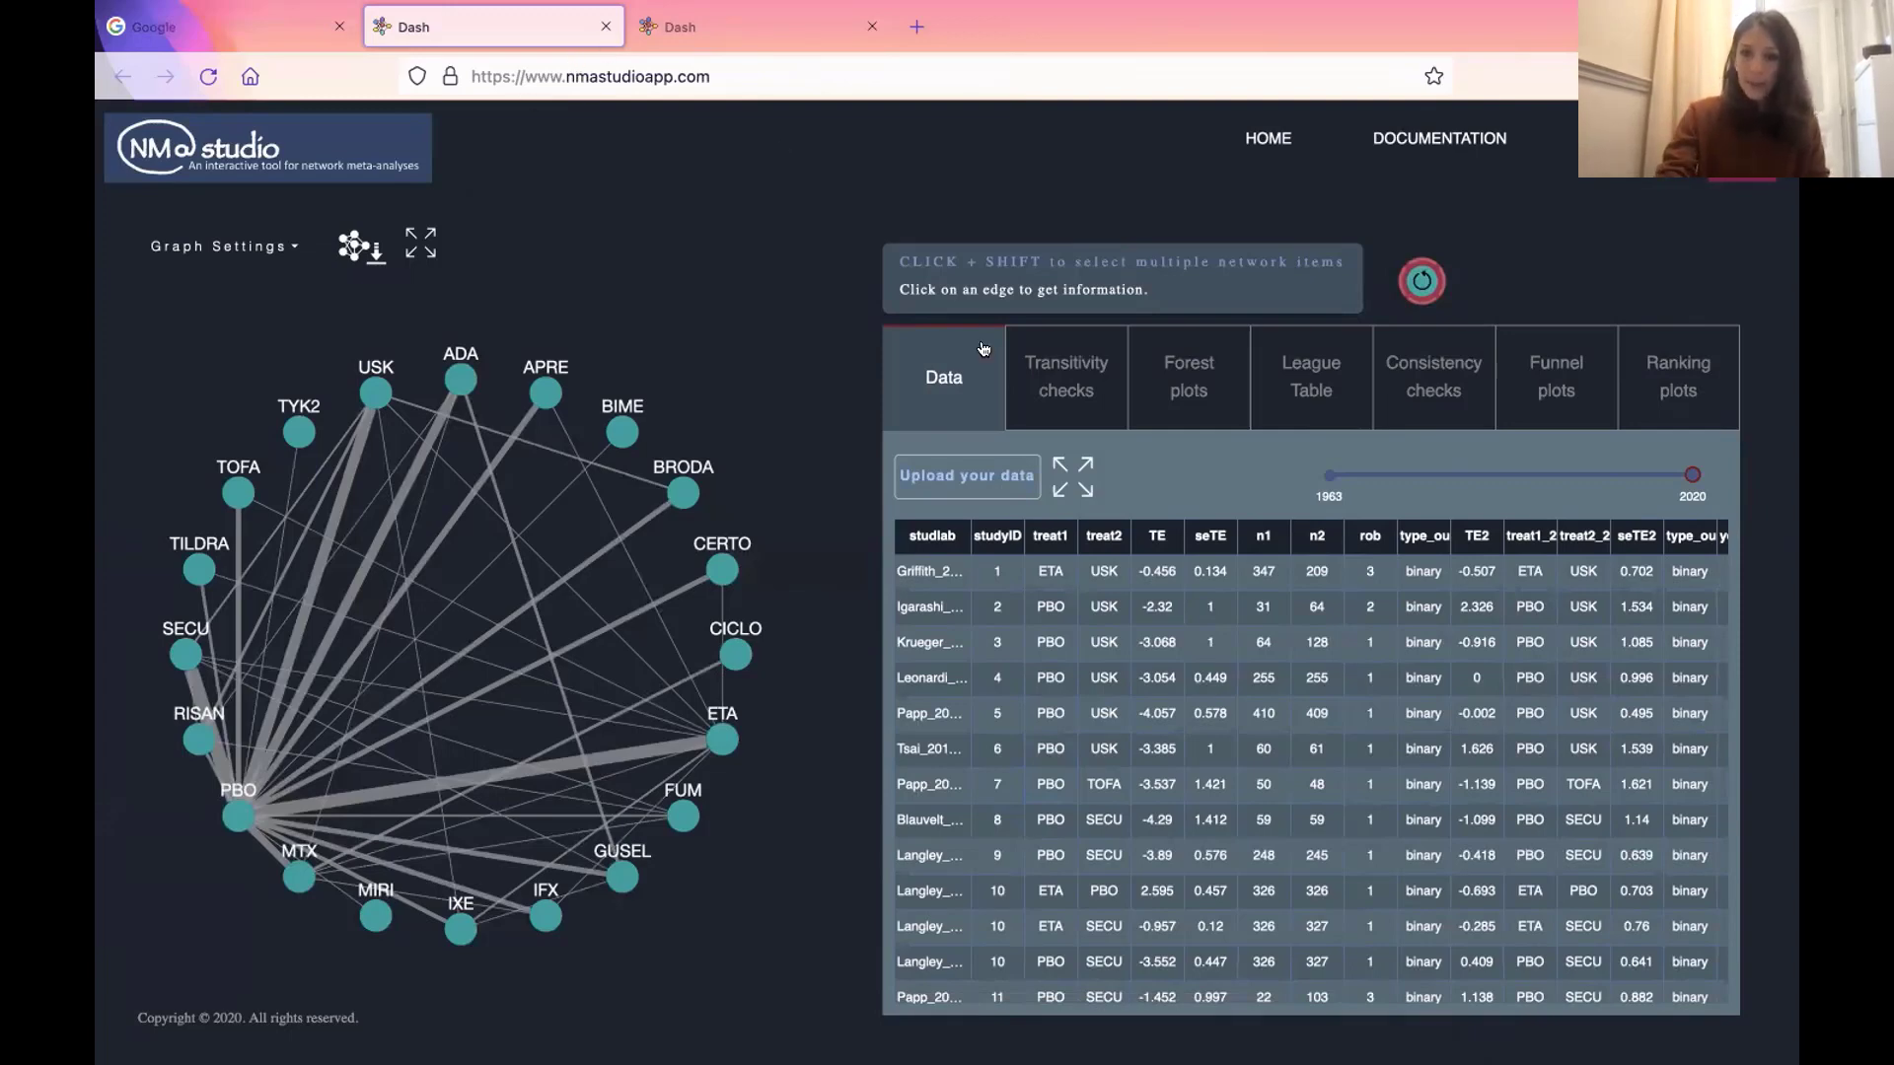
# - Open the data selection dialog for uploading a dataset and close it without choosing a file
pyautogui.click(966, 480)
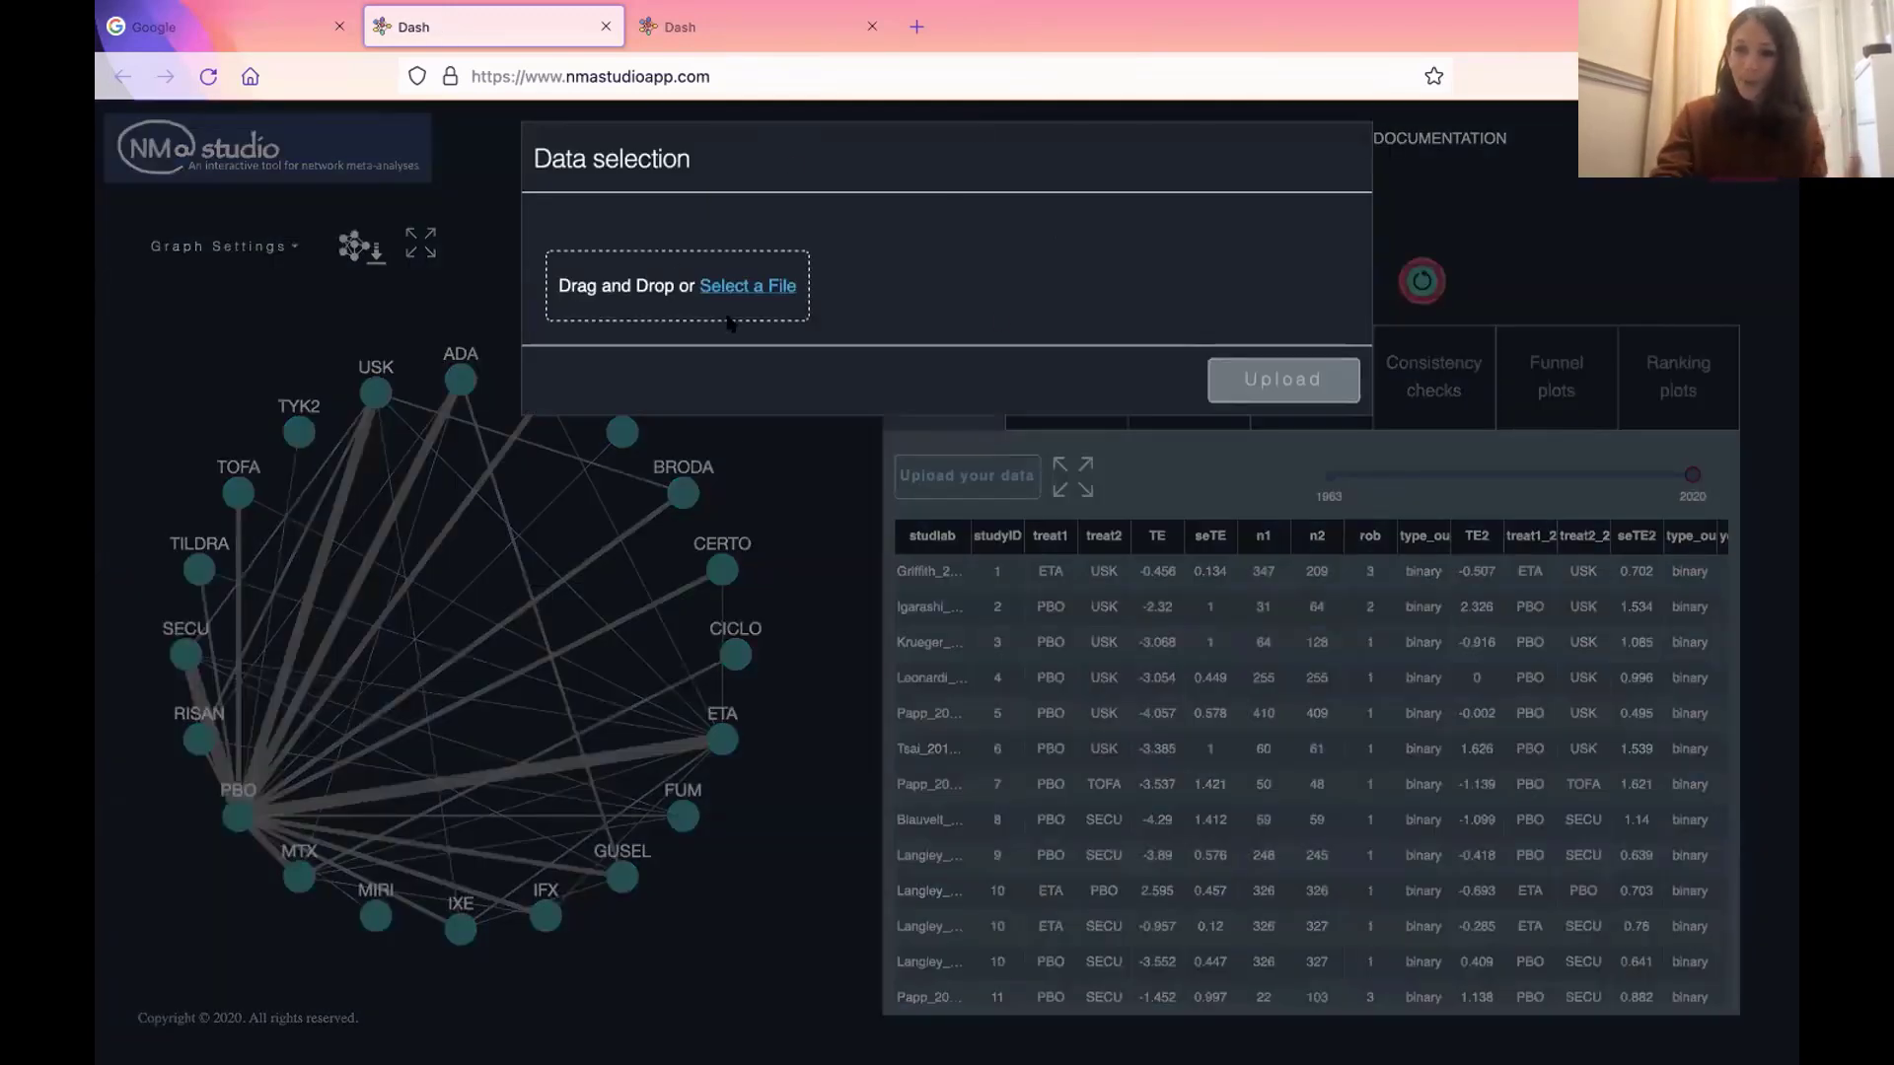
pyautogui.click(805, 454)
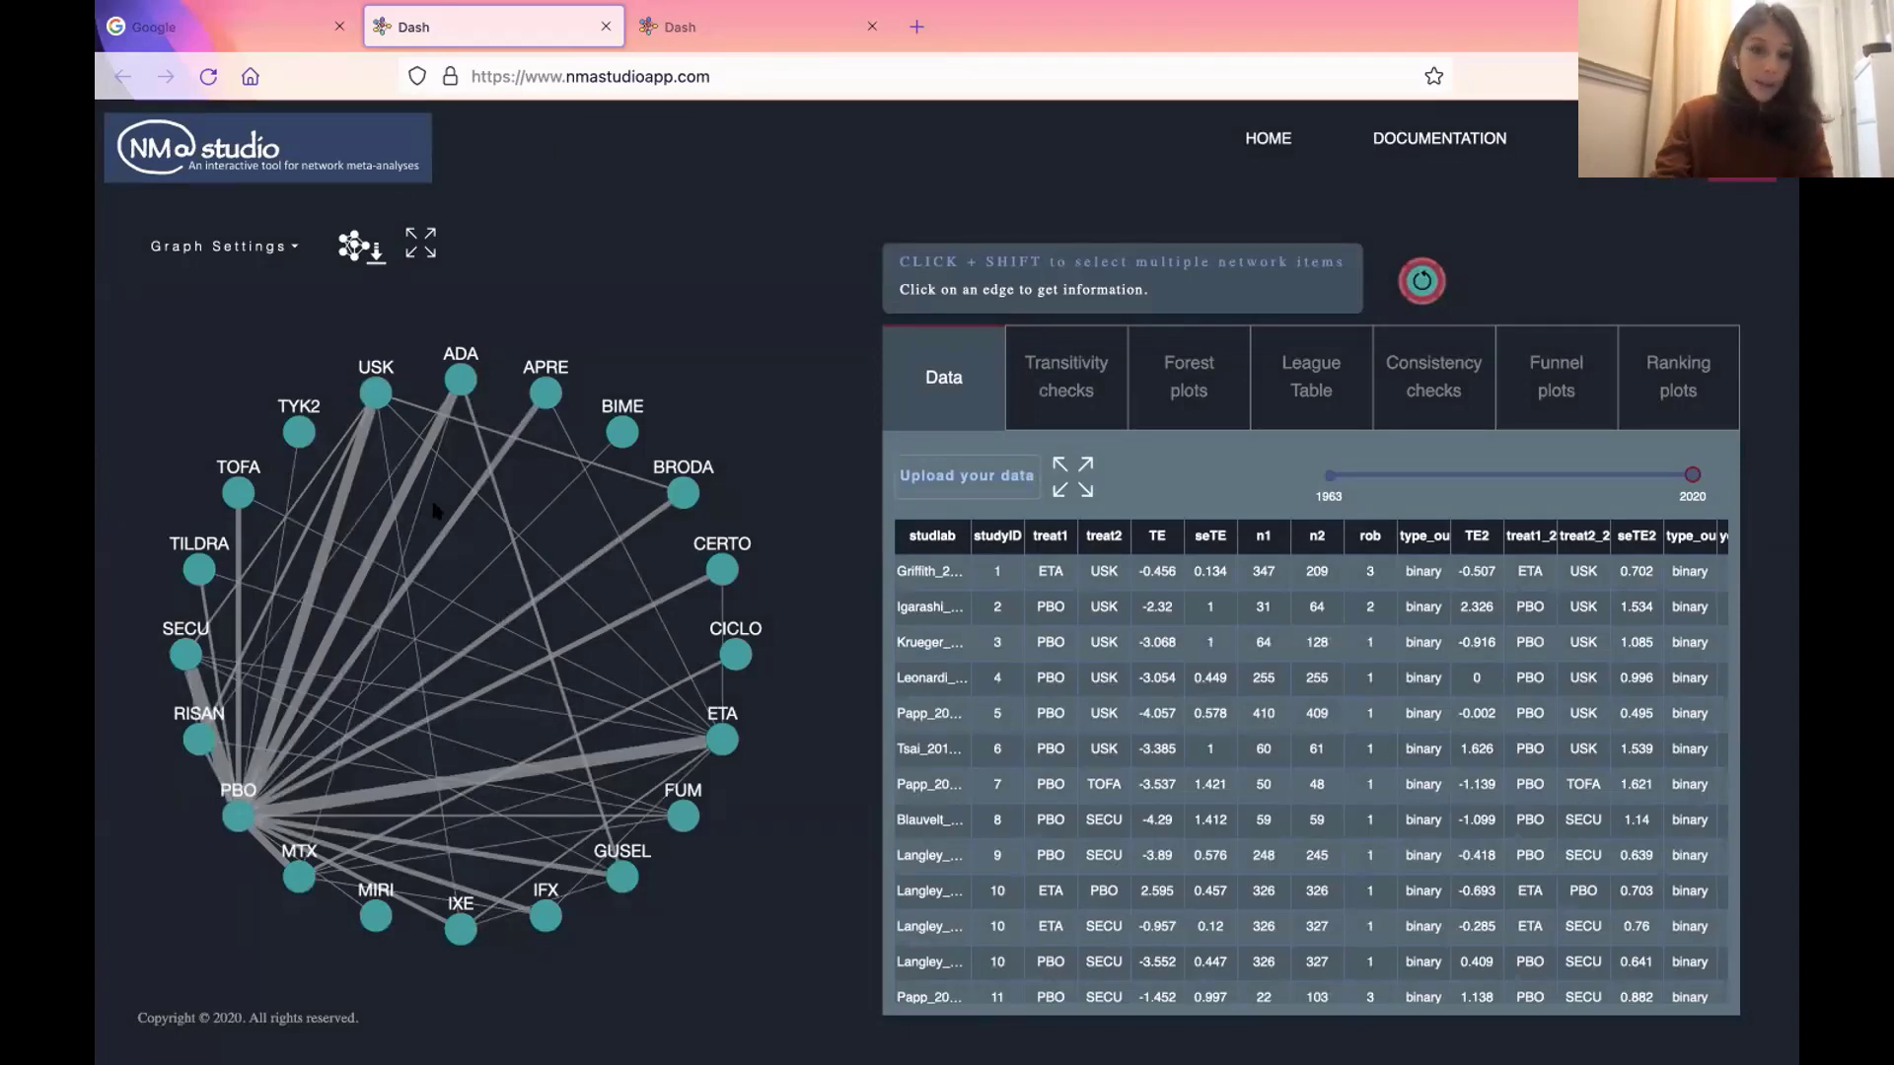
# - Move the APRE node slightly outward in the network graph and bring it back toward the circle
pyautogui.moveTo(446, 495); pyautogui.dragTo(447, 504)
pyautogui.moveTo(544, 392)
pyautogui.mouseDown()
pyautogui.moveTo(545, 333)
pyautogui.moveTo(554, 388)
pyautogui.mouseUp()
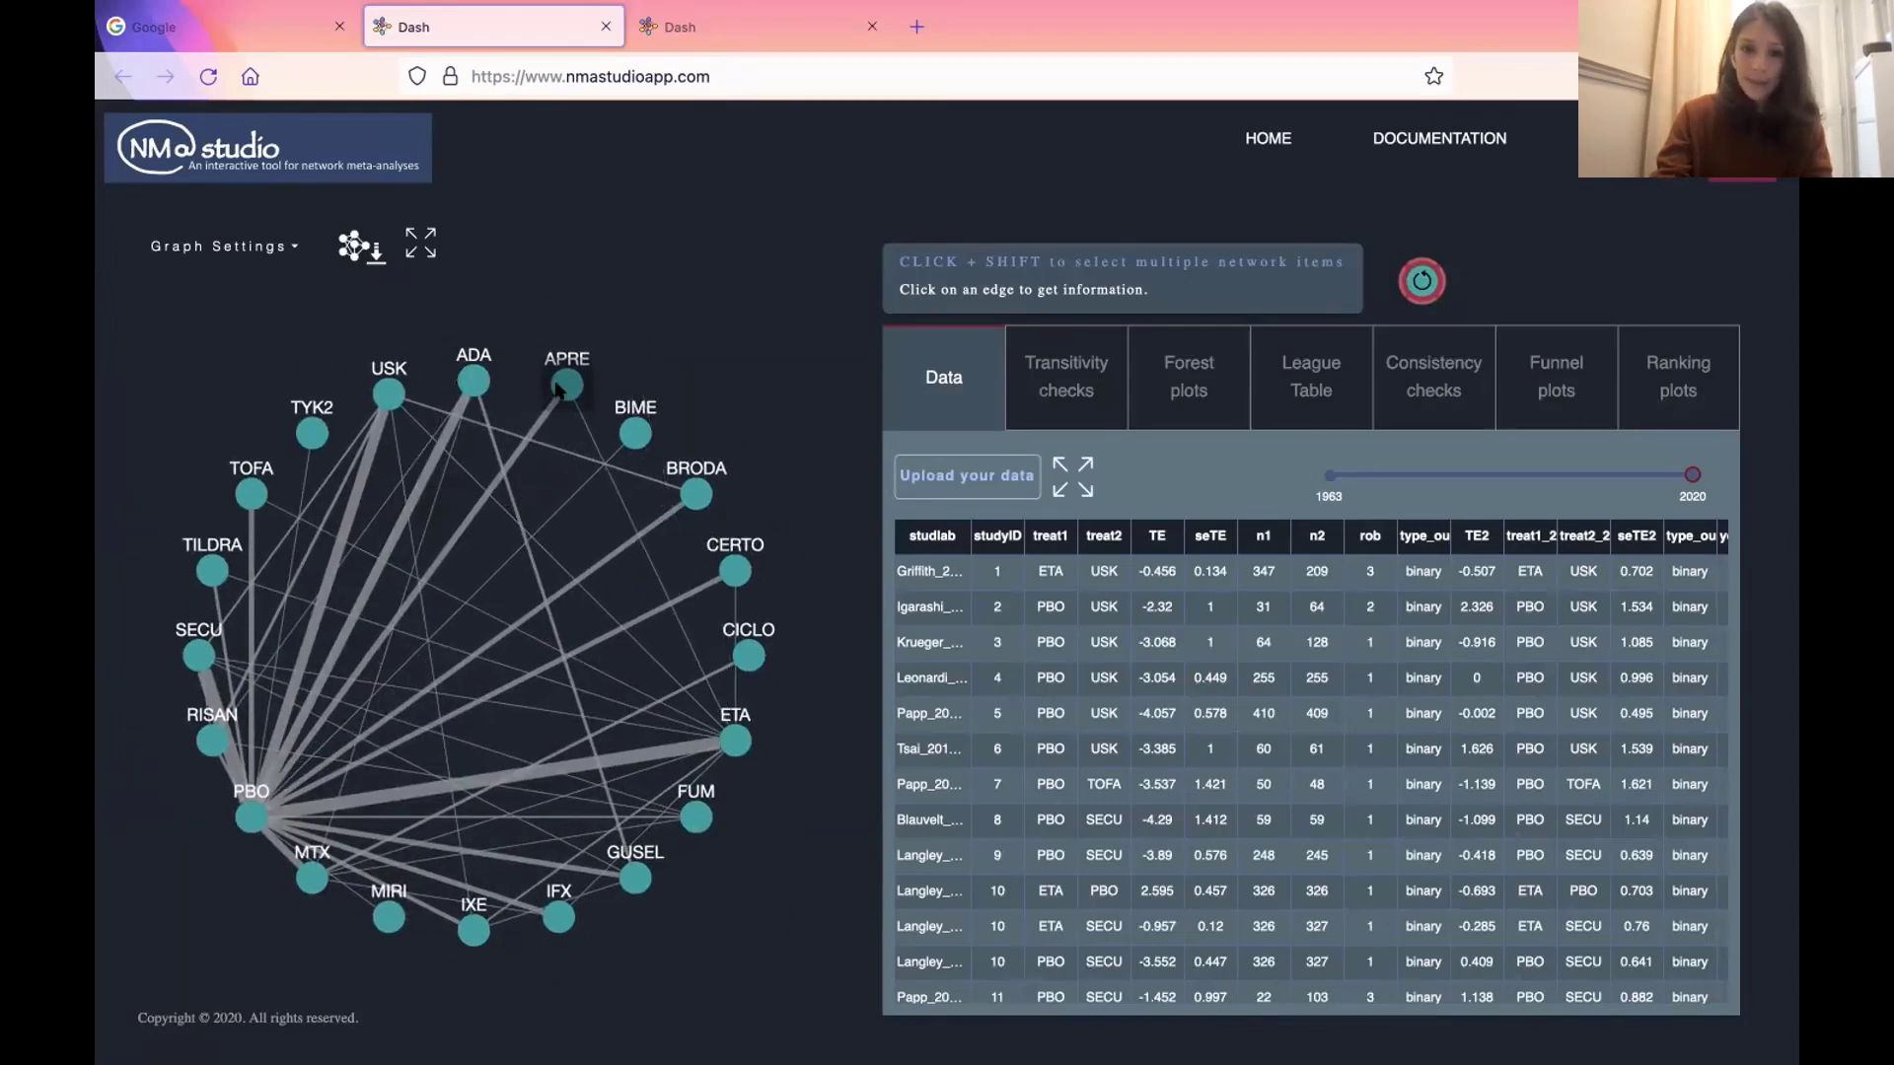
pyautogui.moveTo(556, 382); pyautogui.dragTo(545, 392)
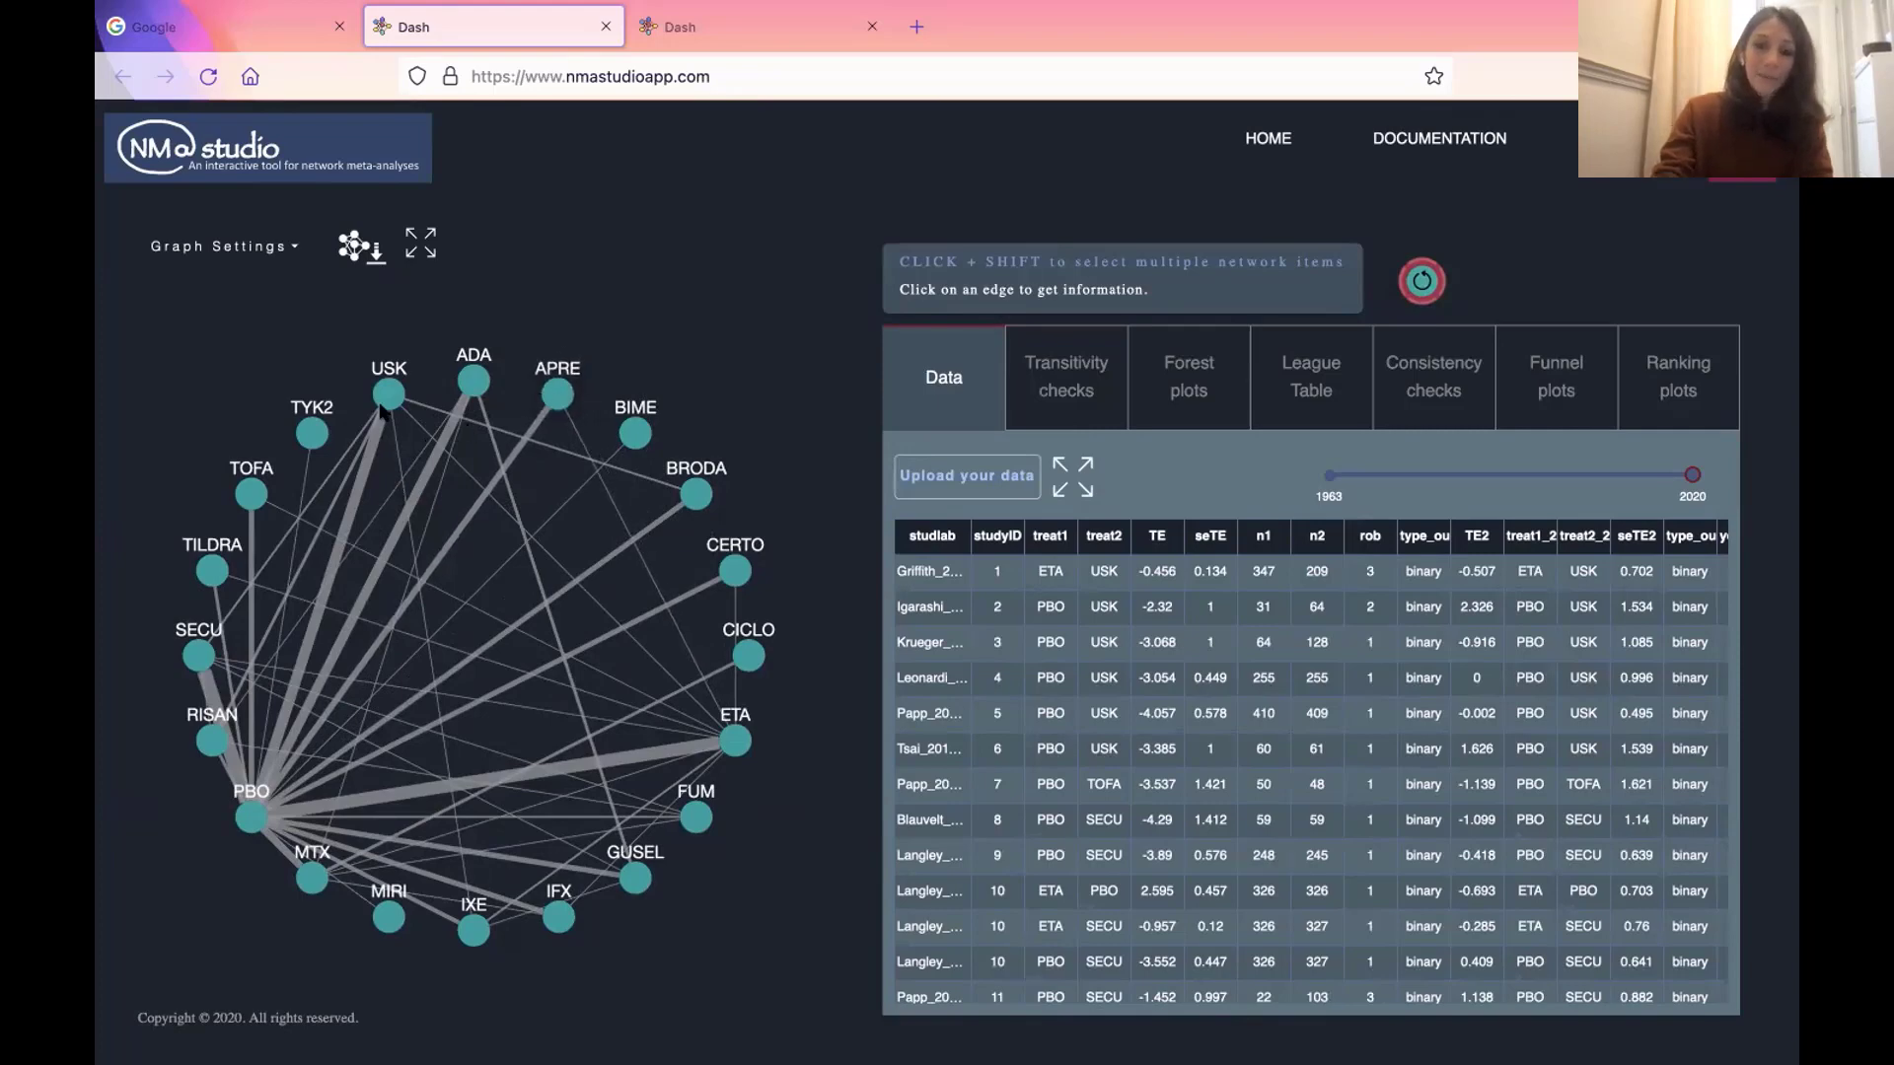
# - Switch the network graph's layout to Grid and back to Circle
pyautogui.click(246, 256)
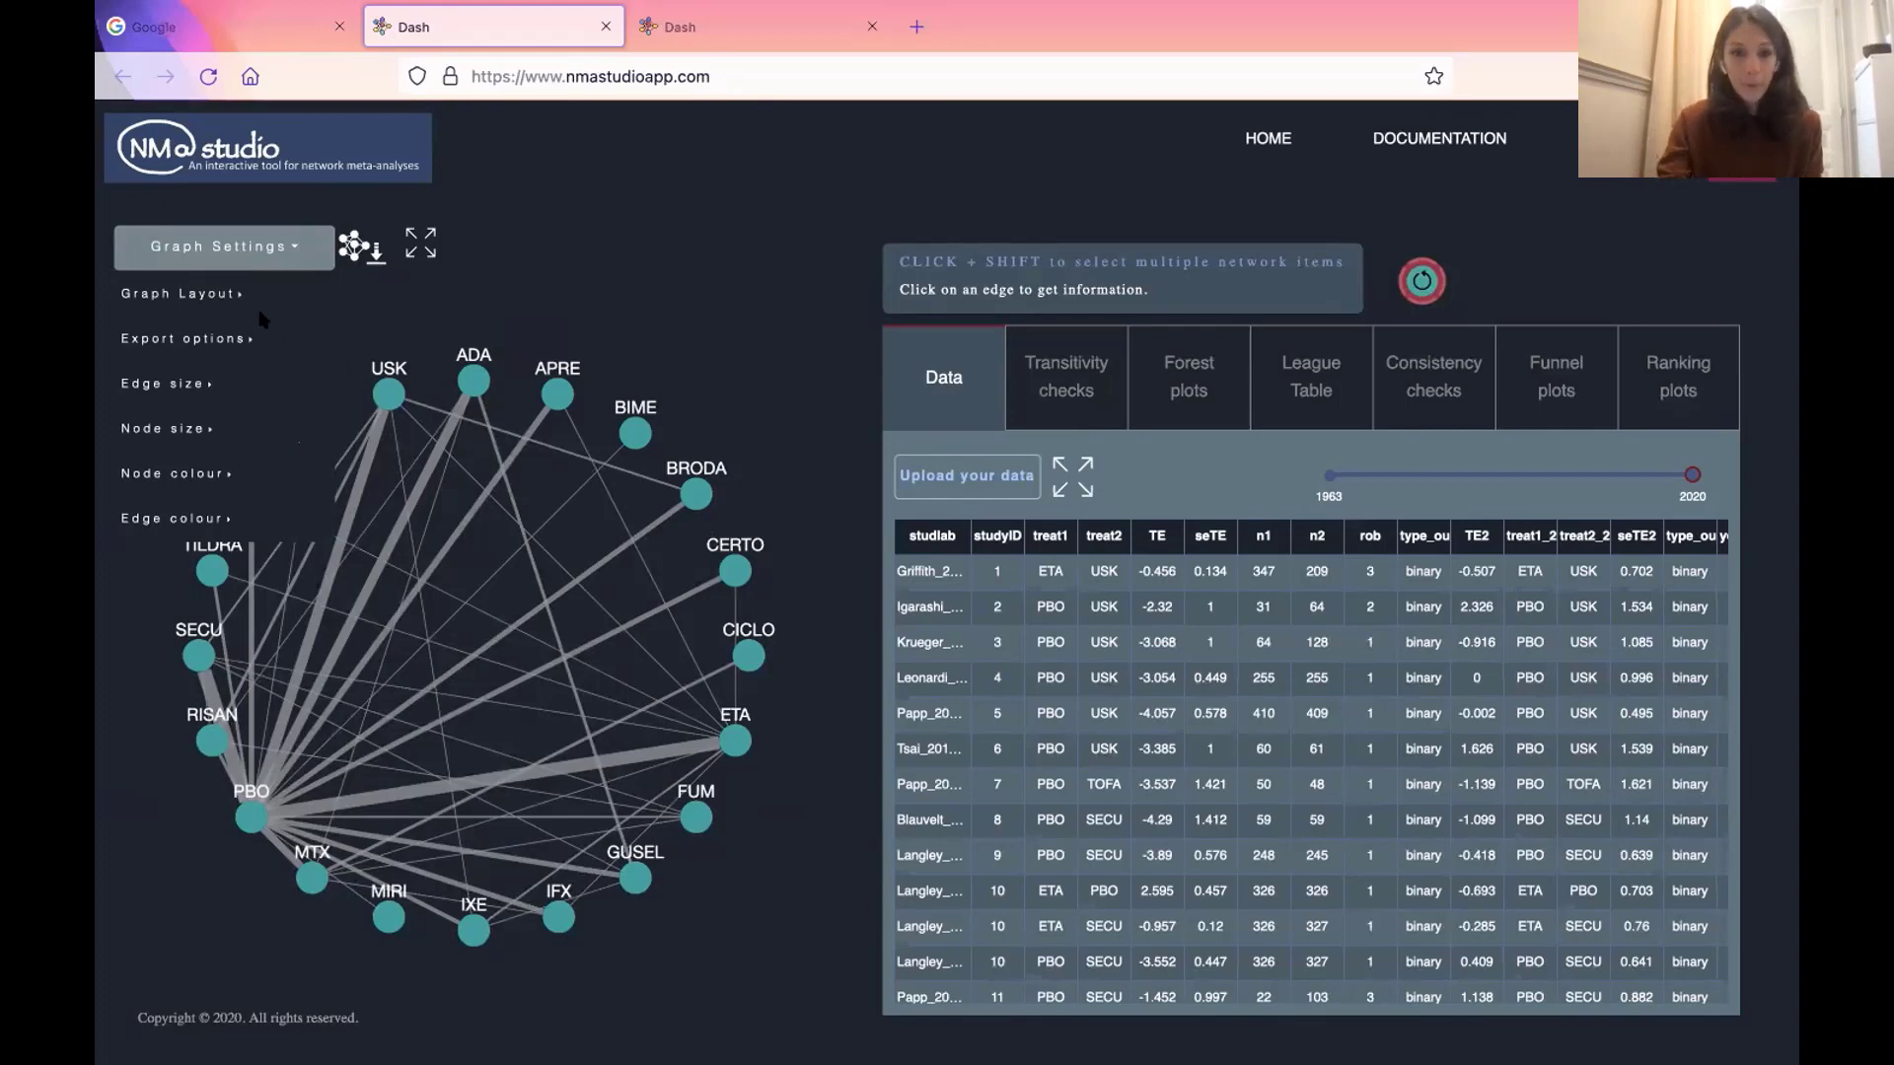
pyautogui.click(195, 292)
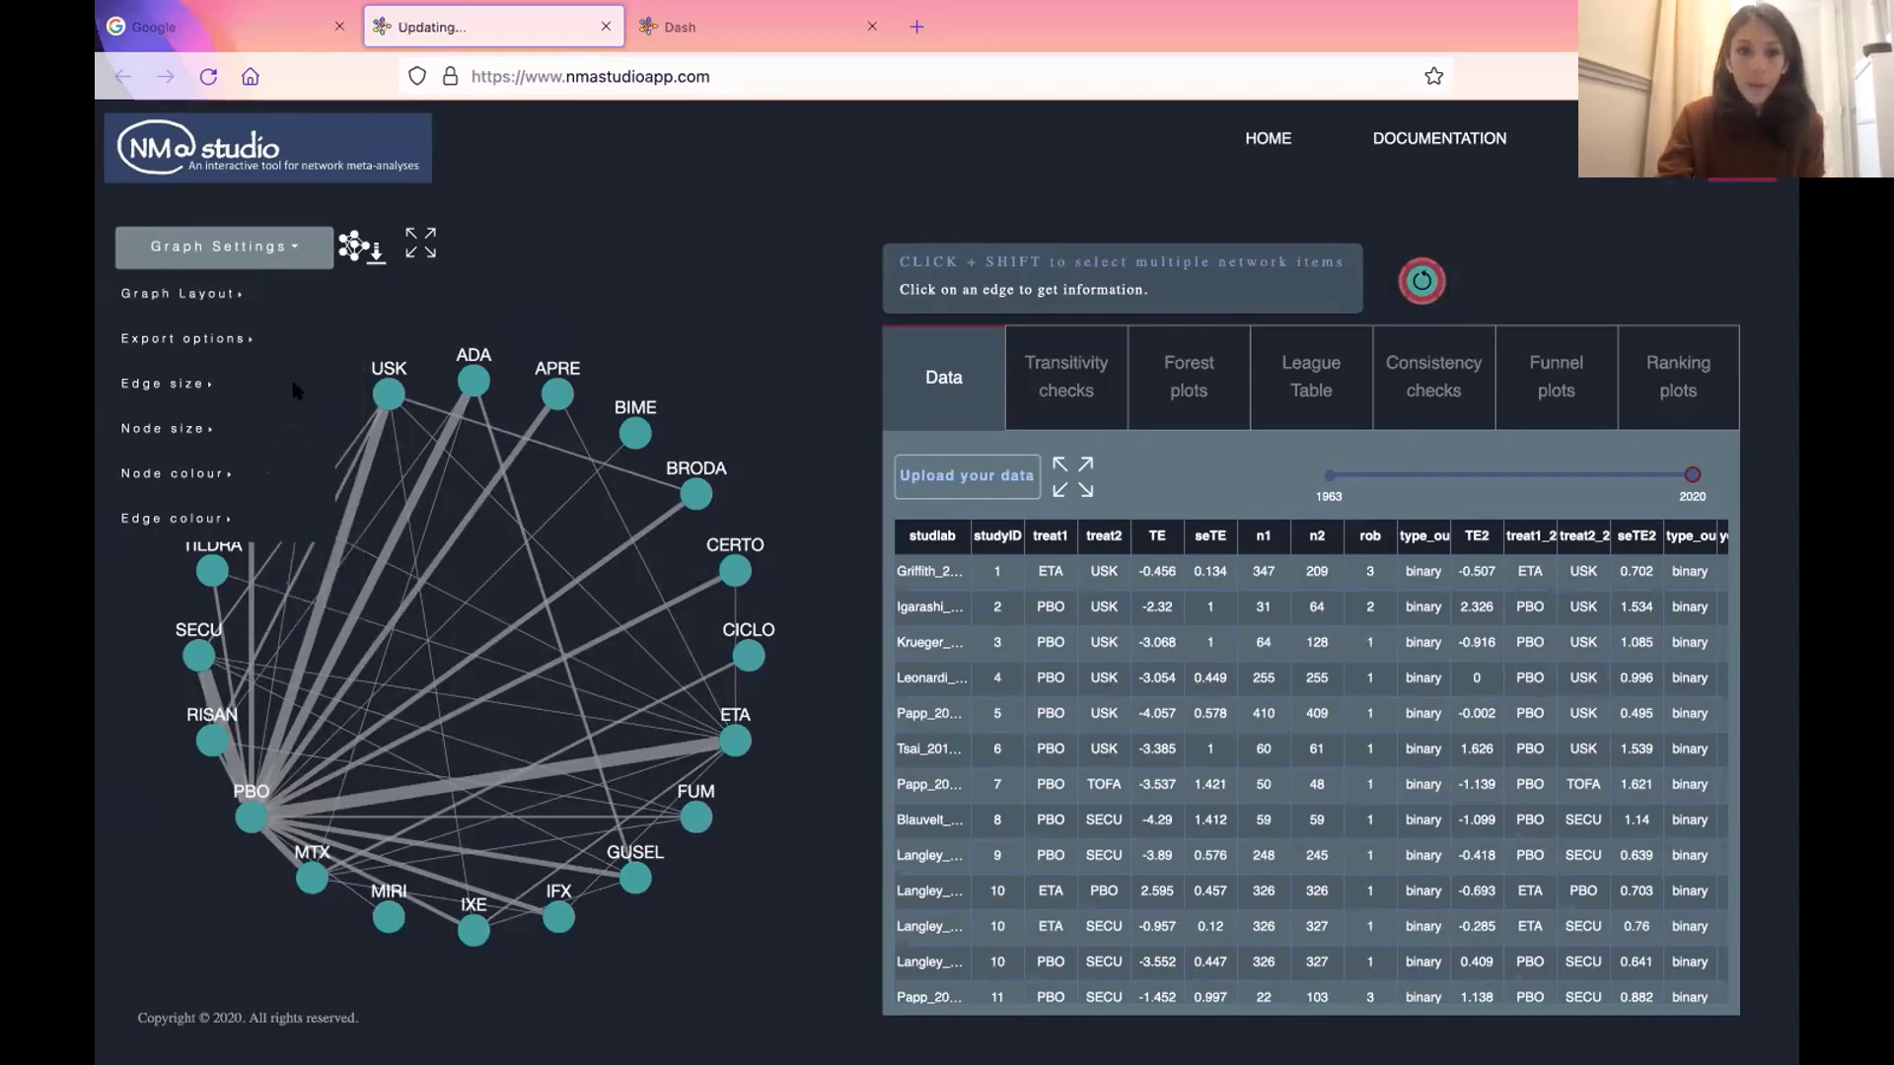
pyautogui.click(294, 387)
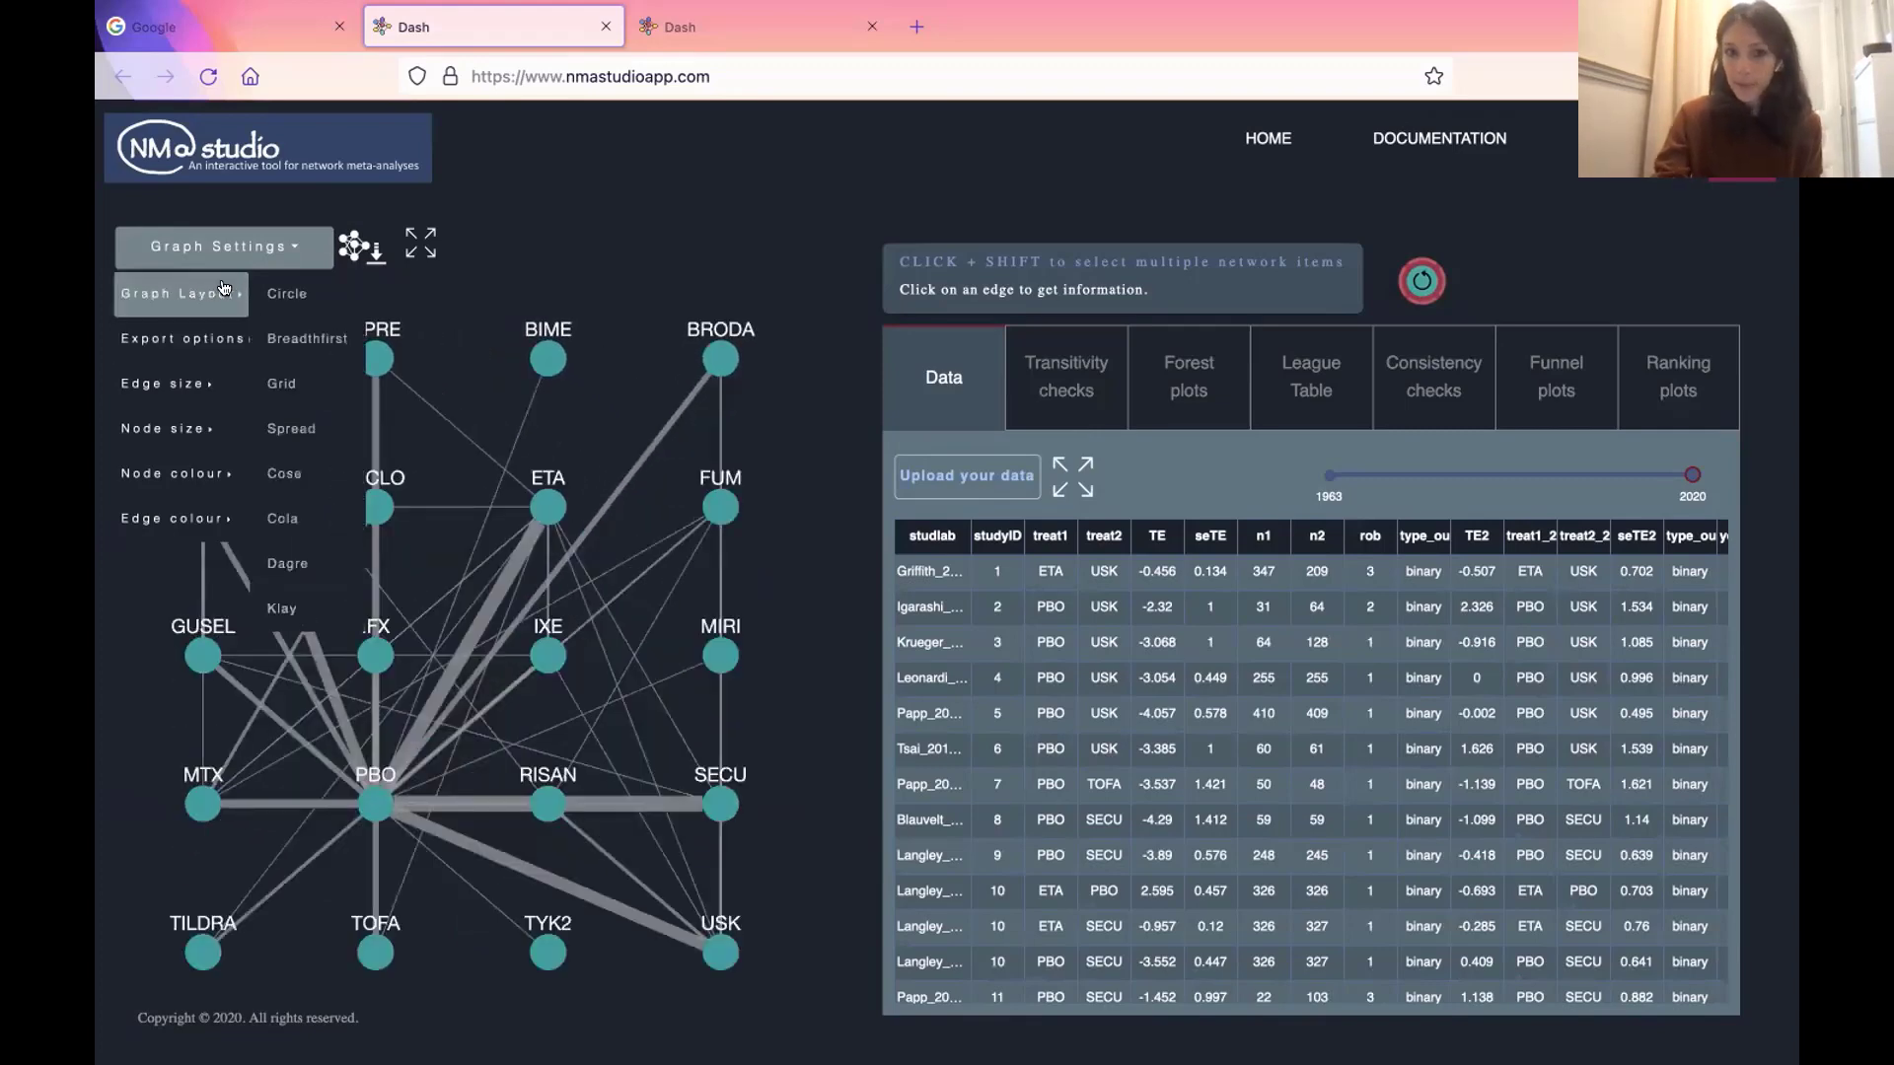
pyautogui.click(296, 292)
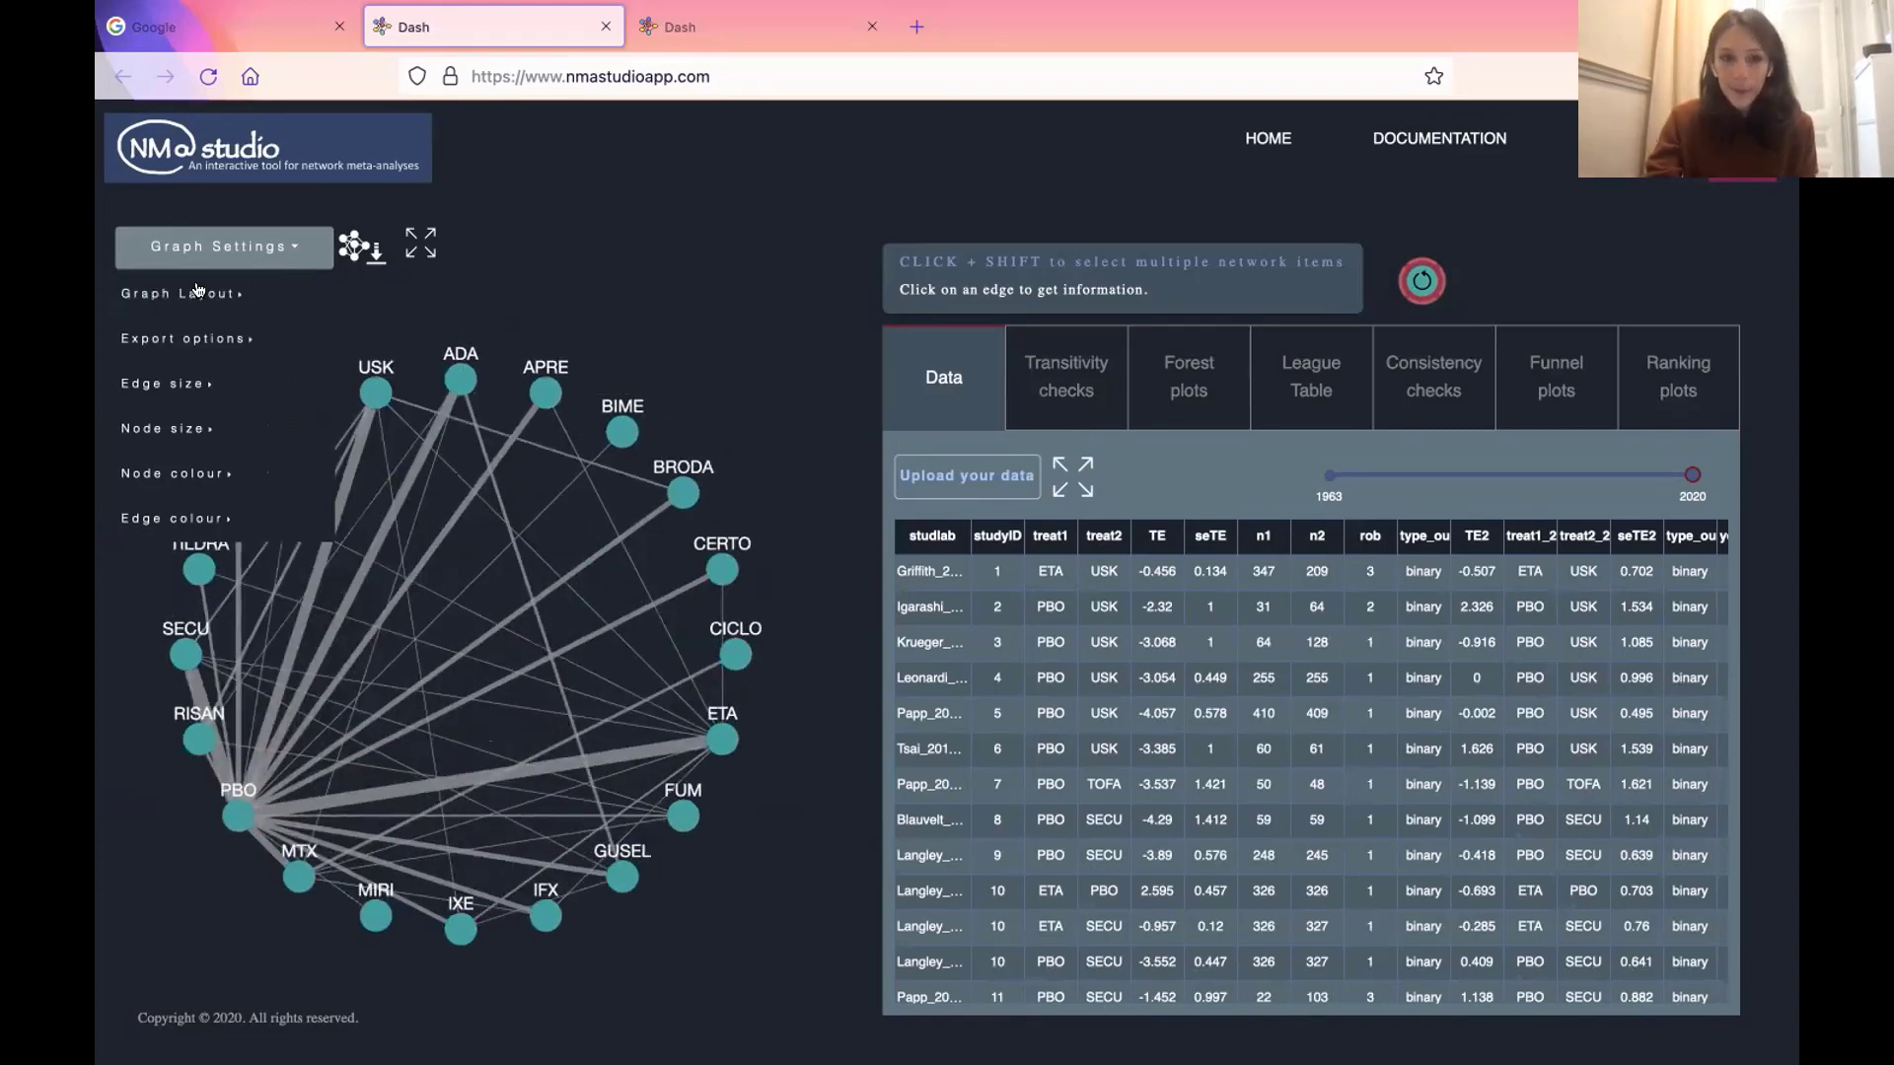
# - Set the network graph's edge size to No size and restore it to Number of studies
pyautogui.click(193, 344)
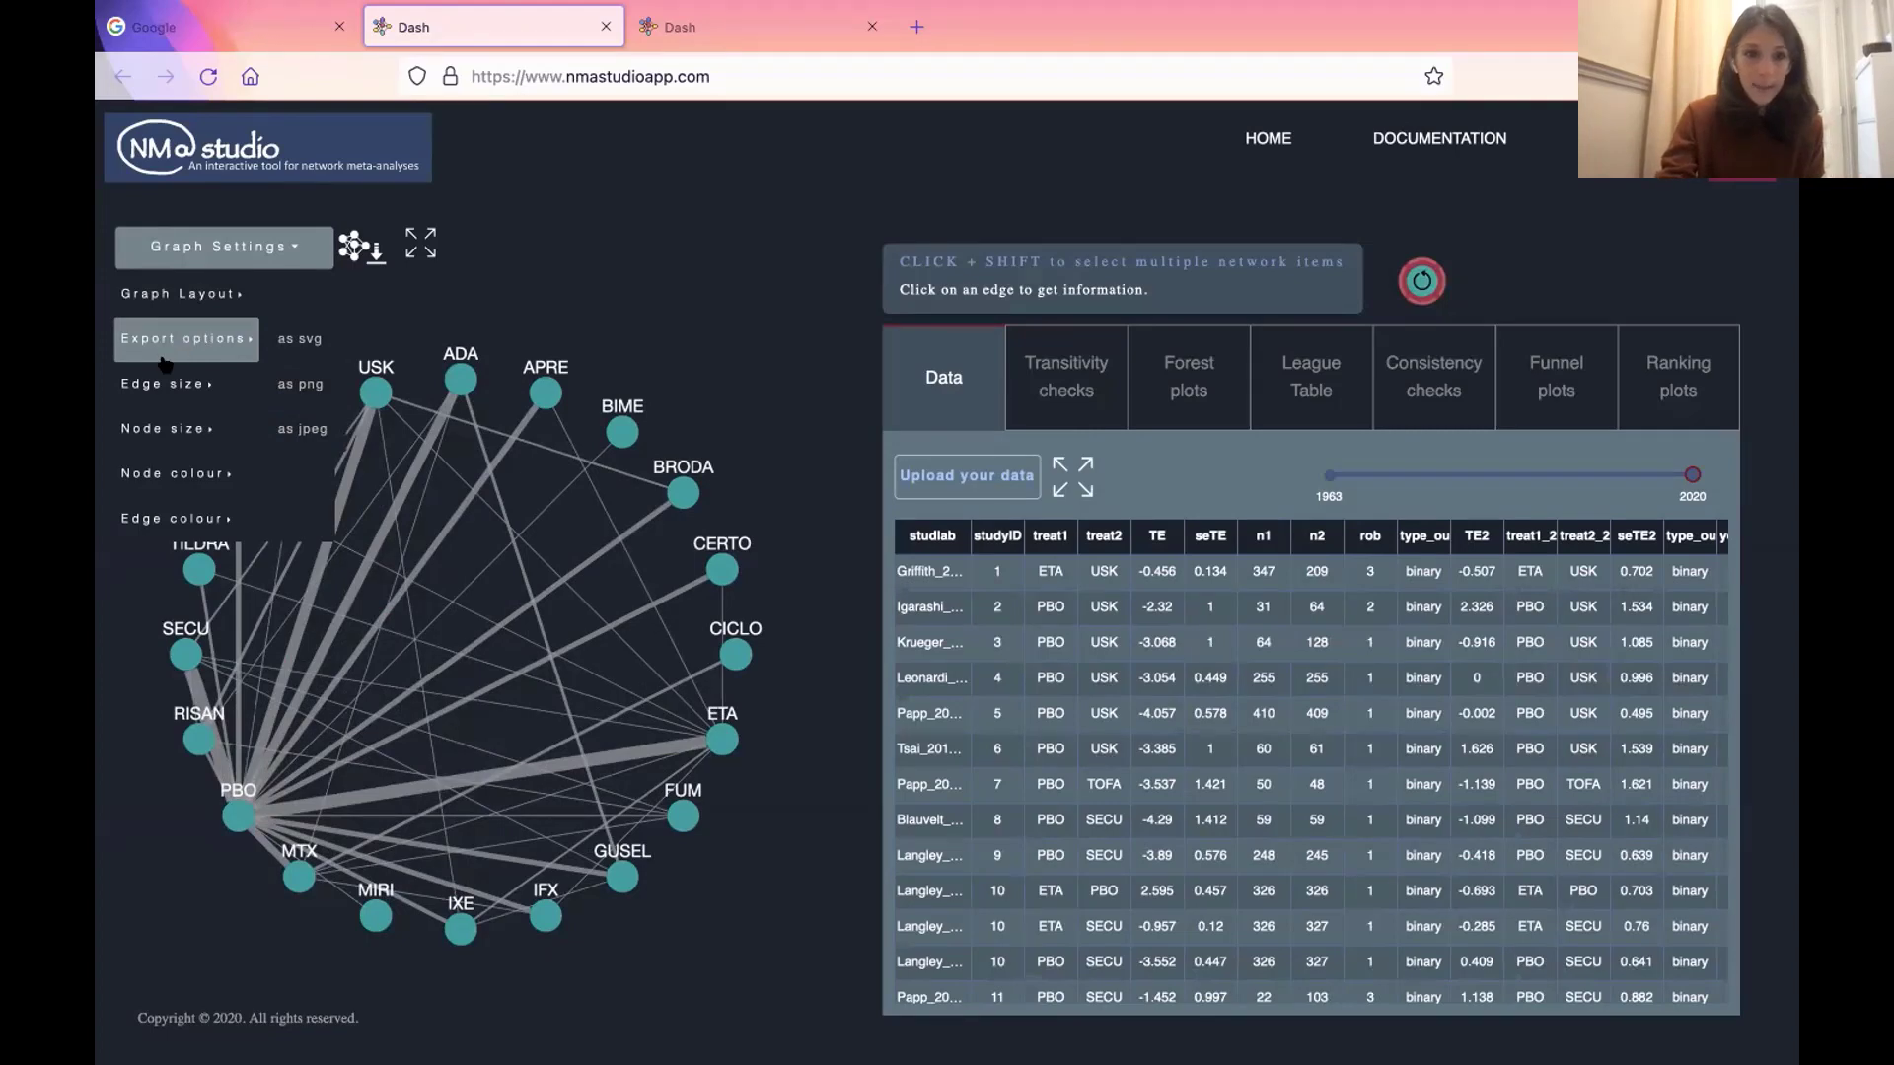
pyautogui.click(197, 386)
pyautogui.click(254, 417)
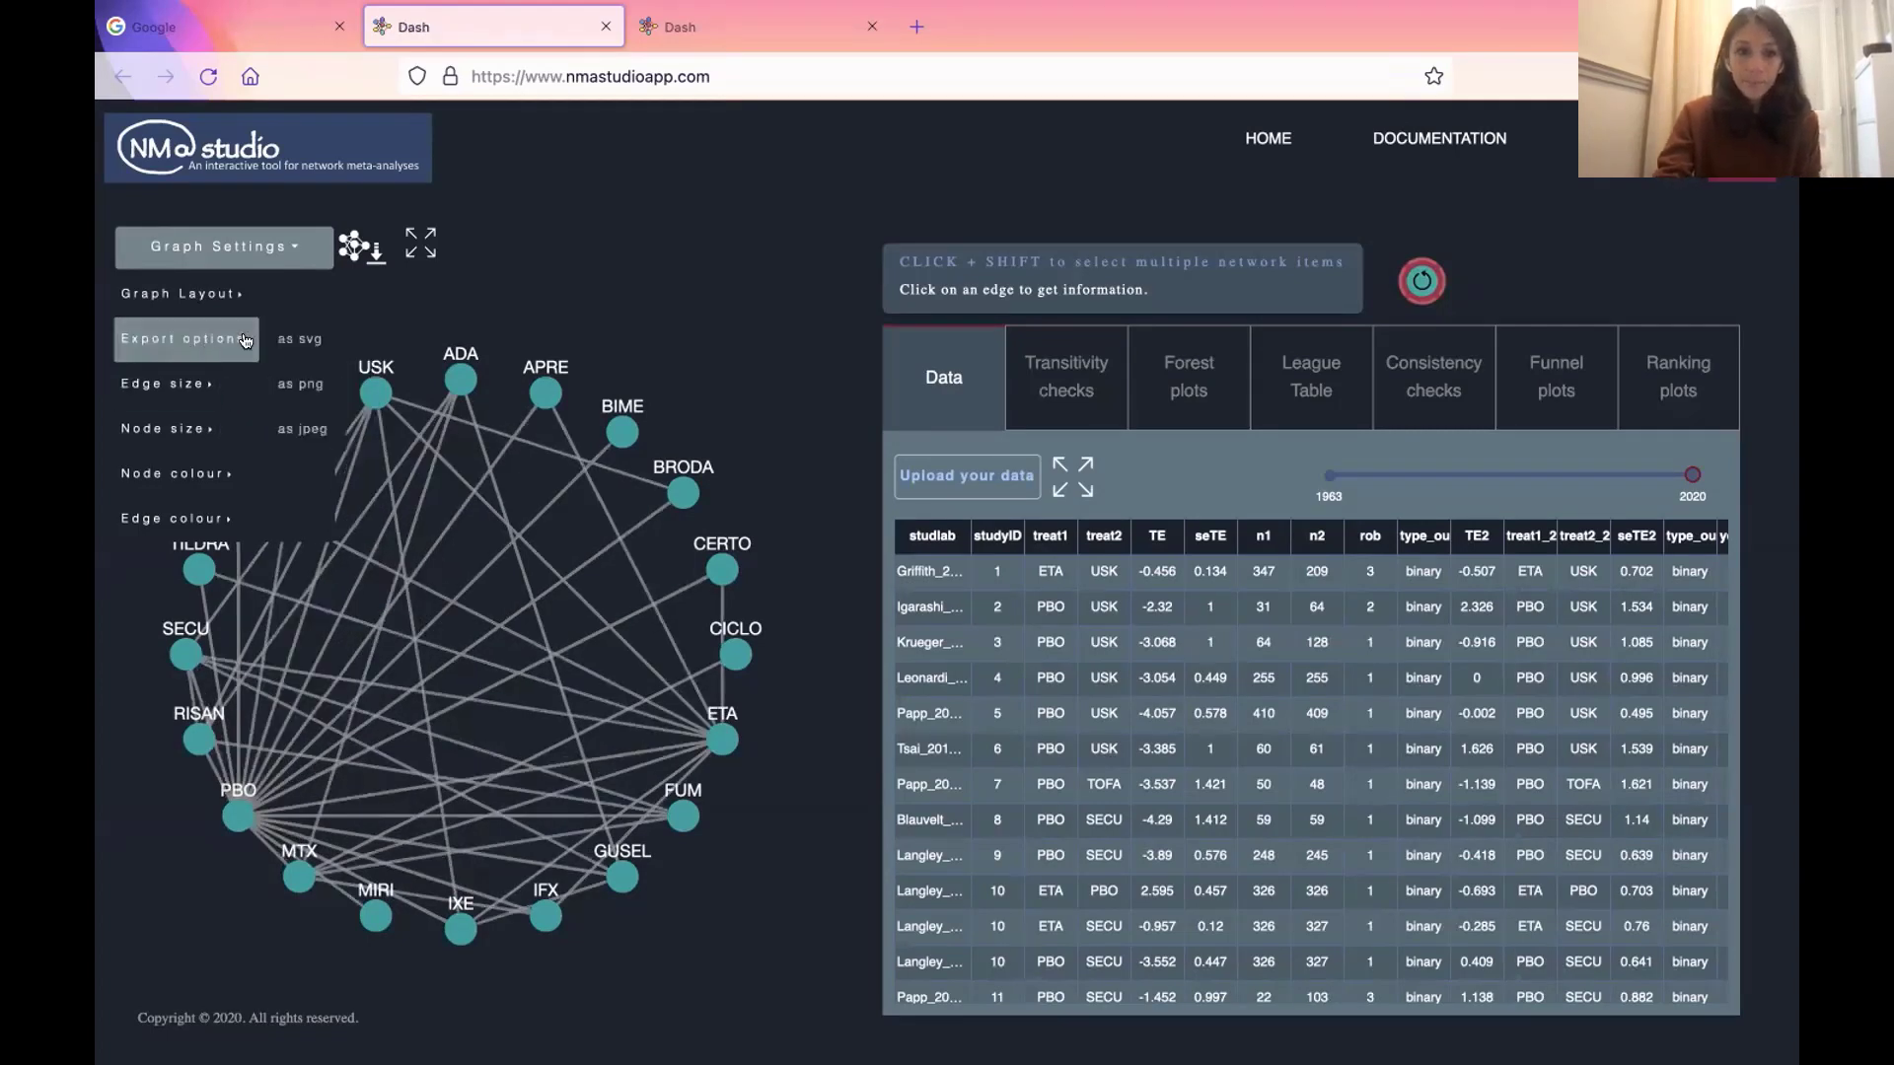
pyautogui.moveTo(172, 382)
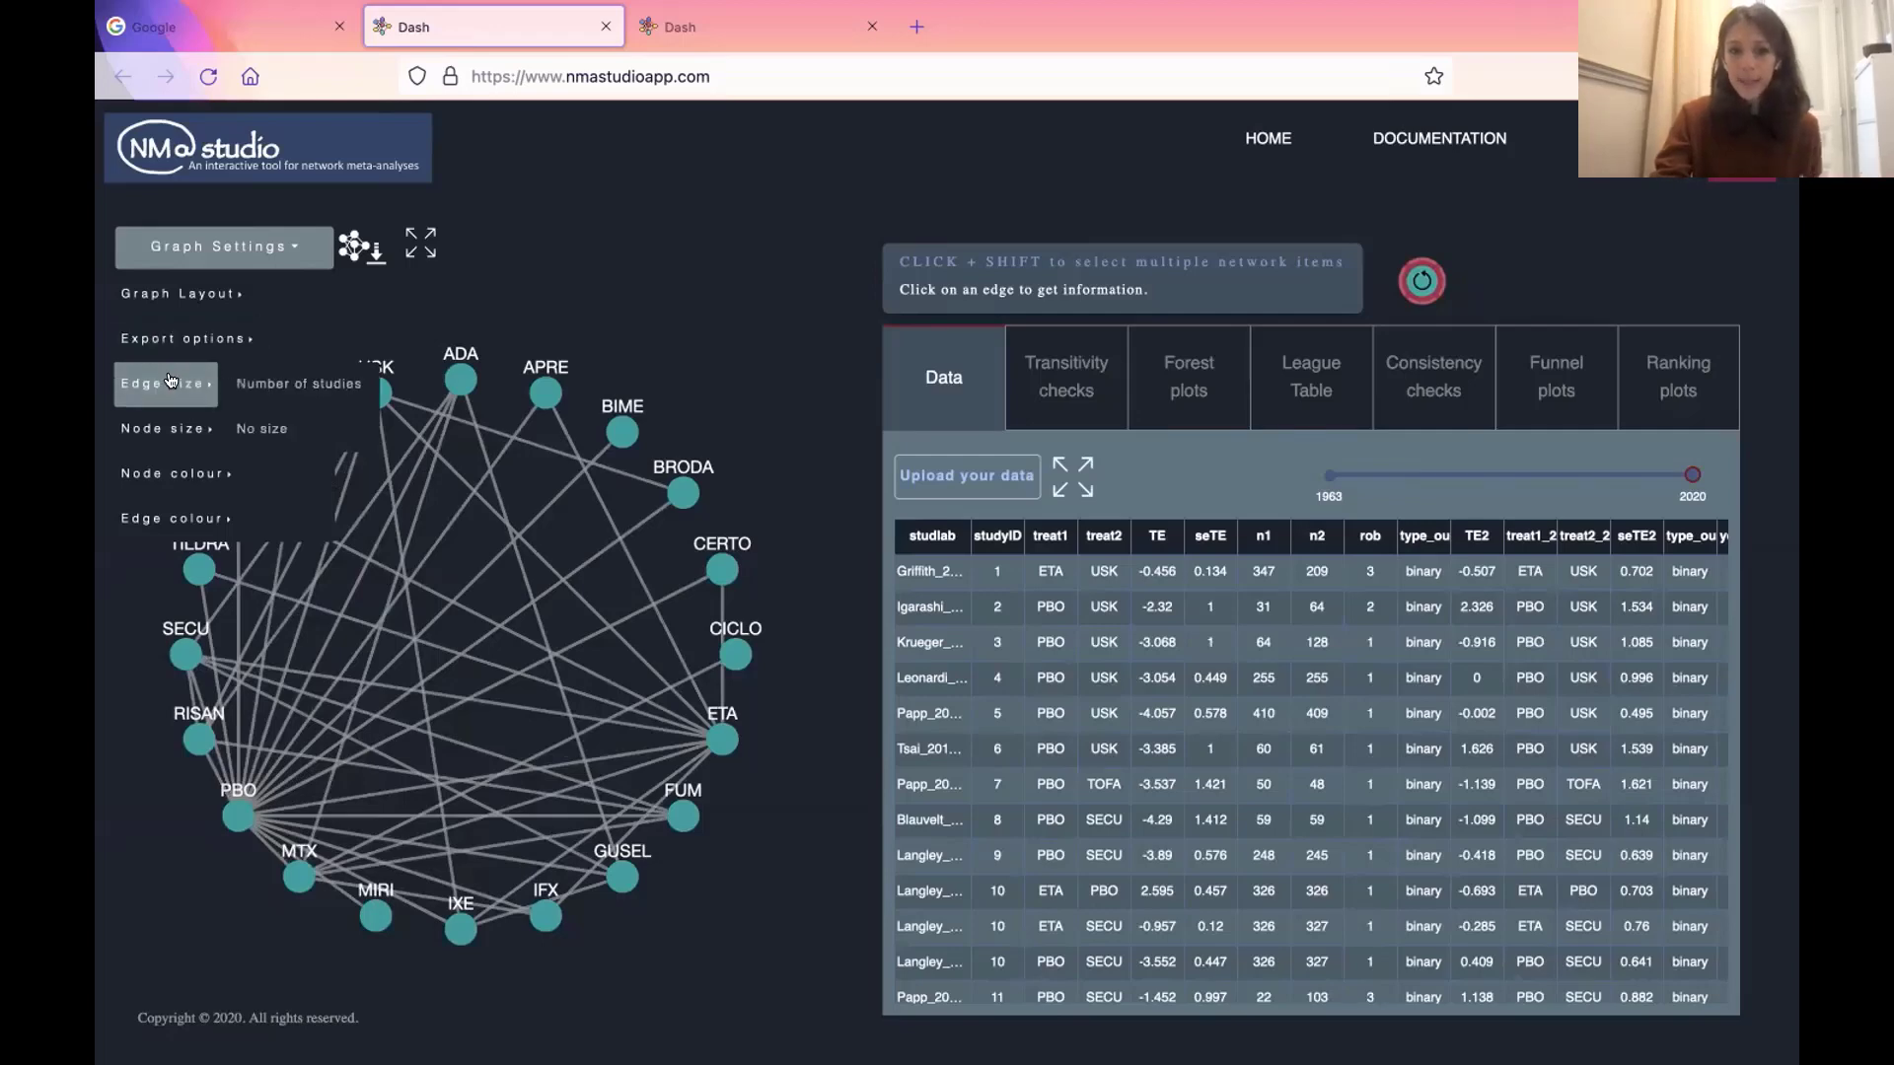
pyautogui.click(261, 395)
# - Size the graph nodes by Tot randomized and return the node size to Default
pyautogui.moveTo(187, 430)
pyautogui.click(253, 473)
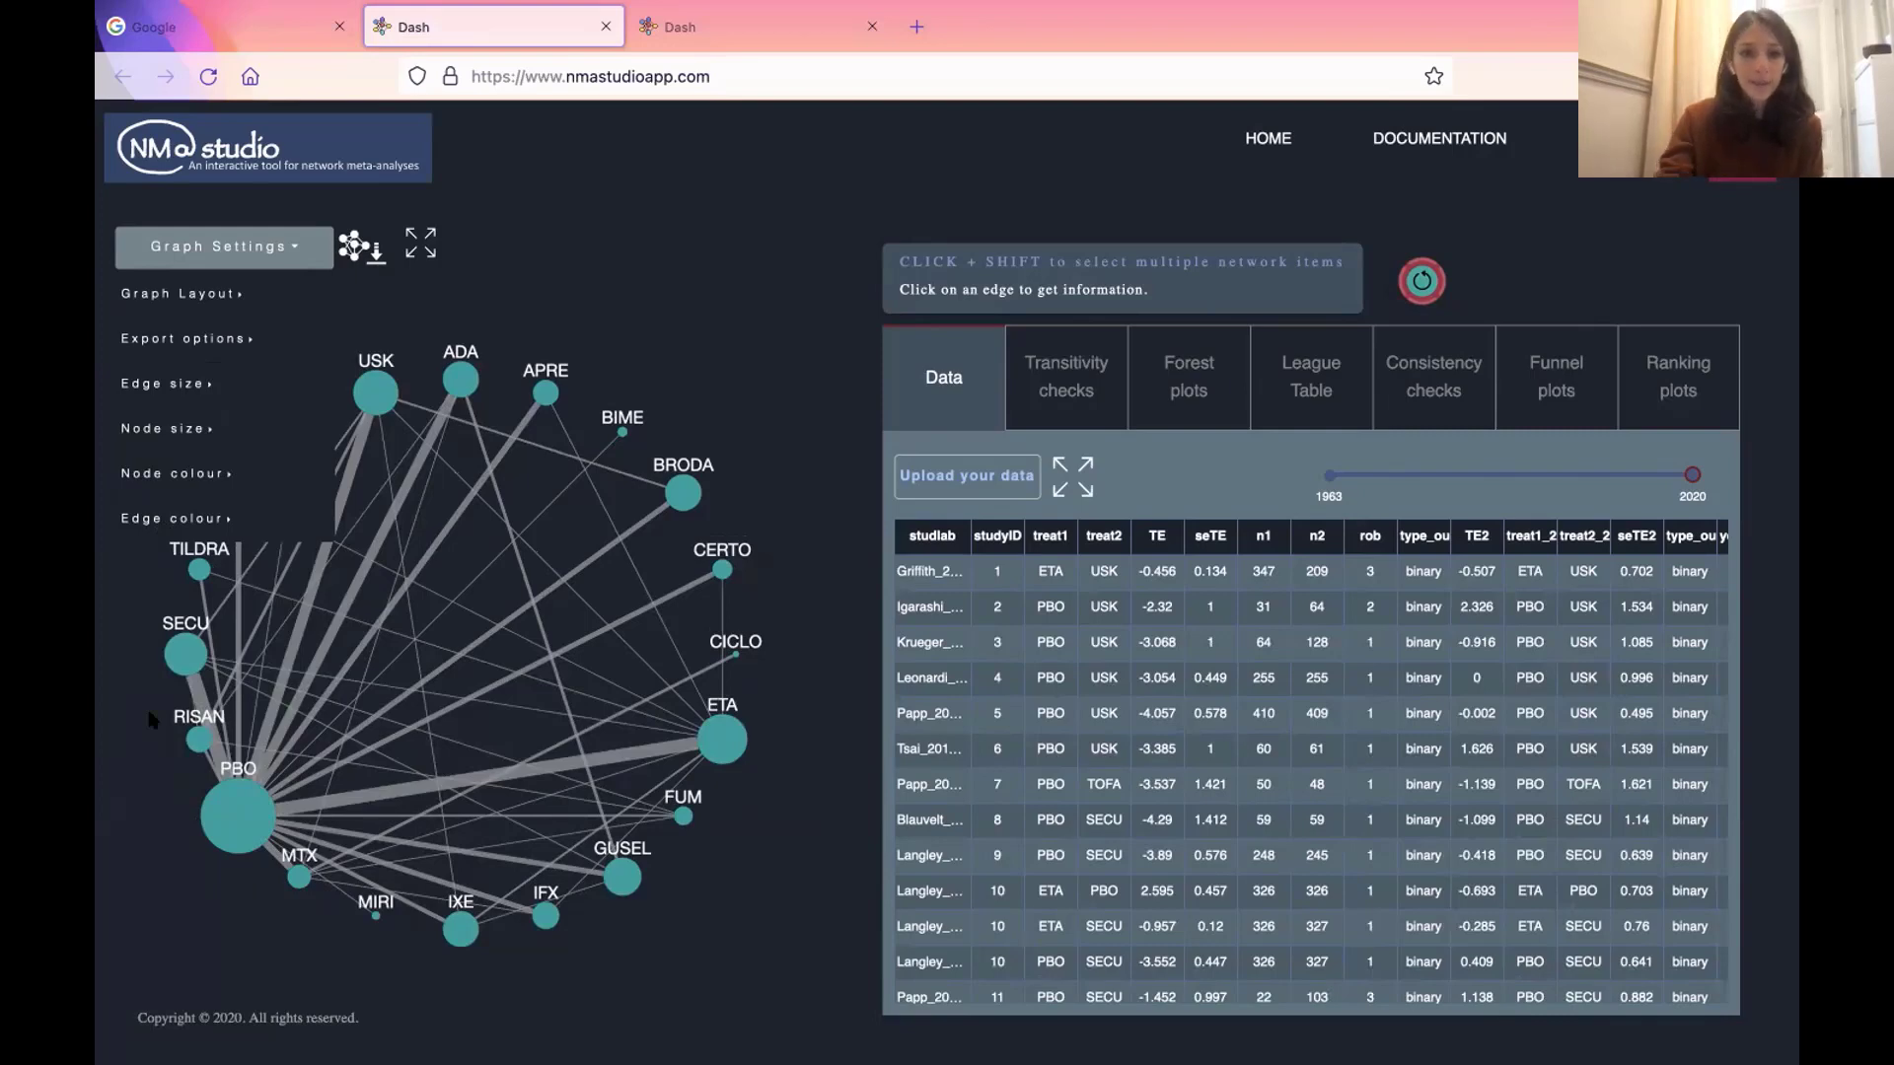
pyautogui.click(163, 428)
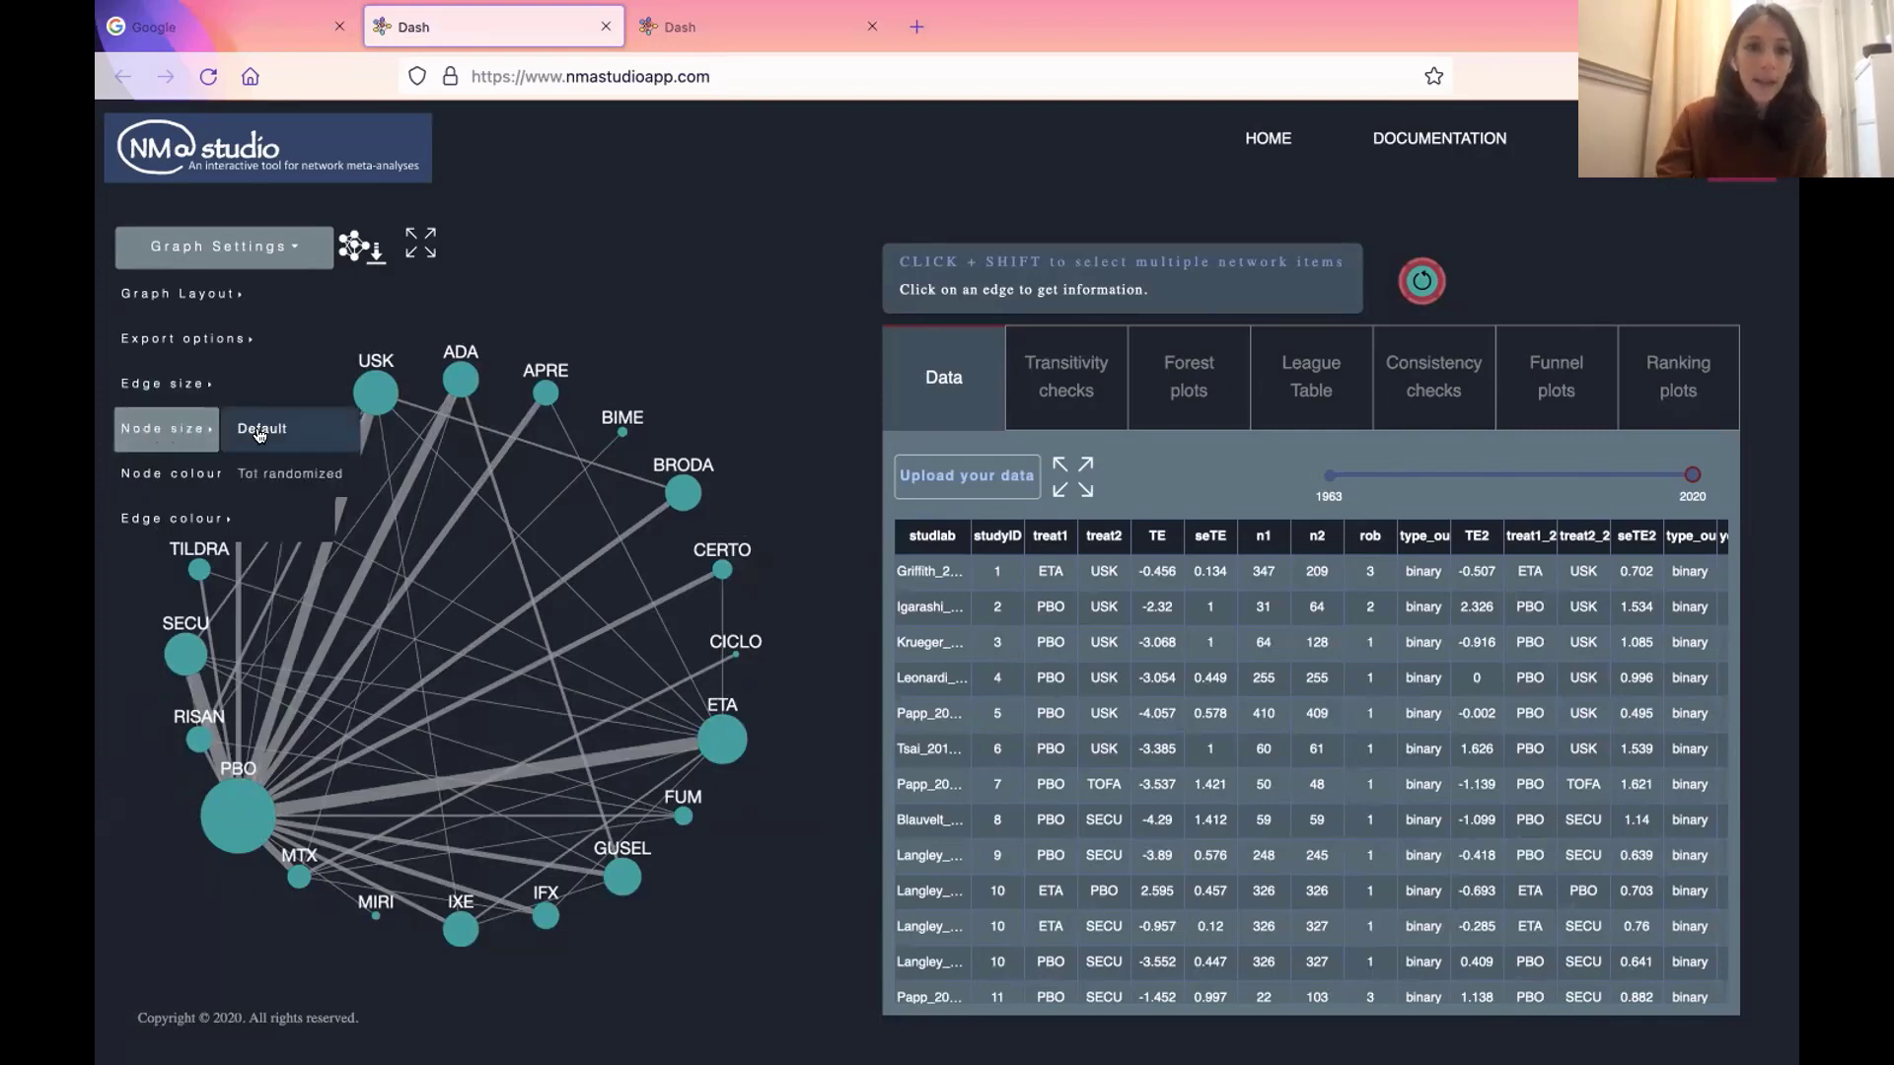
pyautogui.click(253, 434)
# - Colour the network nodes by Risk of Bias and switch the colouring to By class
pyautogui.click(187, 480)
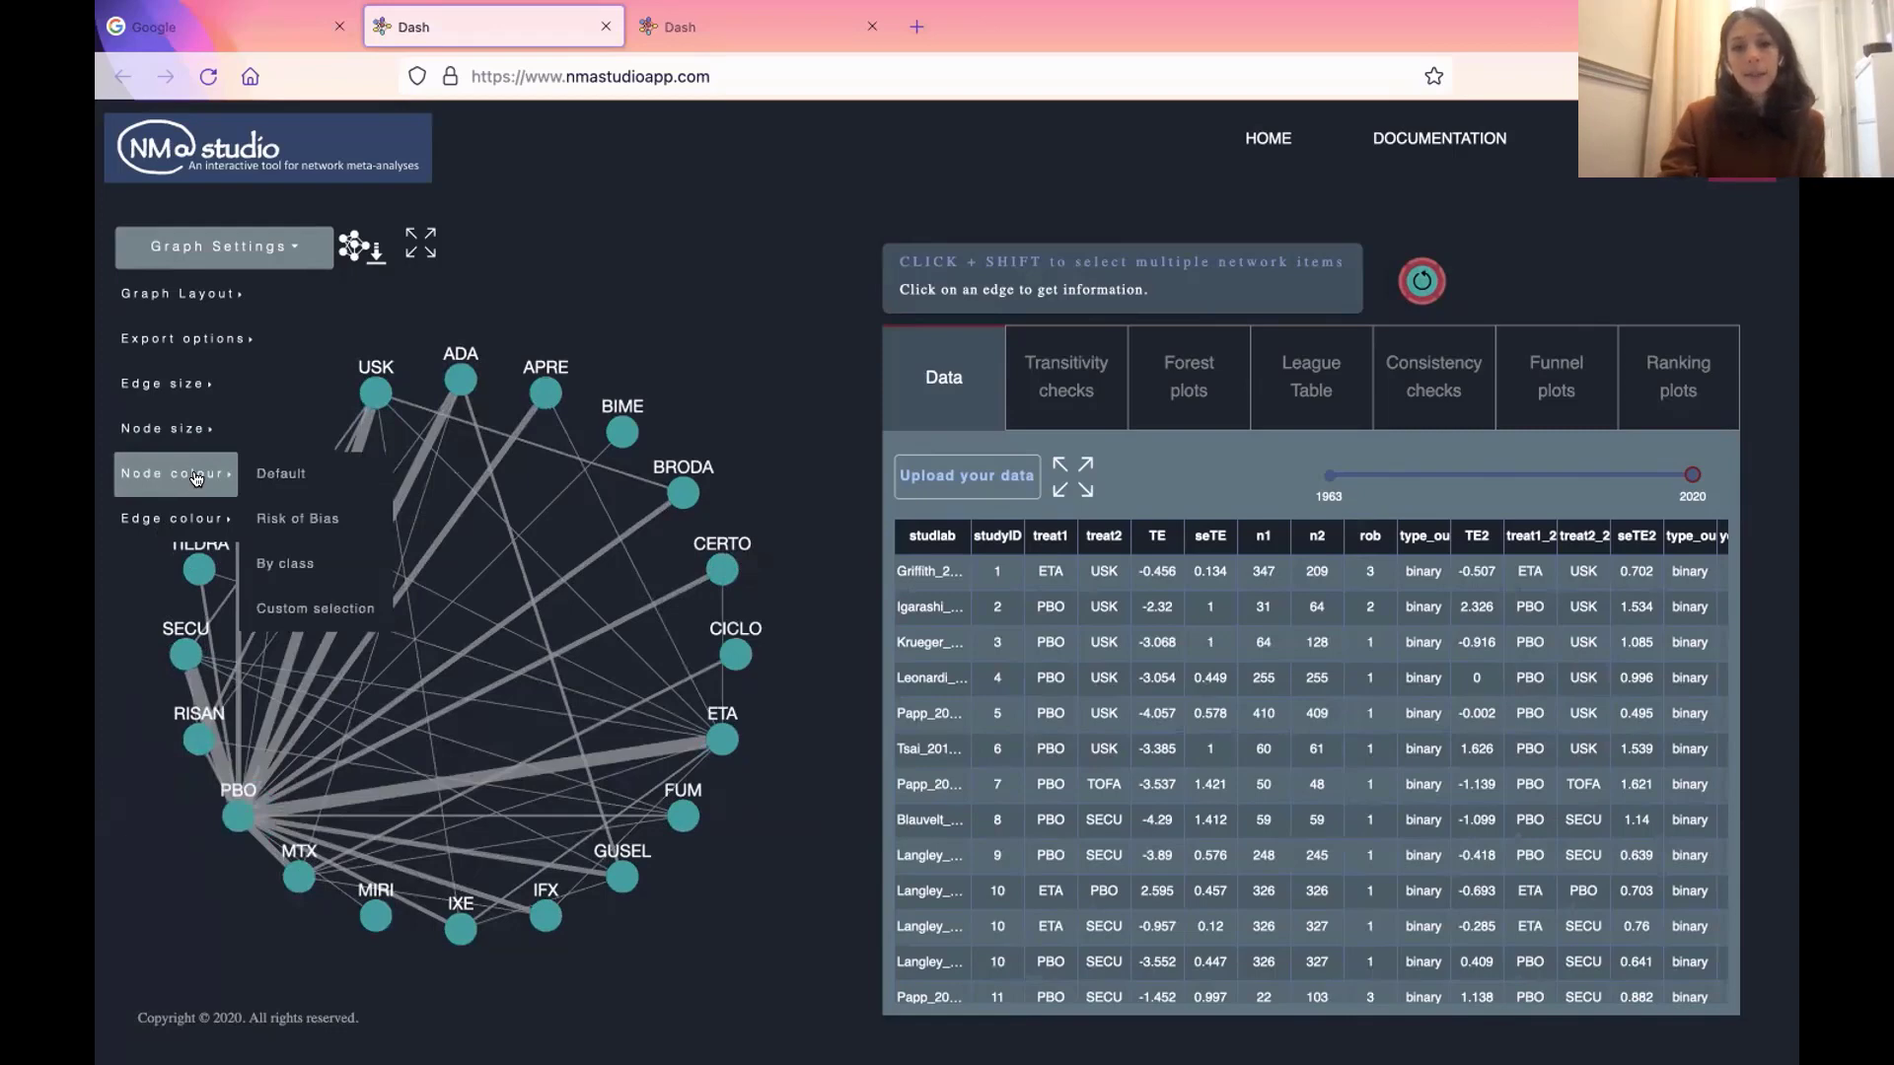
pyautogui.click(285, 515)
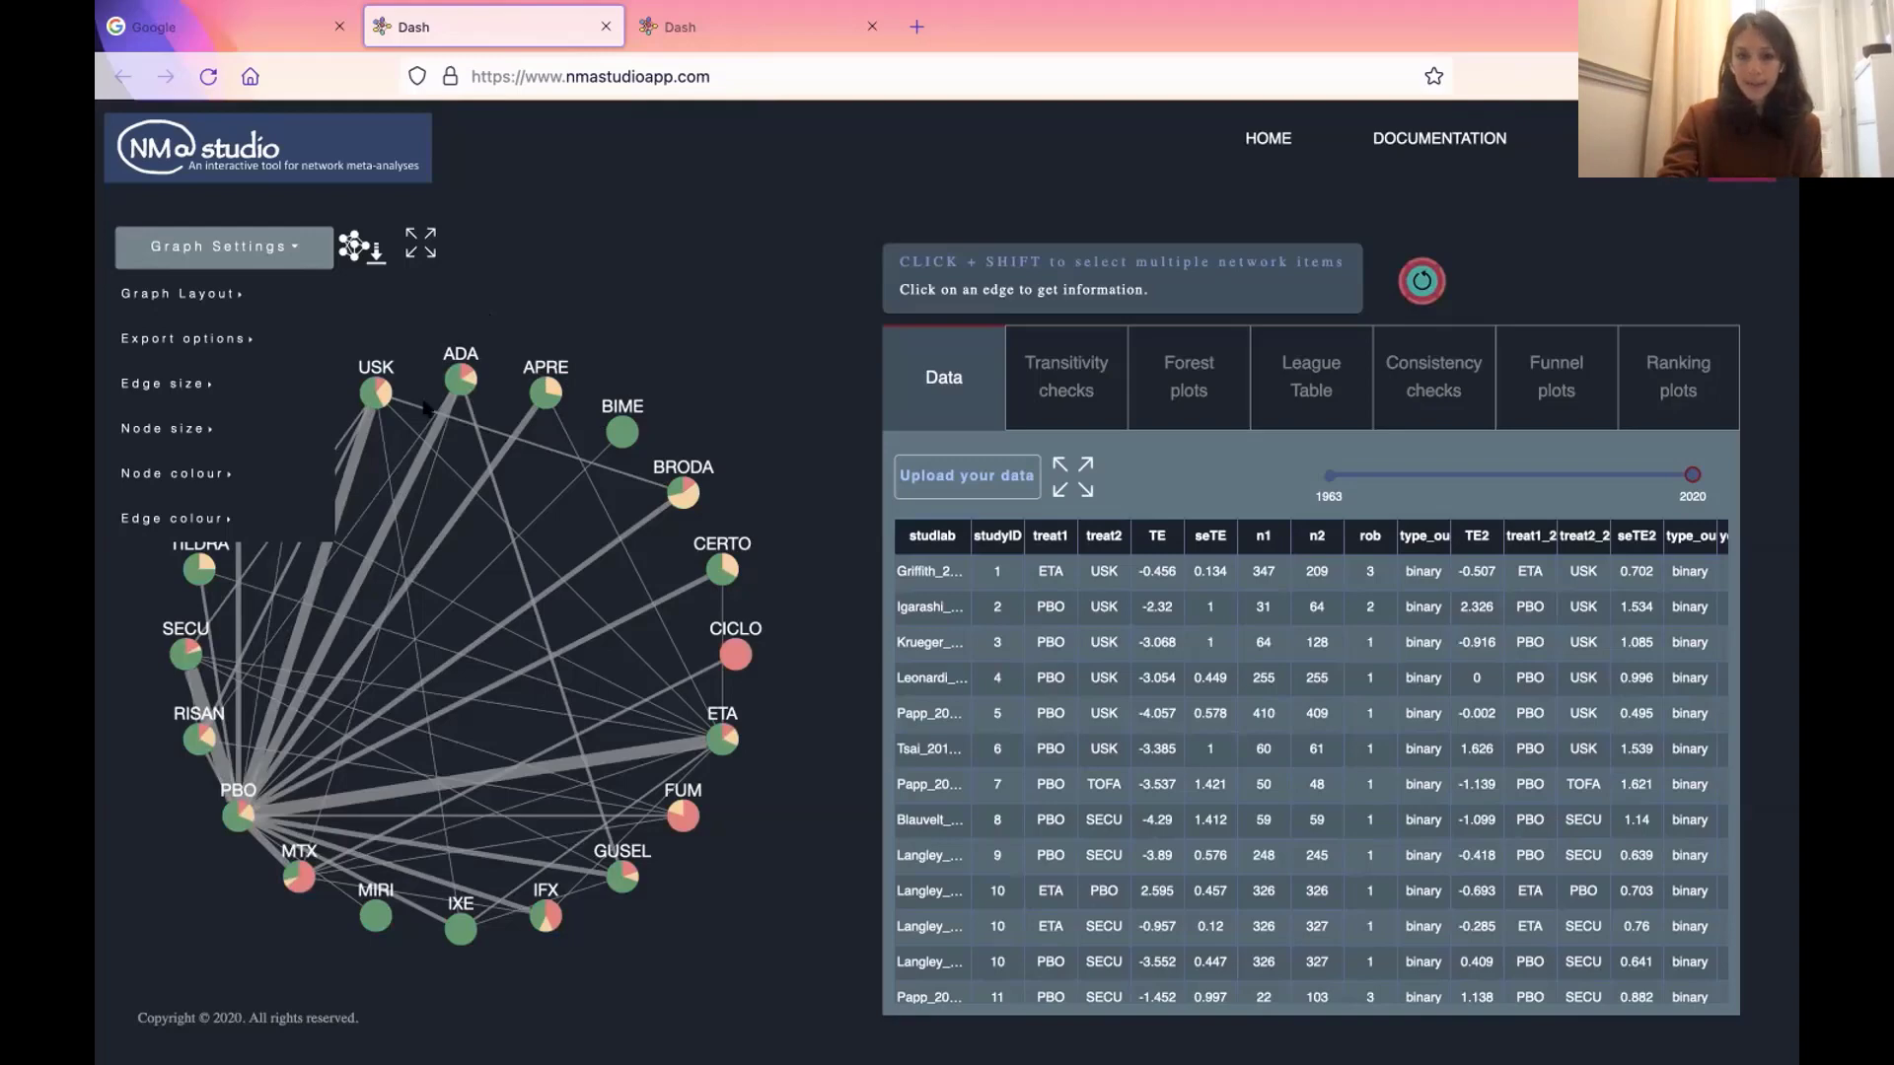
pyautogui.click(210, 475)
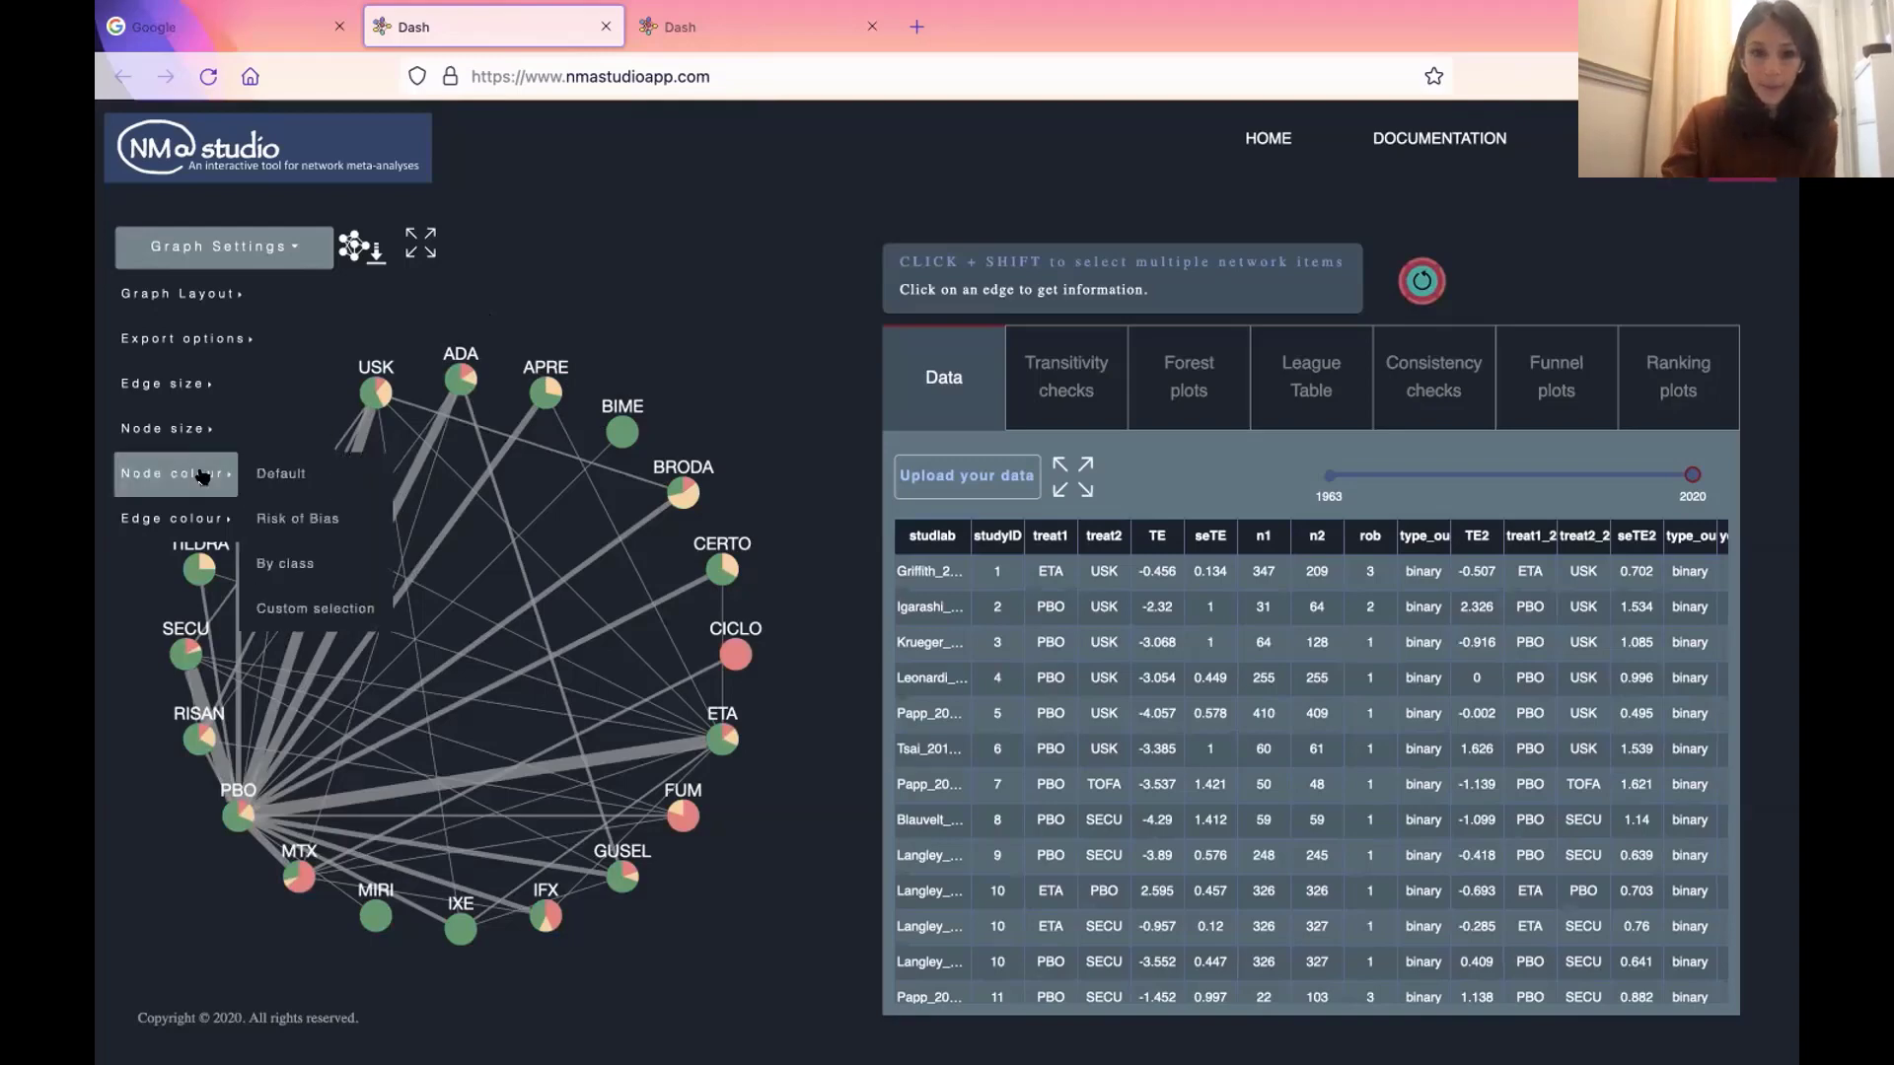
pyautogui.click(302, 564)
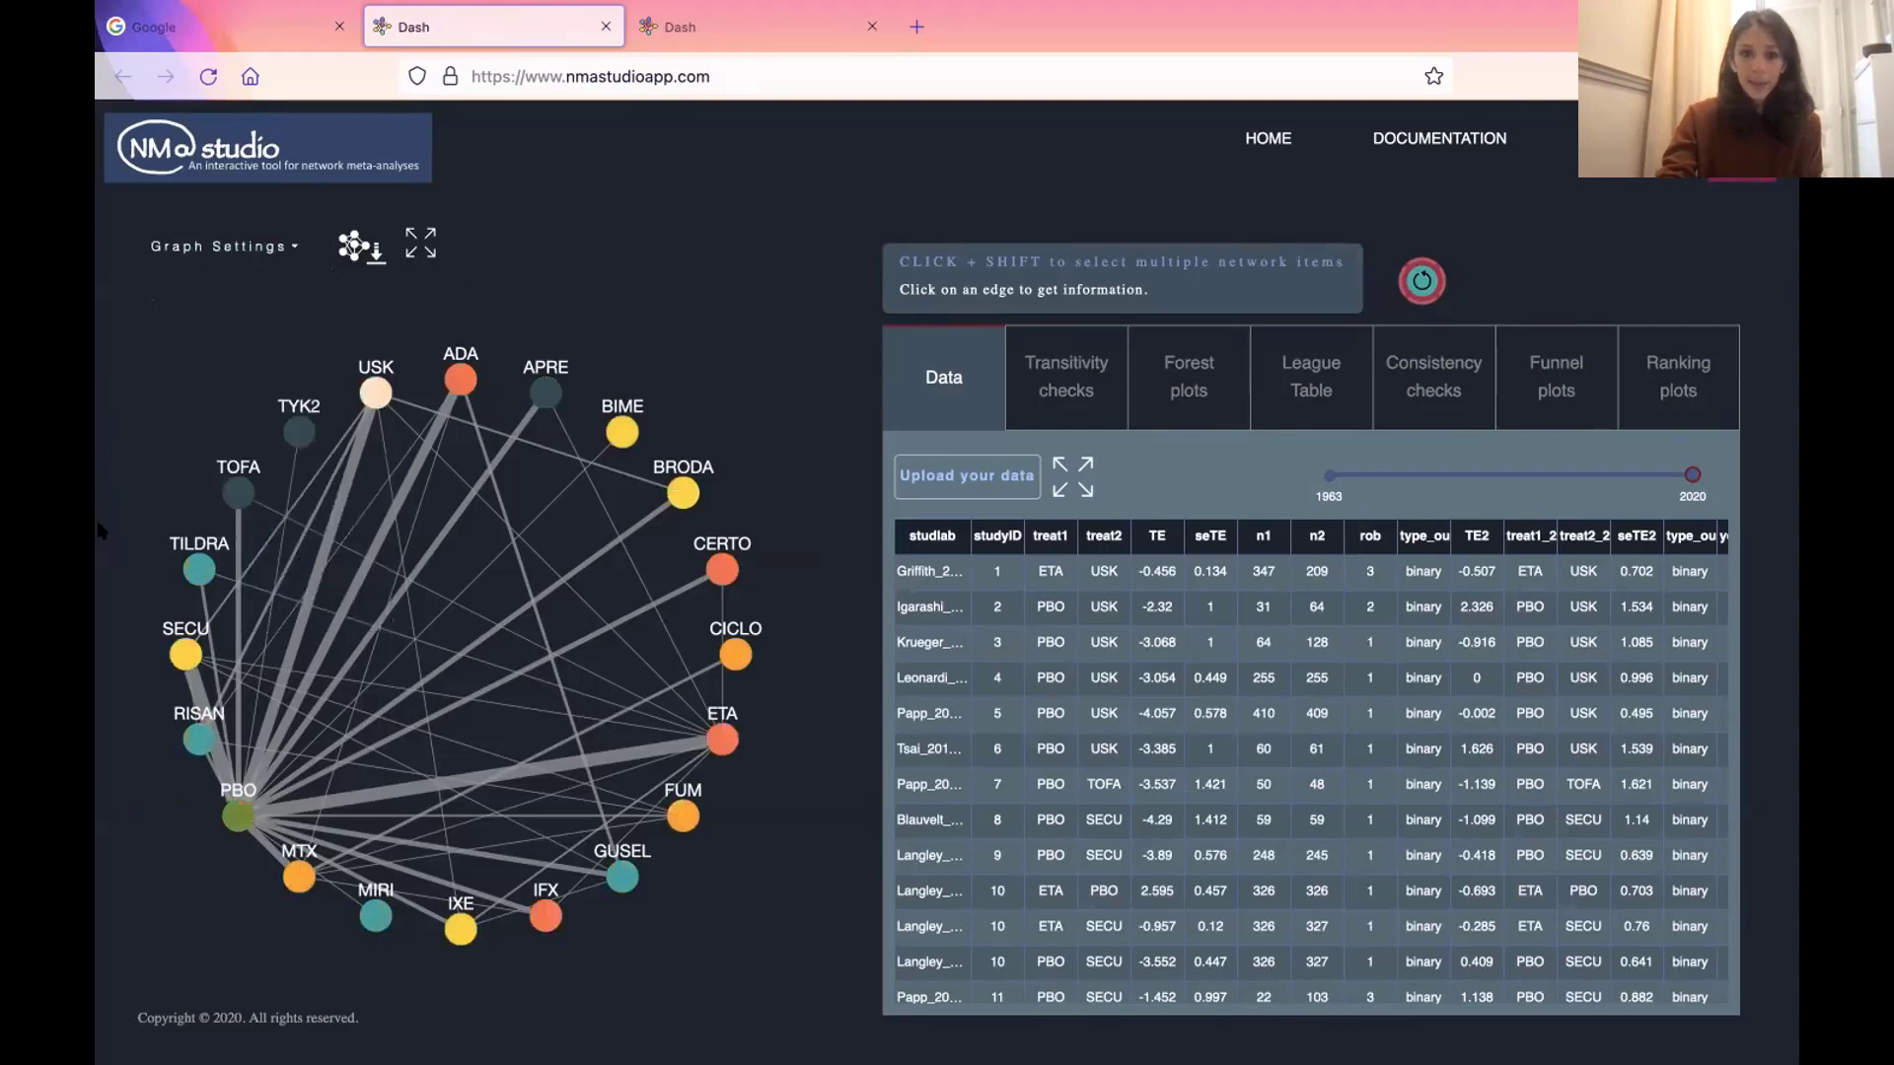
# - Reset the class-coloured network nodes to the Default colour
pyautogui.click(204, 256)
pyautogui.click(176, 473)
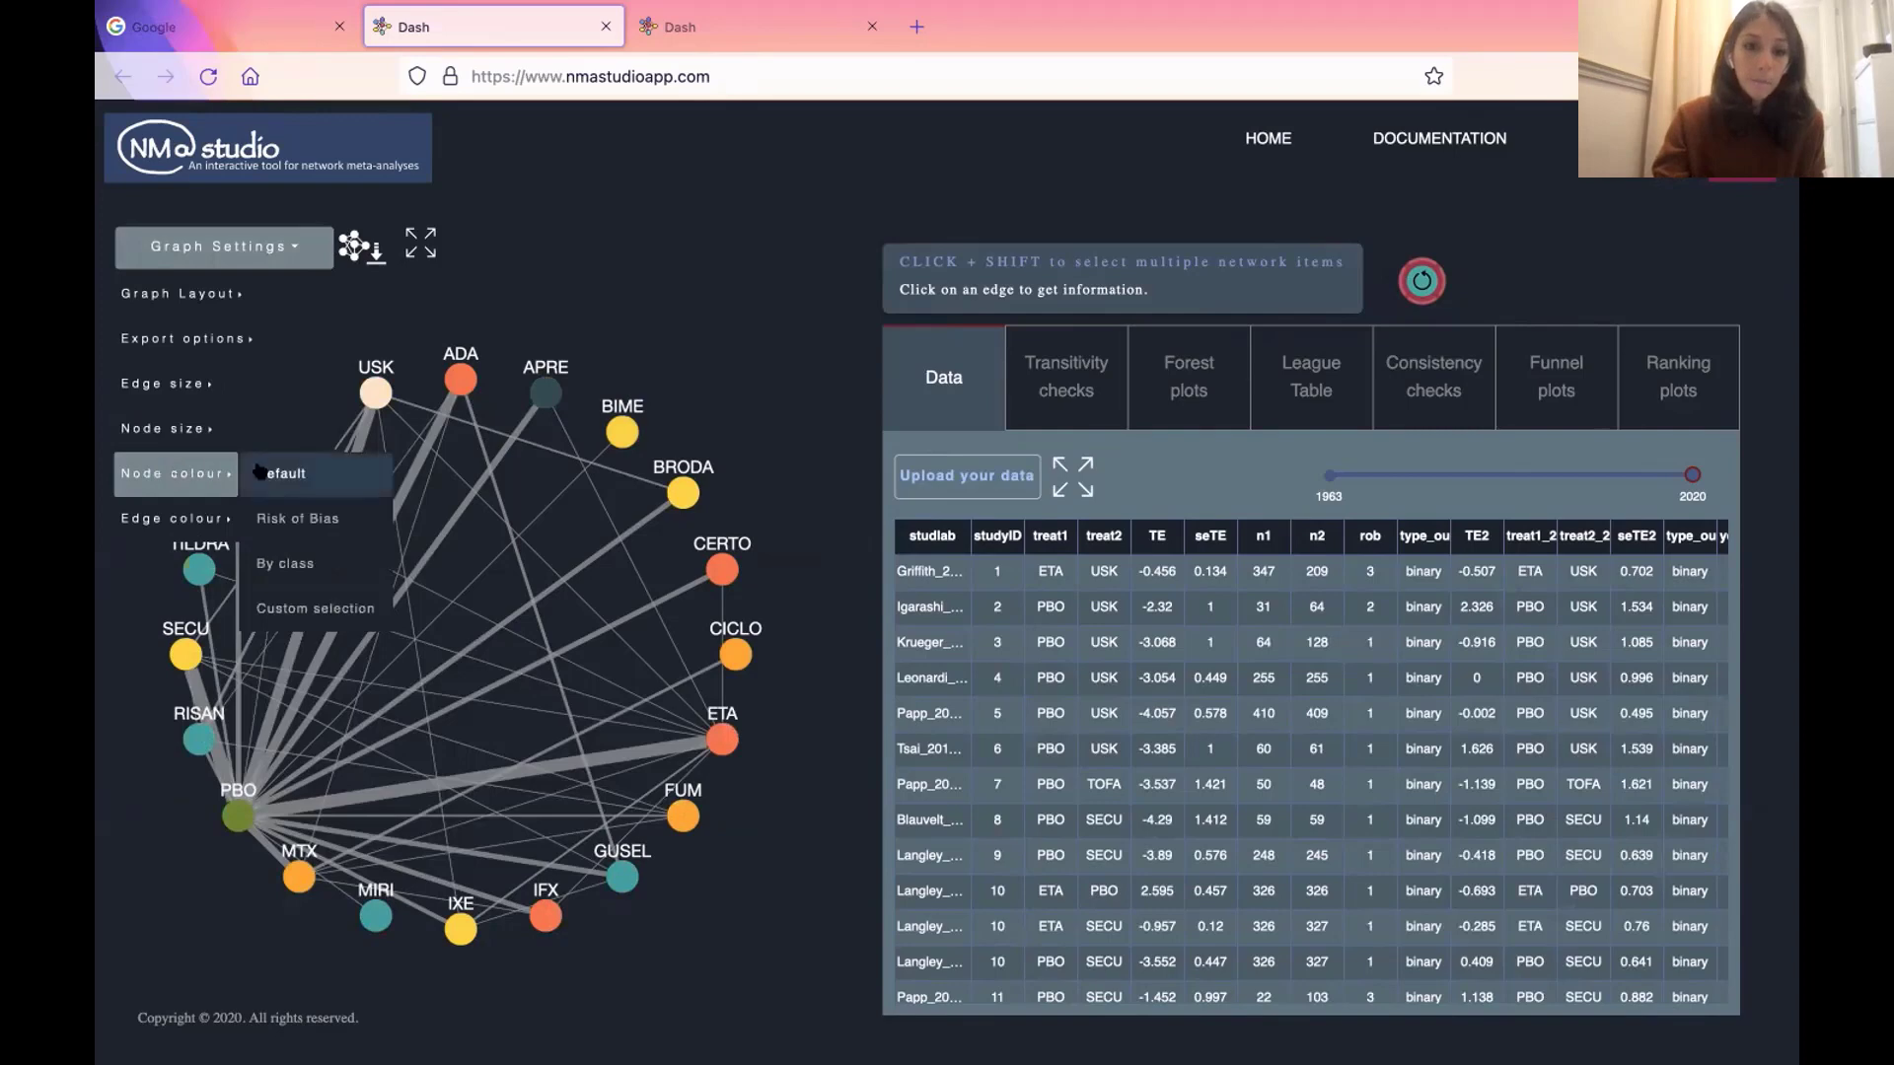
pyautogui.click(254, 473)
# - Apply the custom colour blue to all network nodes and restore the Default node colour
pyautogui.click(212, 473)
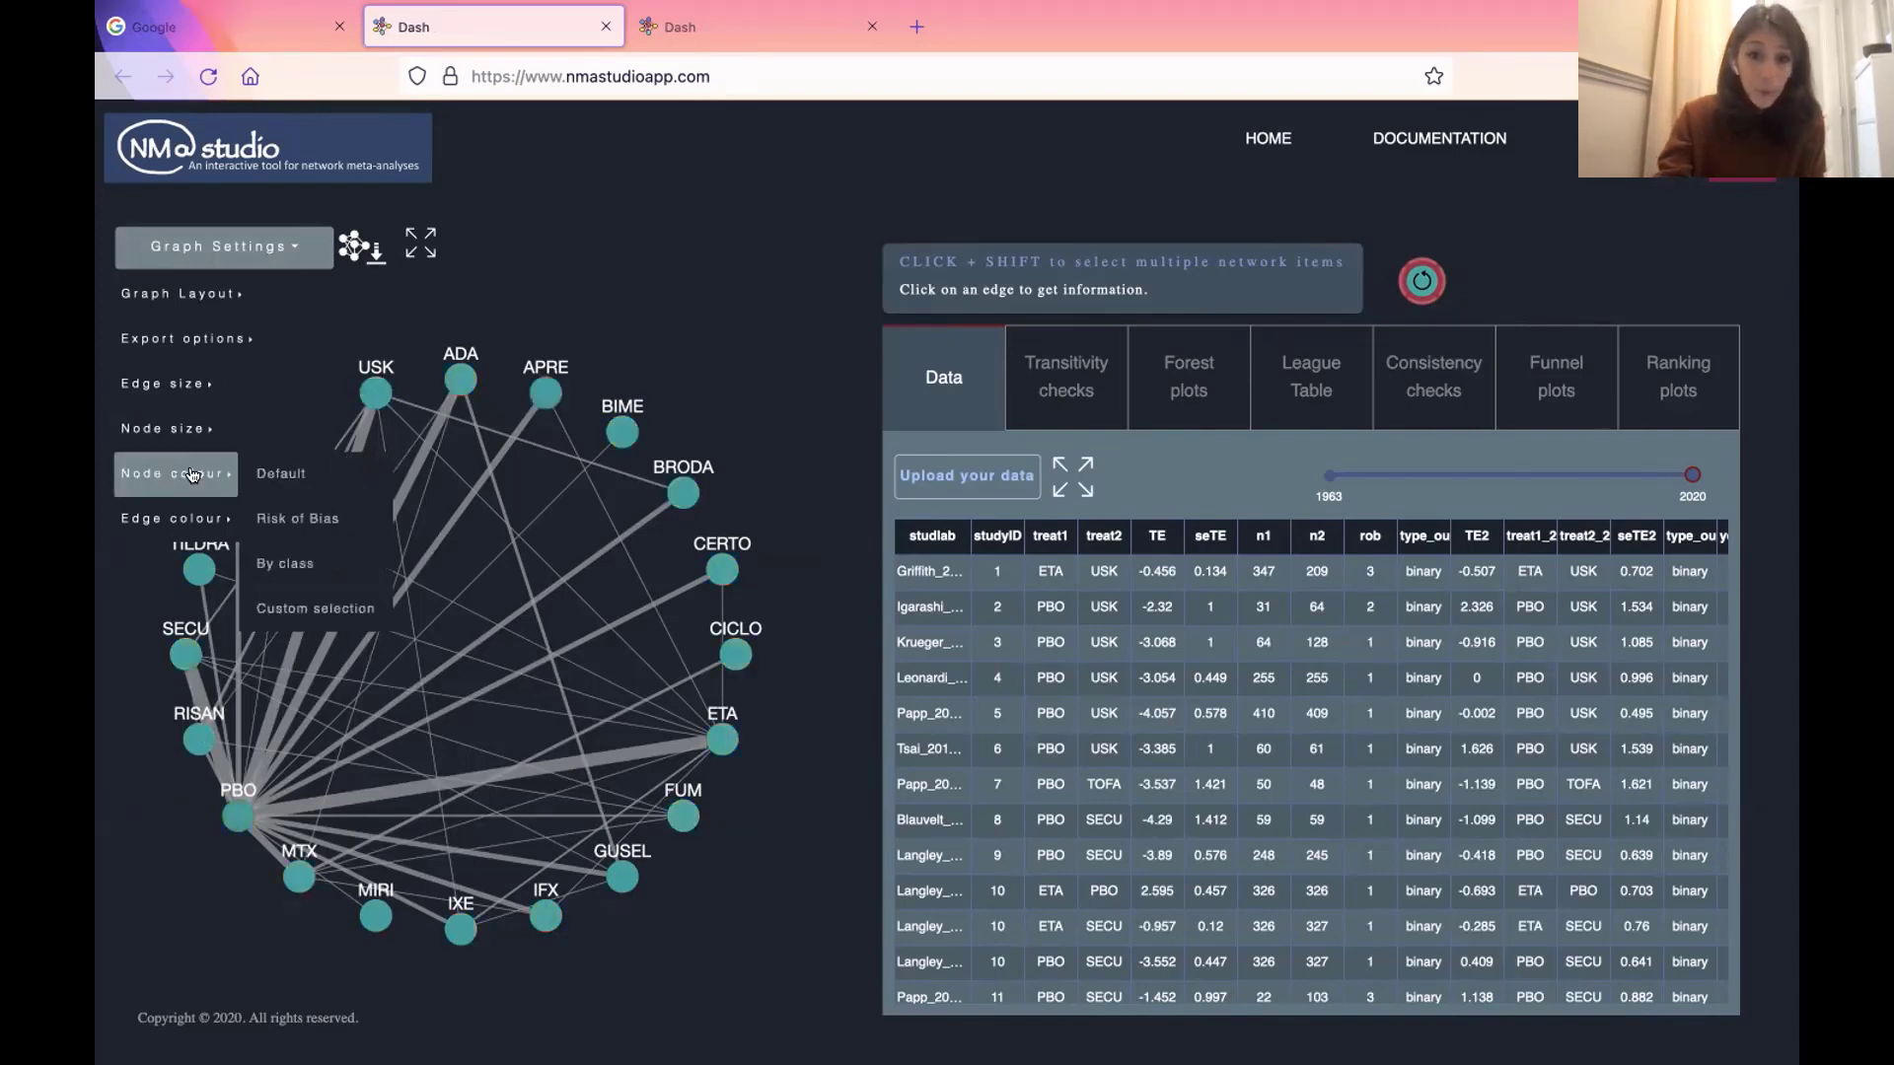
pyautogui.click(308, 622)
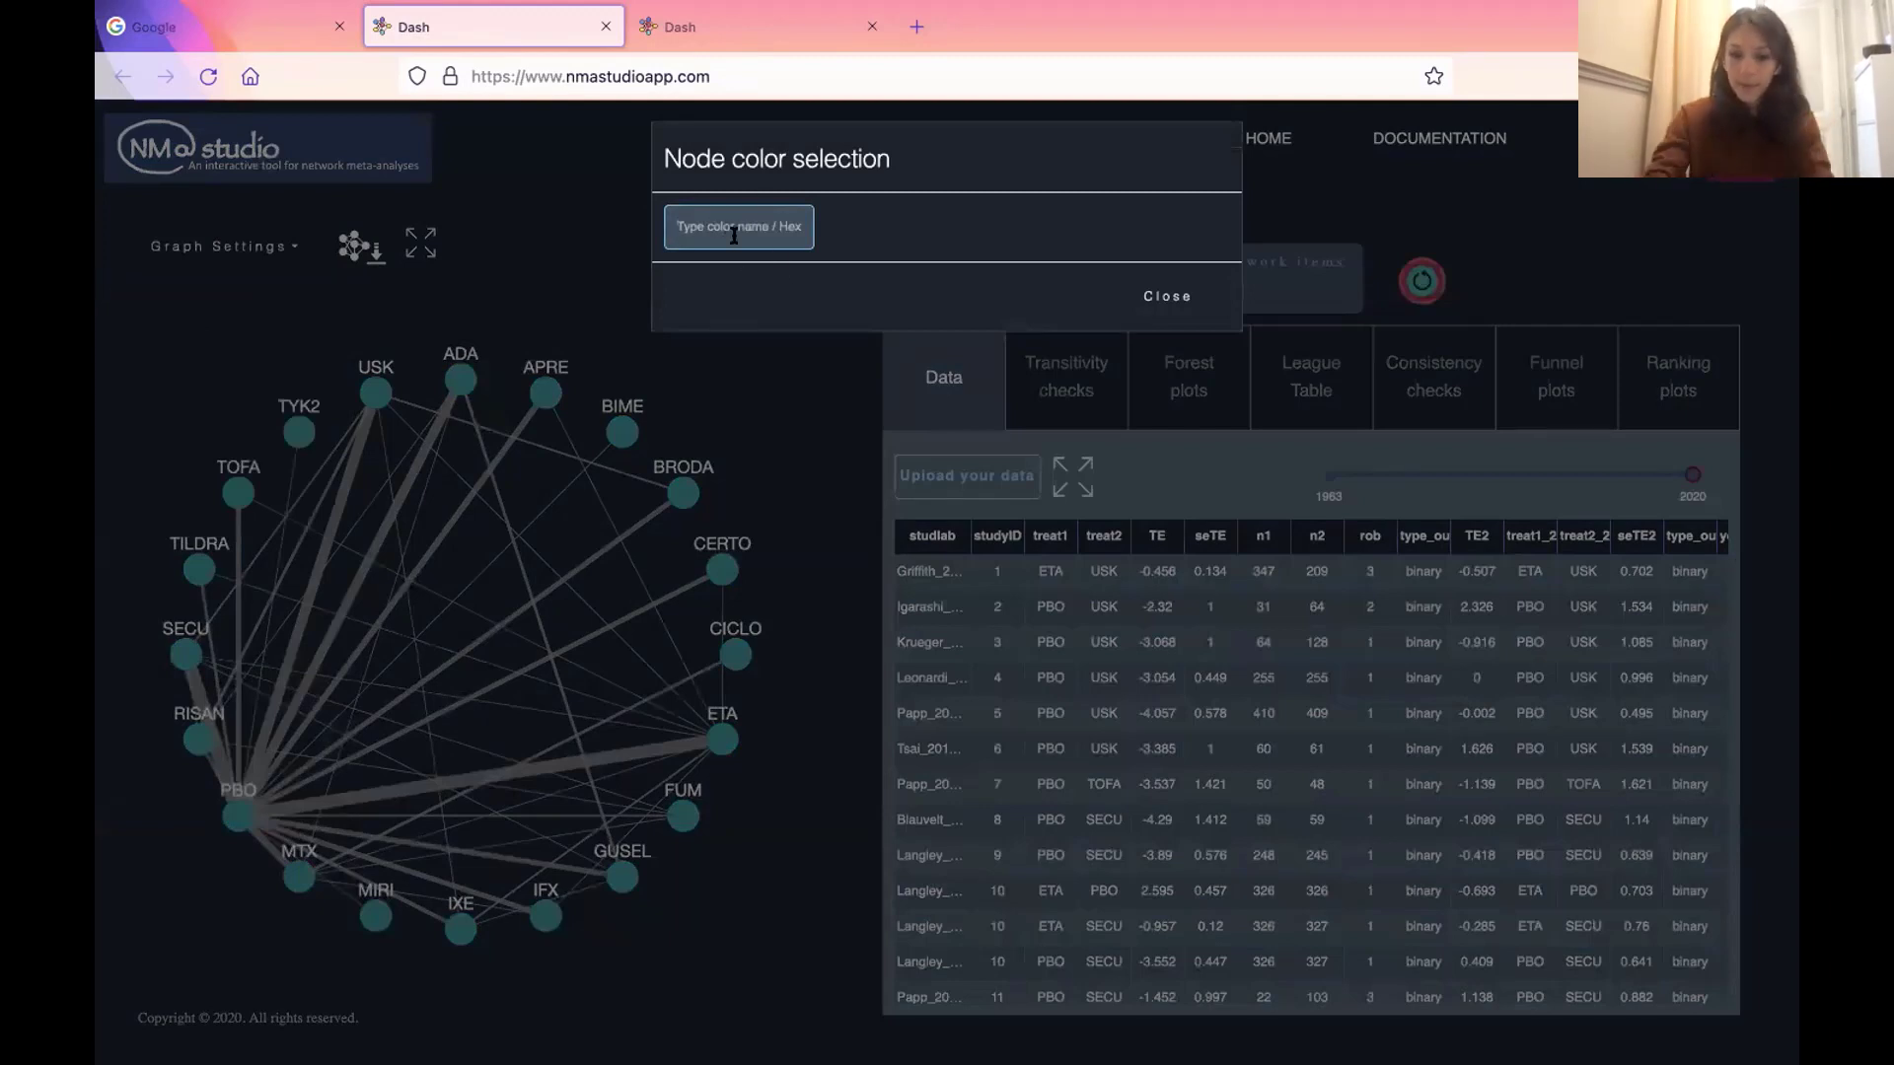
pyautogui.write('blue')
pyautogui.click(1147, 293)
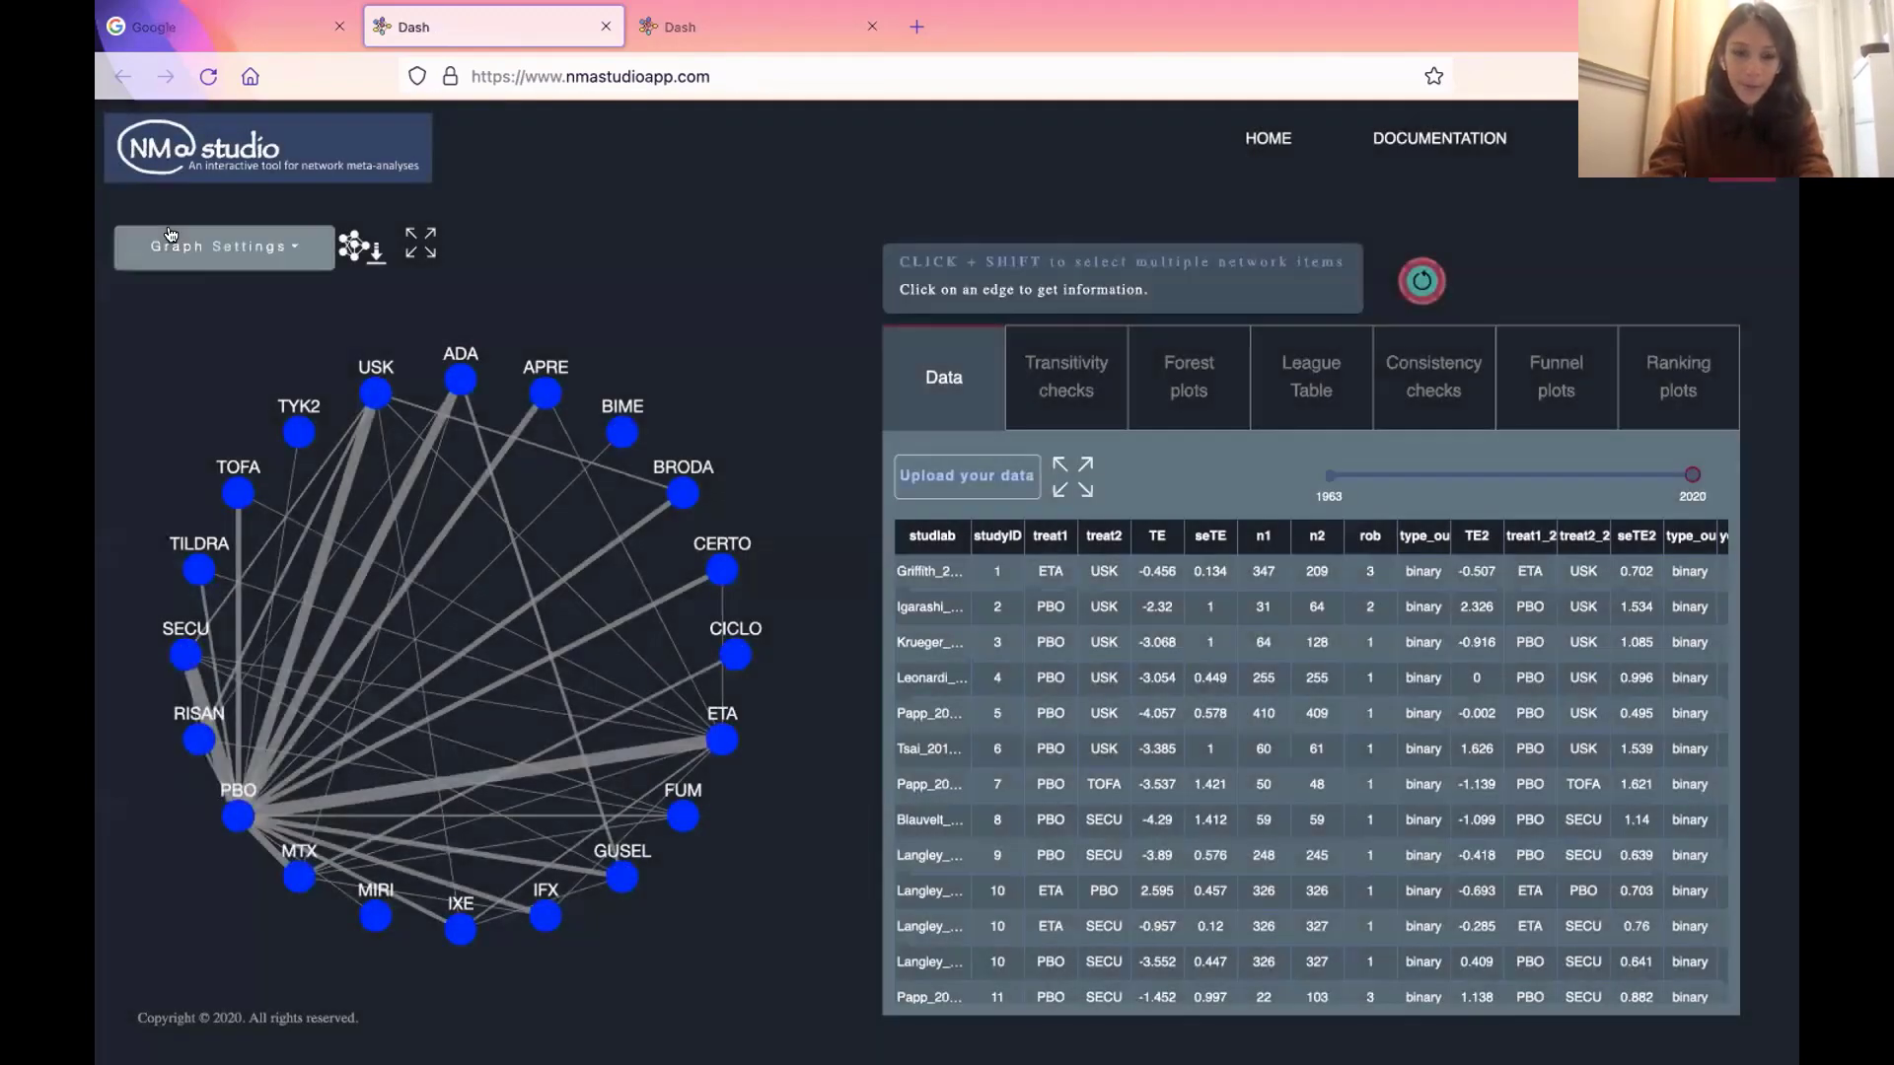
pyautogui.click(172, 245)
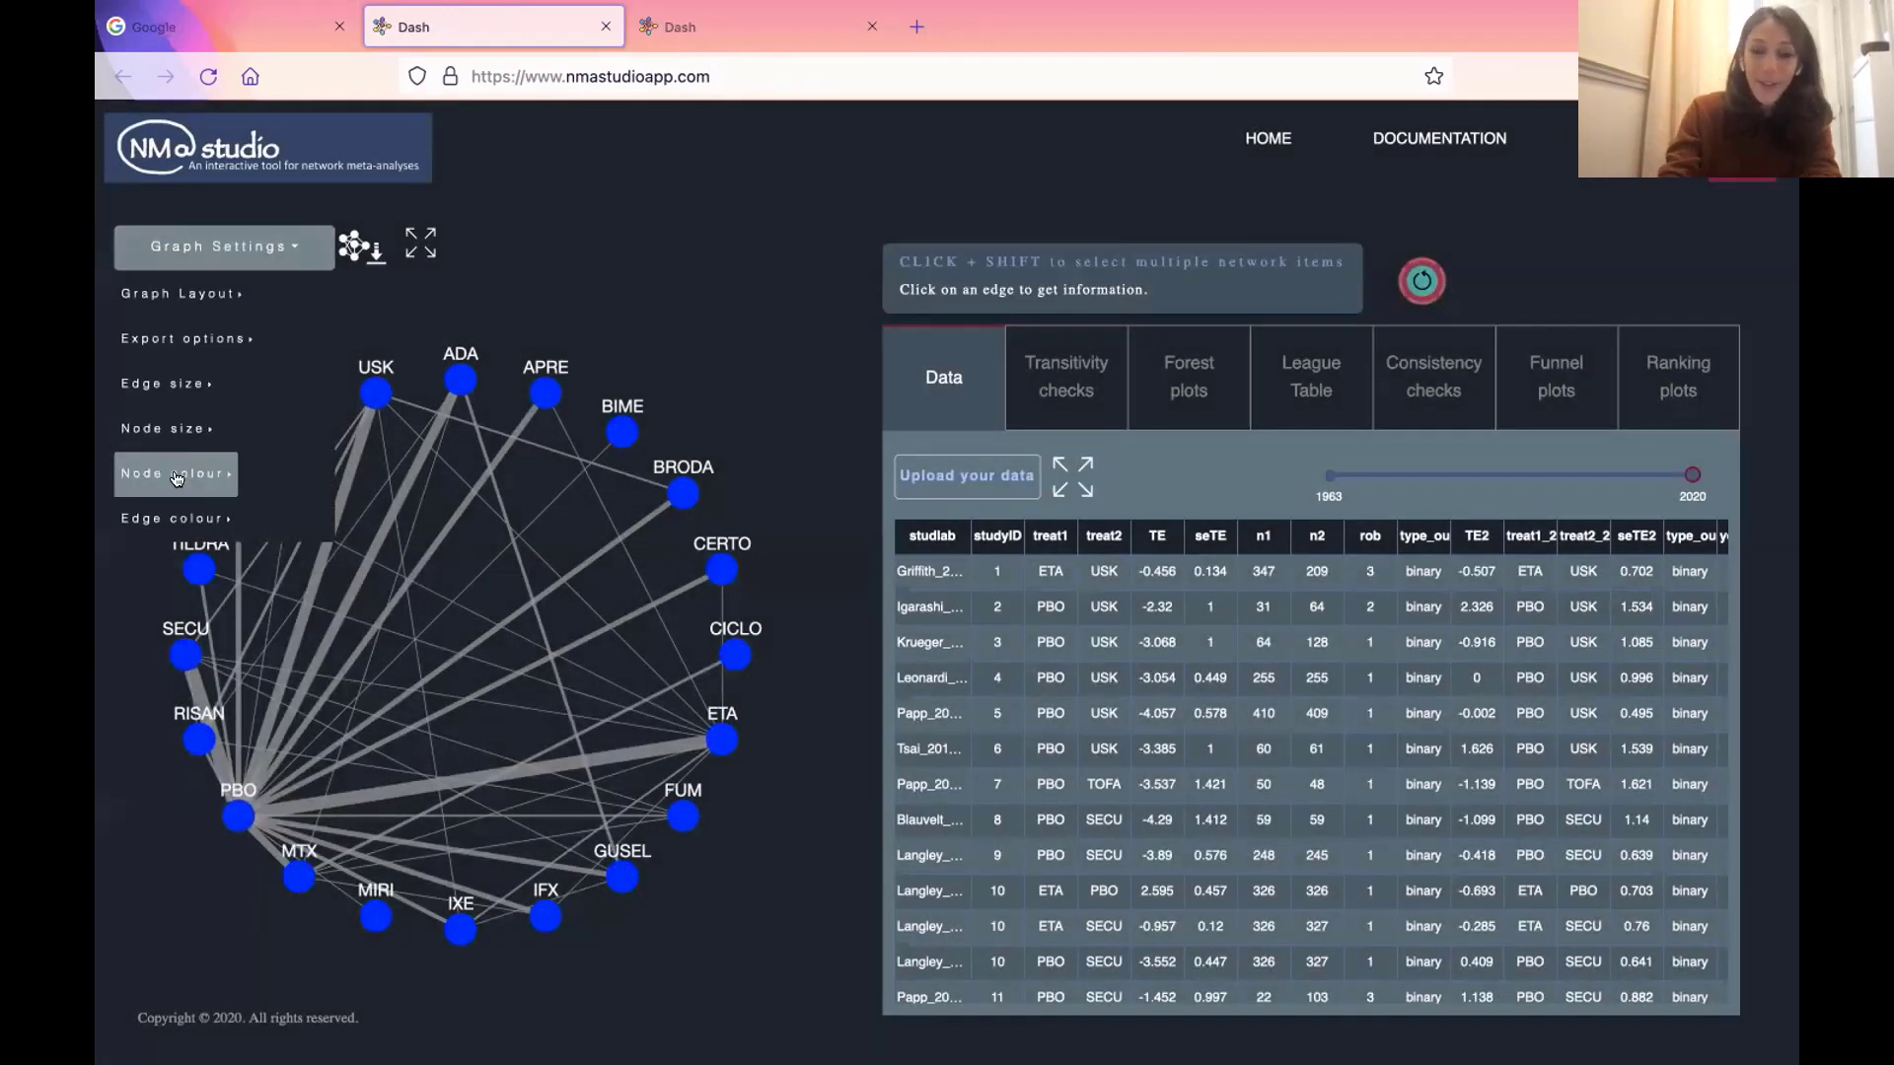
pyautogui.click(177, 480)
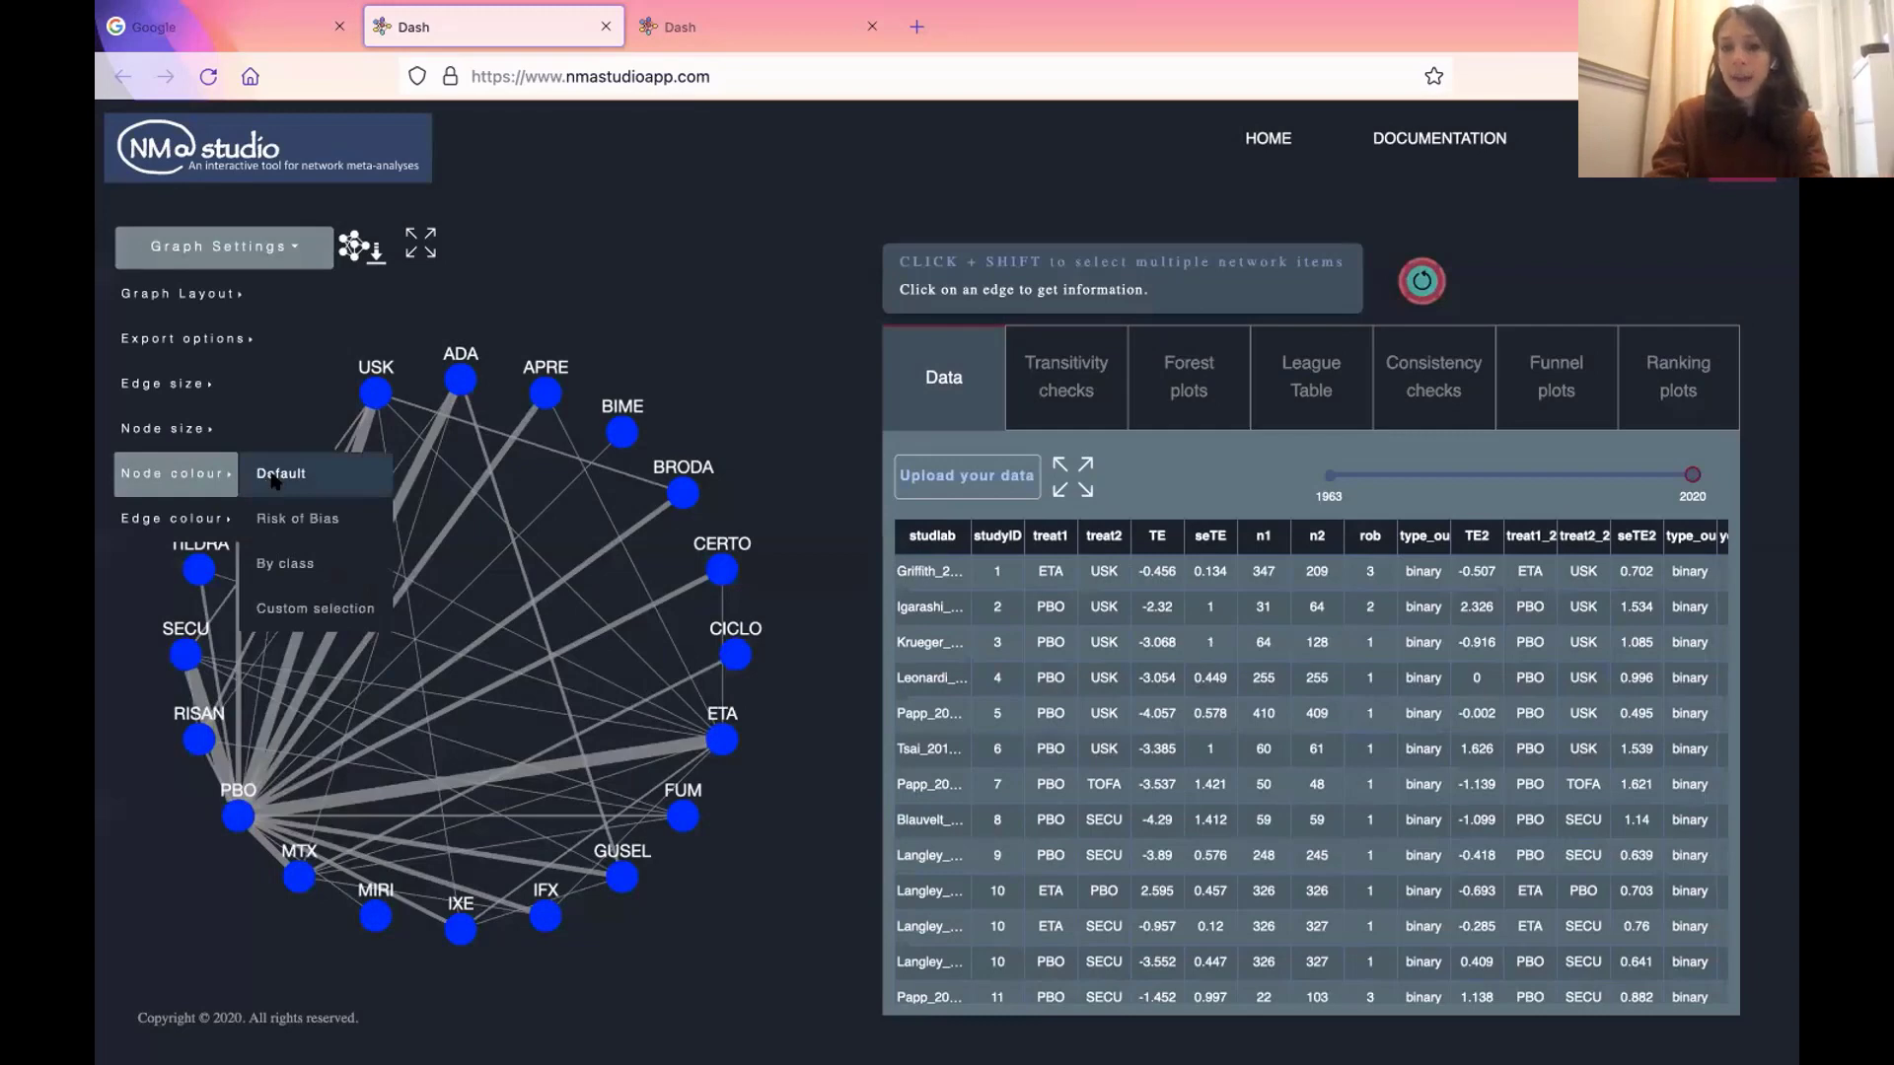
pyautogui.click(275, 478)
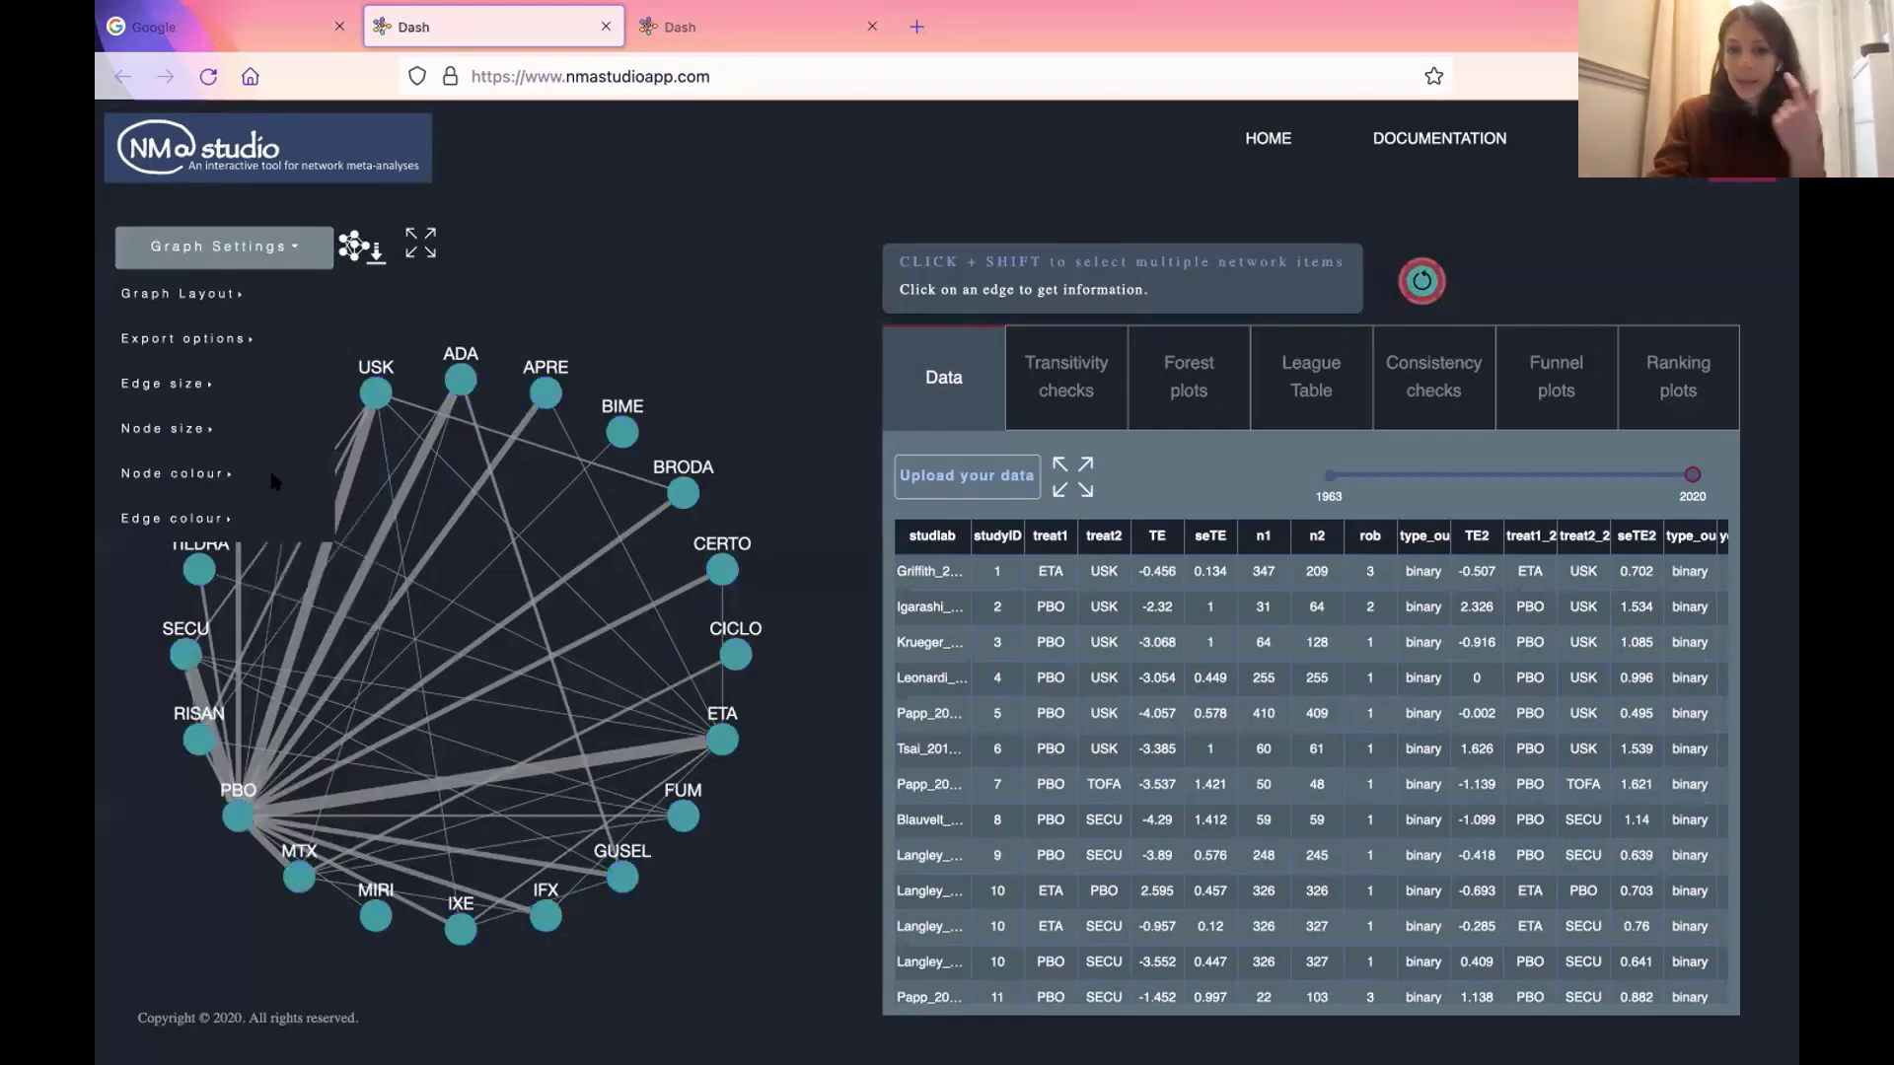
# - Add labels to the network graph's edges and remove them by restoring the Default edge setting
pyautogui.click(175, 527)
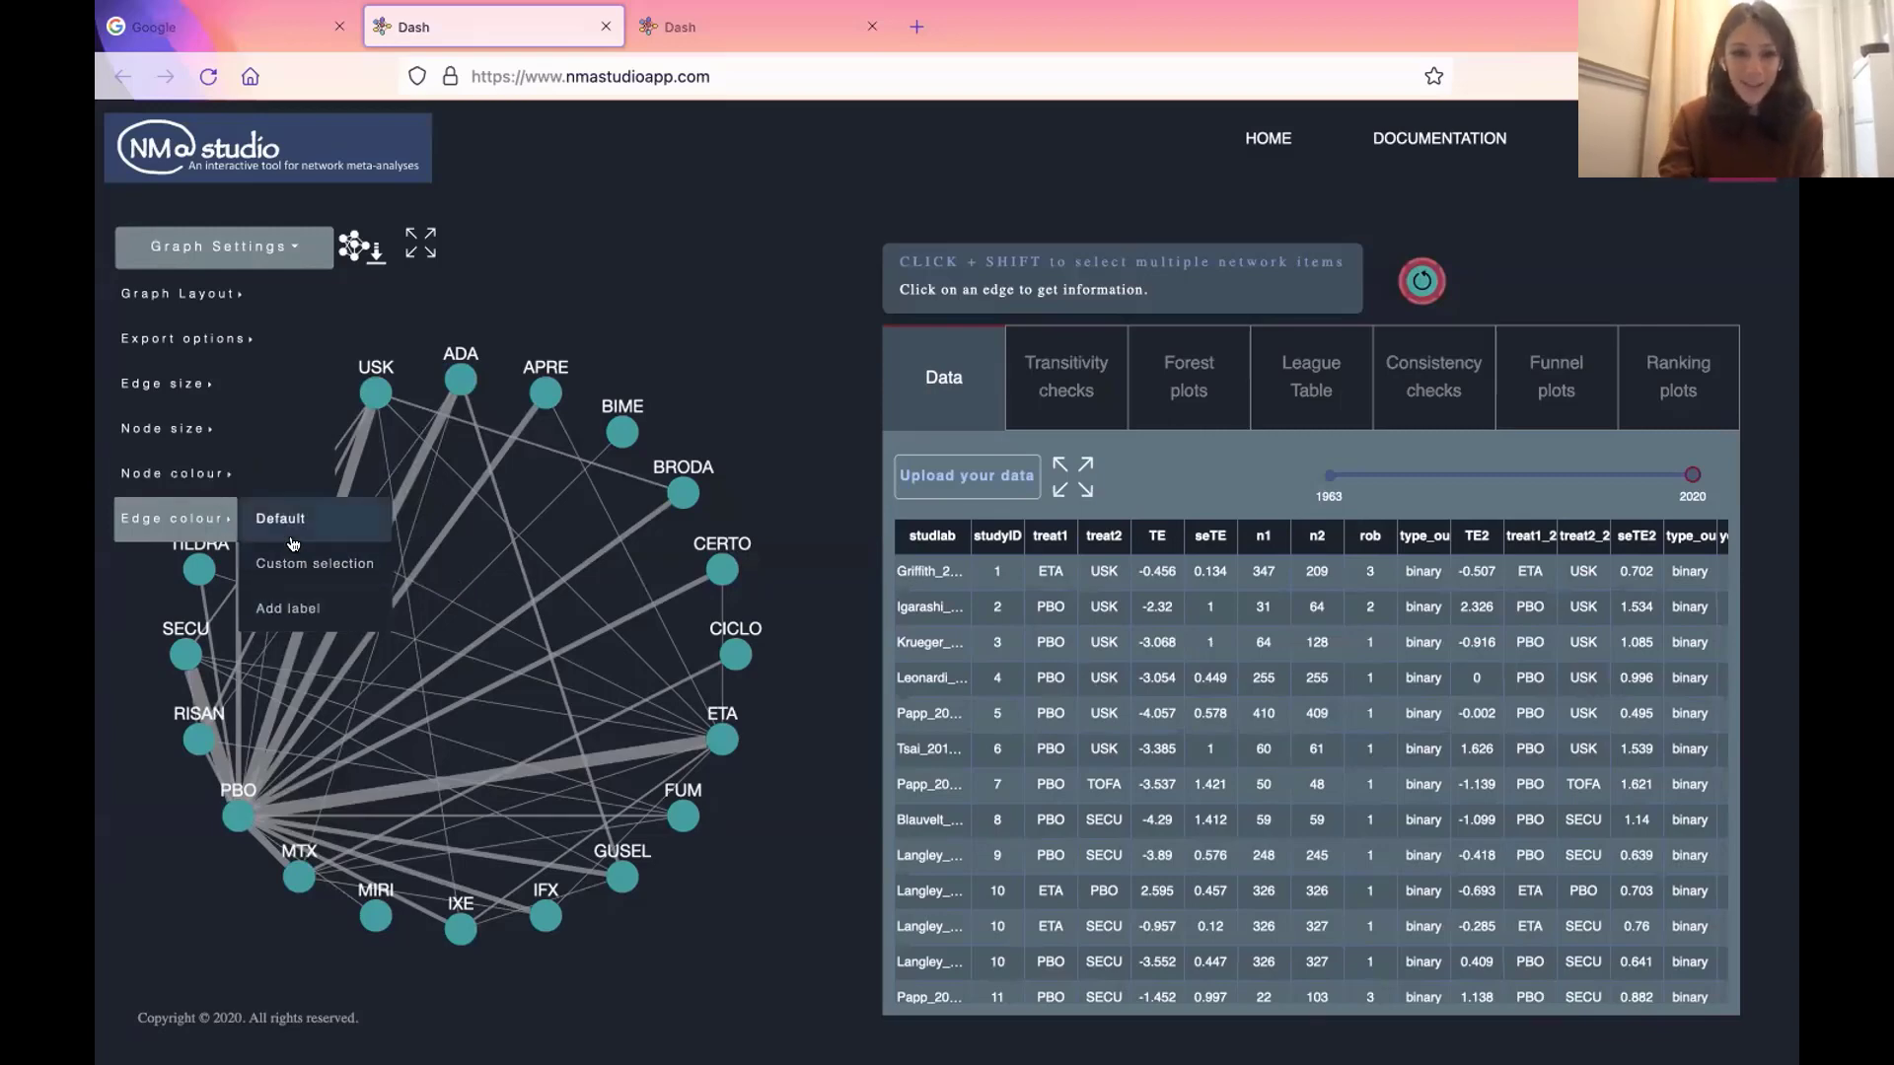
pyautogui.click(297, 603)
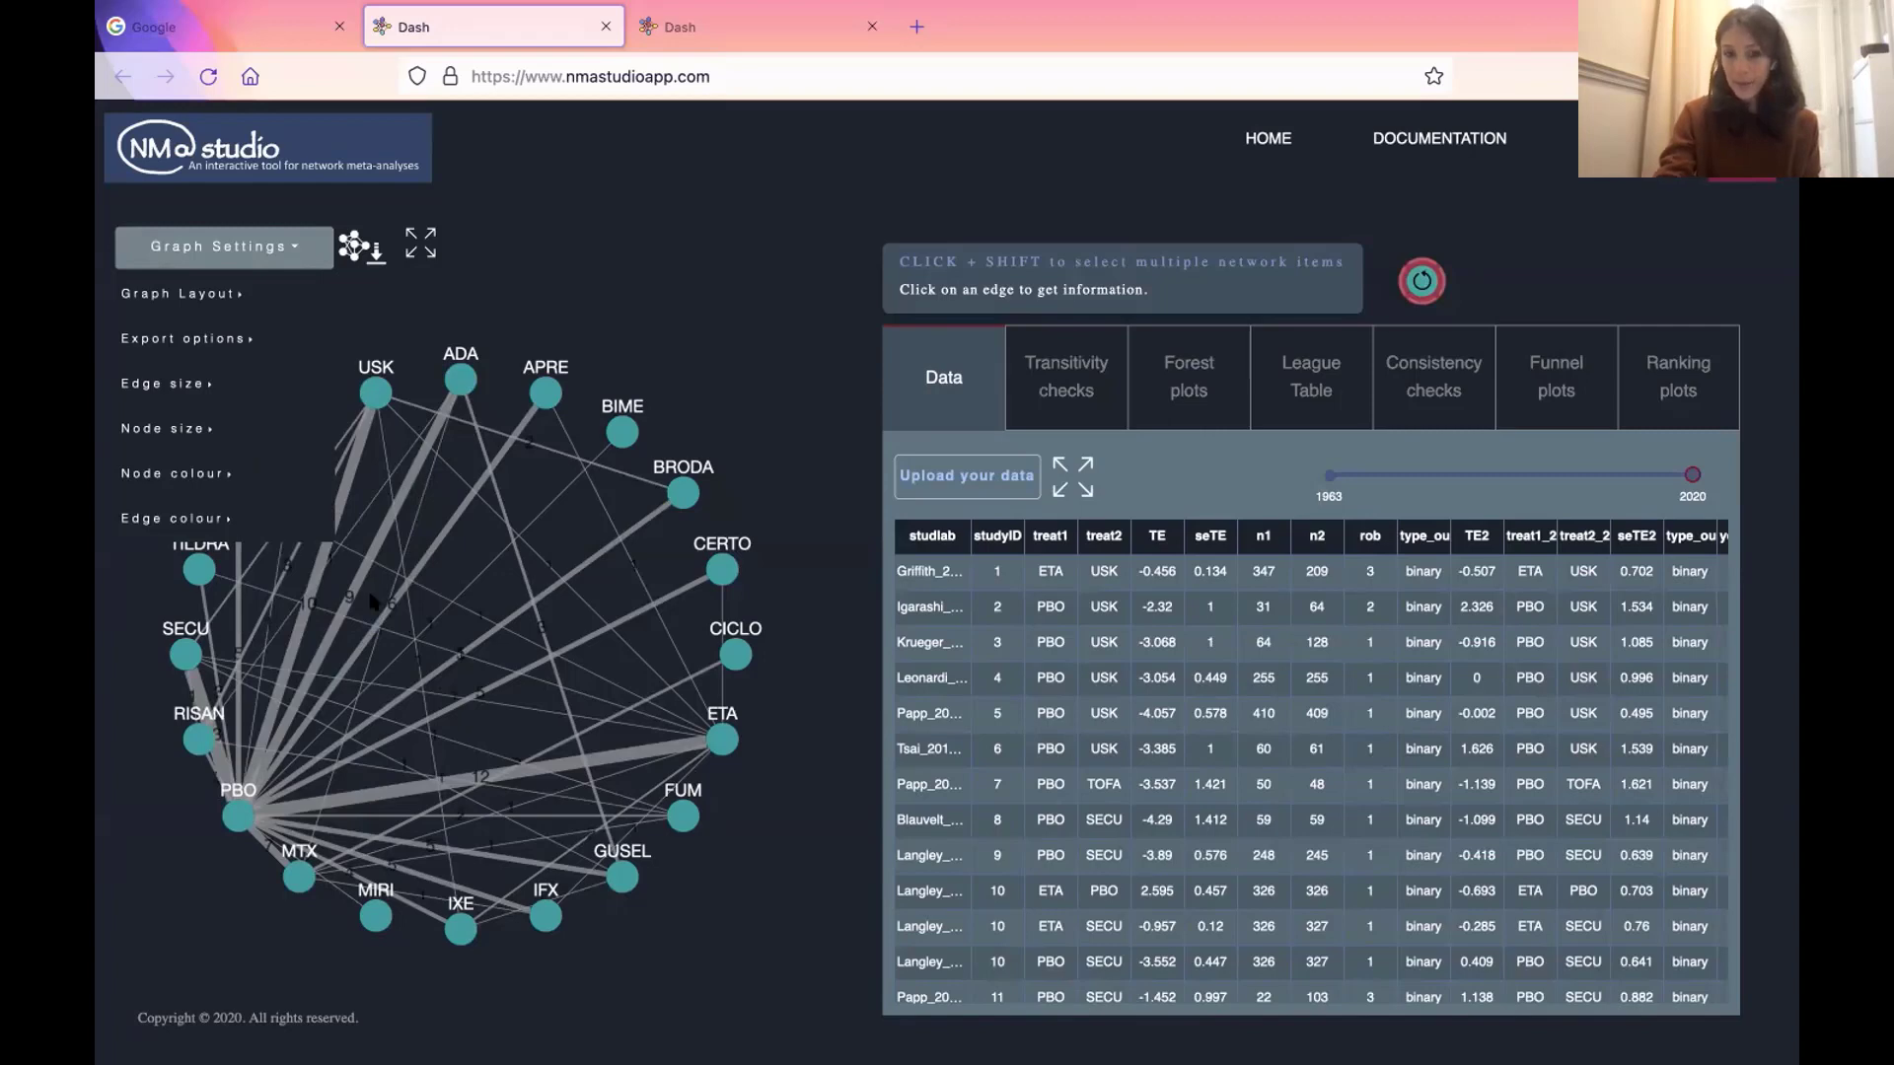
pyautogui.click(272, 516)
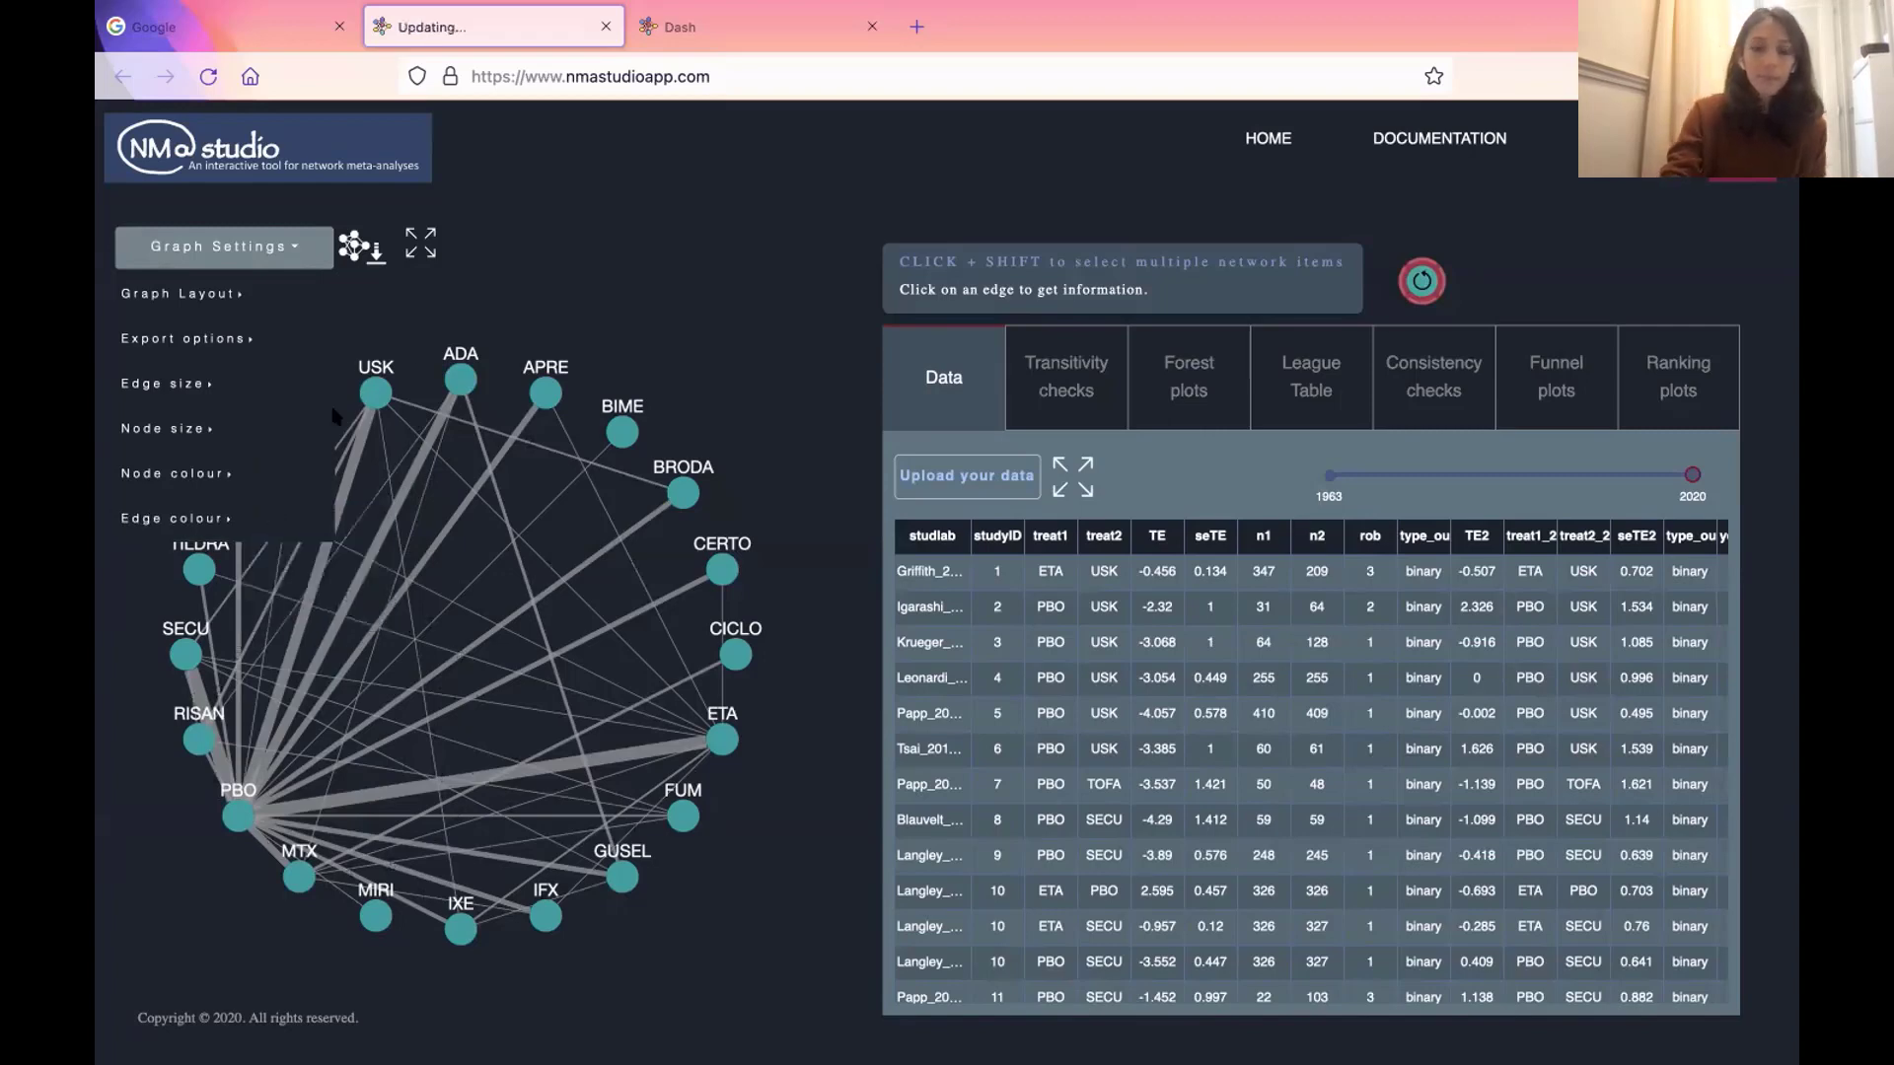
pyautogui.click(469, 298)
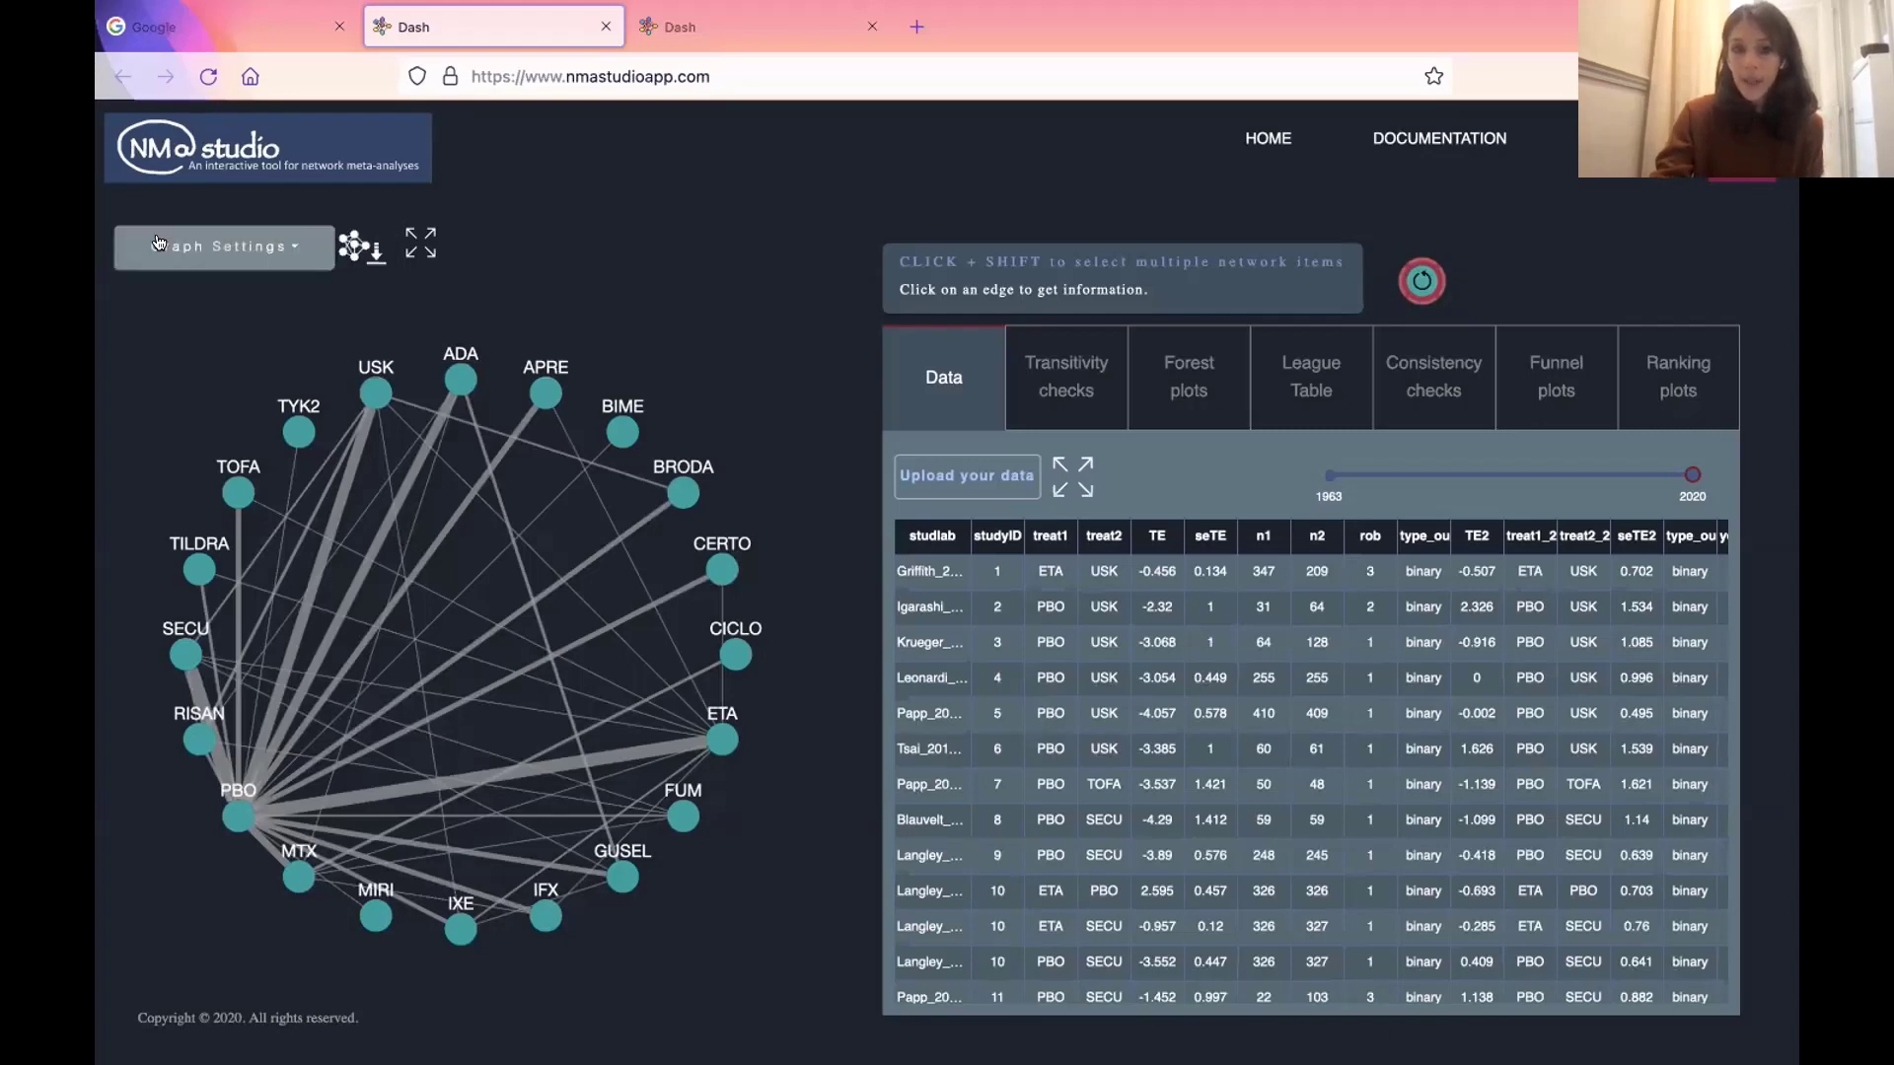
# - View the available svg, png and jpeg export options for the network graph
pyautogui.click(224, 247)
pyautogui.click(187, 338)
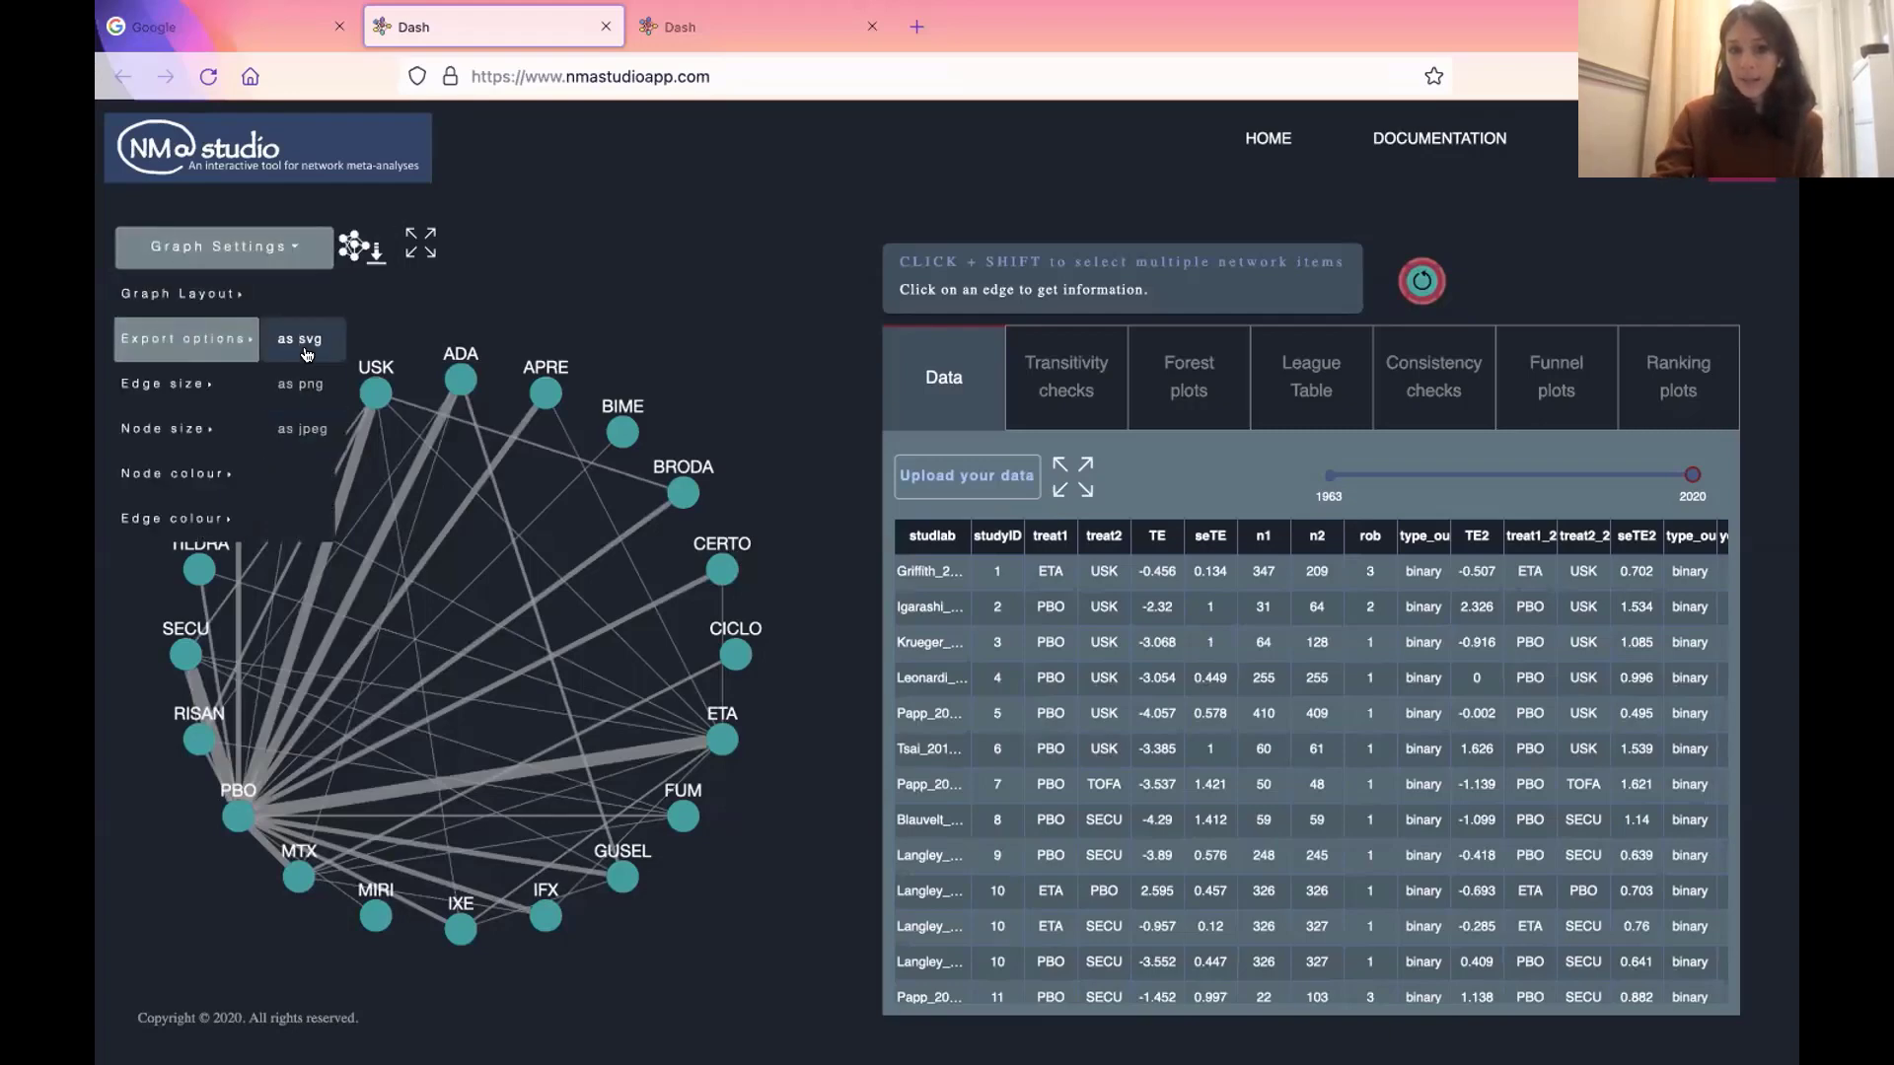
pyautogui.click(299, 413)
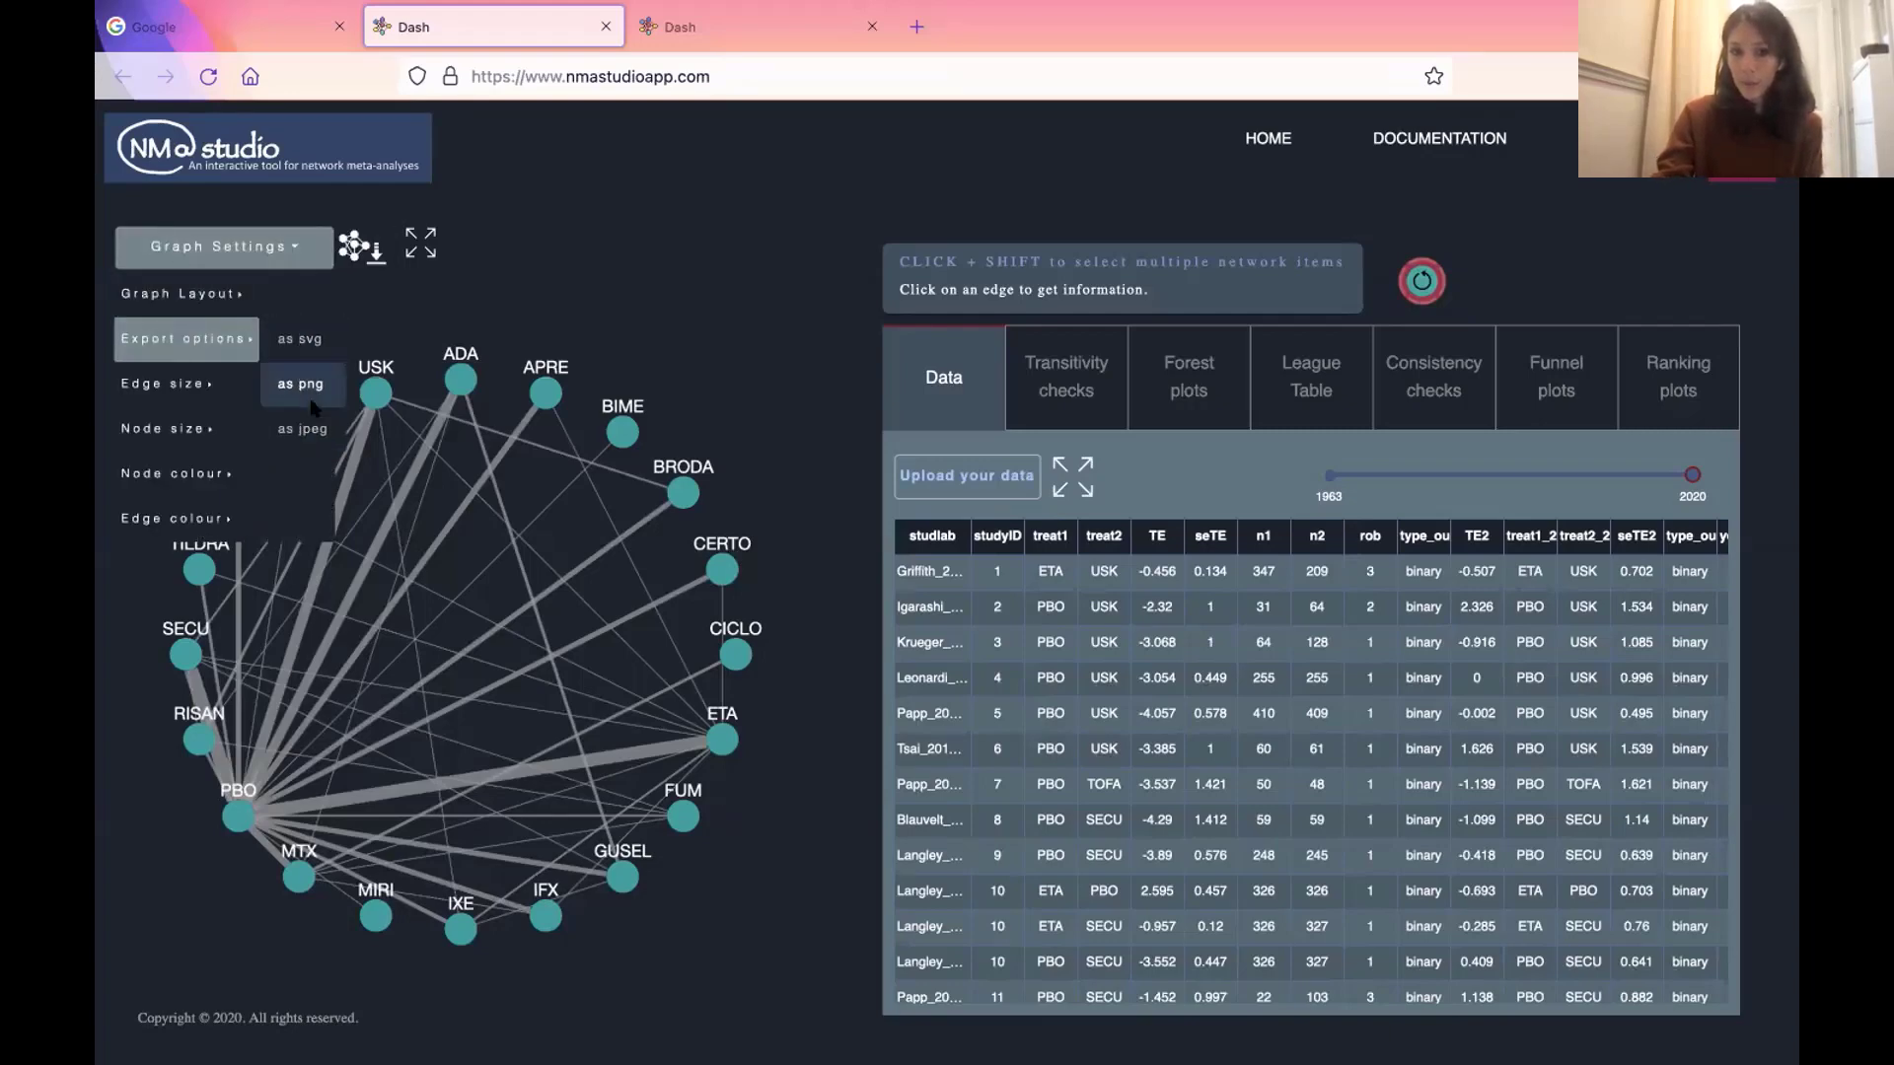
# - View the network graph in its enlarged window and close it
pyautogui.click(412, 250)
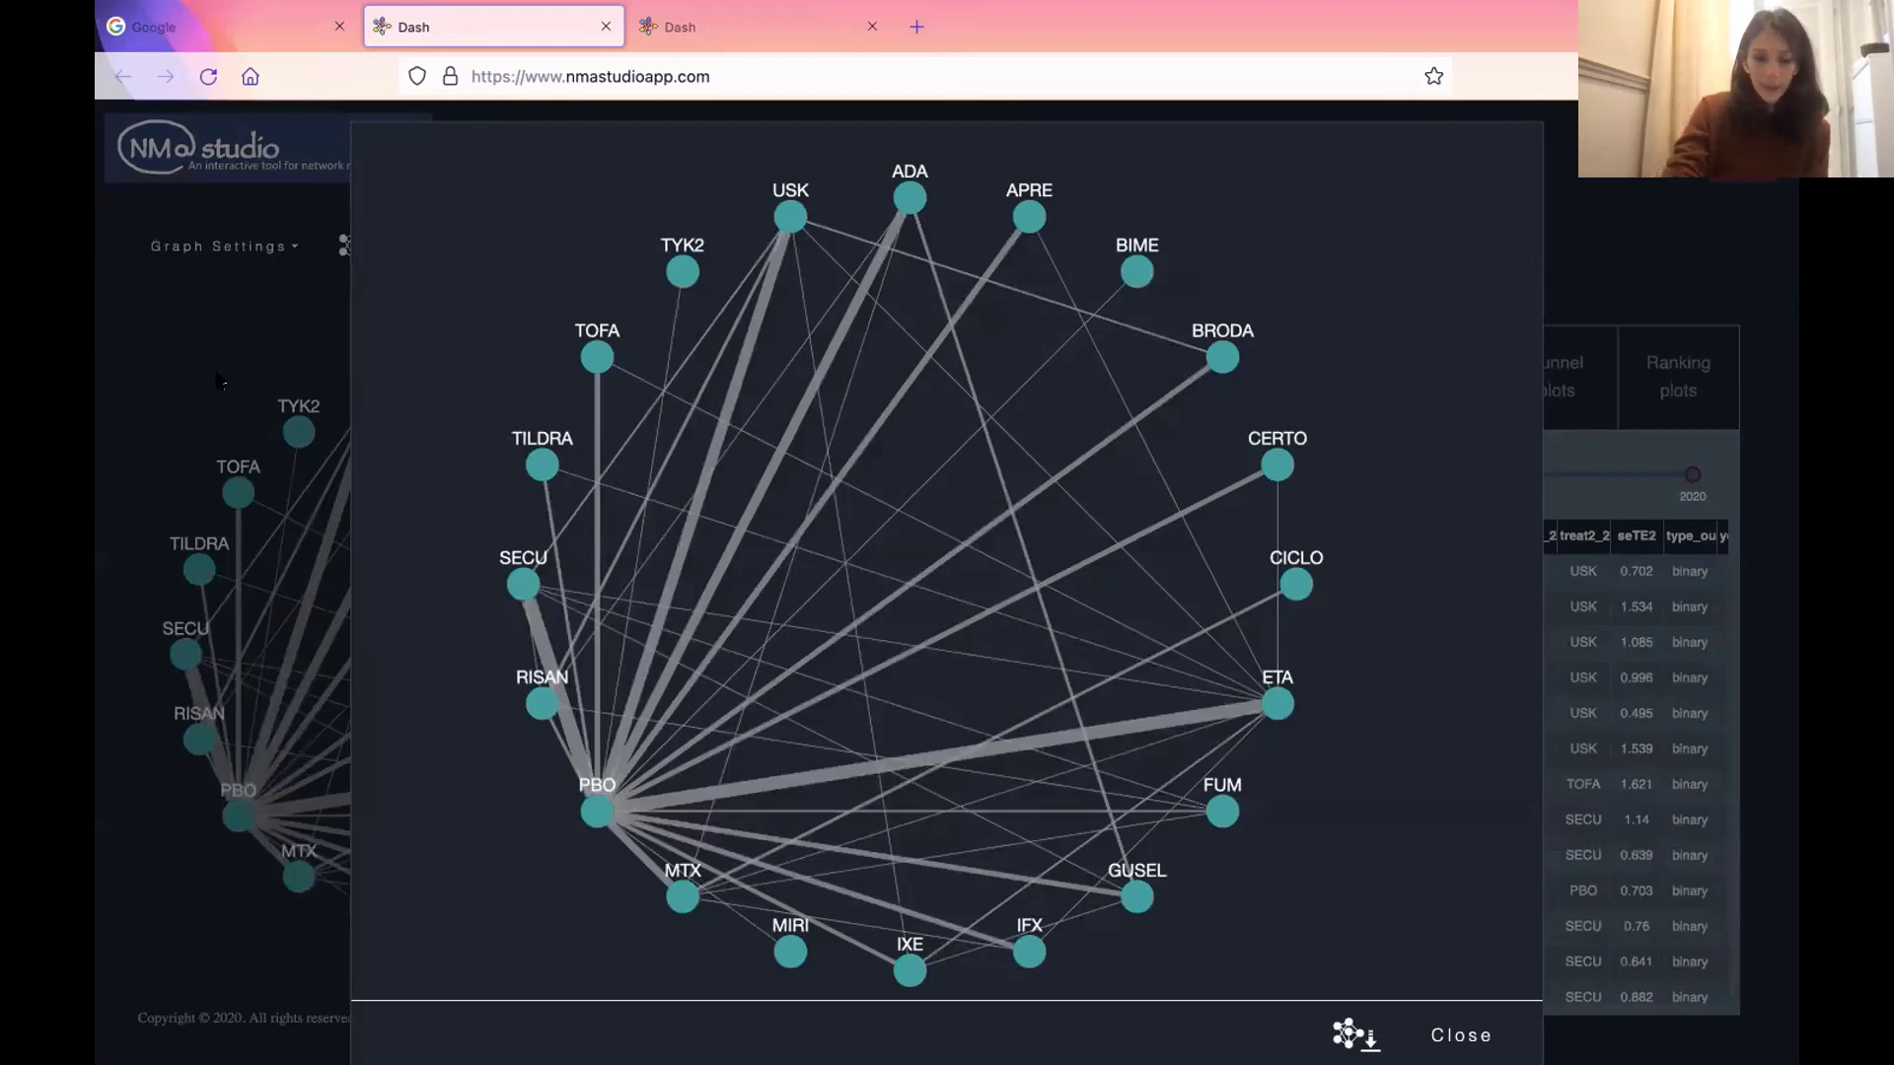
pyautogui.click(219, 338)
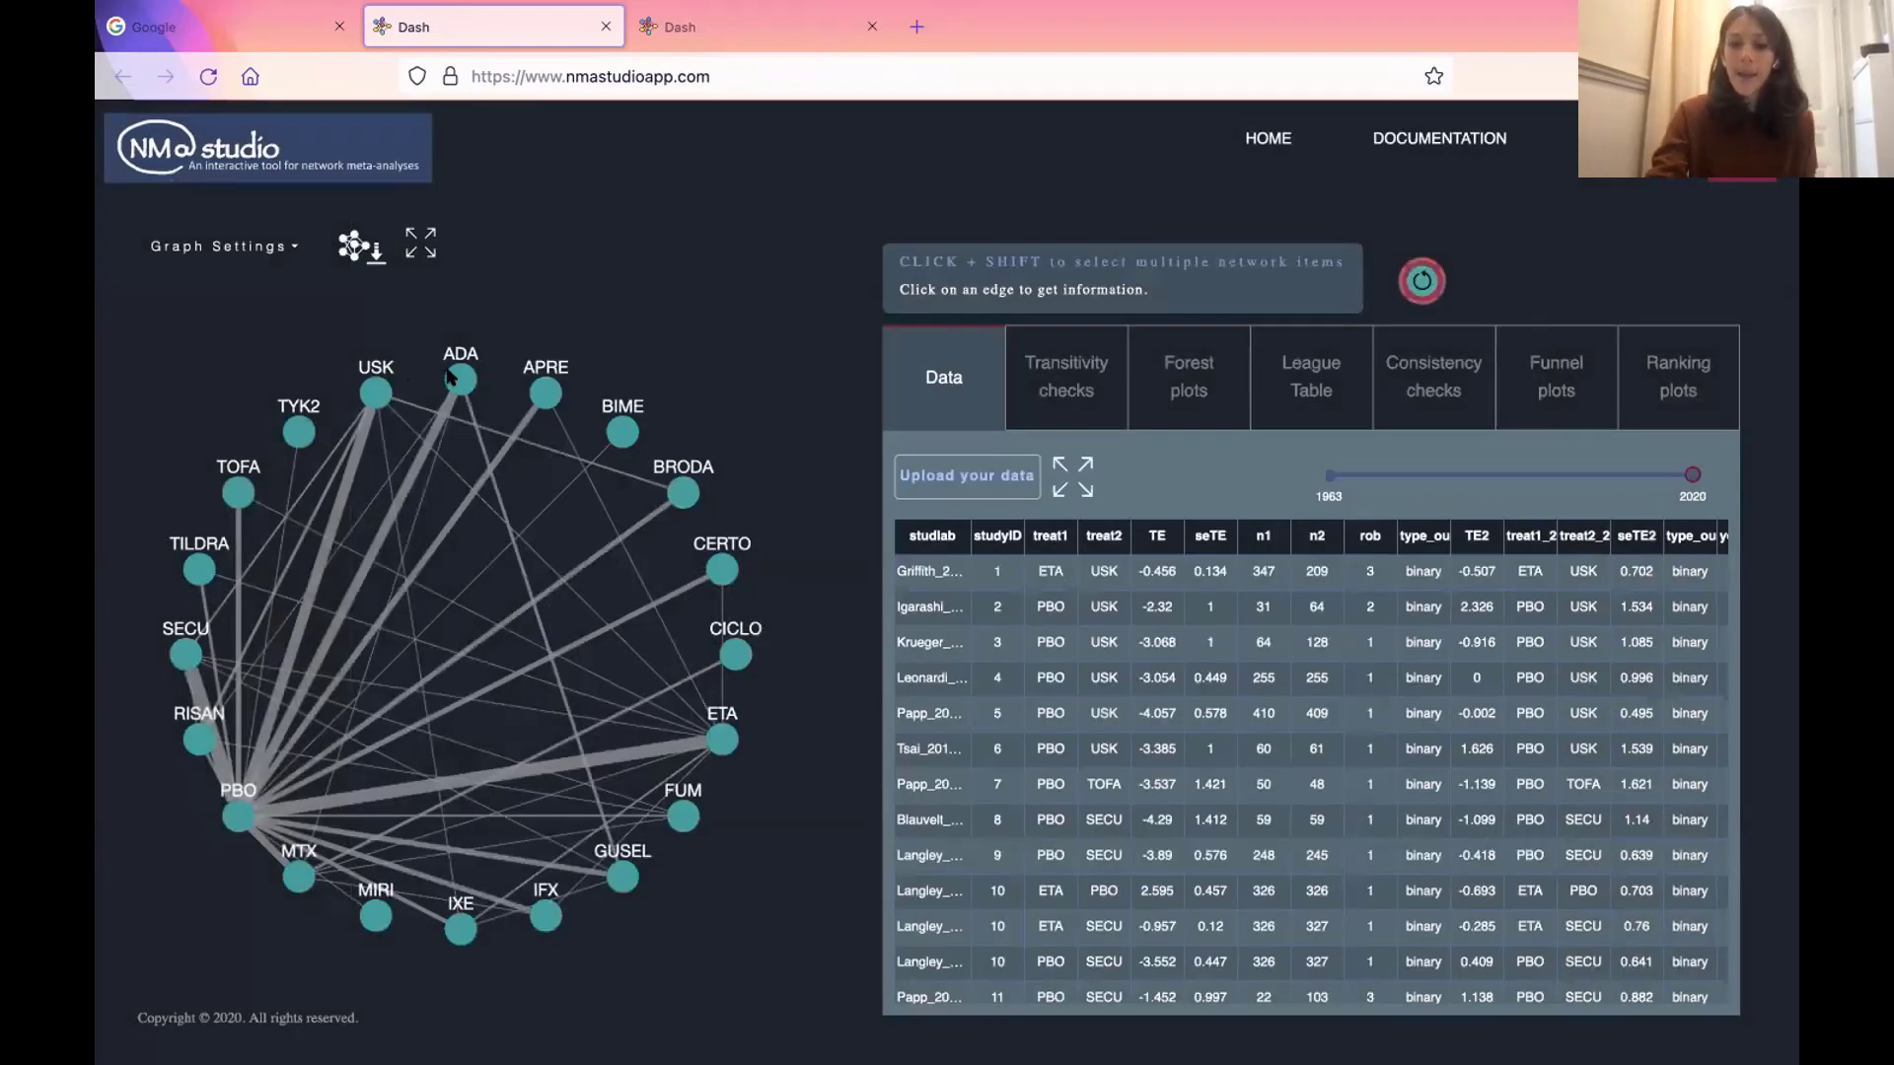
# - Nudge the ADA node slightly upward in the main graph, and open and close the enlarged graph once more
pyautogui.moveTo(447, 378)
pyautogui.mouseDown()
pyautogui.moveTo(406, 375)
pyautogui.moveTo(450, 374)
pyautogui.mouseUp()
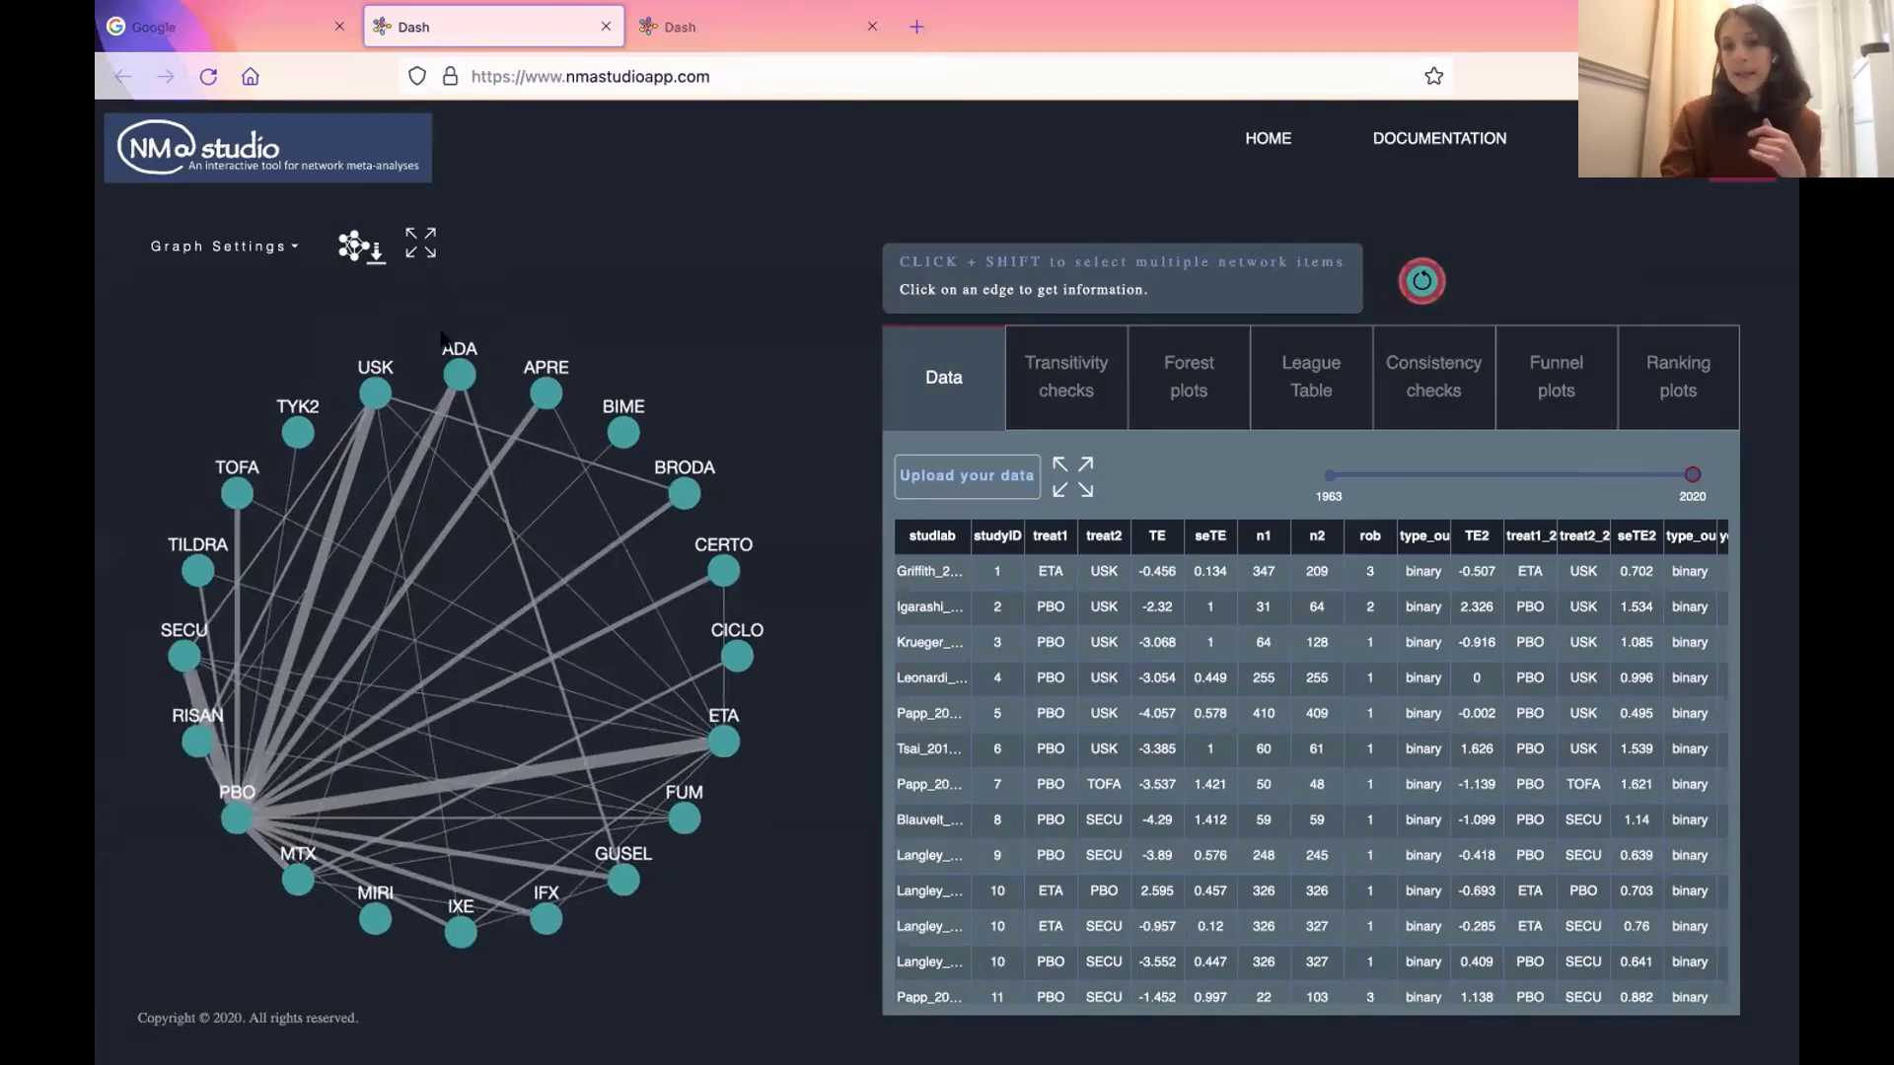
pyautogui.click(420, 243)
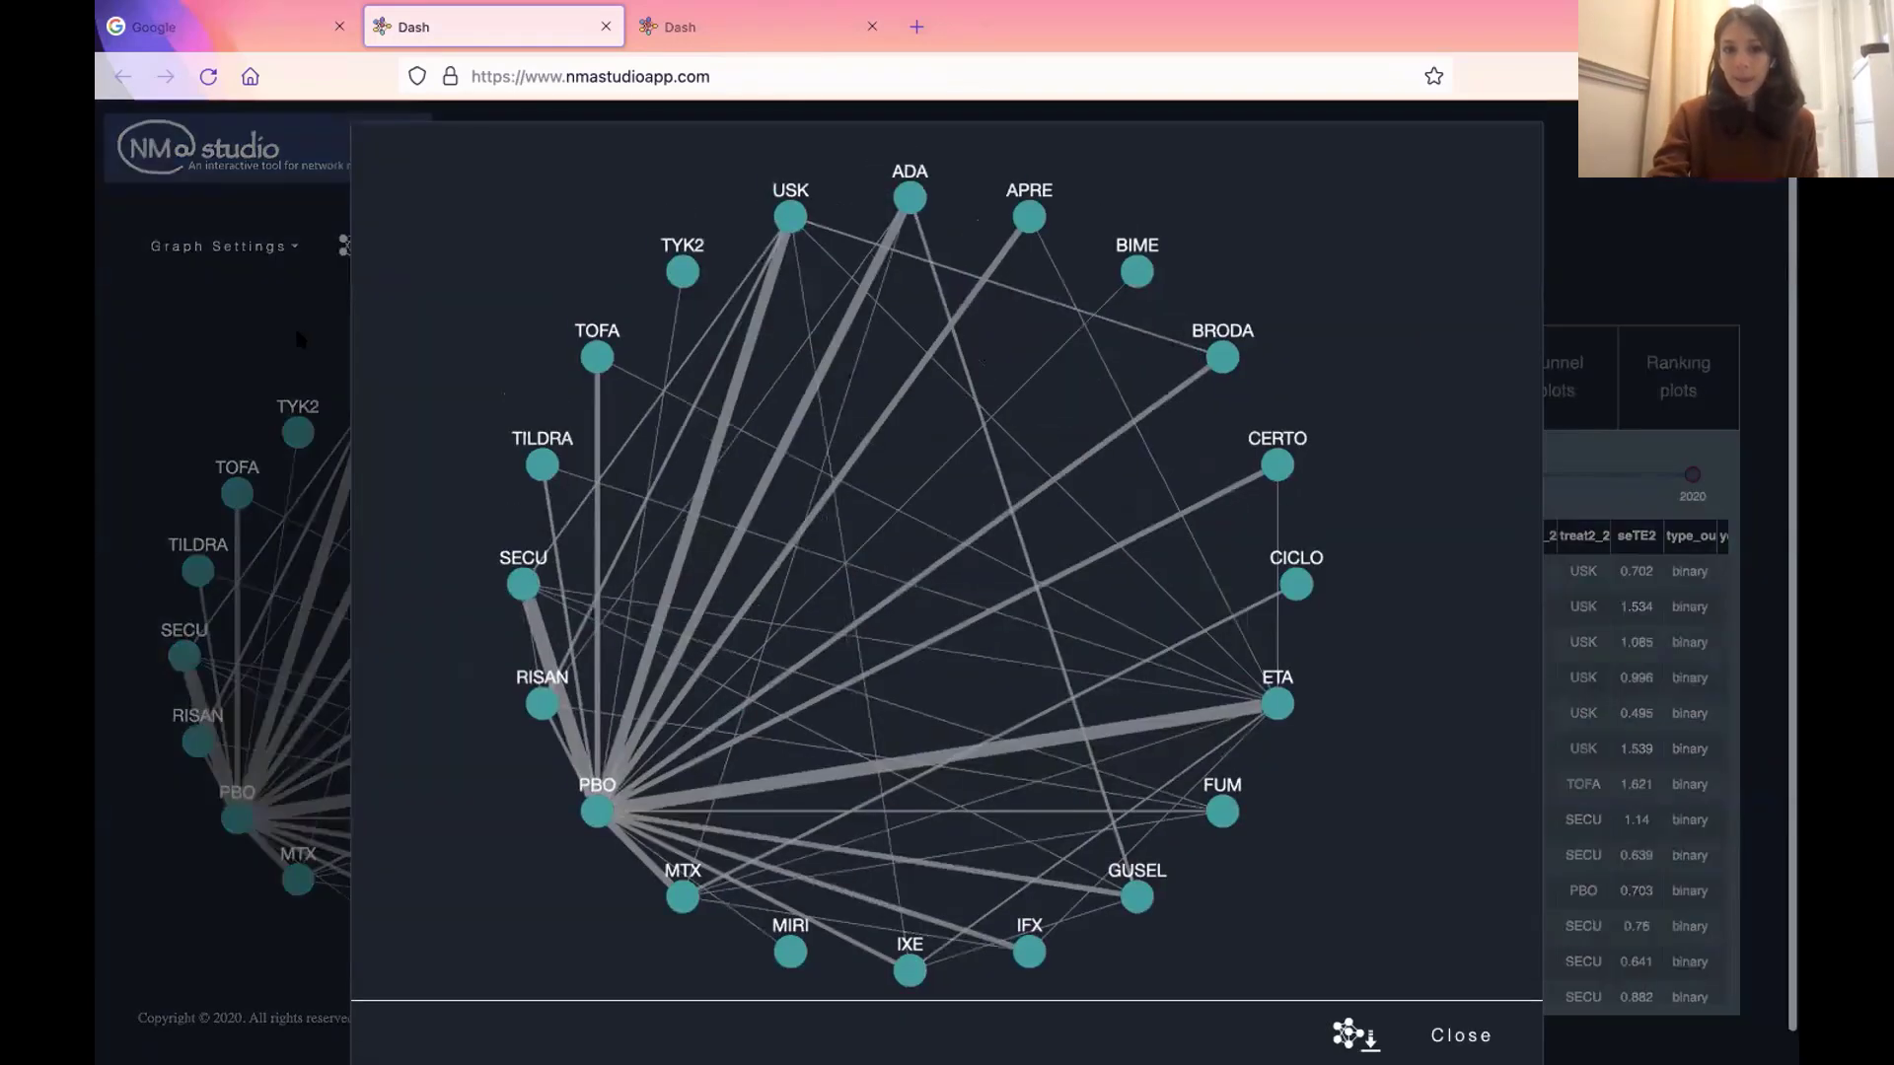
pyautogui.click(294, 324)
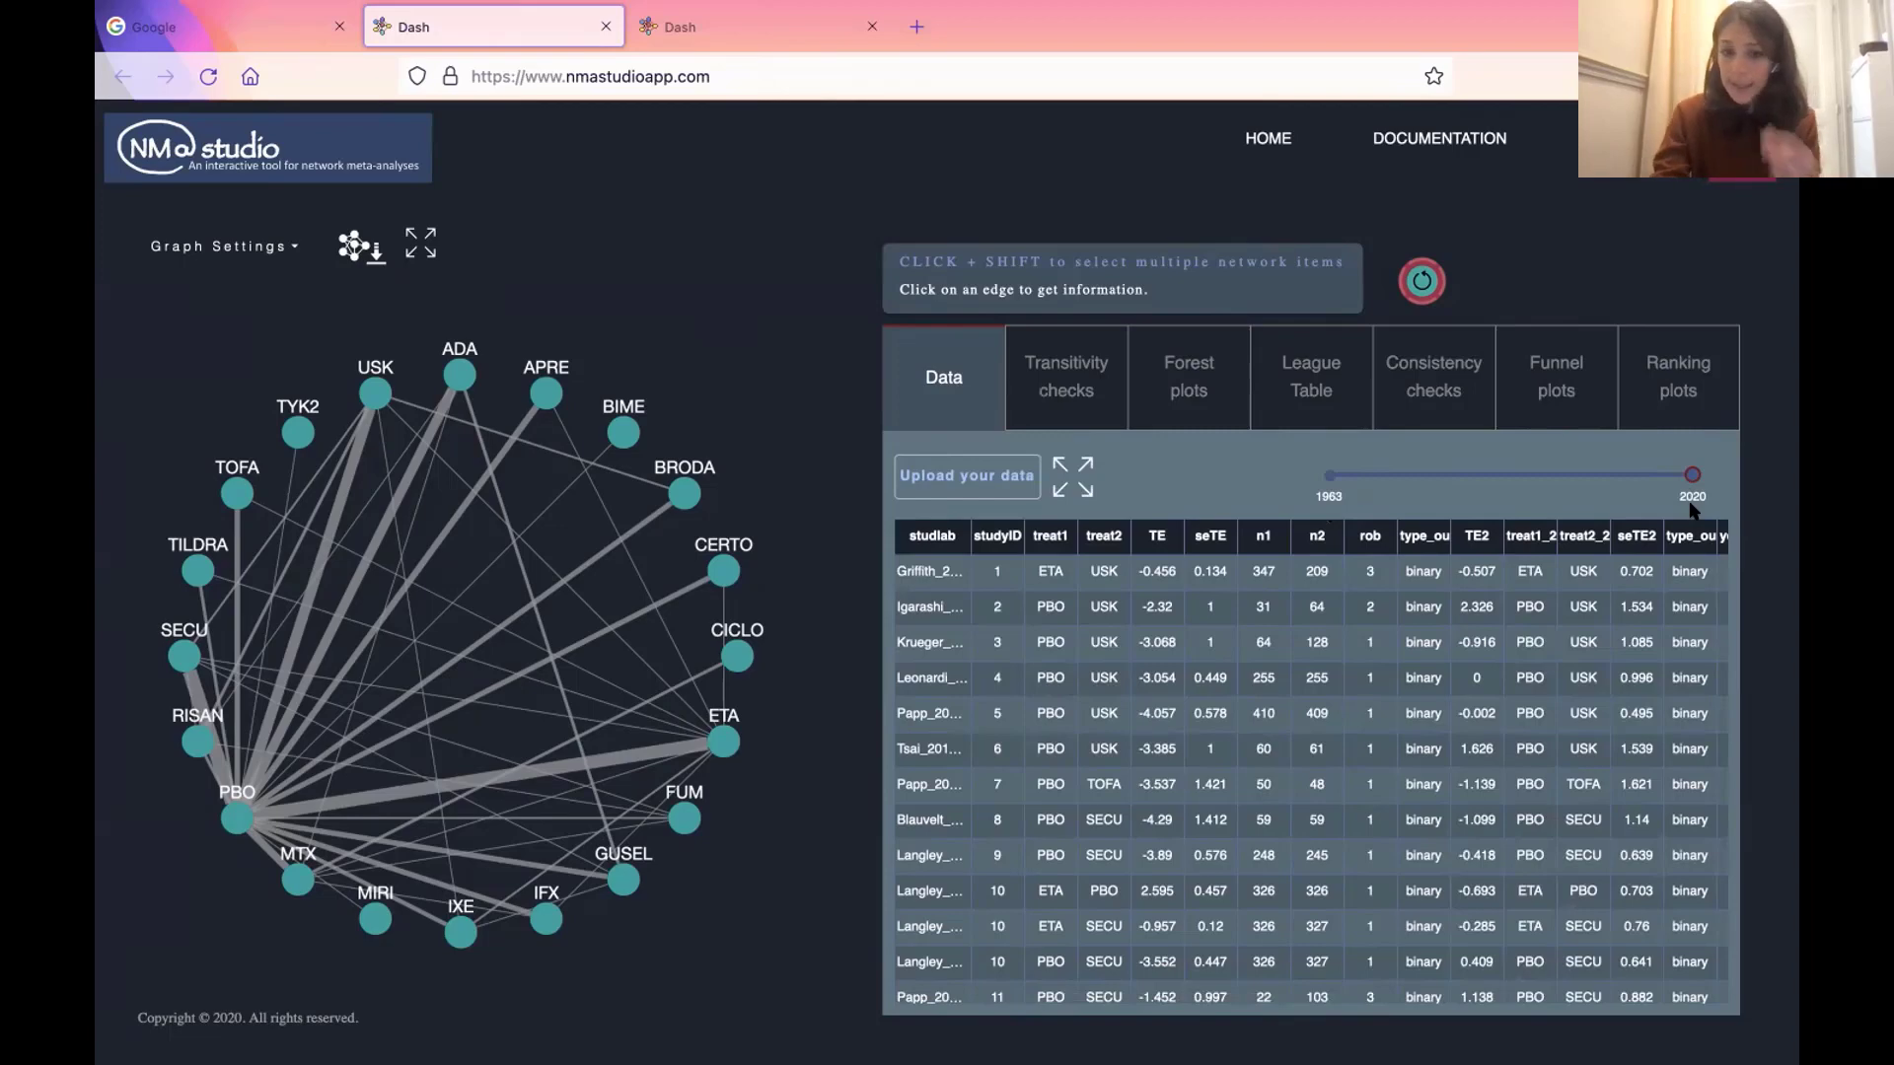
# - Filter the studies by year at 1963, an intermediate year, 2007 and 2010, and restore the full range to 2020
pyautogui.click(1325, 477)
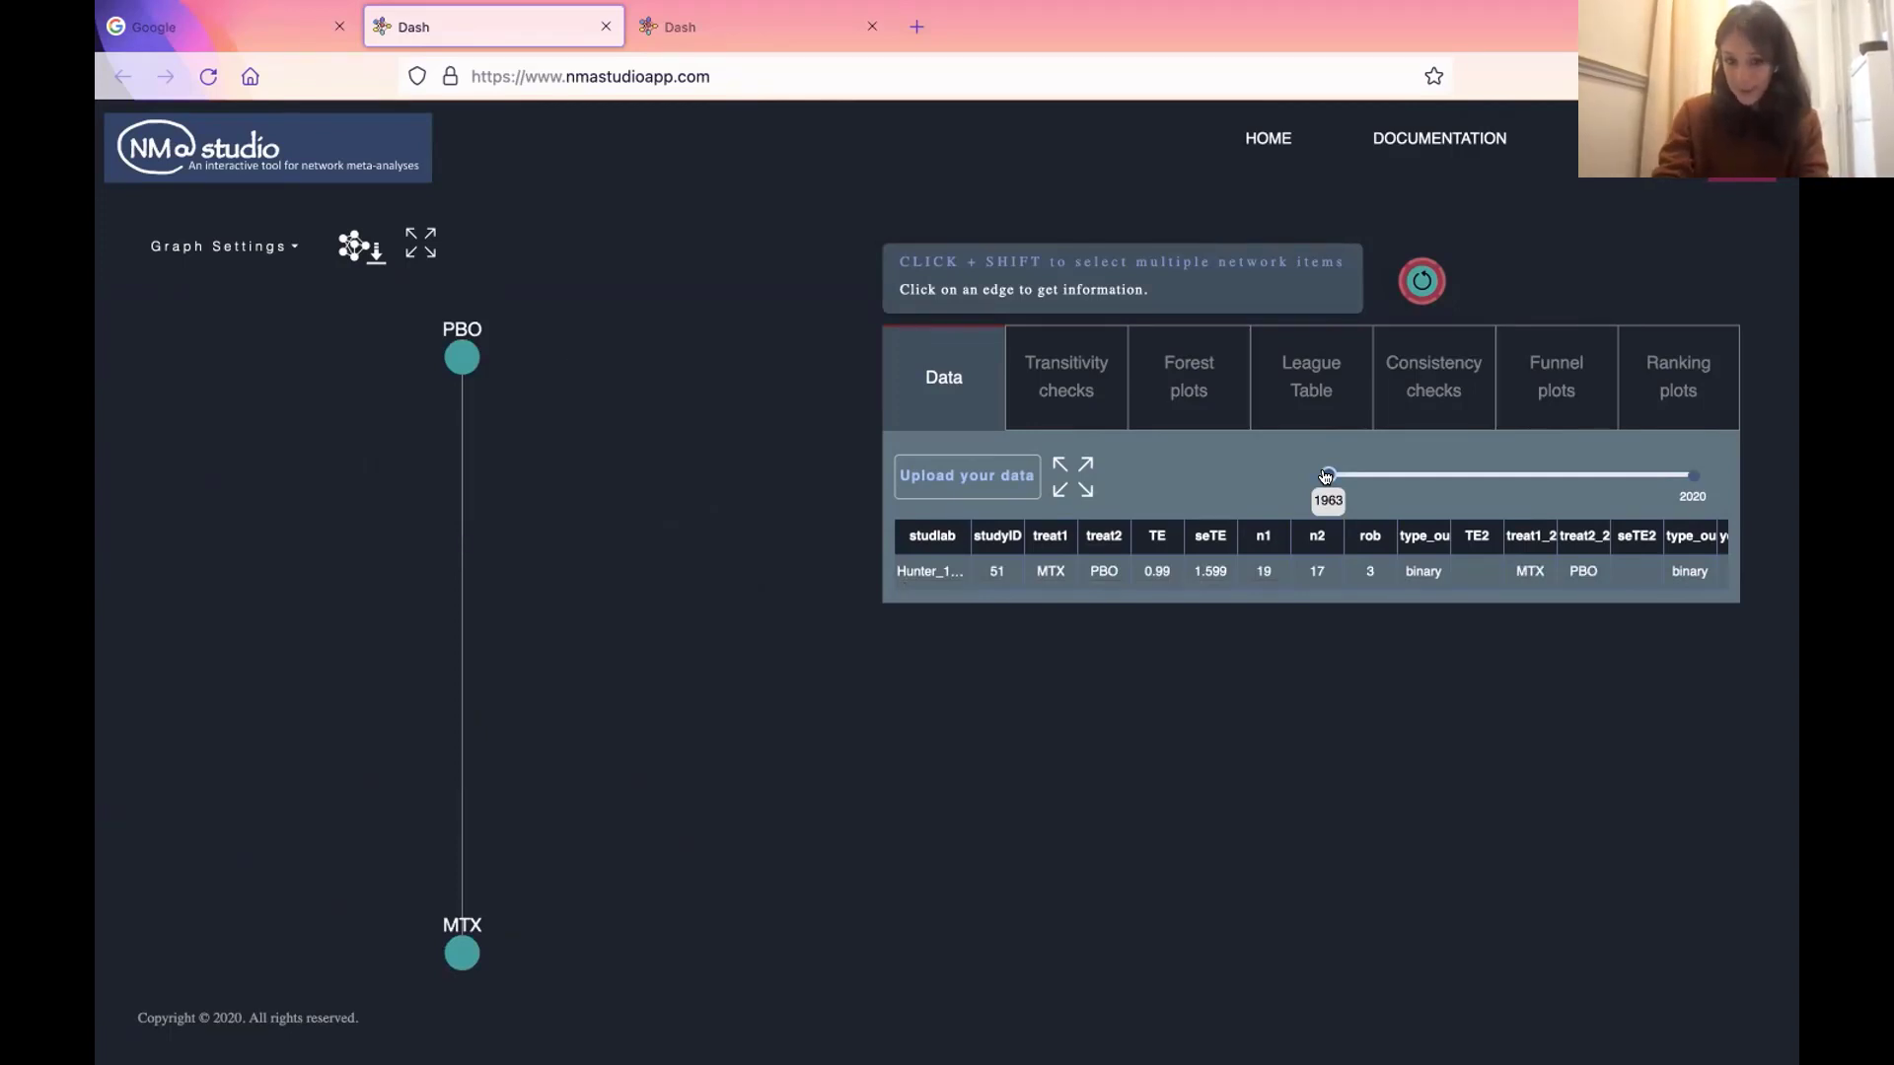
pyautogui.click(1418, 481)
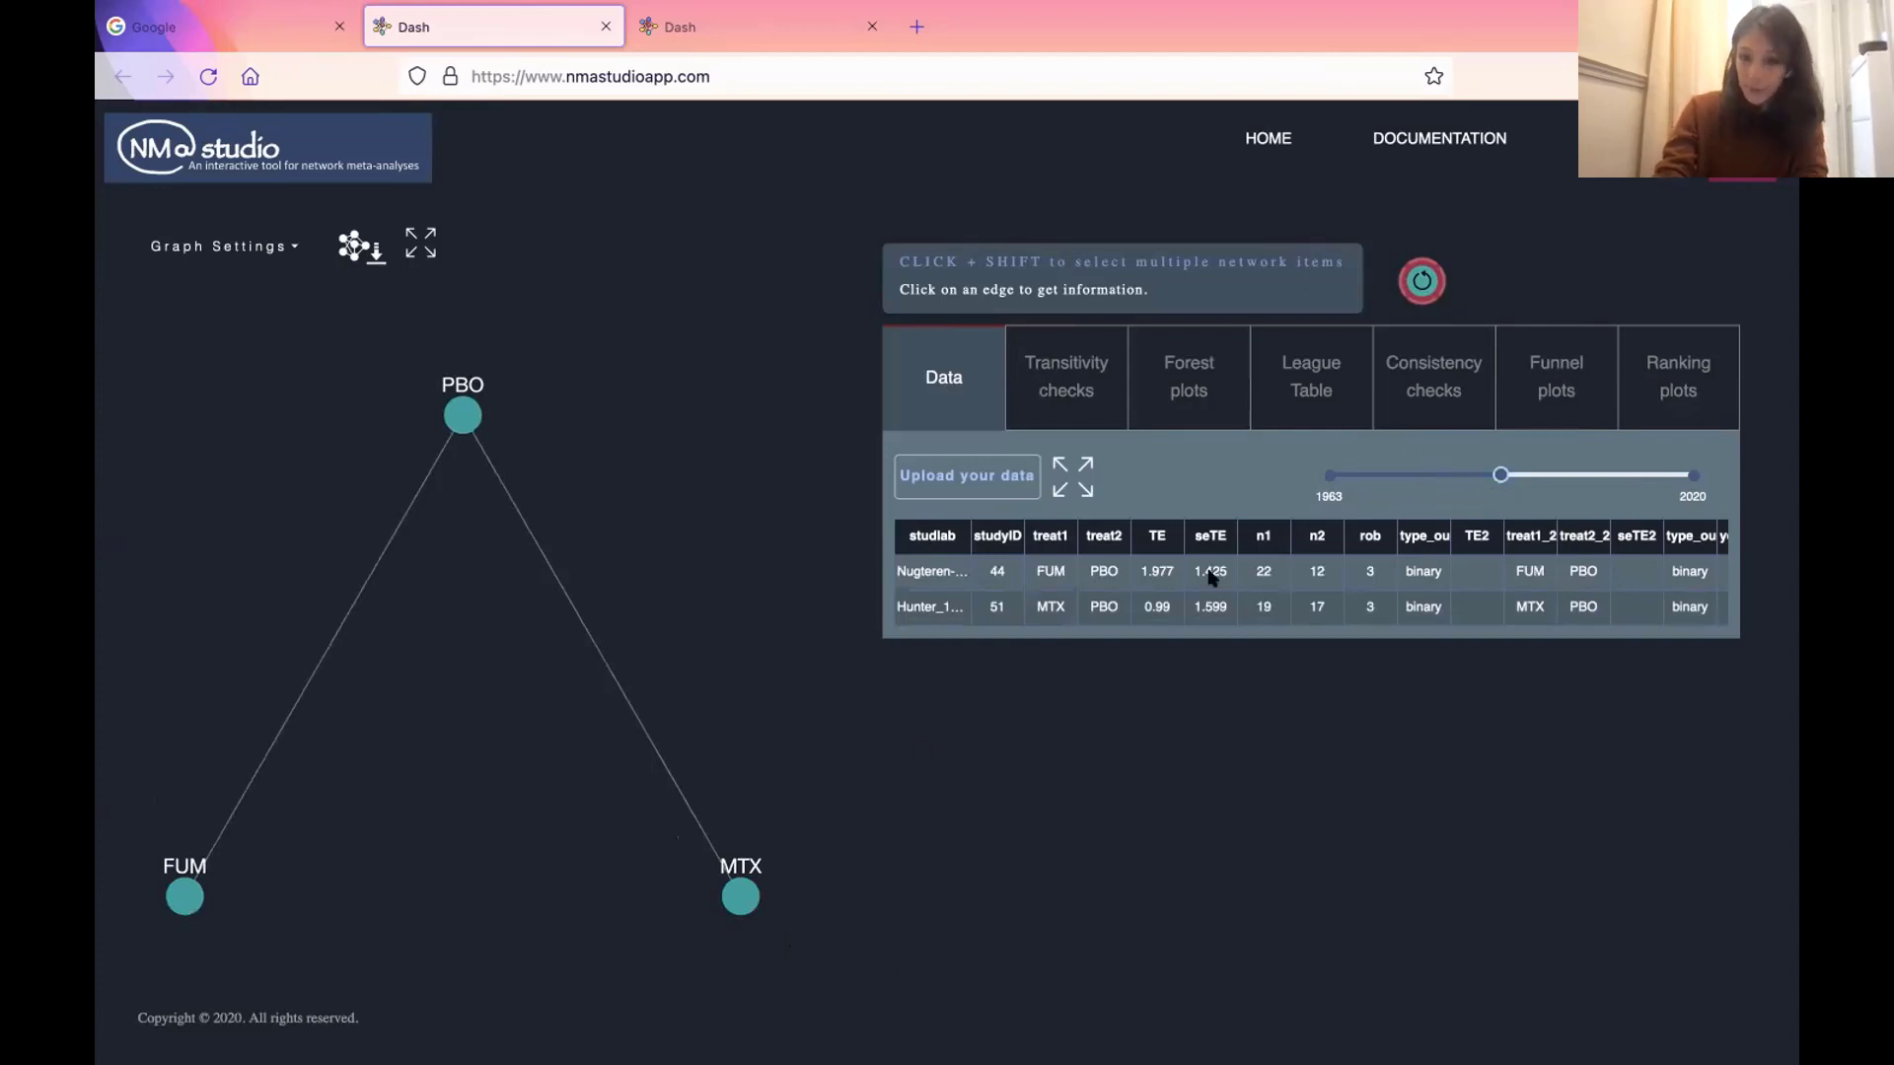
pyautogui.moveTo(1500, 478)
pyautogui.moveTo(1500, 477); pyautogui.dragTo(1609, 478)
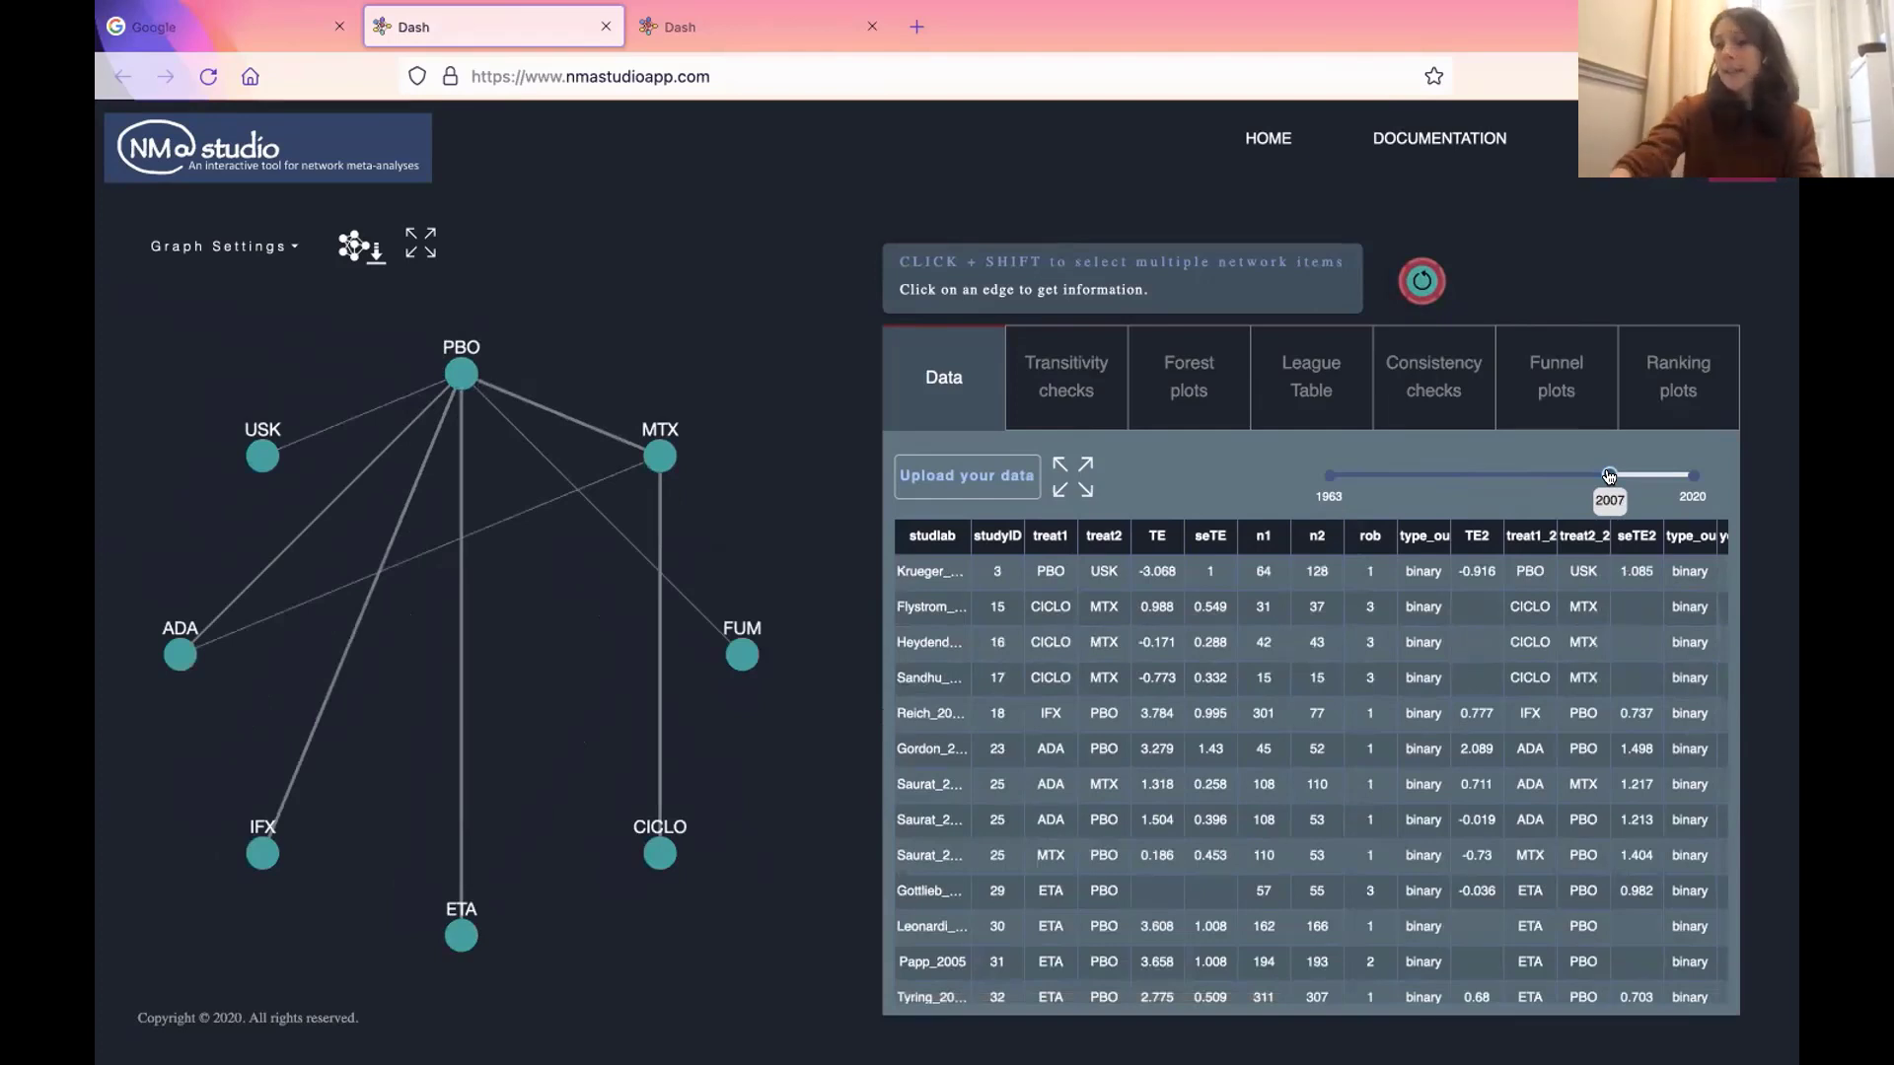
pyautogui.moveTo(1609, 476); pyautogui.dragTo(1626, 476)
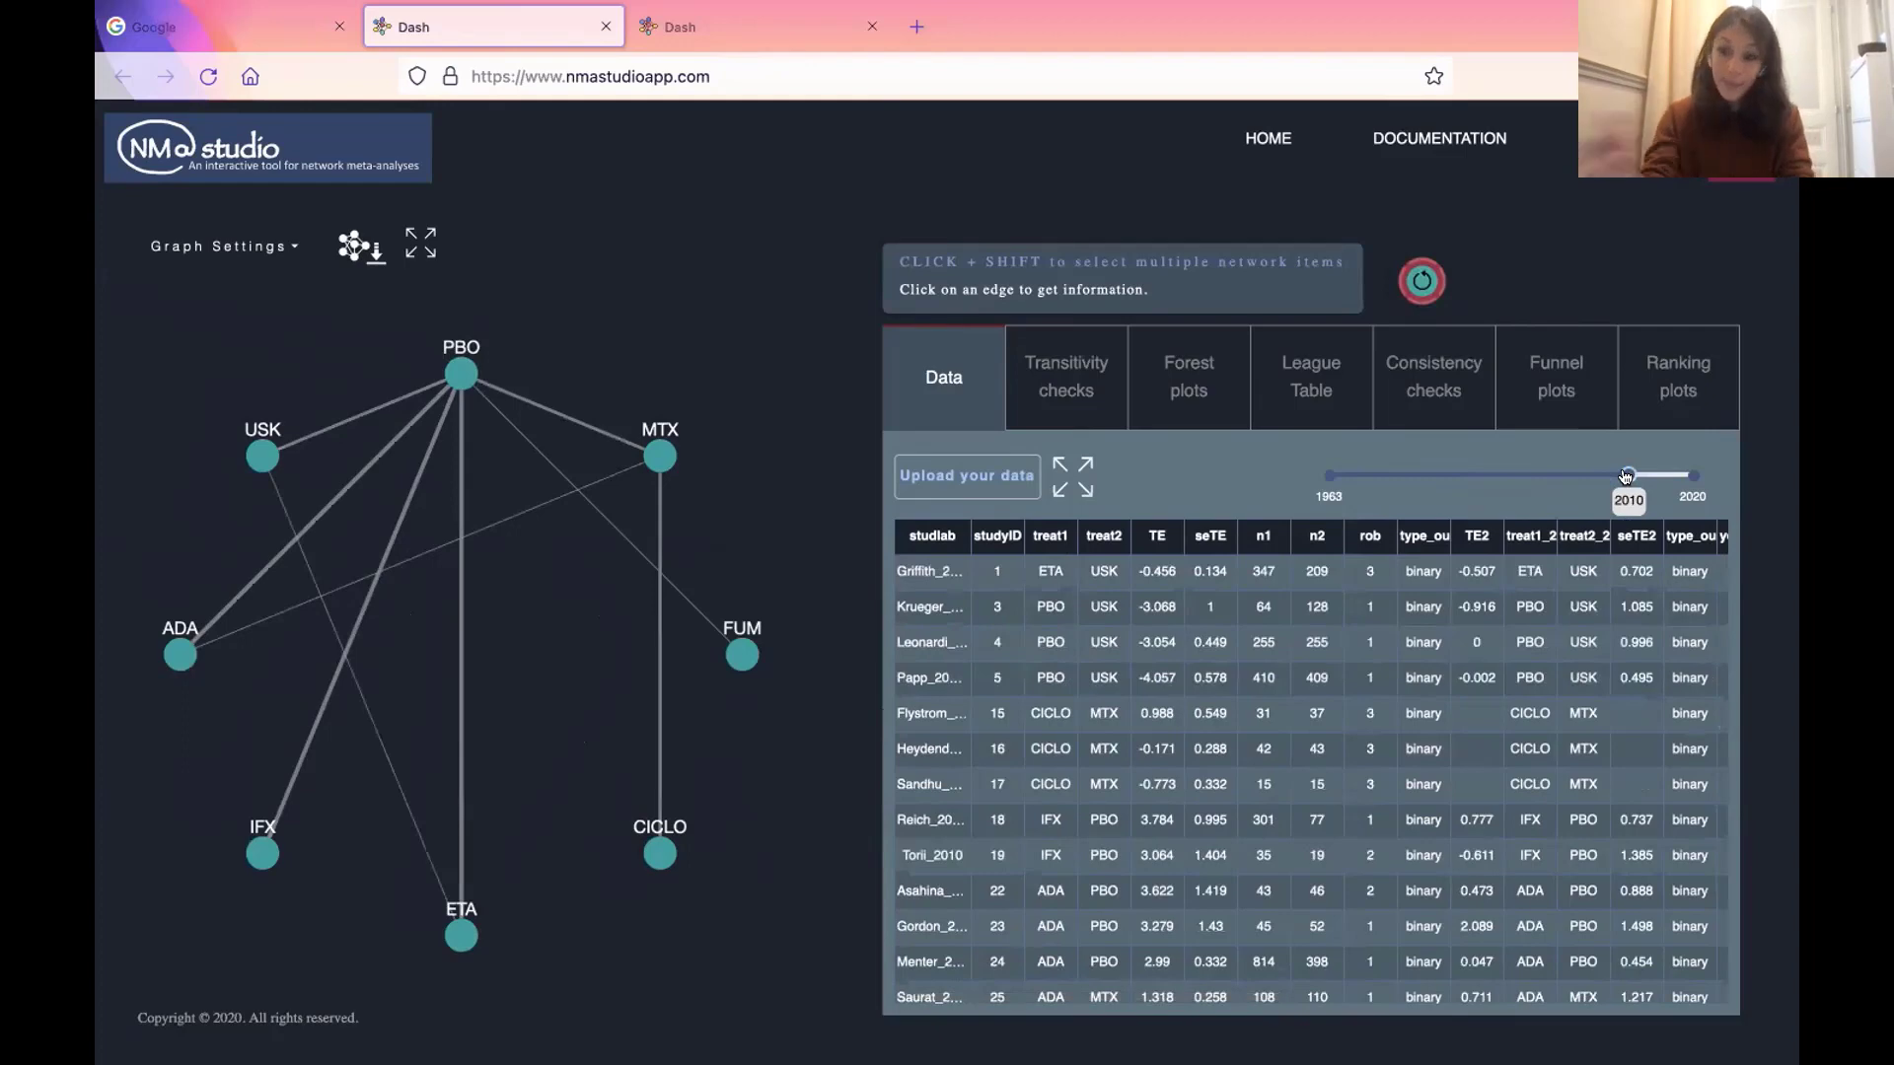
pyautogui.moveTo(1626, 476); pyautogui.dragTo(1692, 477)
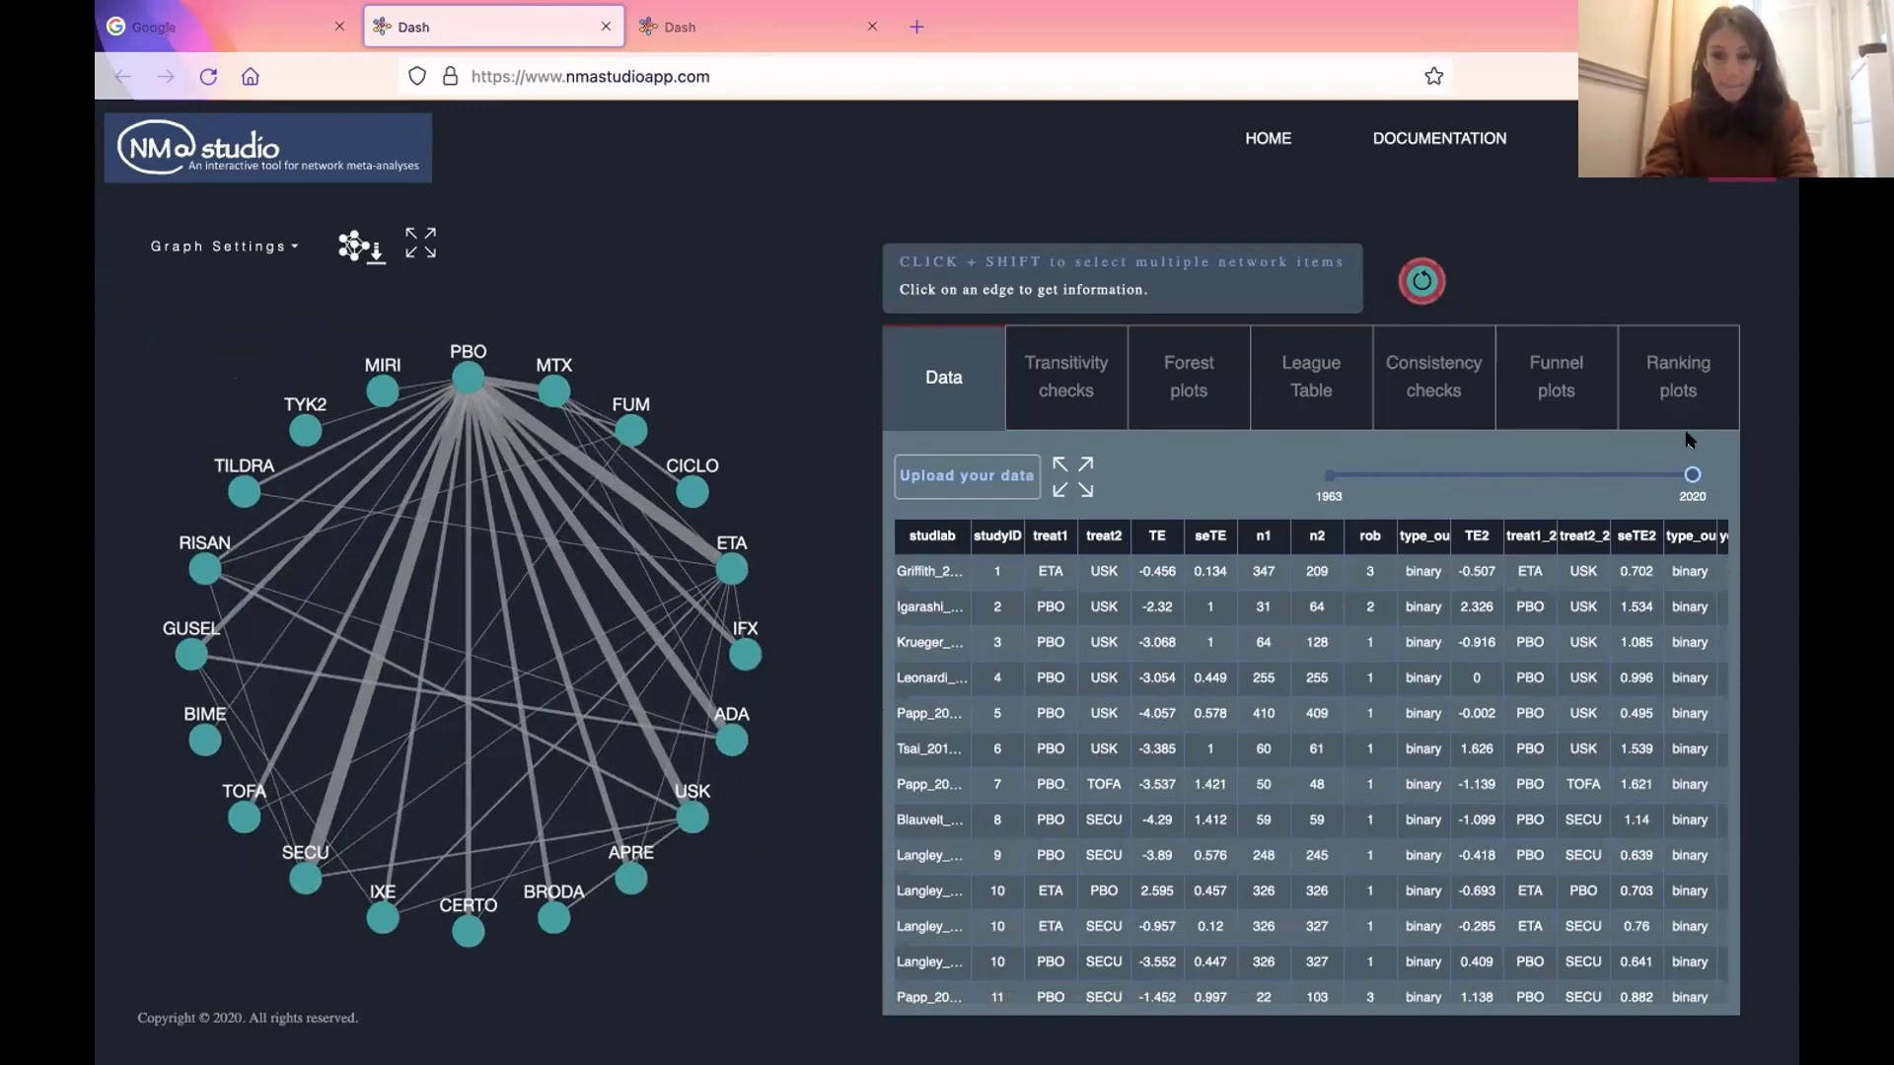
# - Filter the data table to the studies connected to the MTX node, and view them in the enlarged Data window
pyautogui.click(1045, 789)
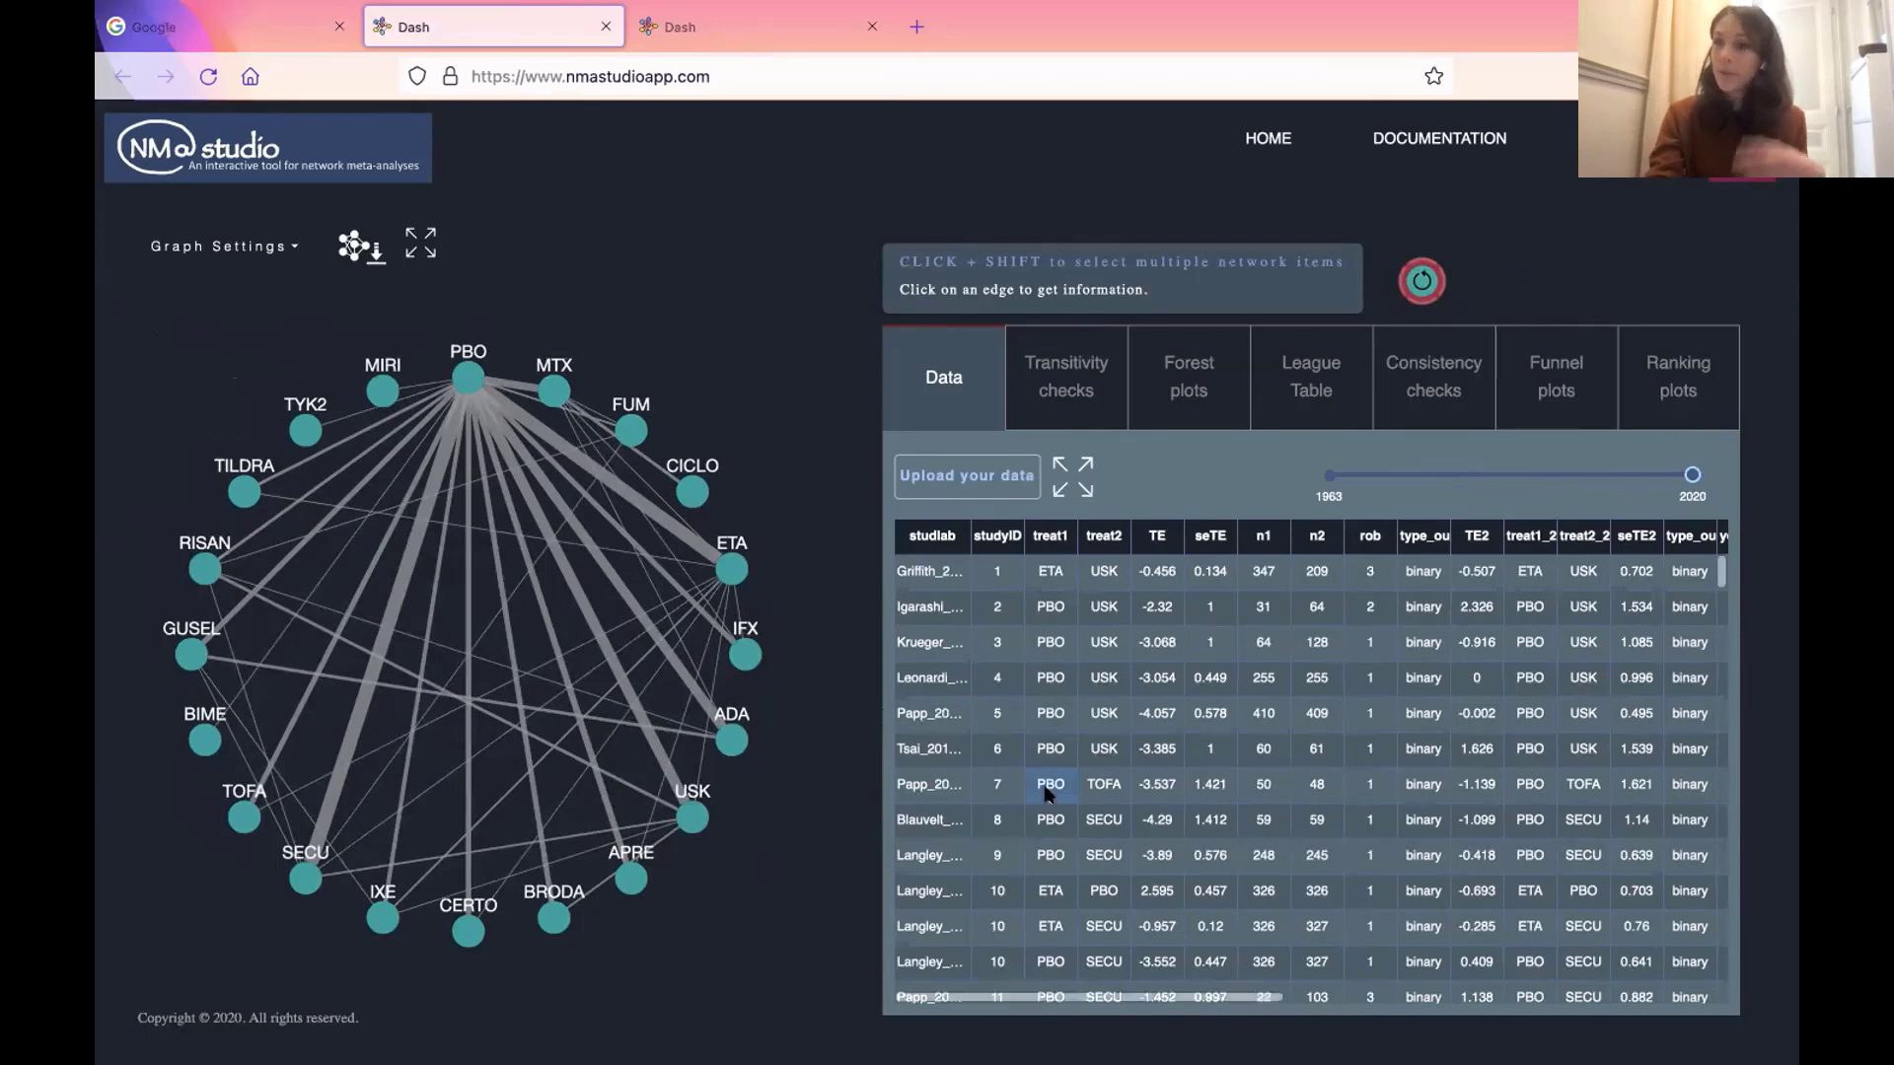
pyautogui.click(1073, 689)
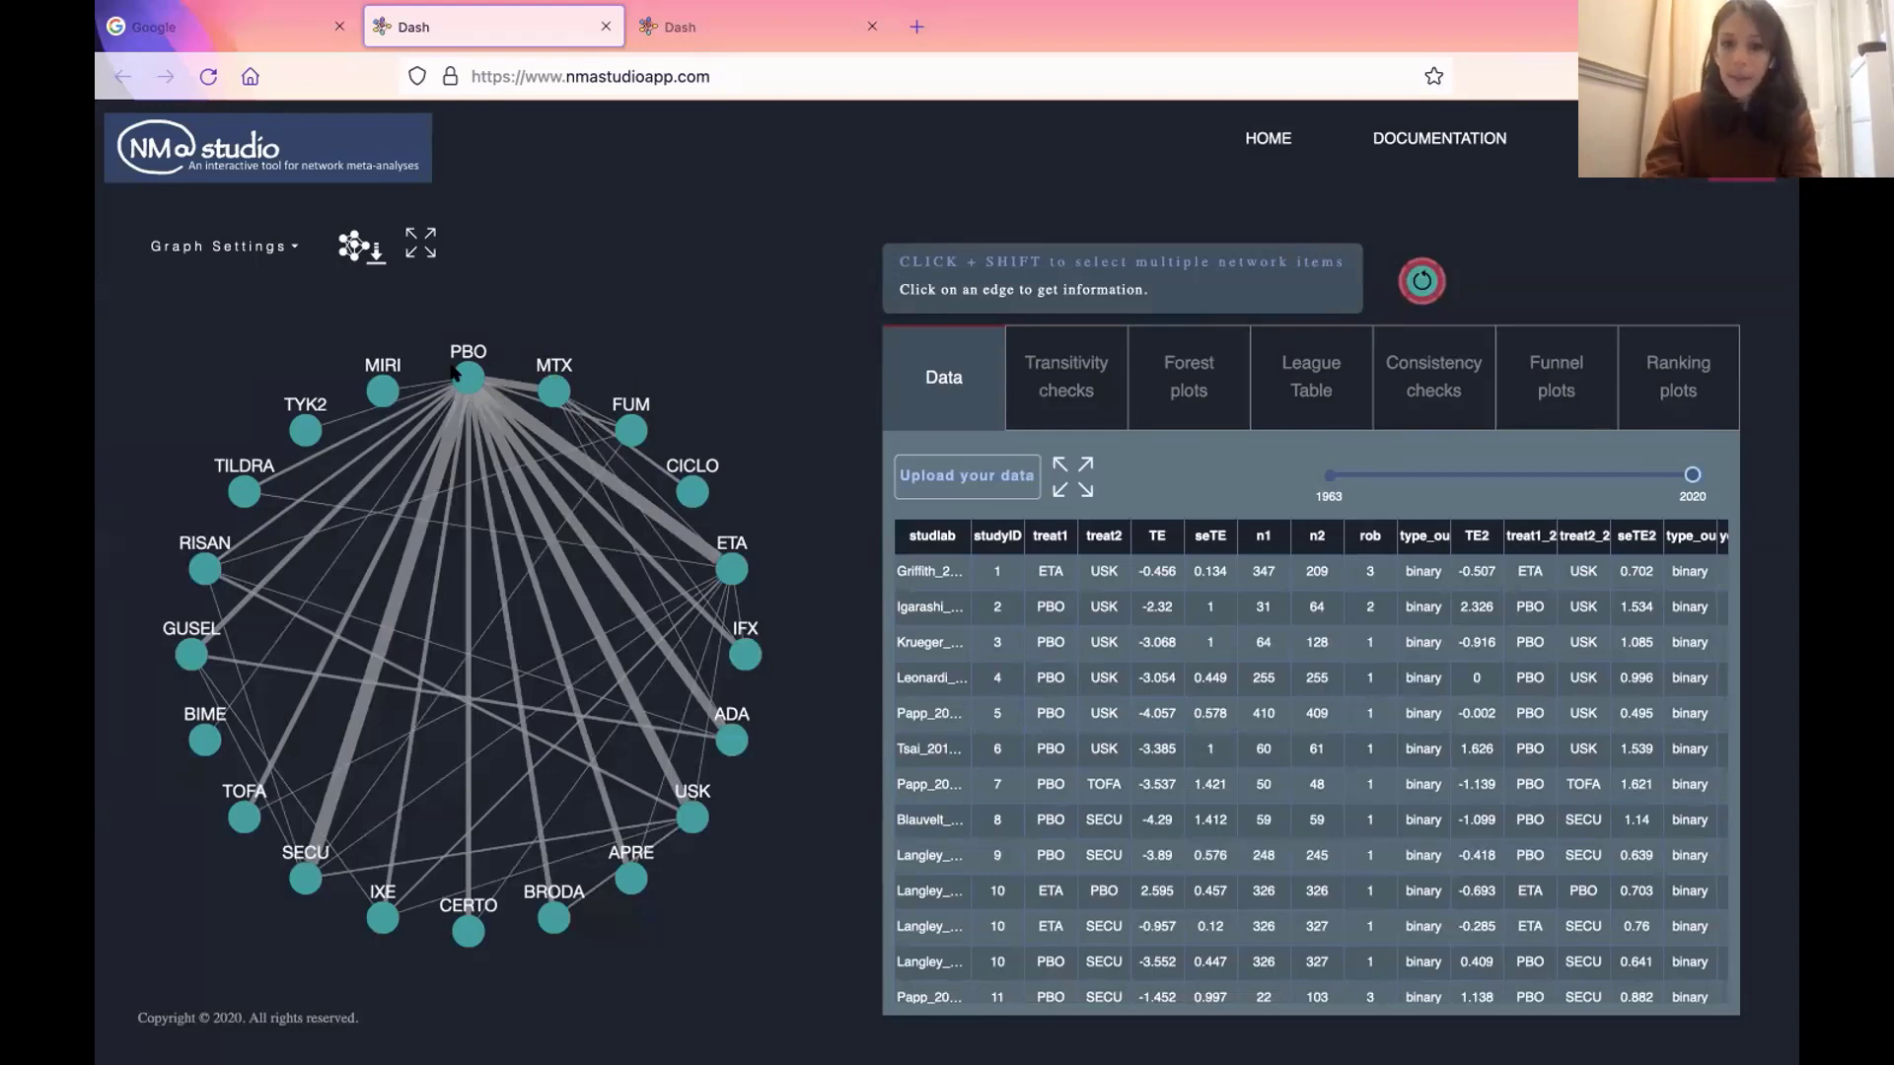
pyautogui.click(553, 389)
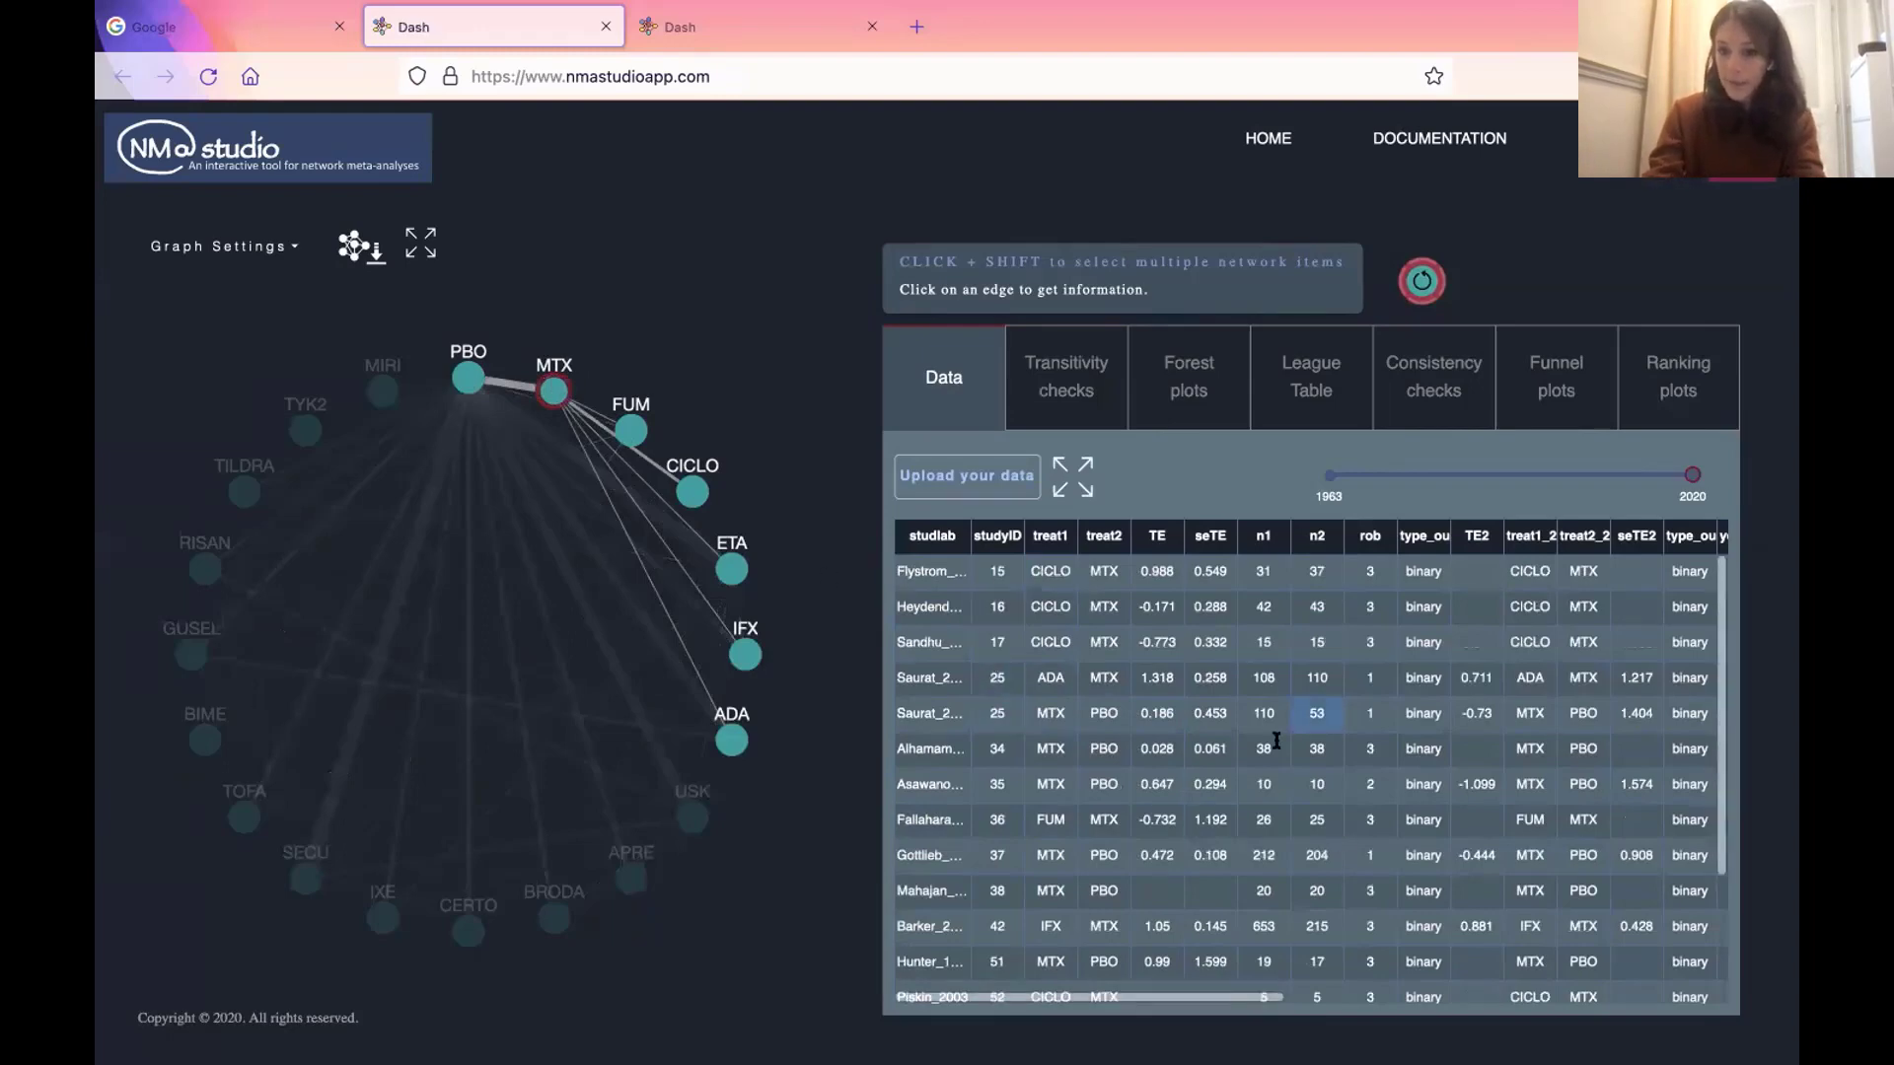
pyautogui.click(1067, 467)
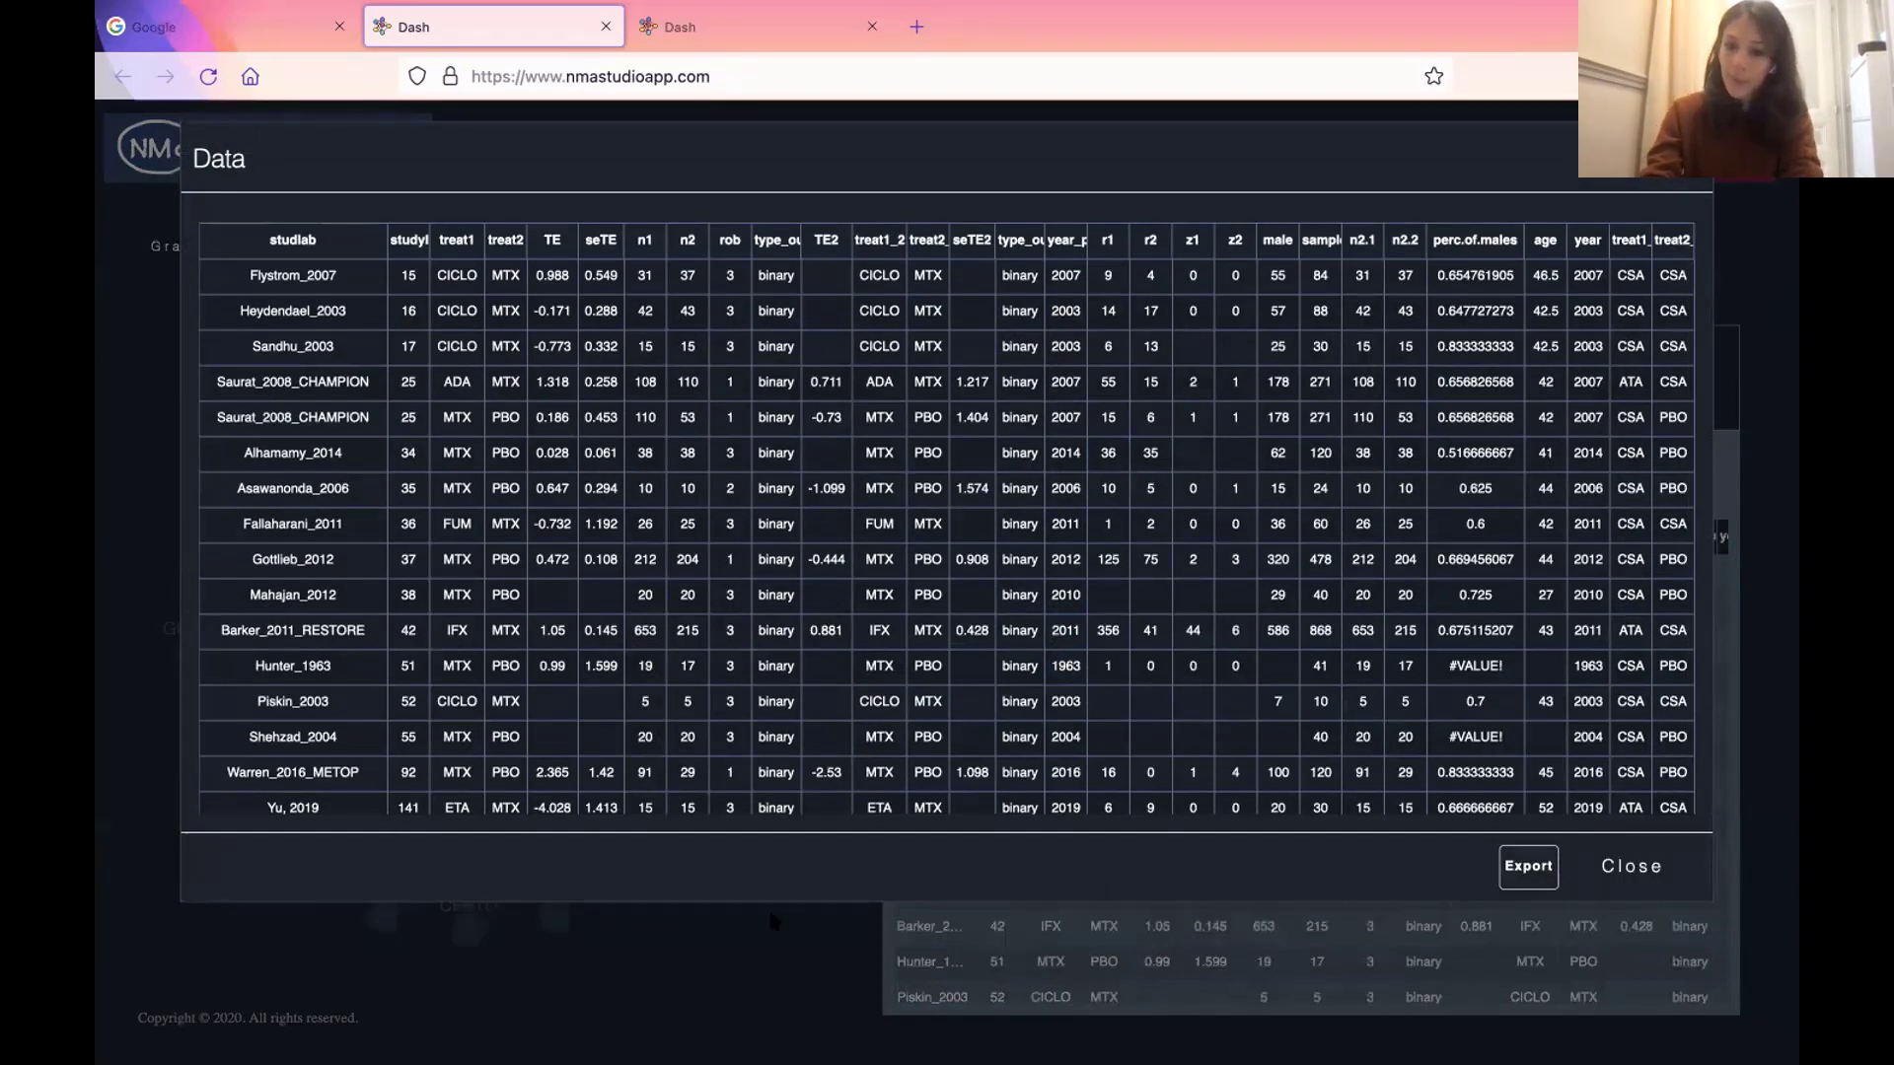
pyautogui.click(786, 941)
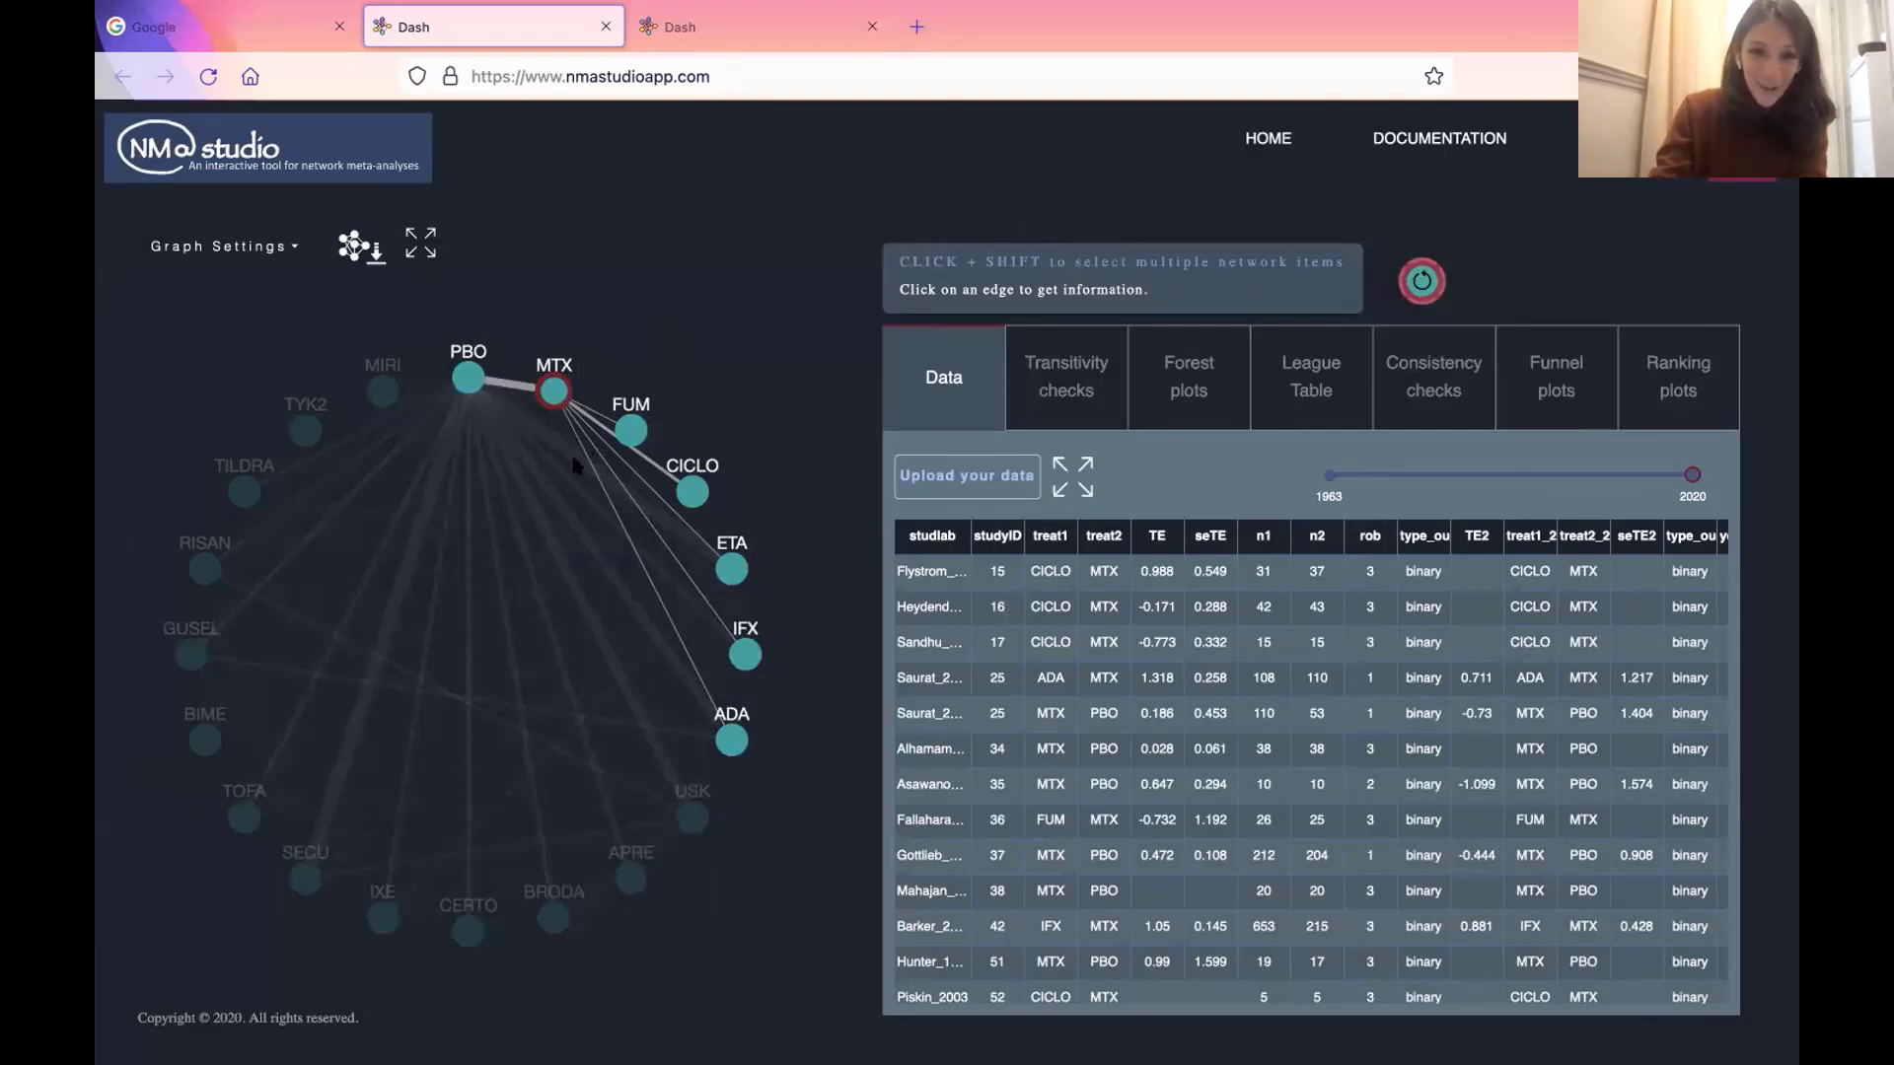
# - Add the FUM and BRODA nodes to the MTX selection to filter the studies, and clear the whole selection
pyautogui.click(620, 435)
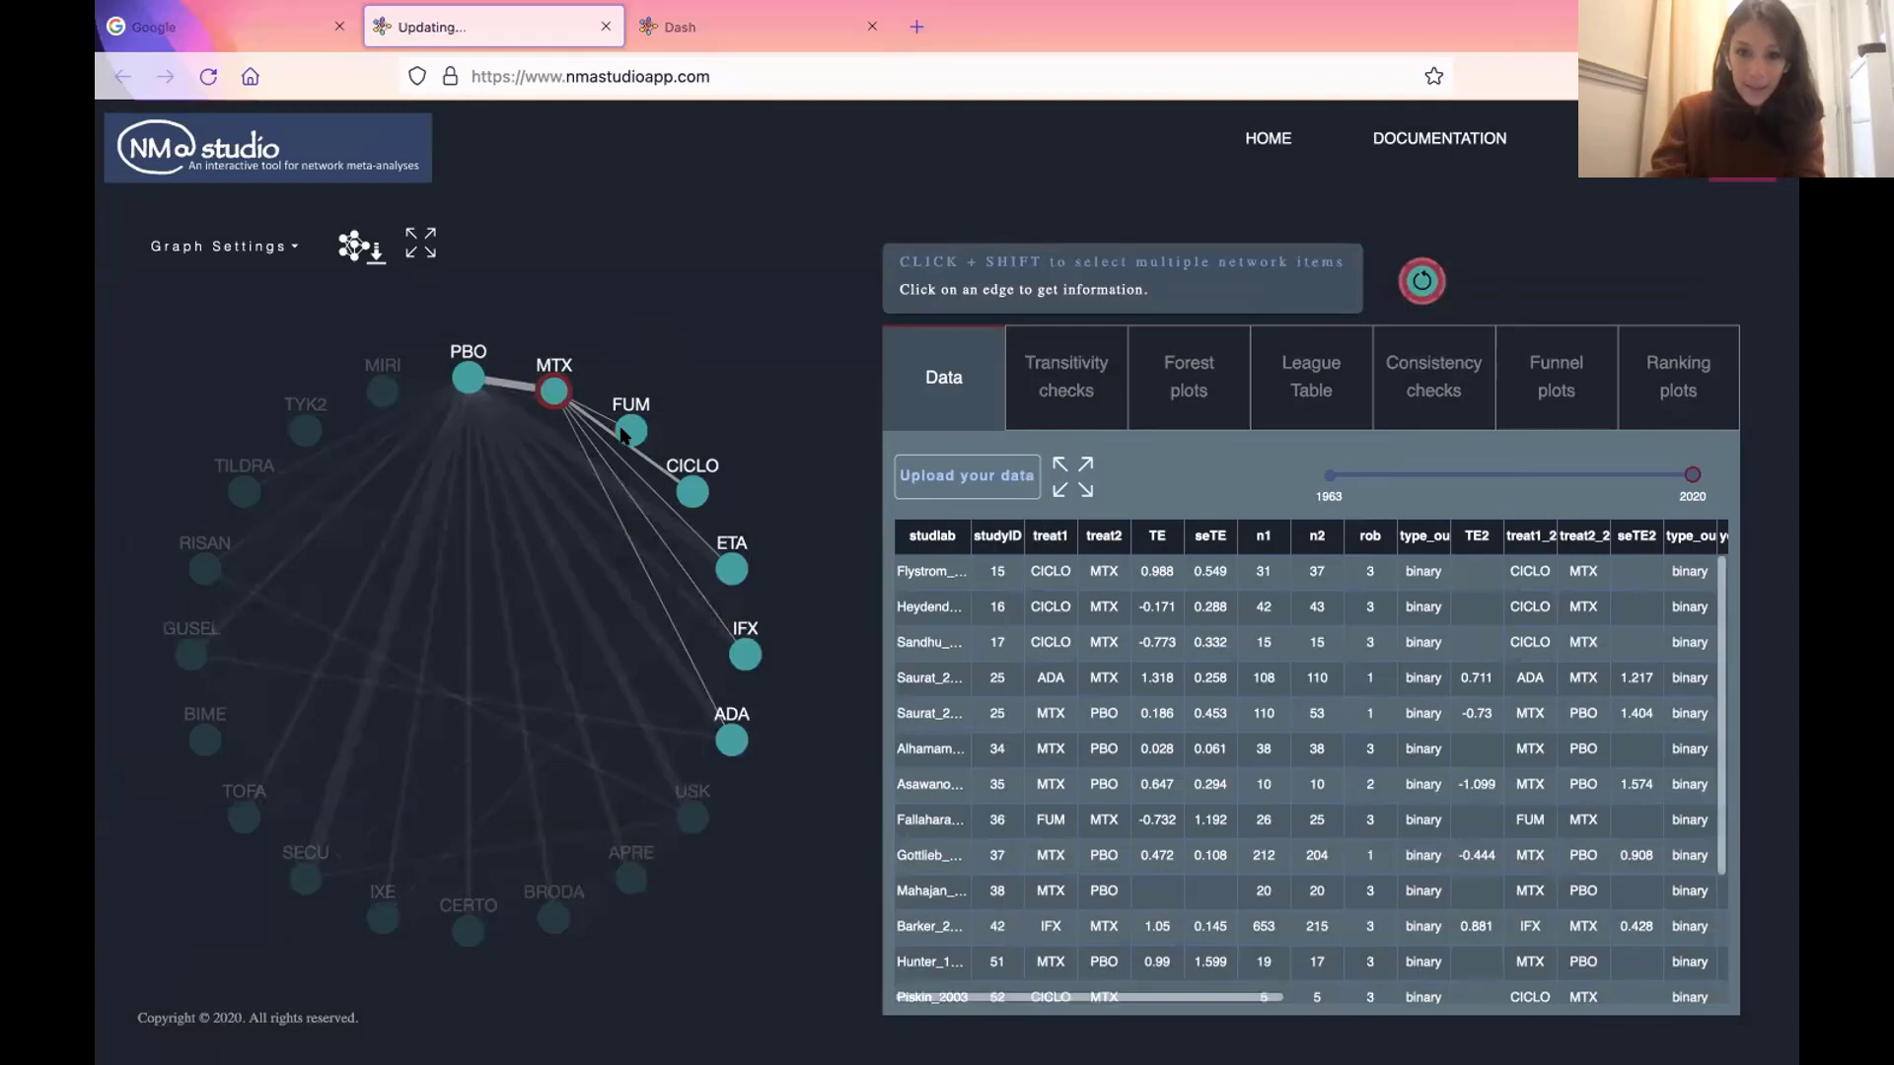
pyautogui.click(637, 710)
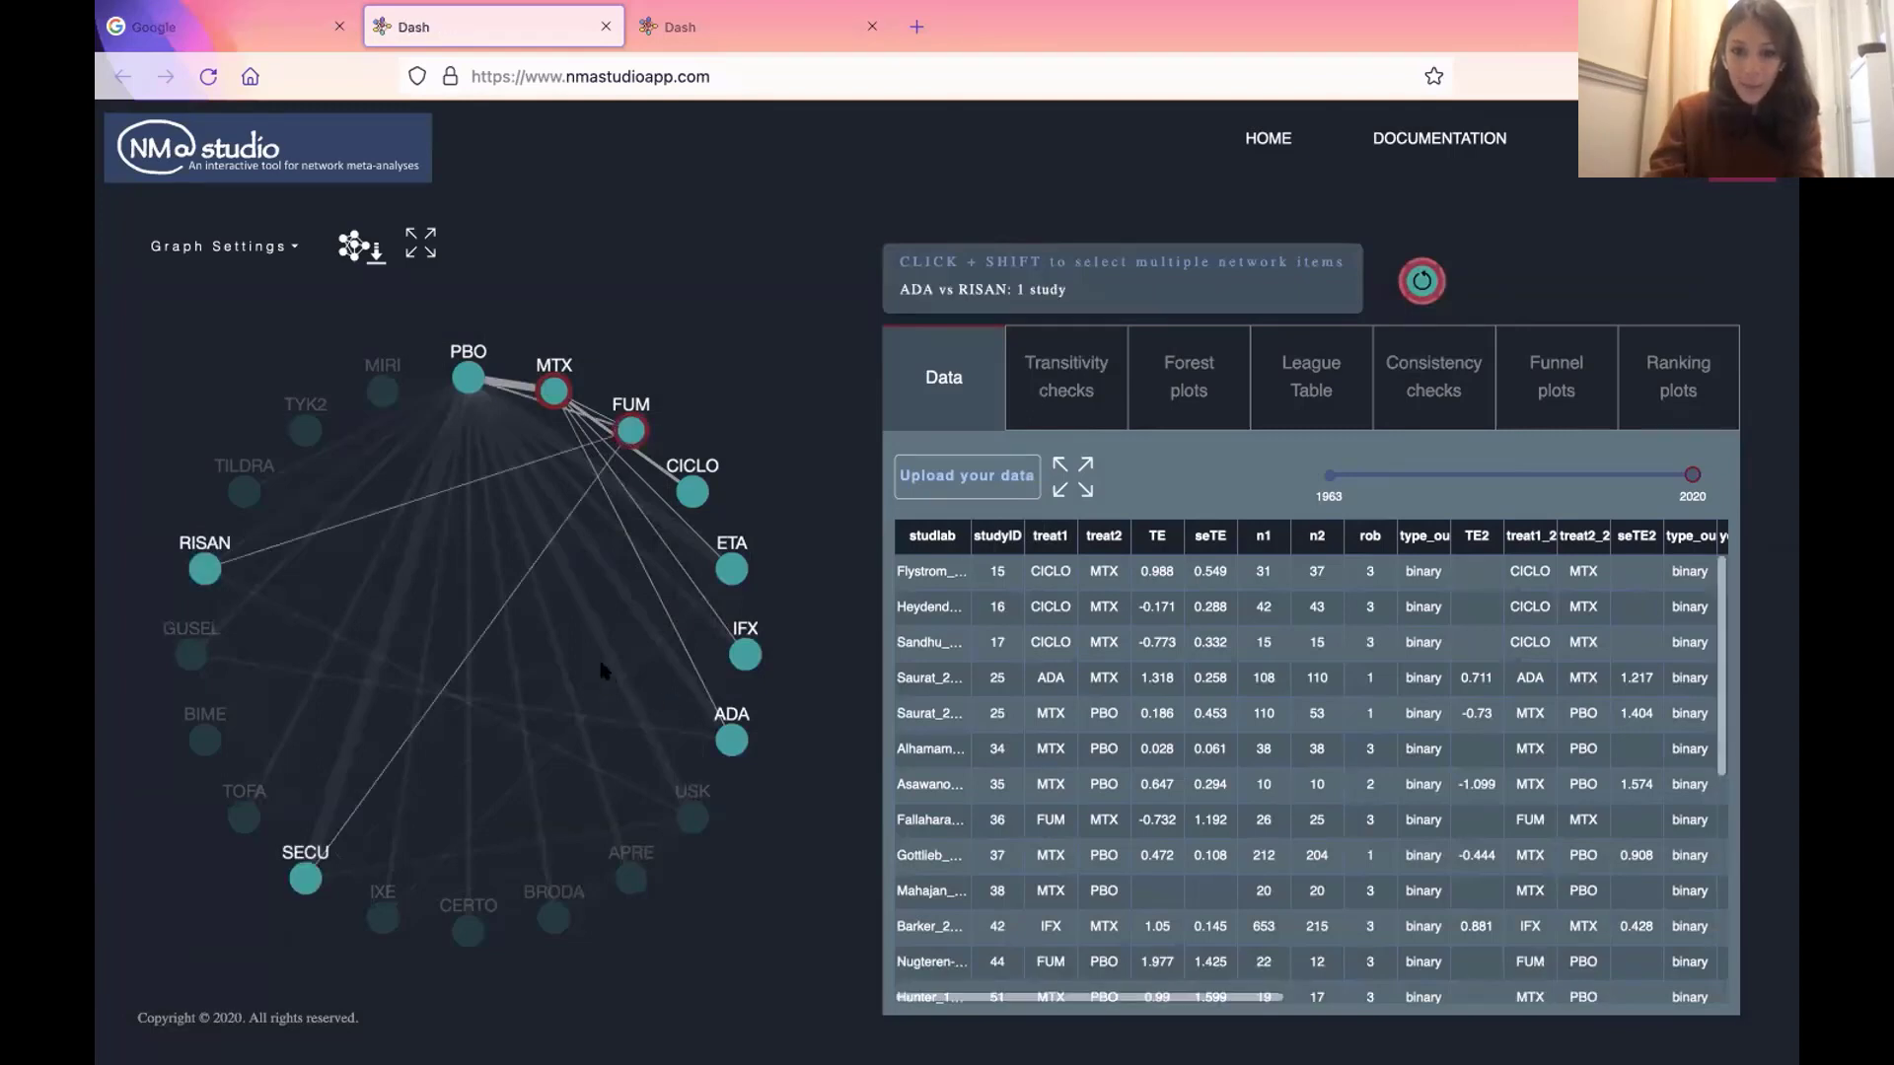
pyautogui.click(555, 921)
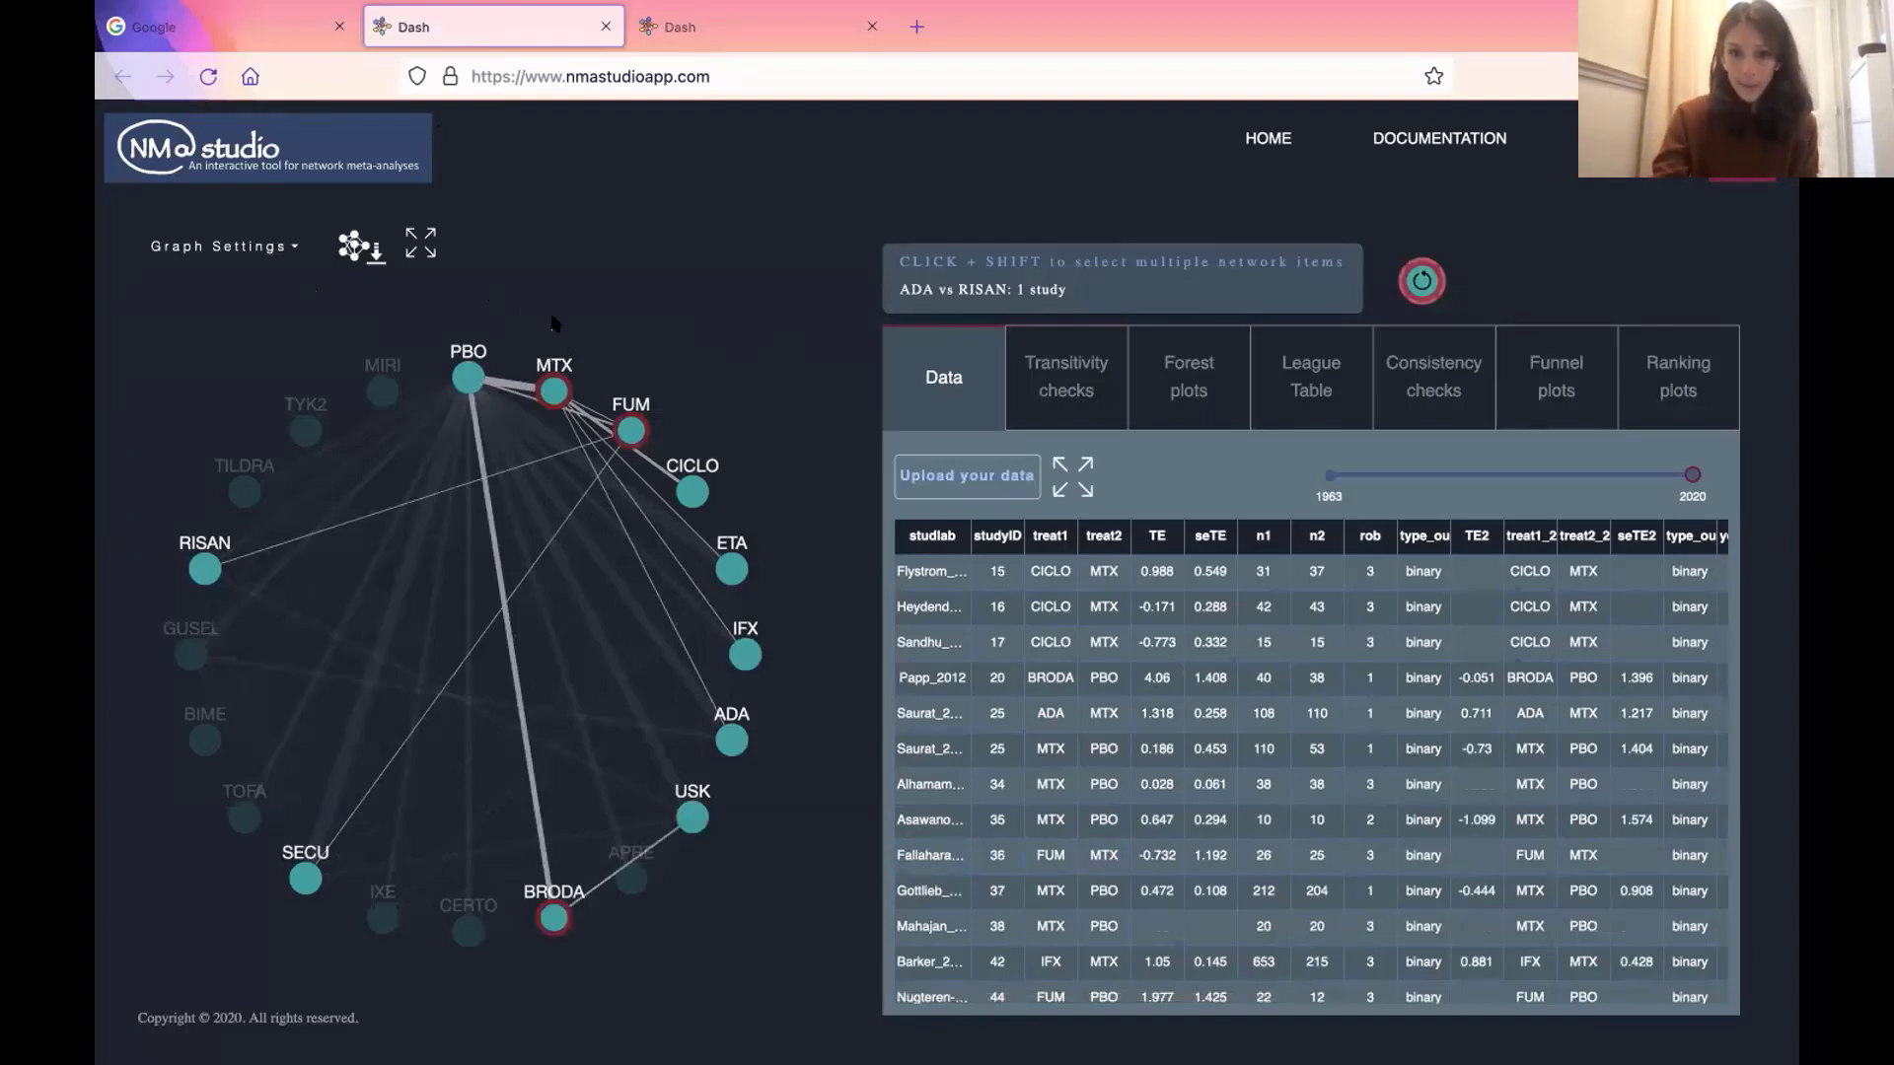
pyautogui.click(552, 323)
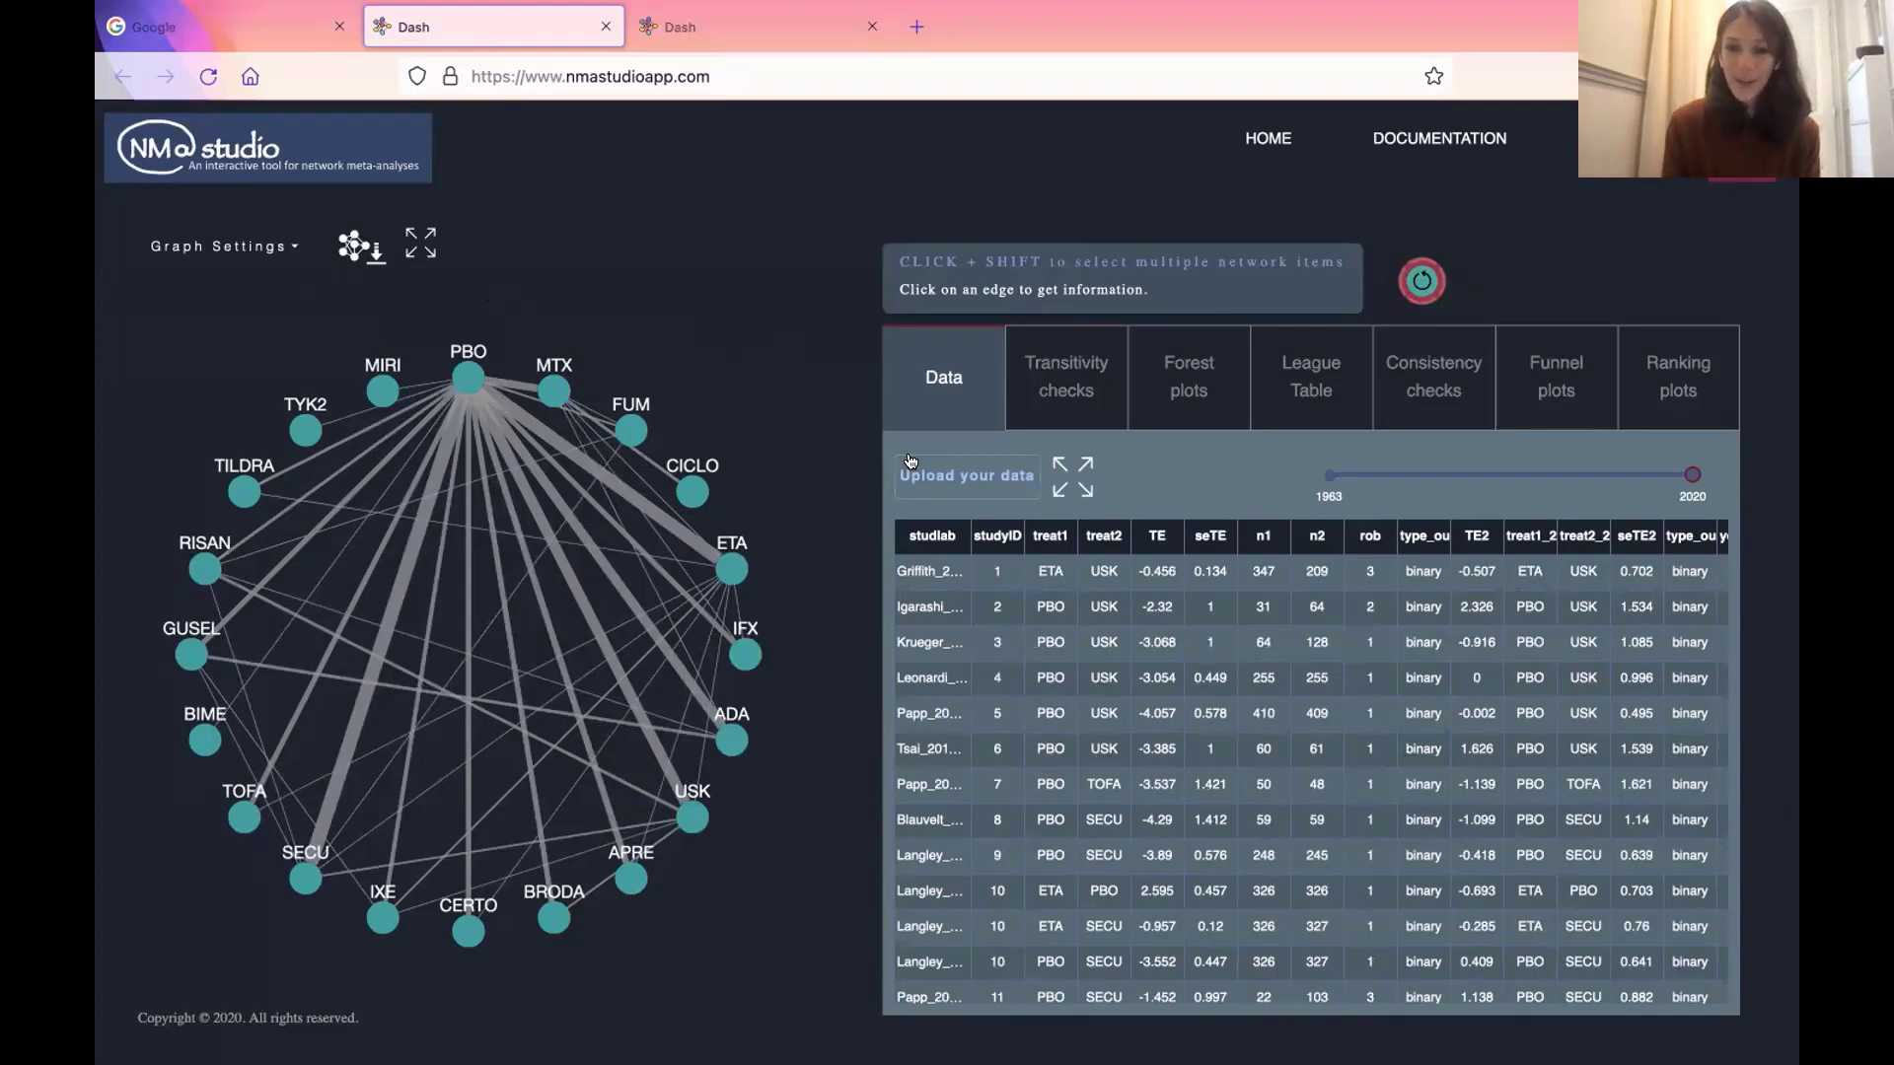
# - Show the transitivity check box plots with age as the effect modifier
pyautogui.click(1040, 380)
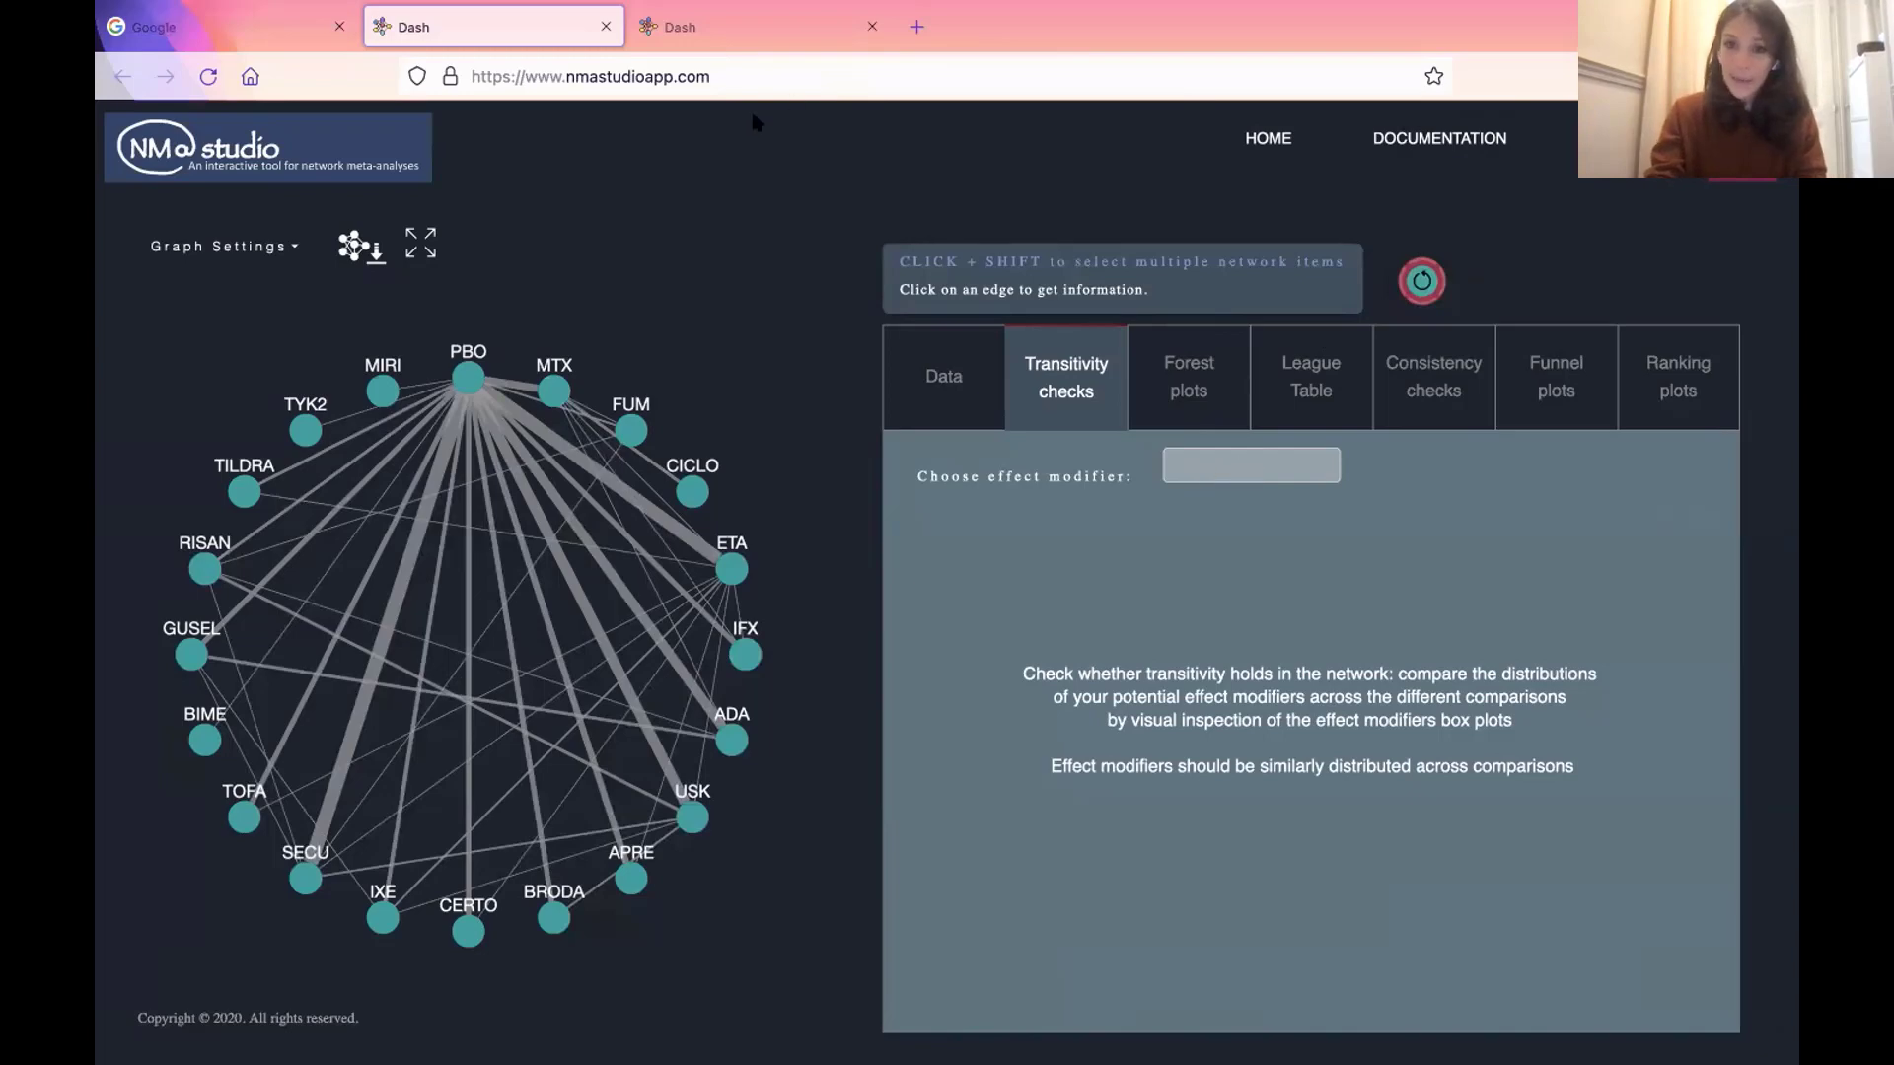
pyautogui.click(1258, 463)
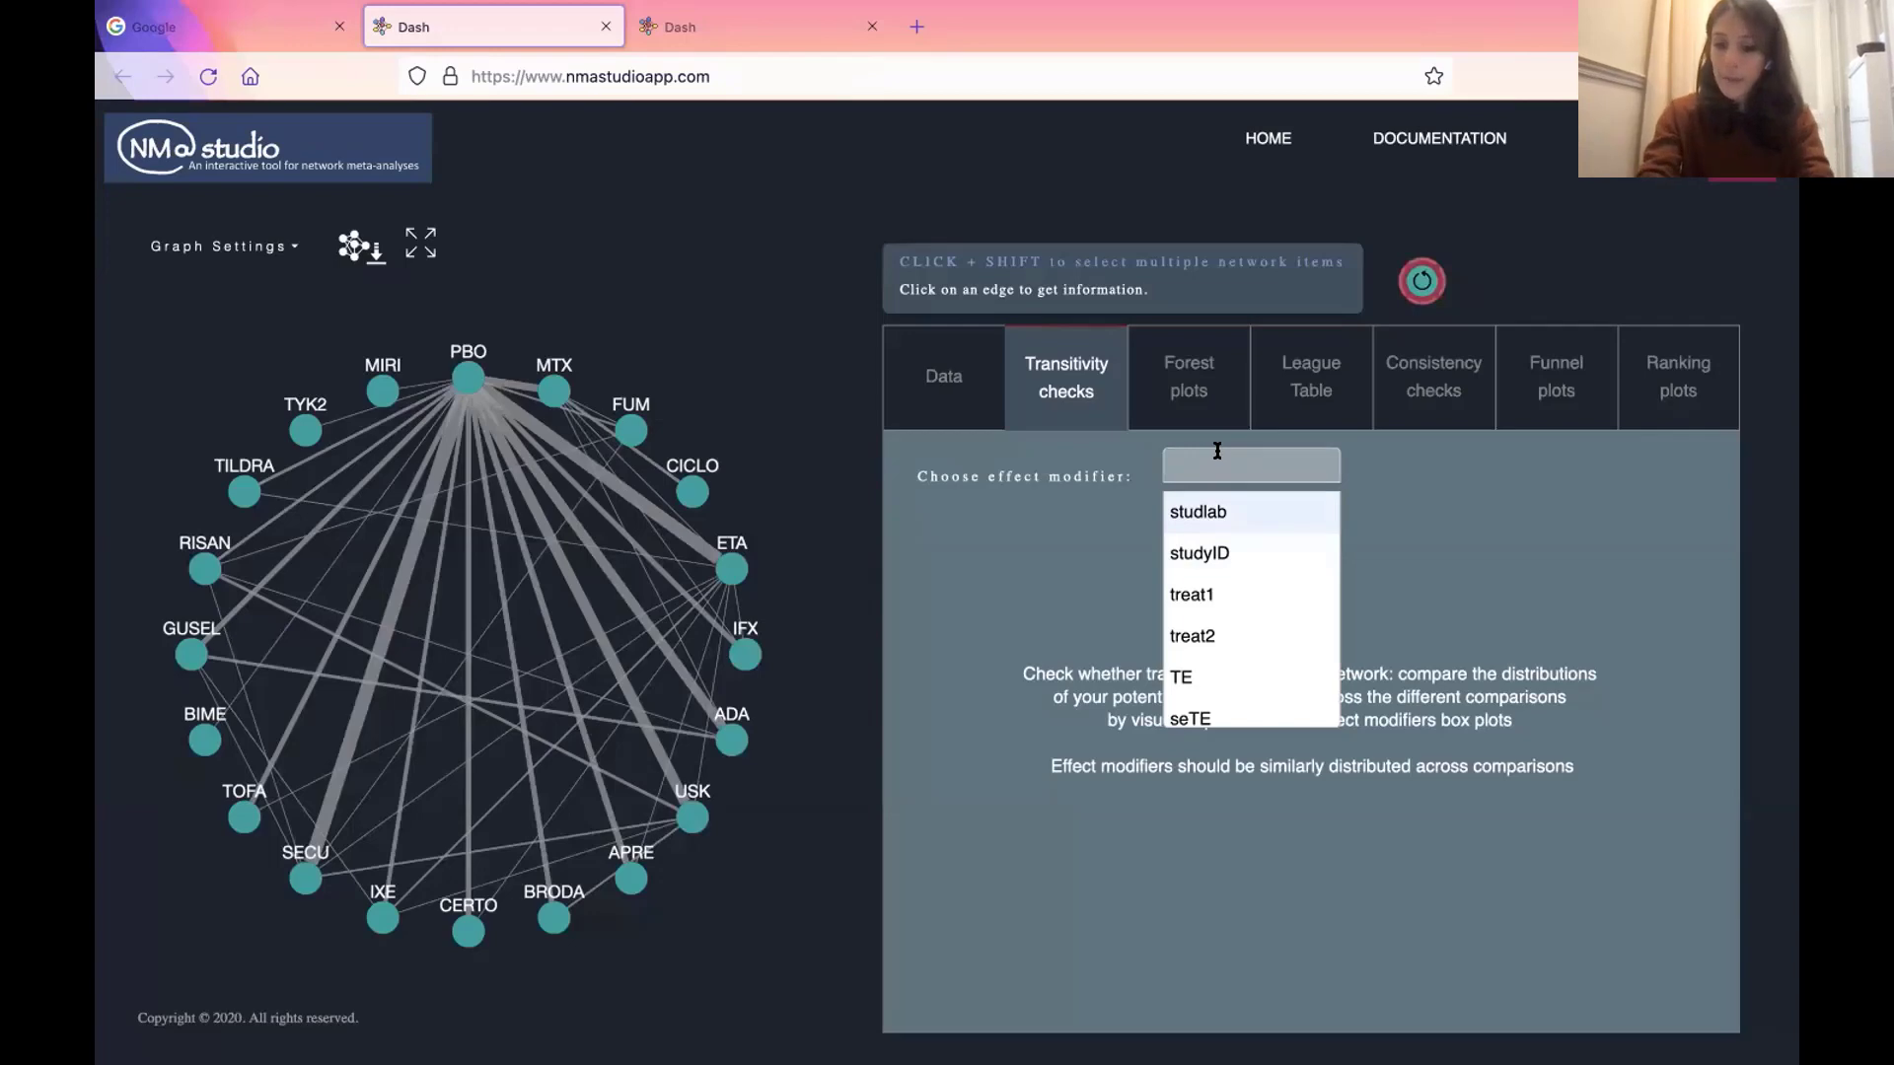
pyautogui.write('ag')
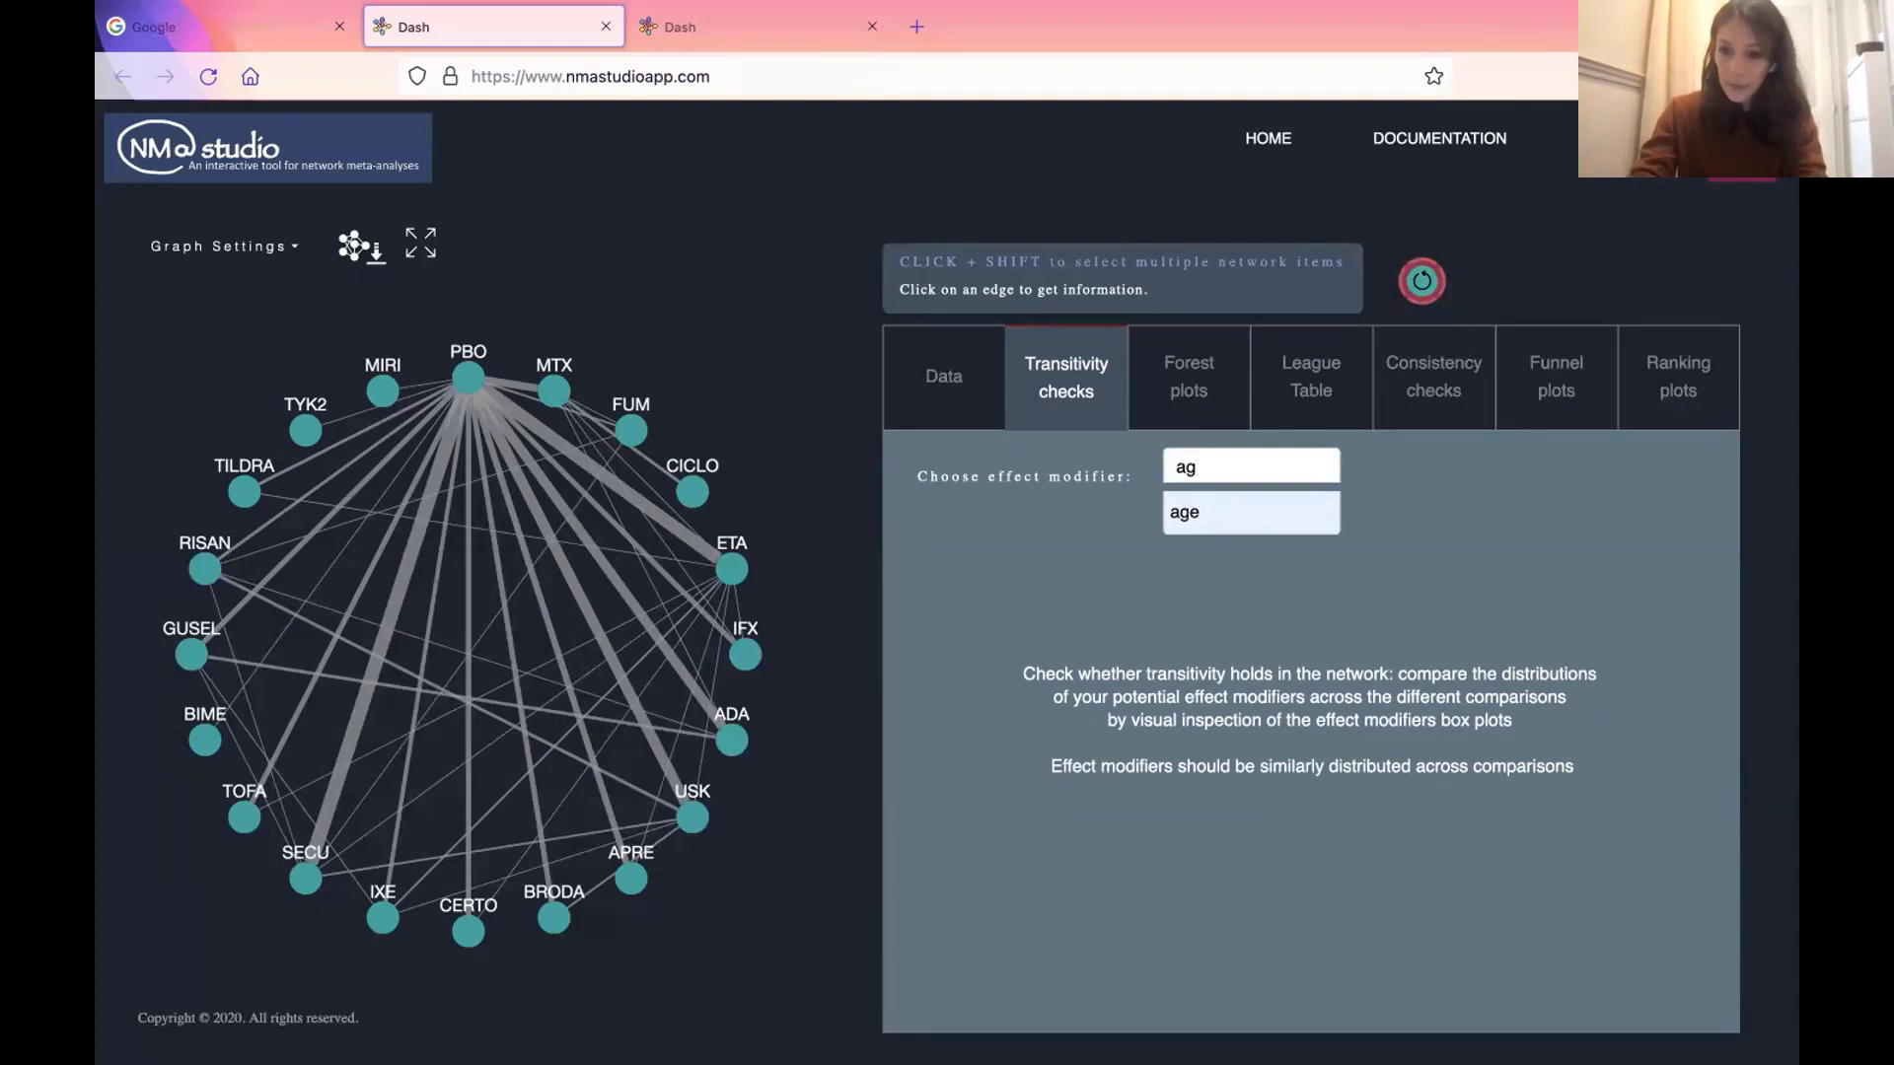
pyautogui.press('Return')
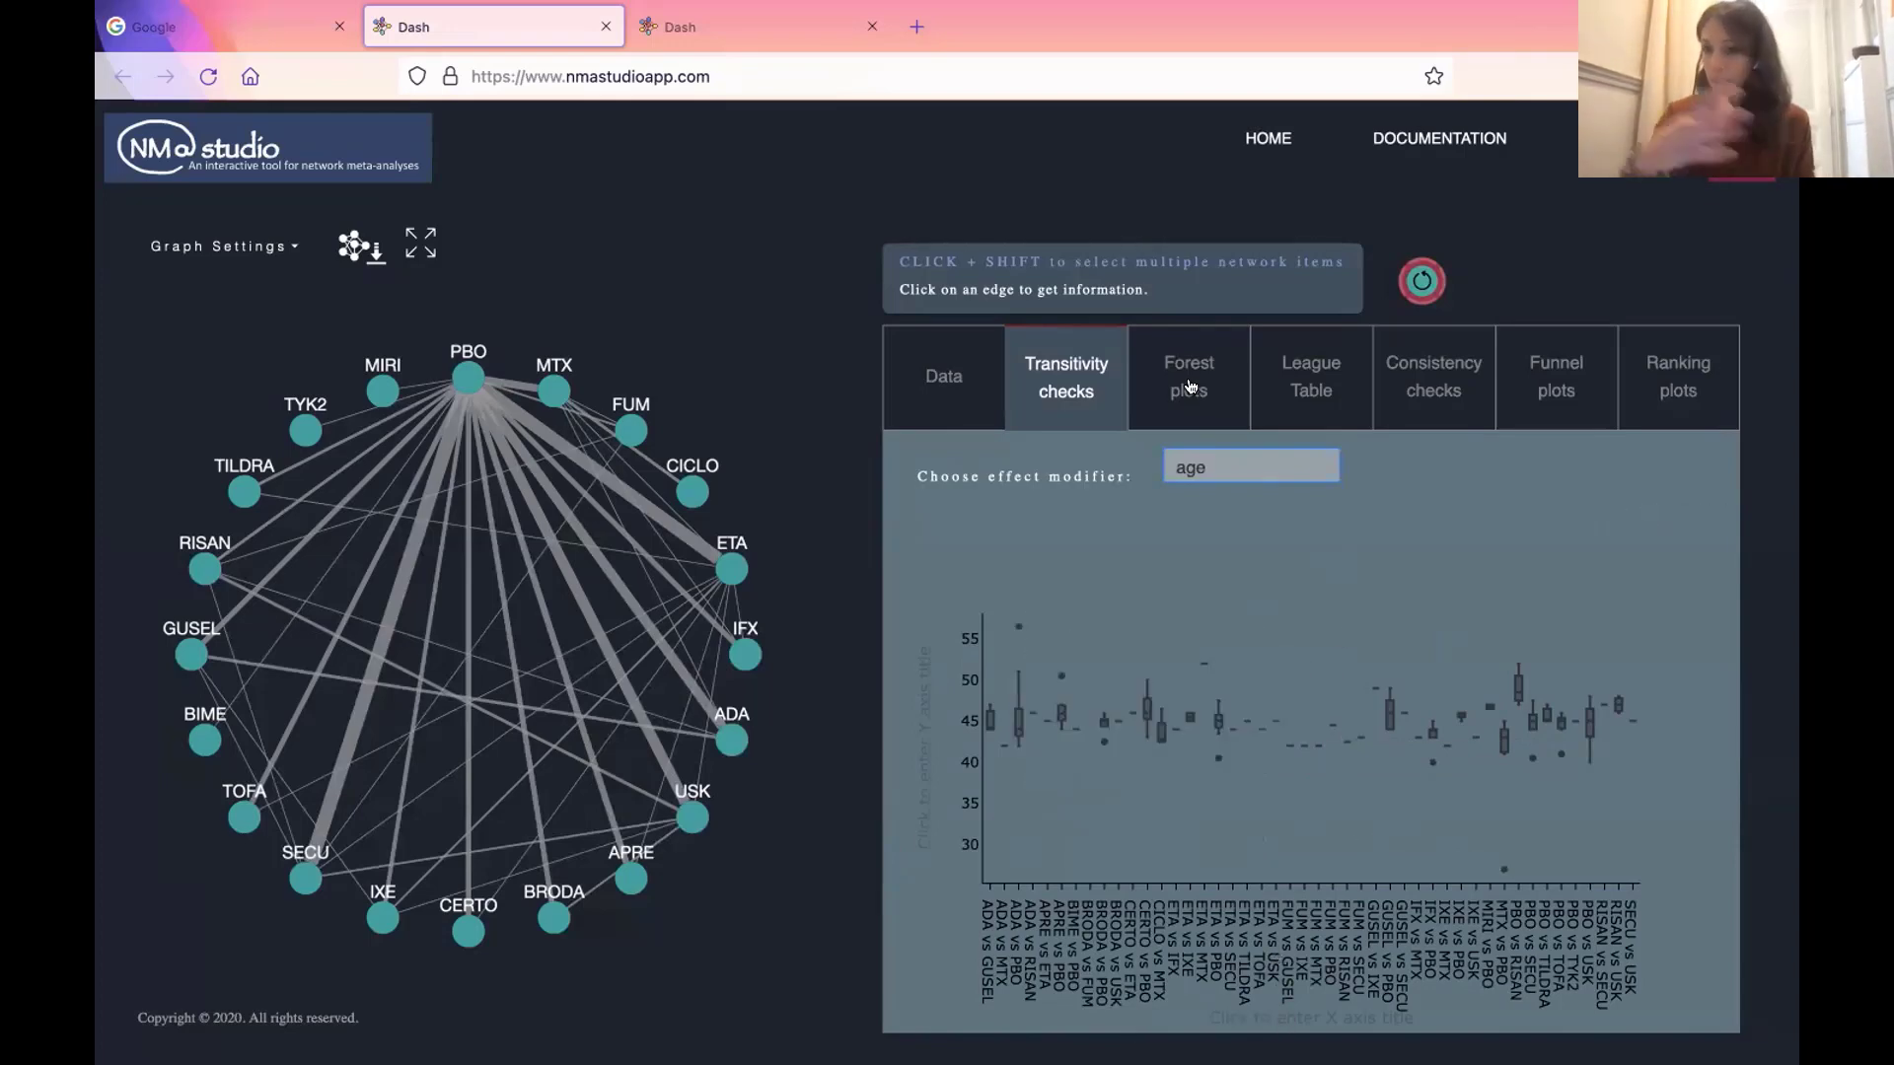
# - Remove the box plot's X axis title placeholder and set the Y axis title to Age
pyautogui.click(1270, 1017)
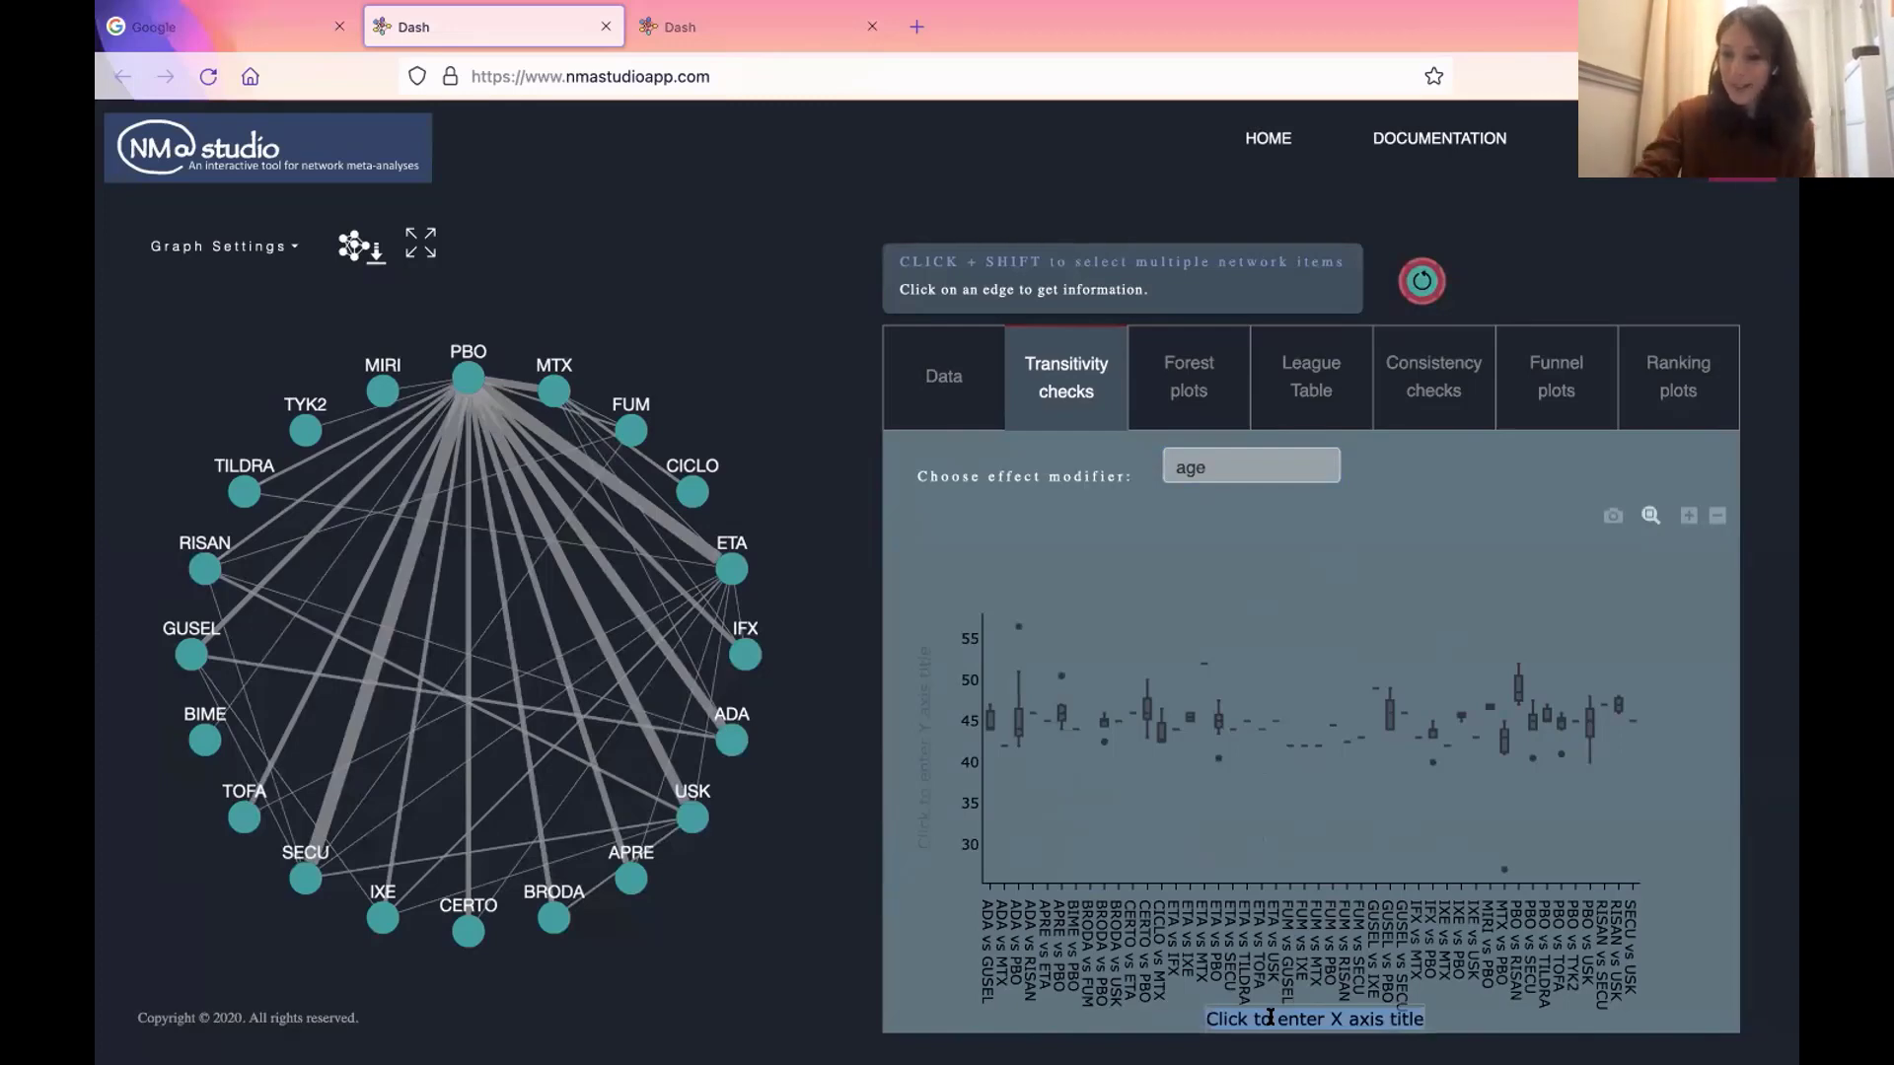
pyautogui.press('BackSpace')
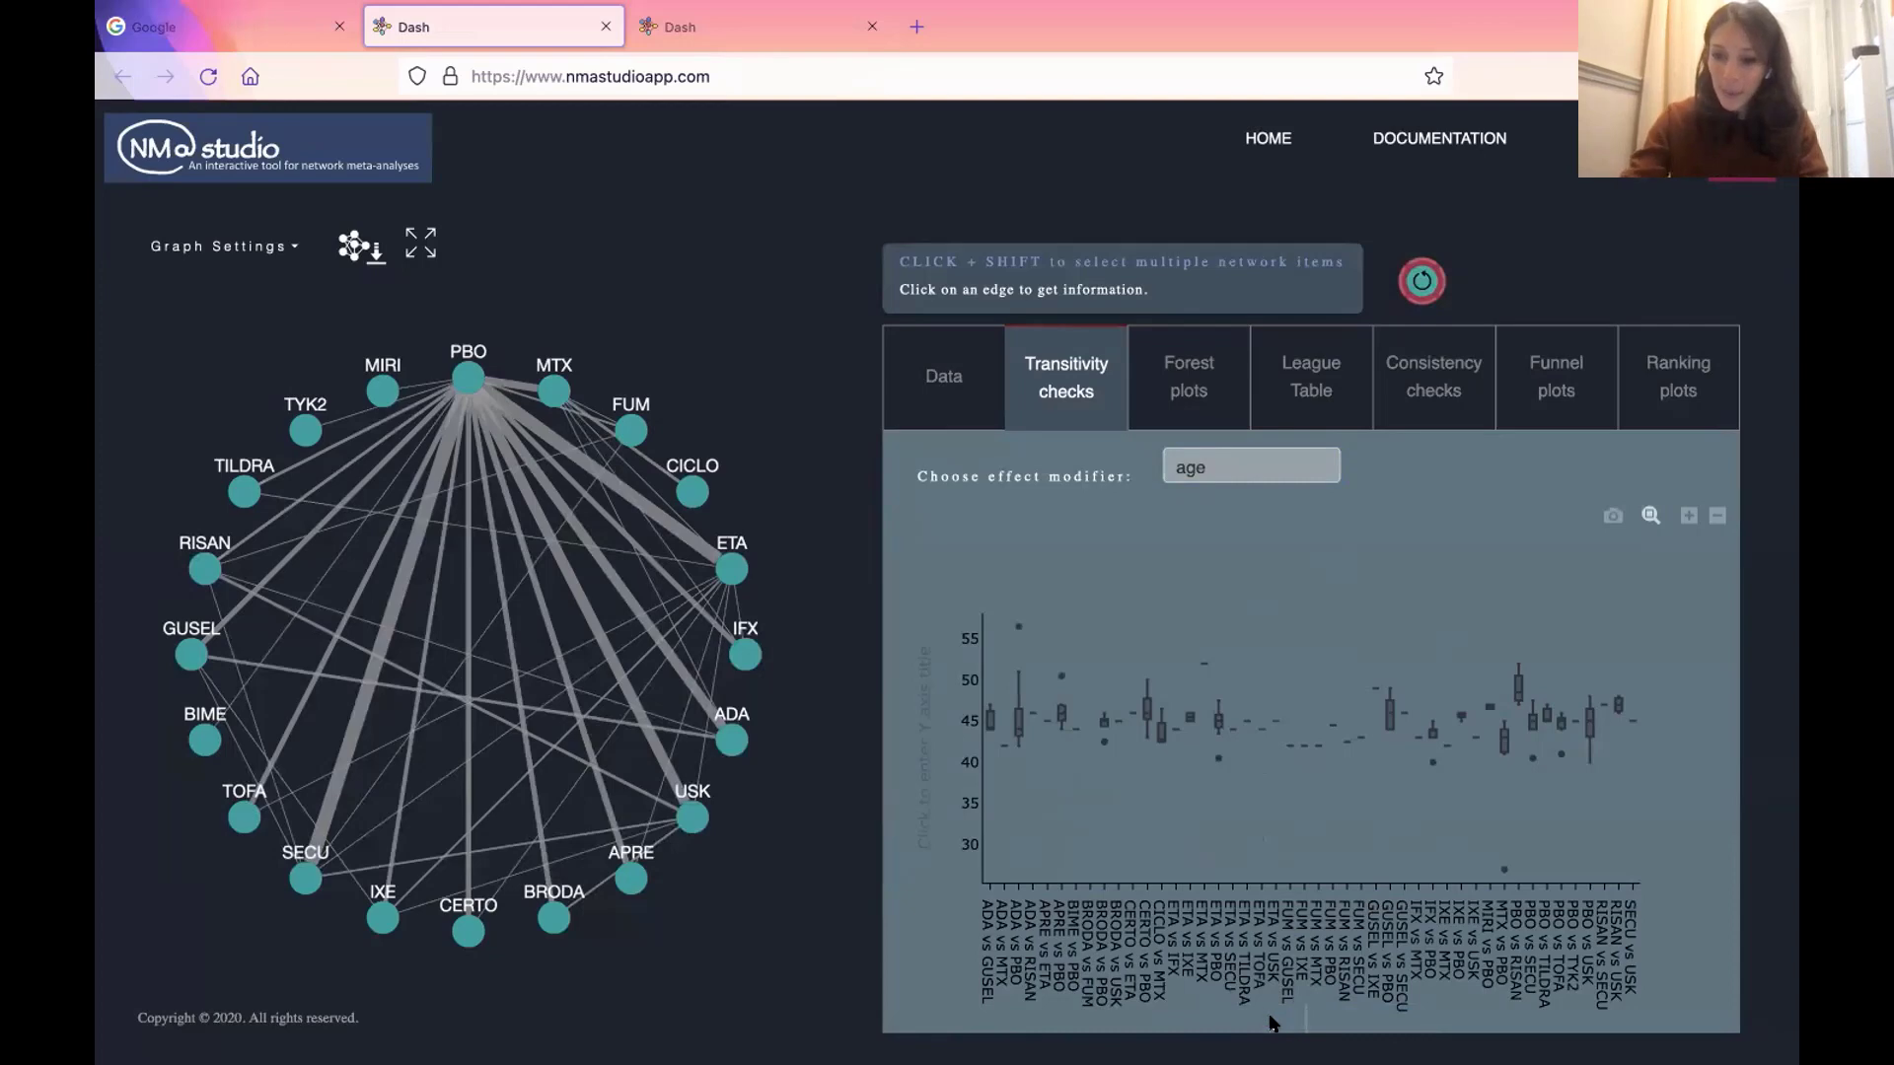
pyautogui.click(1217, 810)
pyautogui.click(931, 697)
pyautogui.write('Age')
pyautogui.press('Return')
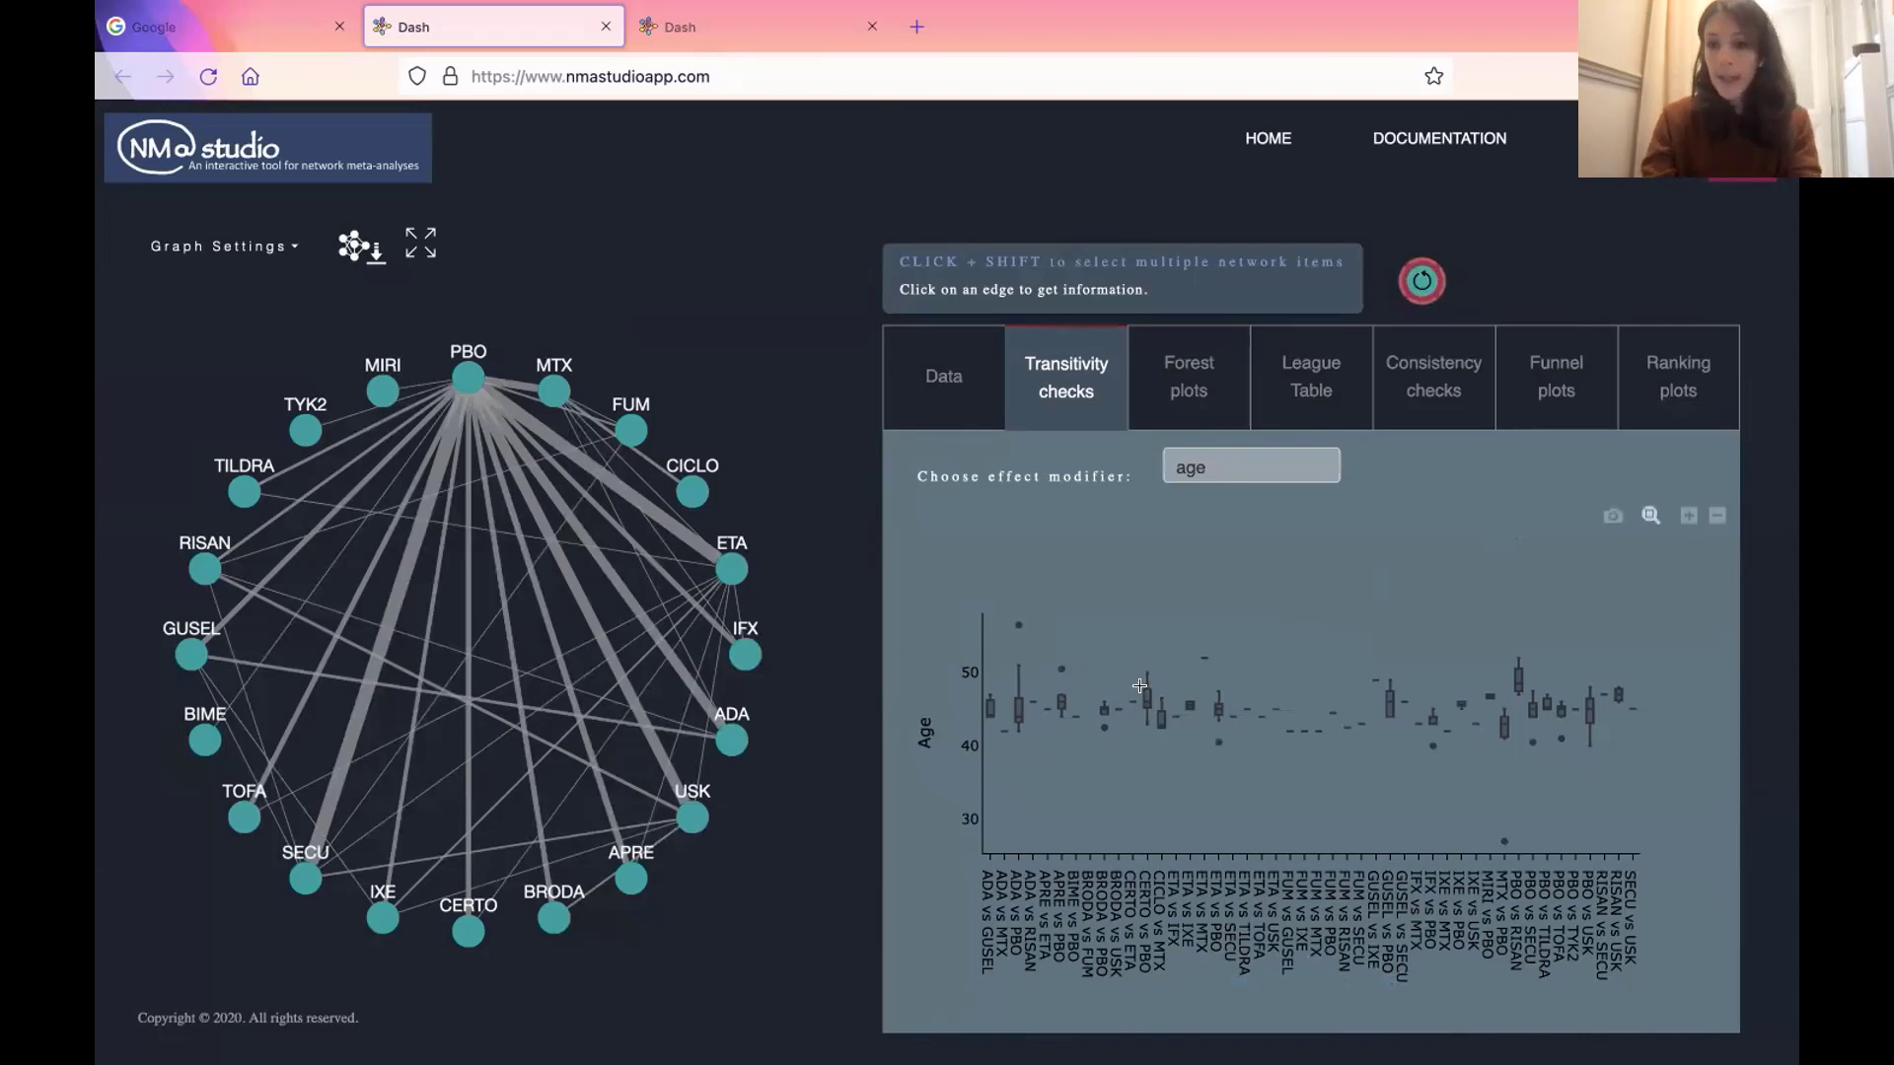
pyautogui.moveTo(1005, 656)
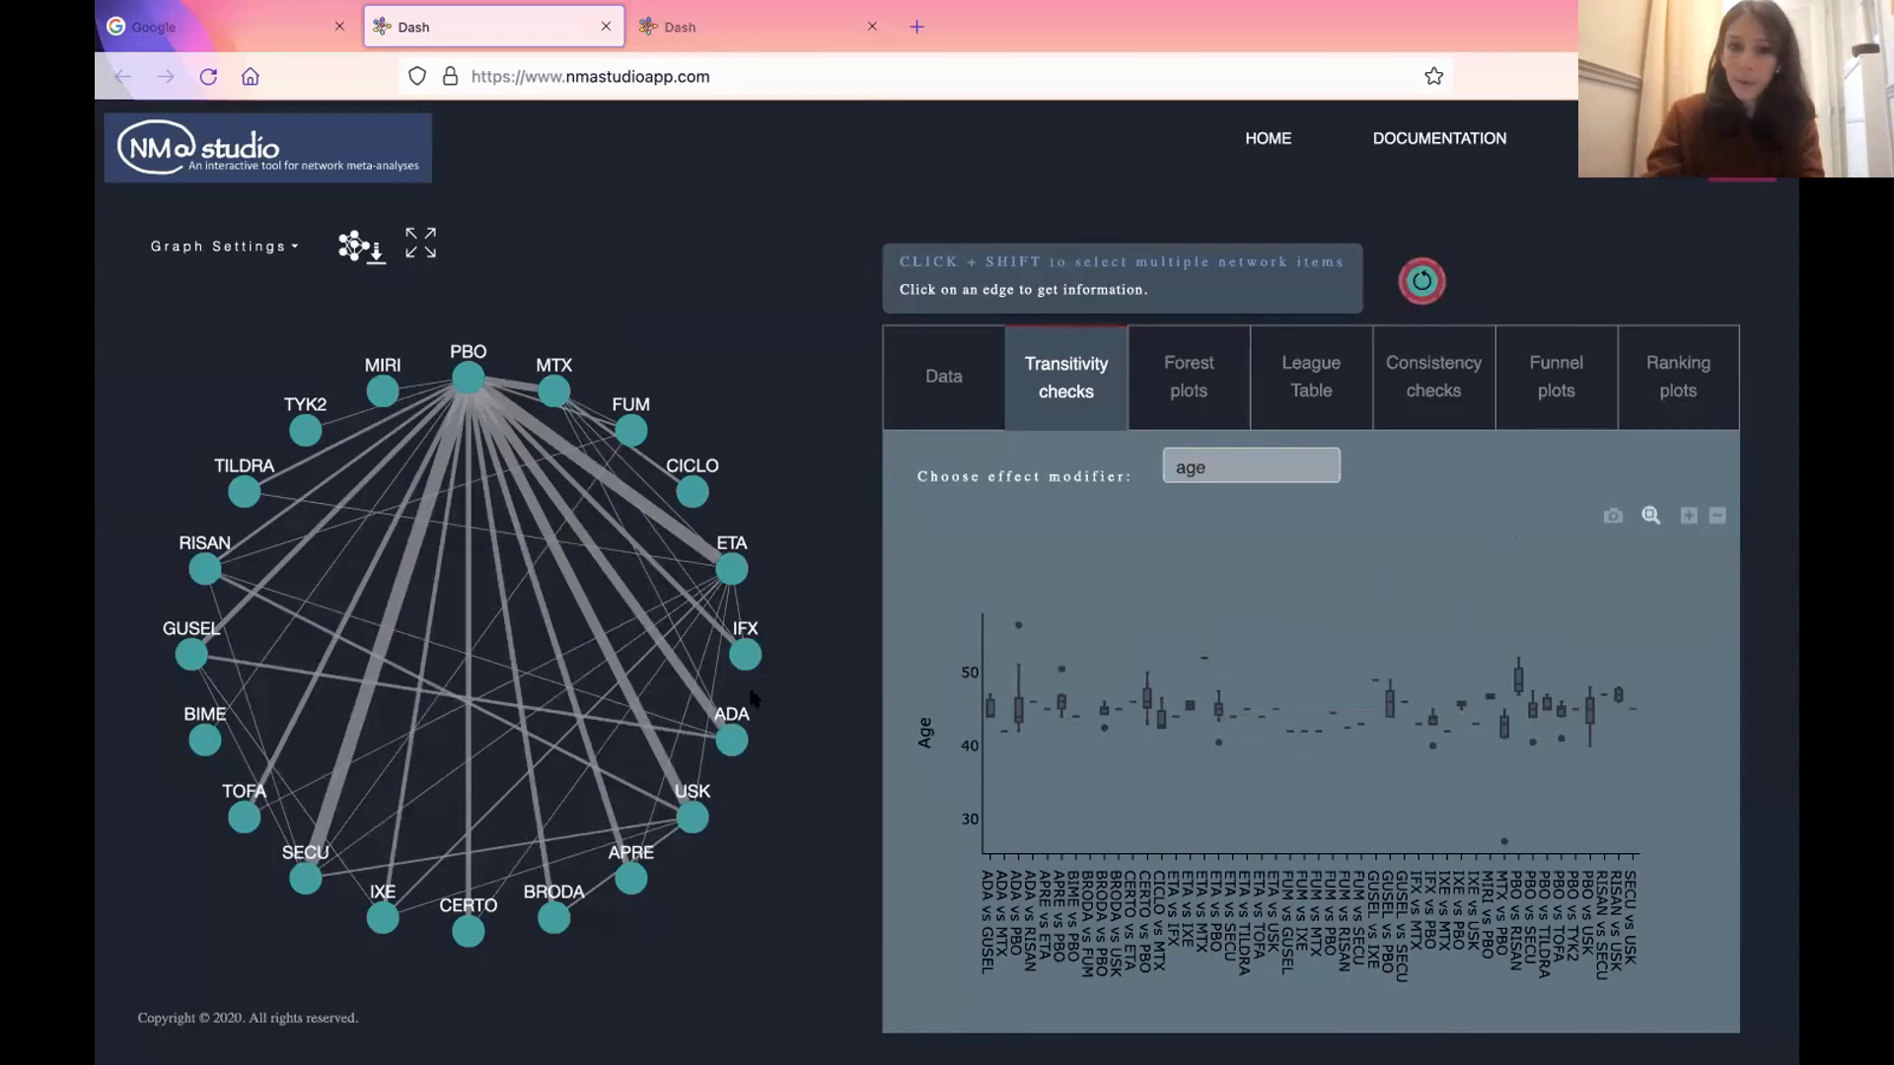
# - Highlight the ETA, ADA and USK comparisons with PBO in the age box plots by selecting their network edges together
pyautogui.click(543, 441)
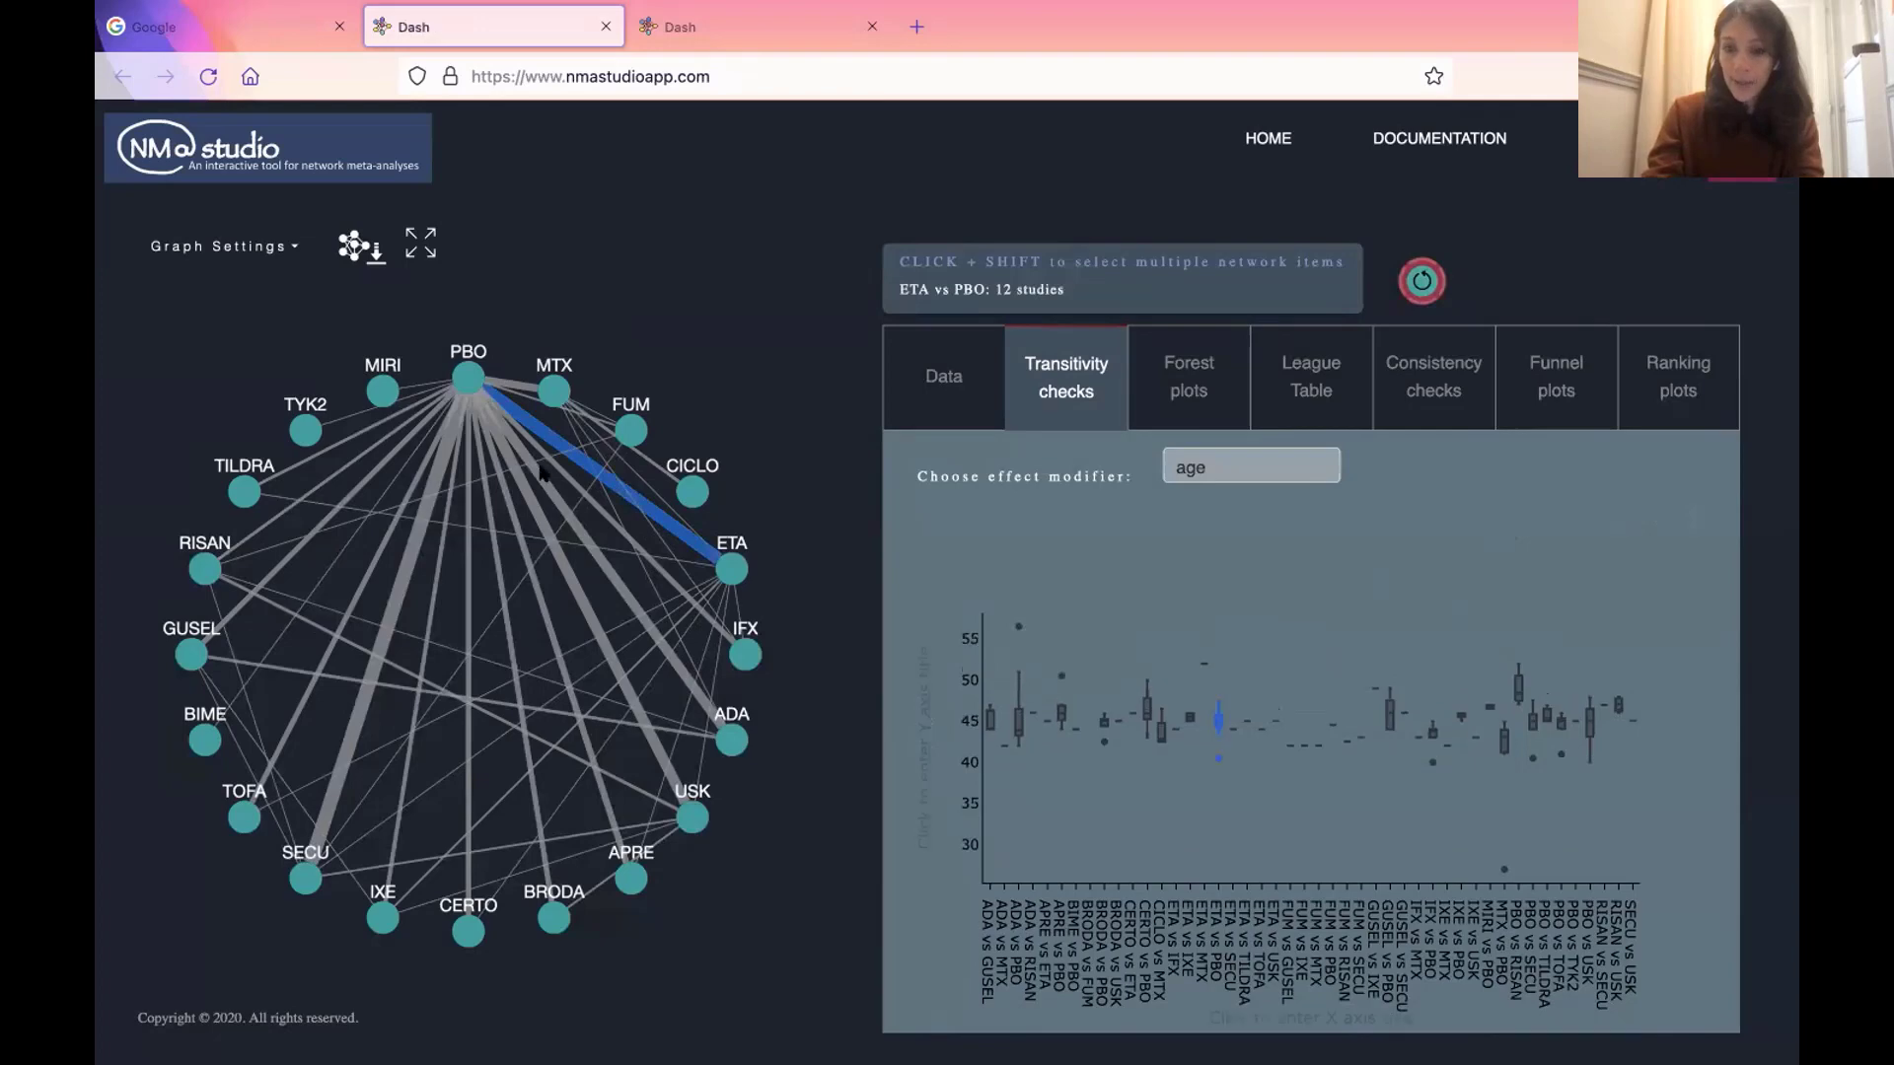
pyautogui.keyDown('shift'); pyautogui.click(544, 478); pyautogui.keyUp('shift')
pyautogui.keyDown('shift'); pyautogui.click(516, 490); pyautogui.keyUp('shift')
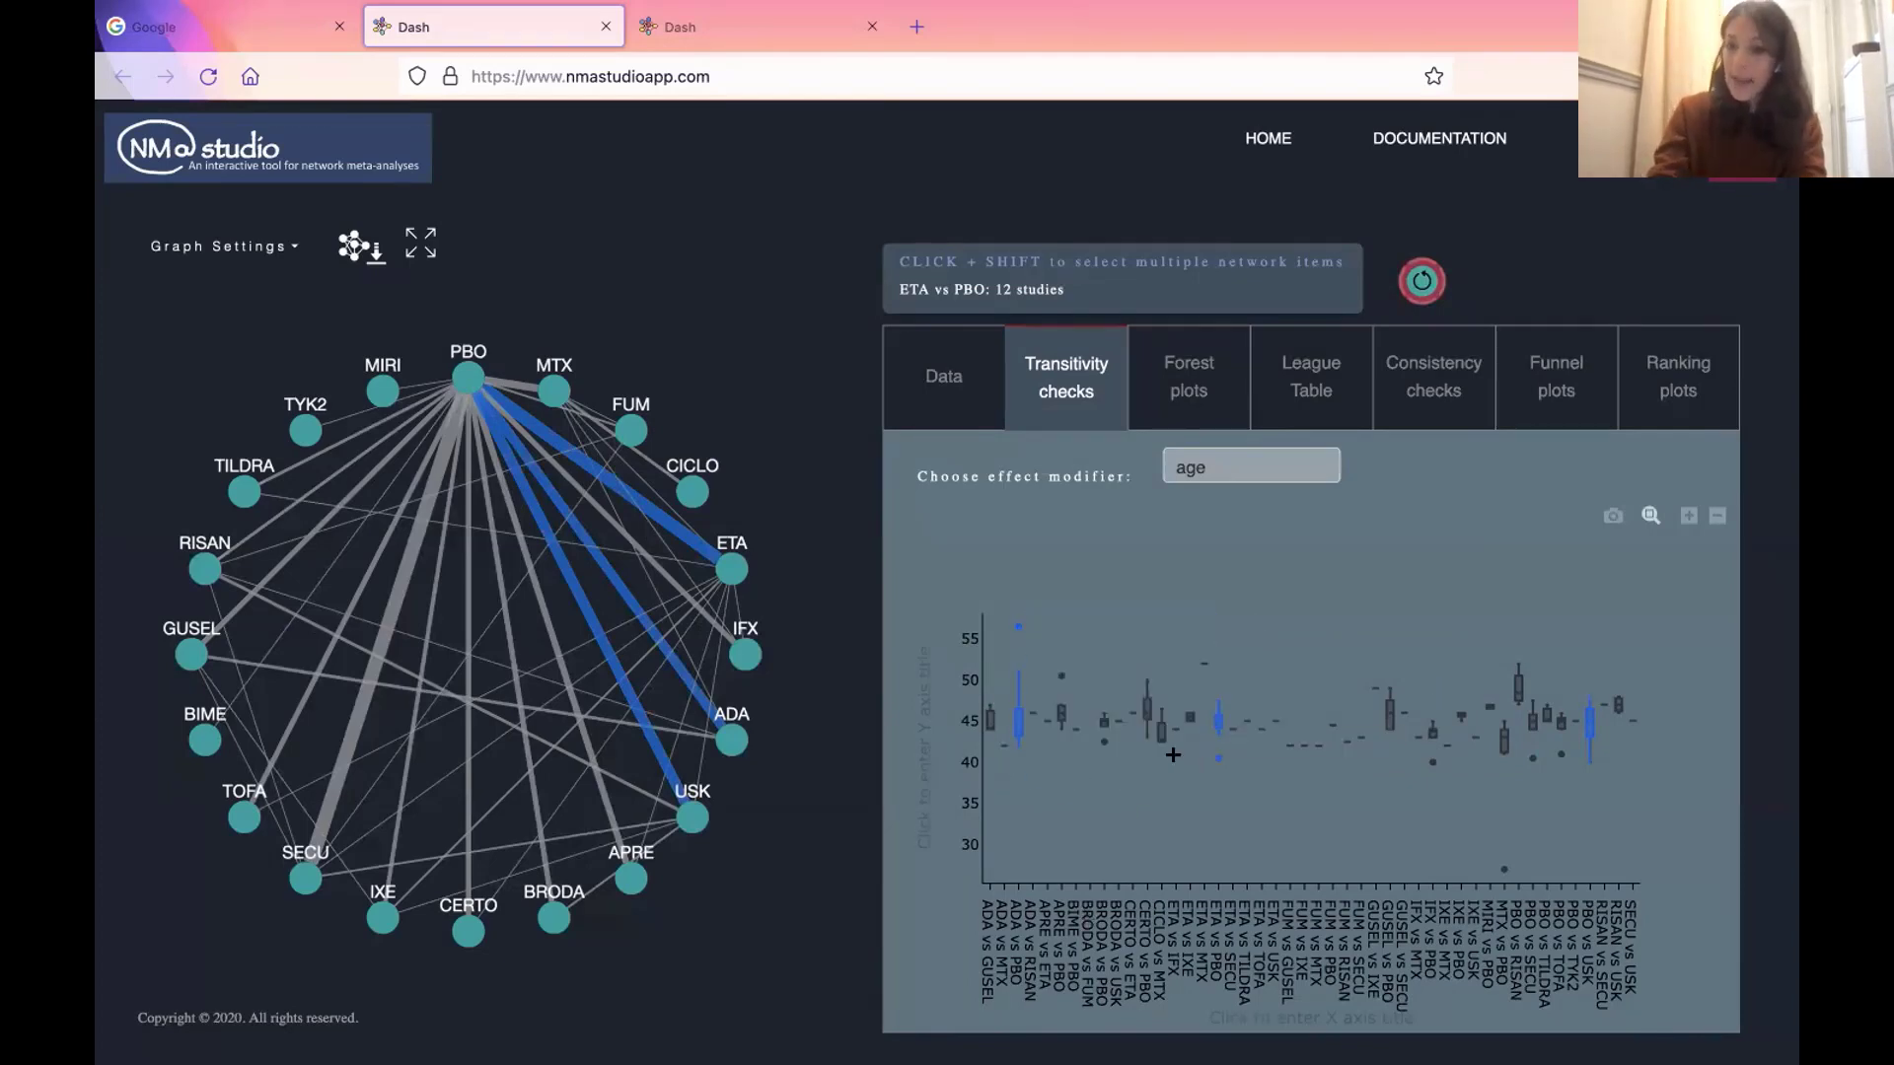
pyautogui.click(922, 759)
pyautogui.click(916, 580)
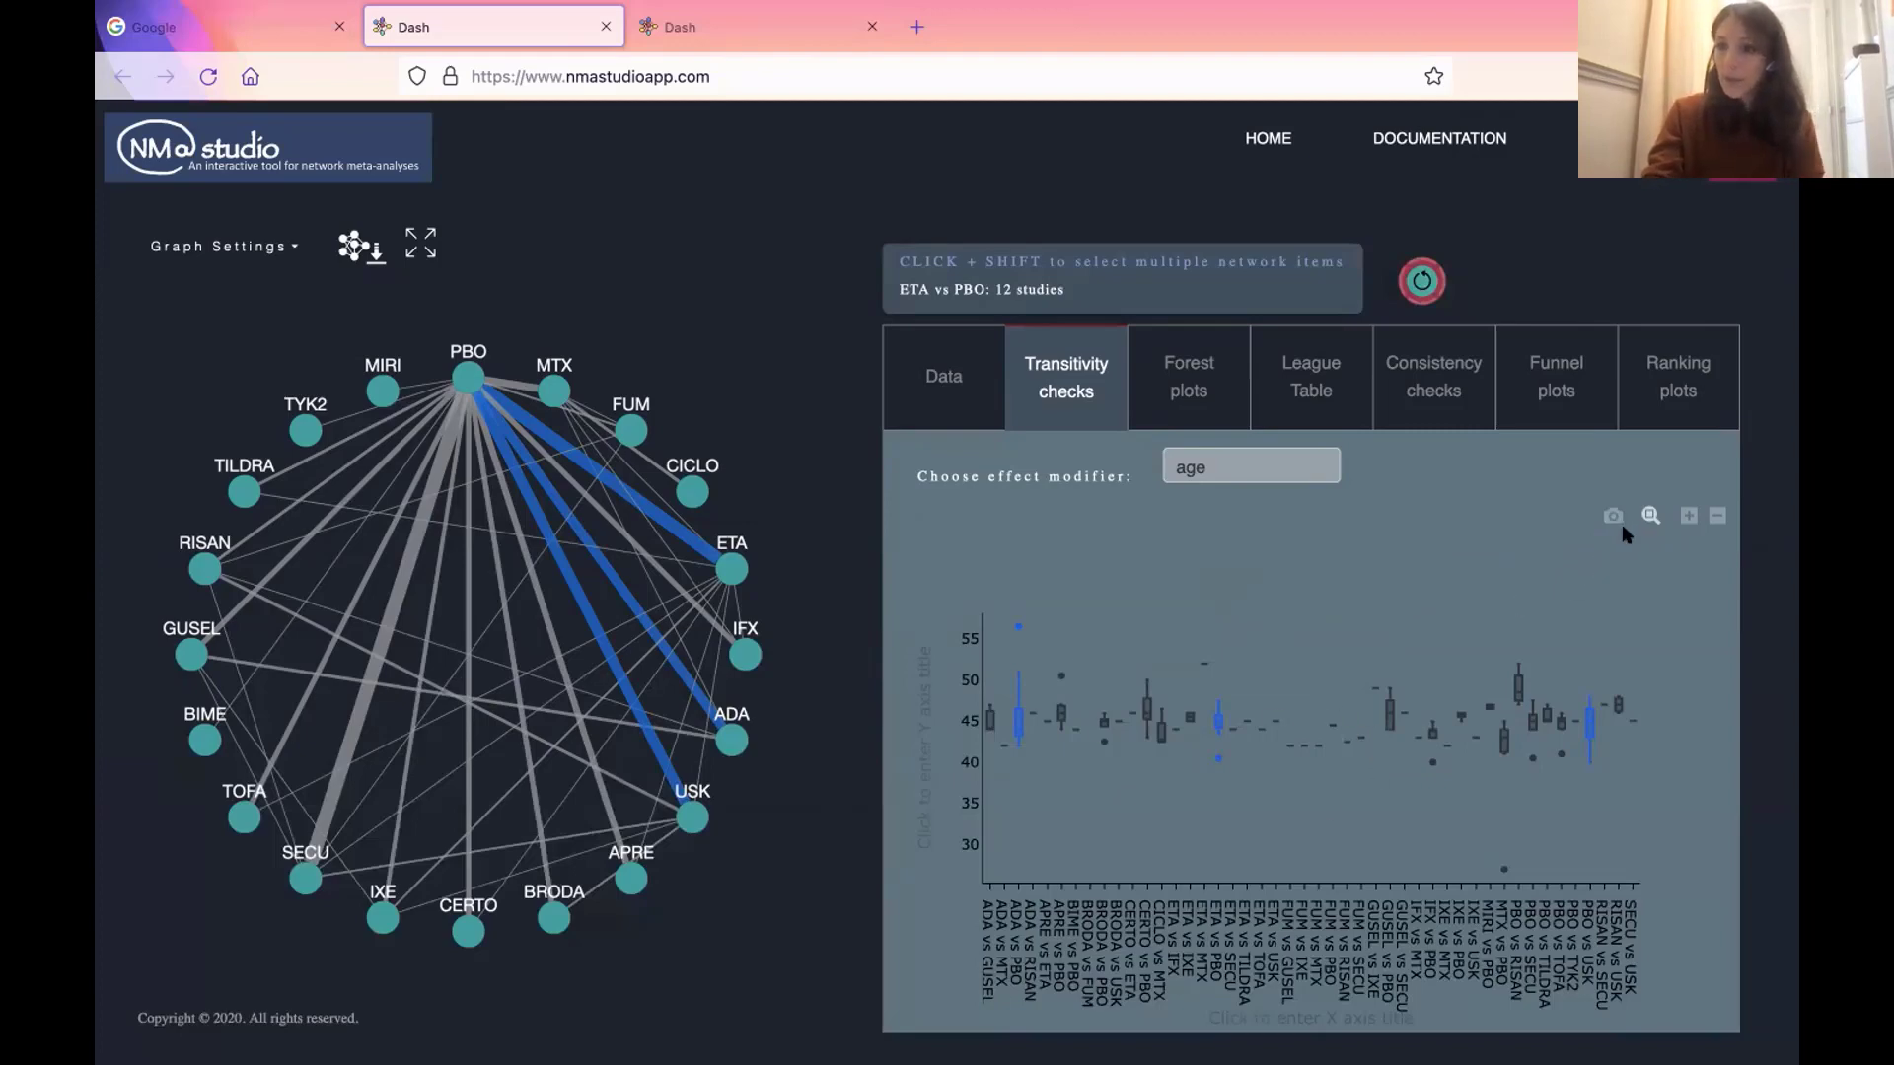
pyautogui.click(1687, 515)
pyautogui.click(1699, 516)
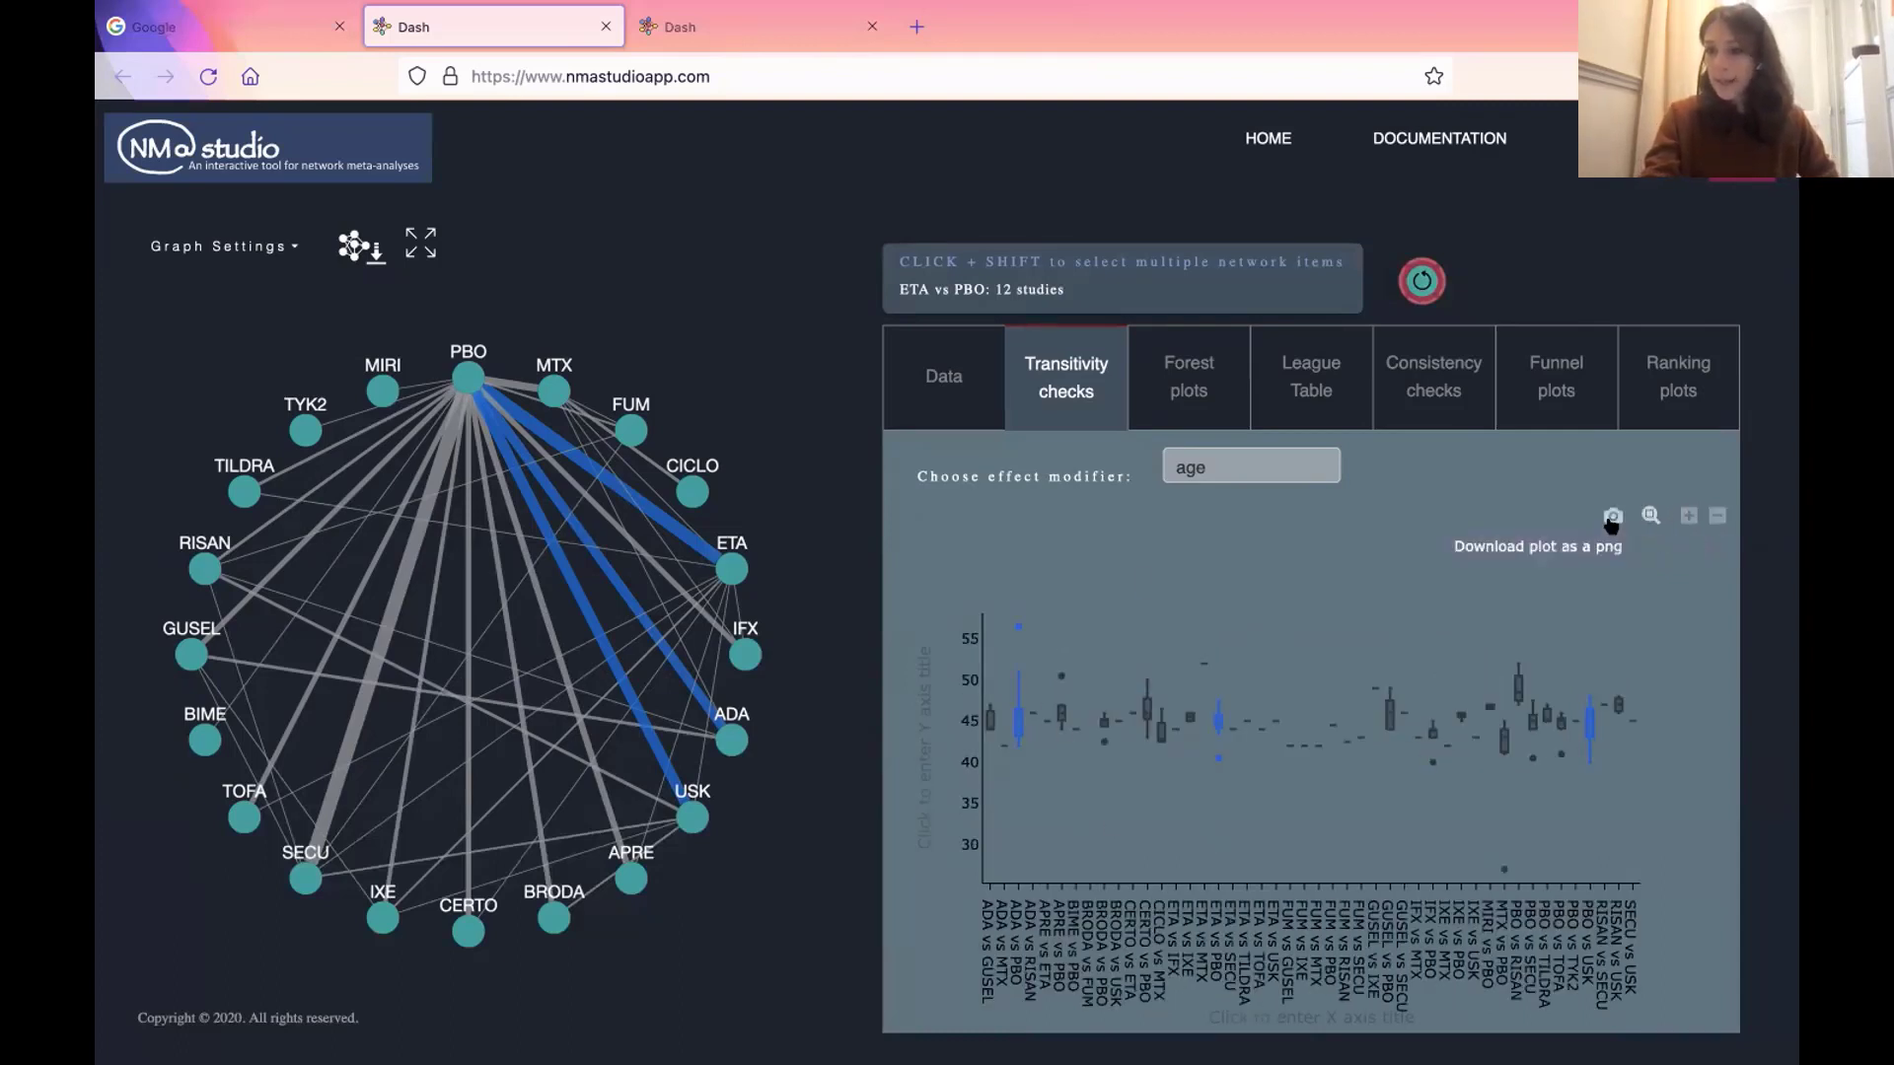
# - Clear the age effect modifier and deselect the highlighted edges in the network graph
pyautogui.click(1292, 456)
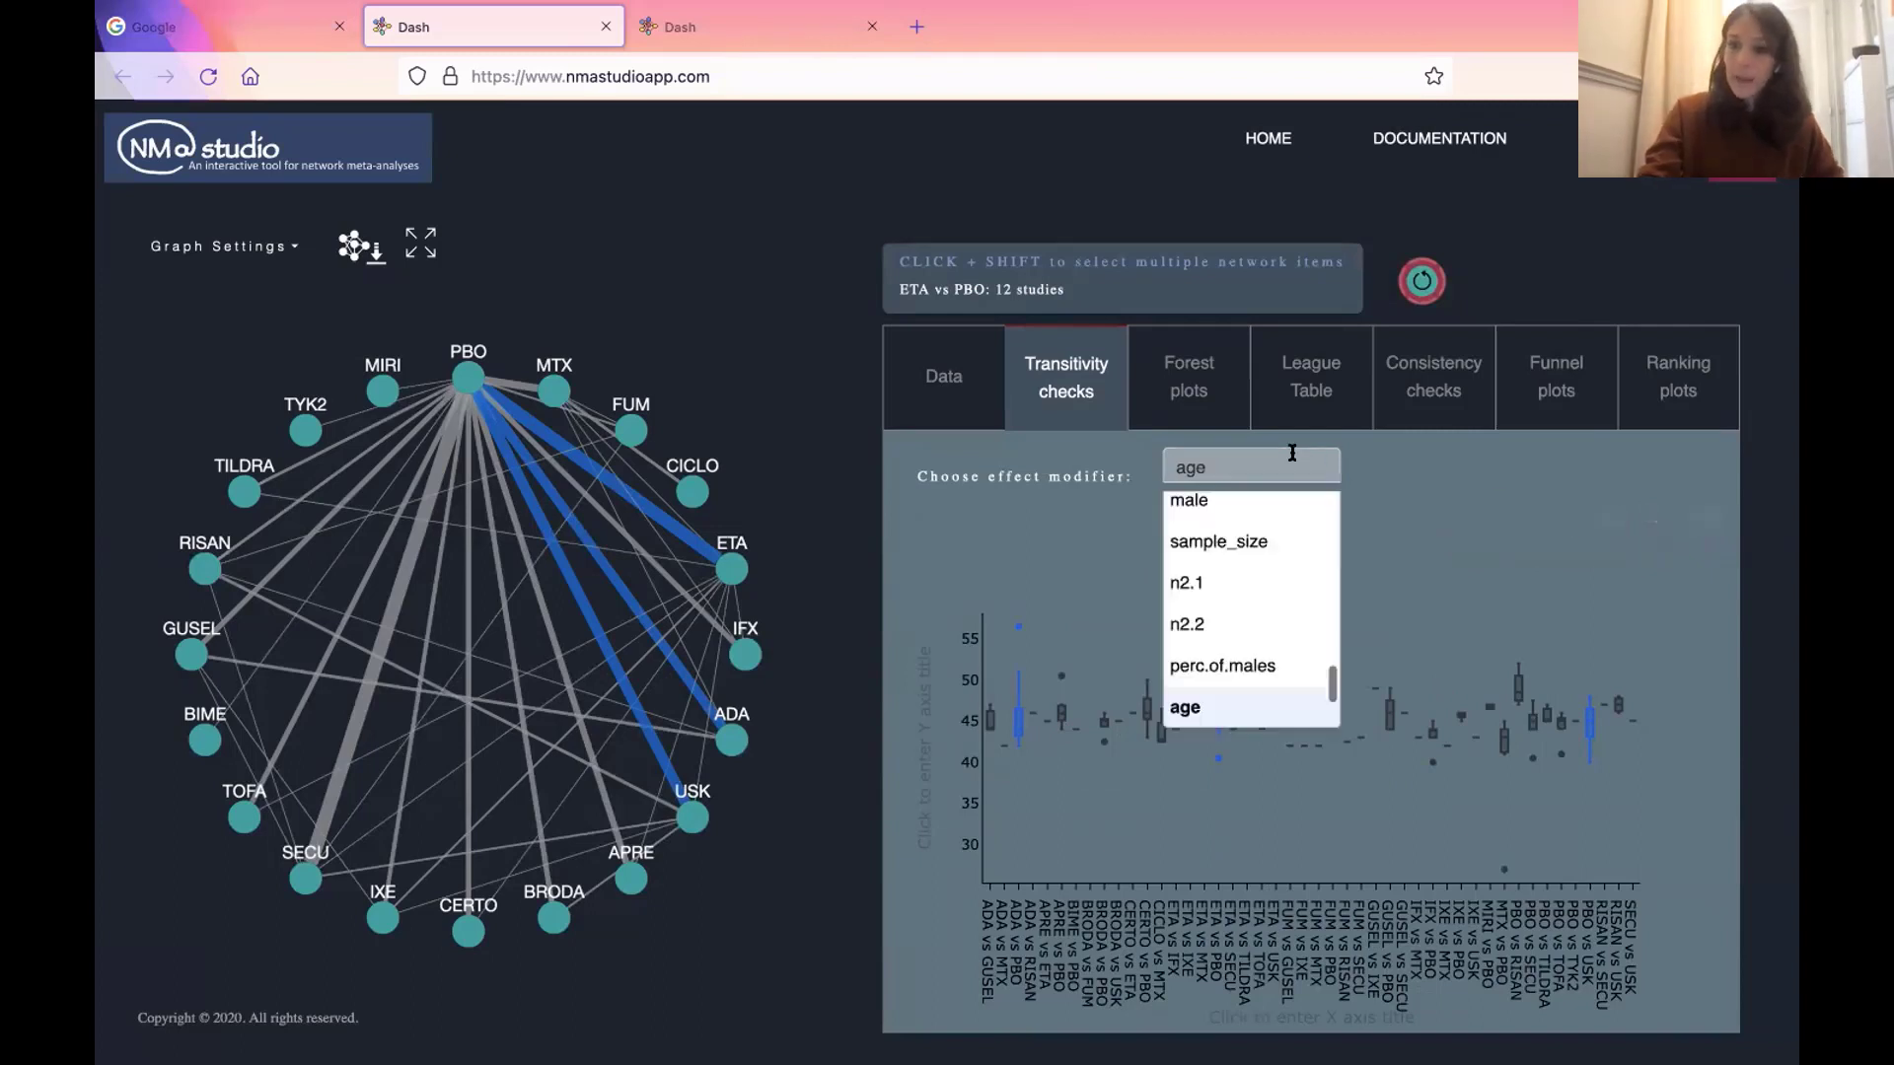
pyautogui.press('BackSpace')
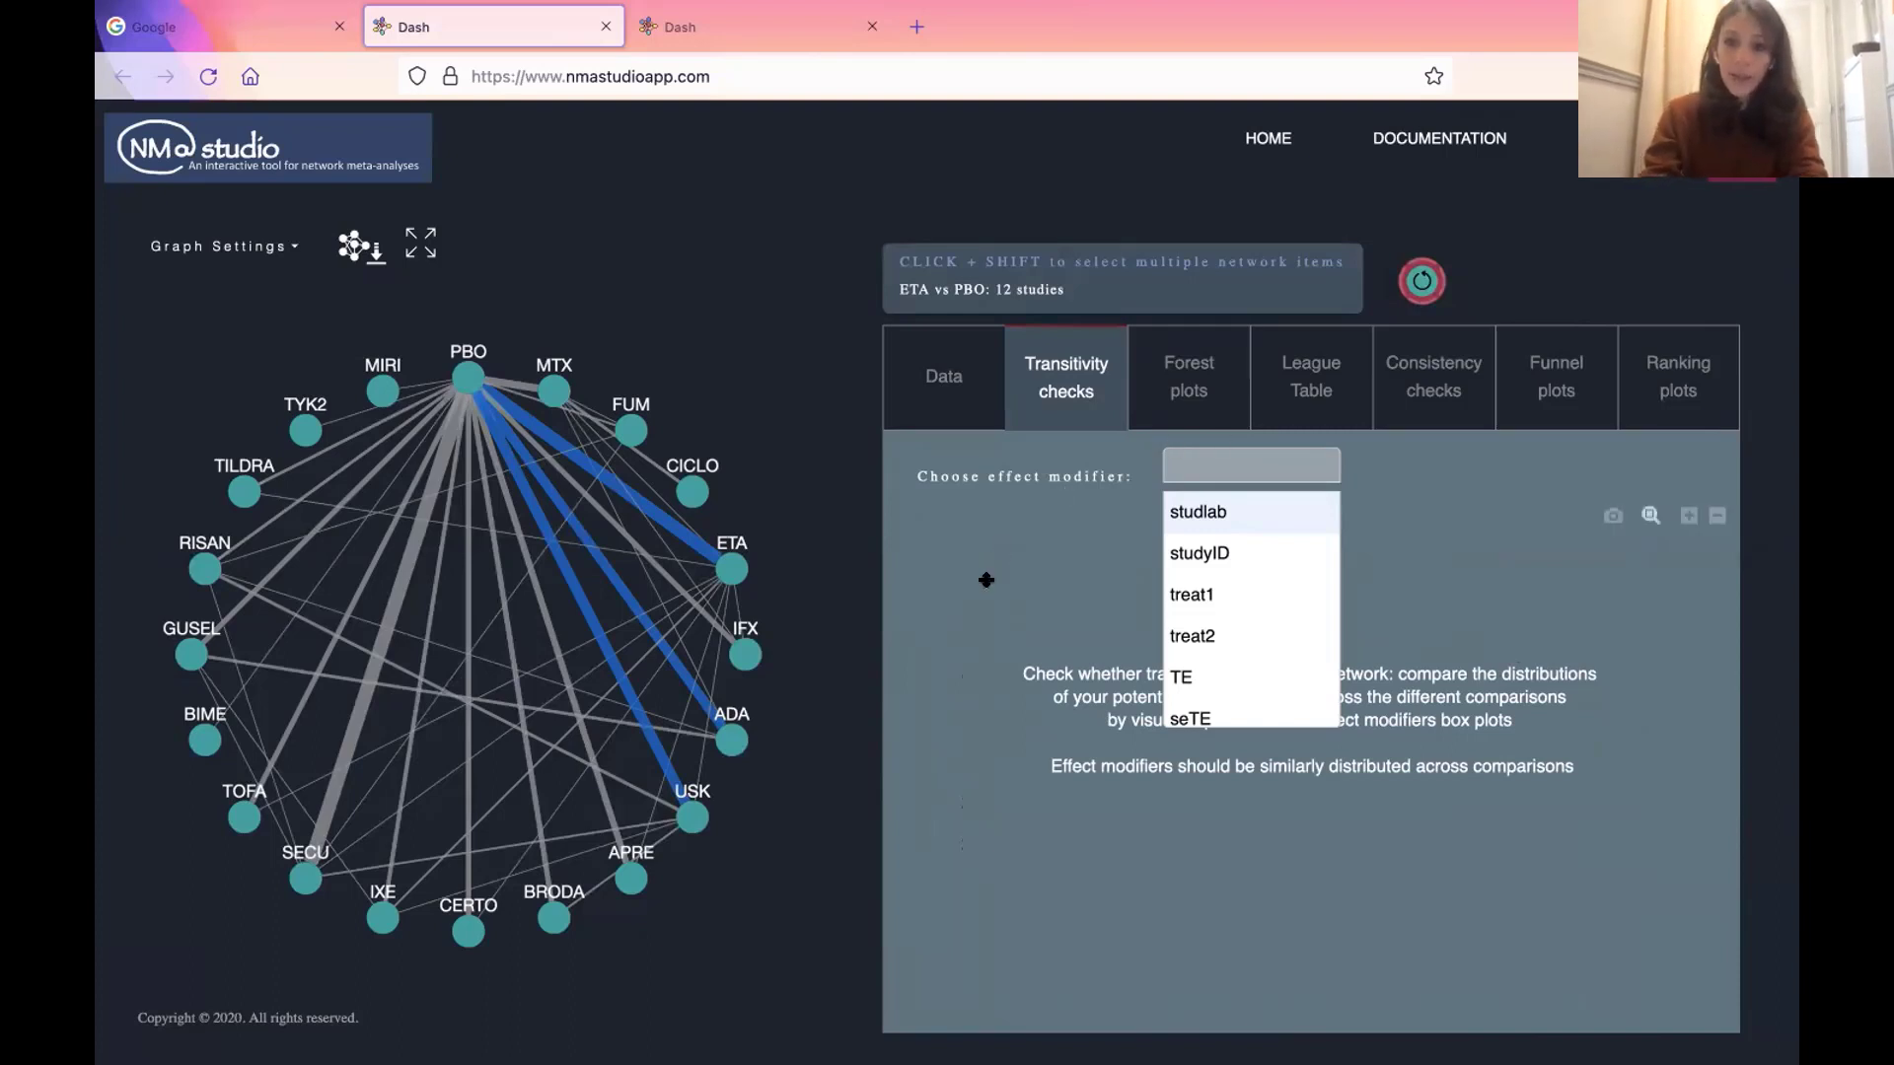
pyautogui.press('Escape')
pyautogui.click(637, 388)
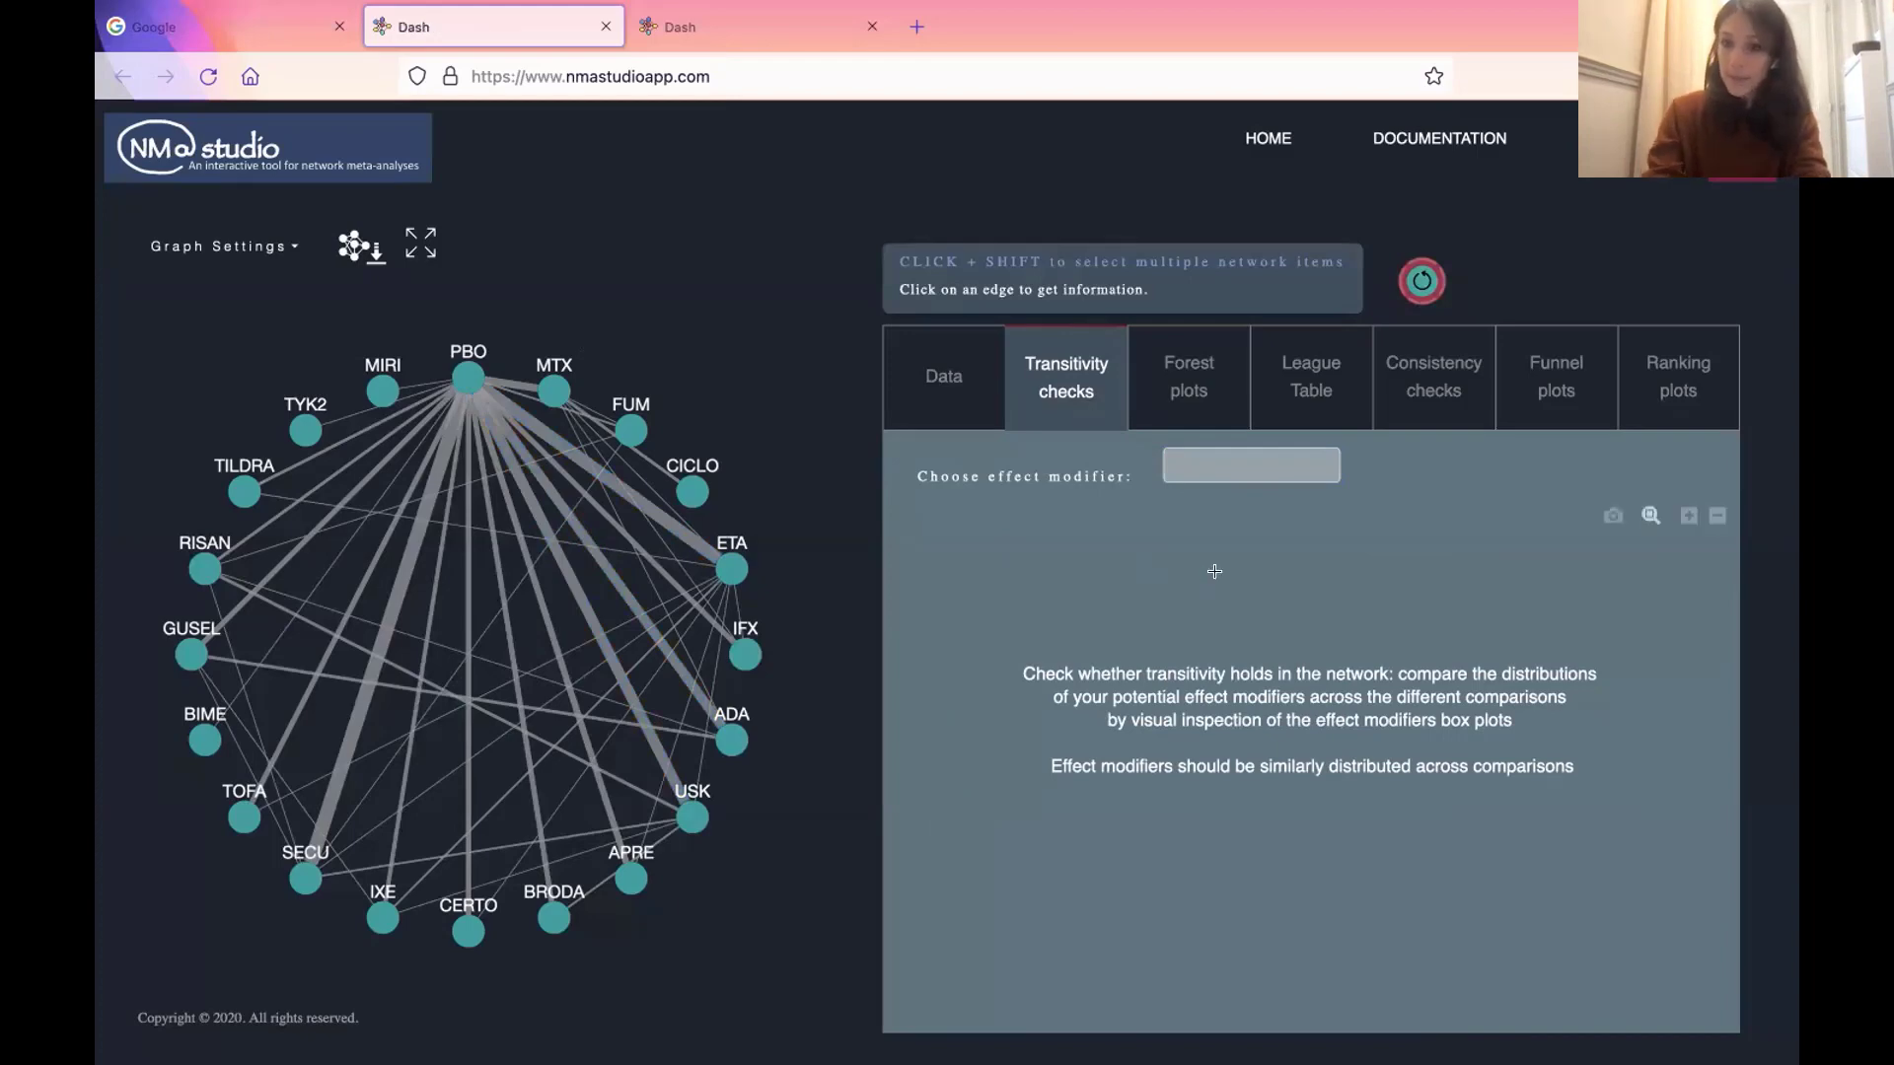
# - Show the NMA forest plot with PBO as the reference treatment, and examine the treatment effects and intervals
pyautogui.click(1187, 395)
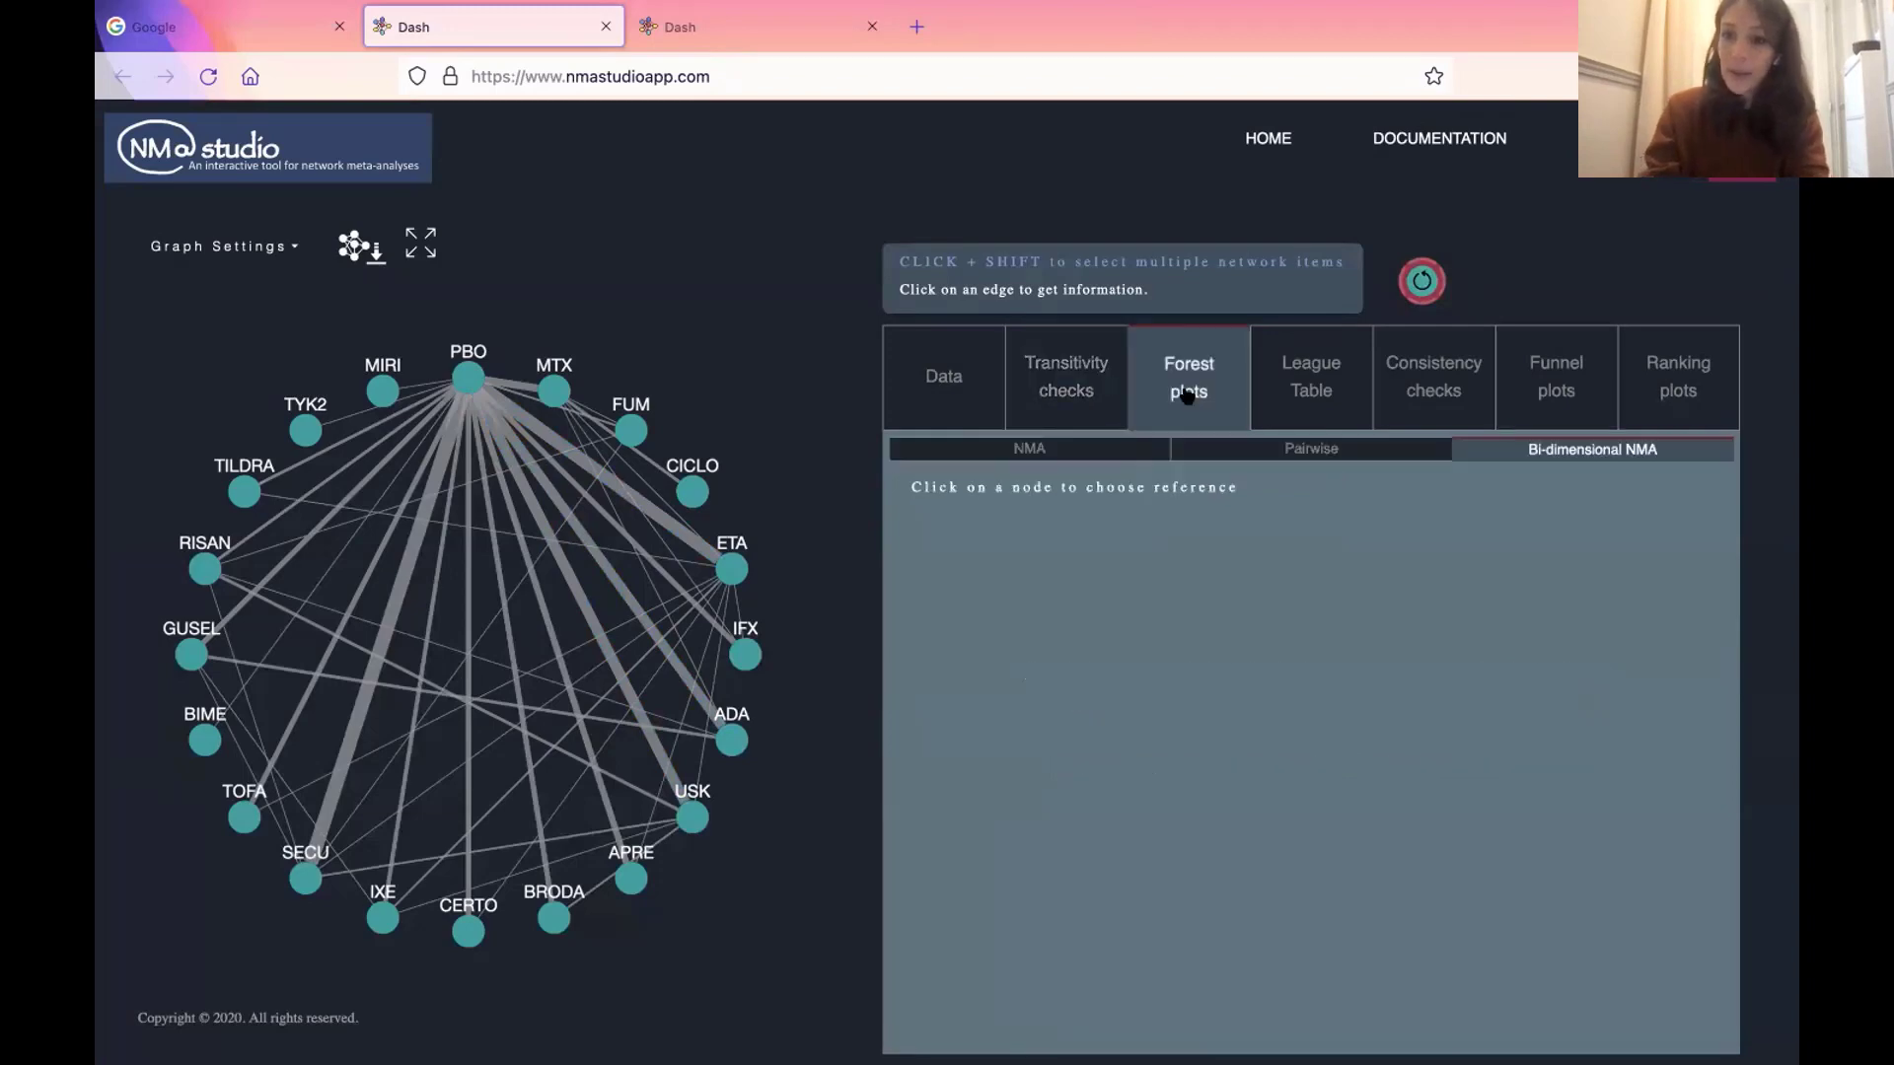
pyautogui.click(1084, 446)
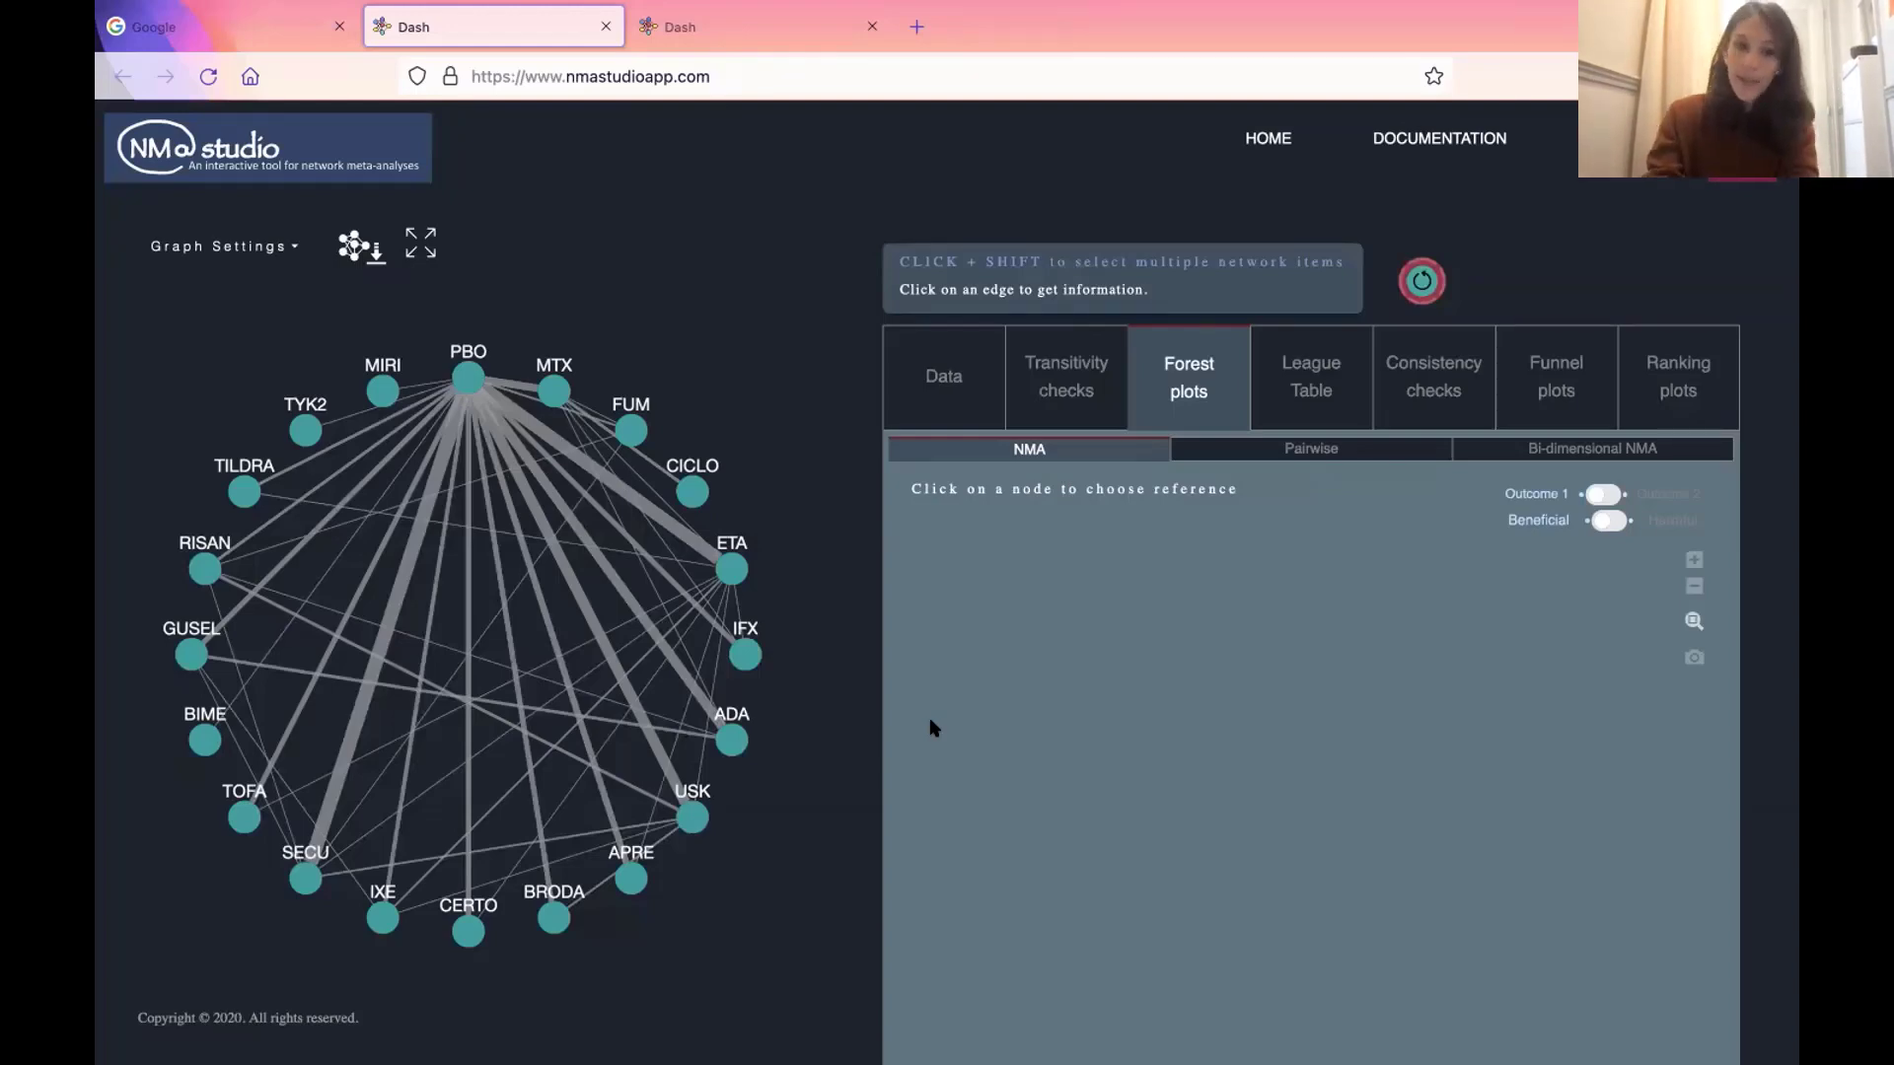
pyautogui.click(466, 380)
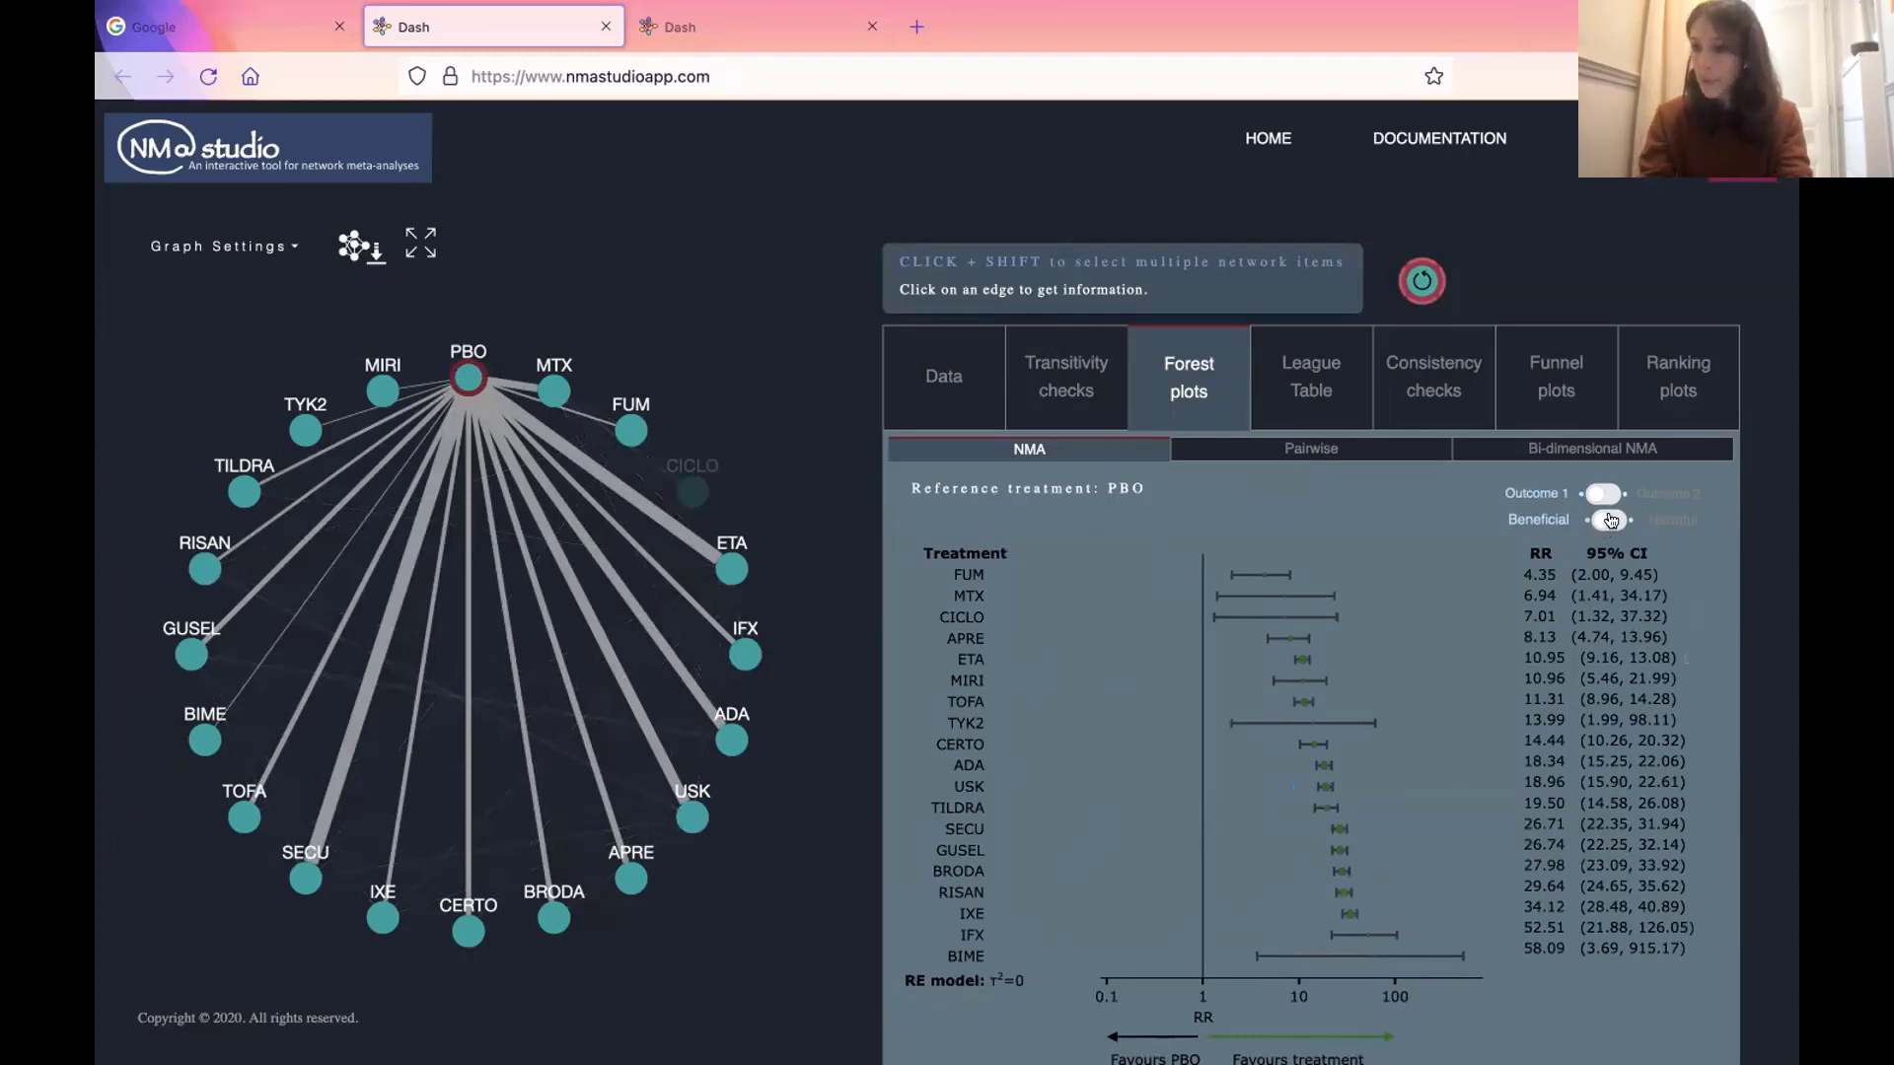
pyautogui.scroll(-1, 1677, 592)
pyautogui.moveTo(1289, 720)
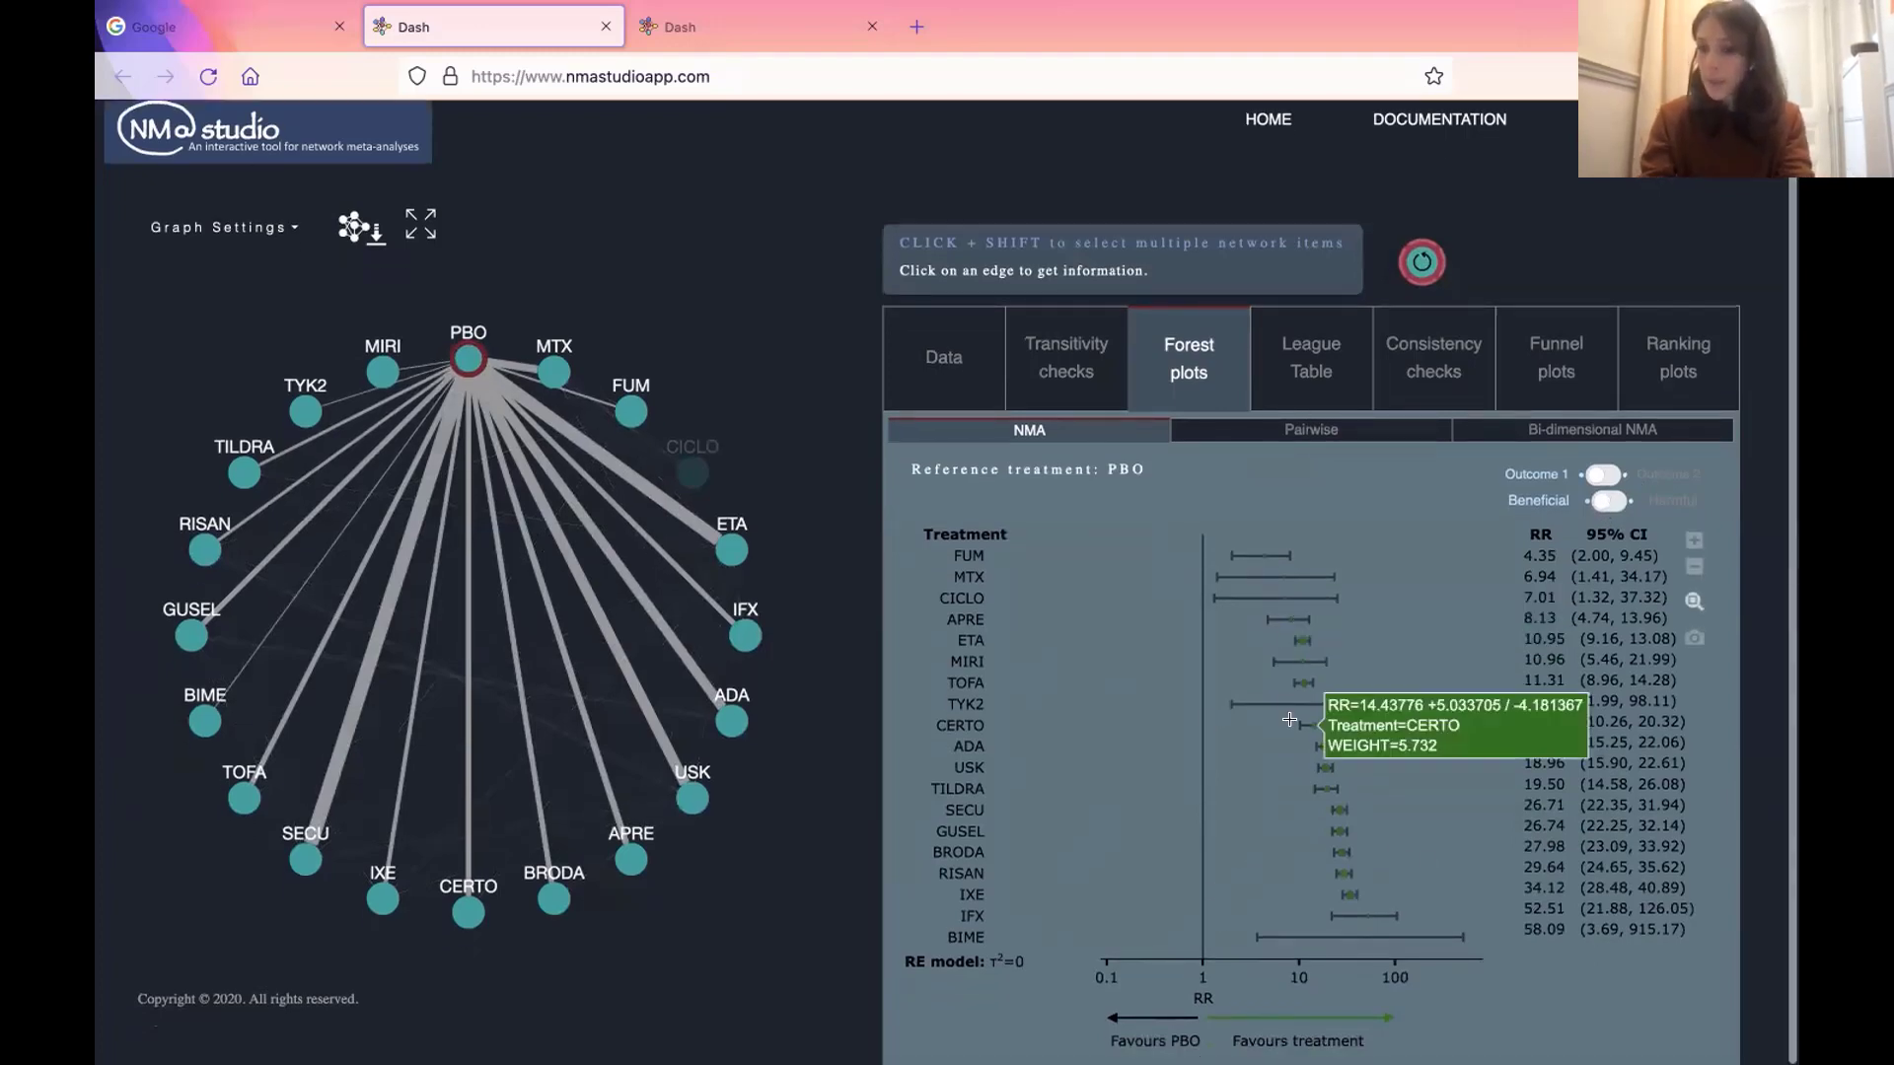
pyautogui.scroll(1, 1289, 720)
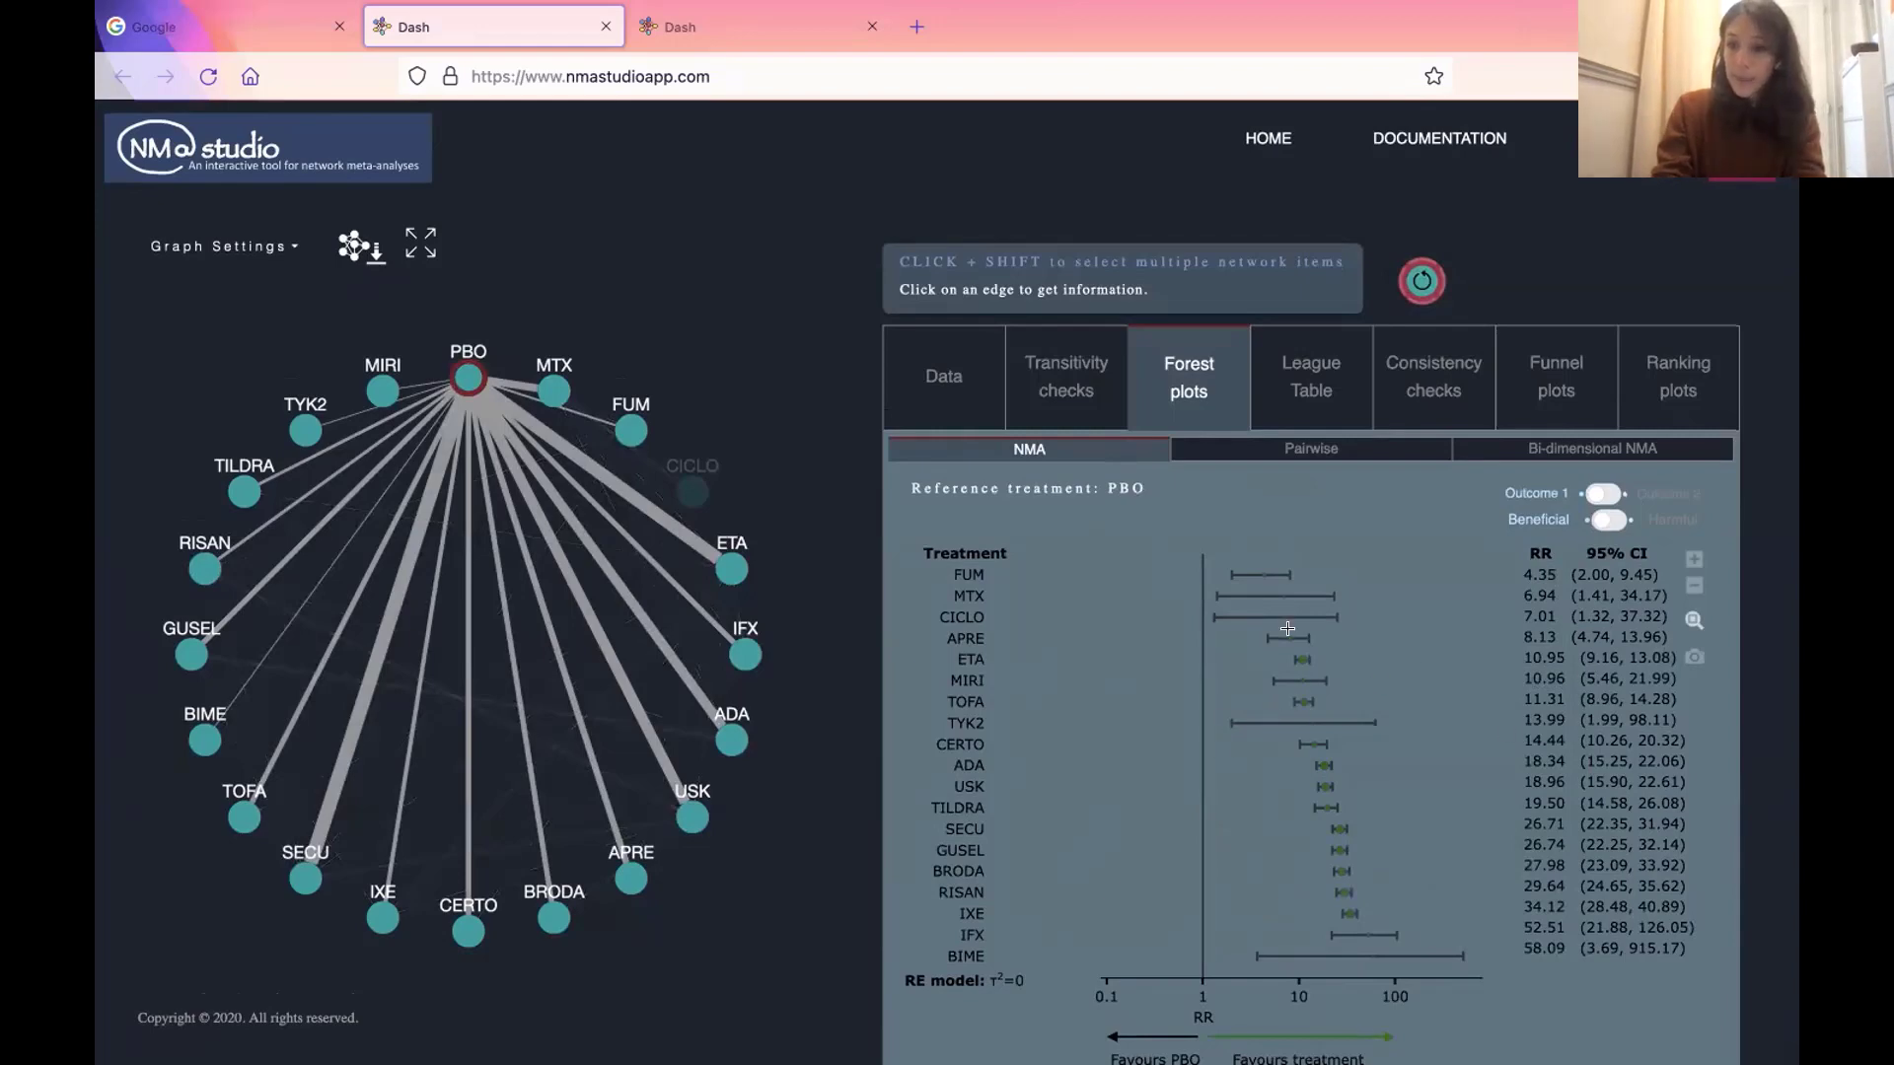
pyautogui.moveTo(1274, 618)
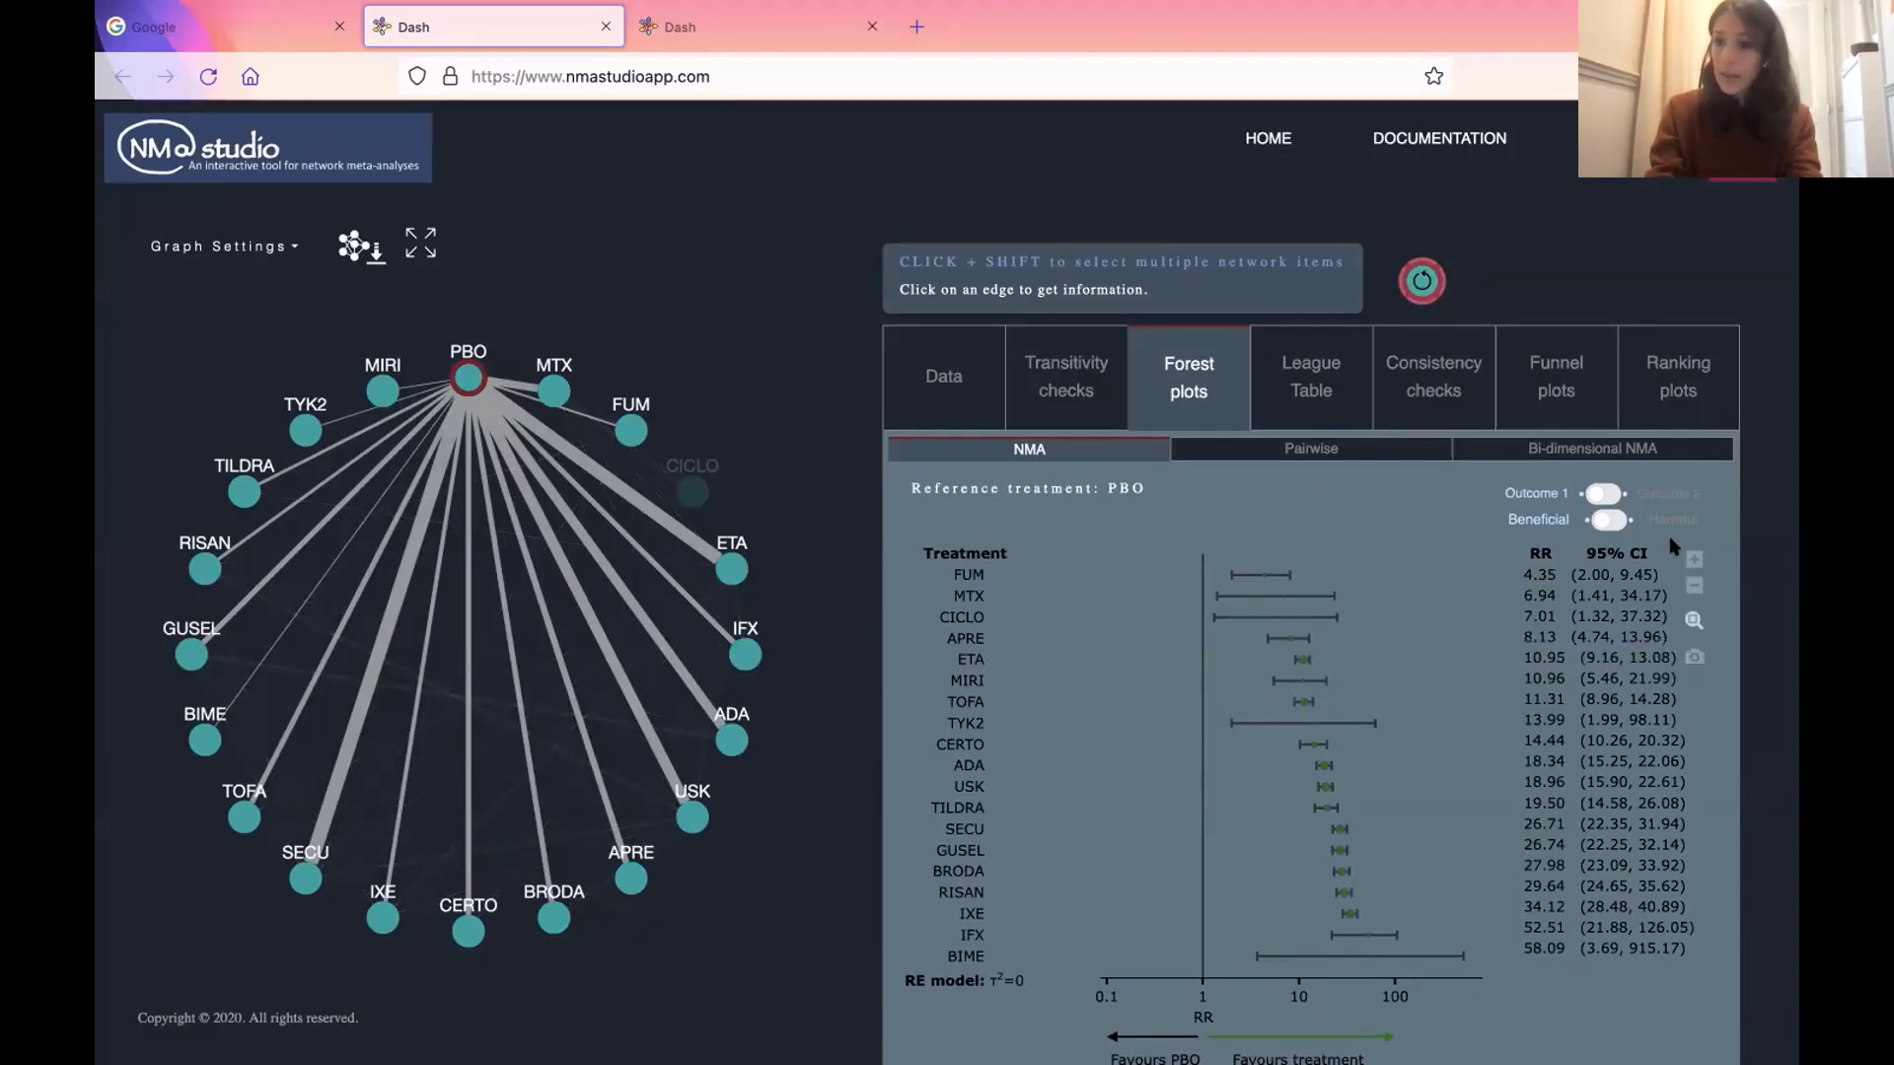
# - View the PBO forest plot for Outcome 2 with the Harmful direction, and return to Outcome 1 with no reference treatment selected
pyautogui.click(1605, 495)
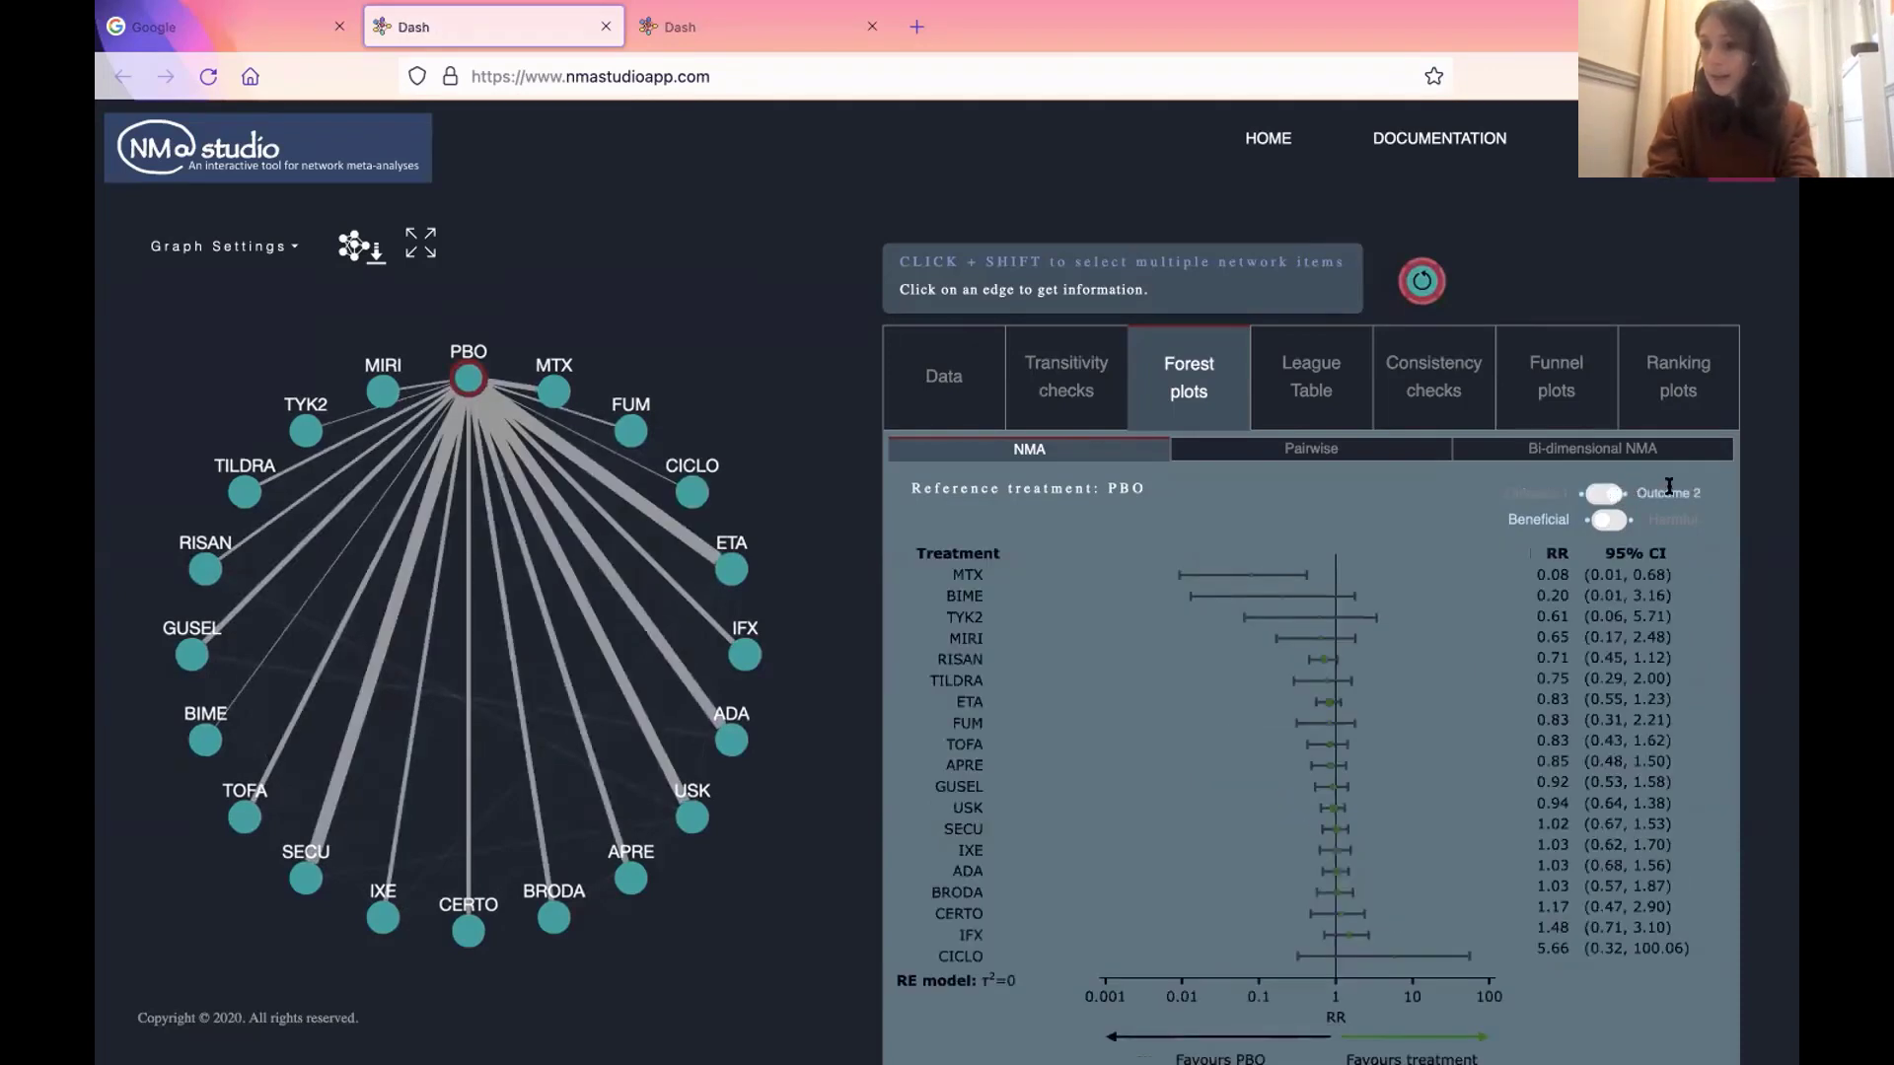
pyautogui.click(1609, 520)
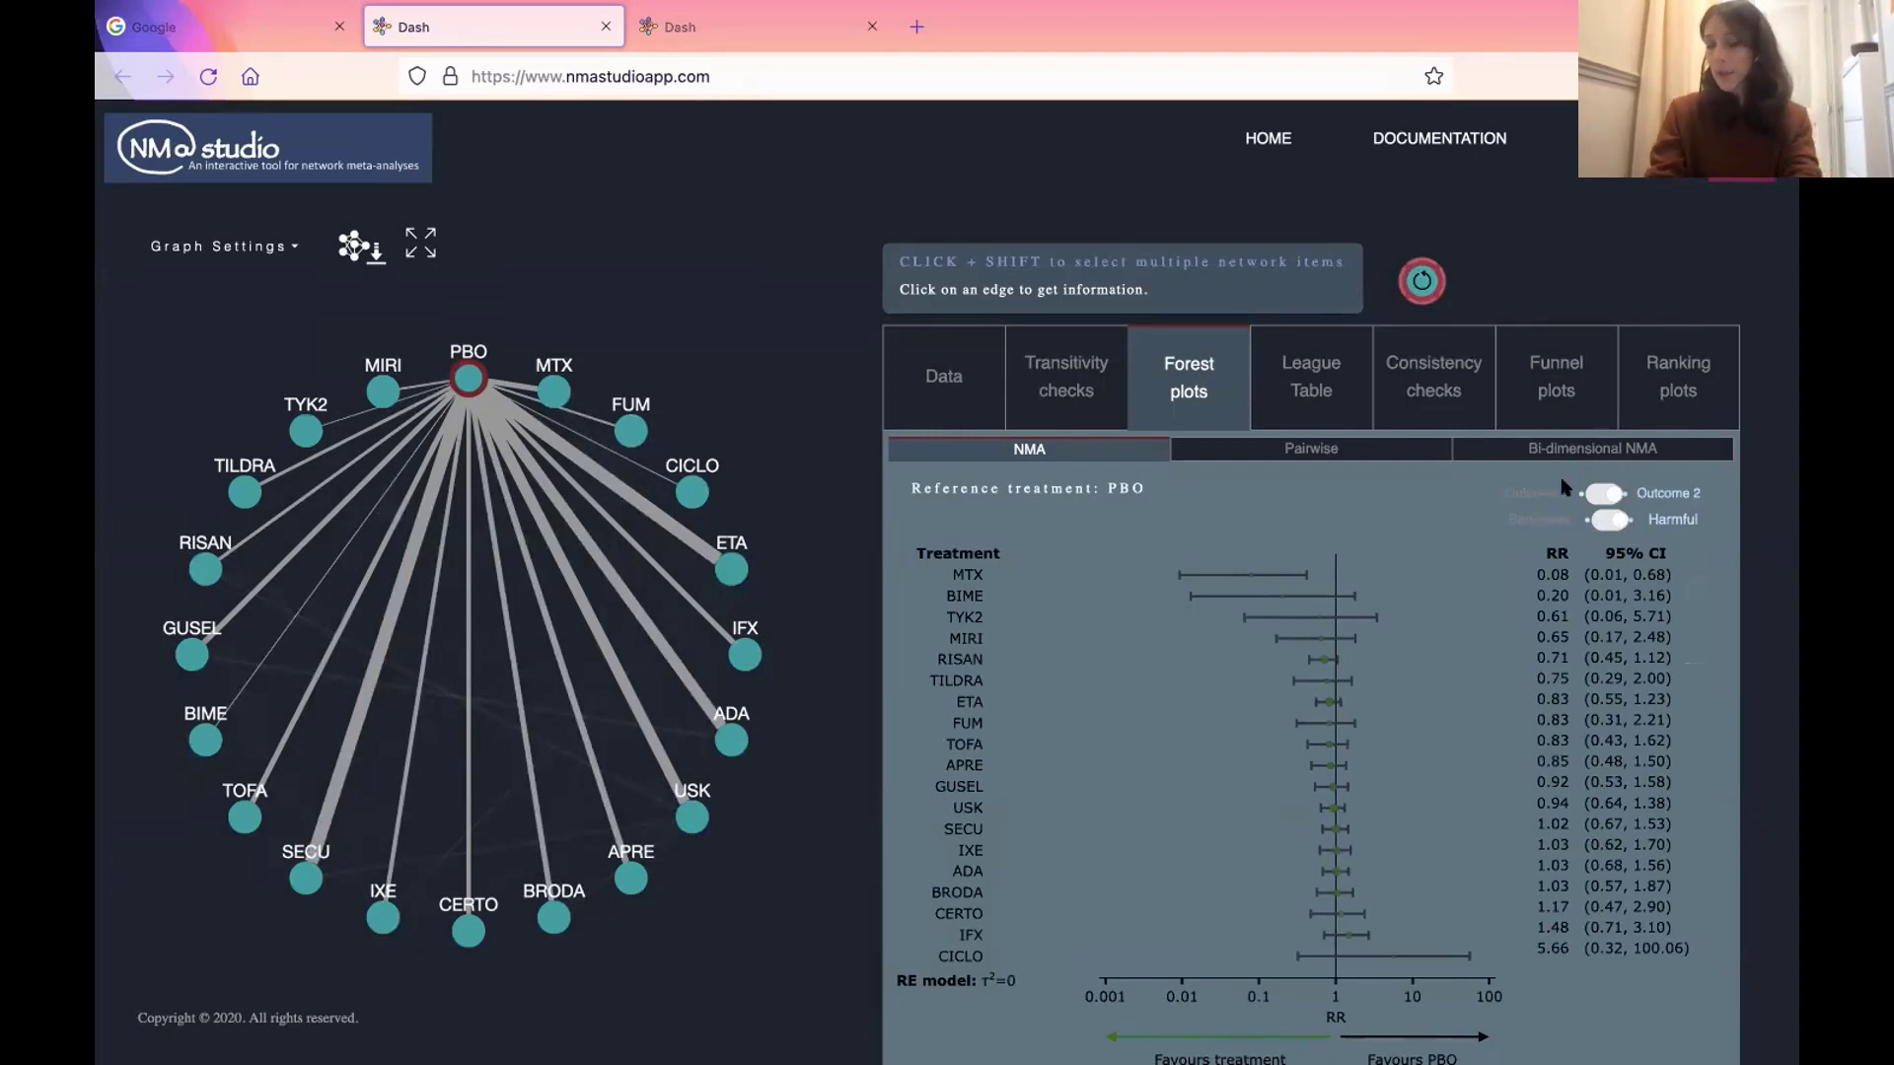
pyautogui.click(511, 298)
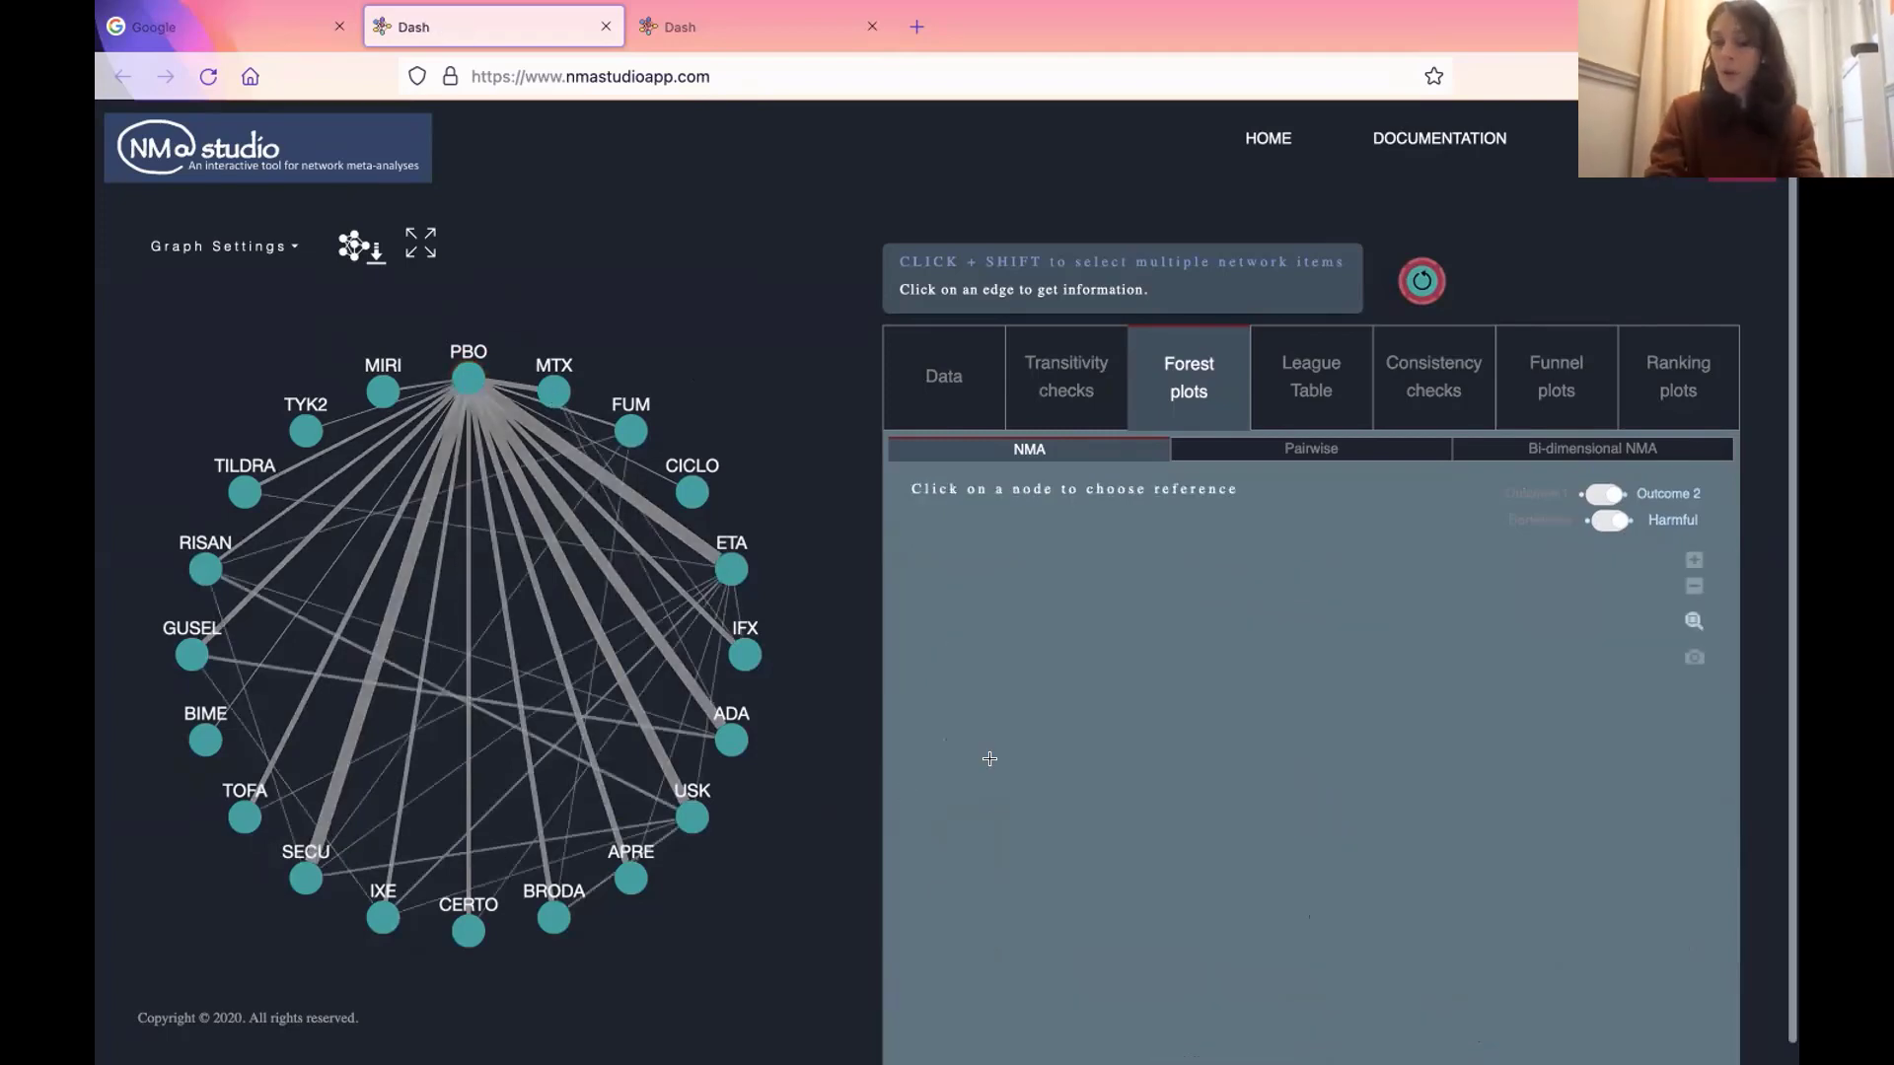
pyautogui.click(1600, 494)
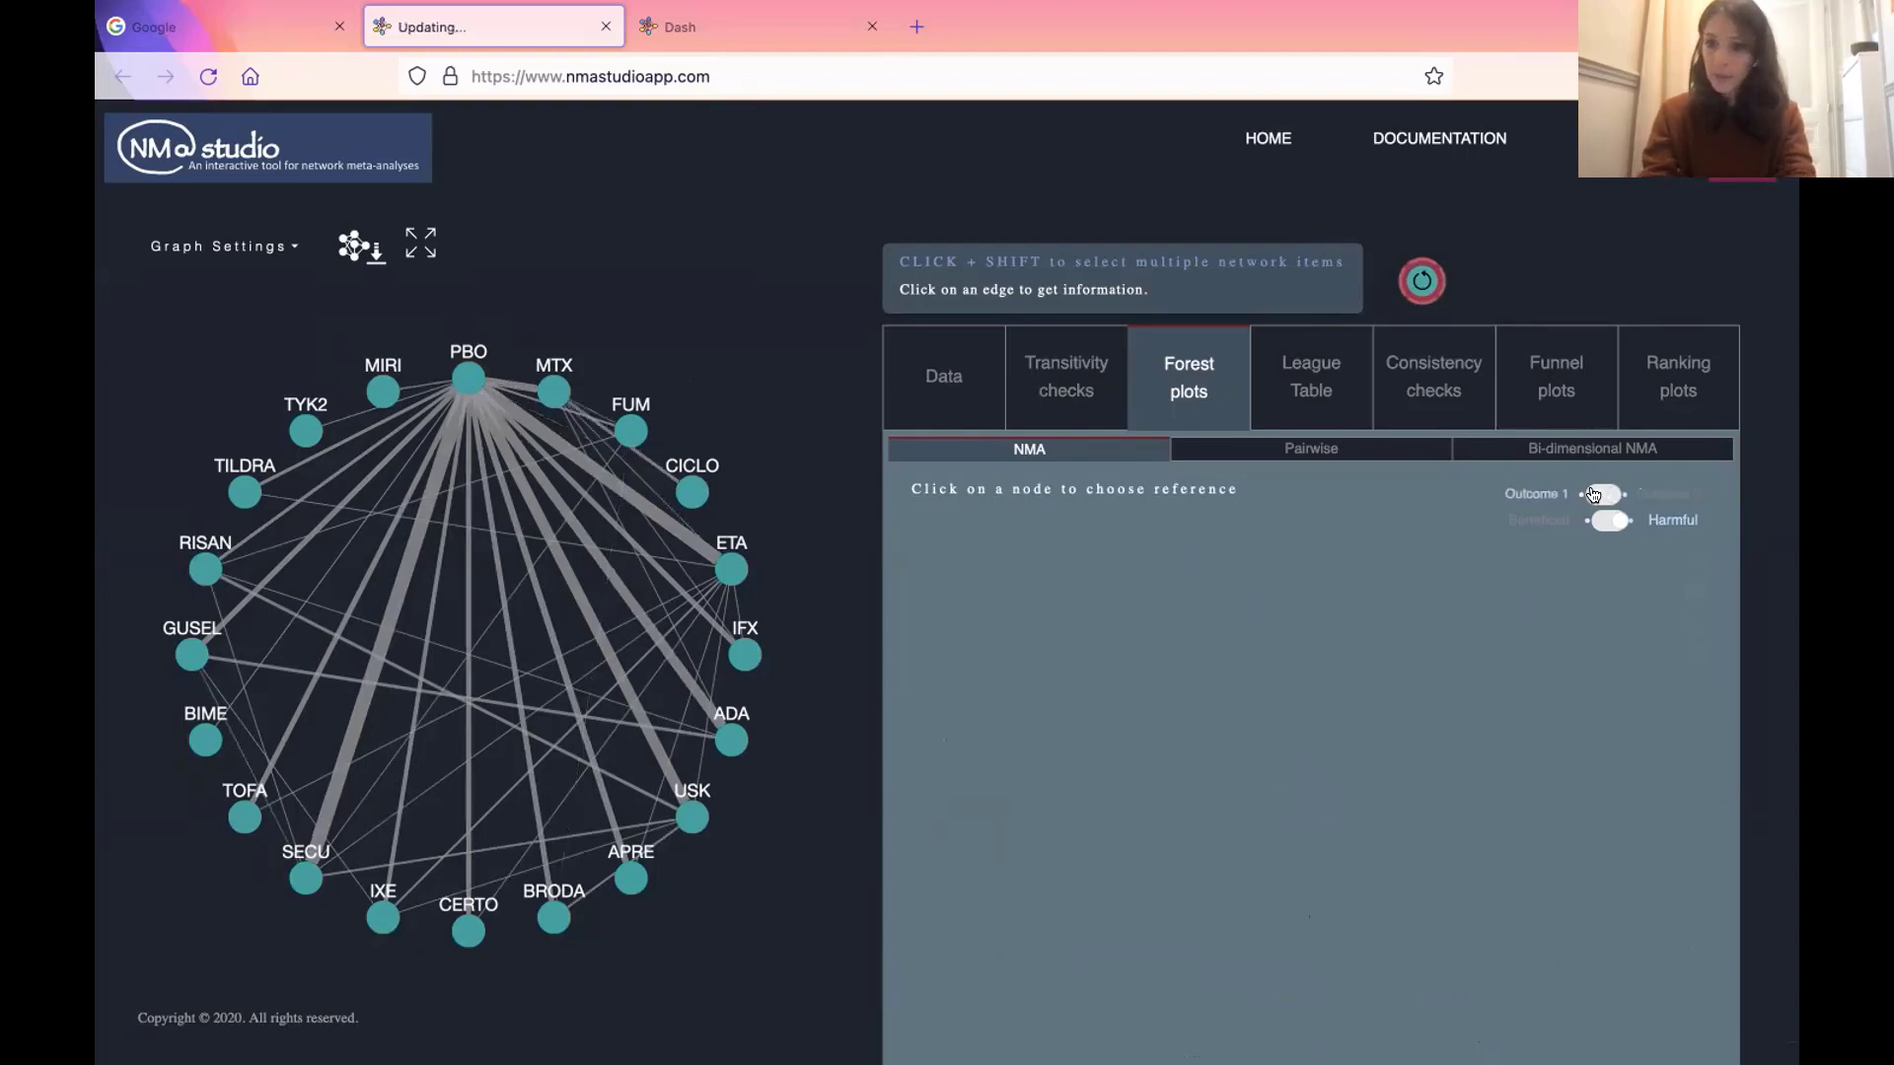
# - Show the pairwise forest plot for ETA vs PBO, centre the Study heading above the study names, and deselect the comparison
pyautogui.click(1236, 446)
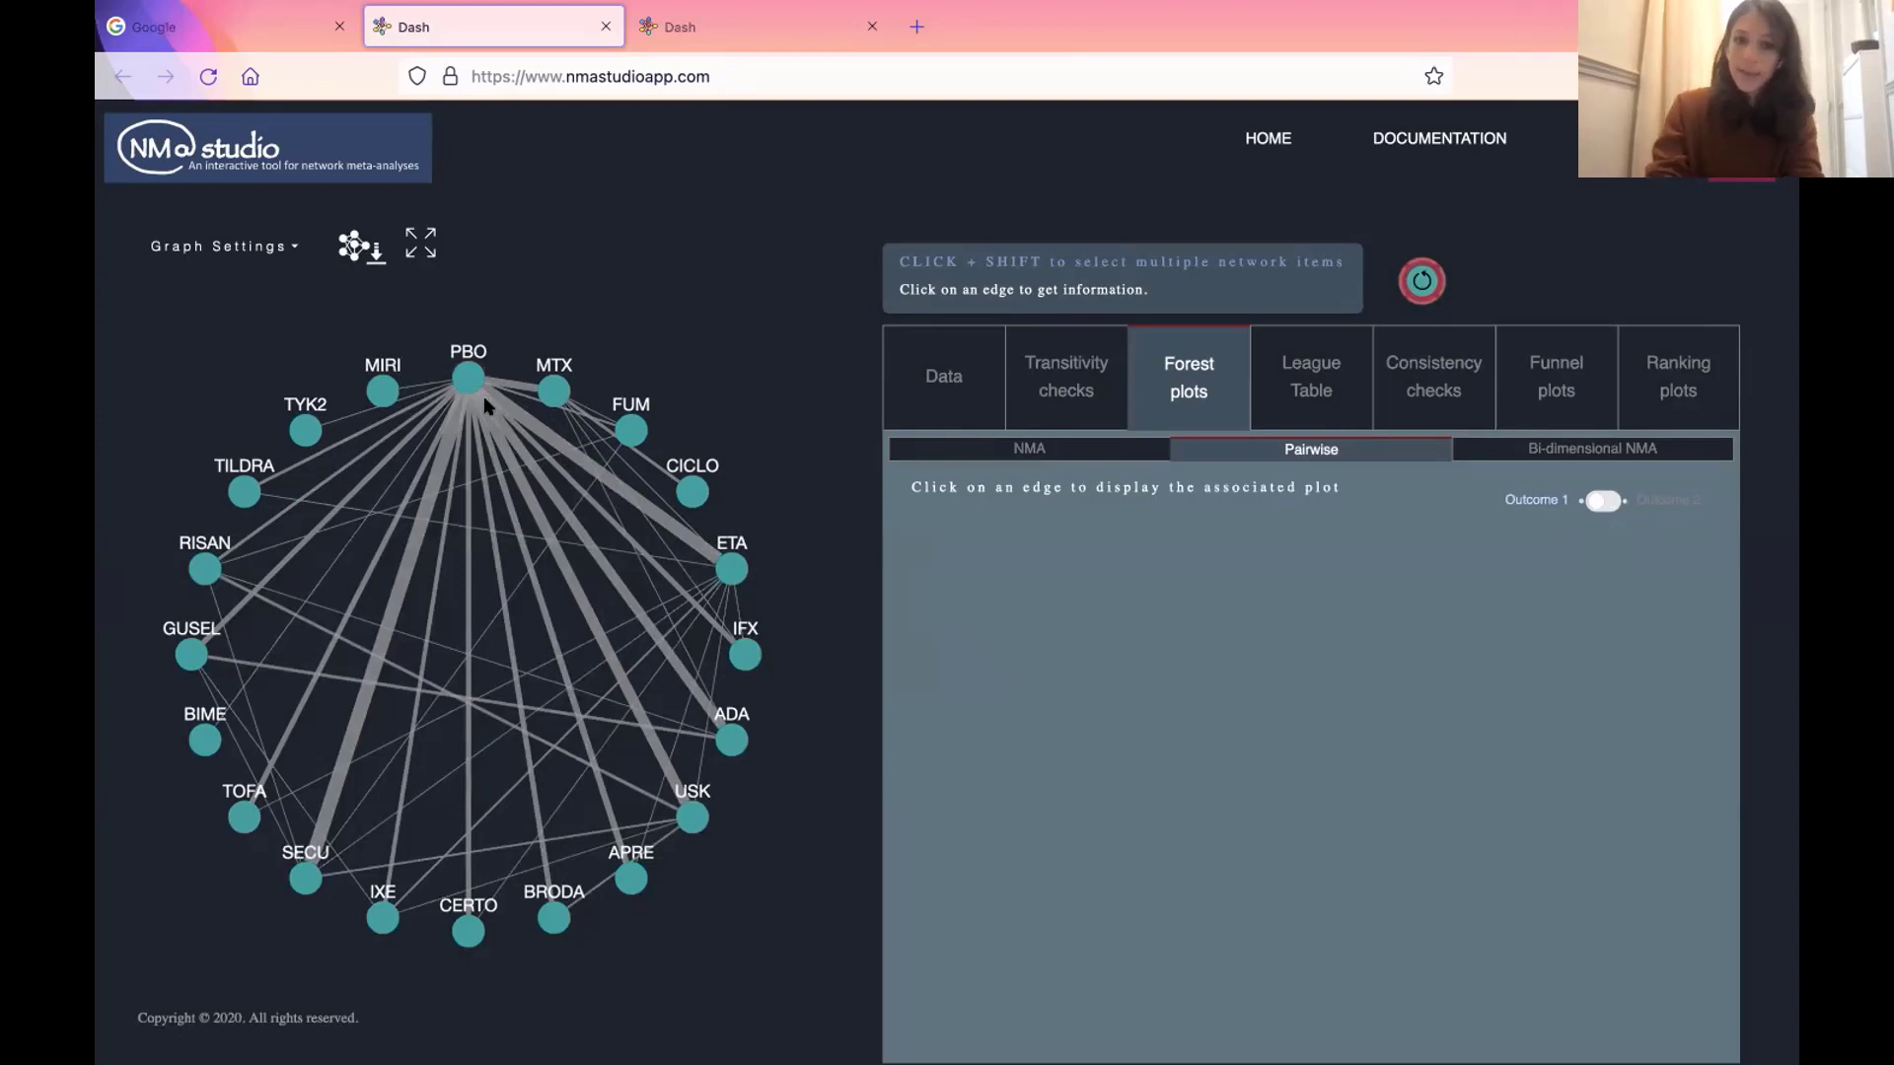
pyautogui.click(555, 444)
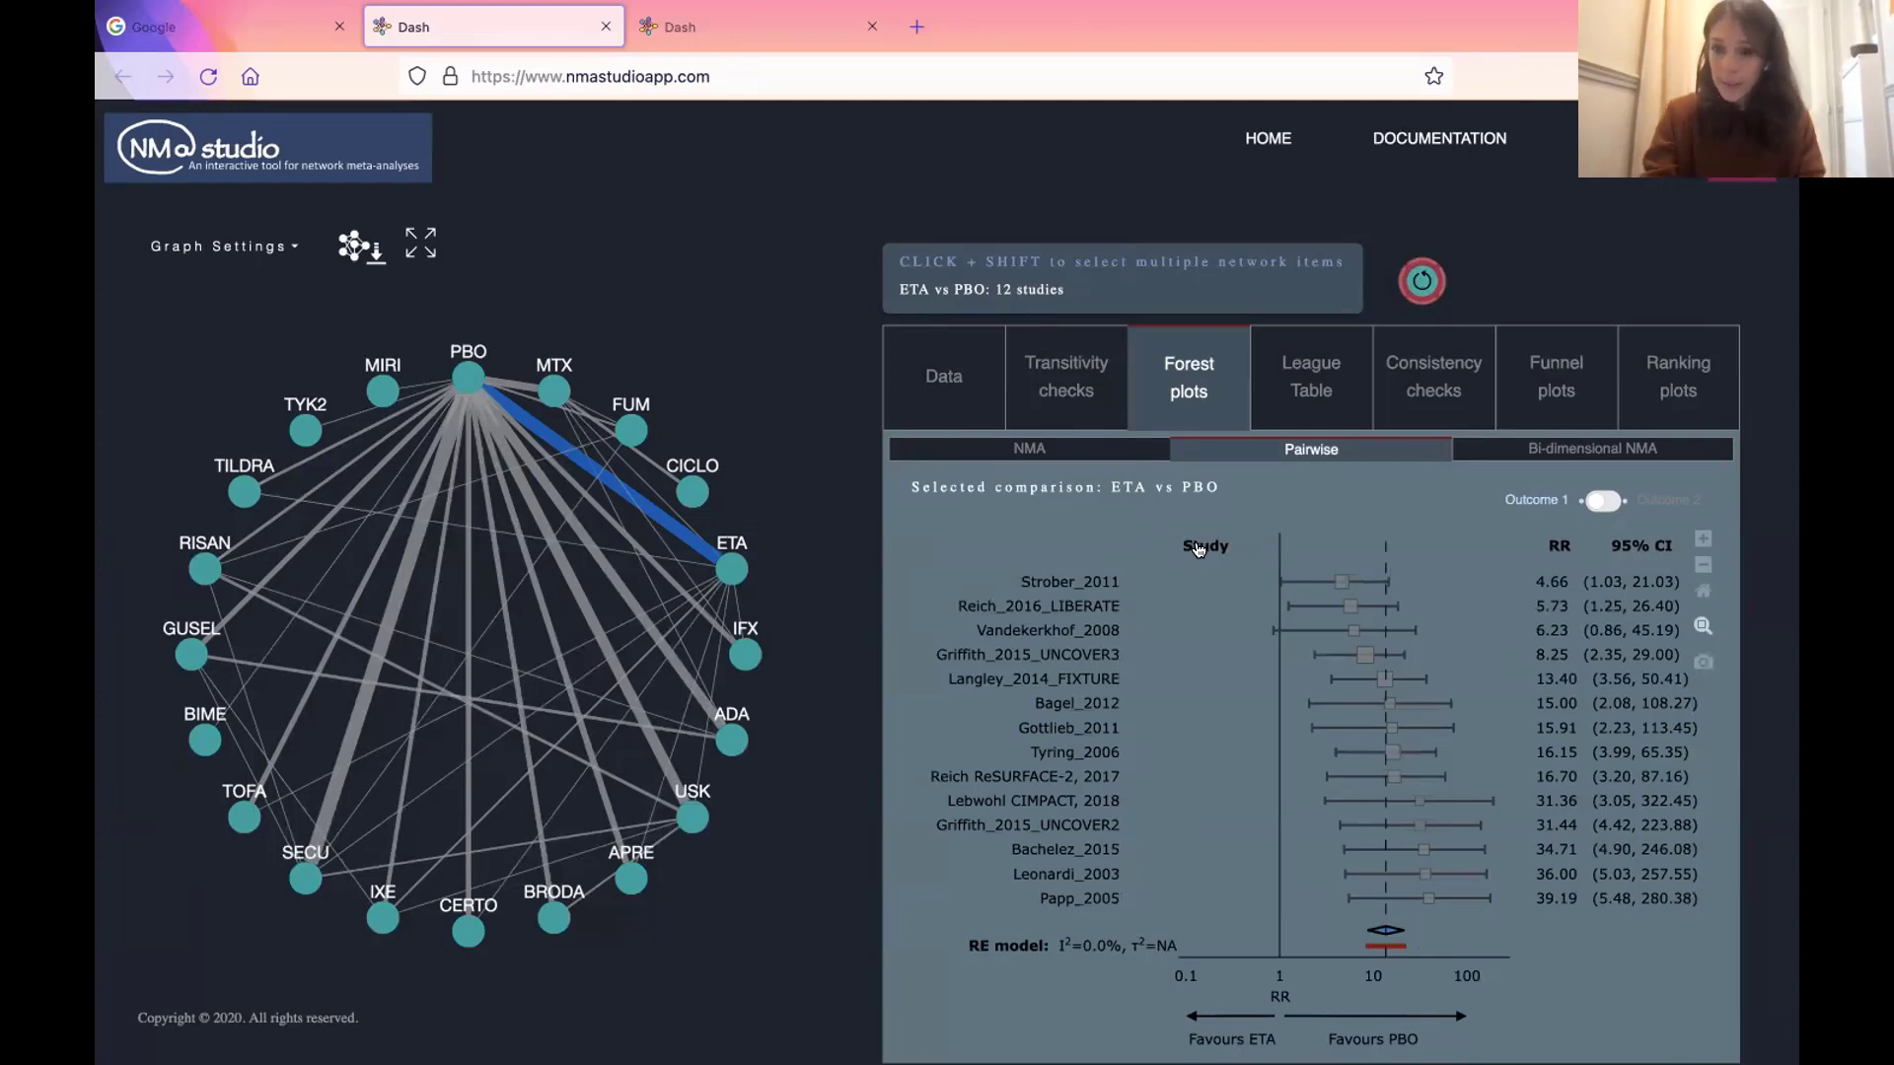
pyautogui.moveTo(1199, 549); pyautogui.dragTo(1067, 554)
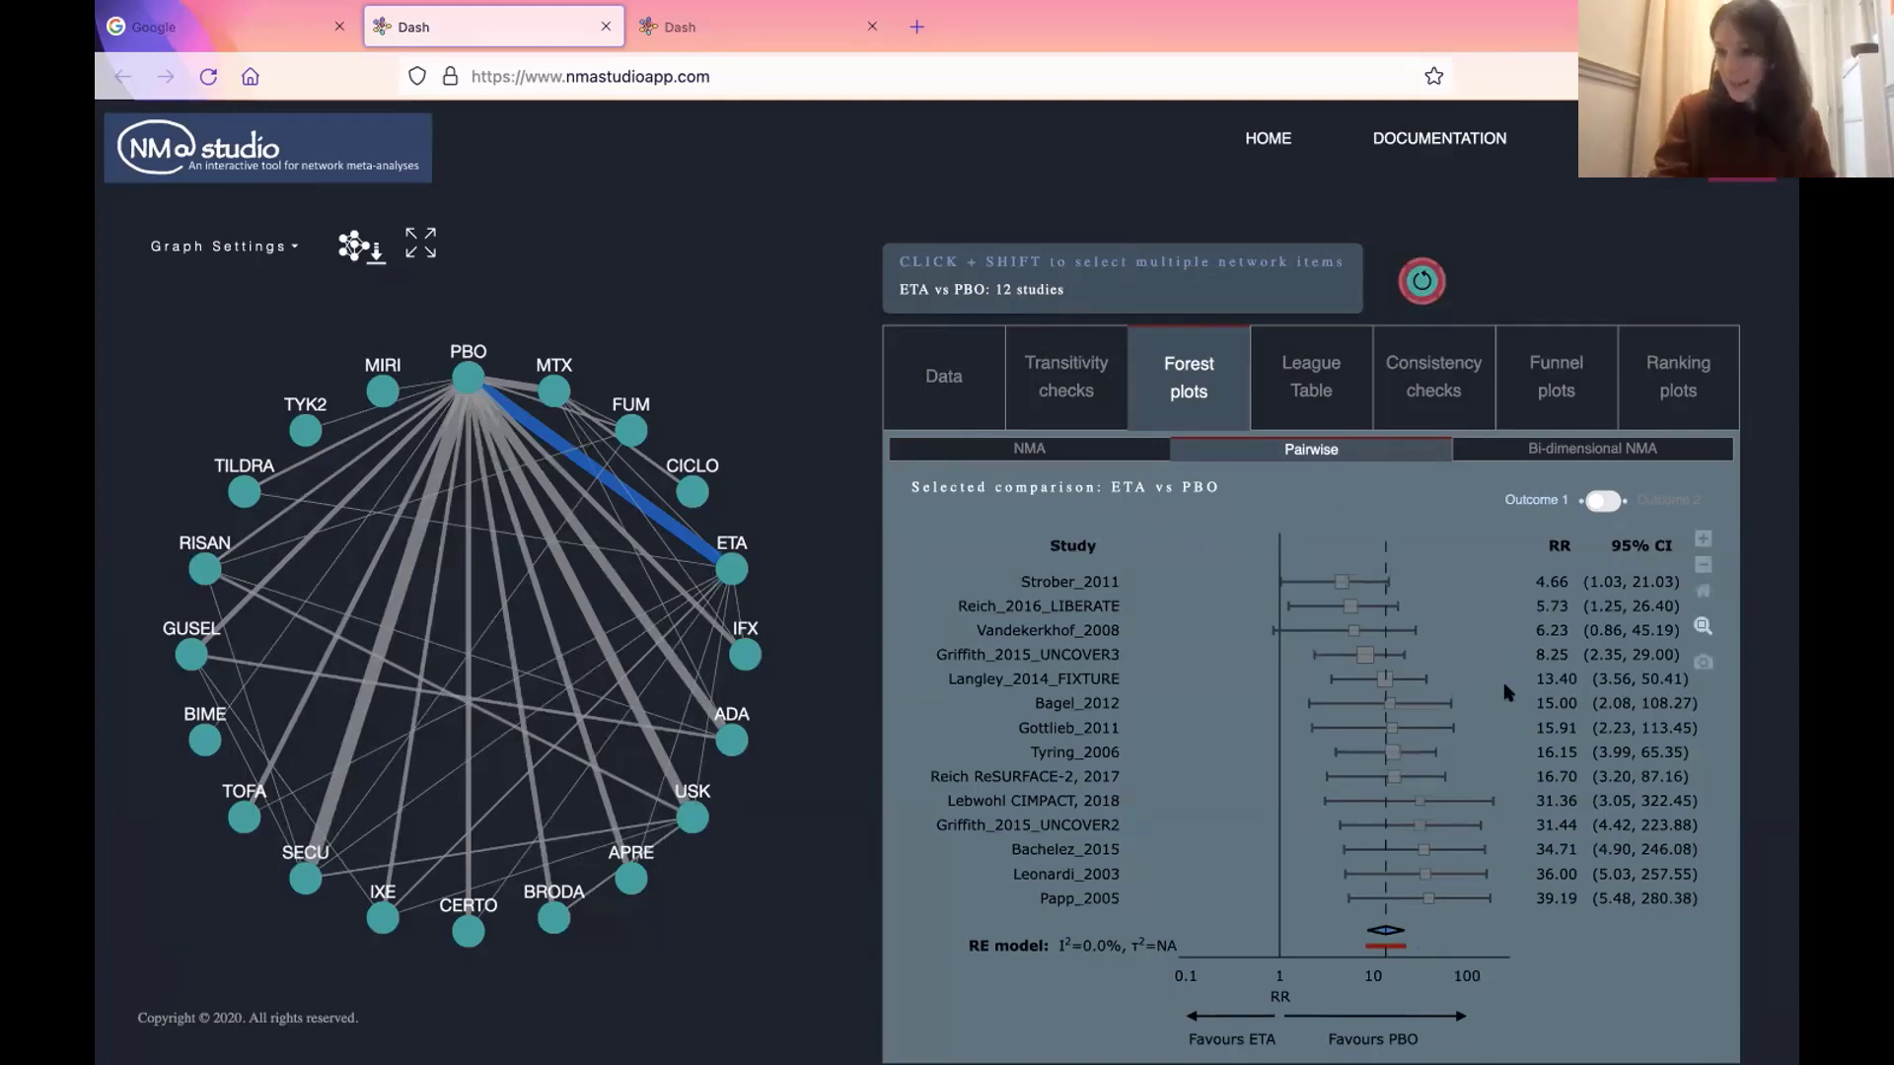
pyautogui.click(696, 401)
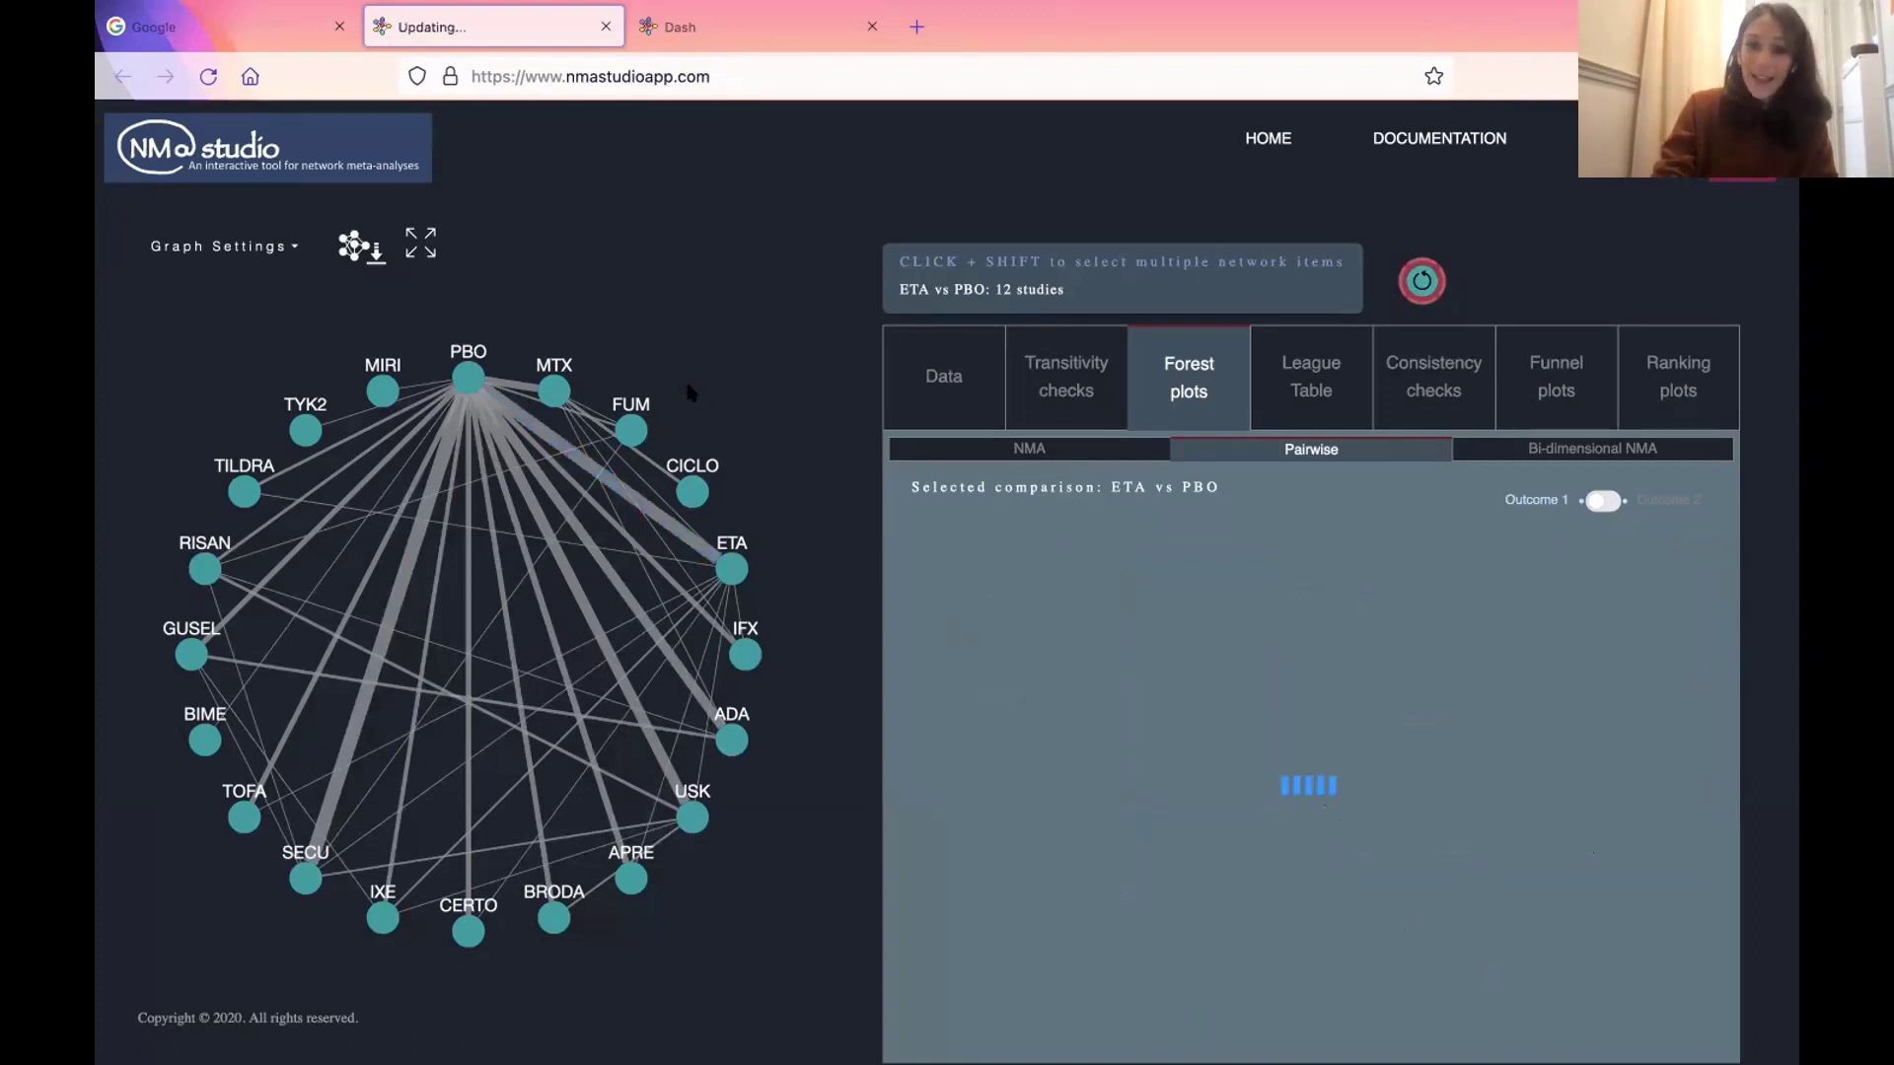
# - Show the bi-dimensional NMA forest plot with PBO as the reference treatment, and inspect individual treatments' values on both outcomes
pyautogui.click(1548, 452)
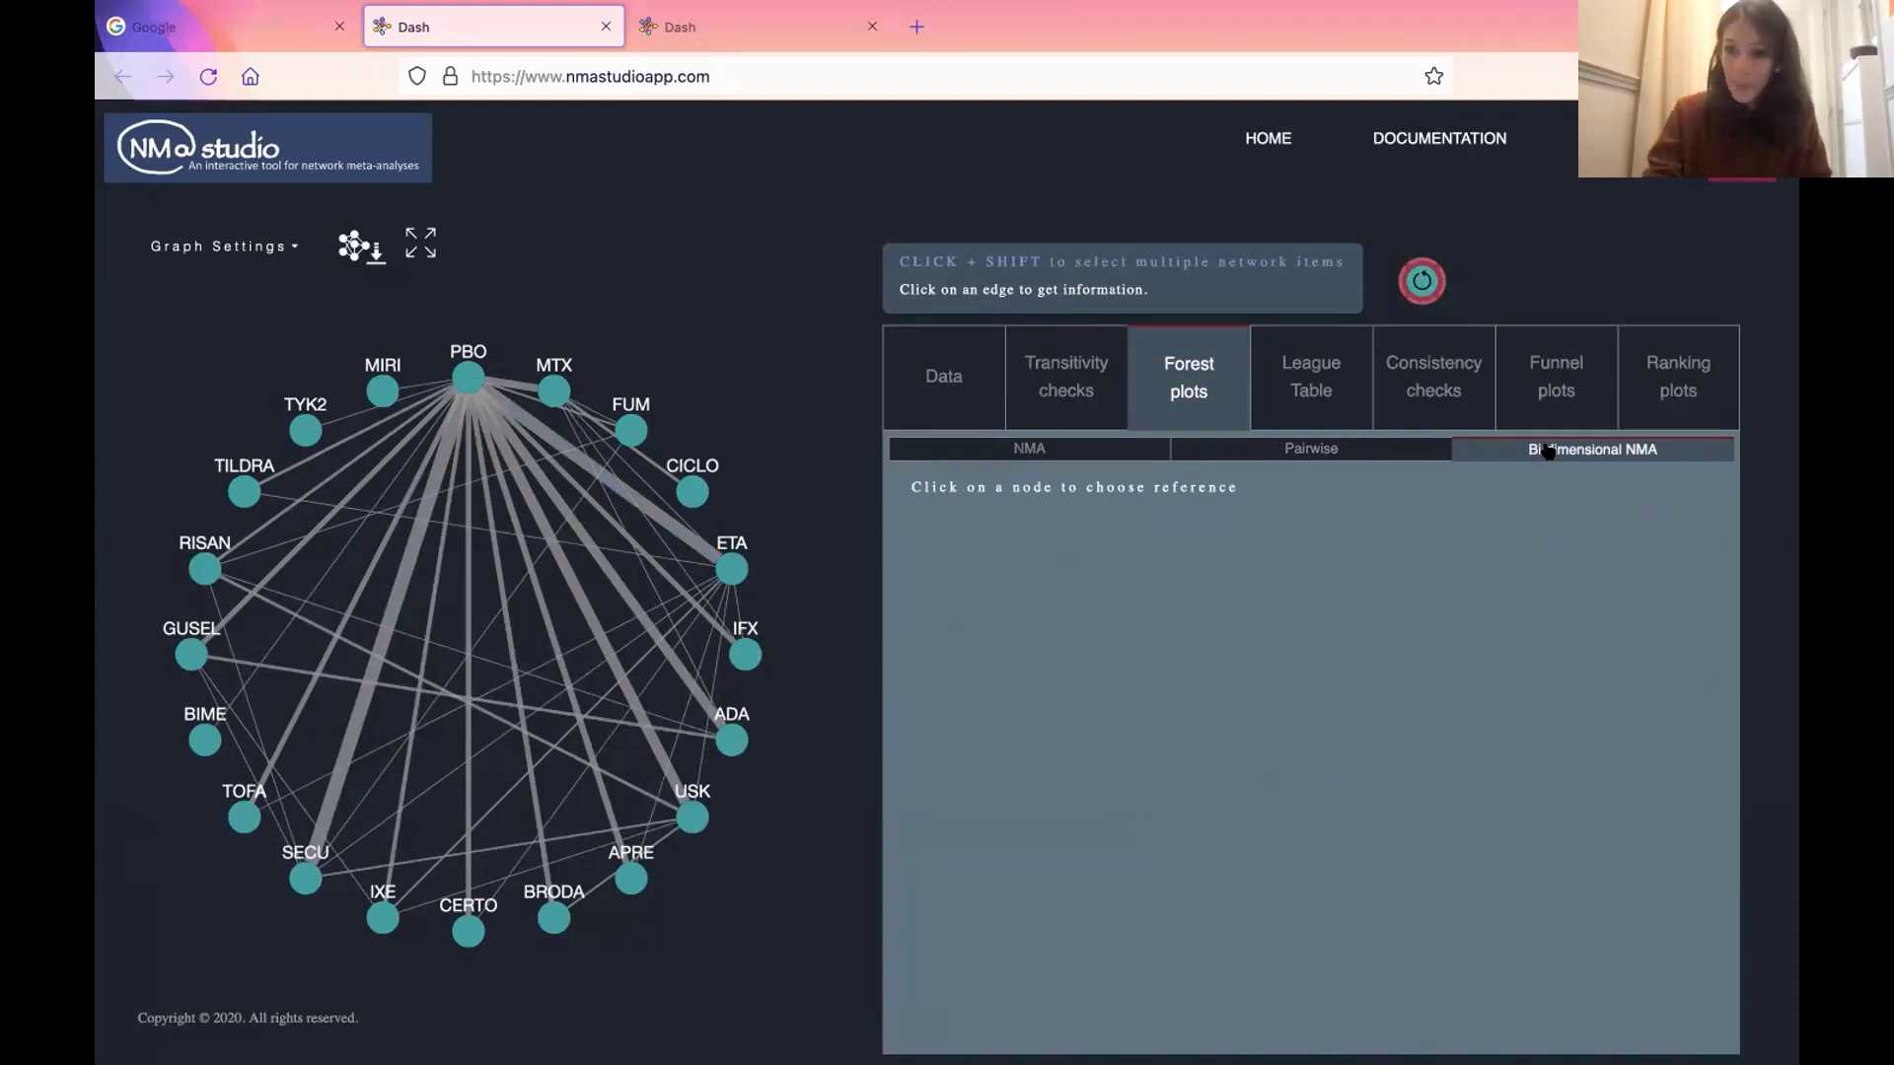
pyautogui.click(453, 372)
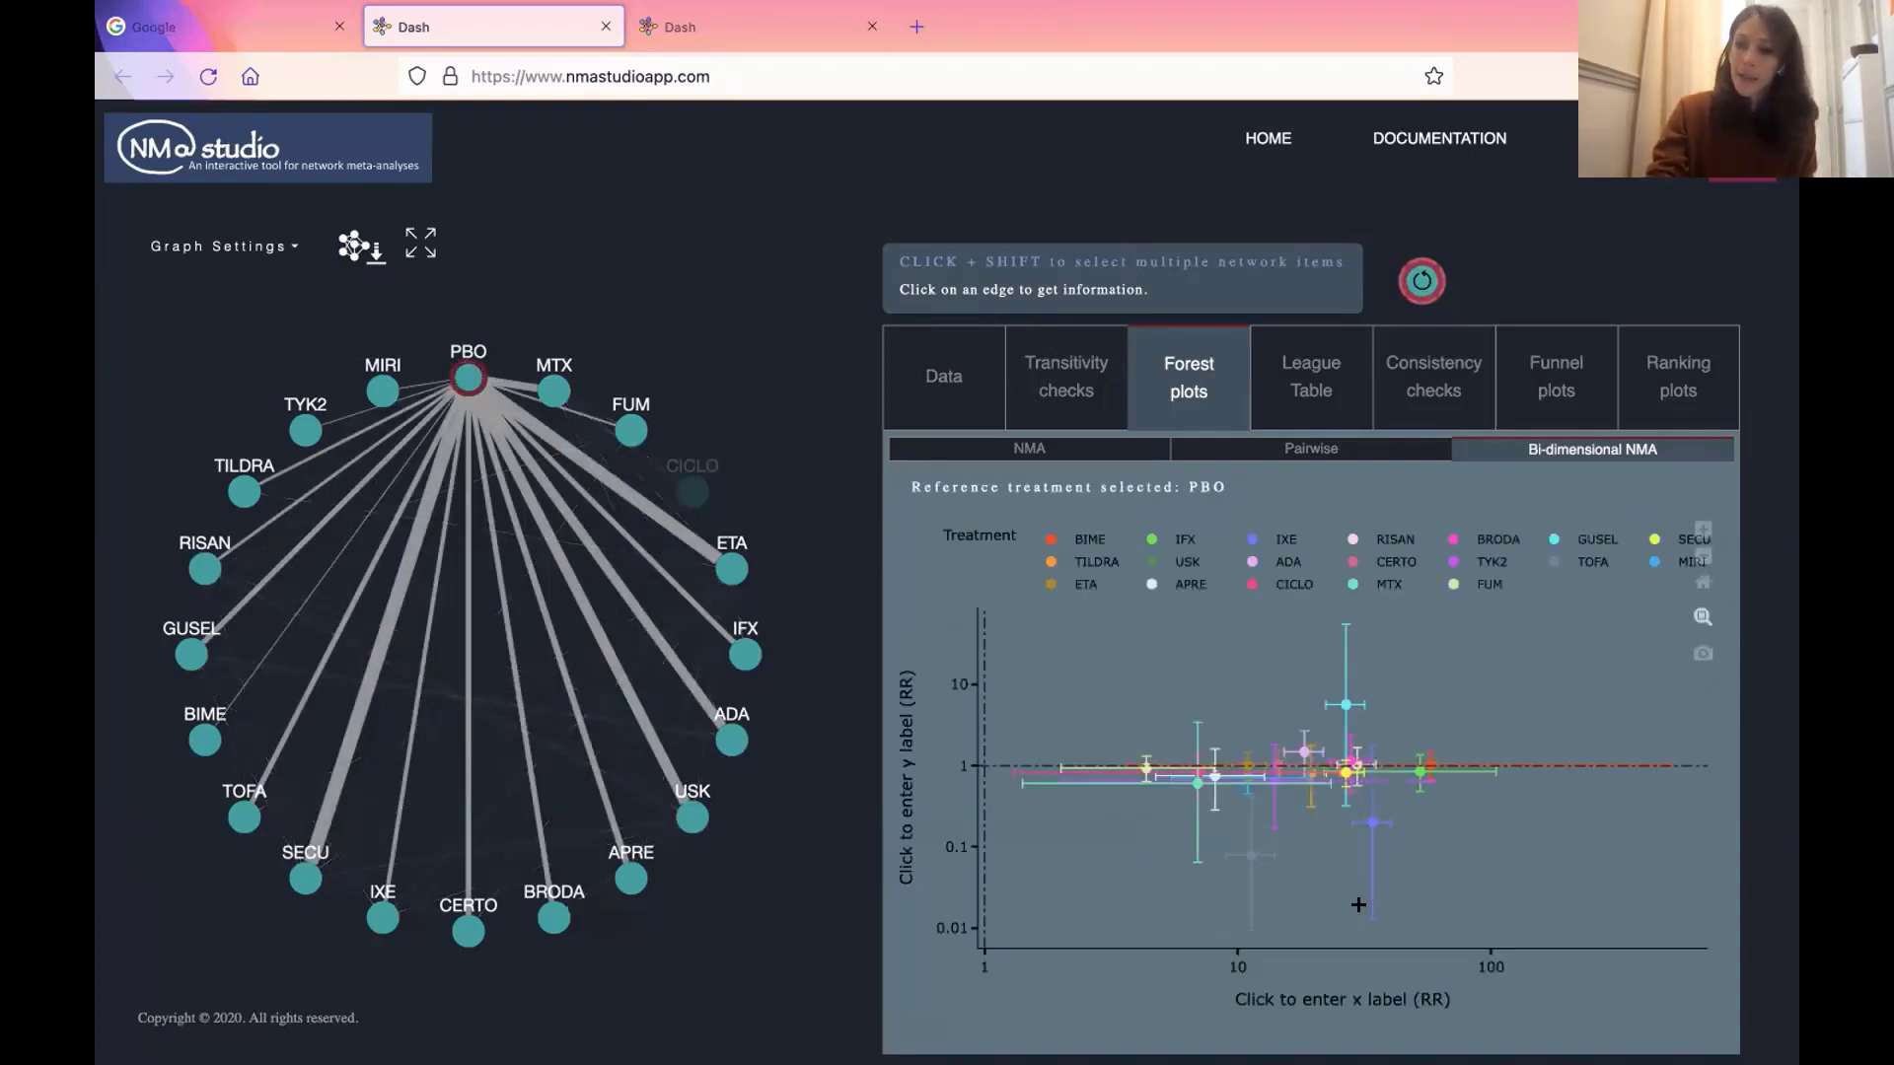
pyautogui.moveTo(1299, 739)
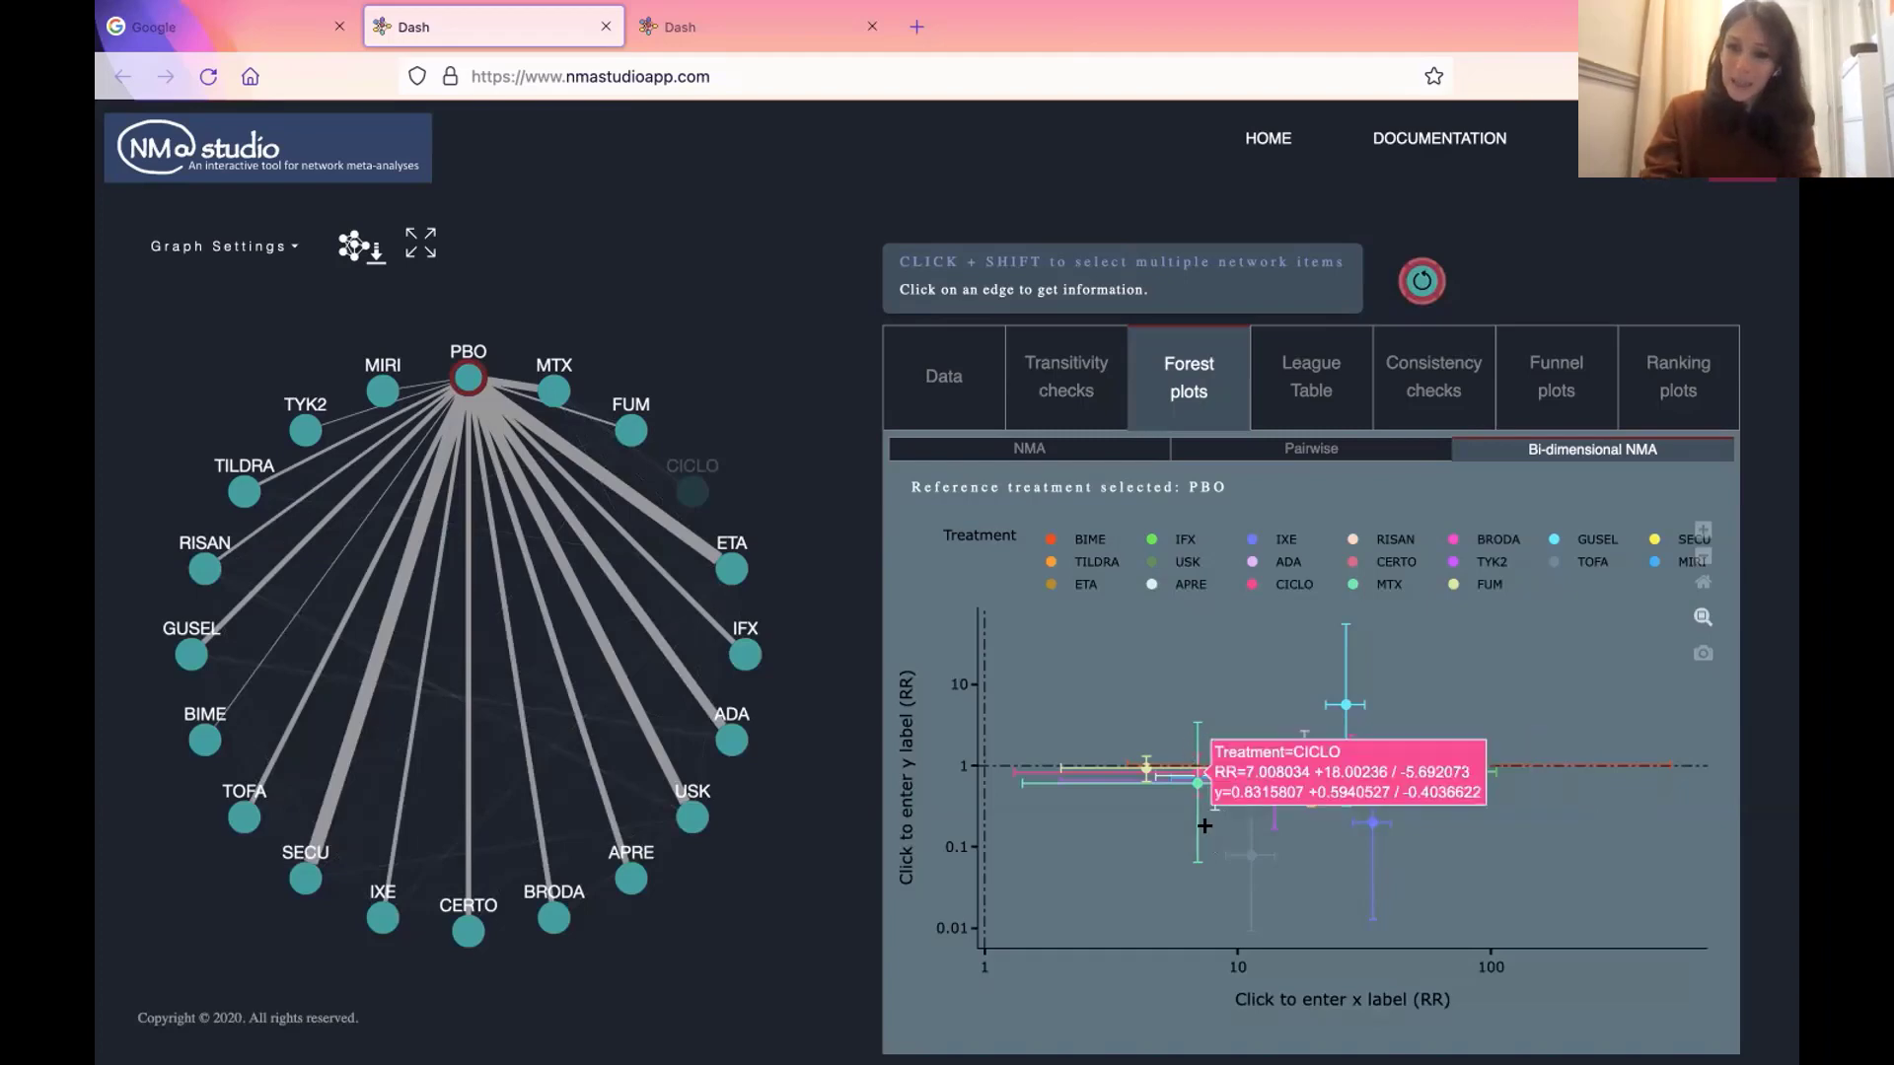
pyautogui.moveTo(1193, 790)
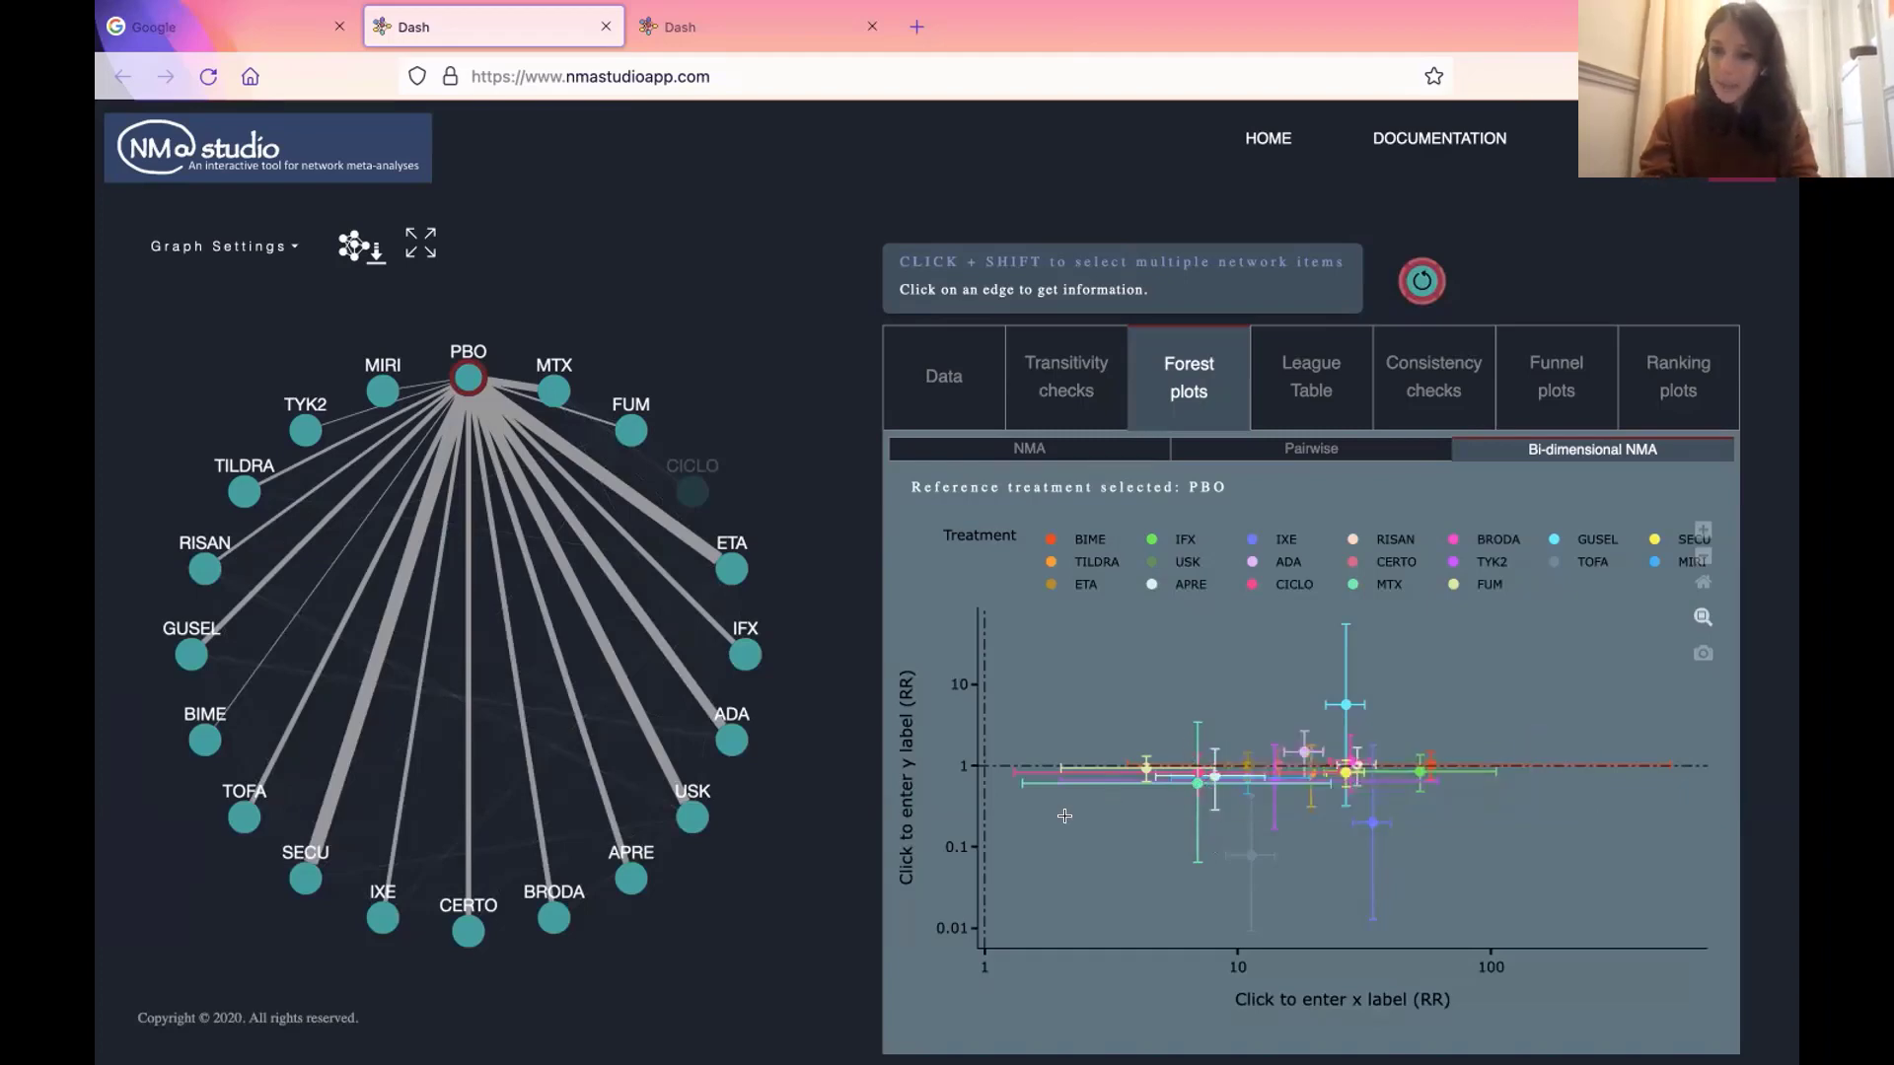
# - Hide the ETA, APRE, CICLO, MTX, FUM and TYK2 treatments in the bi-dimensional plot
pyautogui.click(1047, 588)
pyautogui.click(1154, 586)
pyautogui.click(1250, 584)
pyautogui.click(1349, 584)
pyautogui.click(1452, 584)
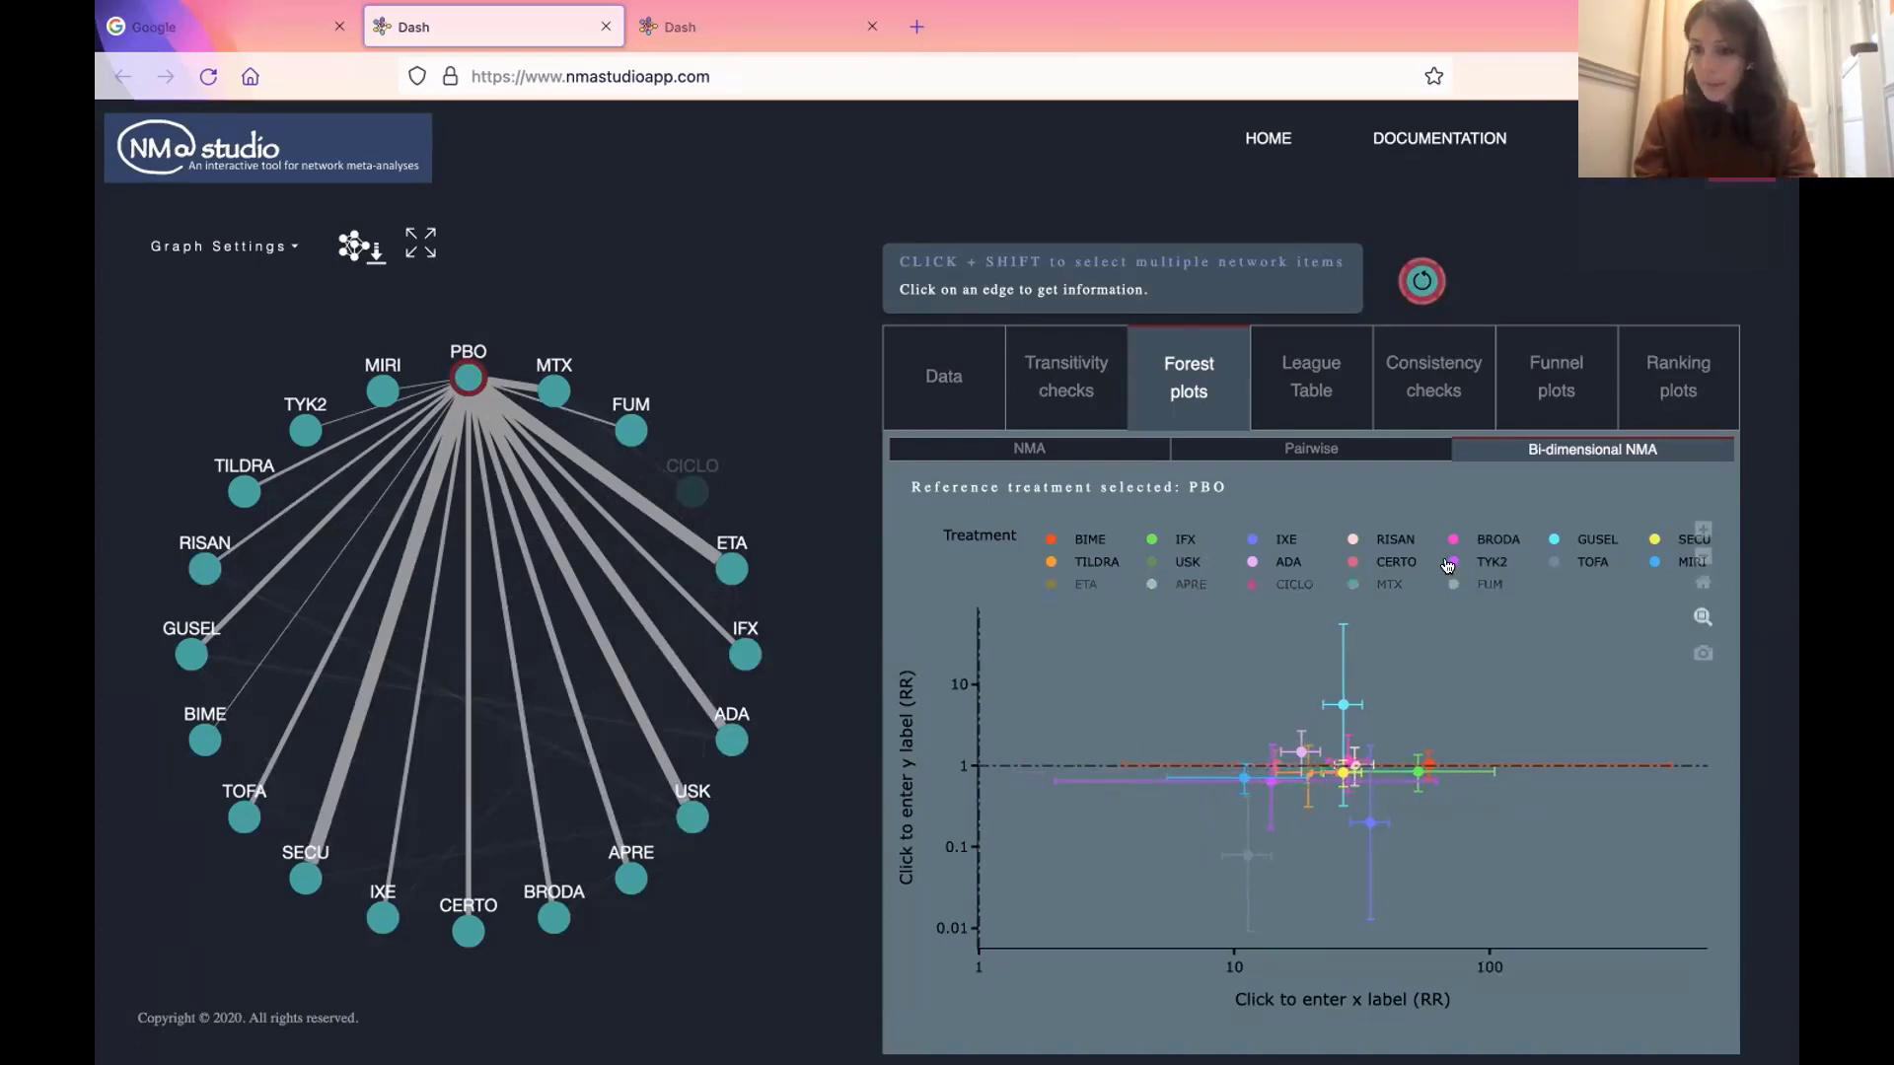
pyautogui.click(1448, 564)
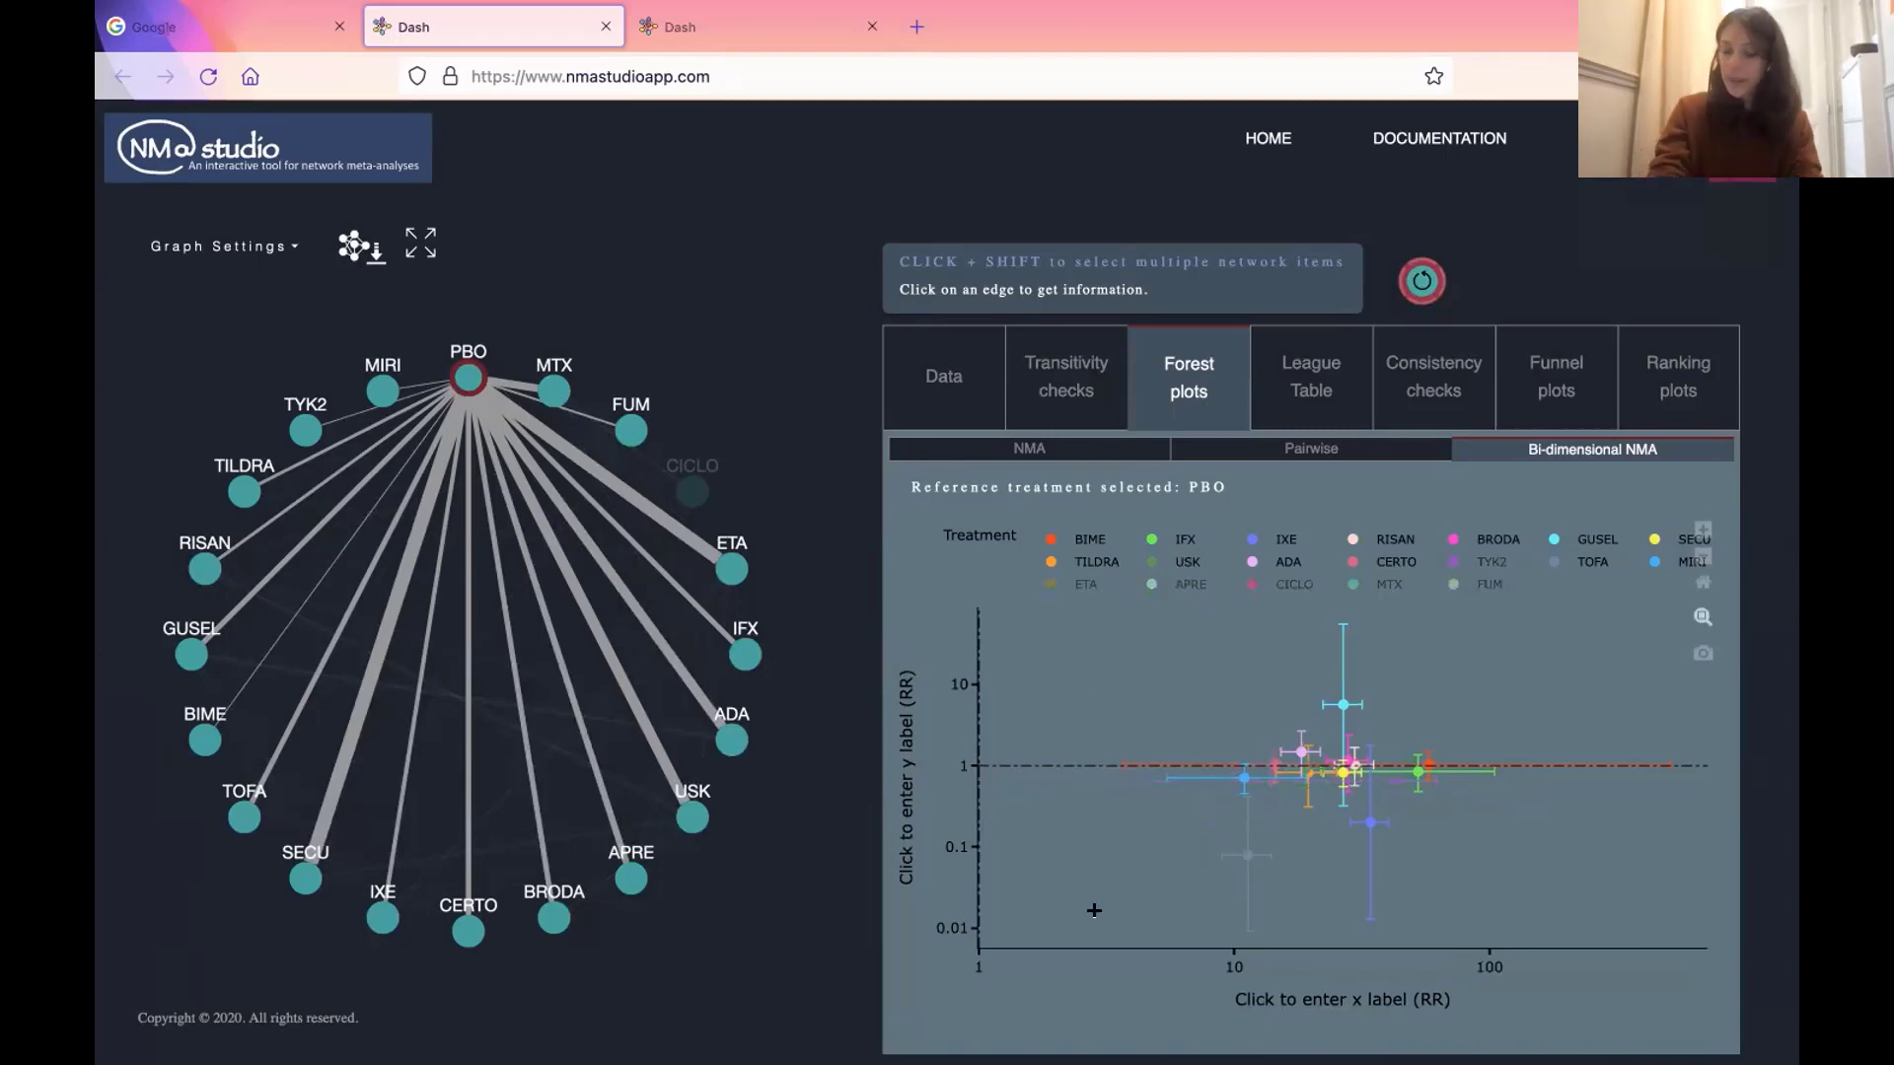
# - Open the bi-dimensional plot's x axis label for editing and deselect the PBO node in the network graph
pyautogui.click(1292, 1002)
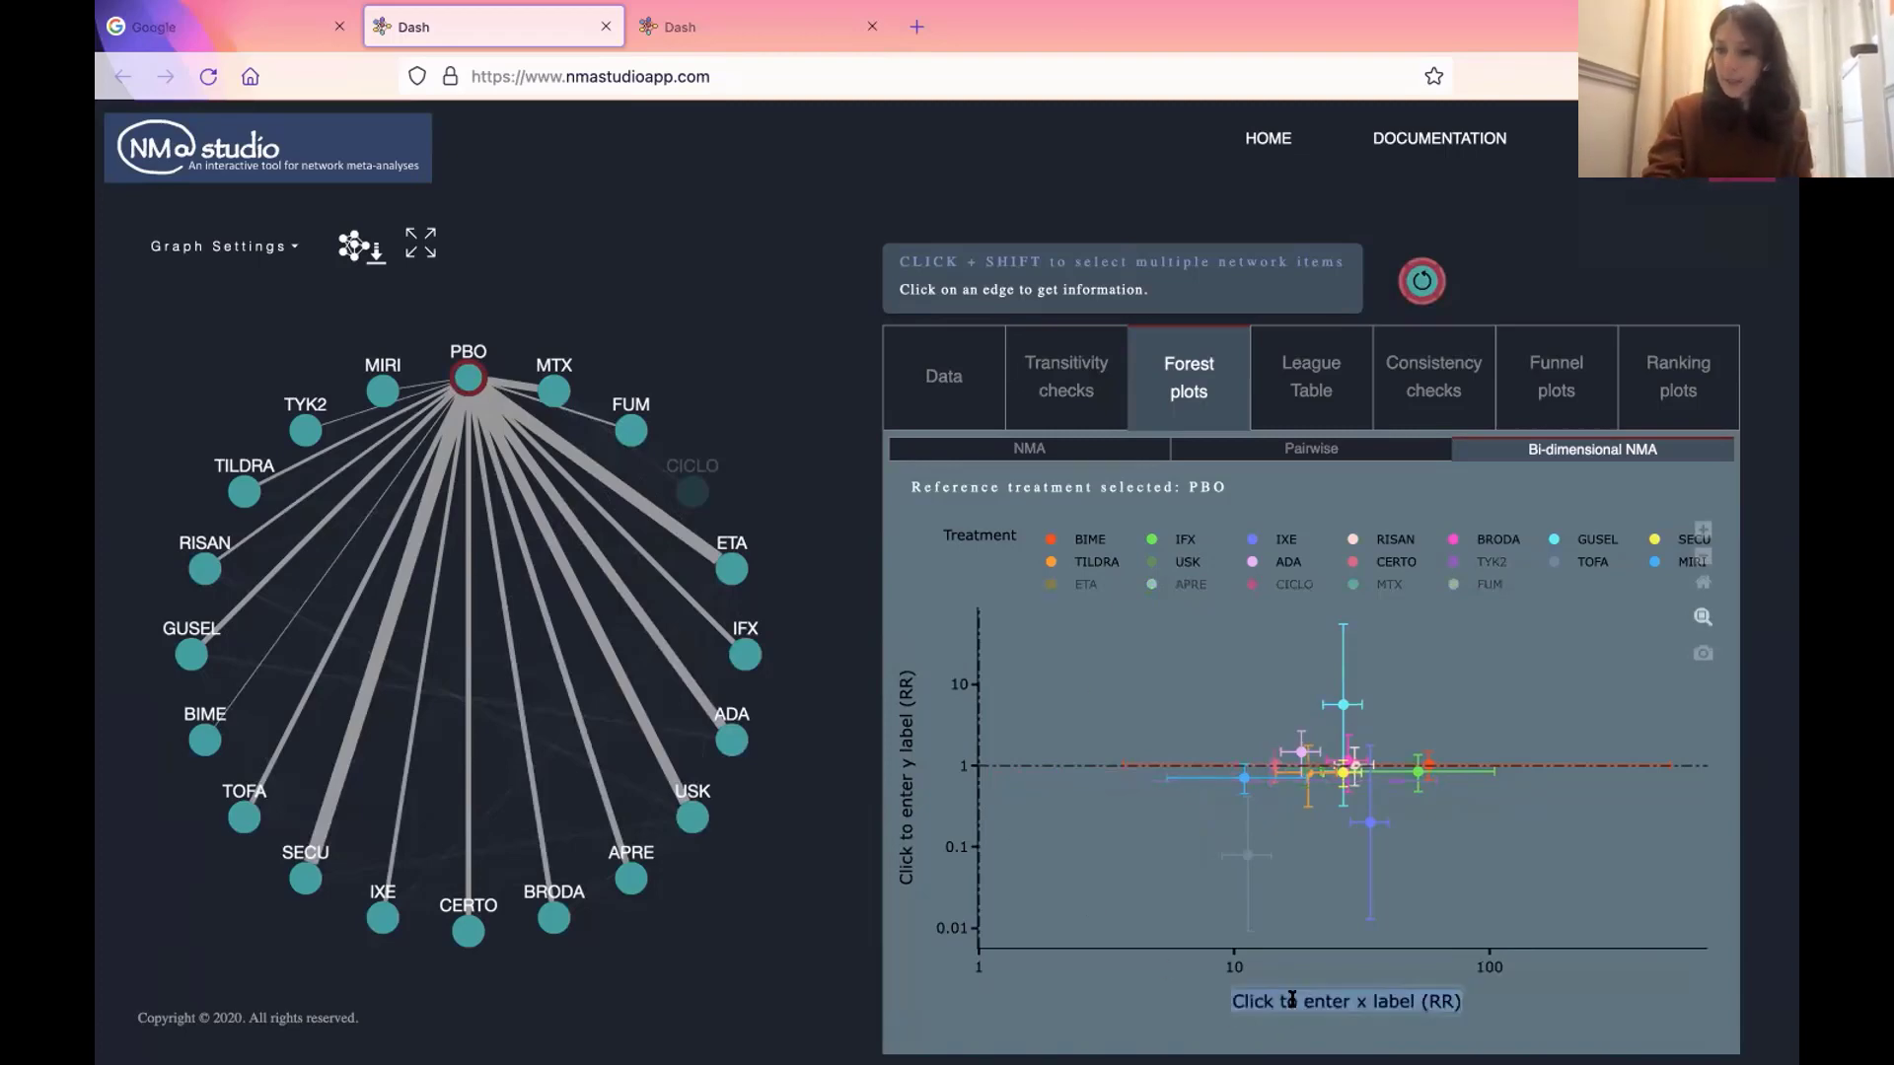
pyautogui.click(639, 367)
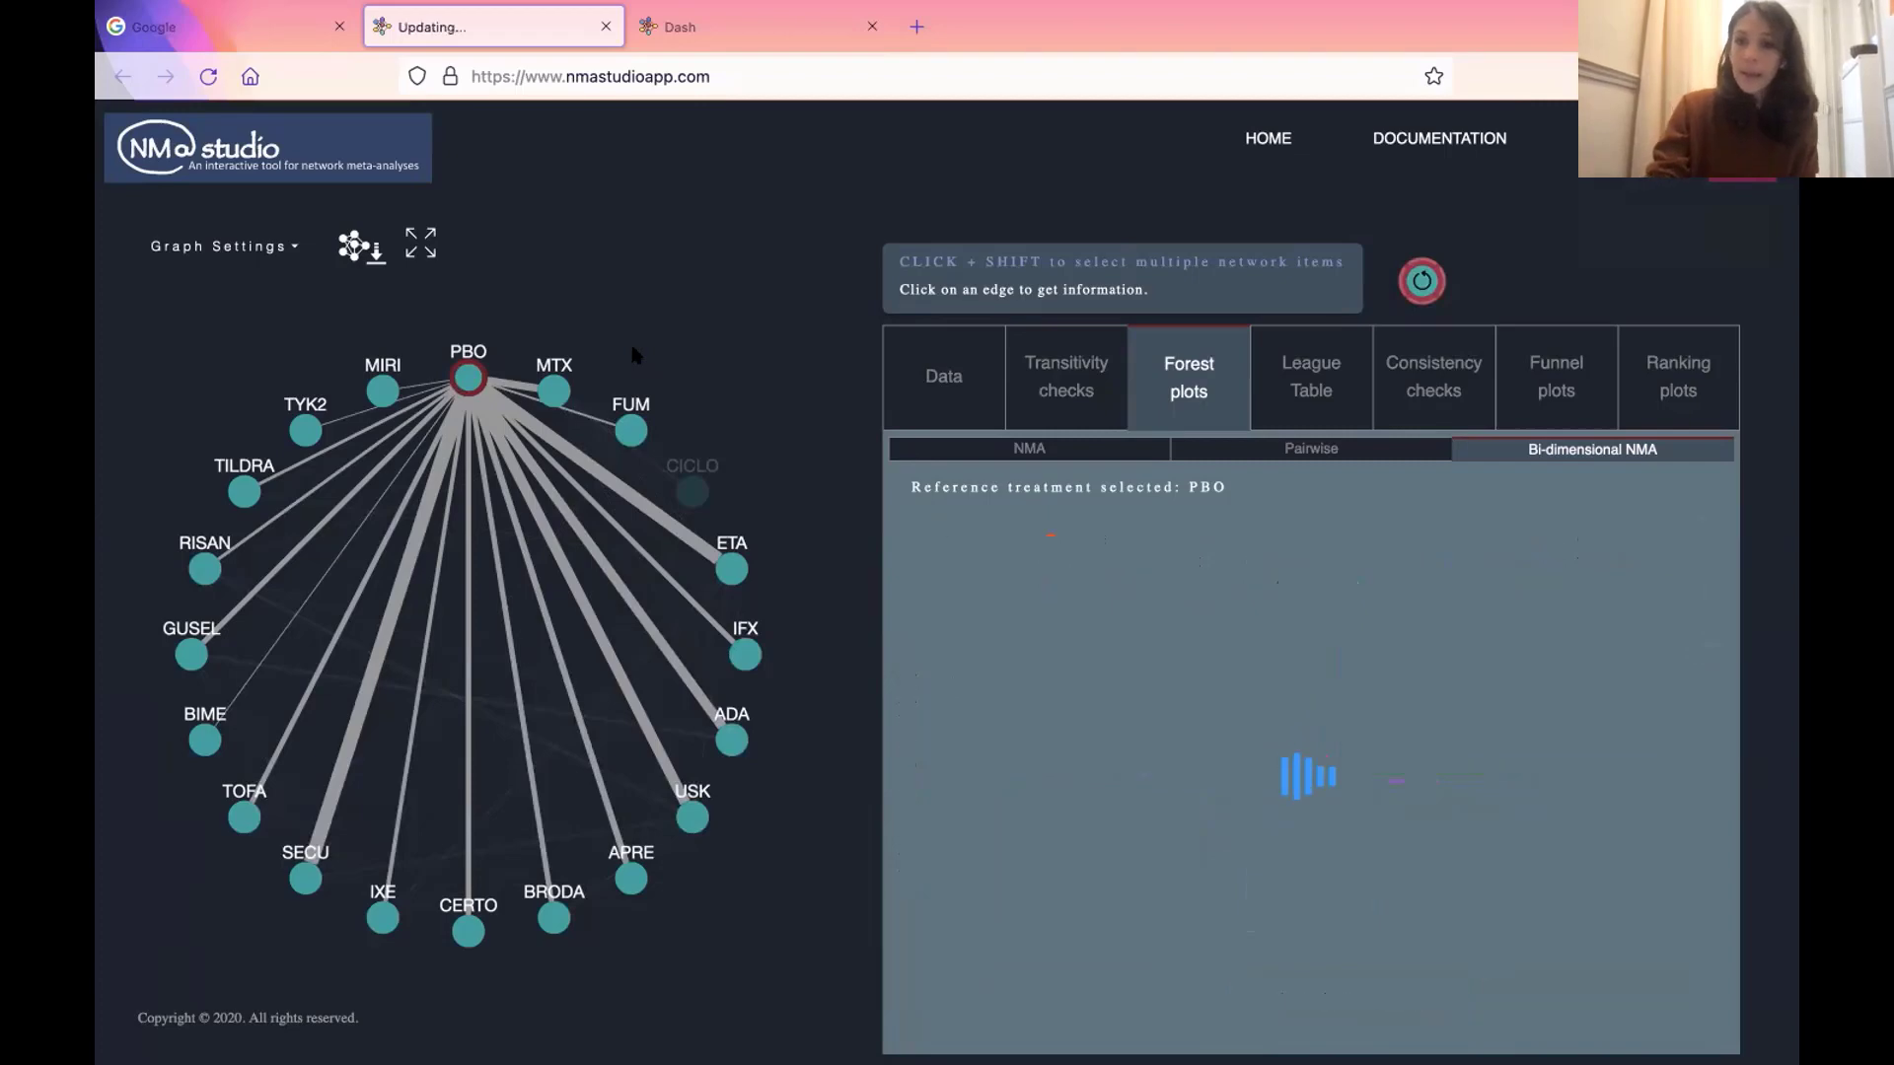
# - Show the league table coloured by risk of bias, and examine its cells across the full range of treatments
pyautogui.click(1293, 385)
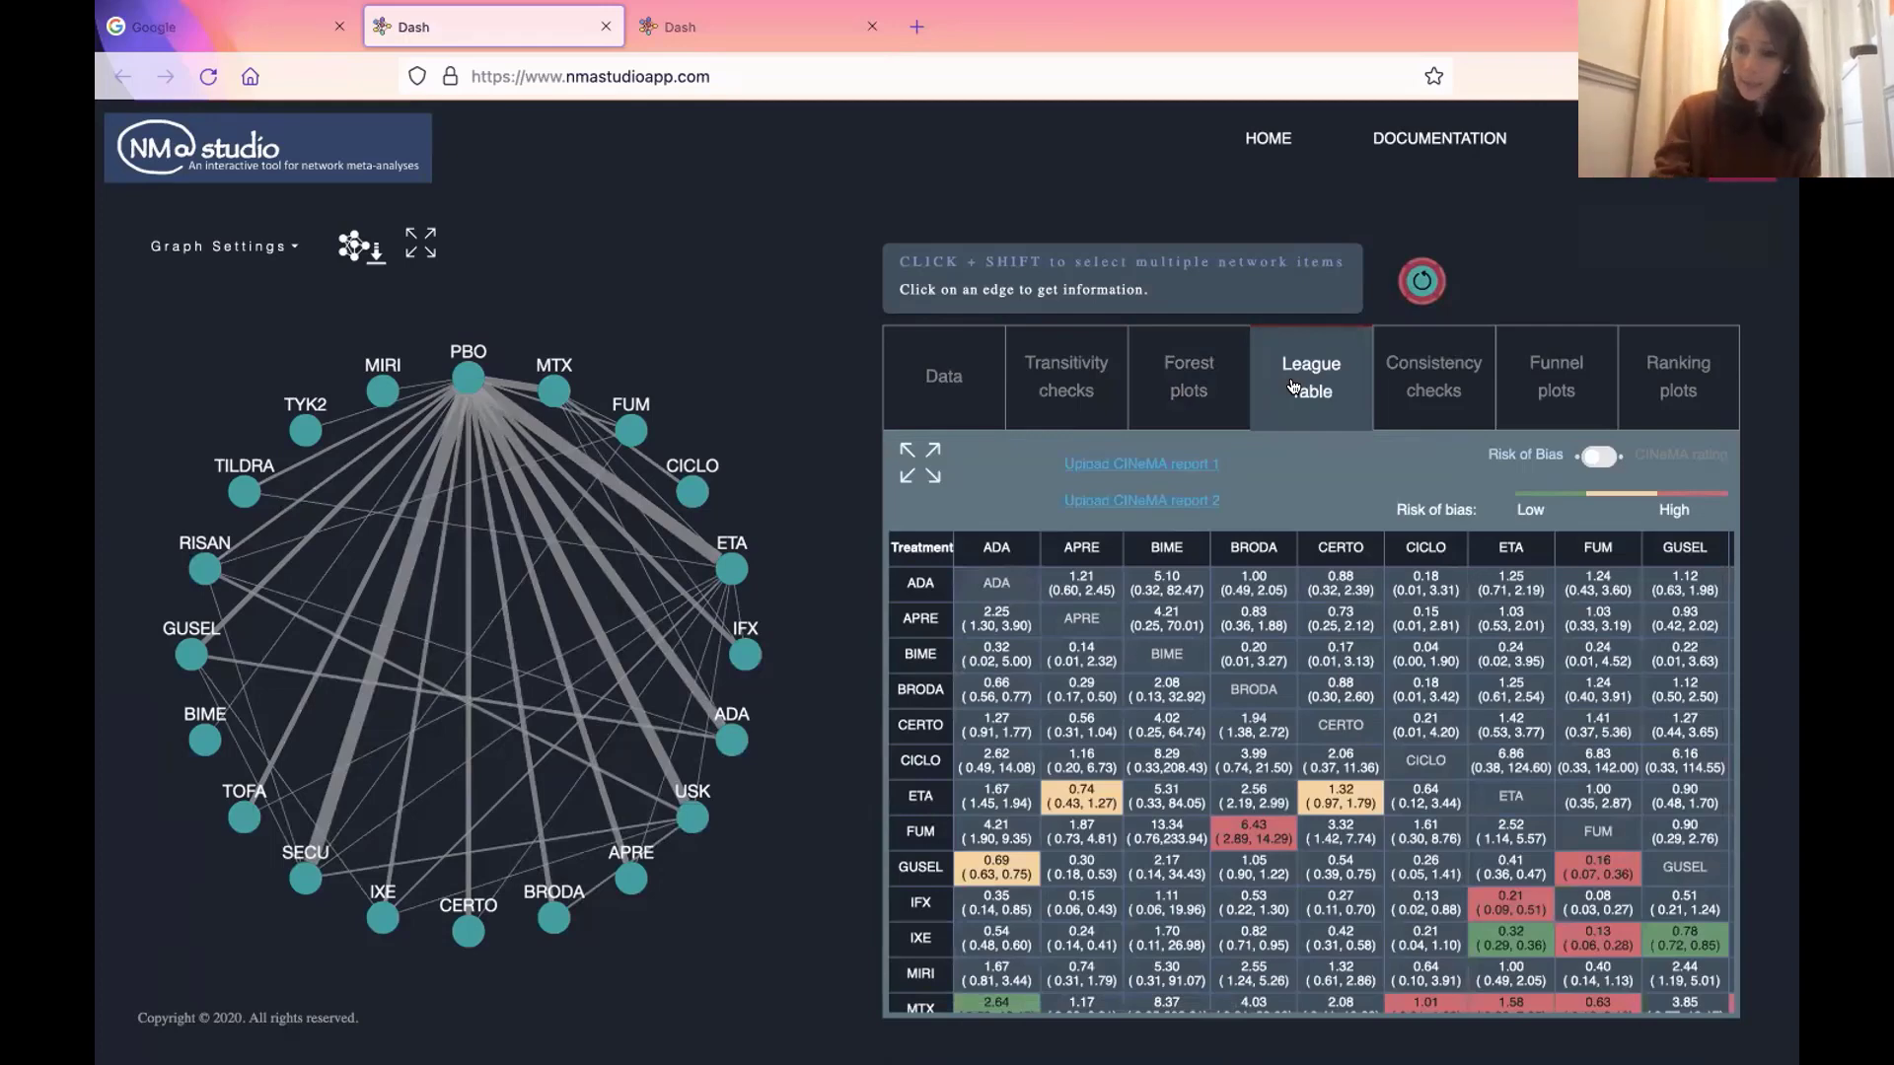
pyautogui.moveTo(1085, 870)
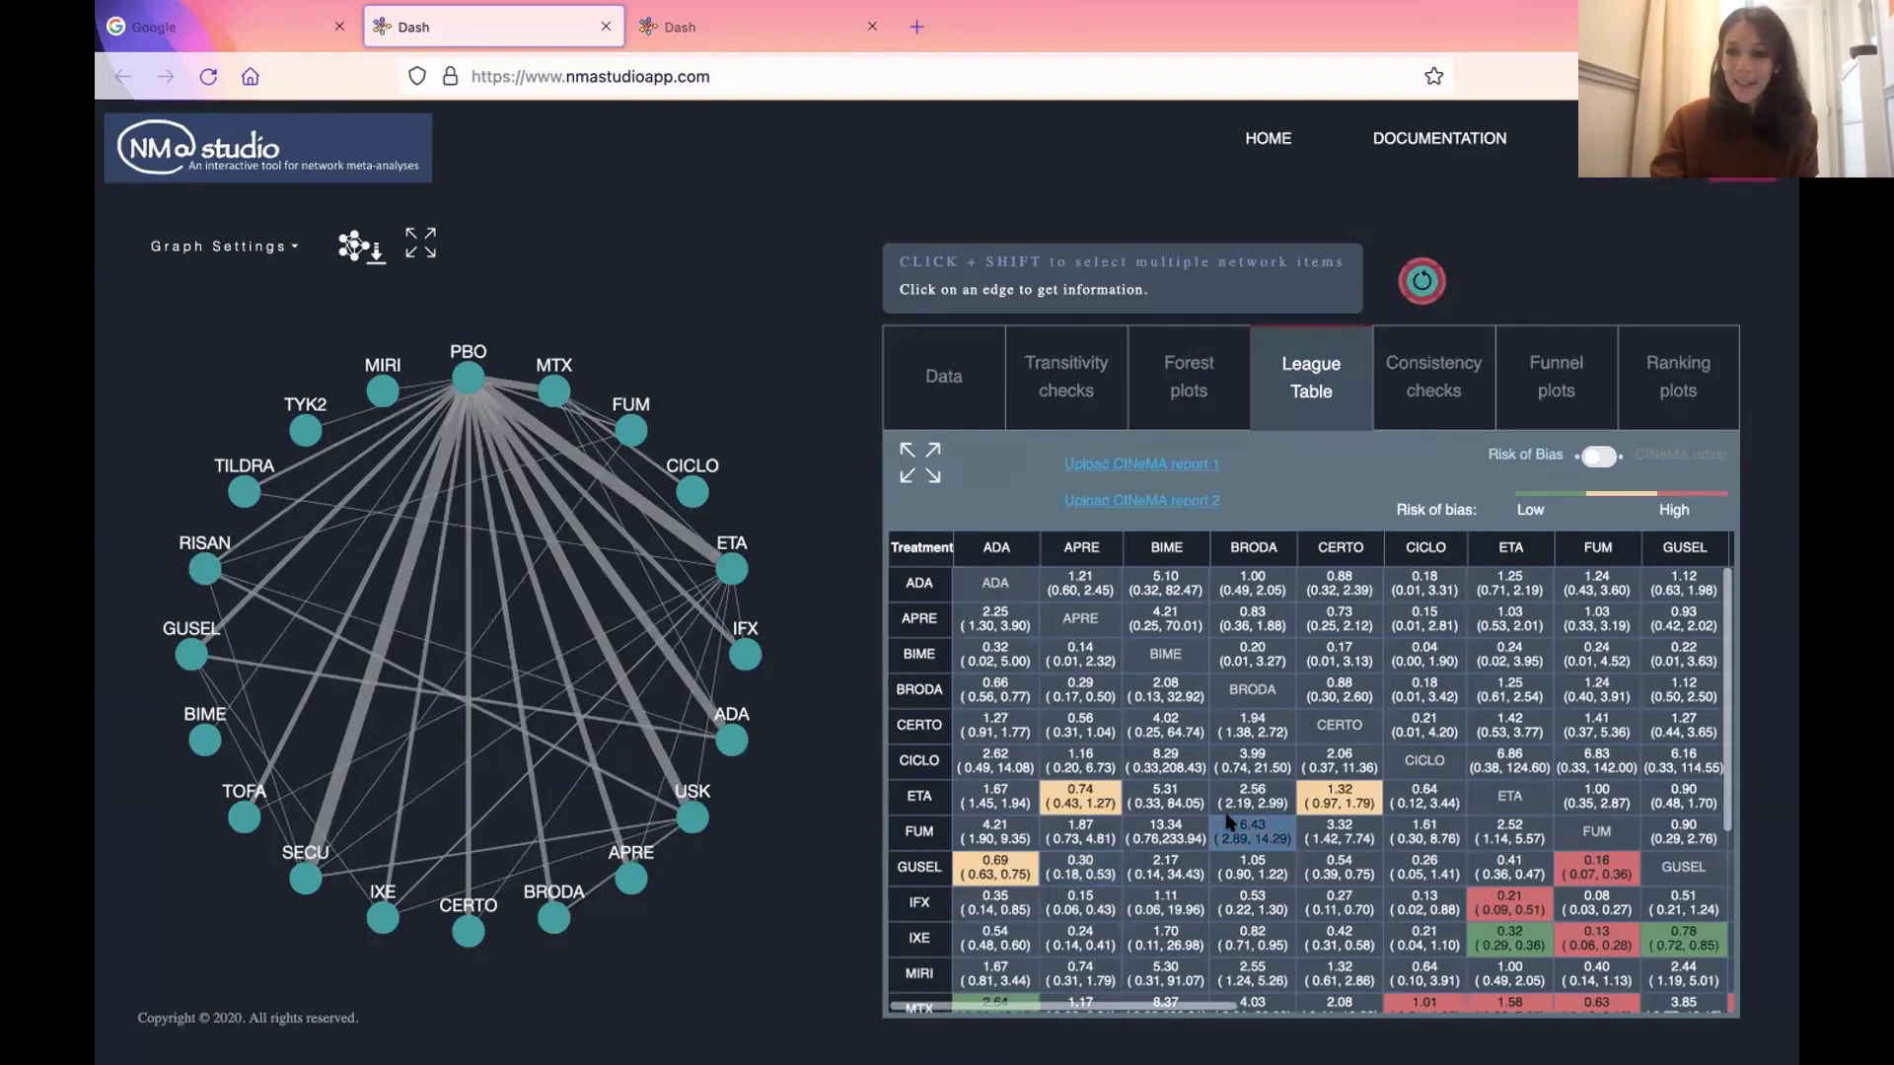
pyautogui.hscroll(5, 1228, 821)
pyautogui.hscroll(6, 1228, 820)
pyautogui.scroll(-3, 1342, 824)
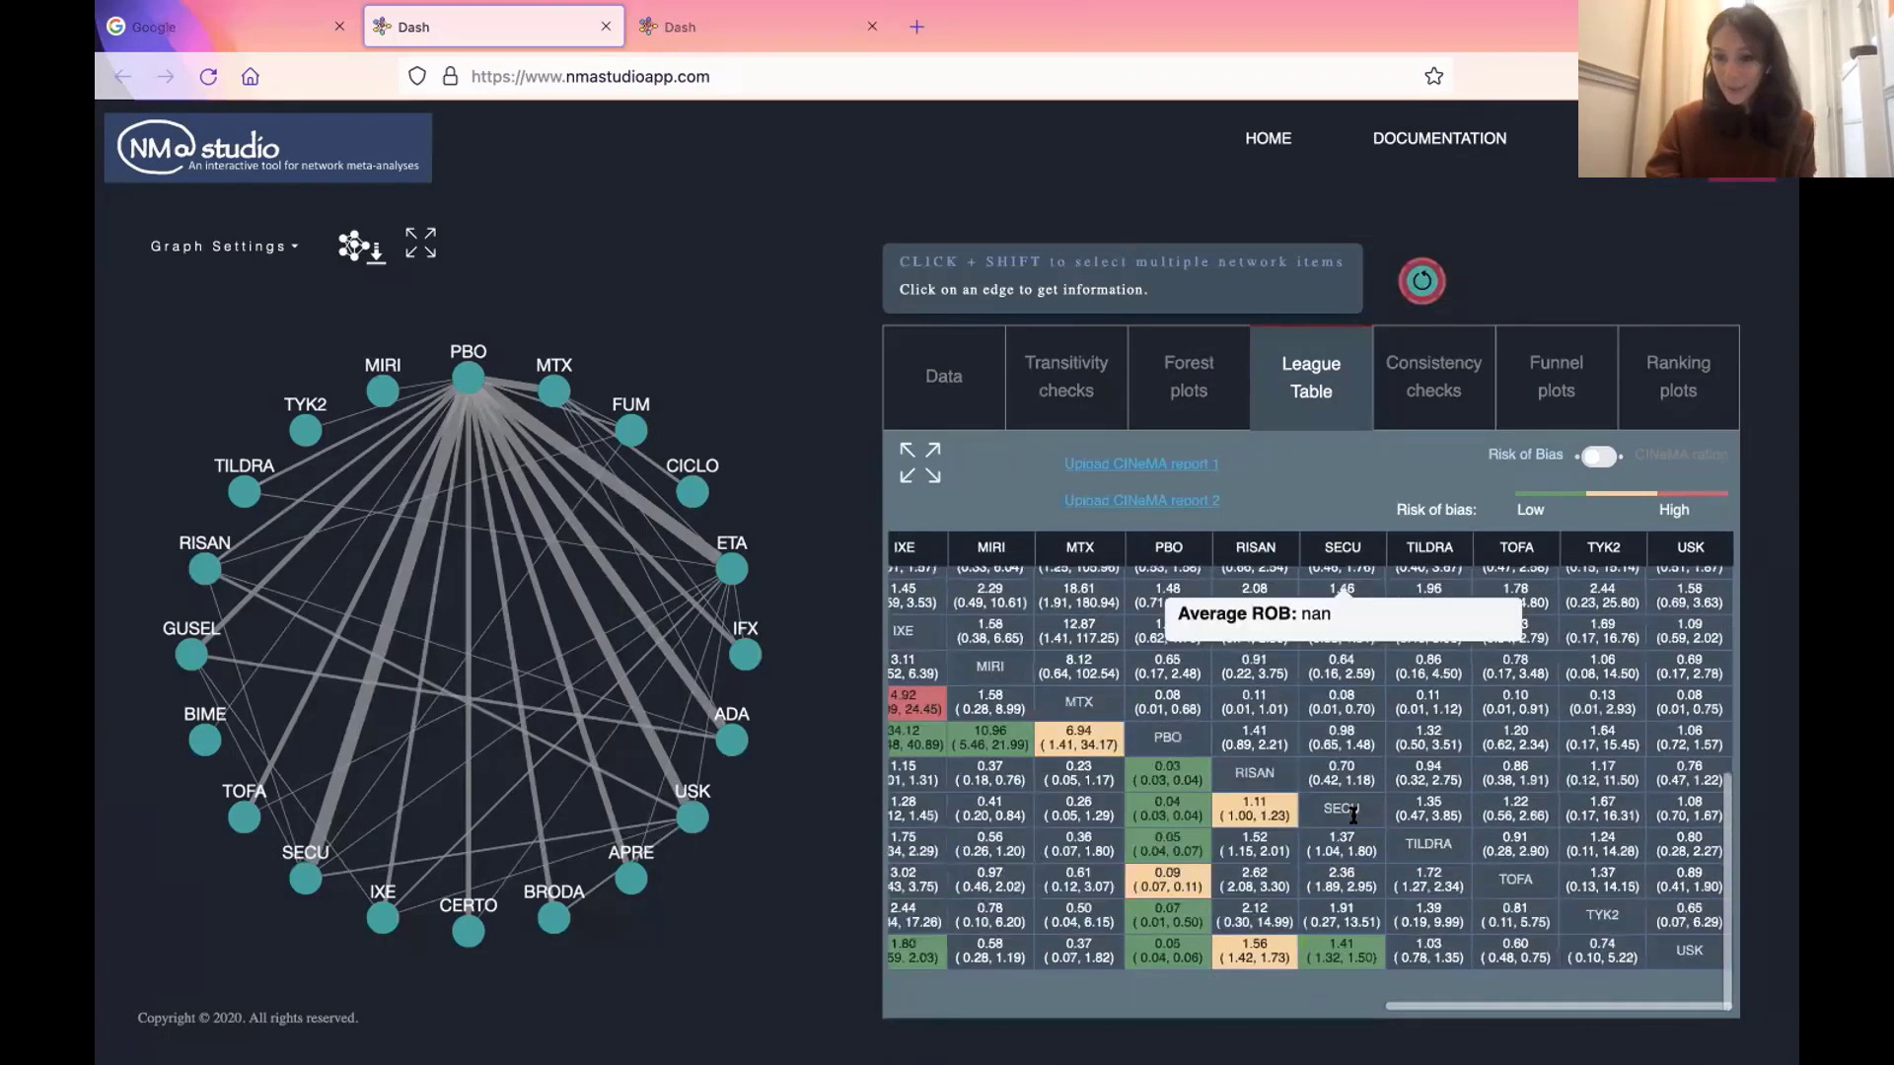
pyautogui.hscroll(-2, 1355, 826)
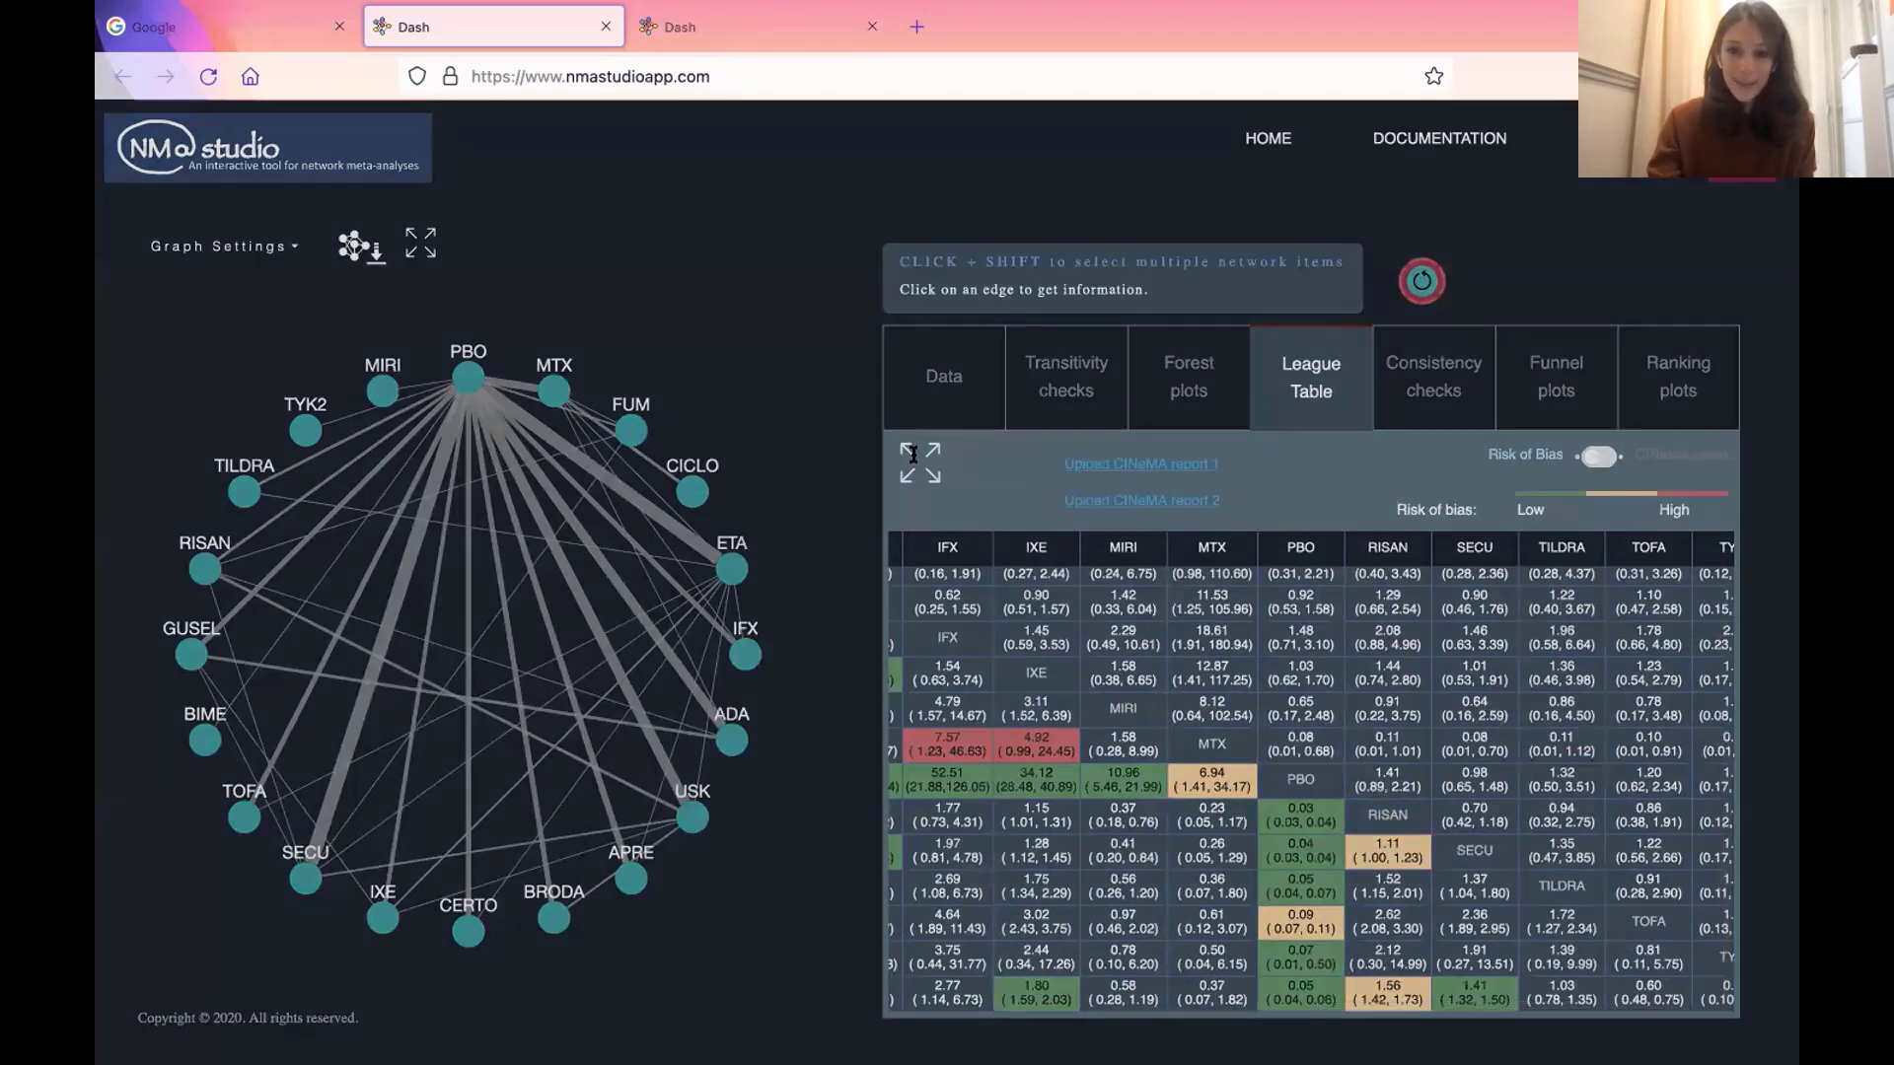
# - Expand the league table to its enlarged view, examine the treatment comparisons there, and close the enlarged view
pyautogui.click(913, 454)
pyautogui.scroll(-5, 710, 448)
pyautogui.scroll(5, 711, 448)
pyautogui.scroll(-1, 710, 449)
pyautogui.hscroll(4, 1023, 809)
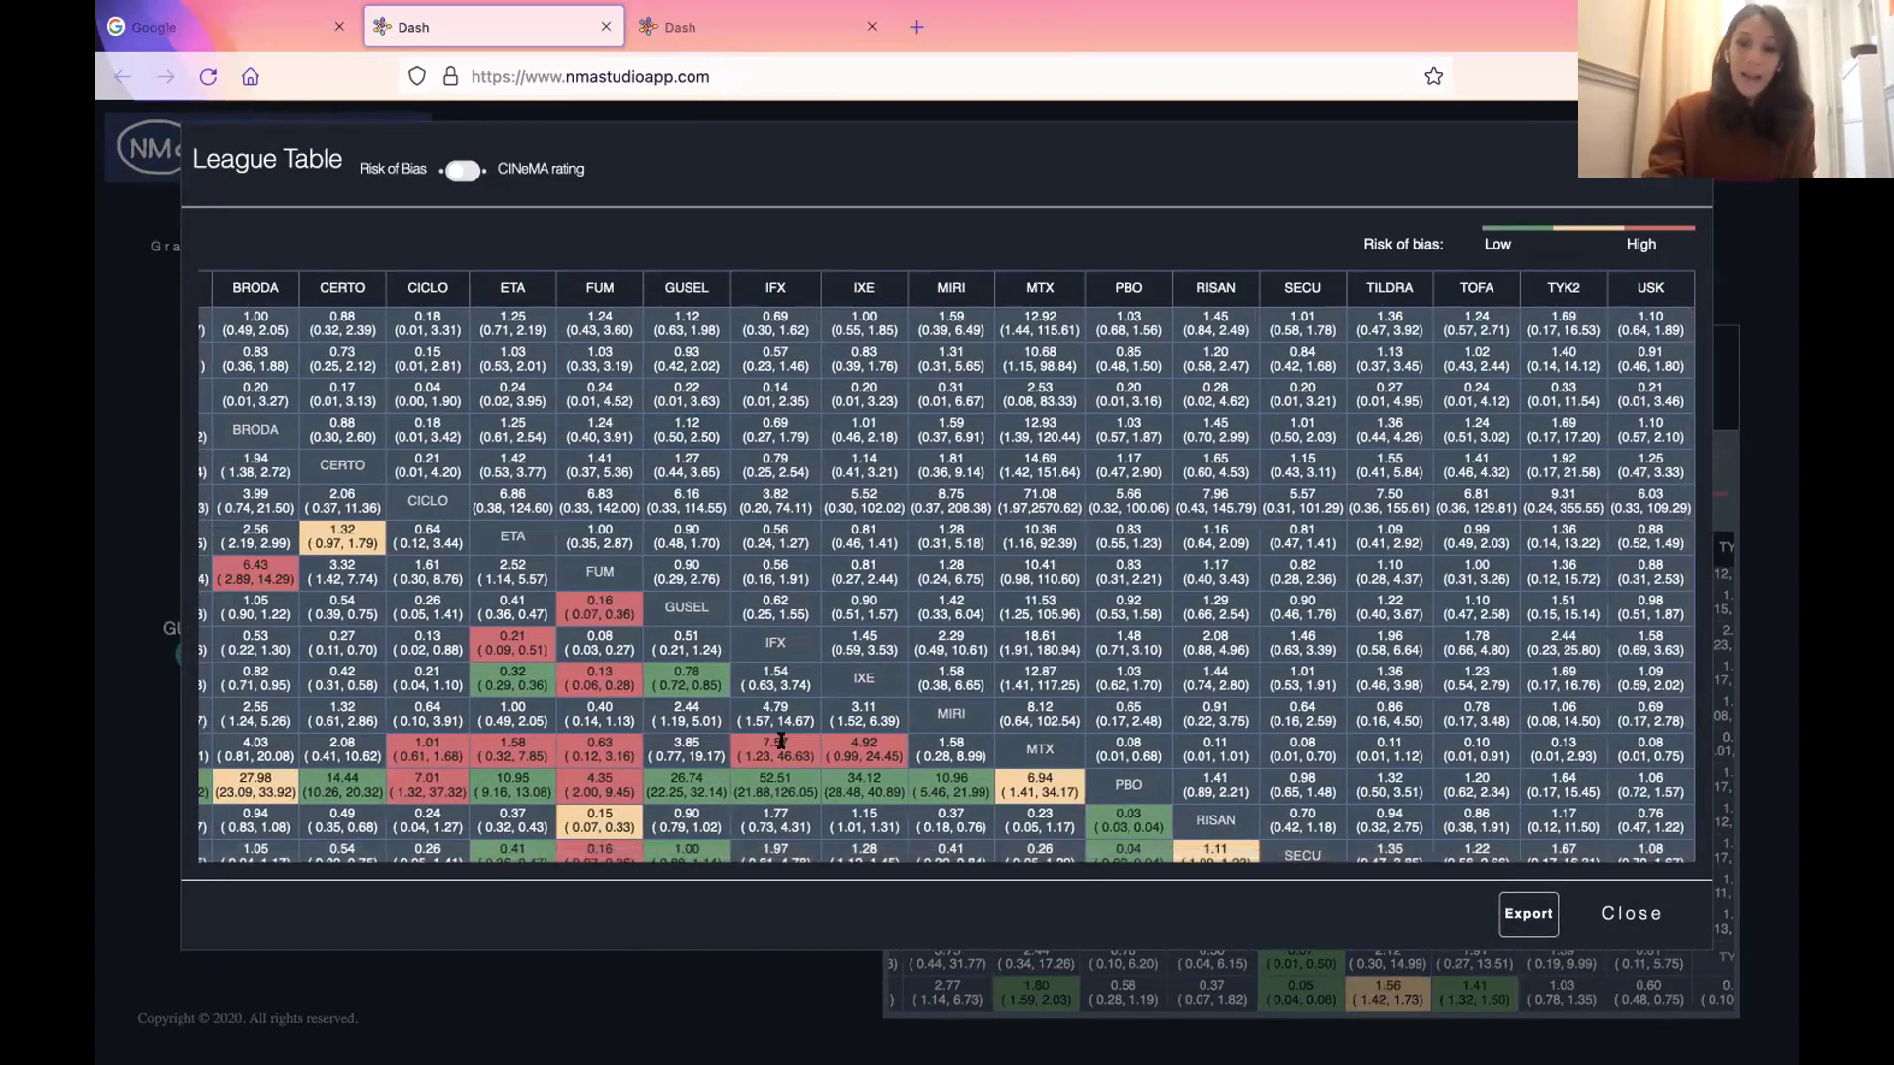
pyautogui.hscroll(-4, 782, 751)
pyautogui.click(610, 961)
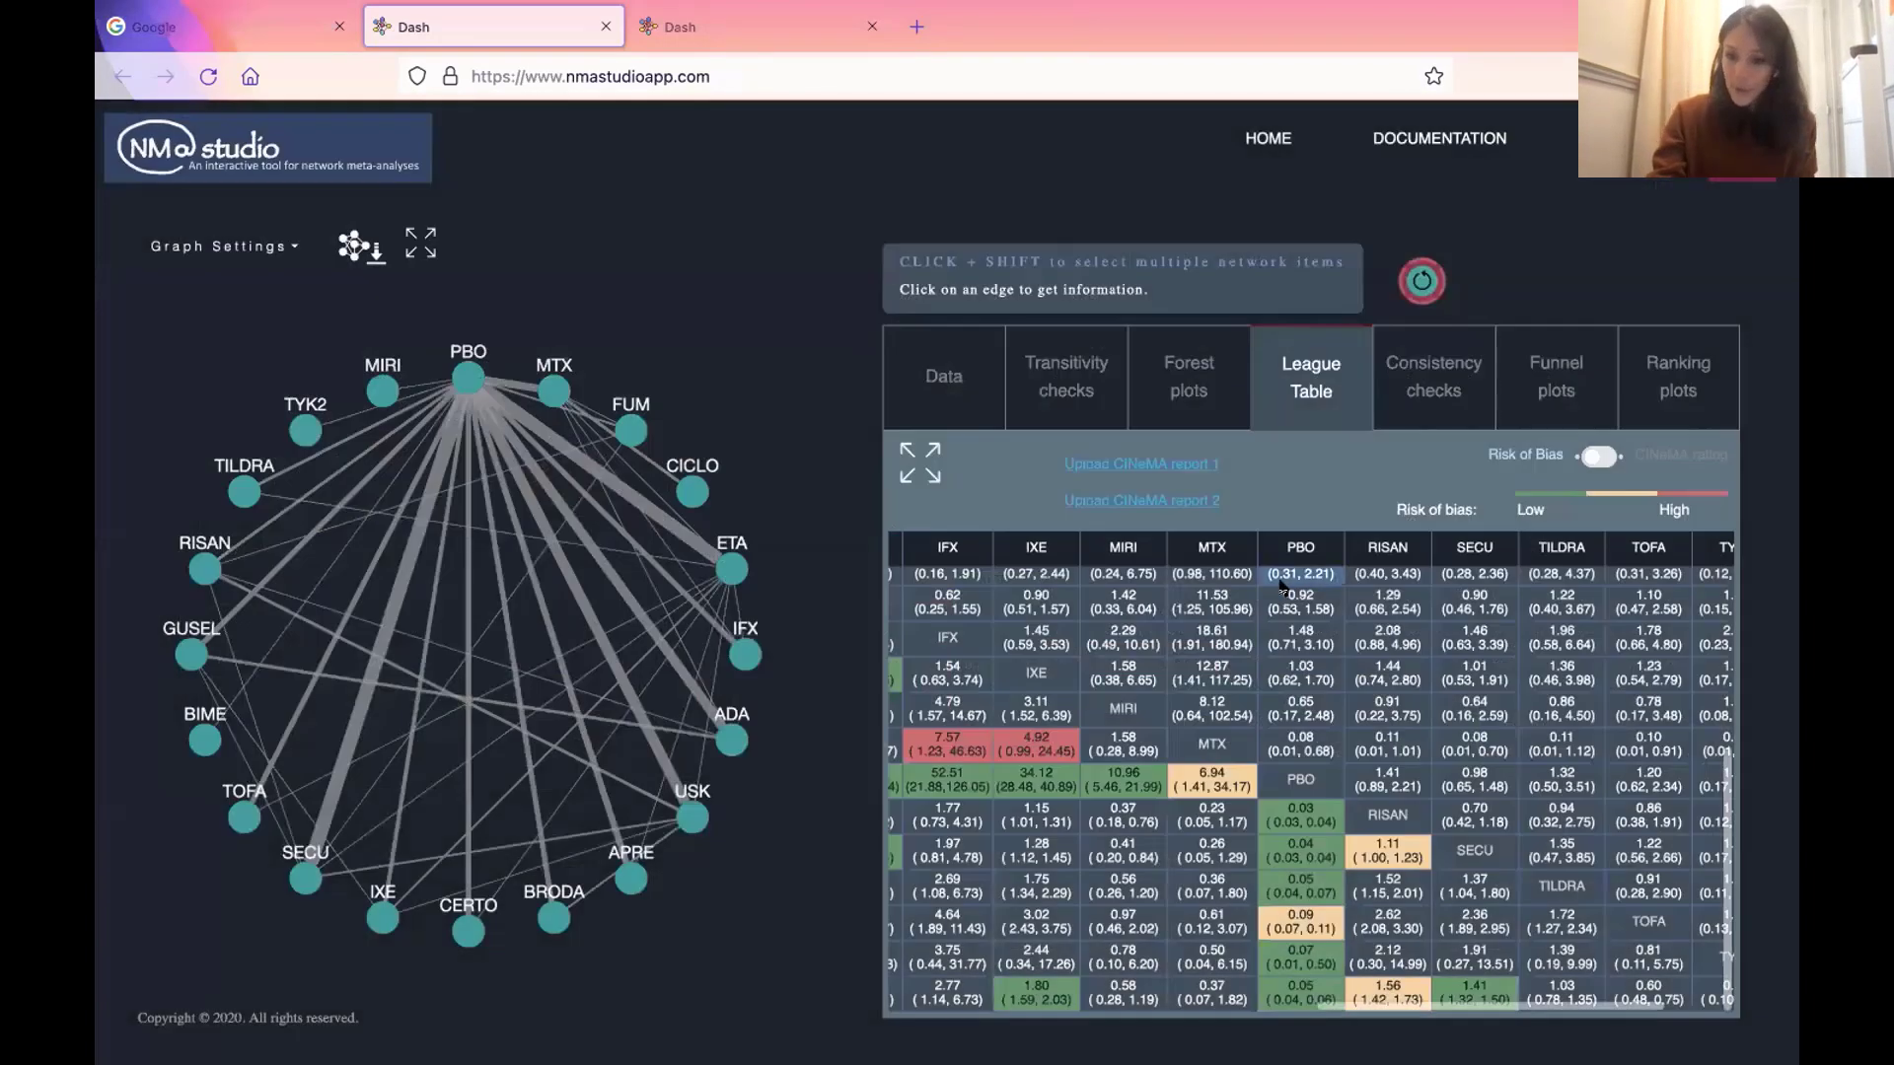
# - Inspect the average risk of bias for APRE comparisons in the league table, and switch its colouring to CINeMA rating
pyautogui.hscroll(-6, 1292, 671)
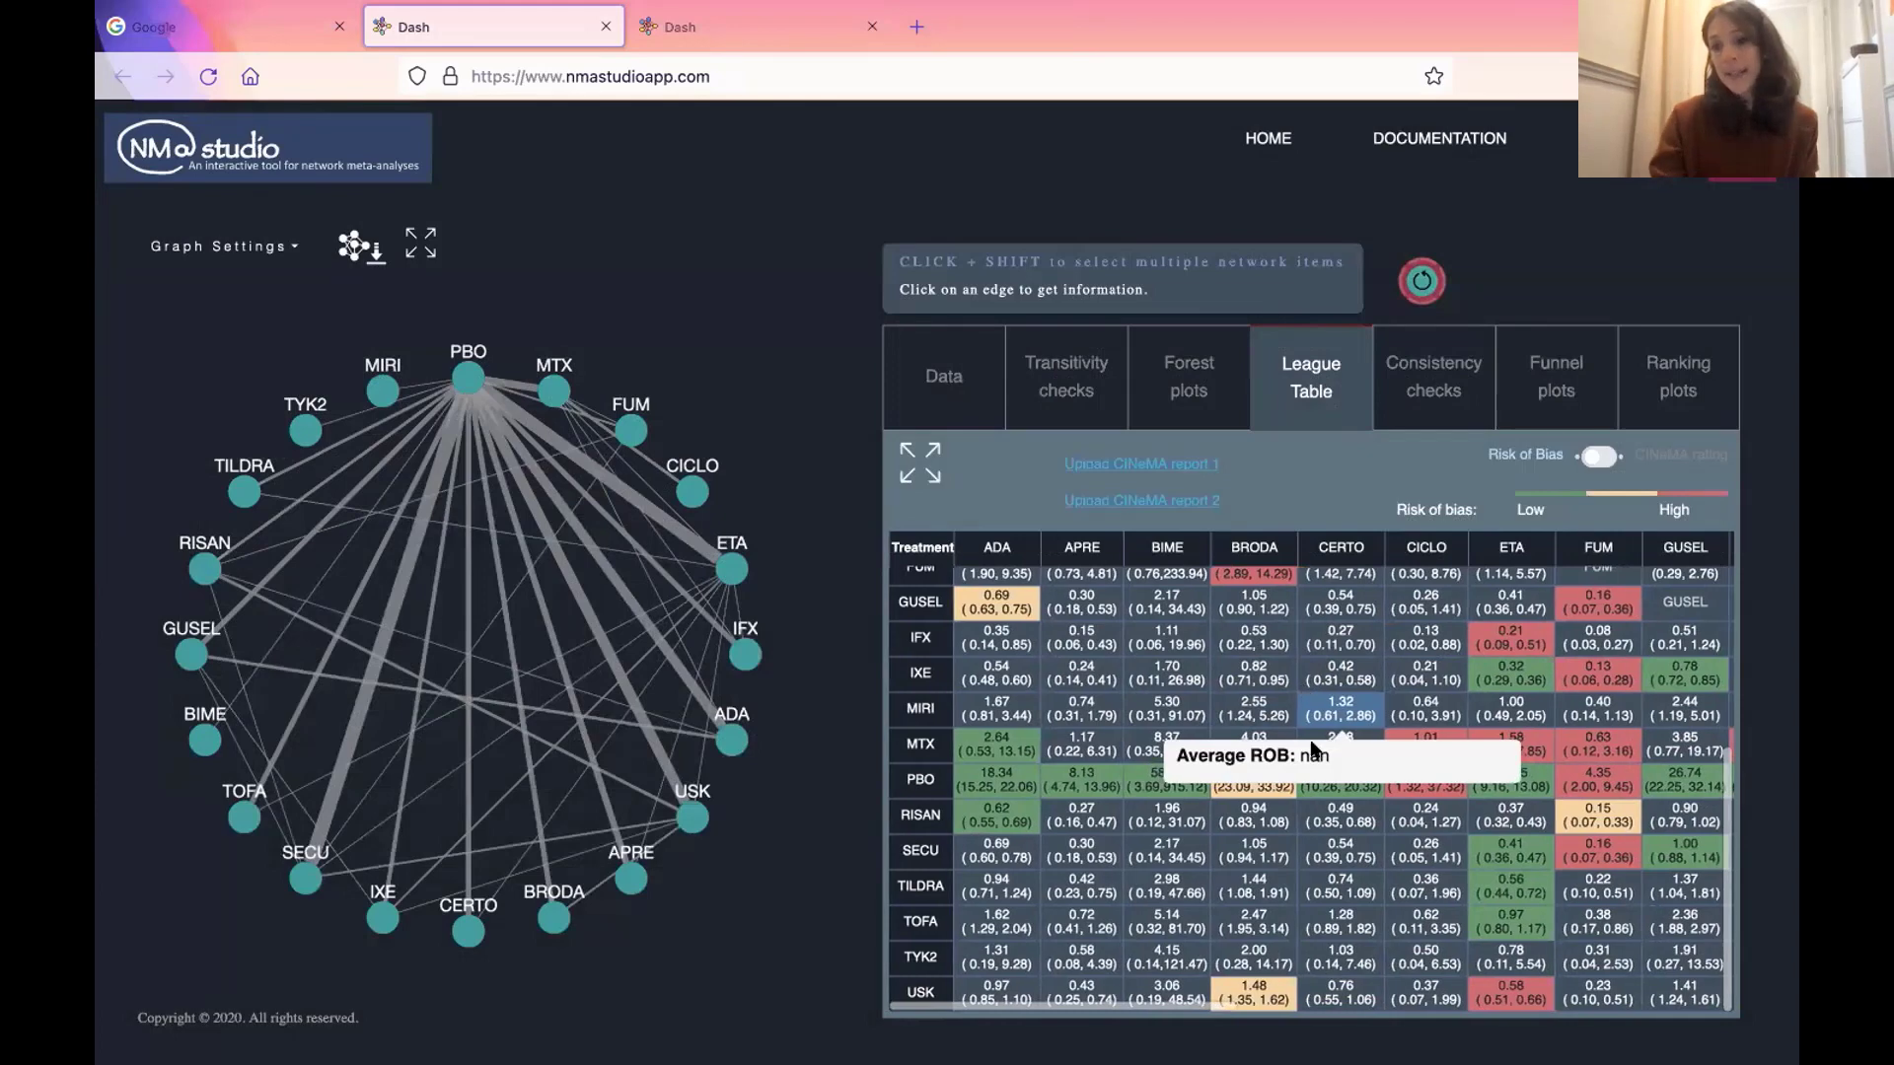
pyautogui.scroll(5, 1312, 750)
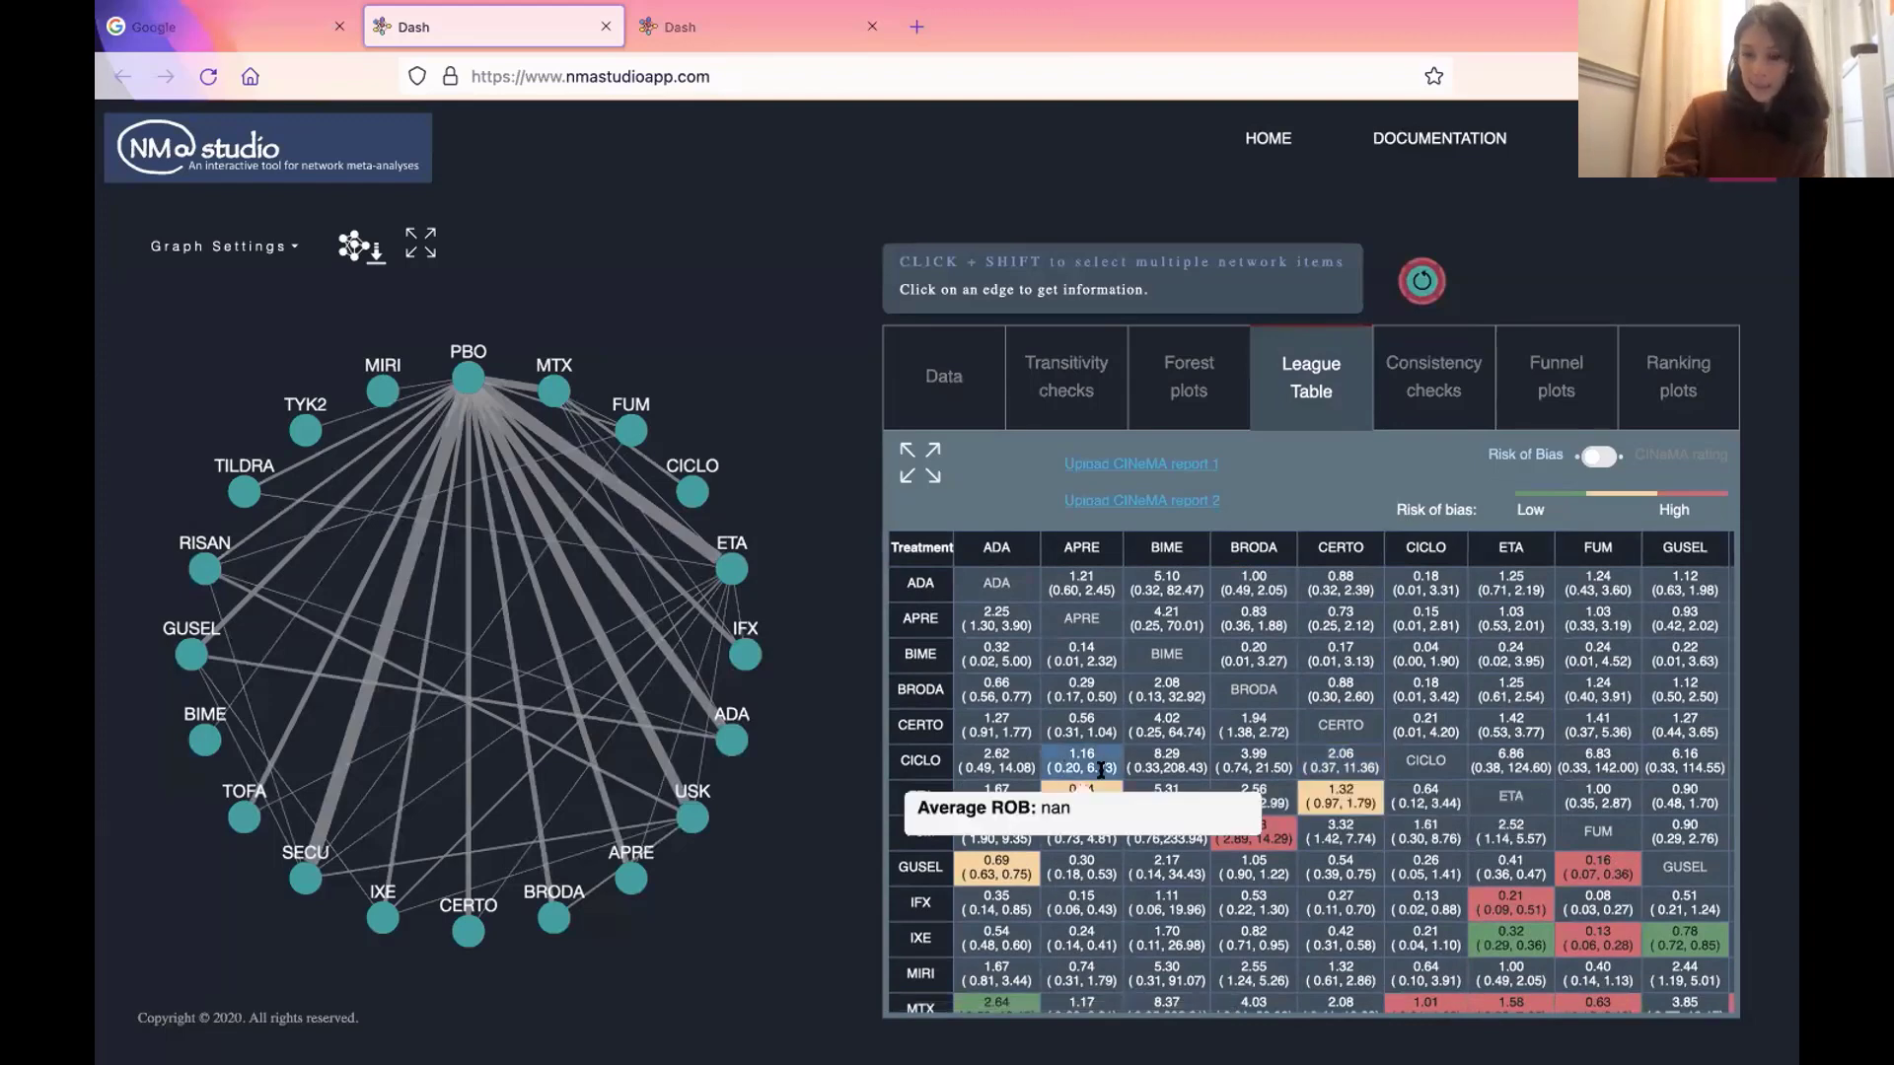
pyautogui.moveTo(1086, 785)
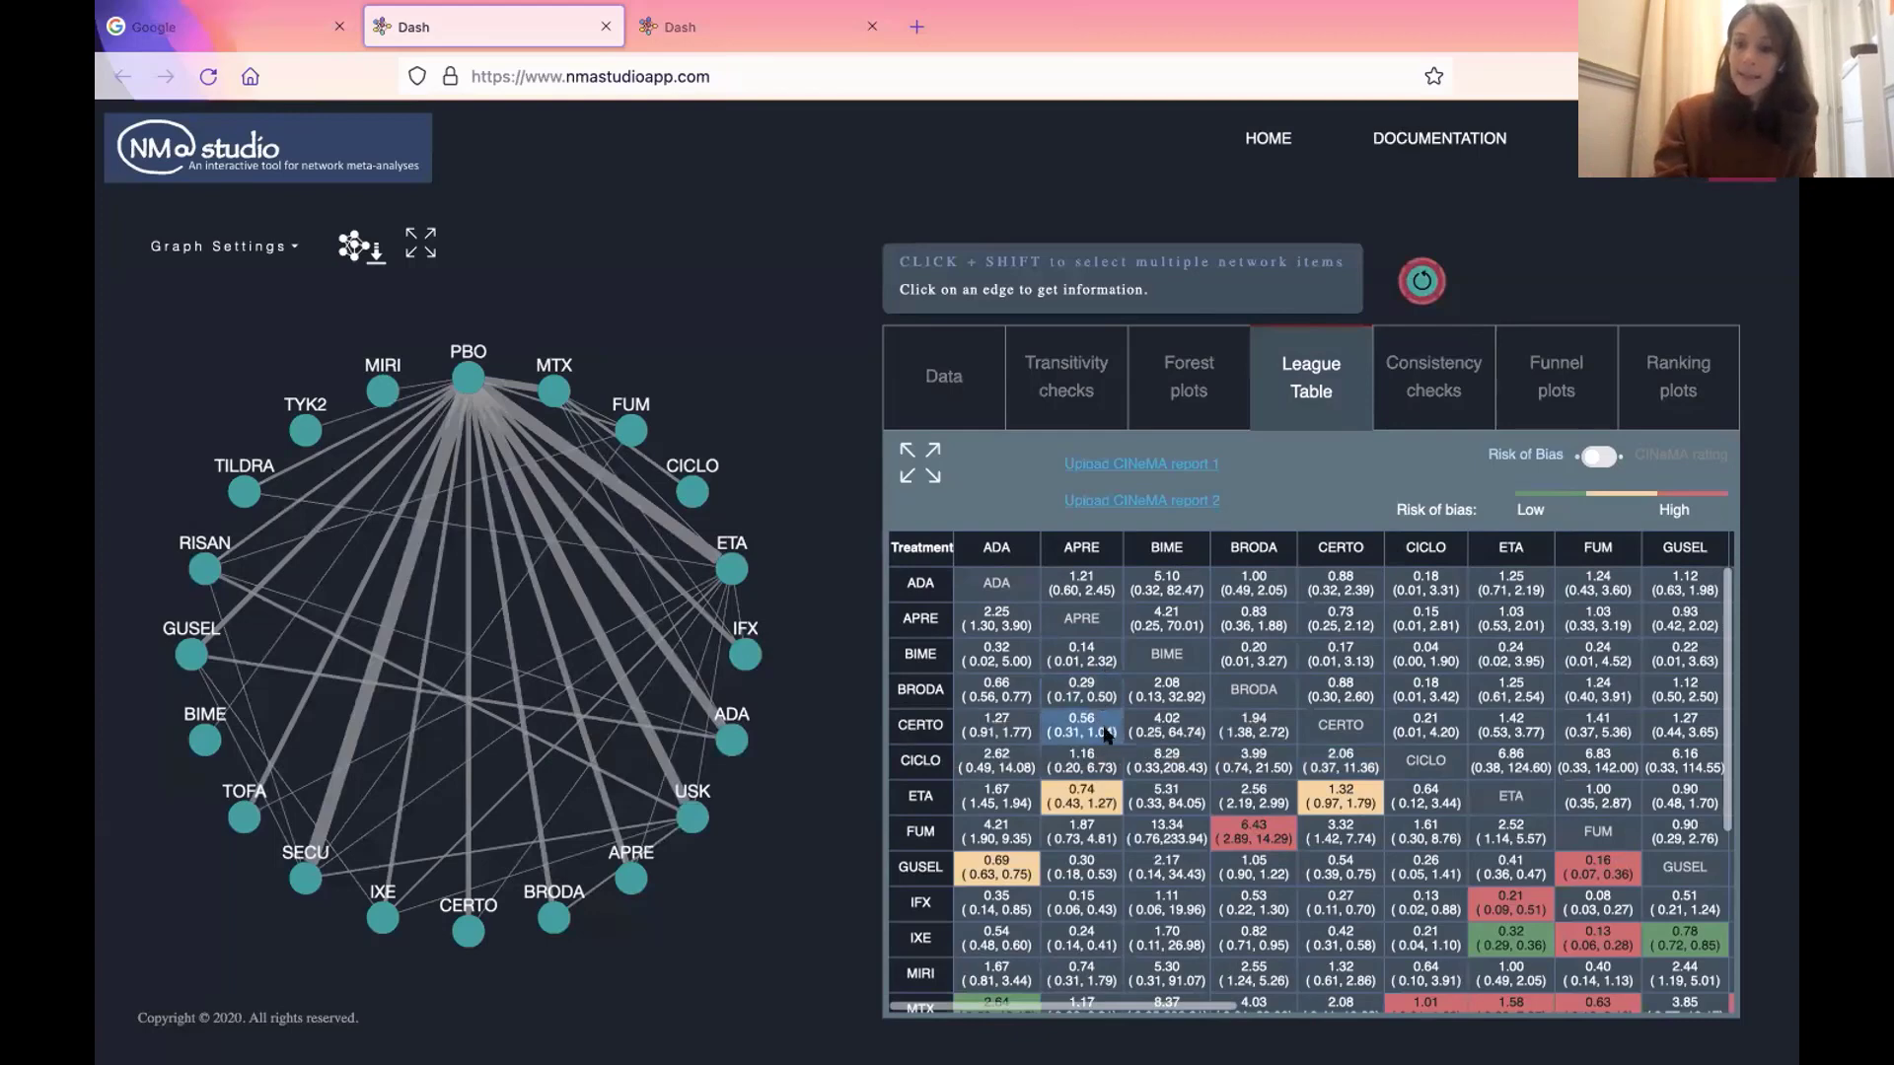
pyautogui.moveTo(1105, 755)
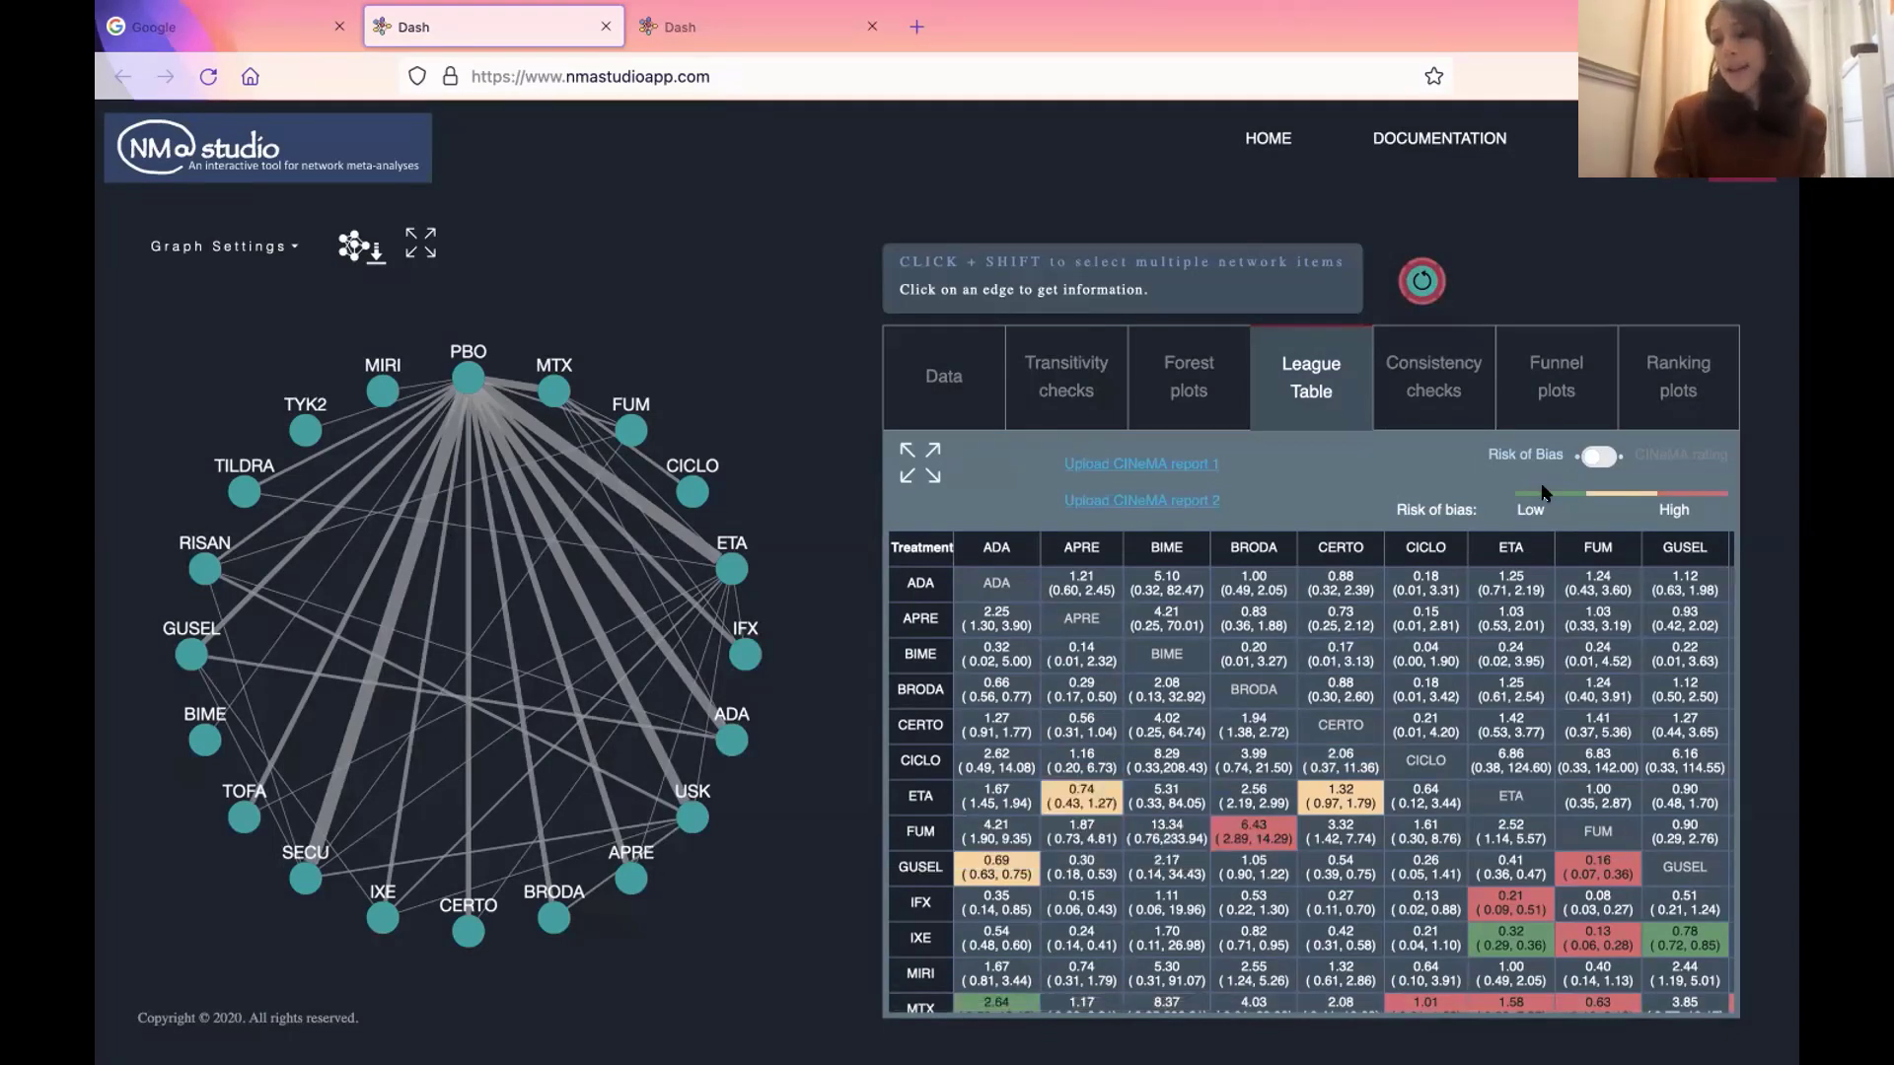
pyautogui.click(1599, 457)
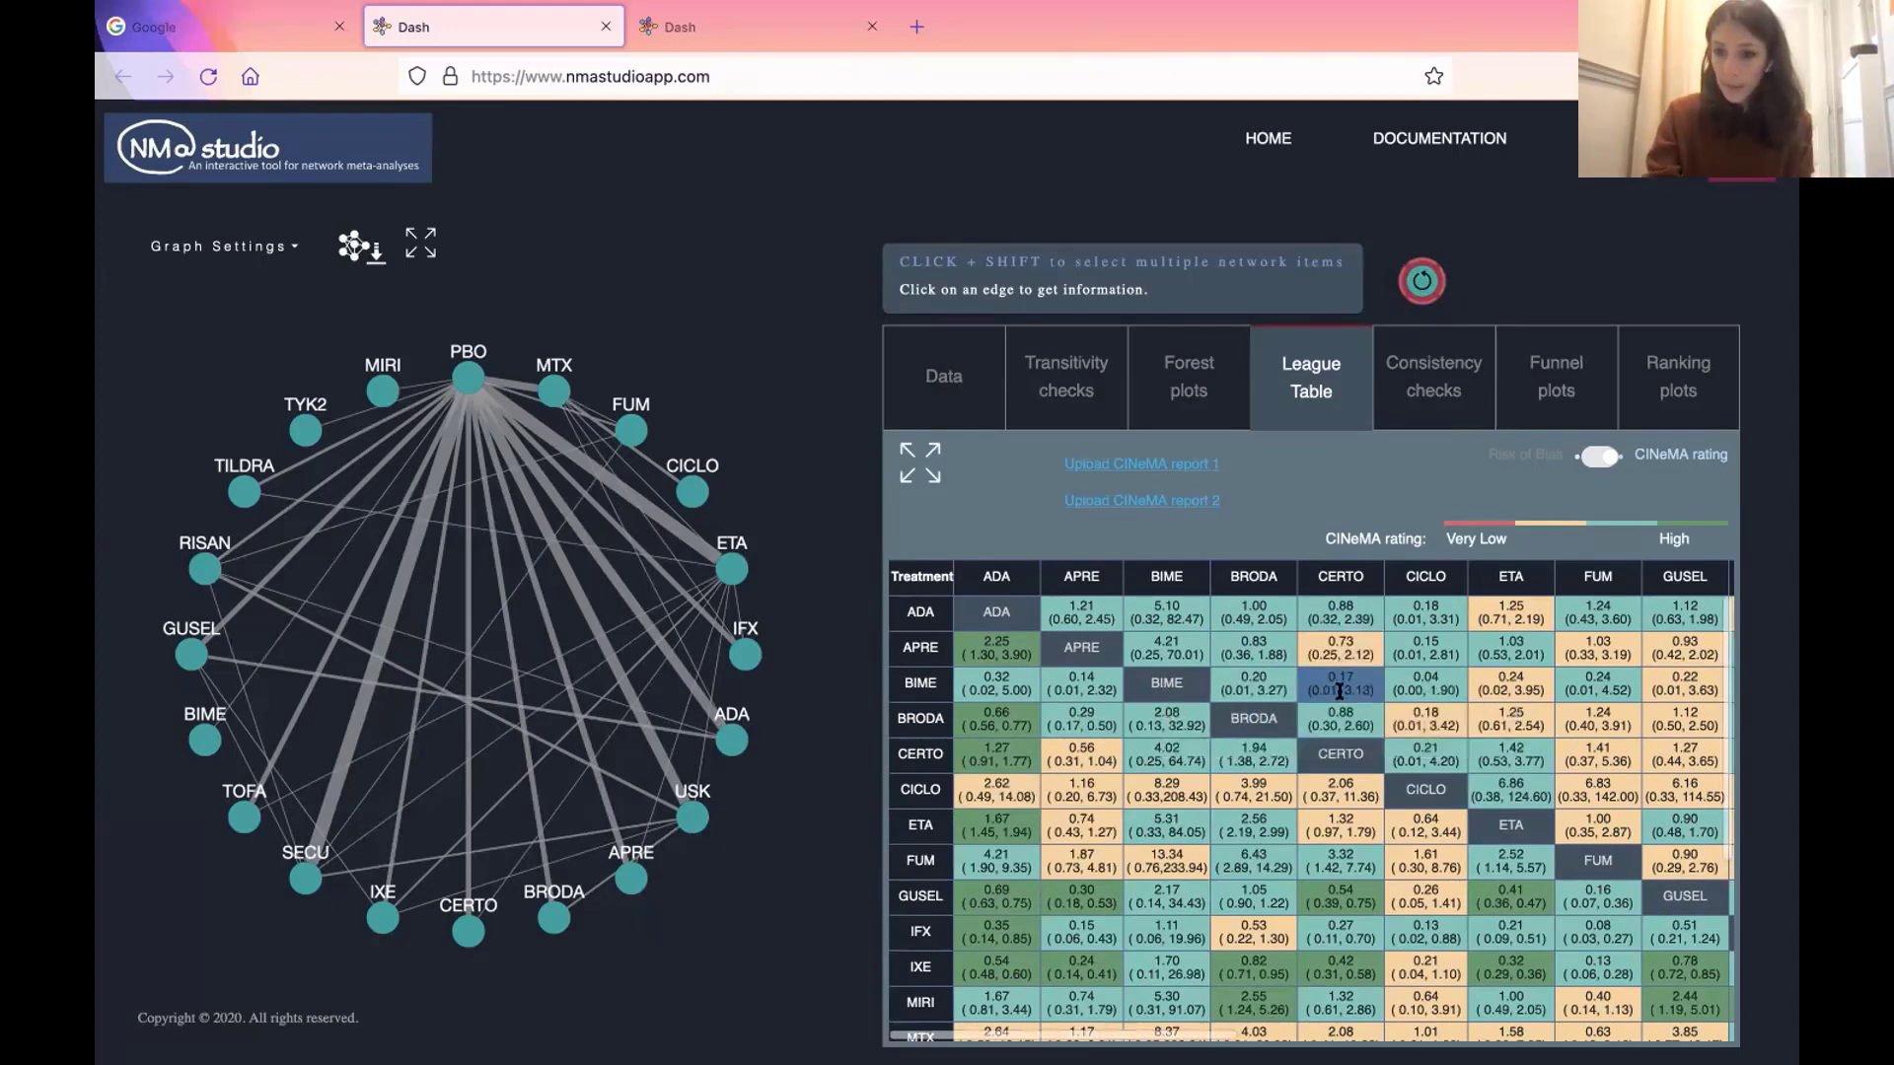
pyautogui.moveTo(1339, 692)
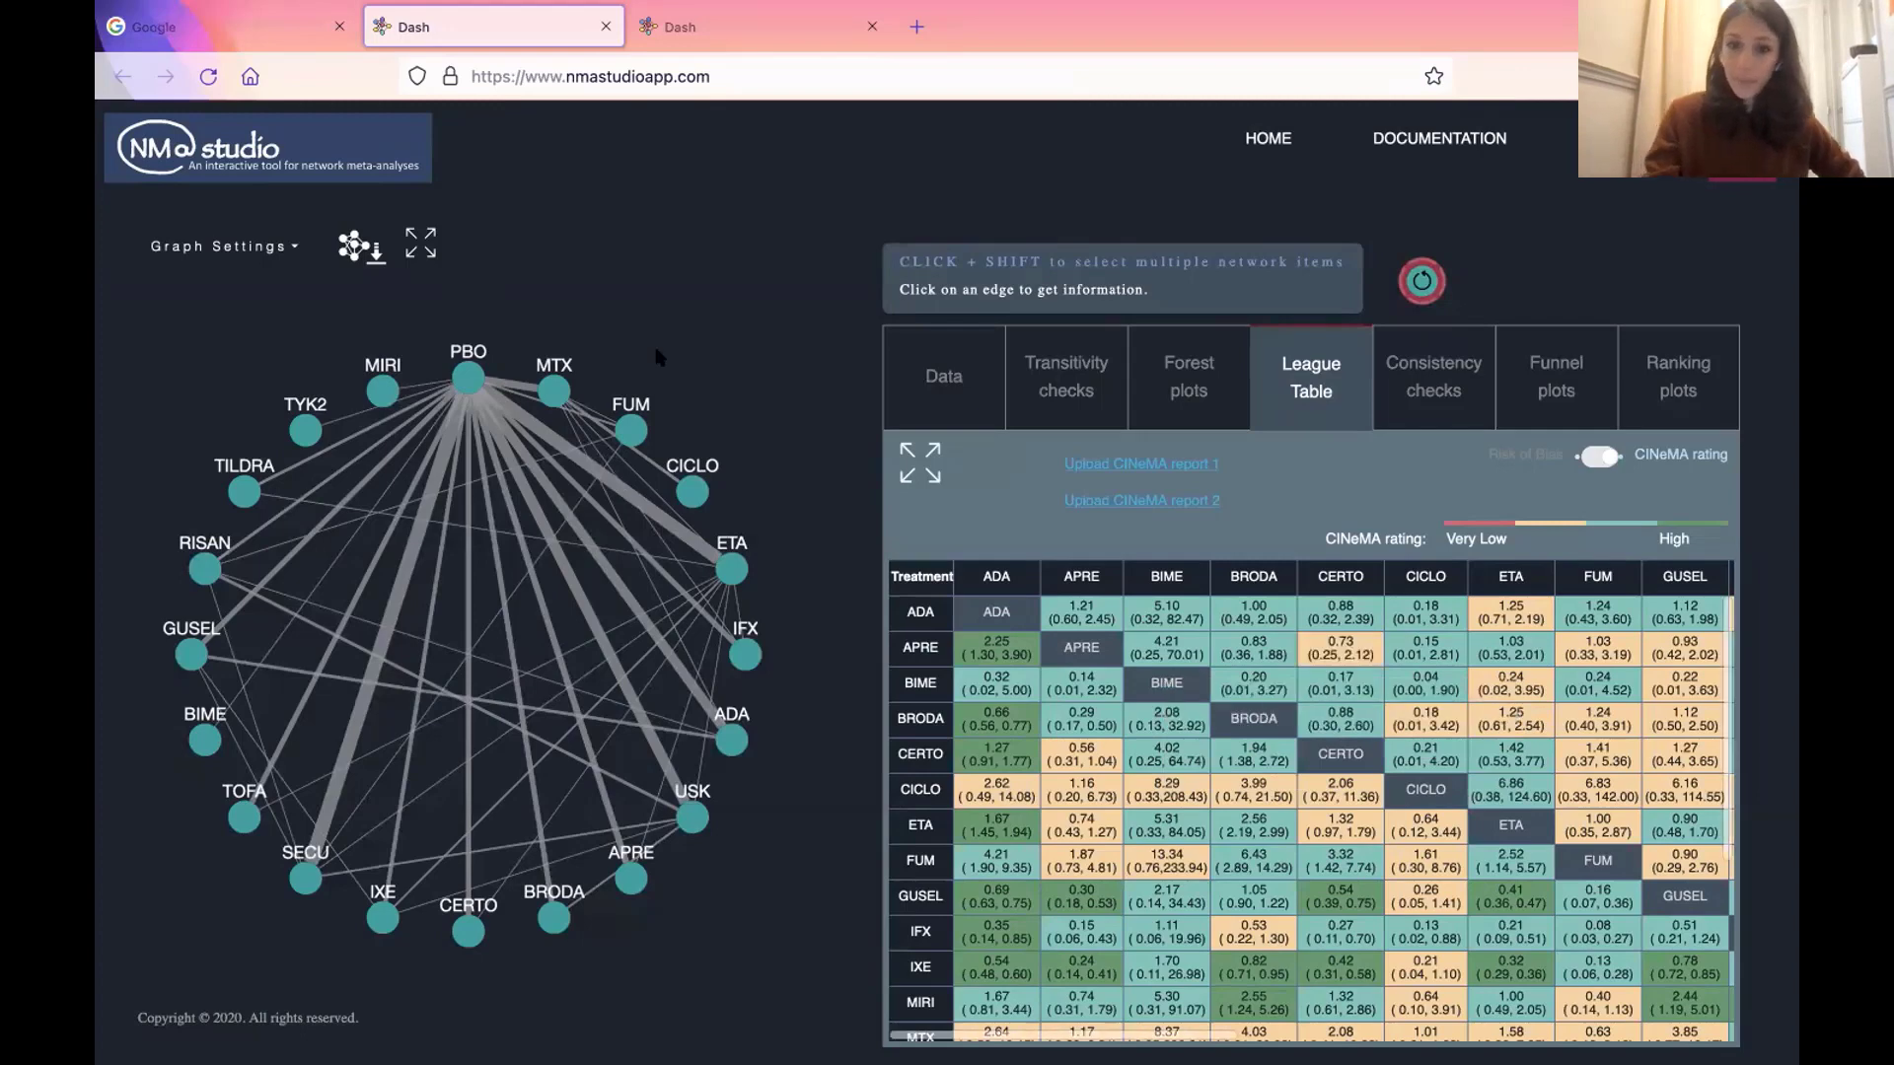
# - Show the consistency checks, and examine the design-by-treatment interaction results and the node-splitting model's direct and indirect estimates
pyautogui.click(1434, 388)
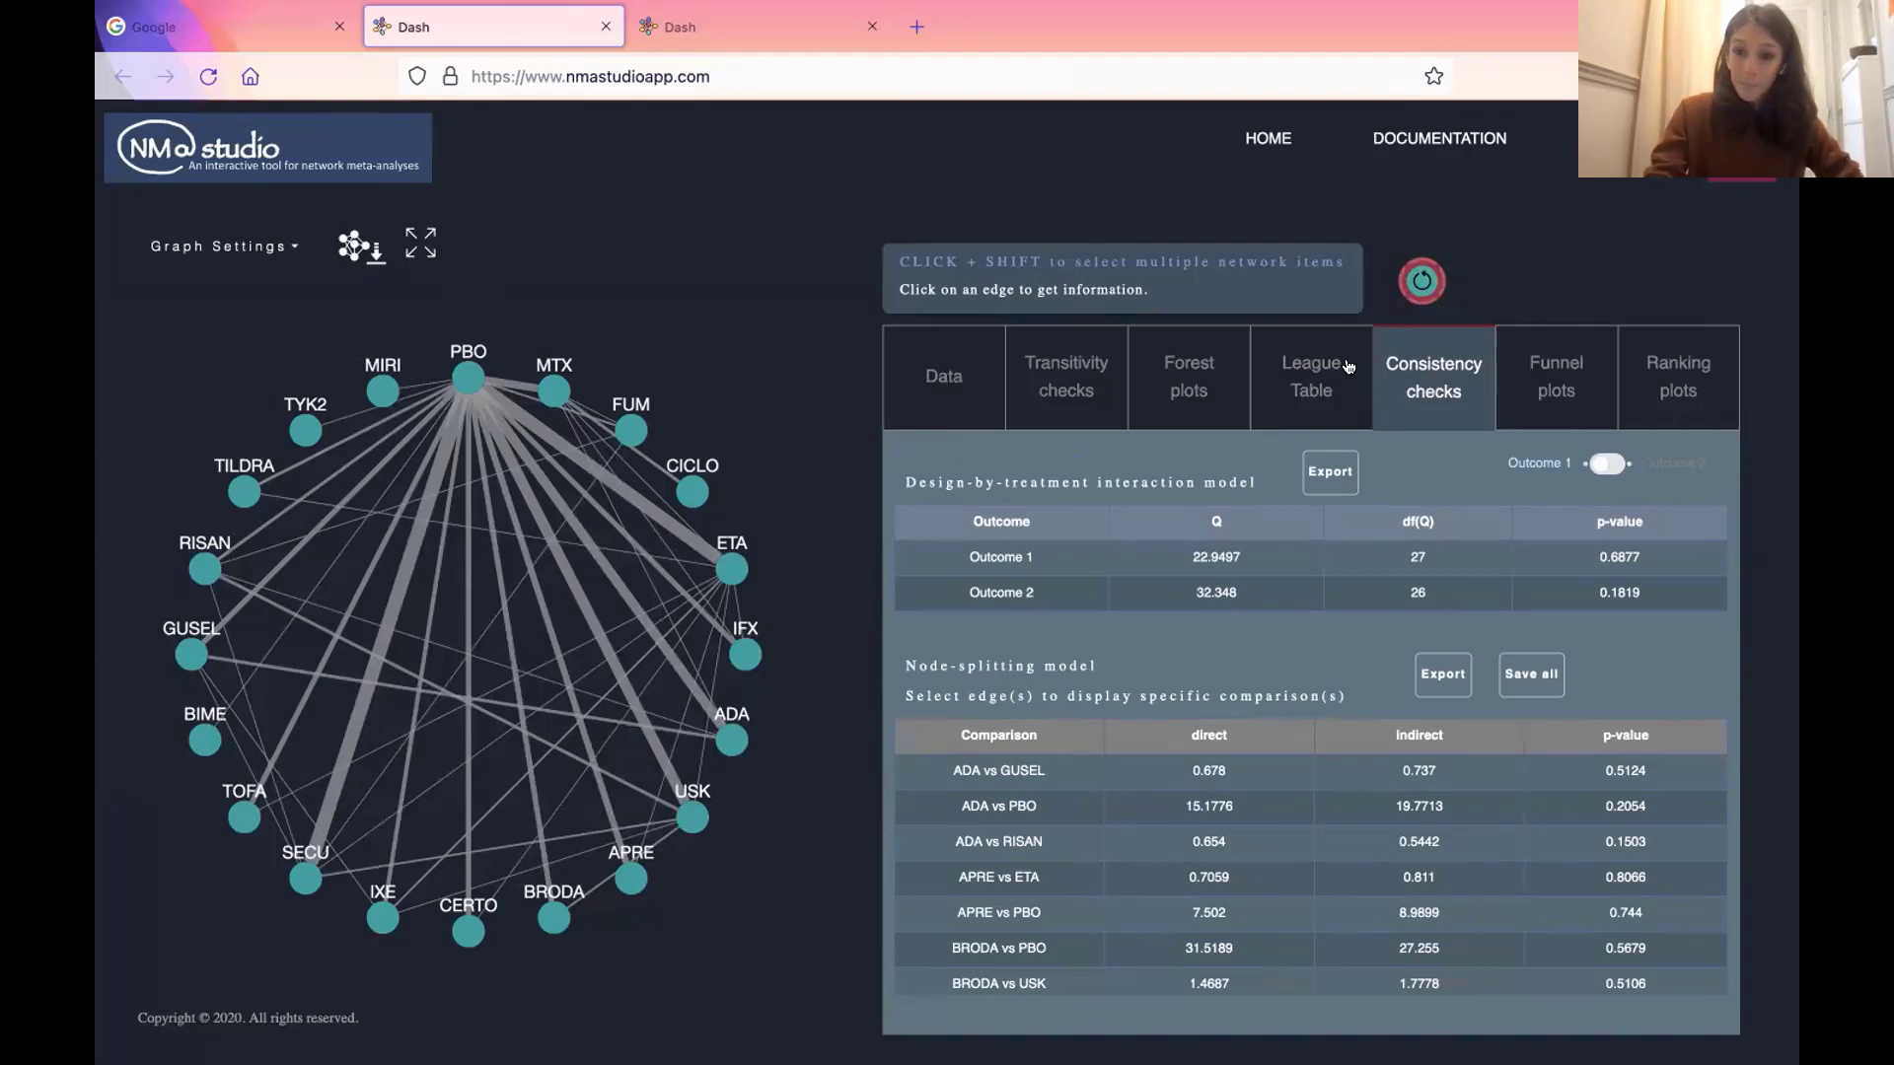
pyautogui.click(1037, 601)
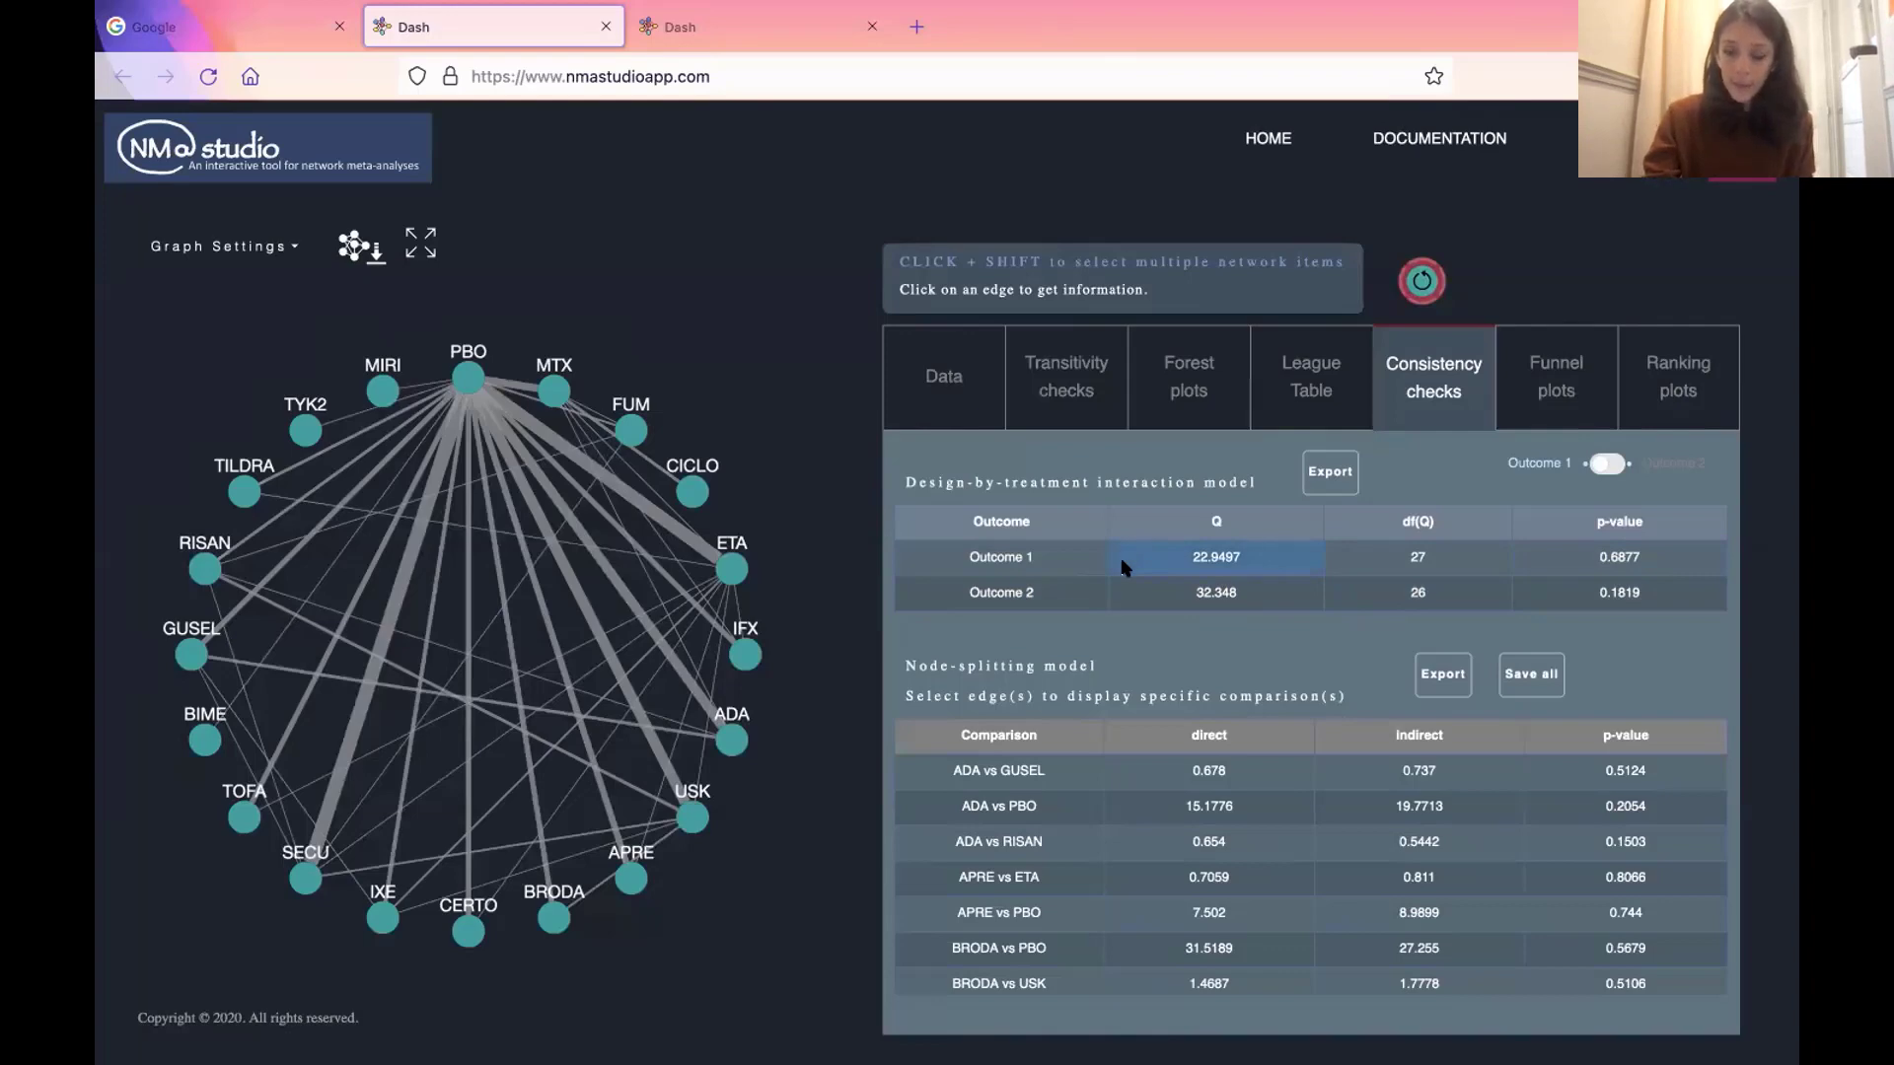
pyautogui.scroll(-1, 1146, 814)
pyautogui.scroll(1, 1266, 803)
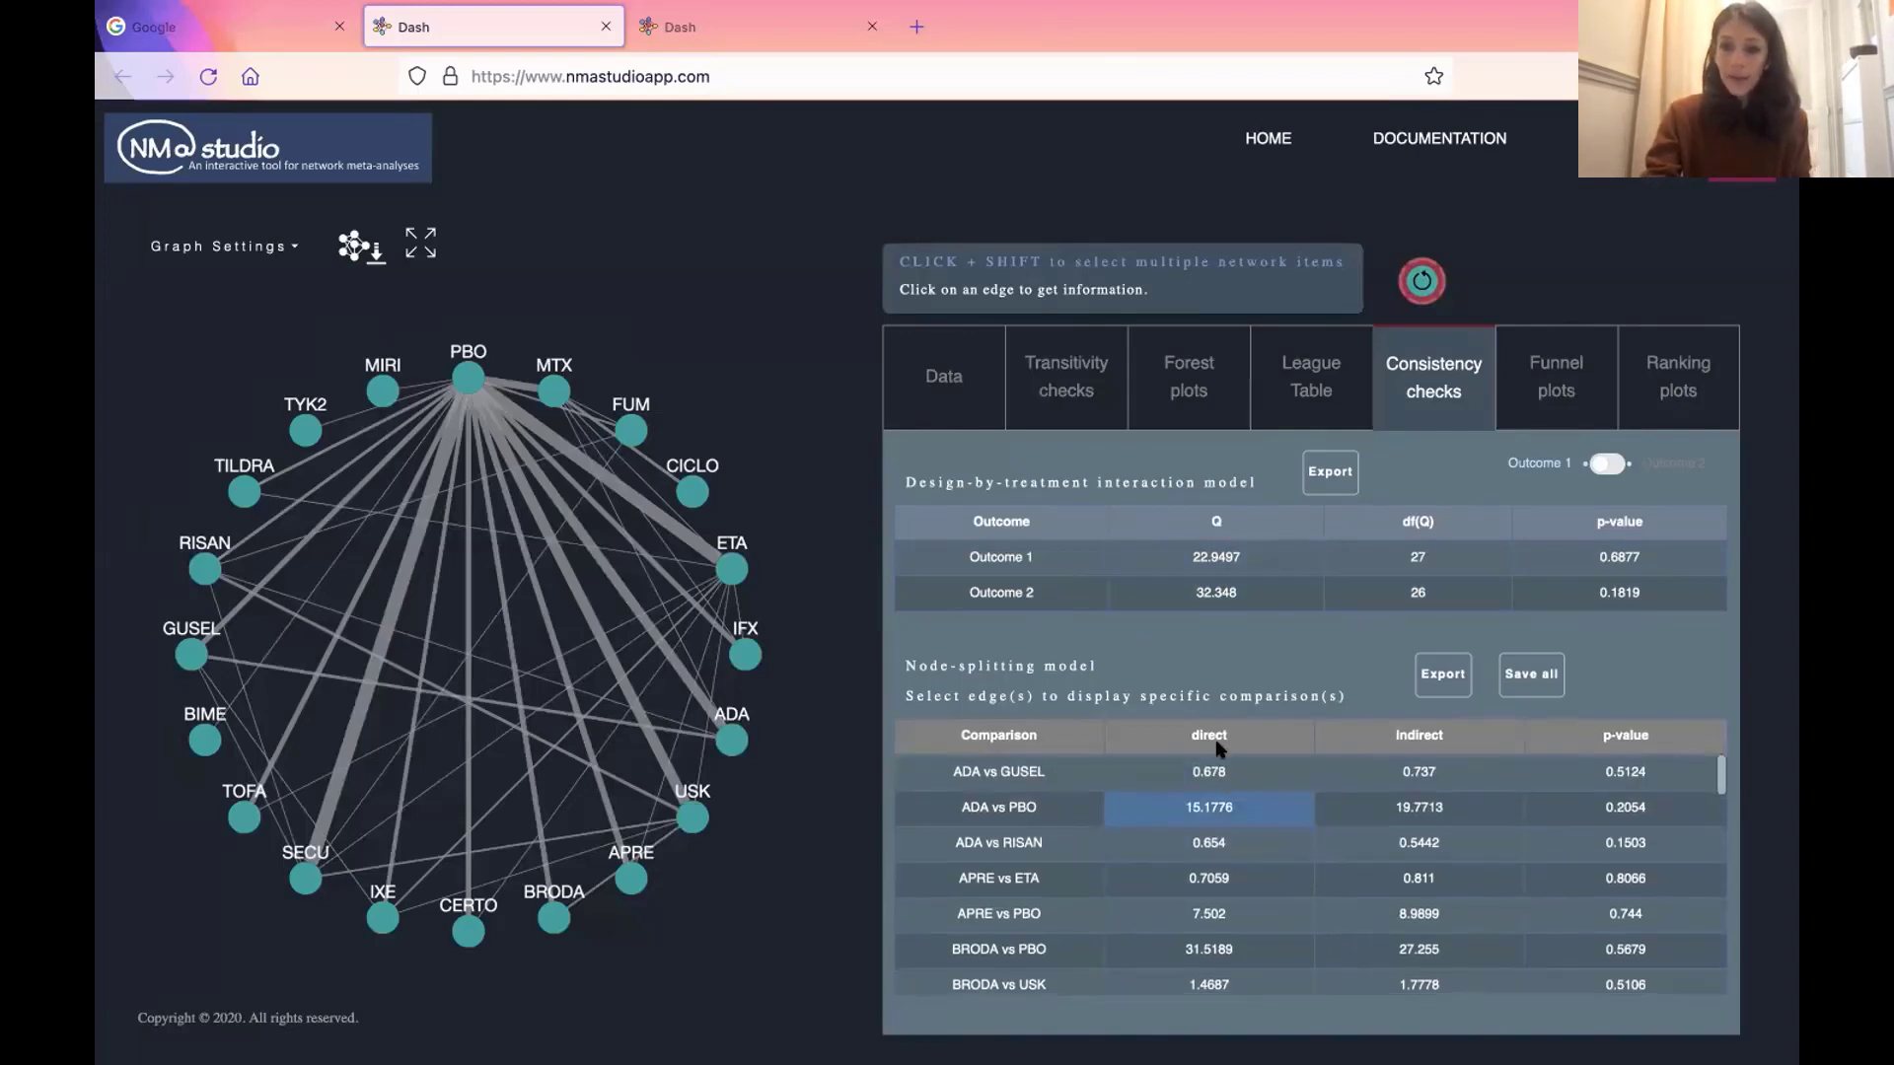
# - Examine the node-splitting p-values for Outcome 1, focusing on the comparisons around ETA vs TOFA
pyautogui.click(1613, 469)
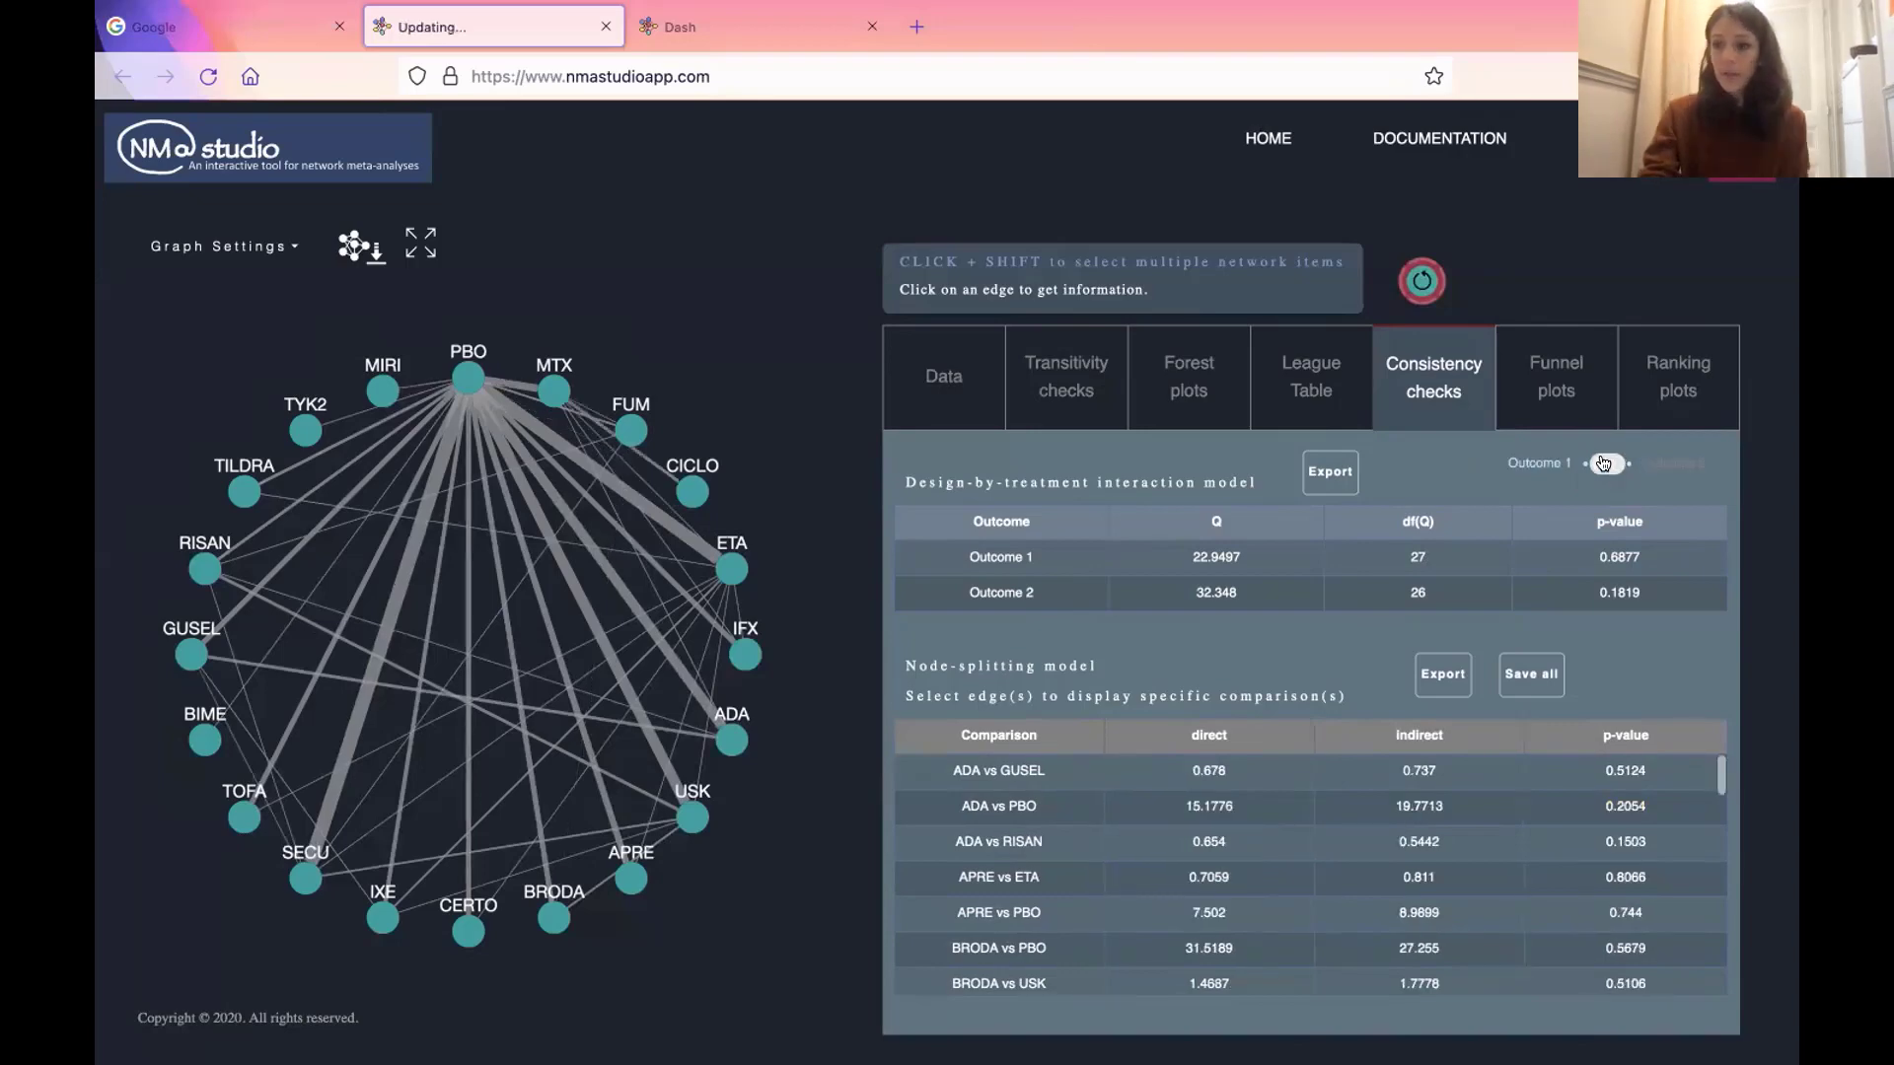
pyautogui.scroll(-5, 1421, 868)
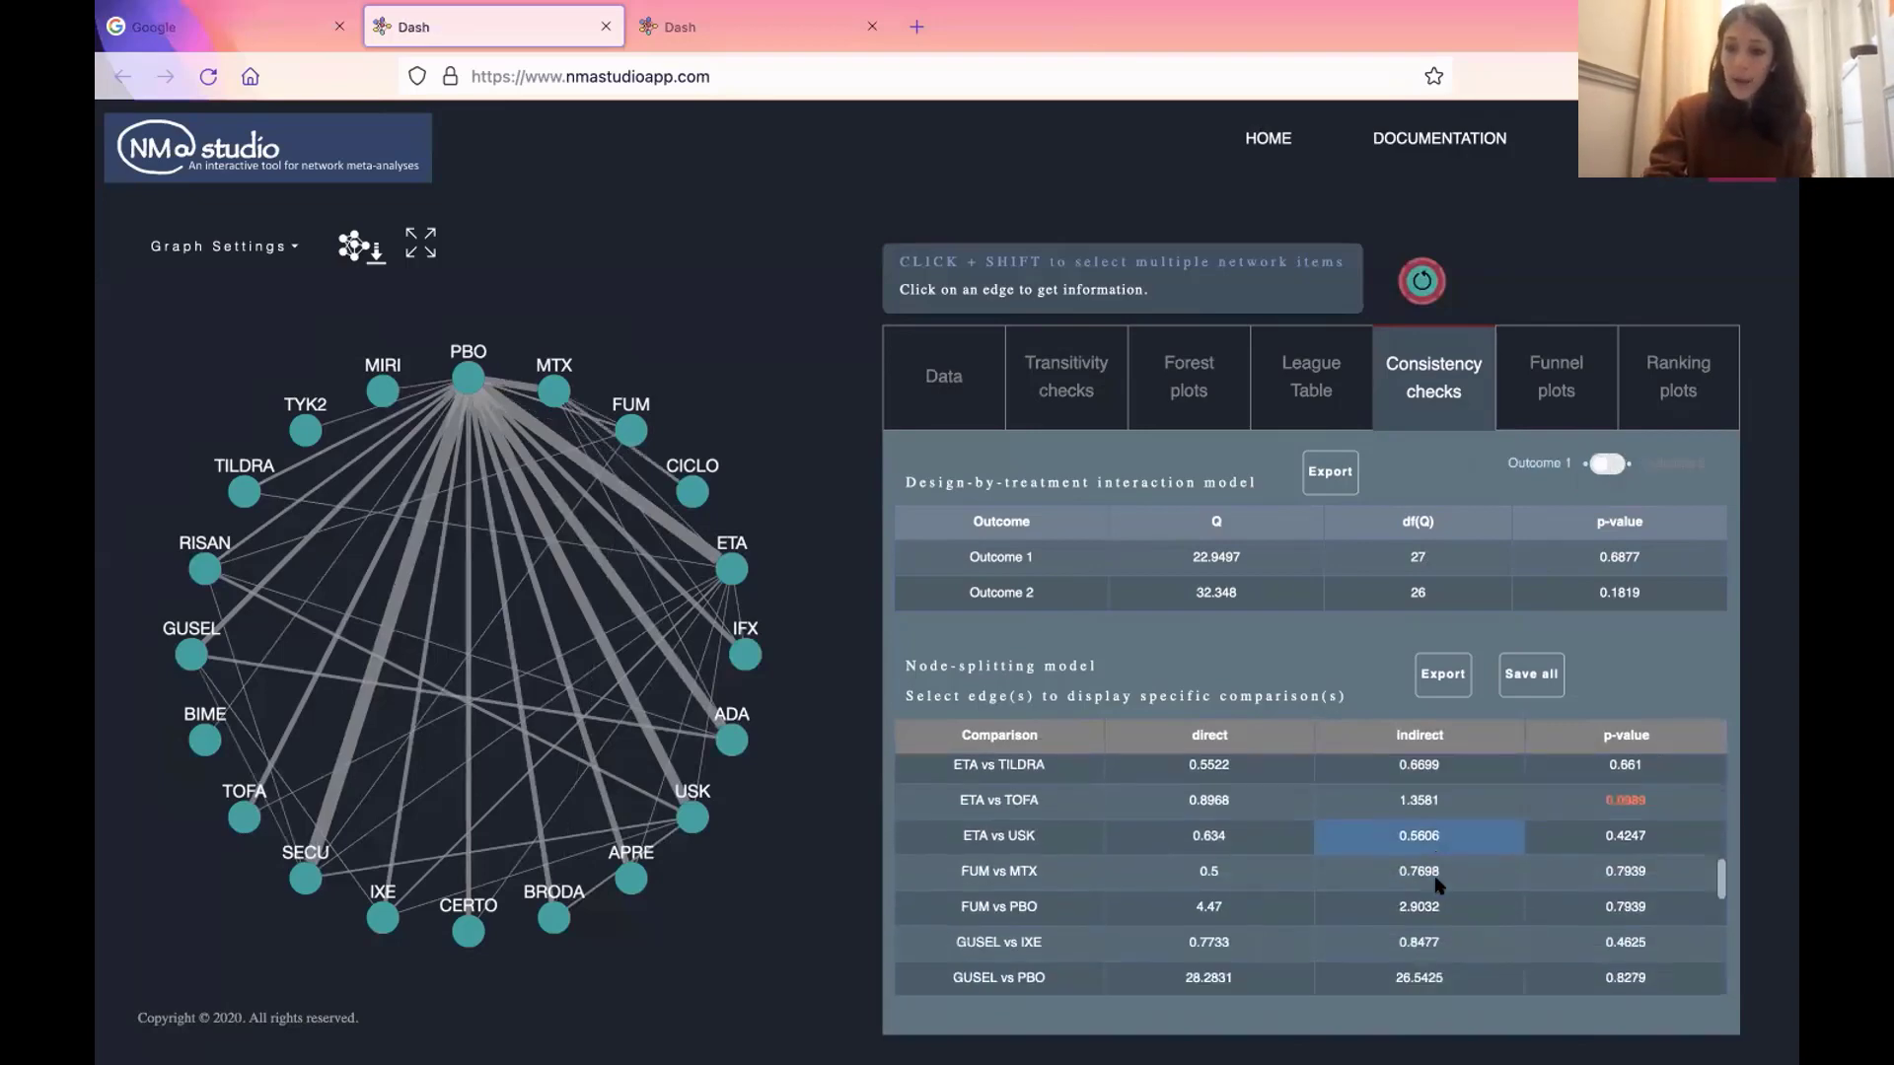
pyautogui.scroll(5, 1568, 837)
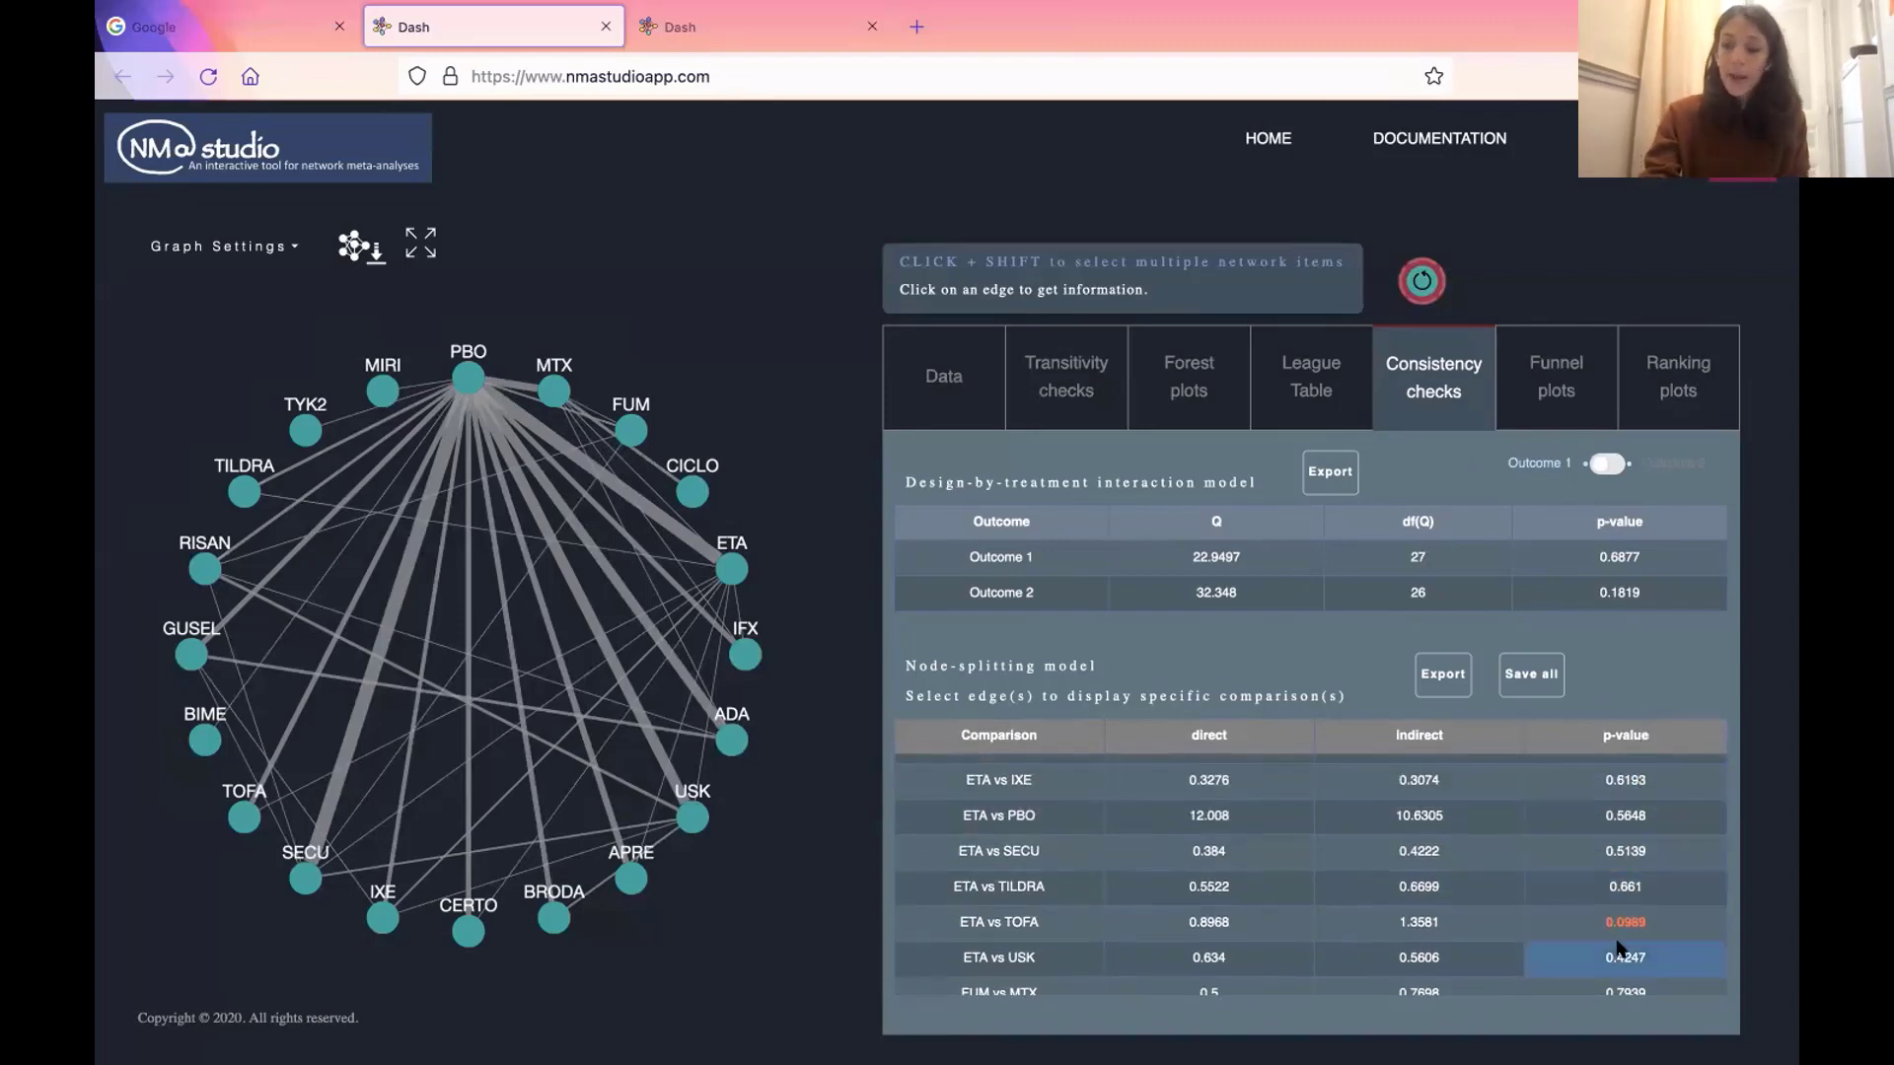
pyautogui.scroll(-2, 1603, 932)
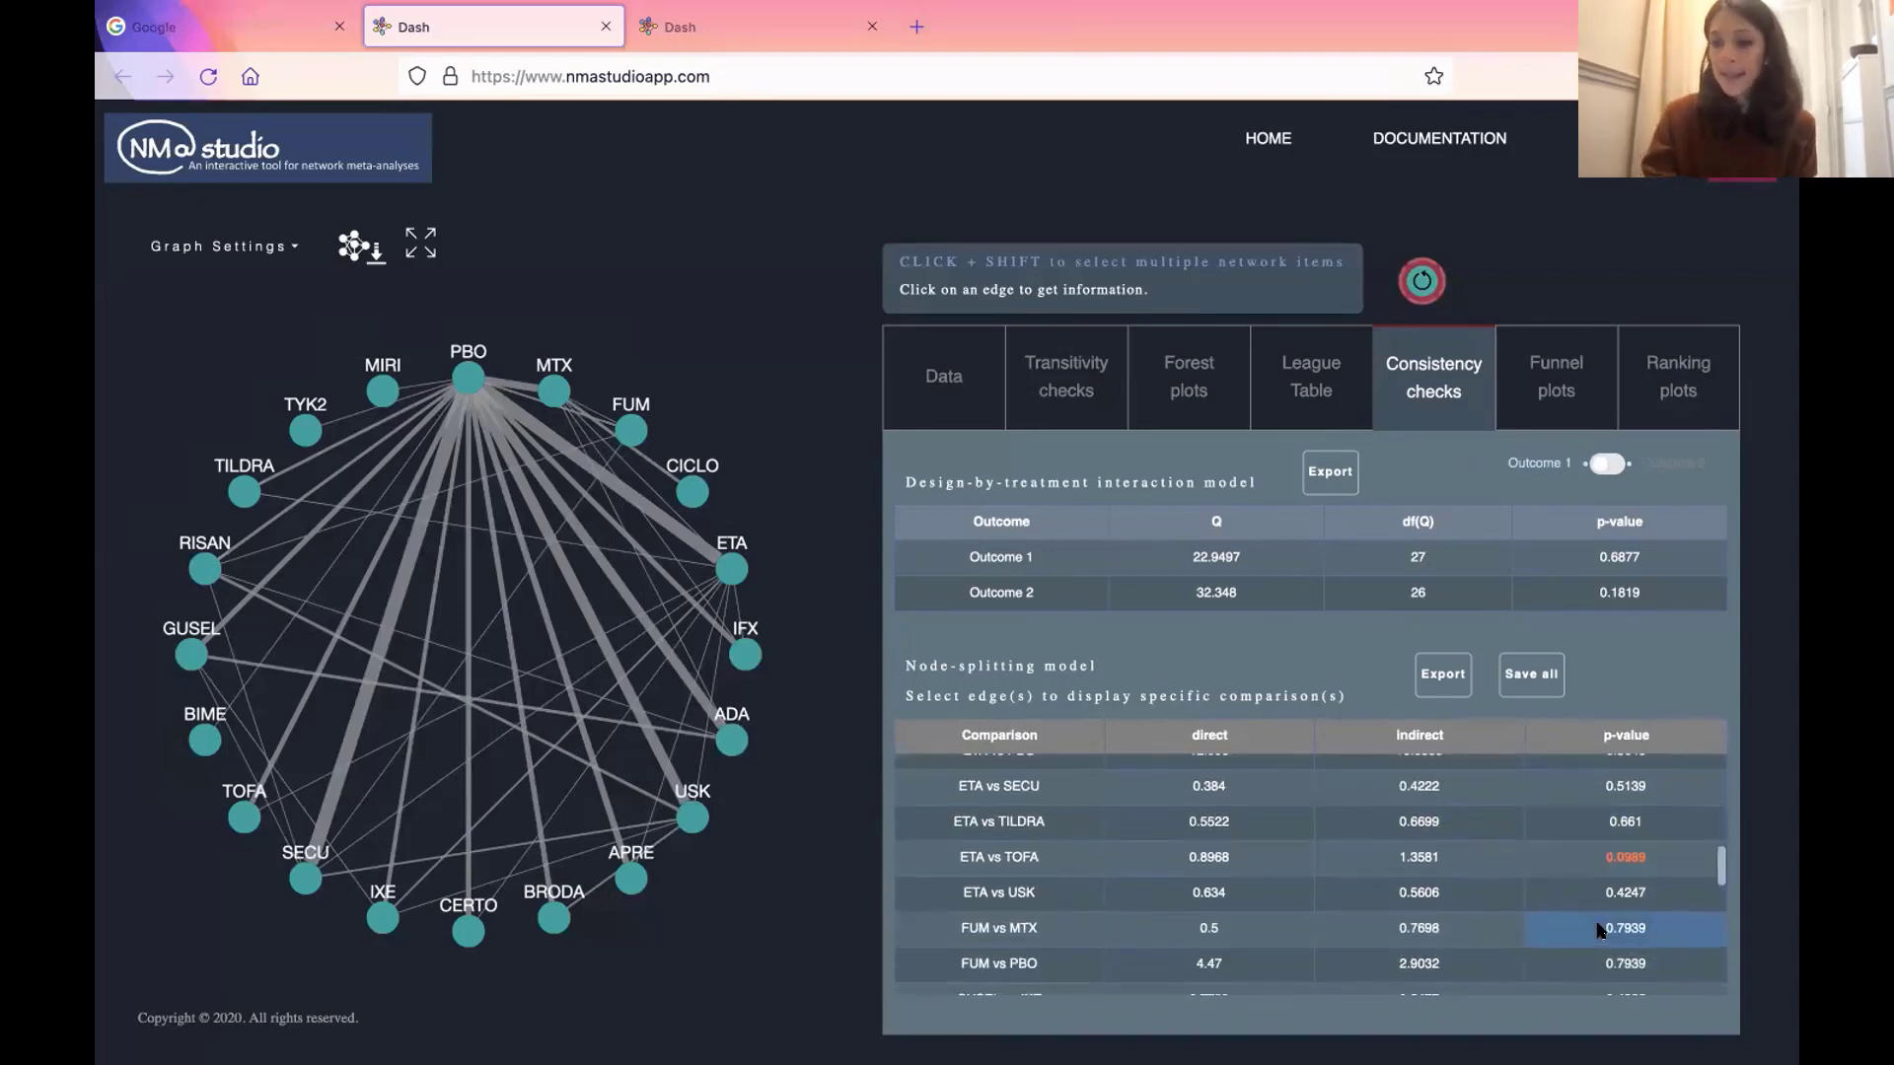
# - Examine the remaining node-splitting comparisons and their p-values through to the end of the table
pyautogui.scroll(-1, 1601, 931)
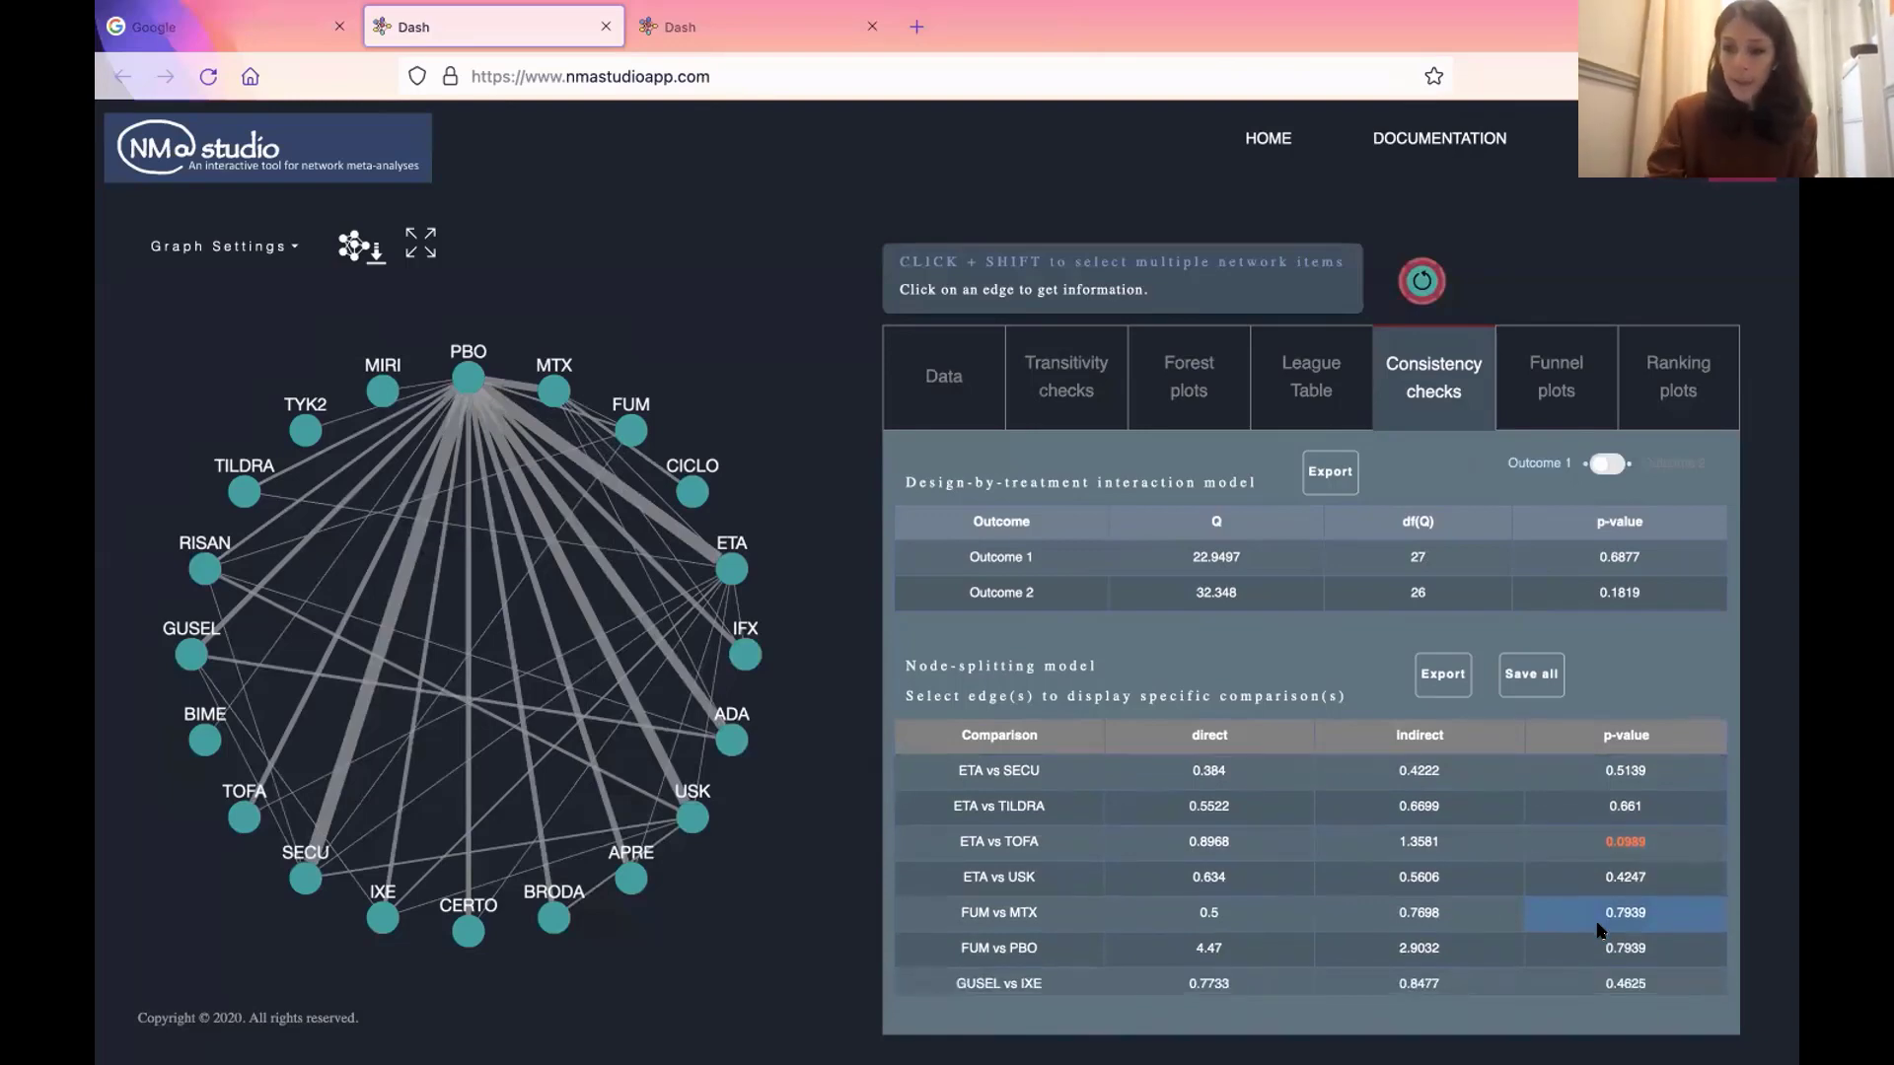
pyautogui.scroll(-1, 1600, 927)
pyautogui.scroll(-10, 1603, 854)
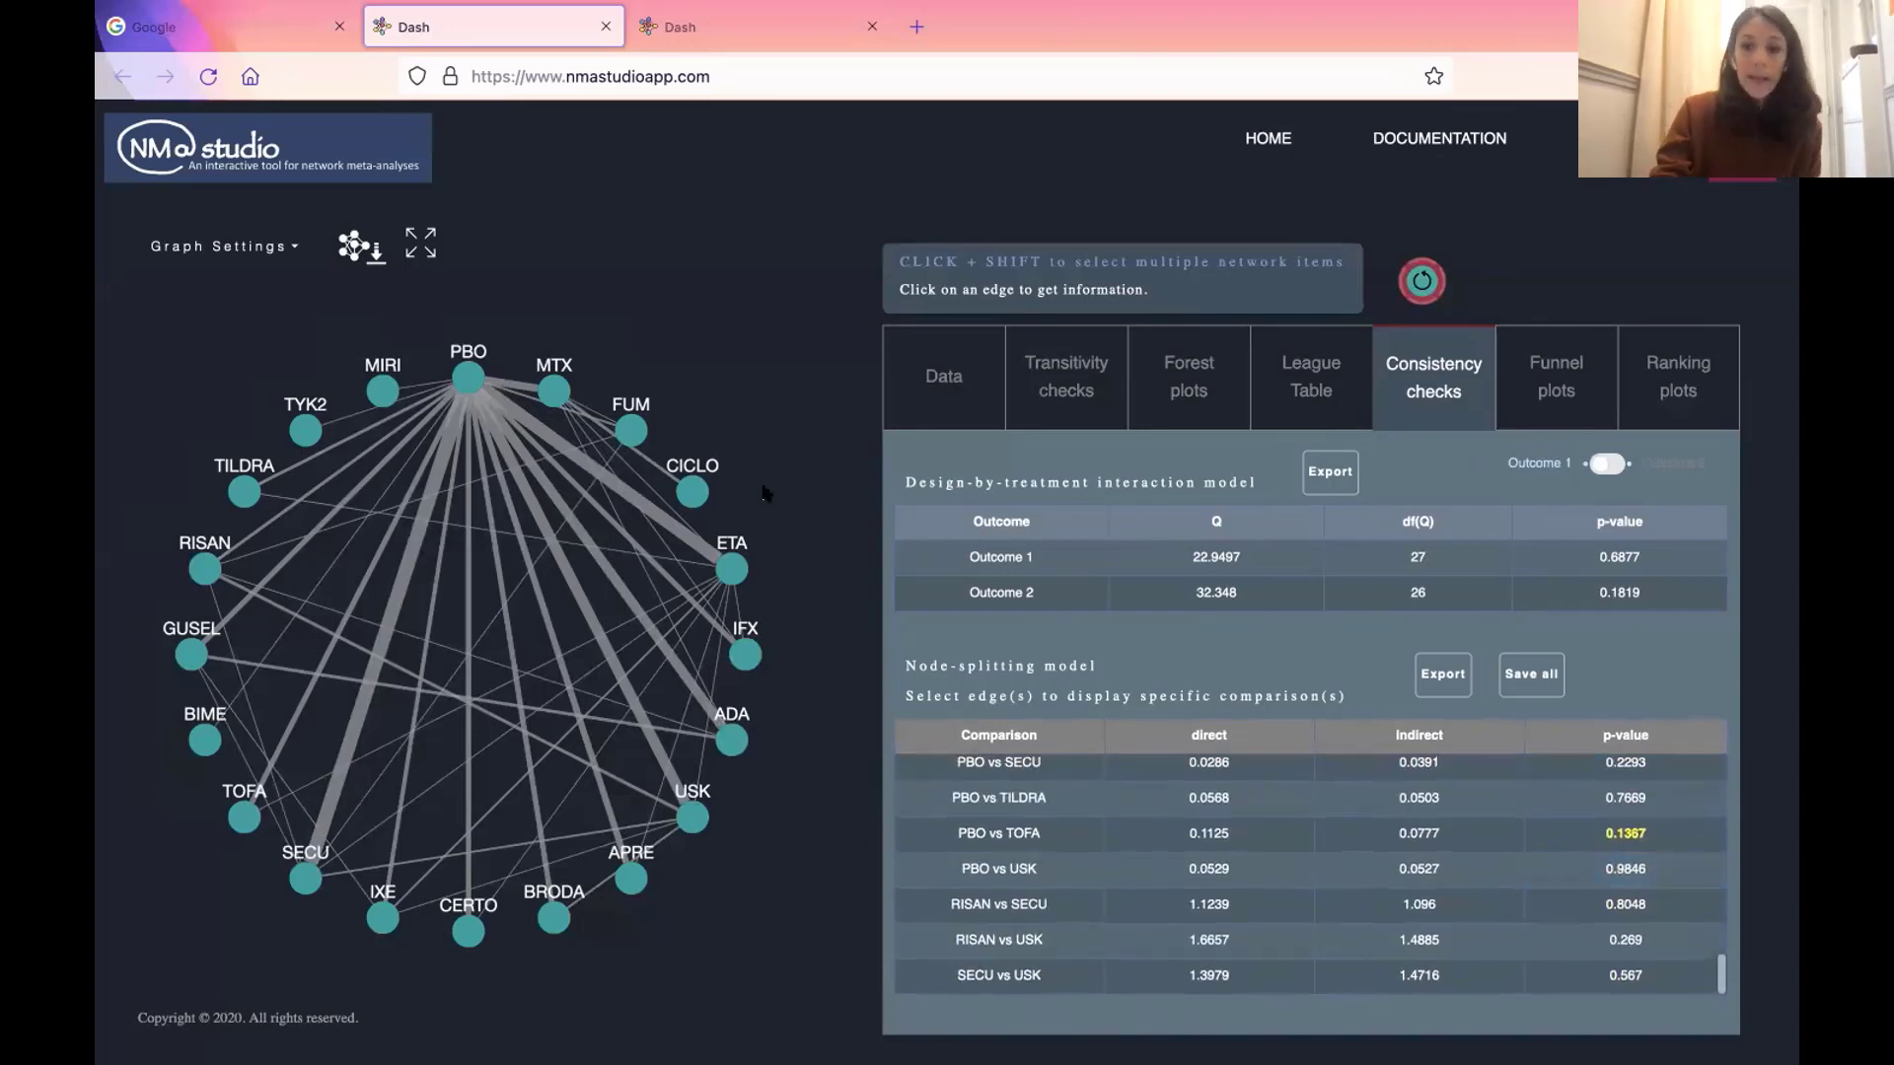
# - Filter the node-splitting results to the ETA, IFX and ADA versus PBO edges, examine them, and clear the edge selection
pyautogui.click(554, 443)
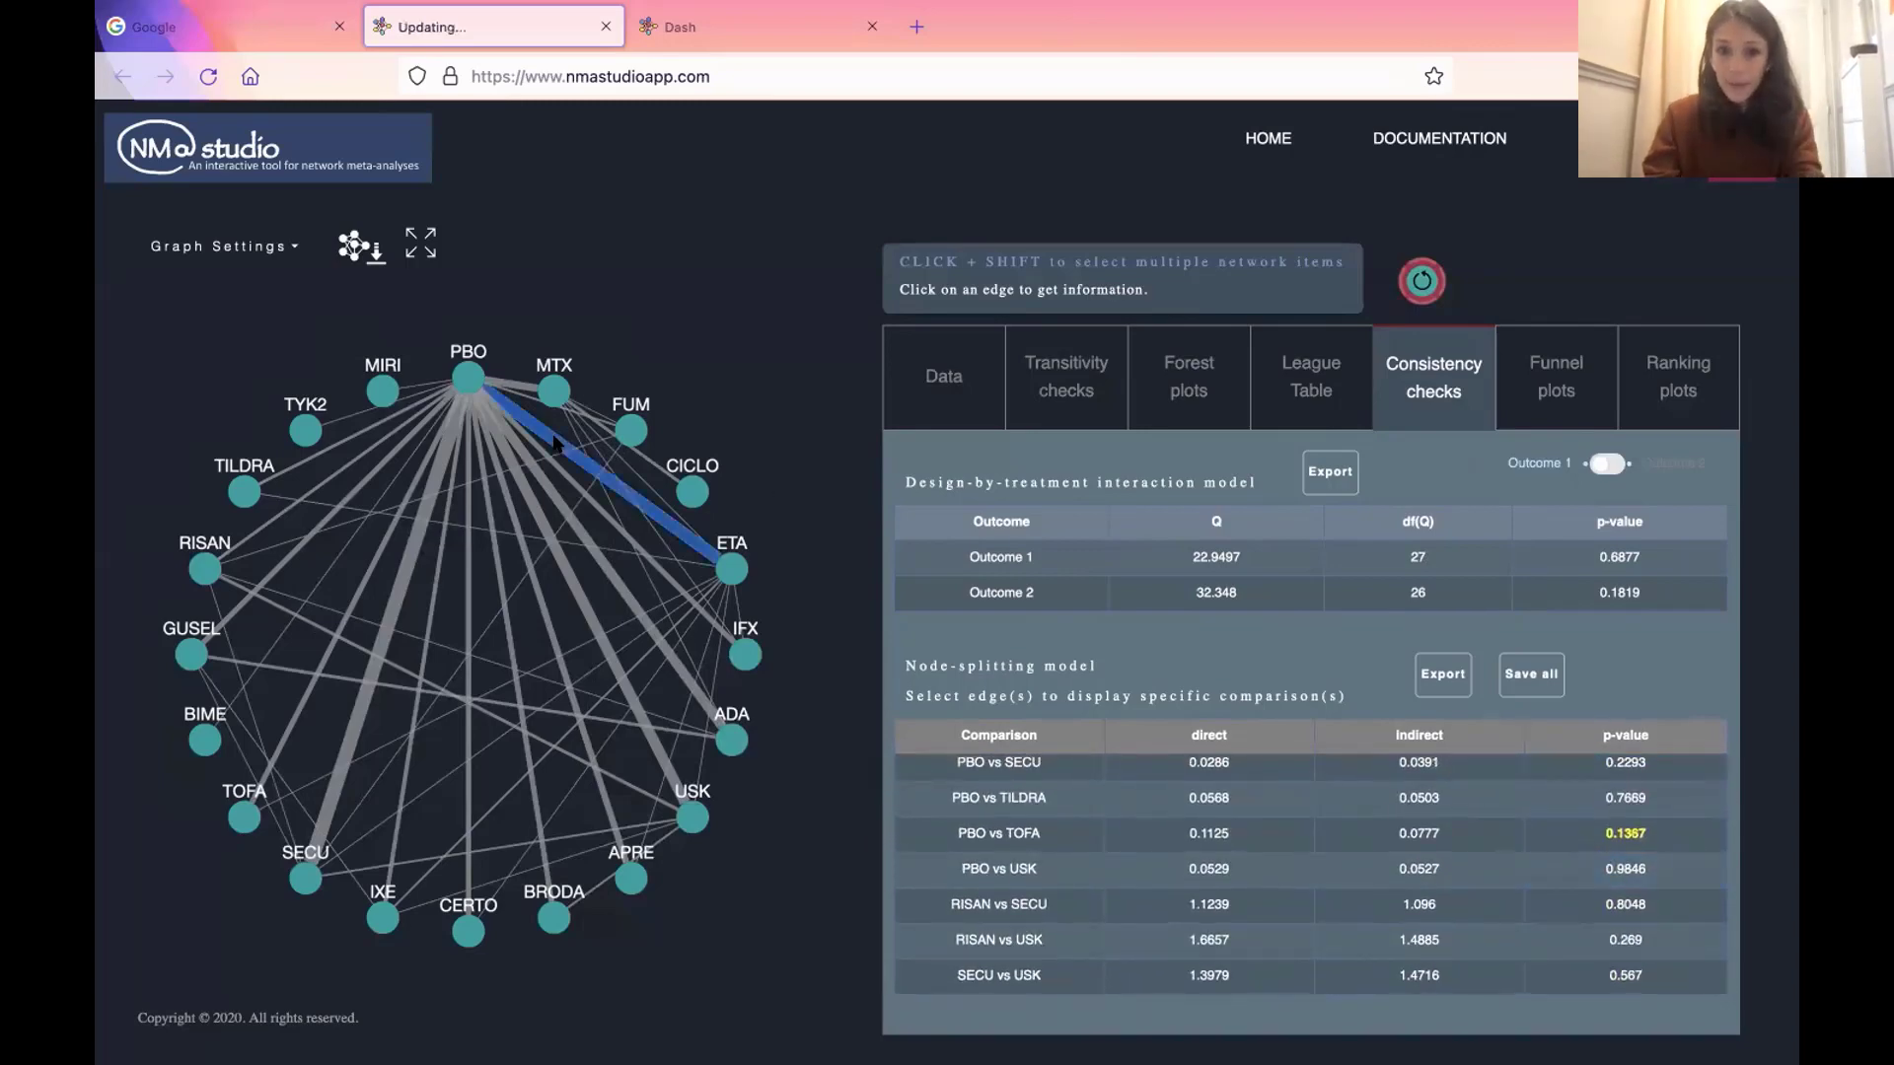
pyautogui.keyDown('shift'); pyautogui.click(559, 466); pyautogui.keyUp('shift')
pyautogui.keyDown('shift'); pyautogui.click(538, 480); pyautogui.keyUp('shift')
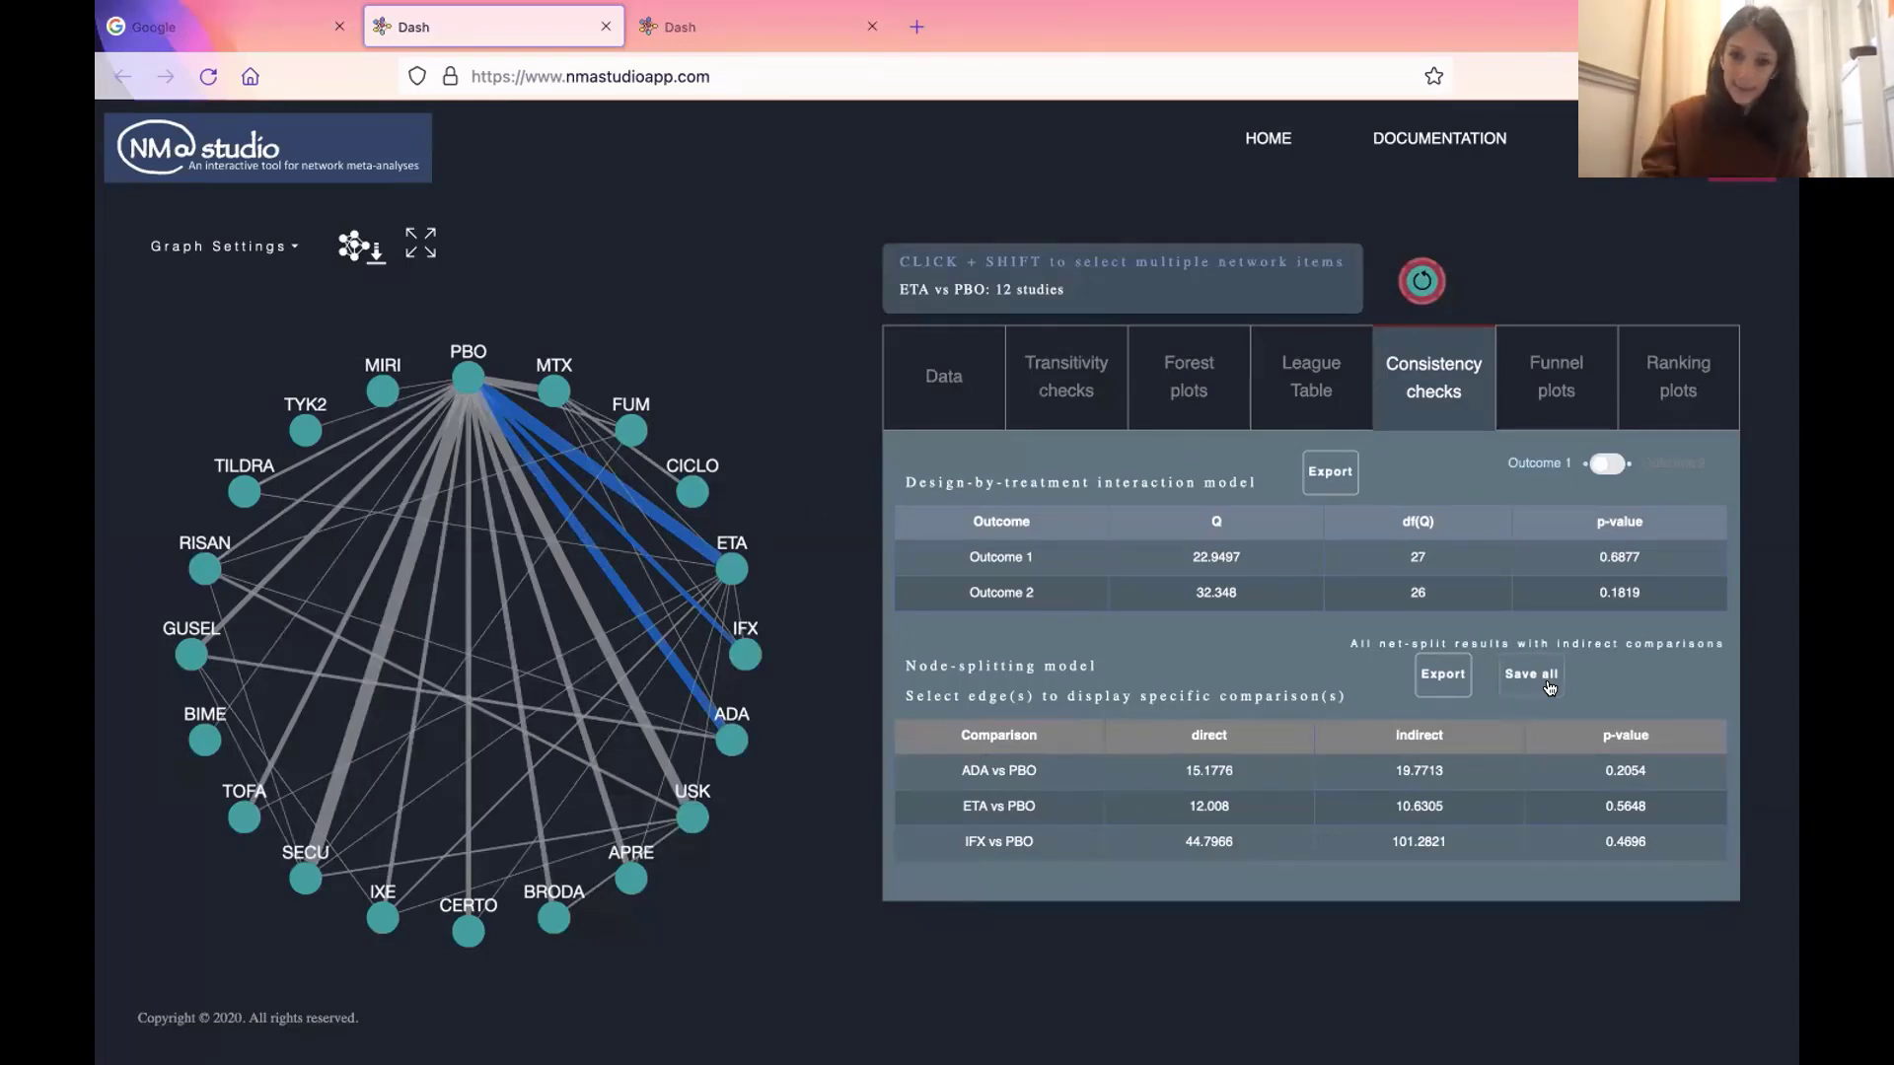
pyautogui.moveTo(1395, 1026)
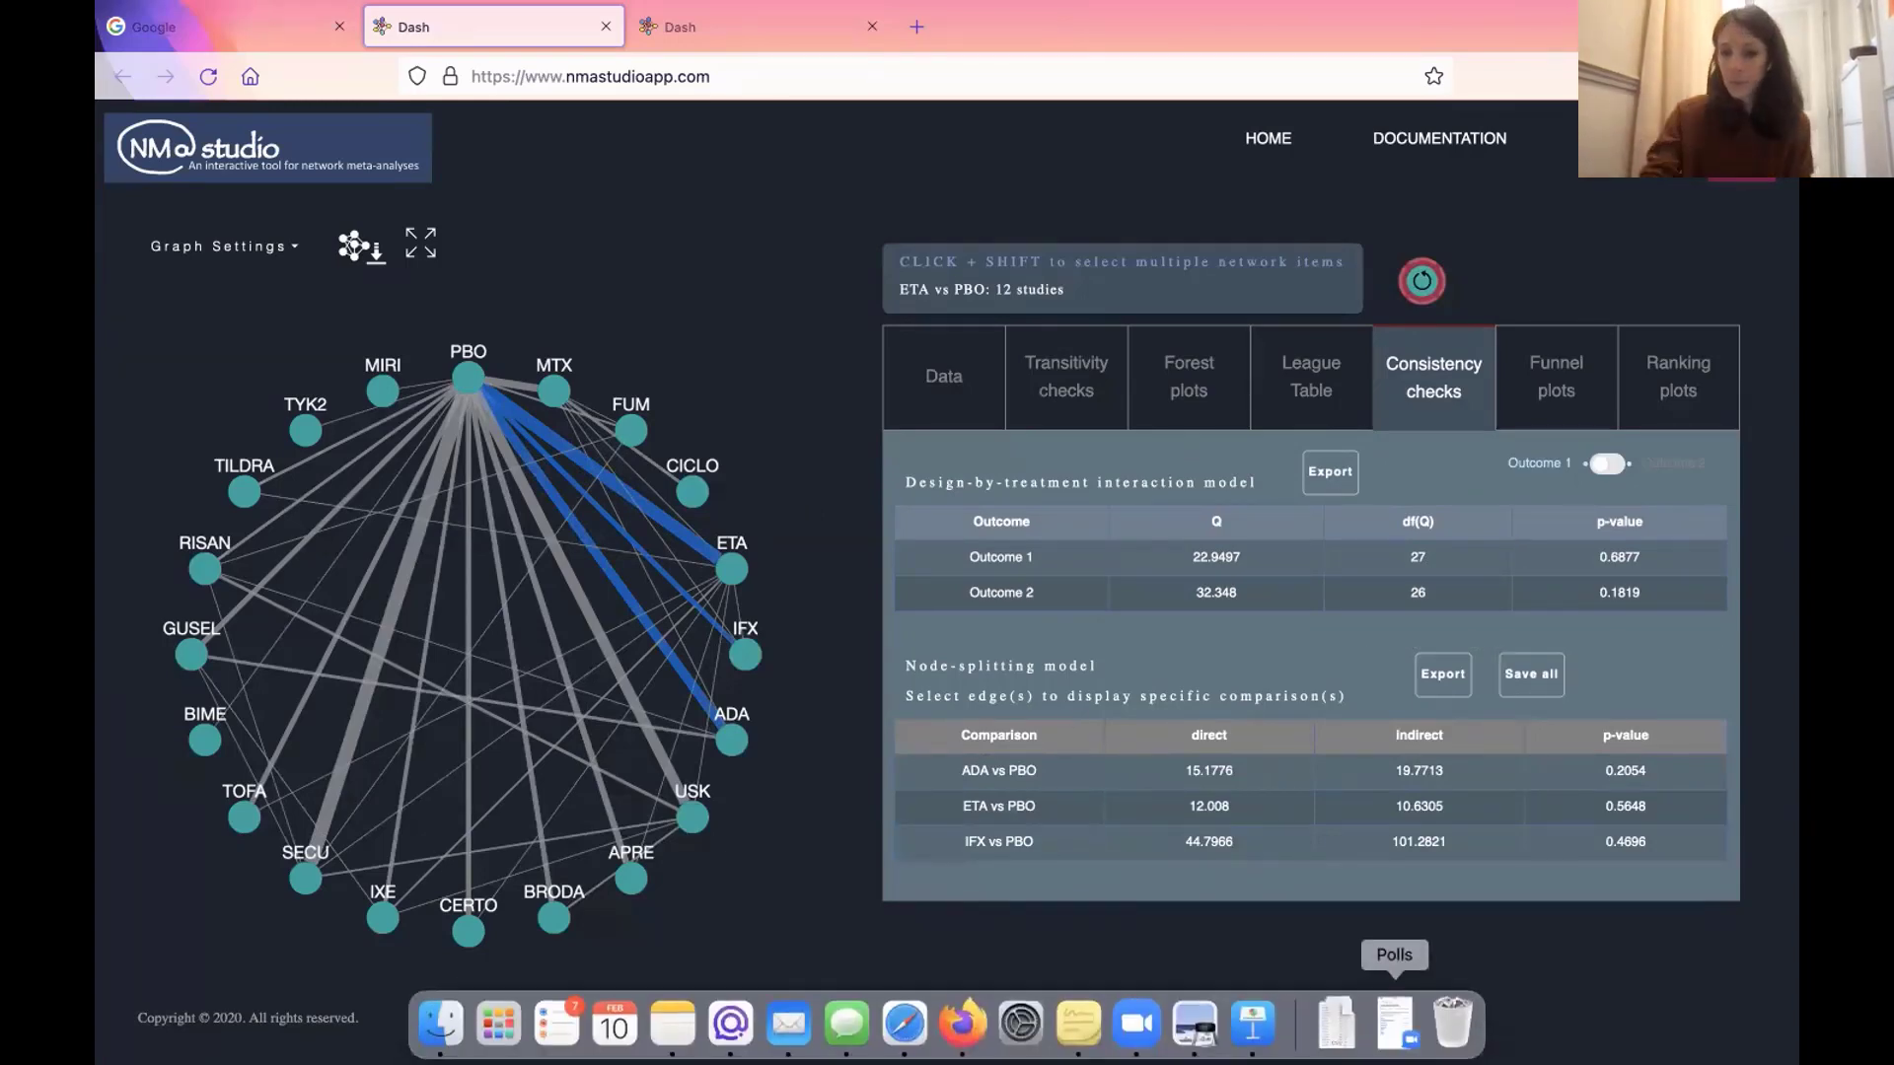
pyautogui.click(1221, 768)
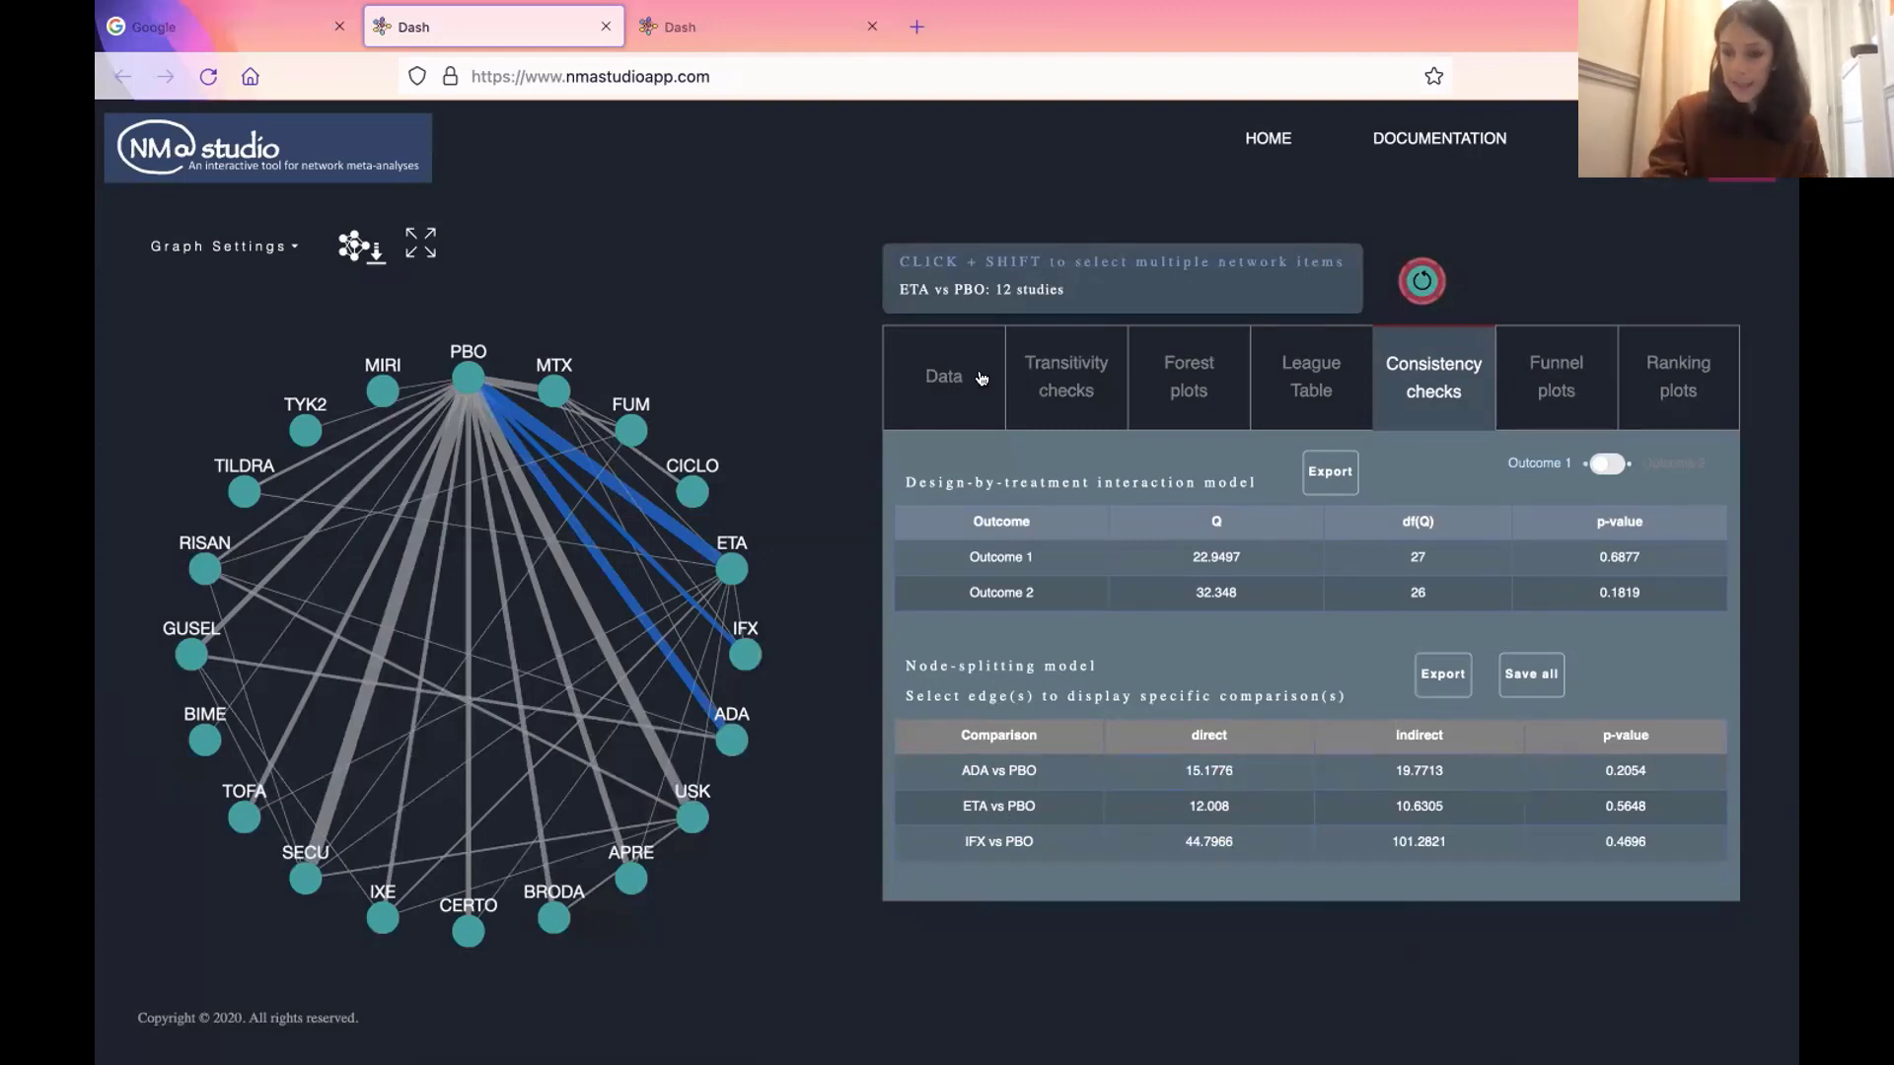
pyautogui.click(691, 357)
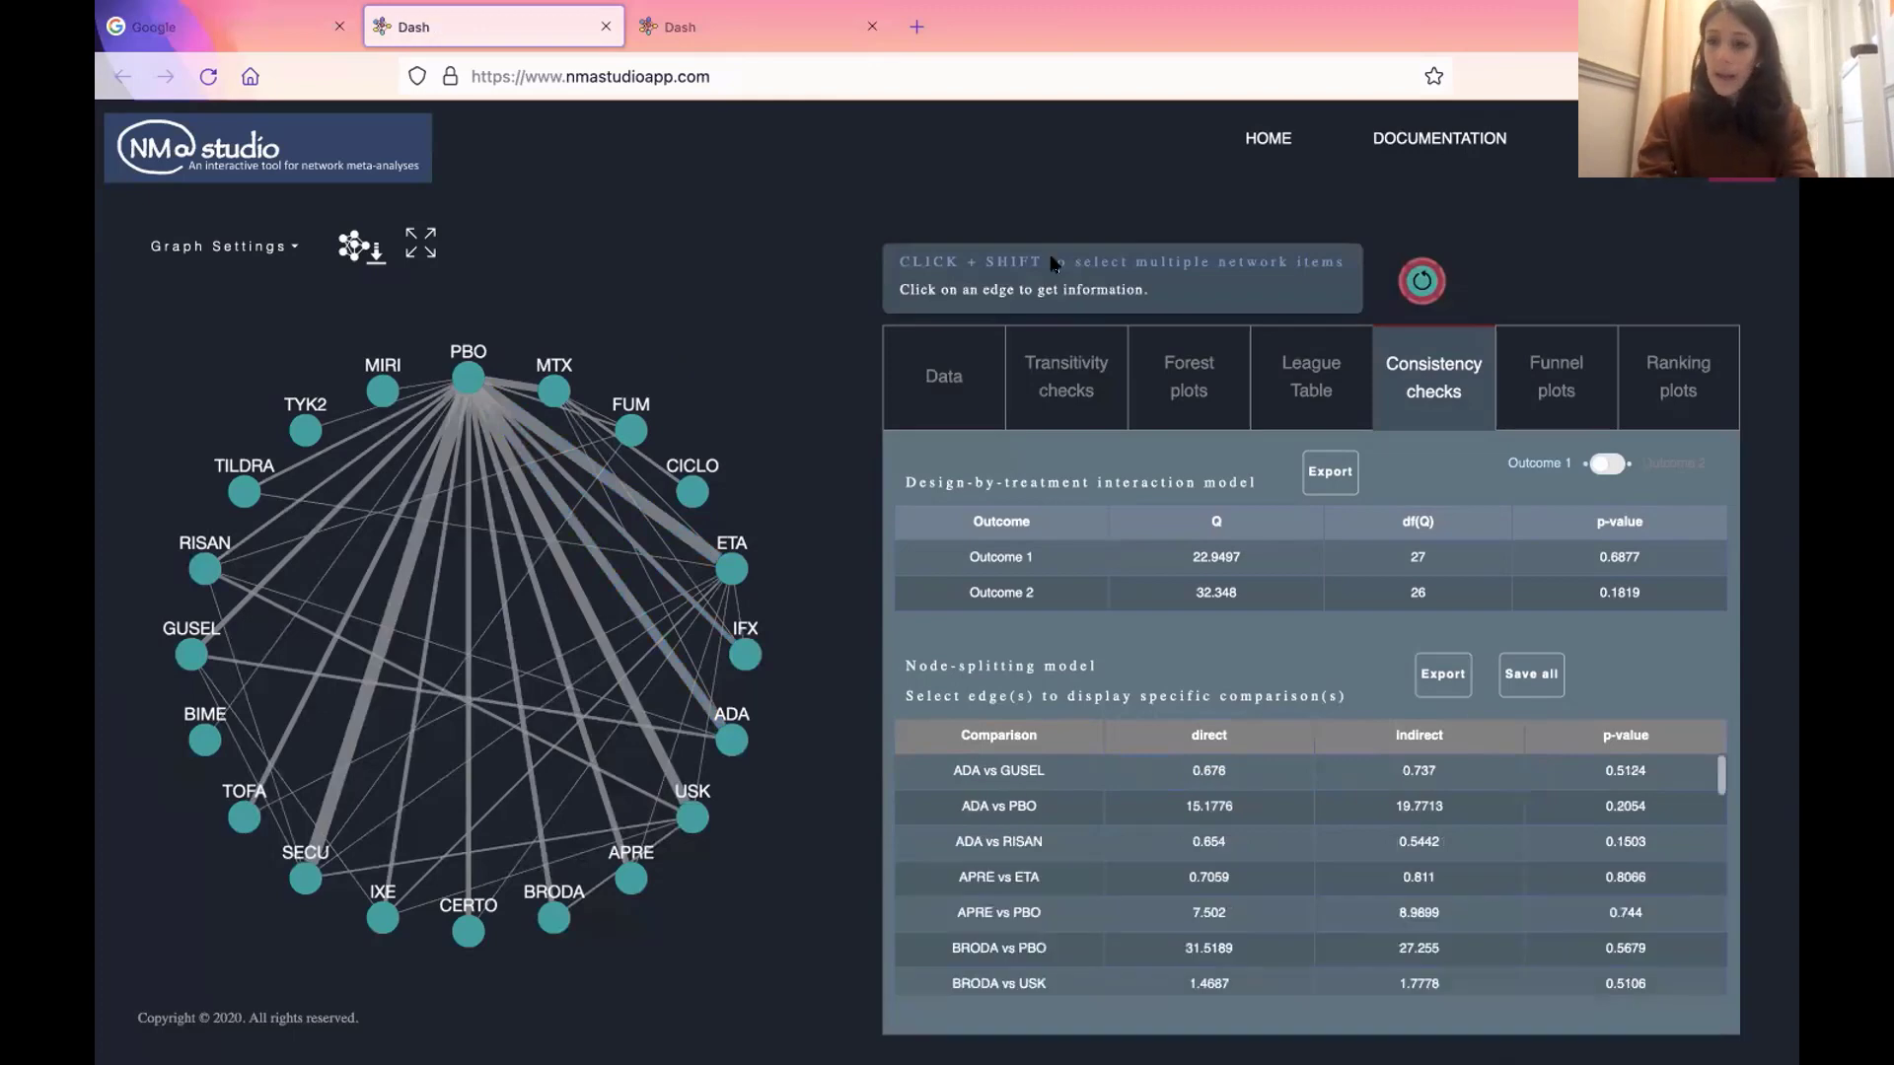
# - Show the Outcome 1 funnel plot with PBO as the reference treatment, and clear the reference selection
pyautogui.click(1559, 394)
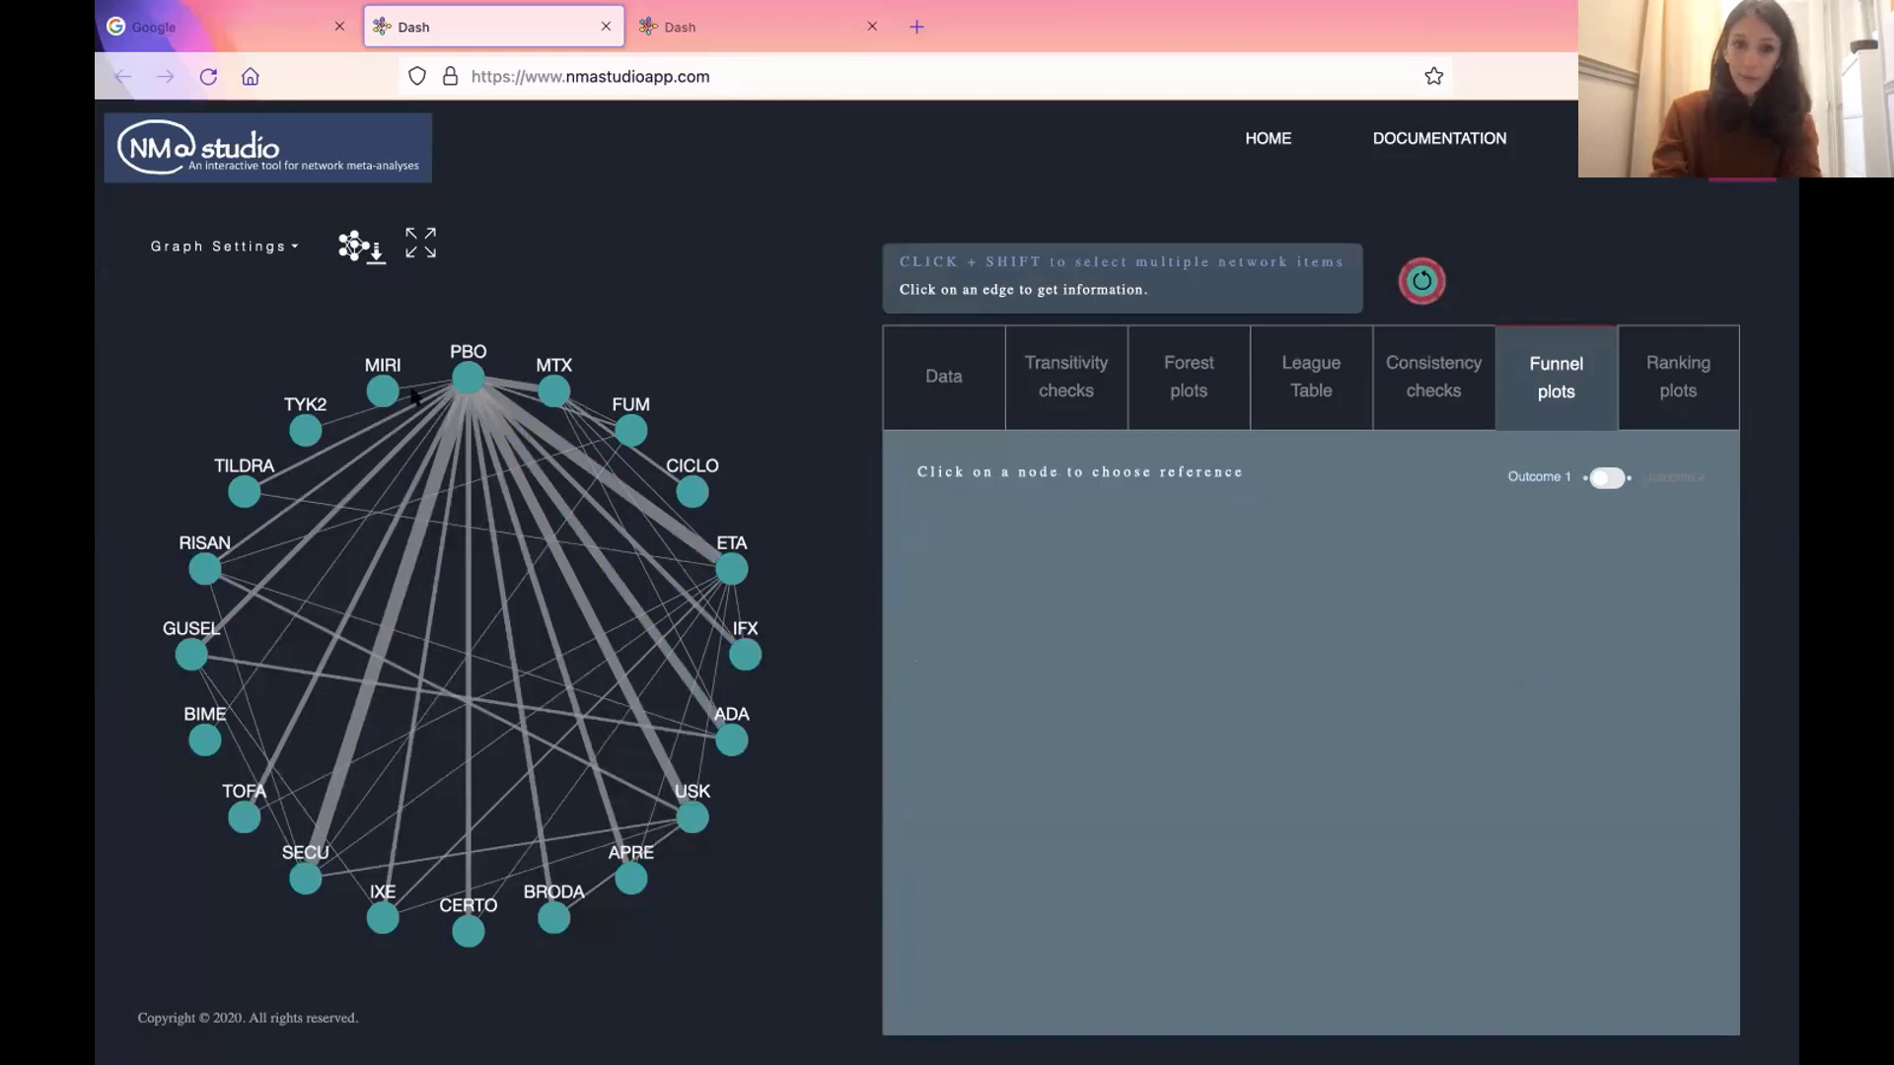
pyautogui.click(463, 384)
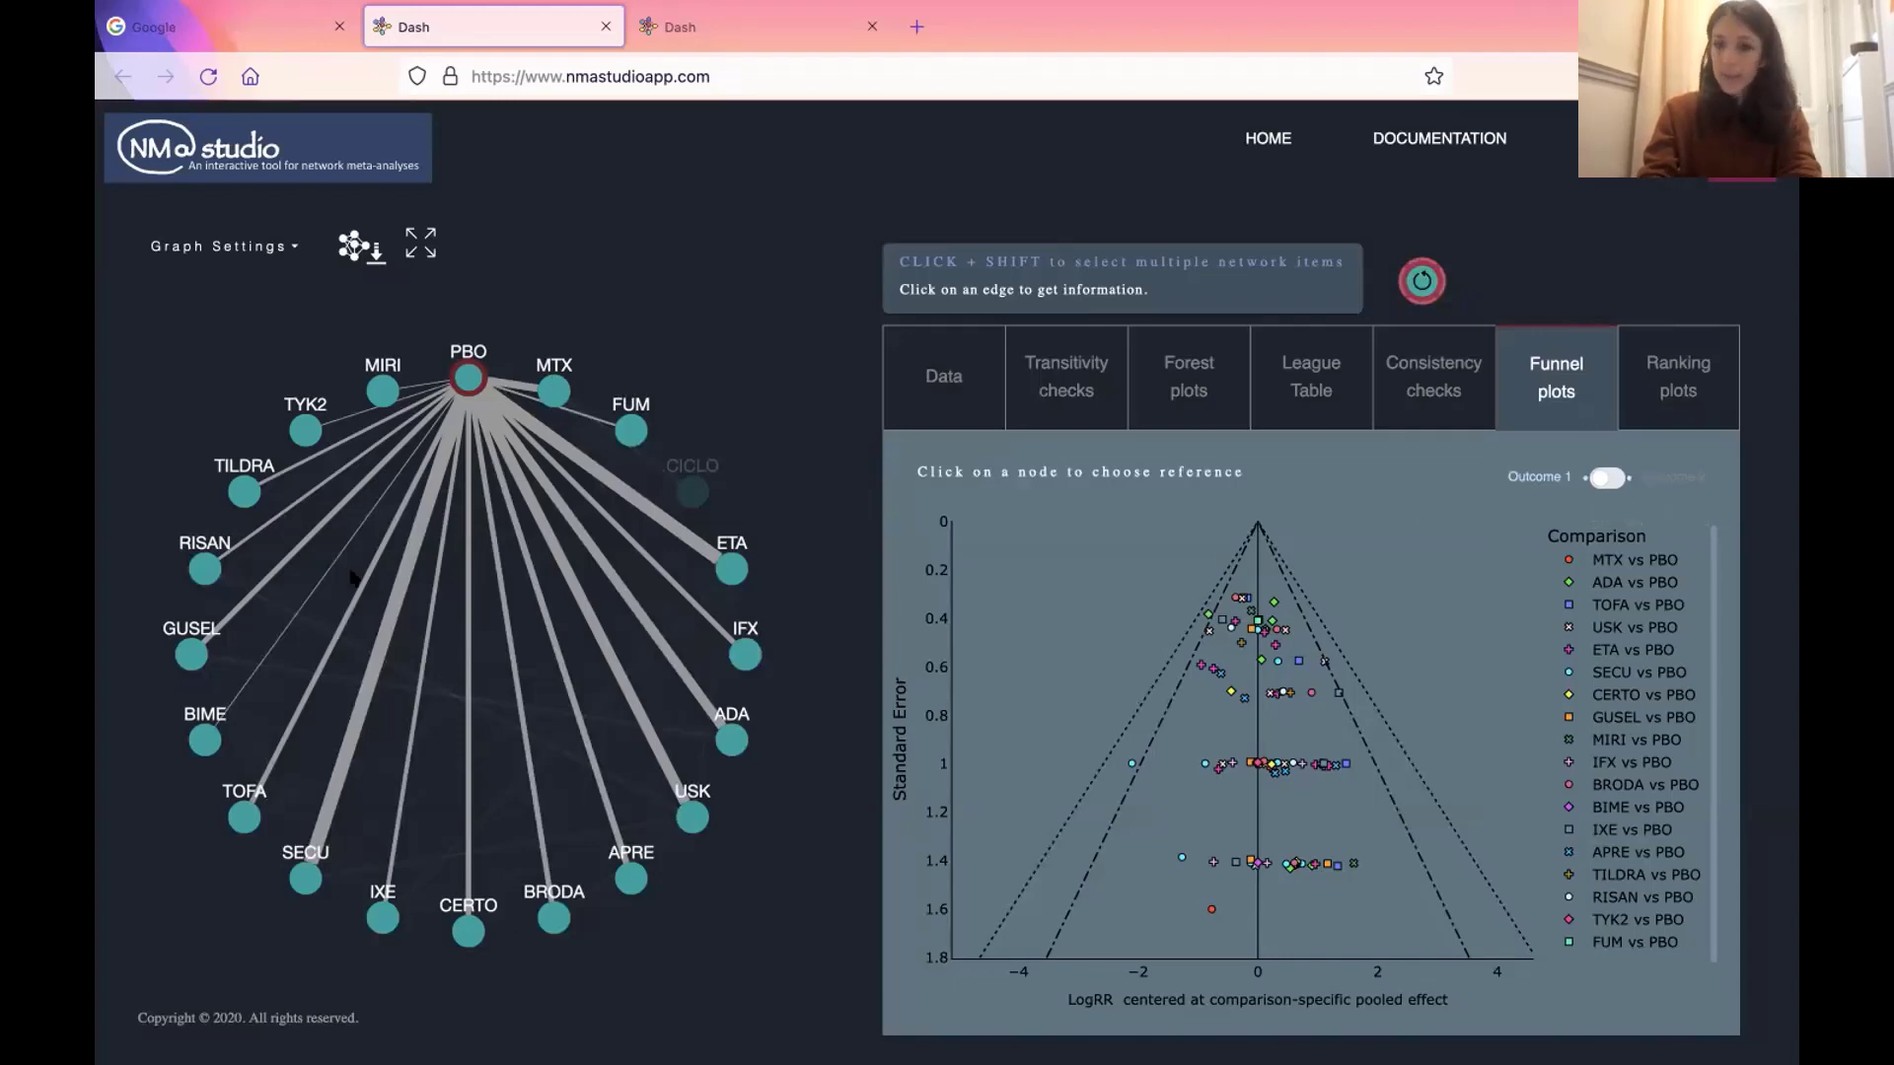
pyautogui.click(539, 311)
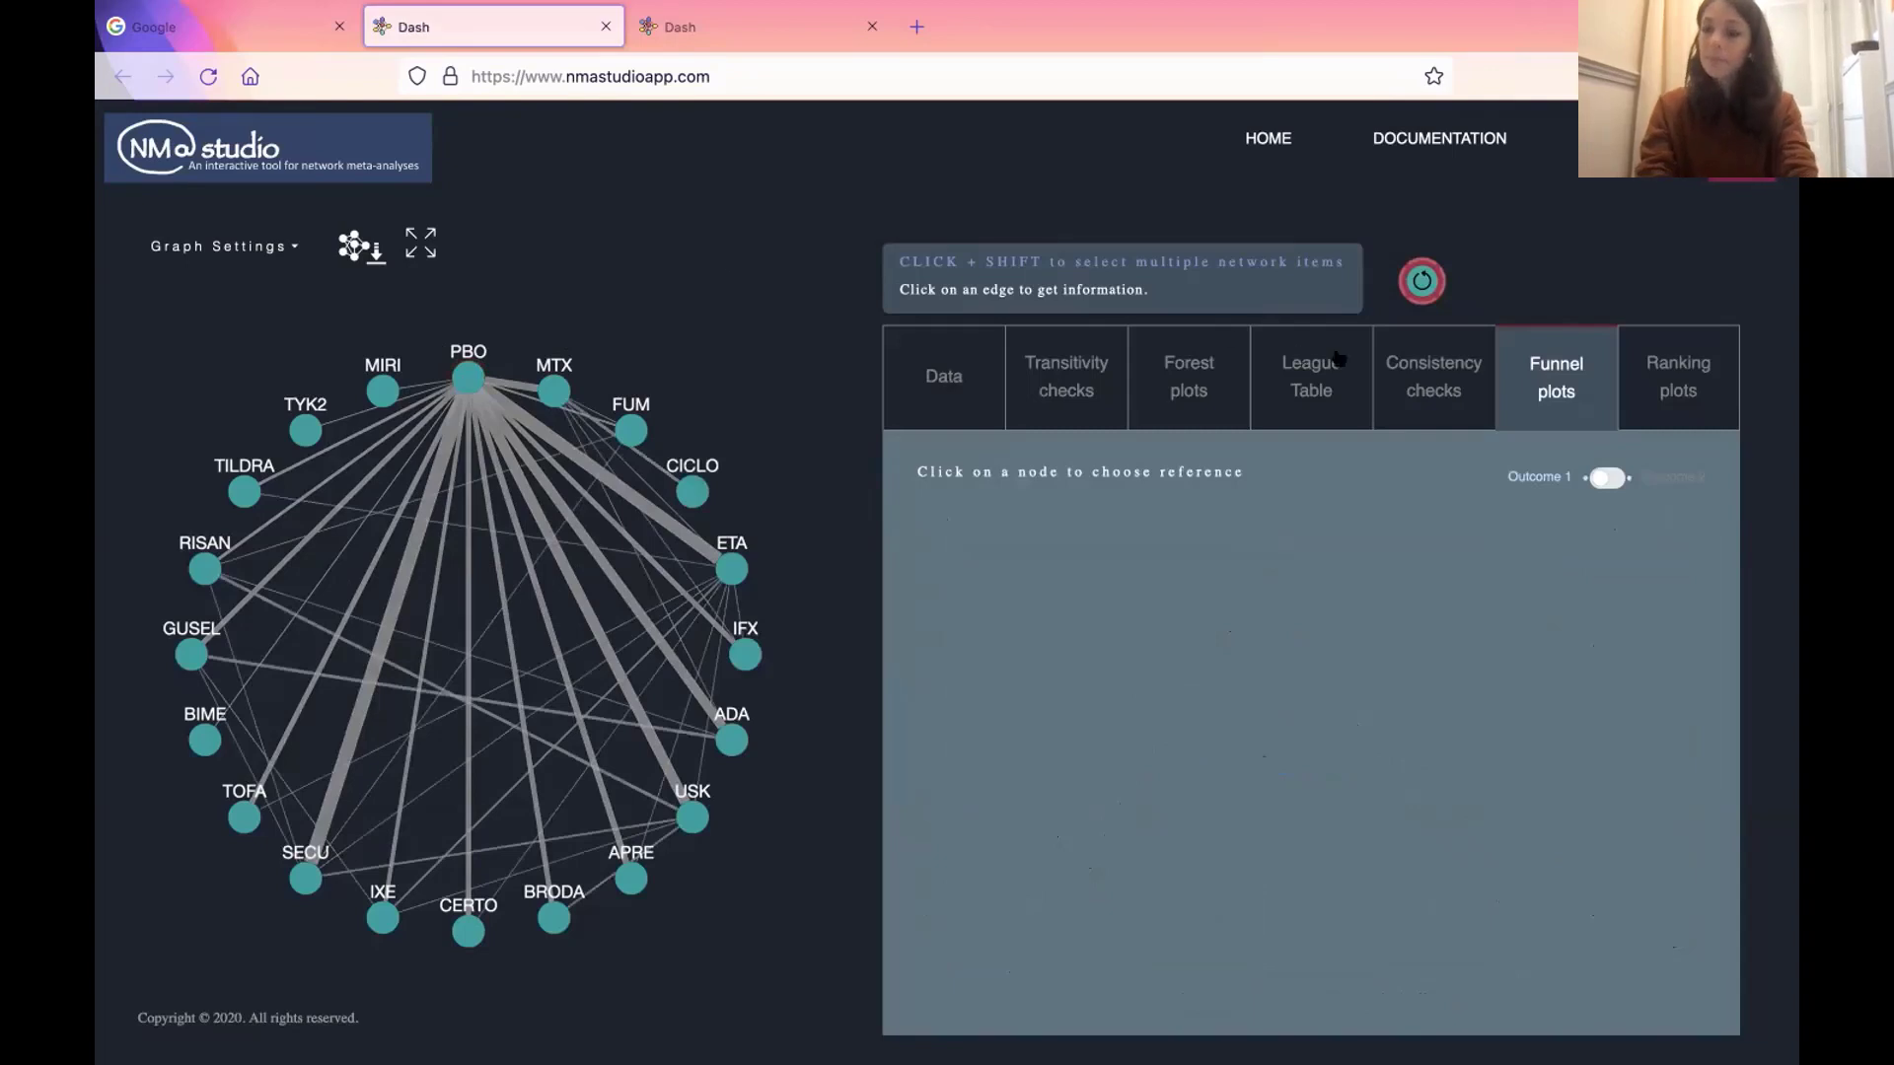
# - Show the P-scores heatmap, inspect the Outcome 1 scores of IFX and IXE, and set Outcome 2 to Harmful
pyautogui.click(1680, 378)
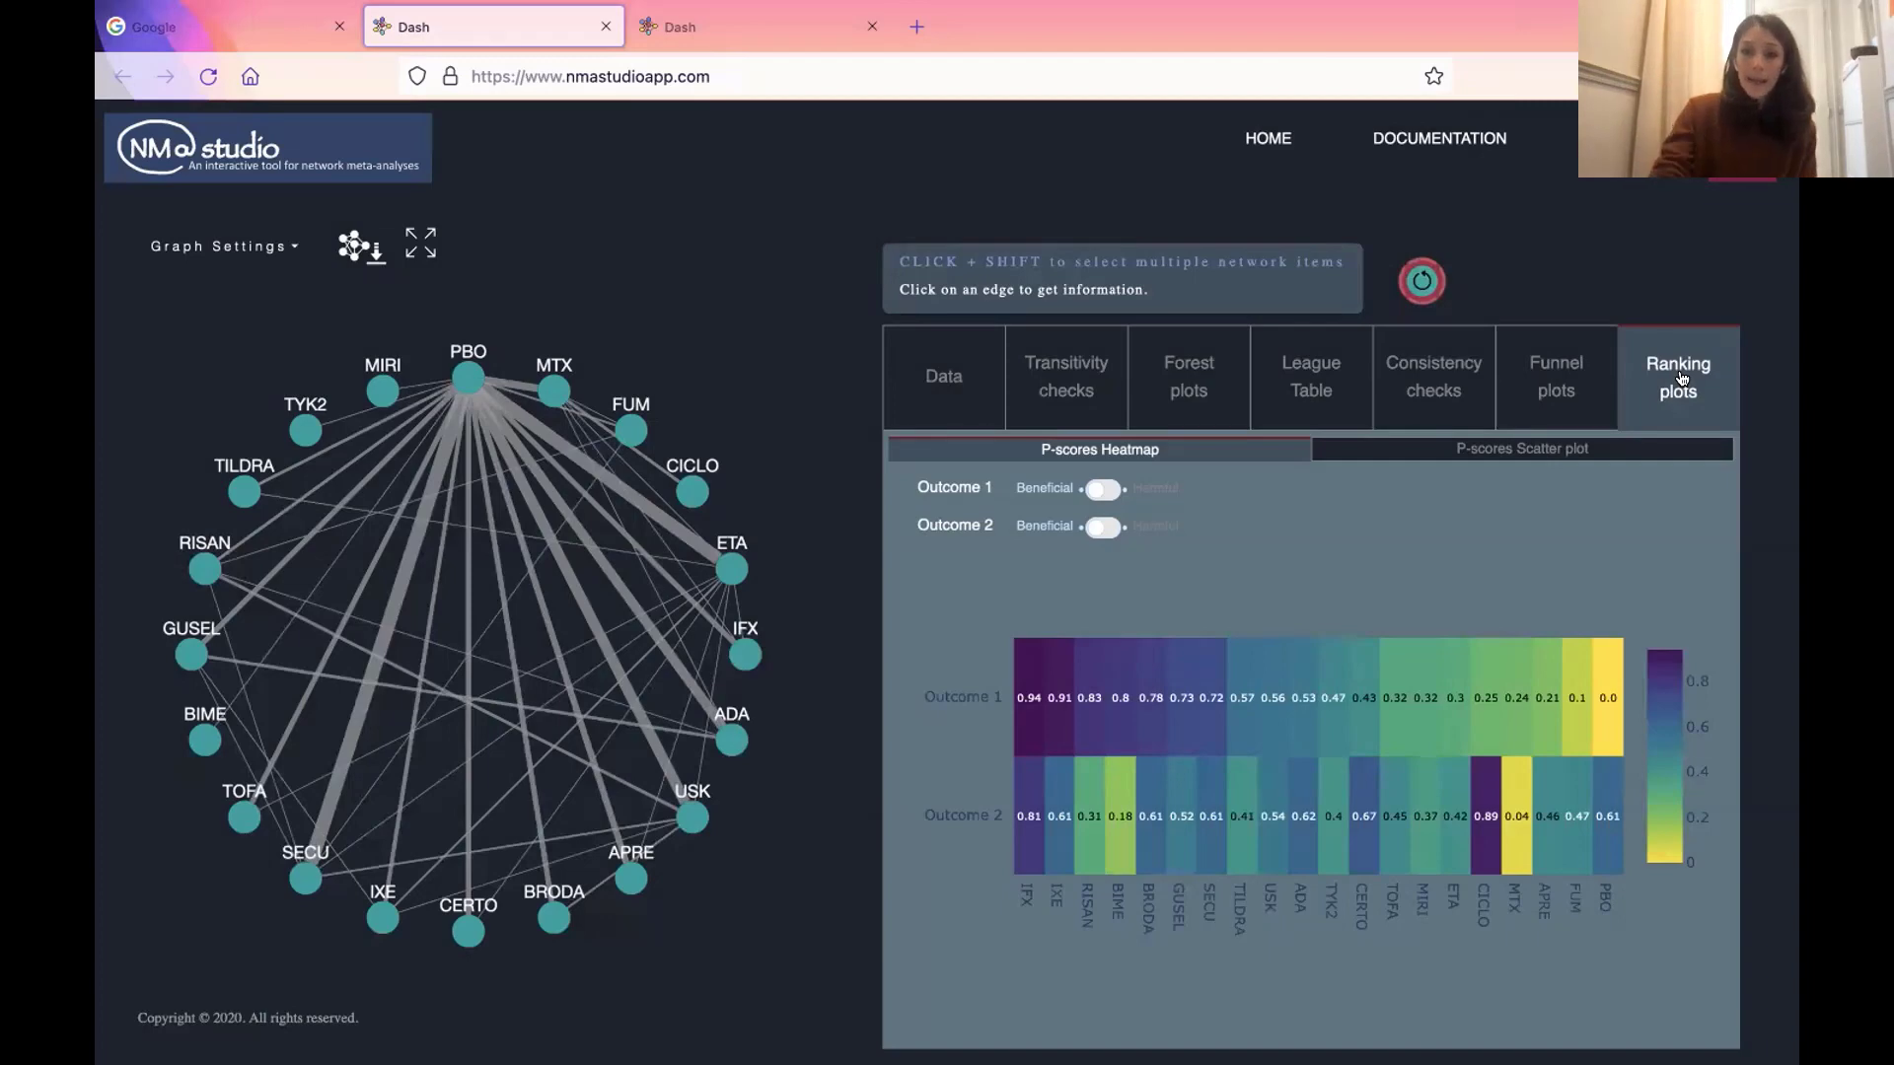
pyautogui.moveTo(1608, 606)
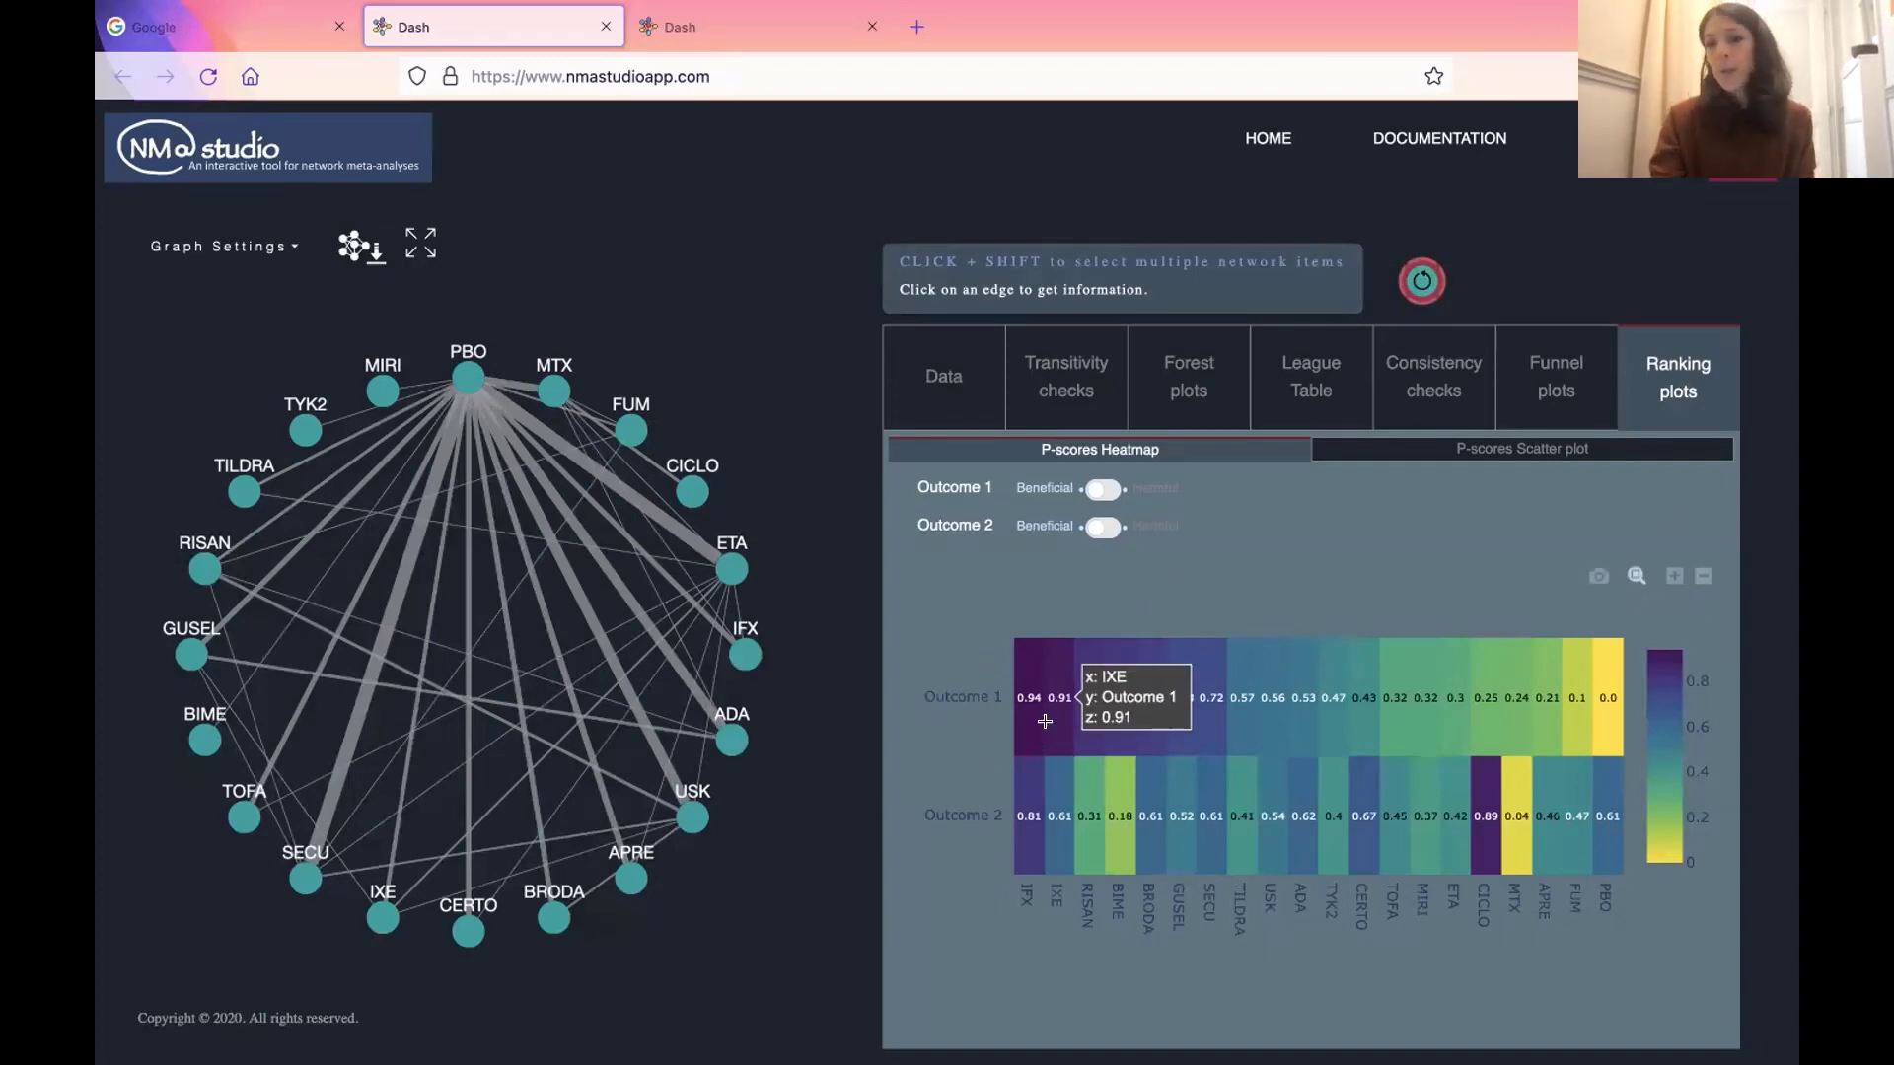
pyautogui.moveTo(1015, 712)
pyautogui.moveTo(1075, 711)
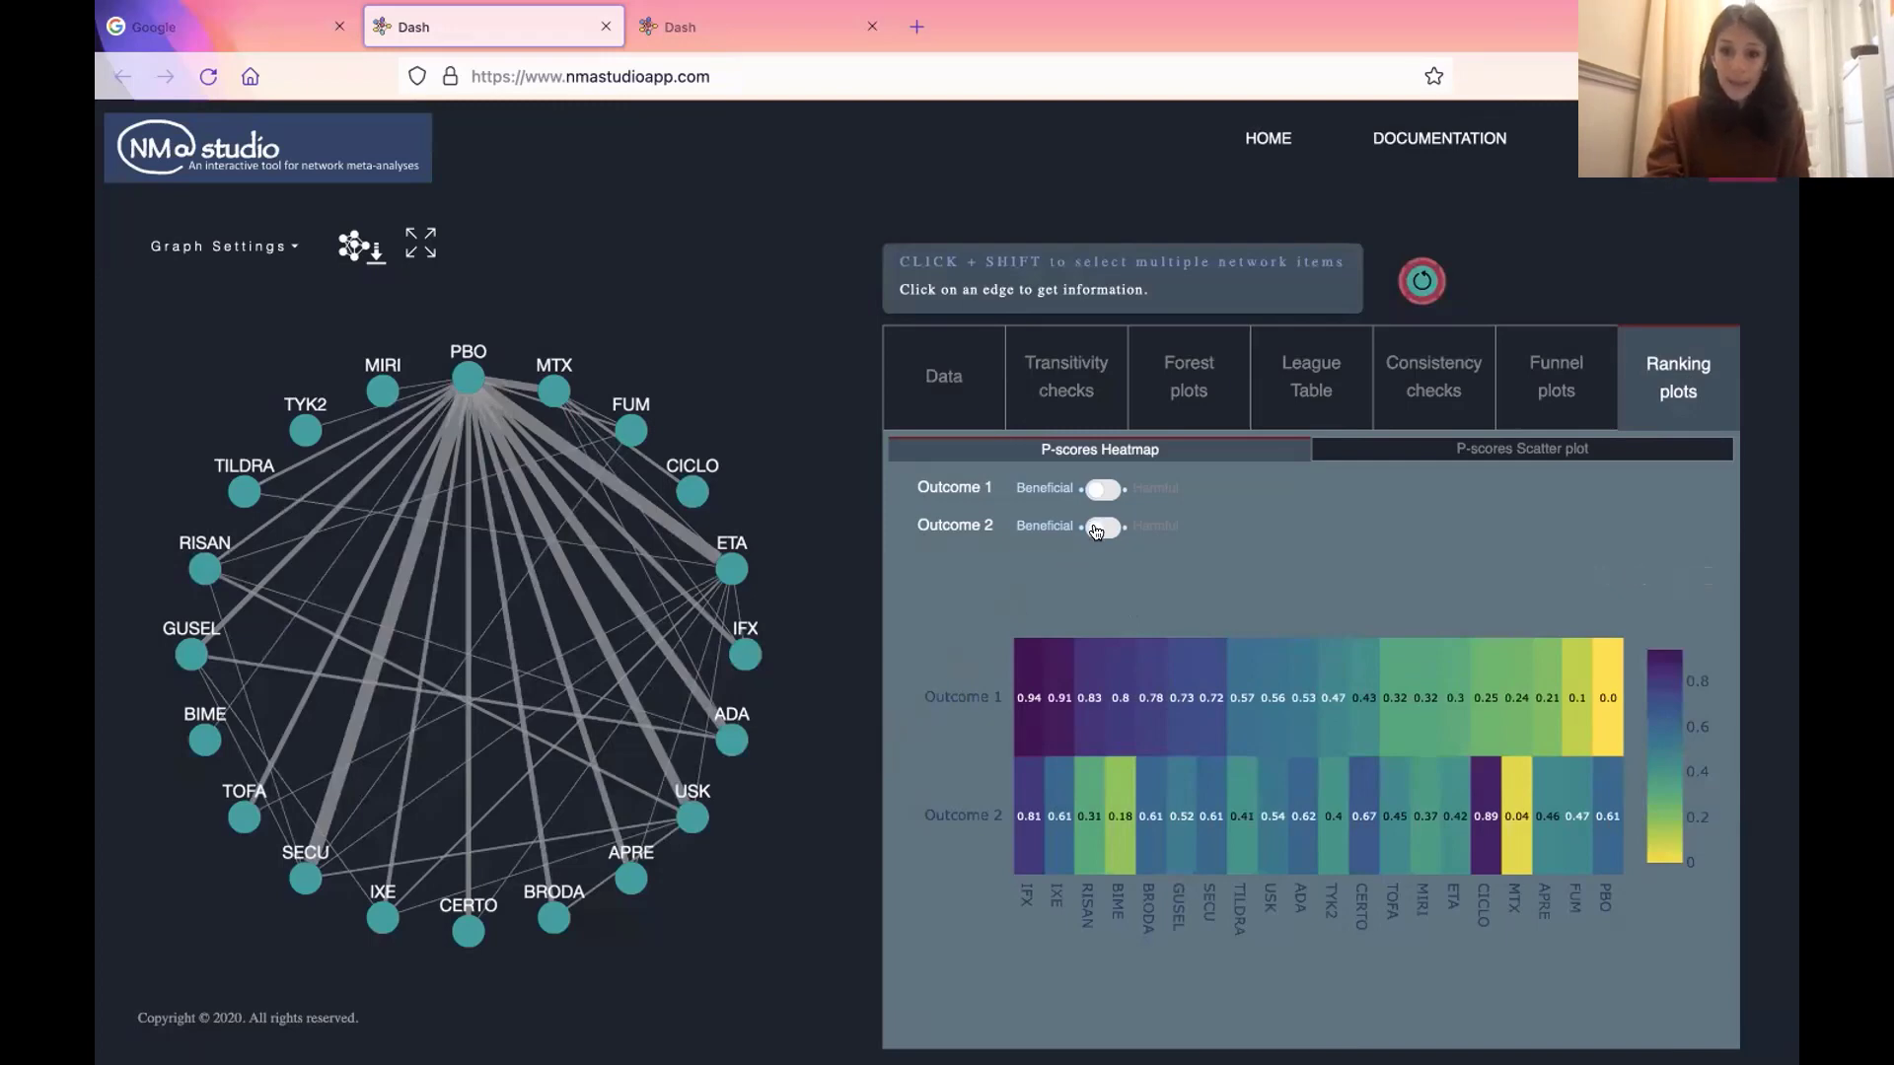
pyautogui.click(1097, 532)
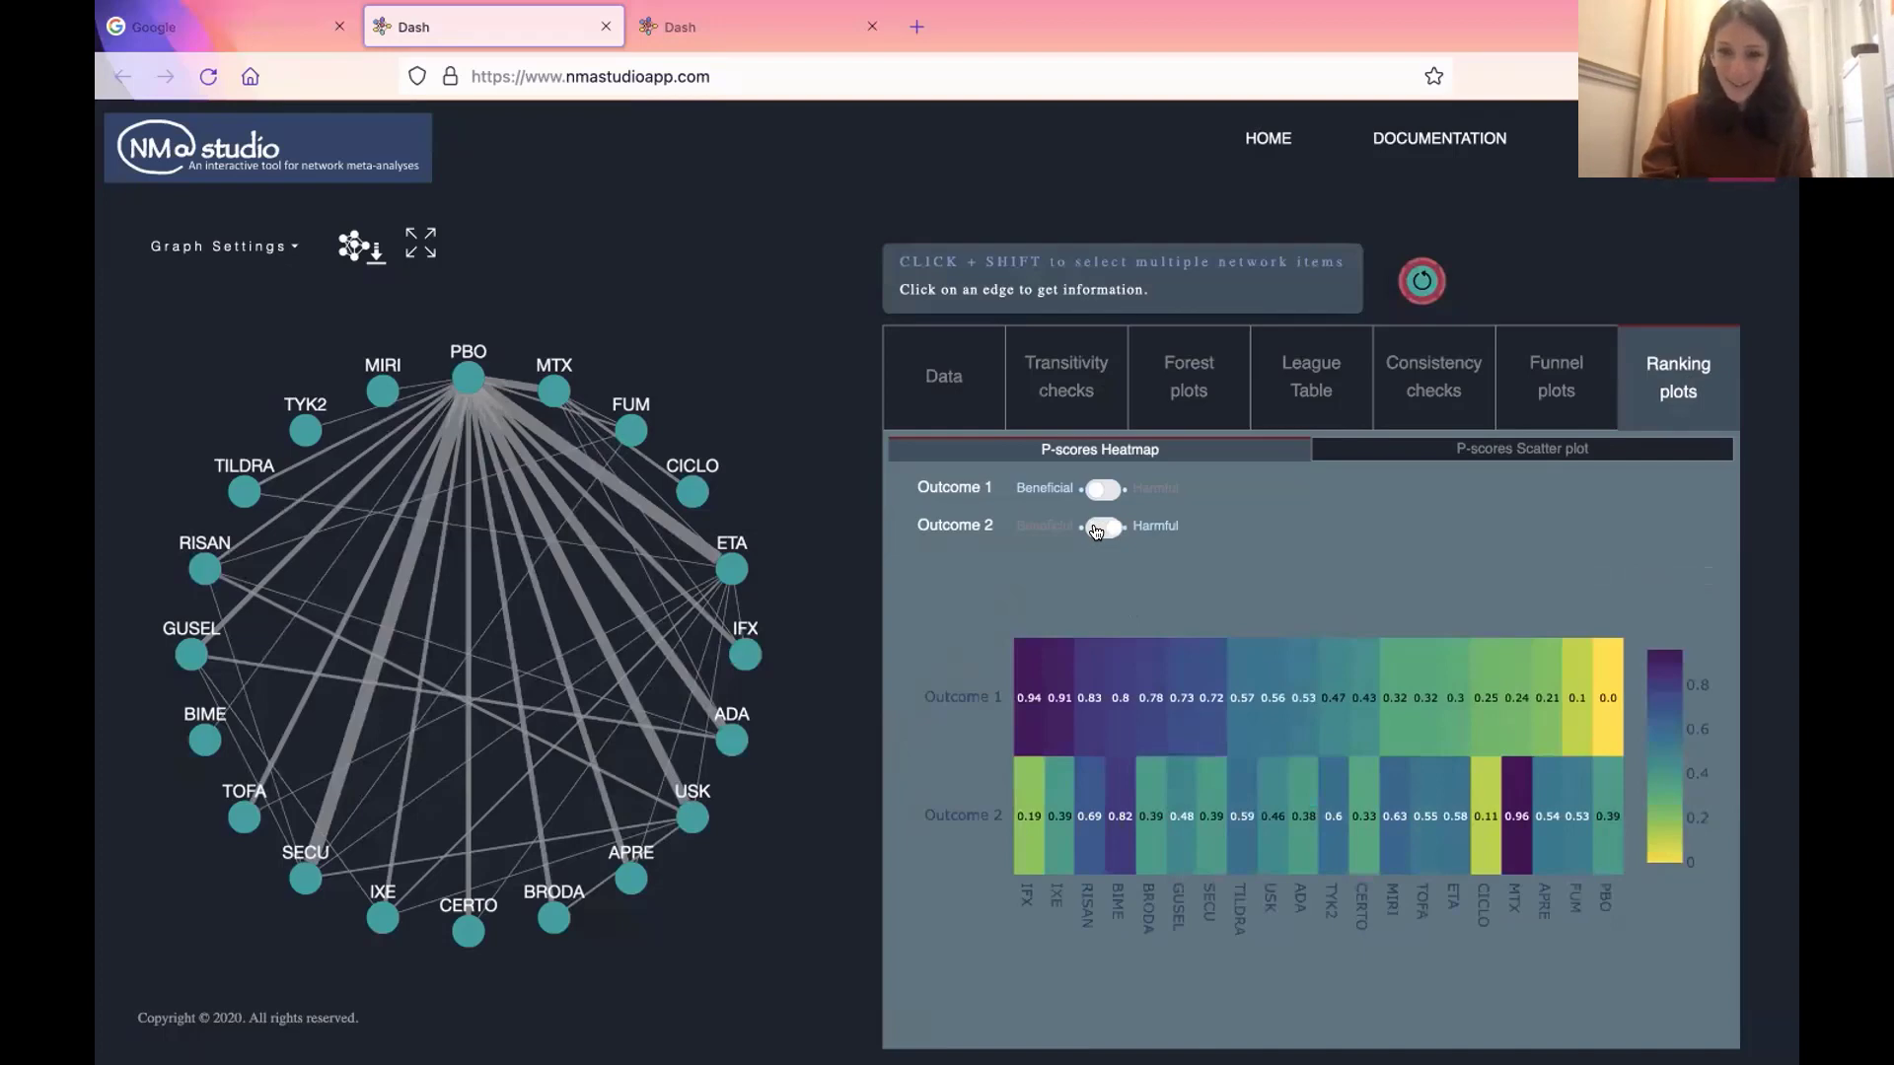
pyautogui.click(1097, 532)
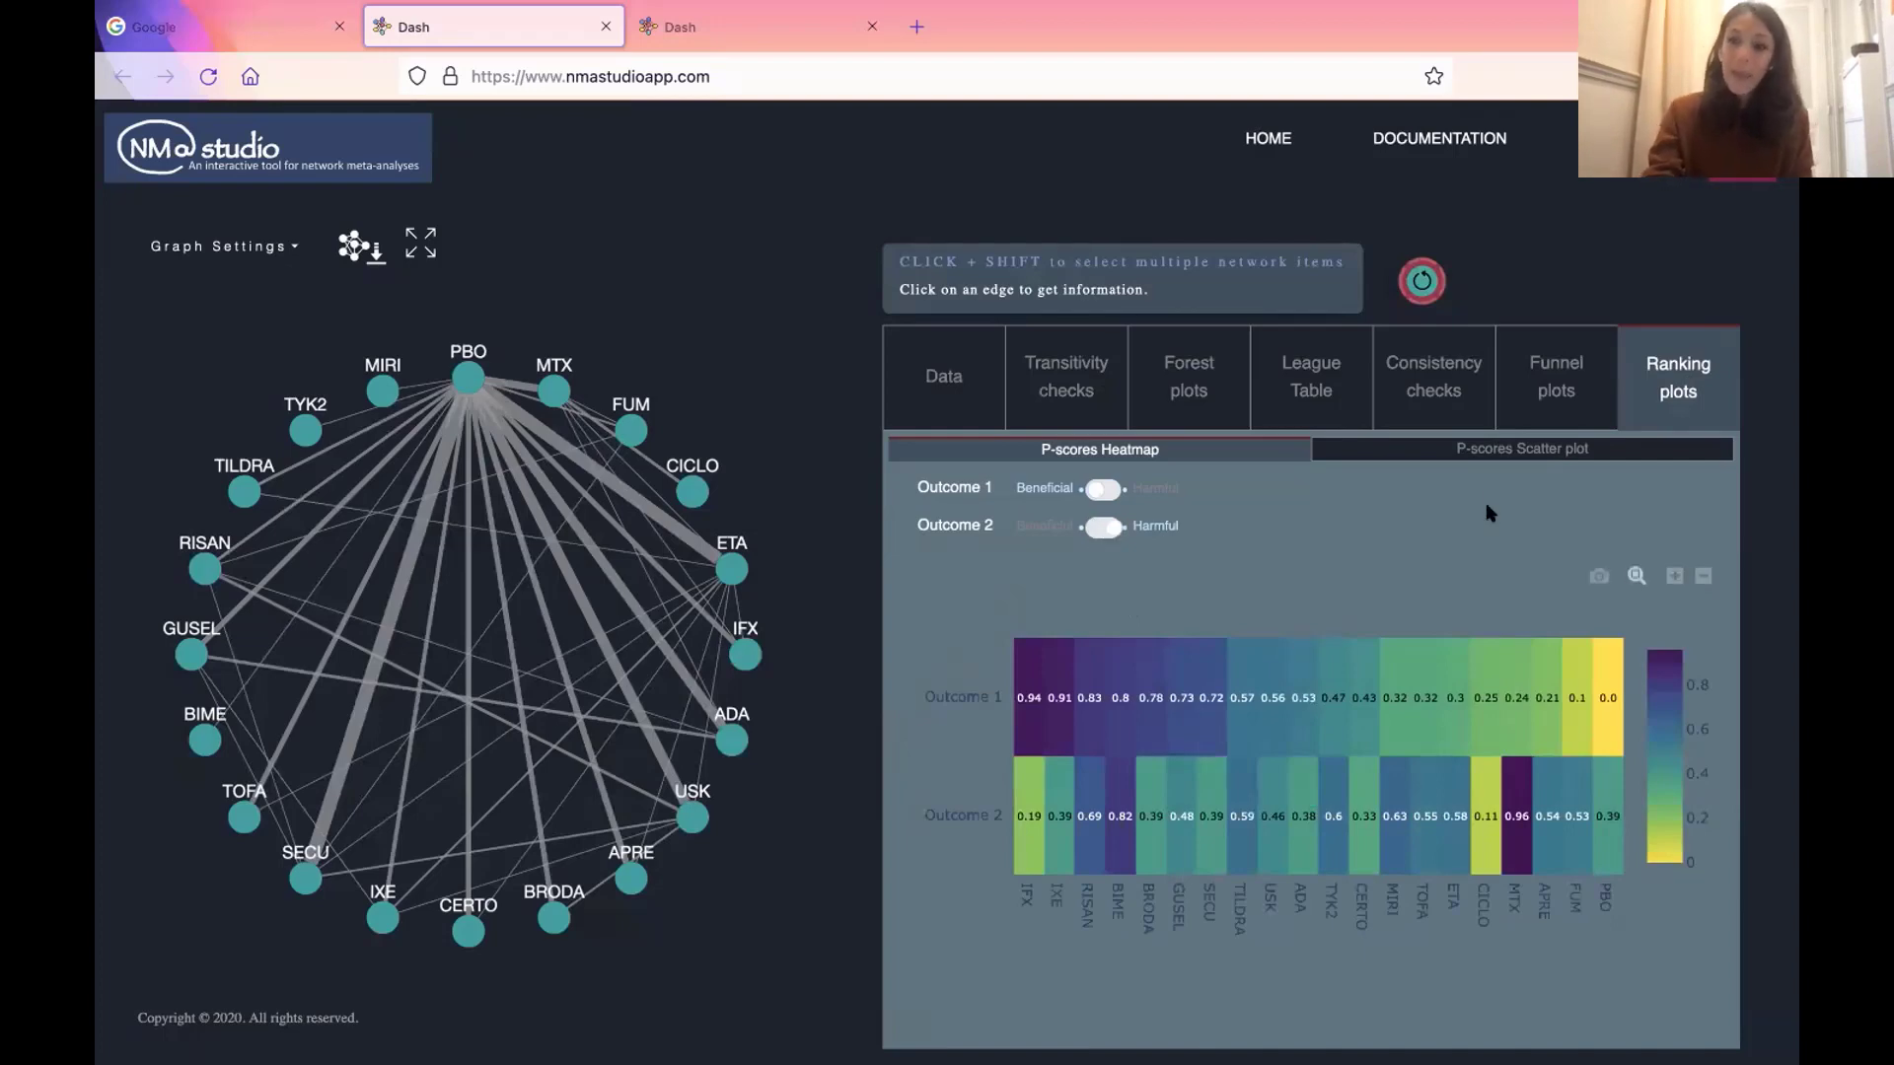
# - Show the P-scores scatter plot, and set Outcome 2 to Harmful for it
pyautogui.click(1424, 451)
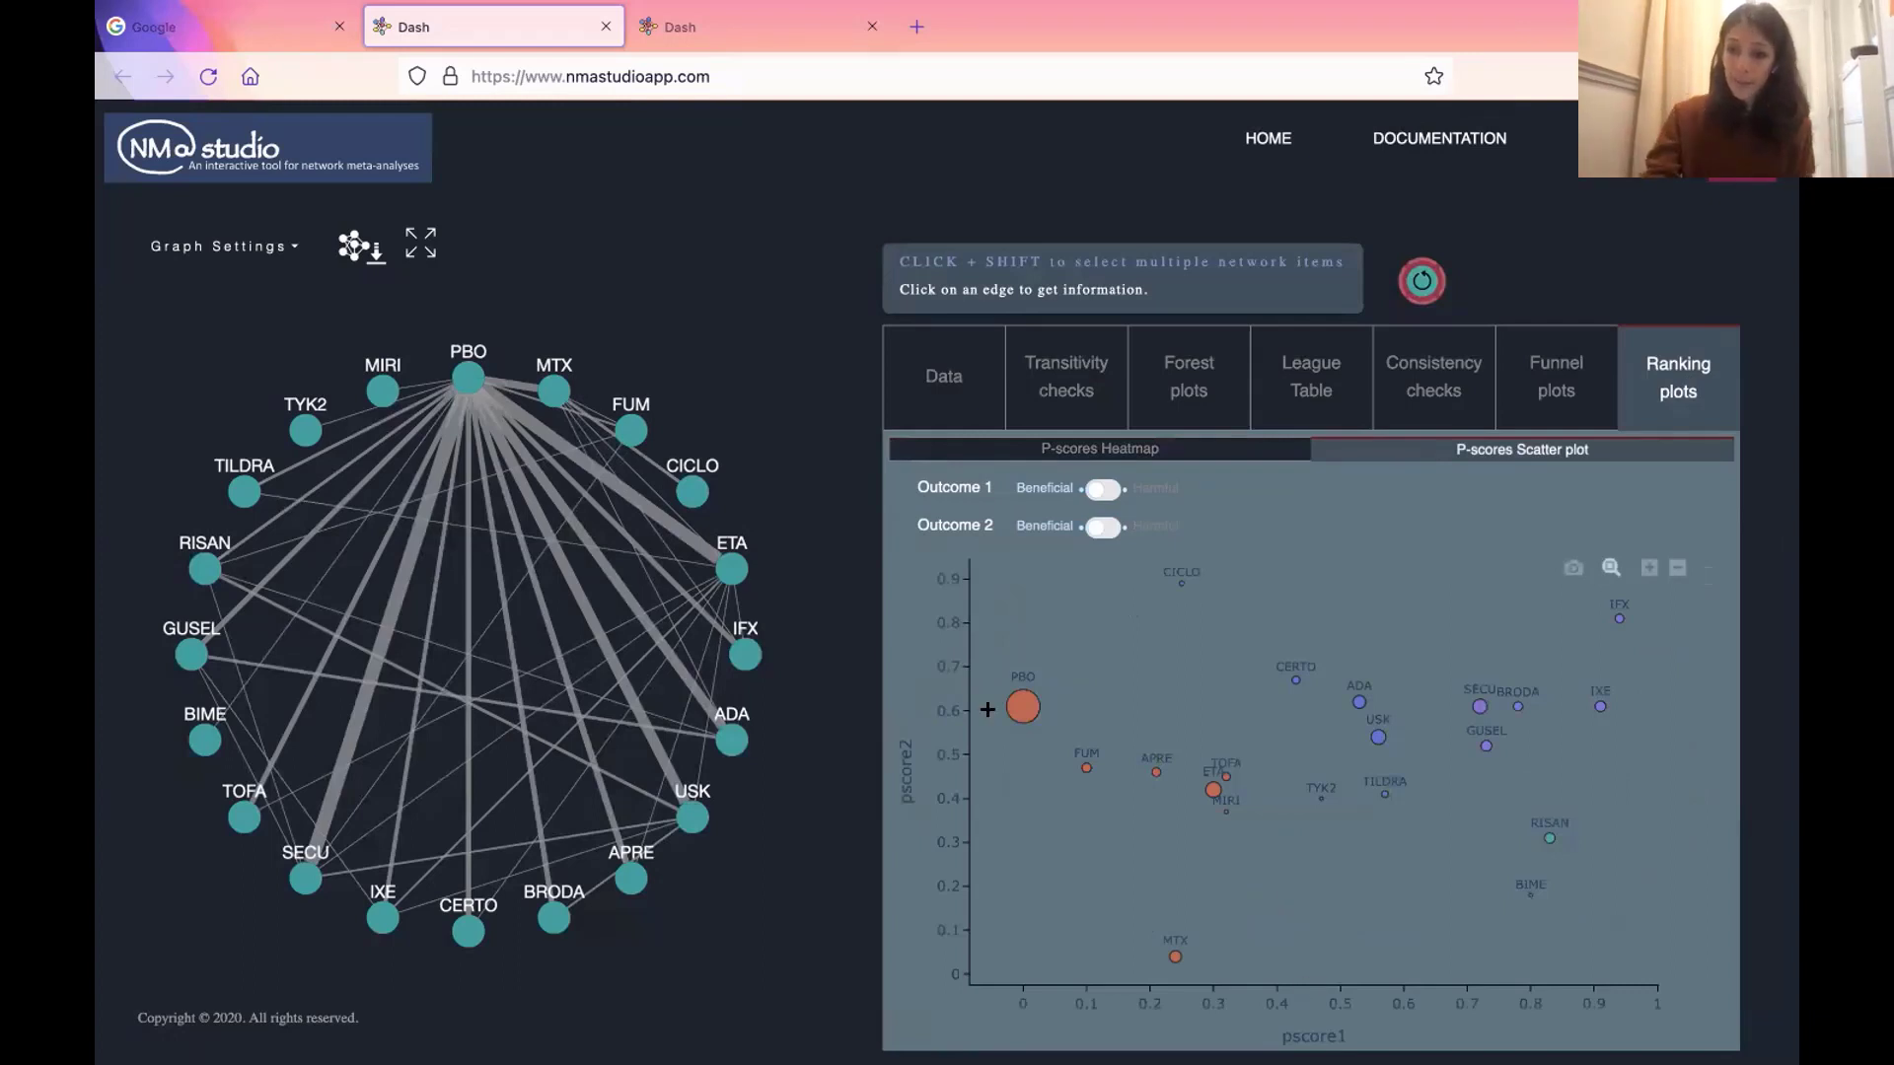
pyautogui.click(1104, 529)
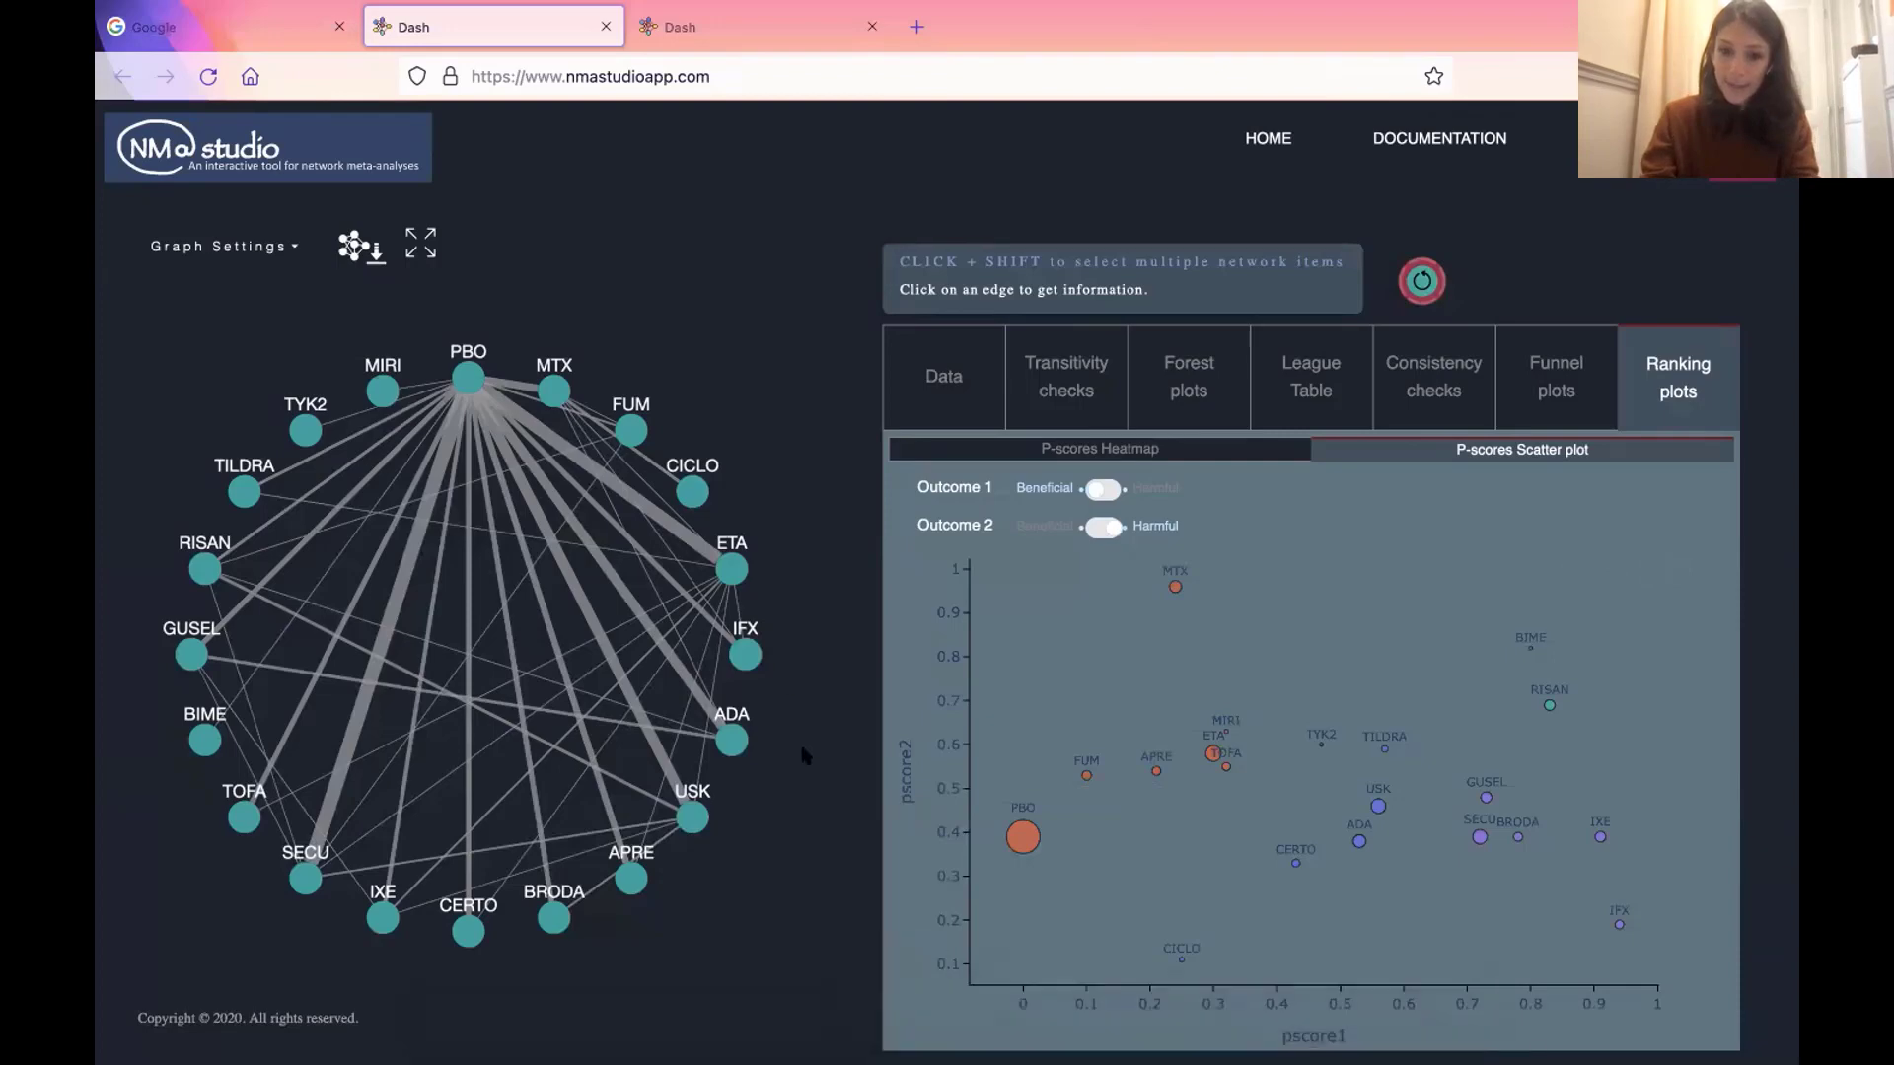
# - Switch to the Keynote presentation slides
pyautogui.moveTo(1248, 1026)
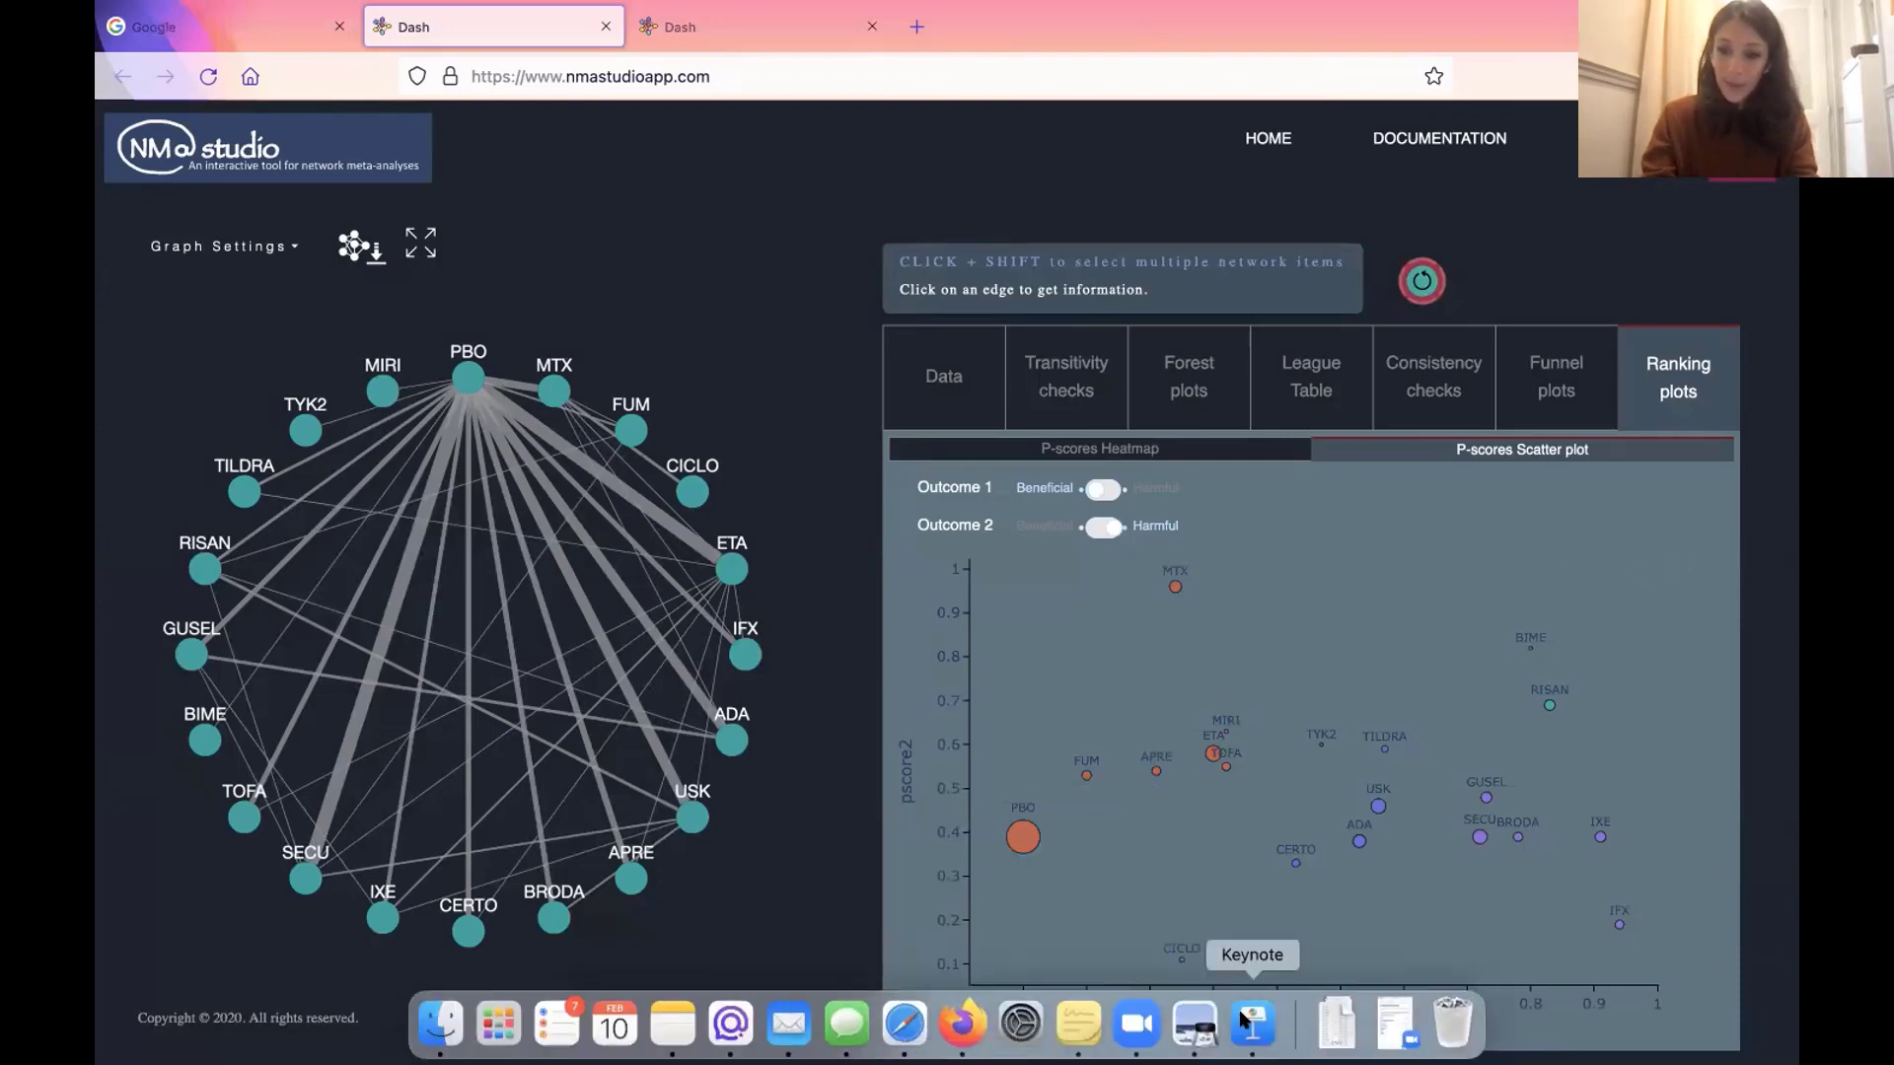
pyautogui.click(1196, 1029)
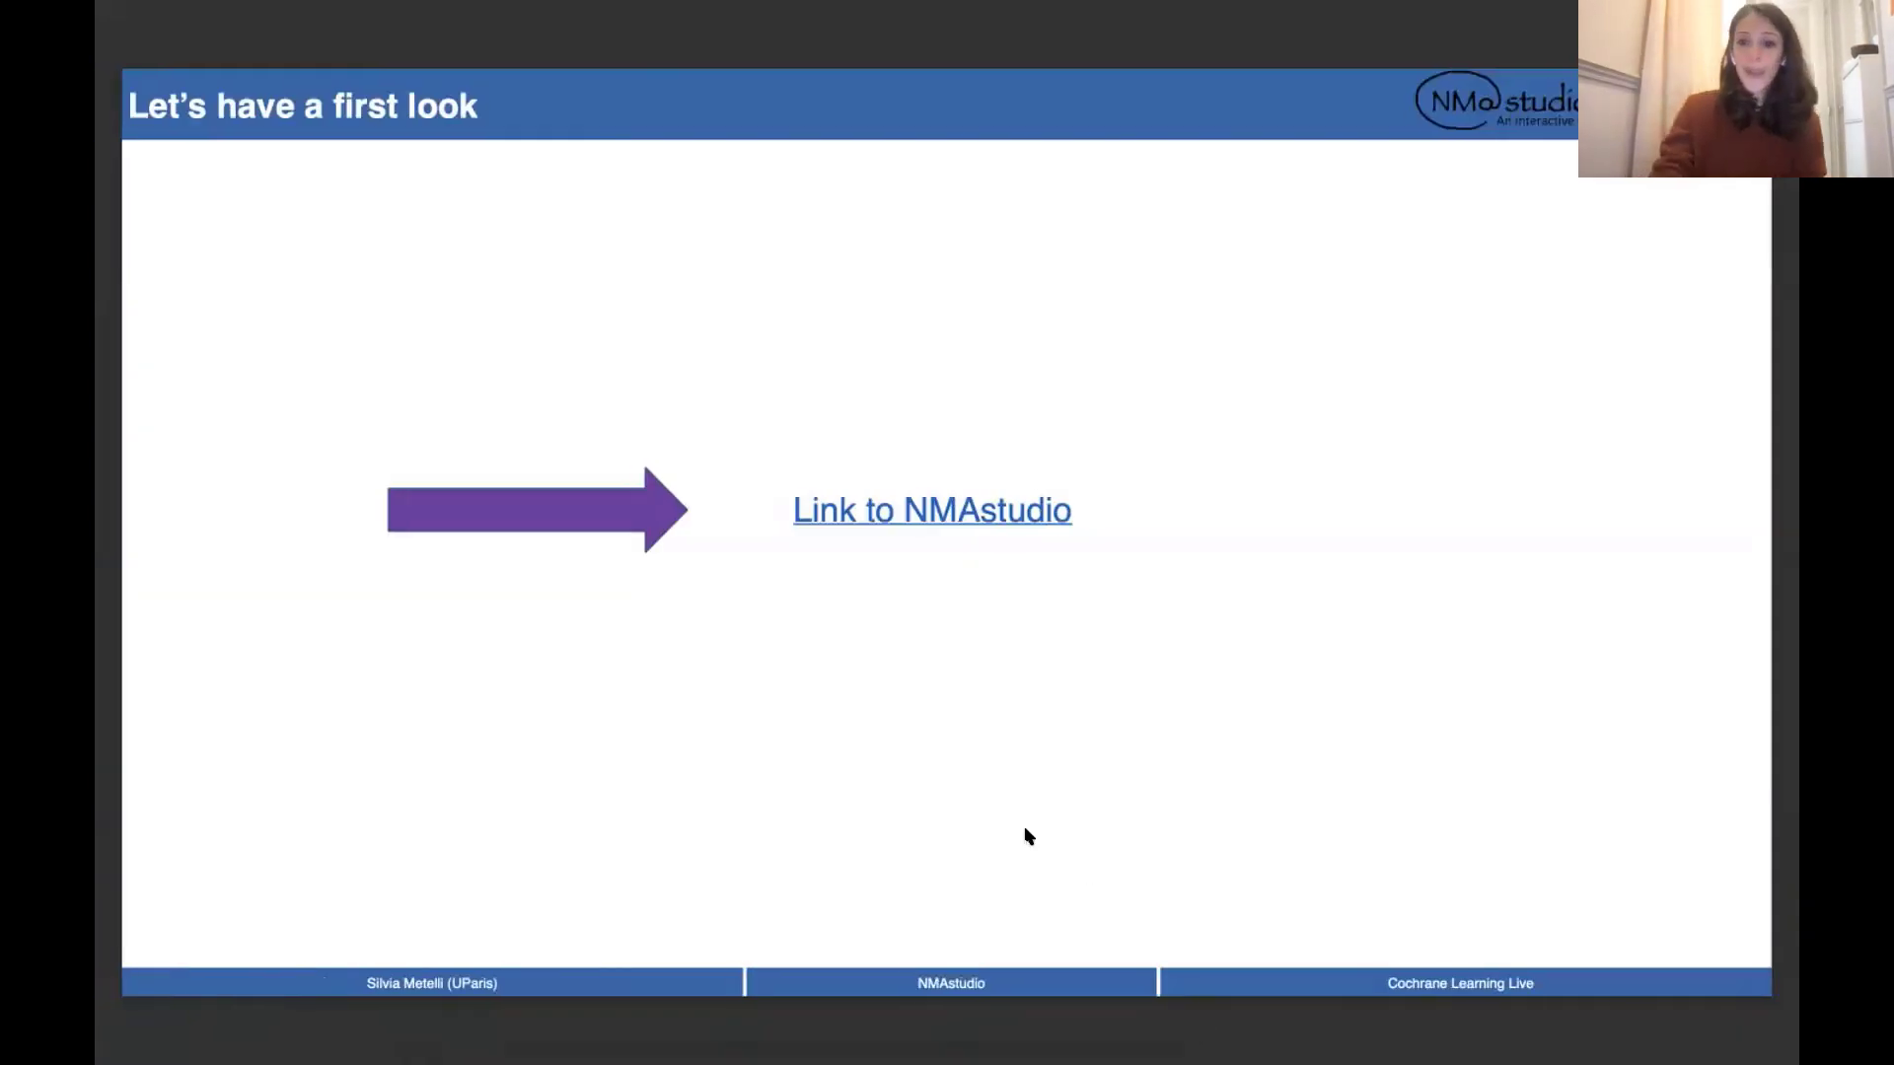
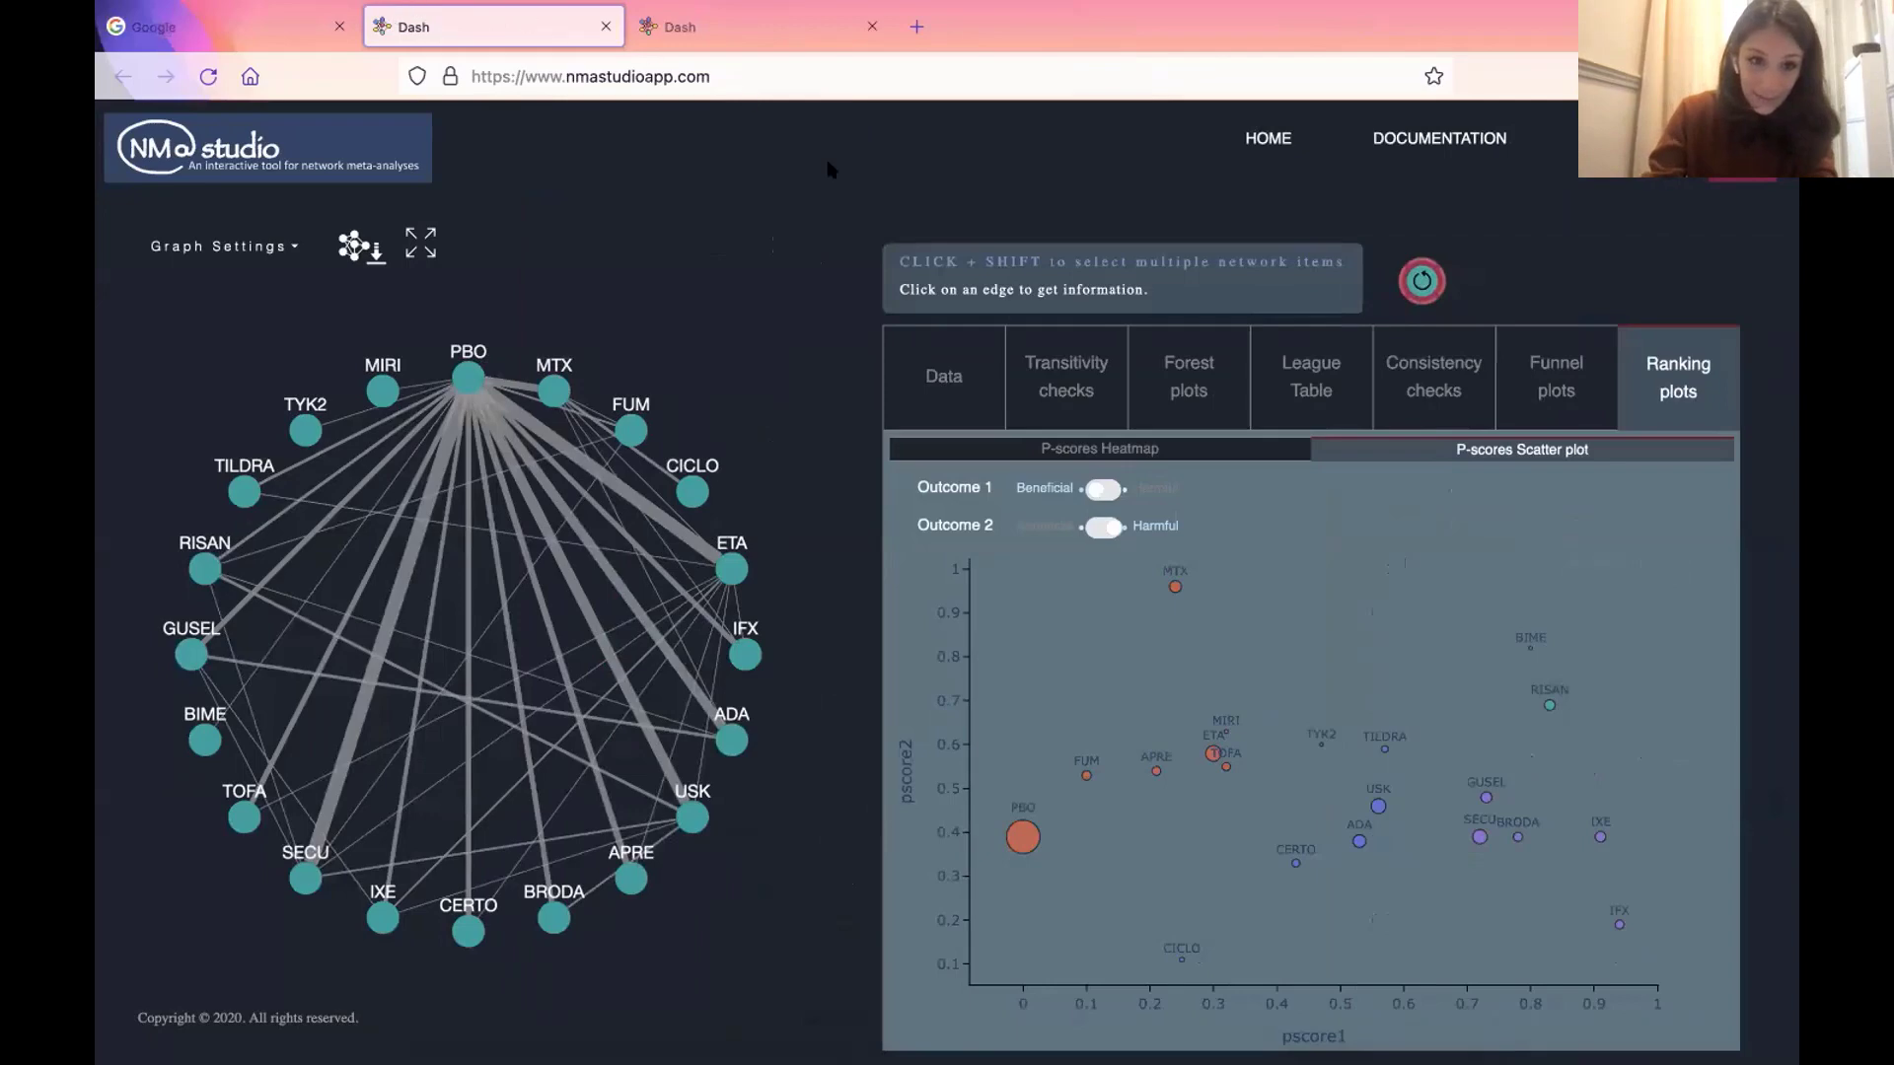
# - In the second NMAstudio browser tab, start a data upload and open the file chooser
pyautogui.click(672, 18)
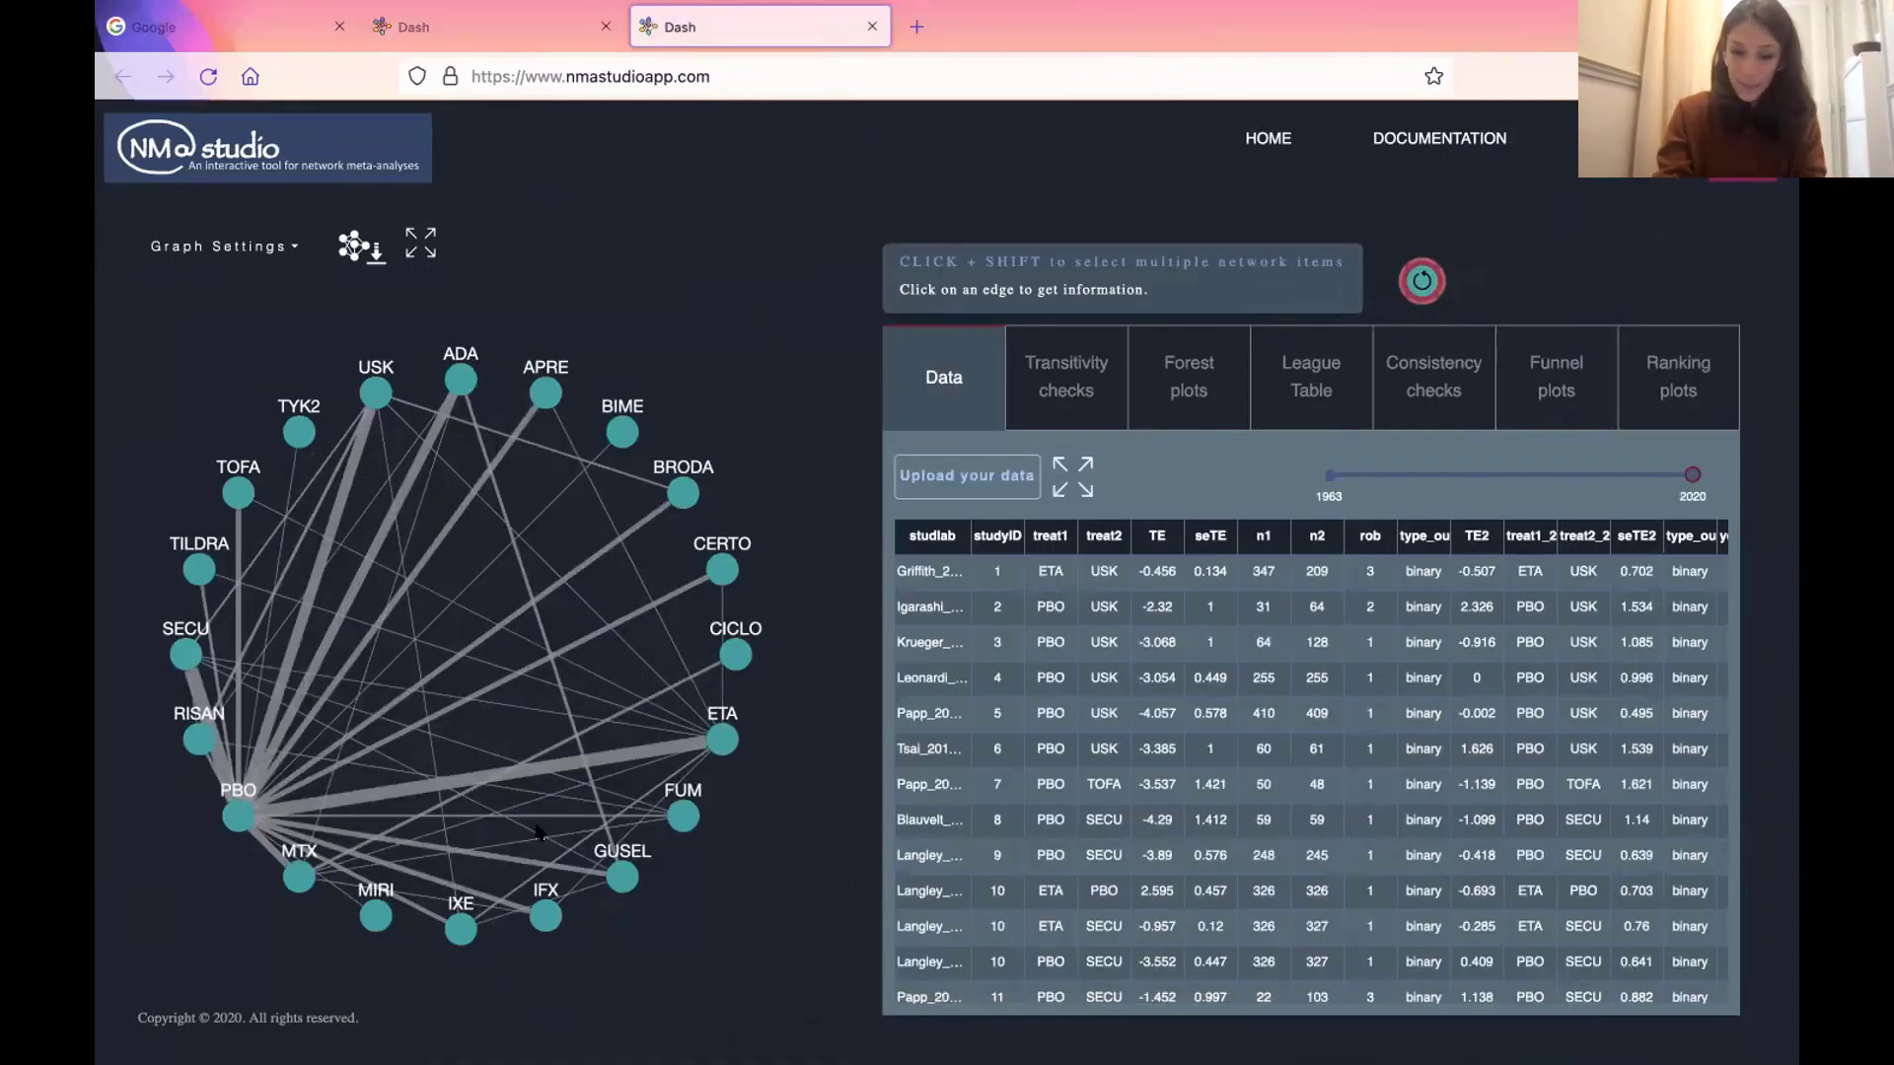
pyautogui.click(937, 478)
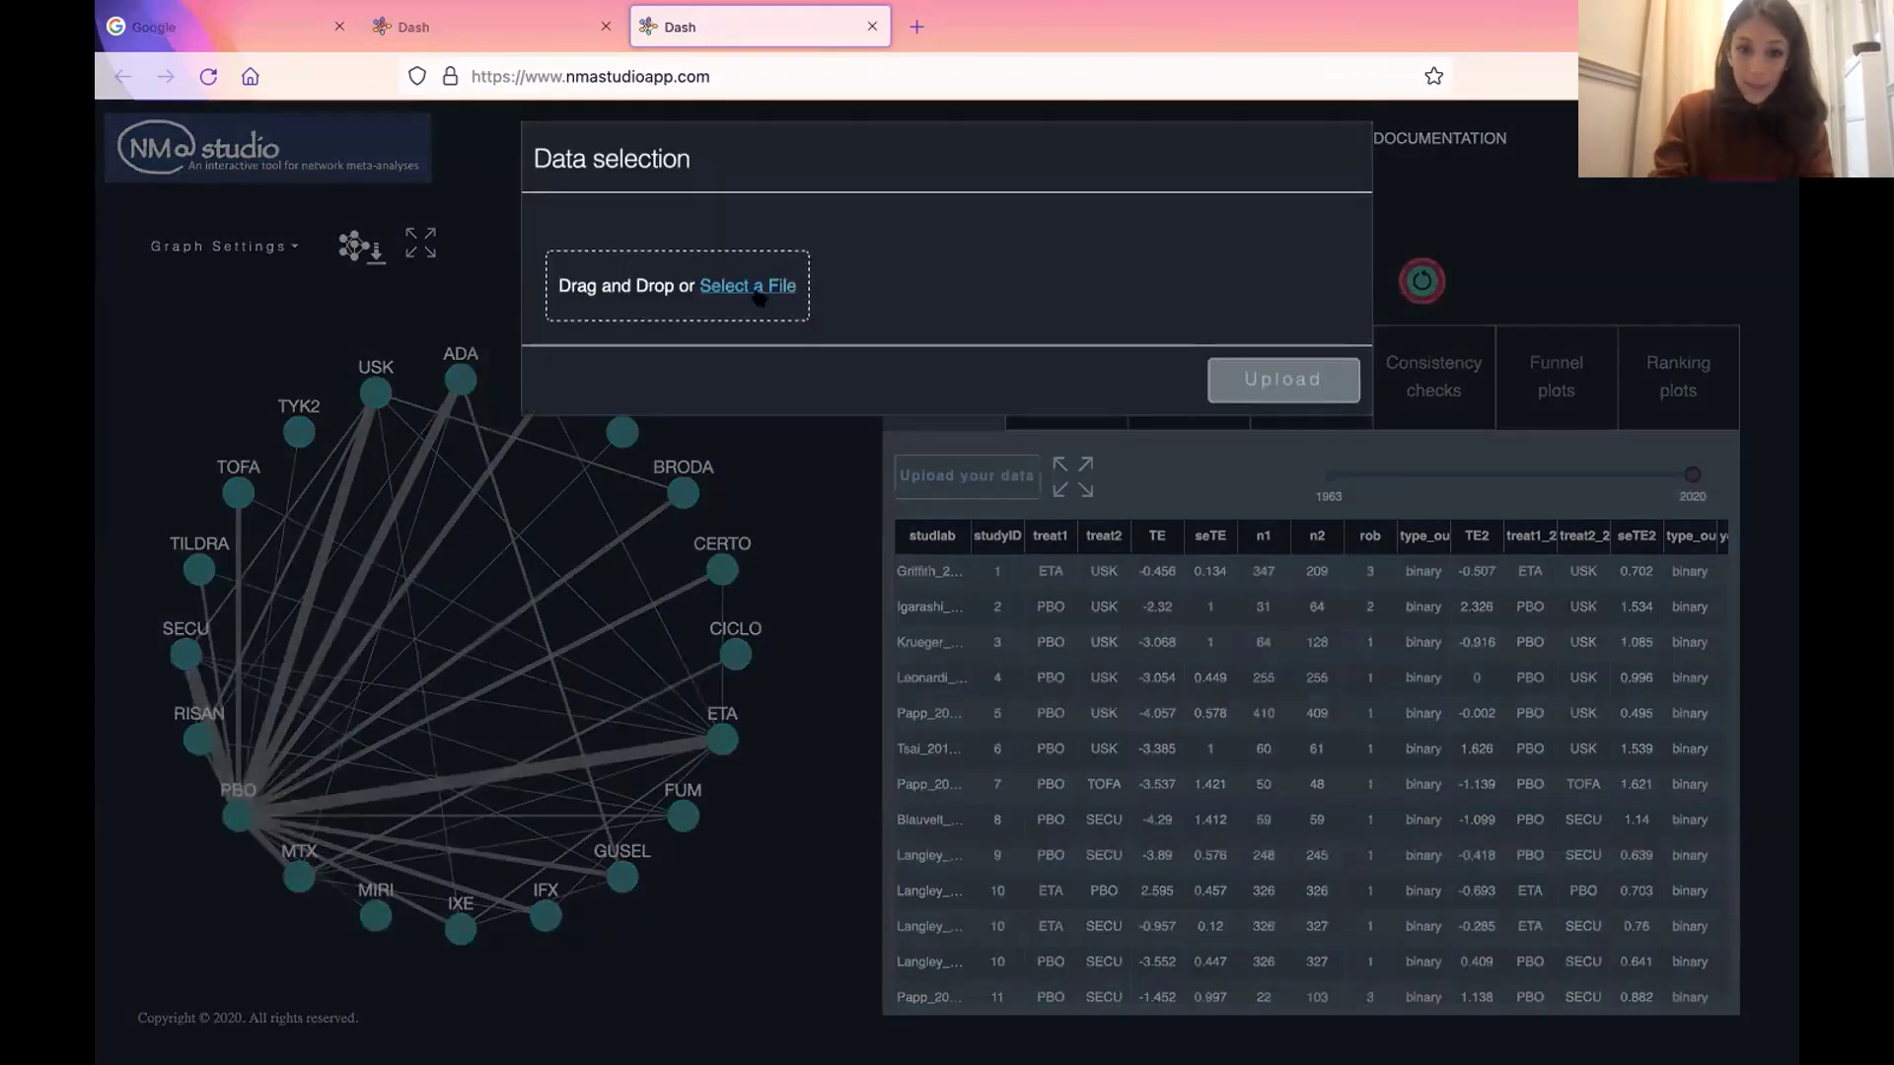
pyautogui.click(758, 293)
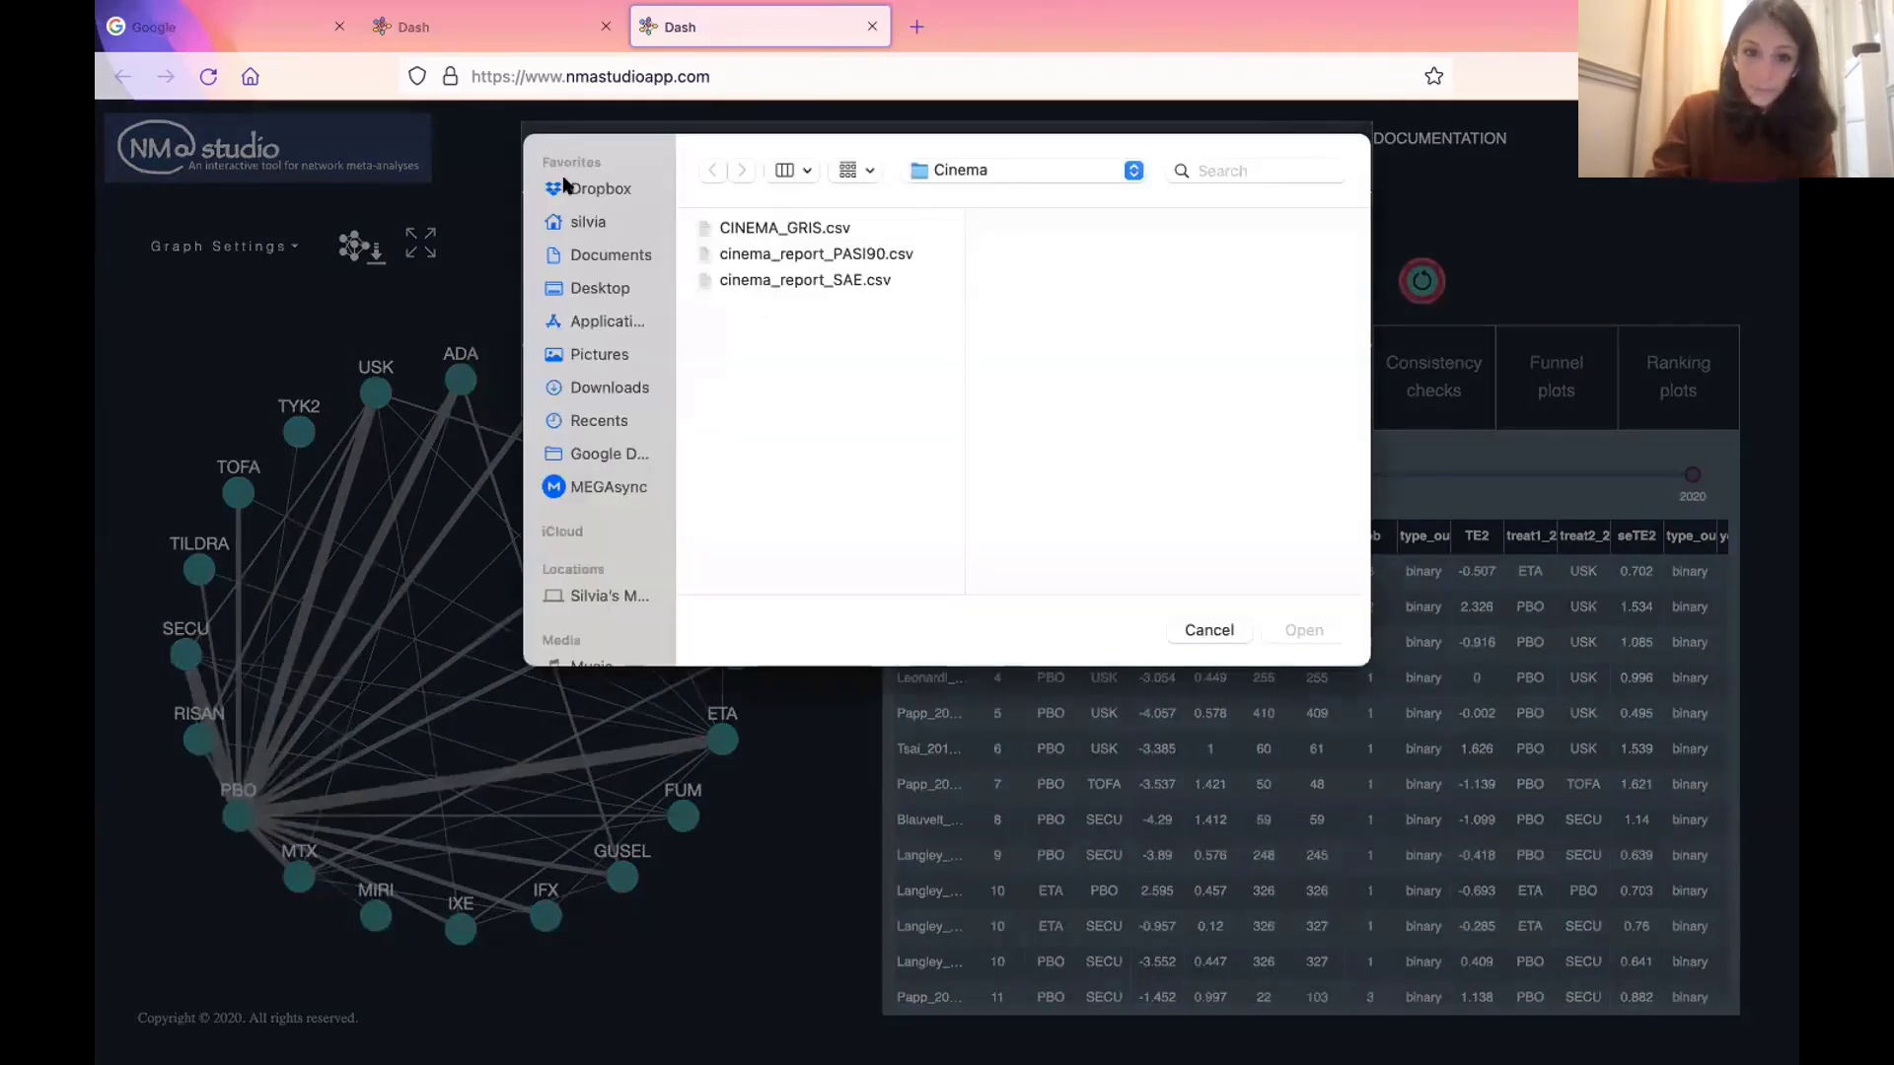
# - Choose GRIS_depression_long.csv from the db folder inside the Desktop's NMAStudio folder as the data file
pyautogui.click(582, 420)
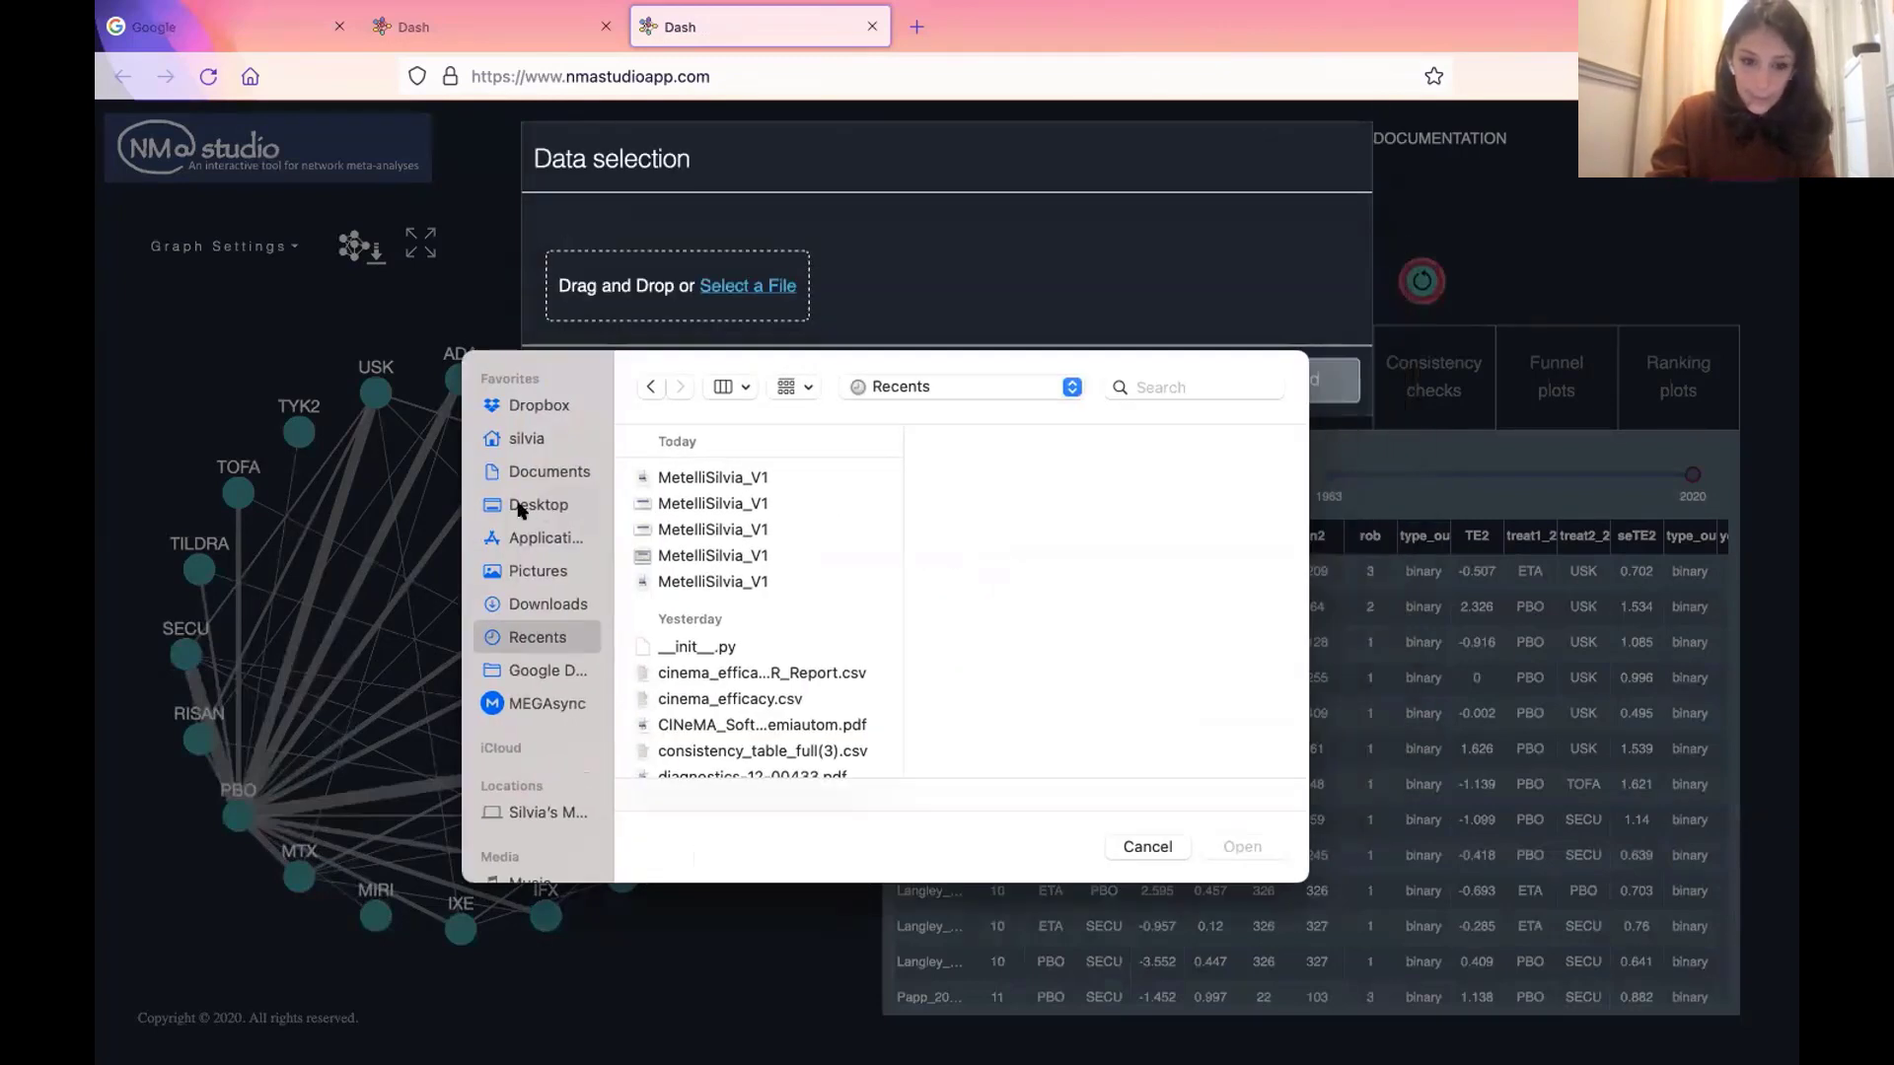
pyautogui.click(503, 506)
pyautogui.rightClick(683, 702)
pyautogui.click(663, 756)
pyautogui.scroll(-4, 662, 756)
pyautogui.click(679, 673)
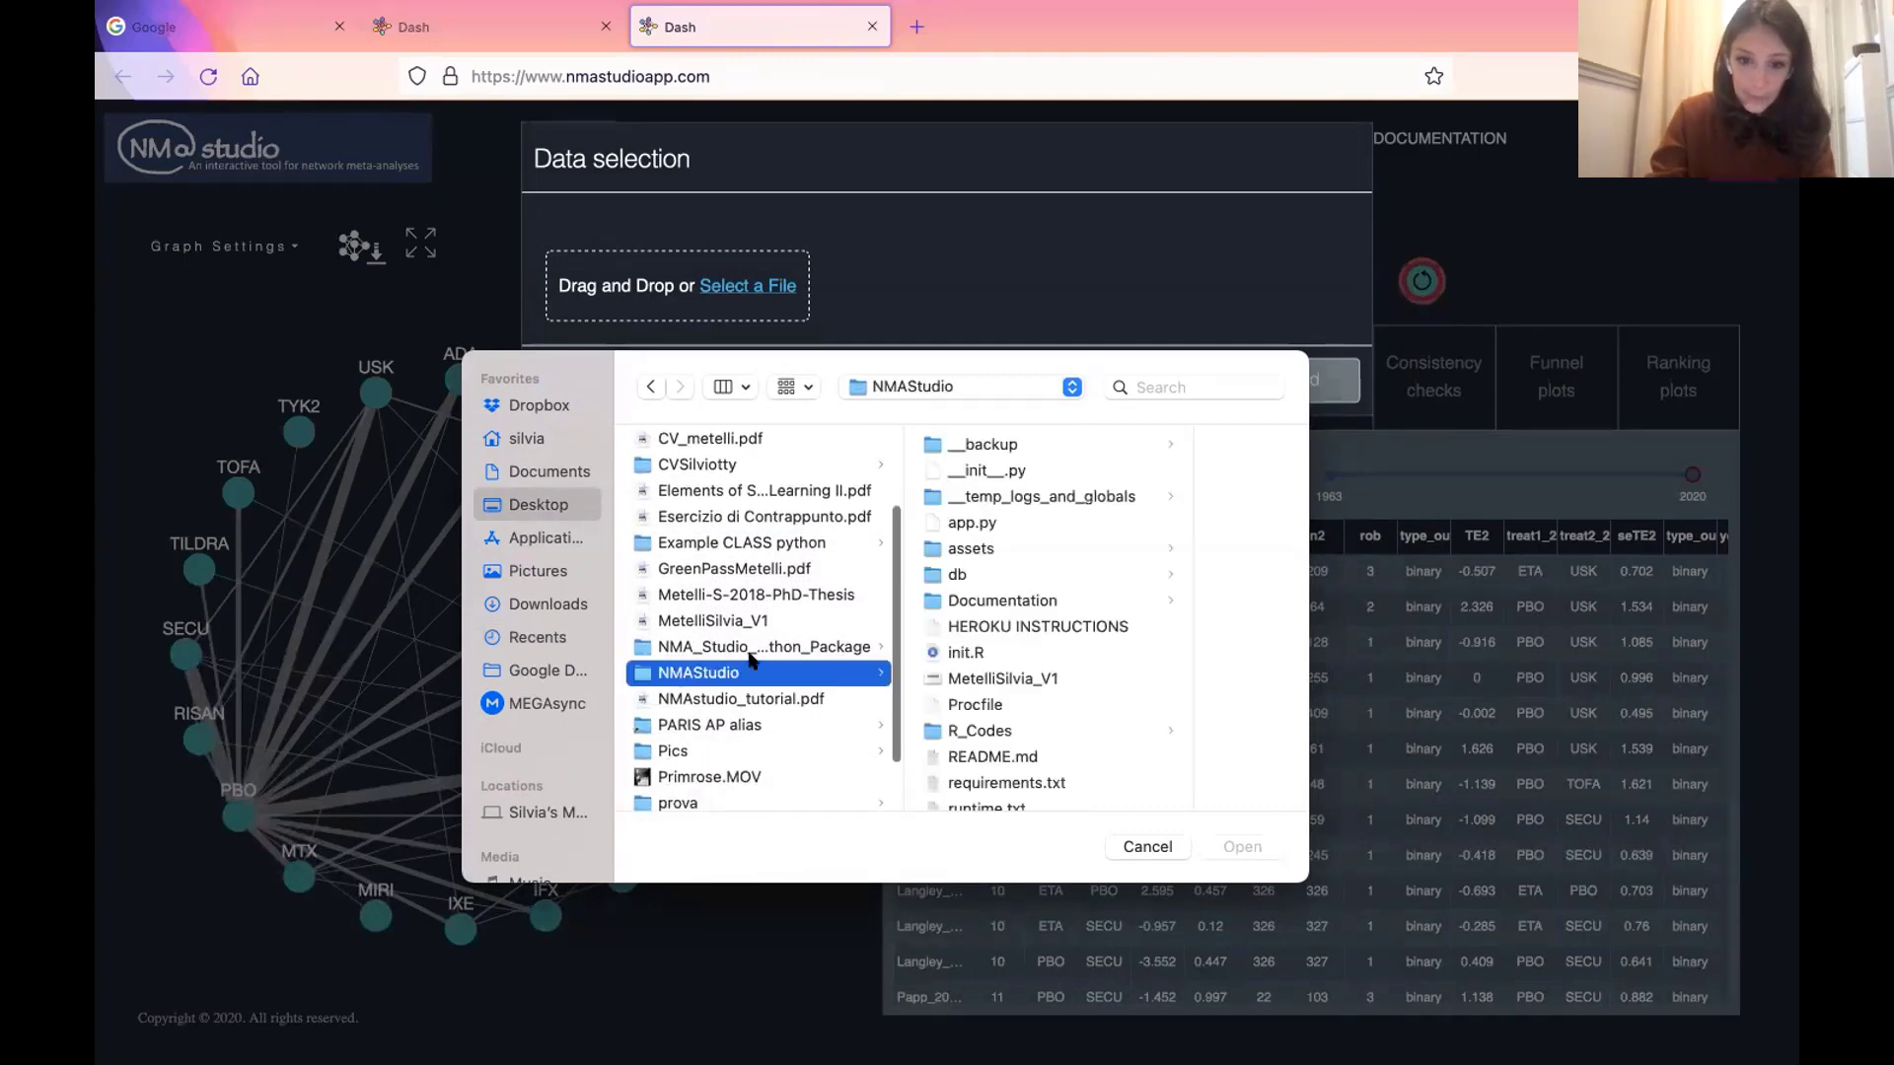
pyautogui.click(975, 573)
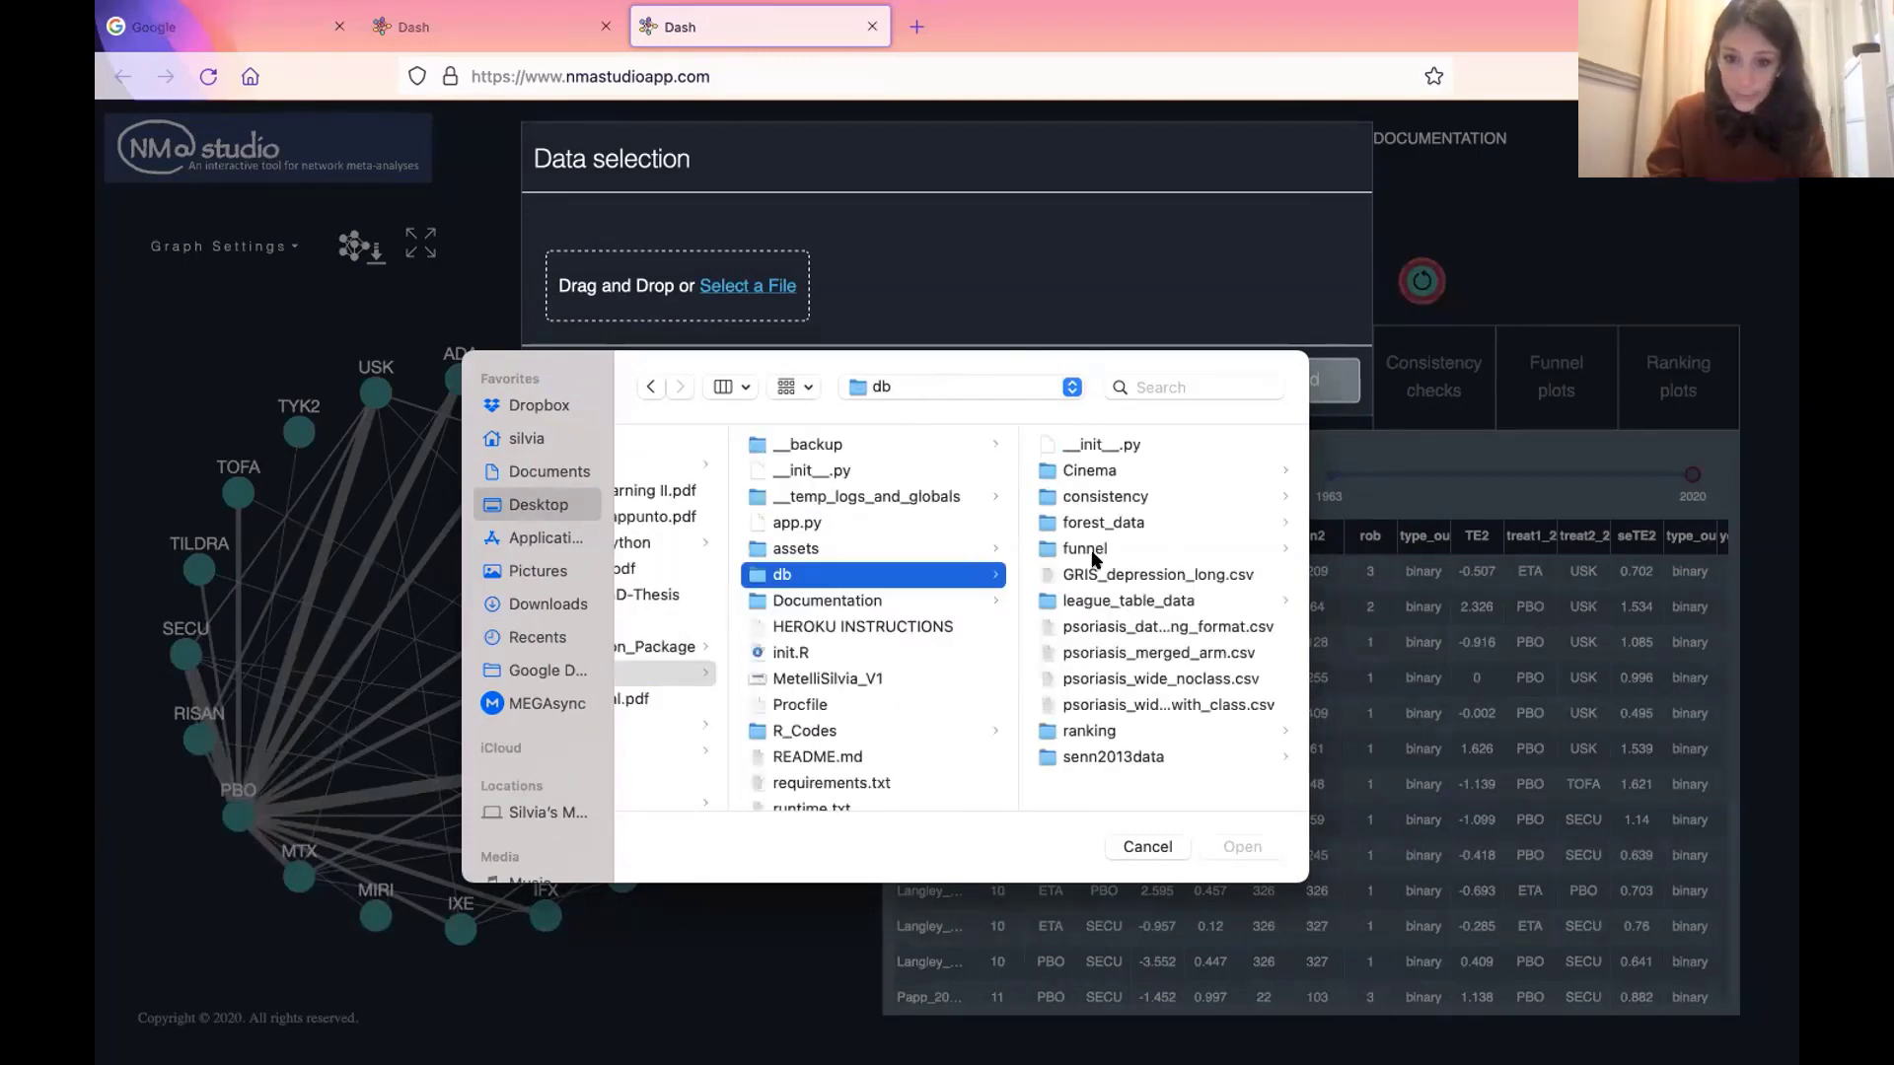
pyautogui.doubleClick(1094, 573)
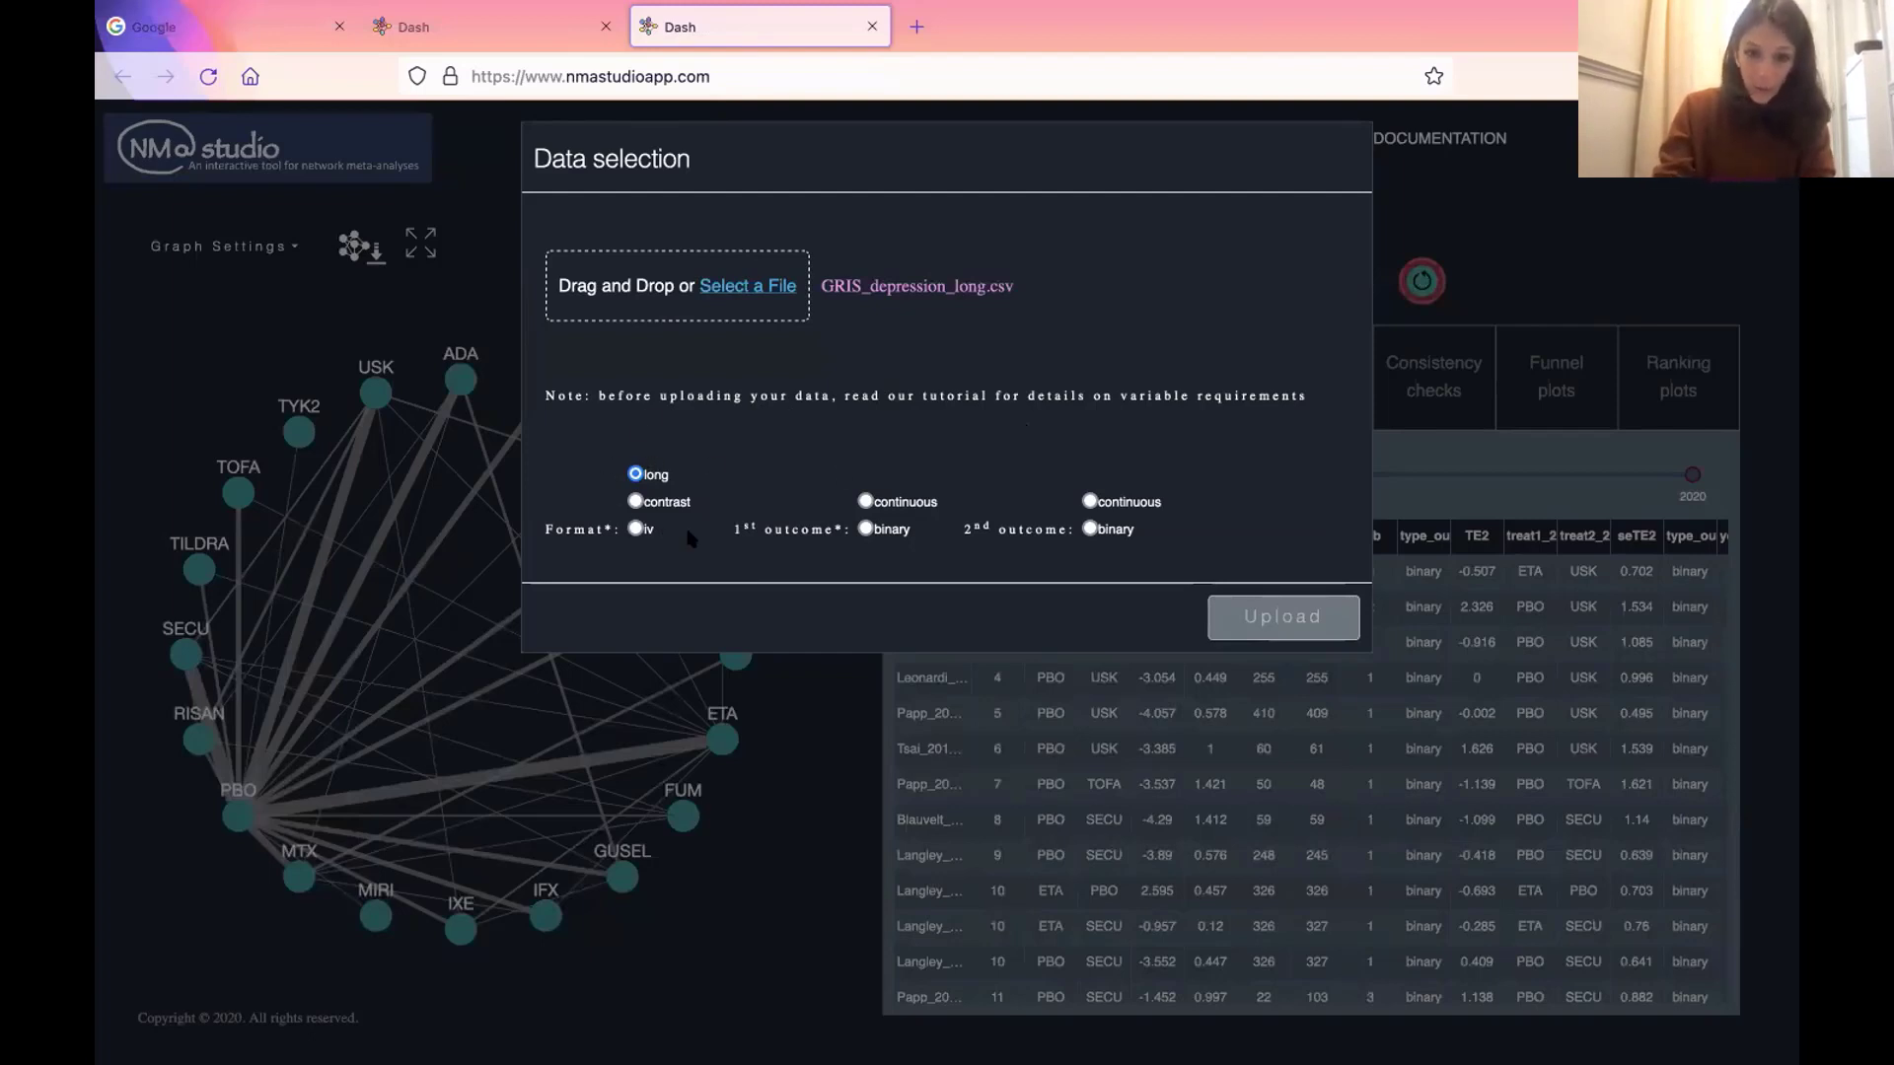
# - Define the data as long format with a binary first outcome, and set its effect size to OR
pyautogui.click(898, 531)
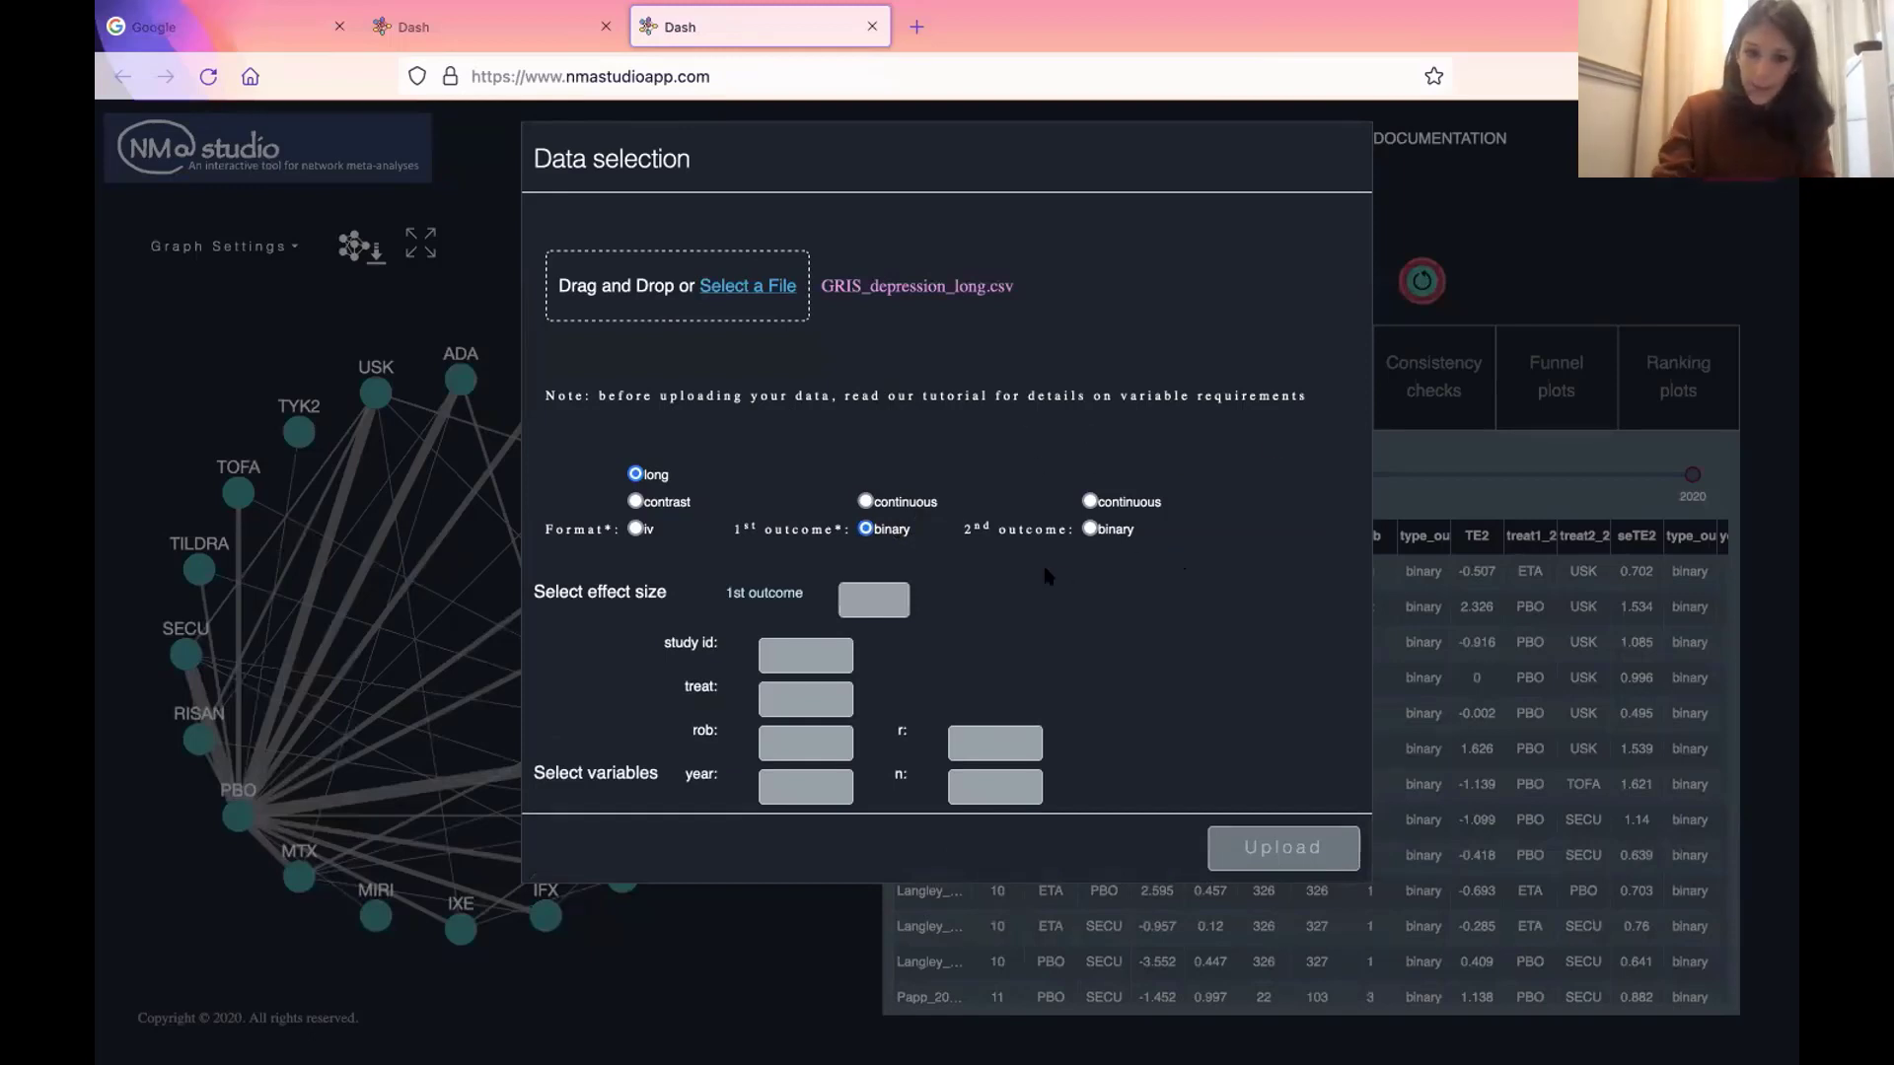
pyautogui.click(881, 599)
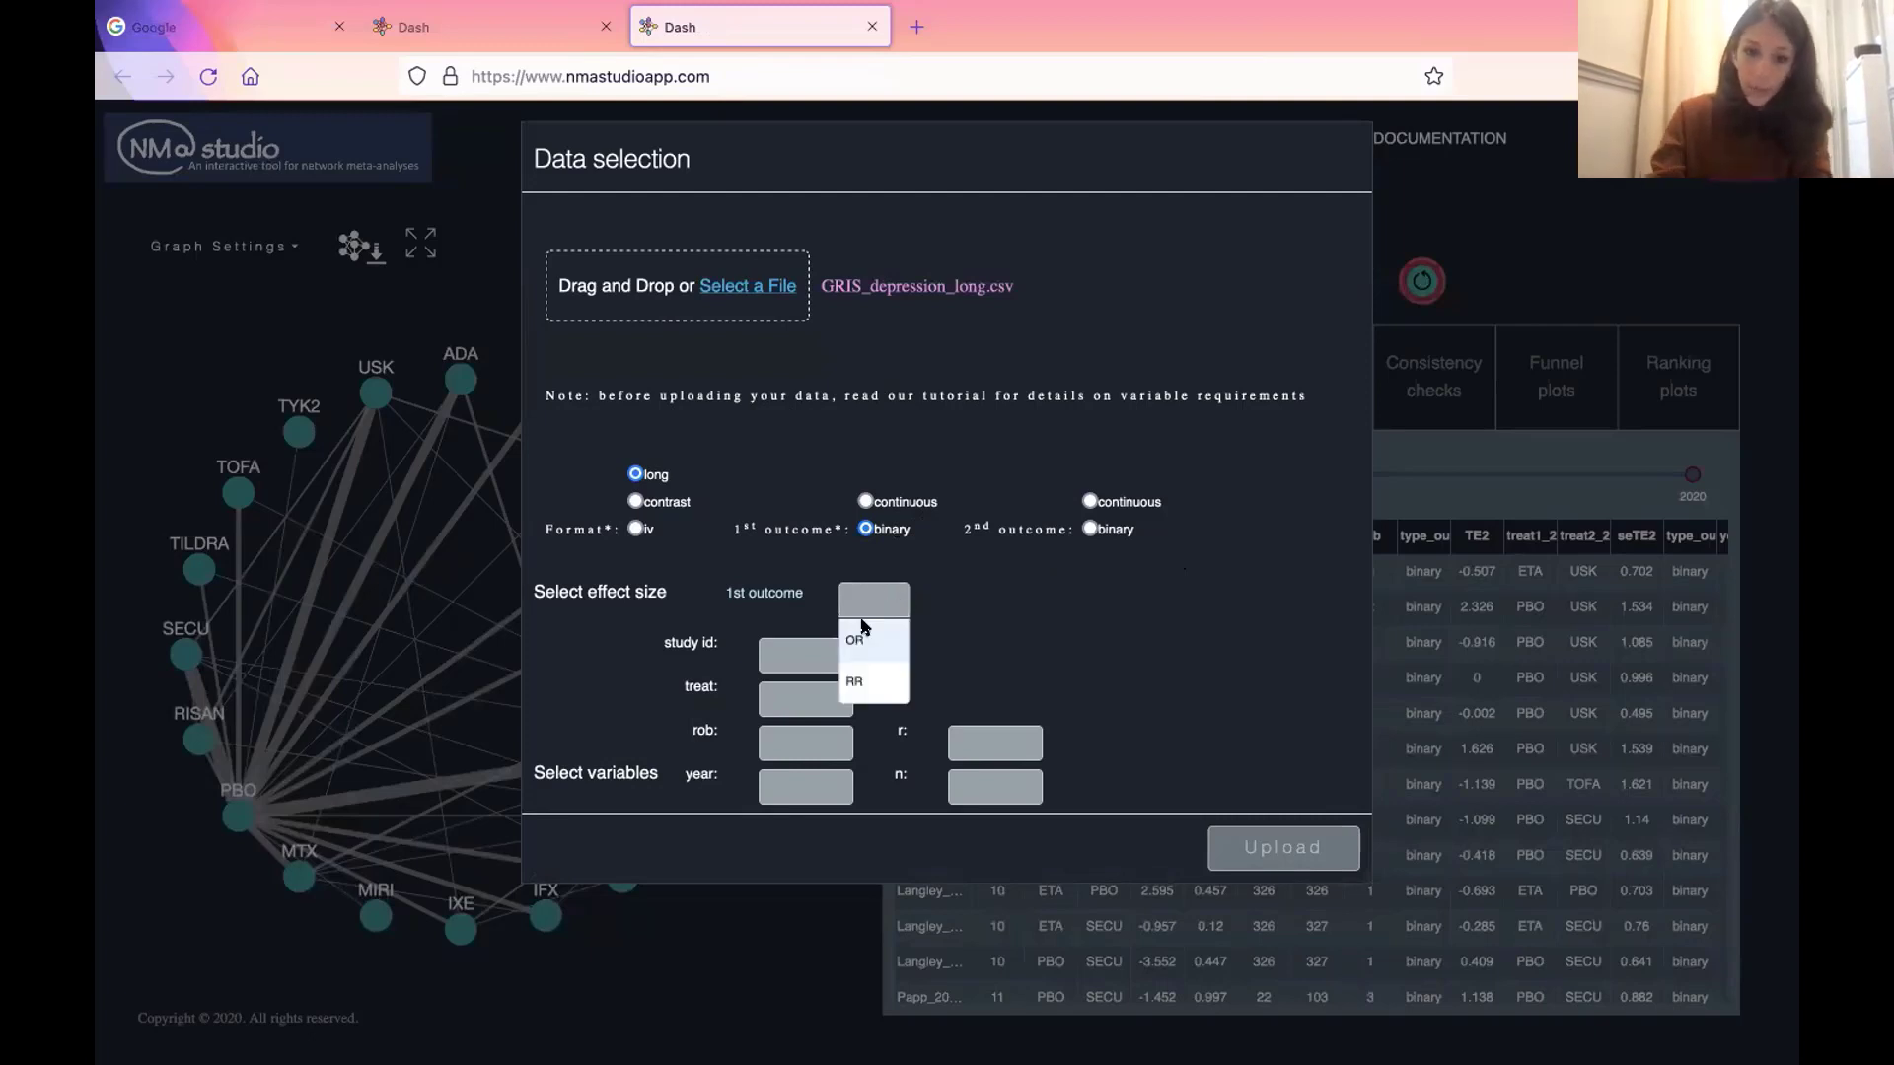
pyautogui.click(863, 636)
# - Assign the studyID column to the study id variable and drug_name to the treat variable
pyautogui.click(774, 652)
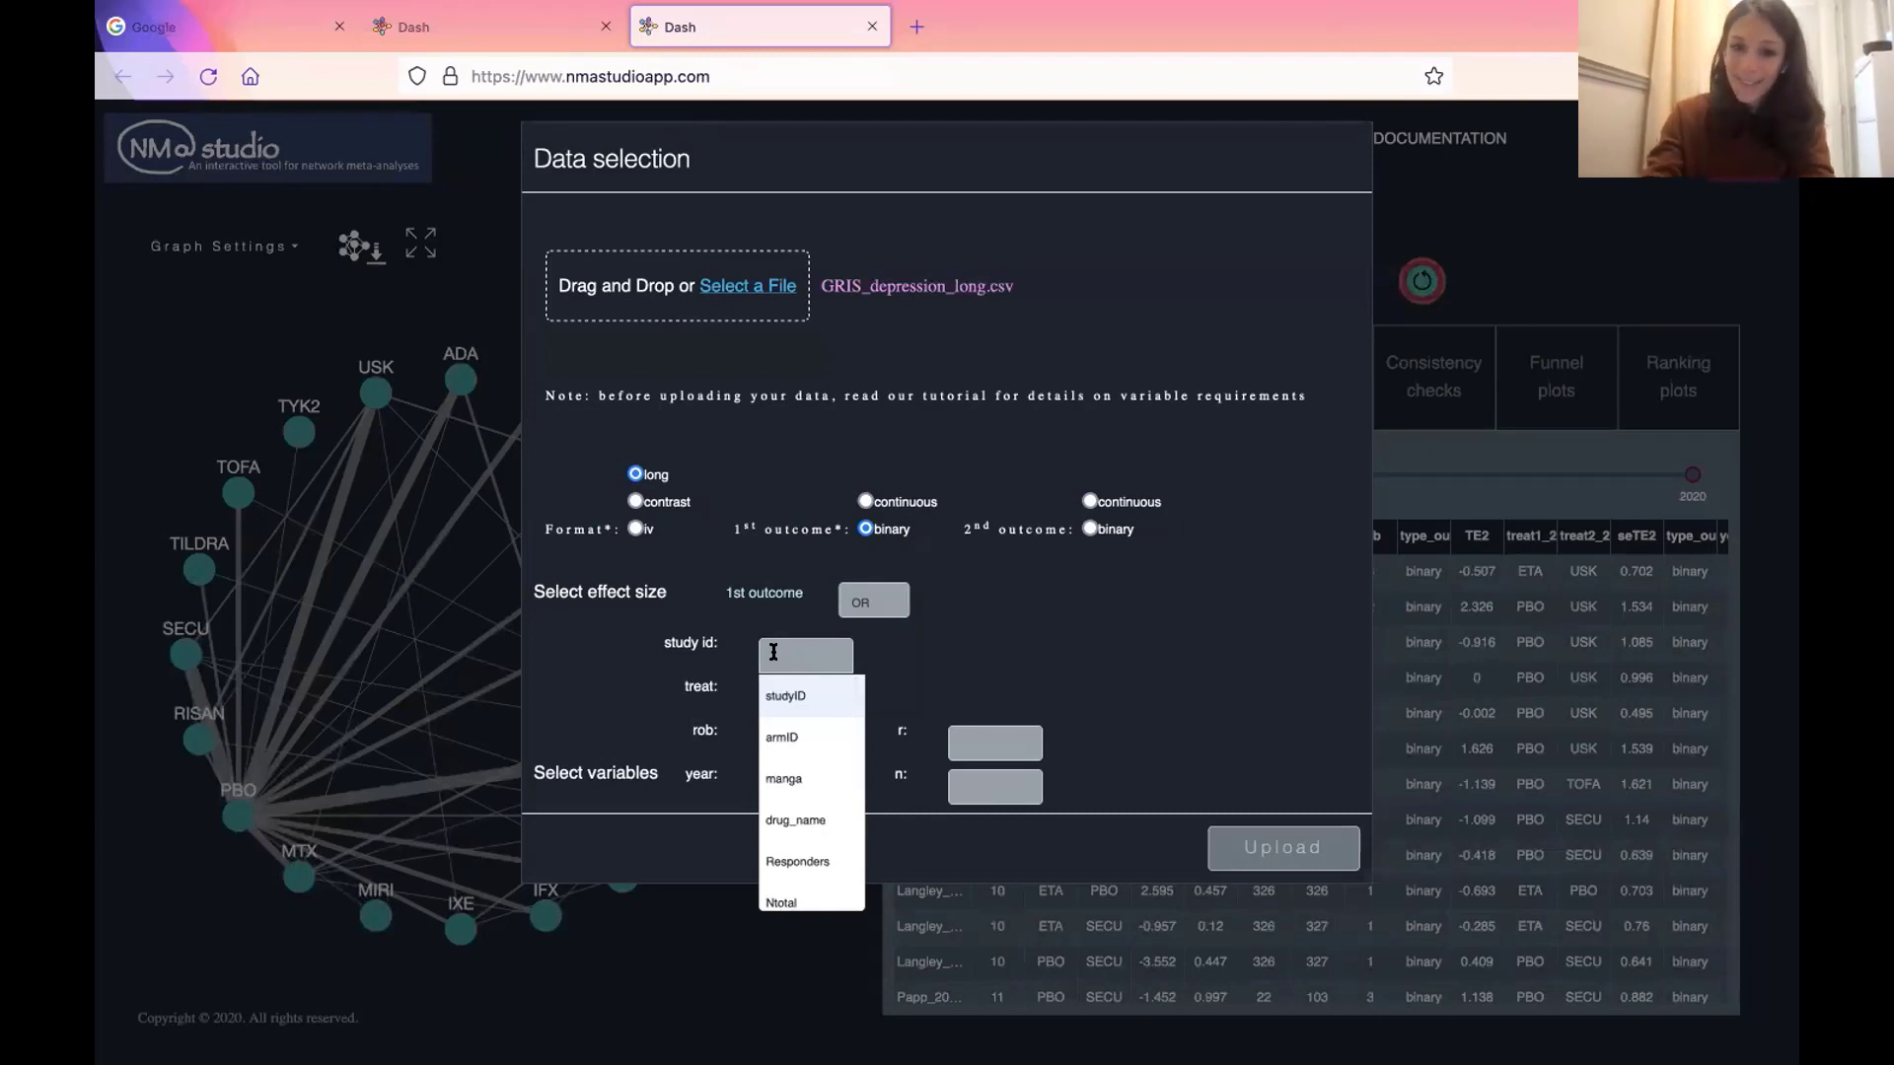
pyautogui.click(785, 696)
pyautogui.click(785, 689)
pyautogui.scroll(-2, 795, 838)
pyautogui.click(789, 739)
# - Assign the RoB column to the rob variable and pub_year to the year variable
pyautogui.click(785, 731)
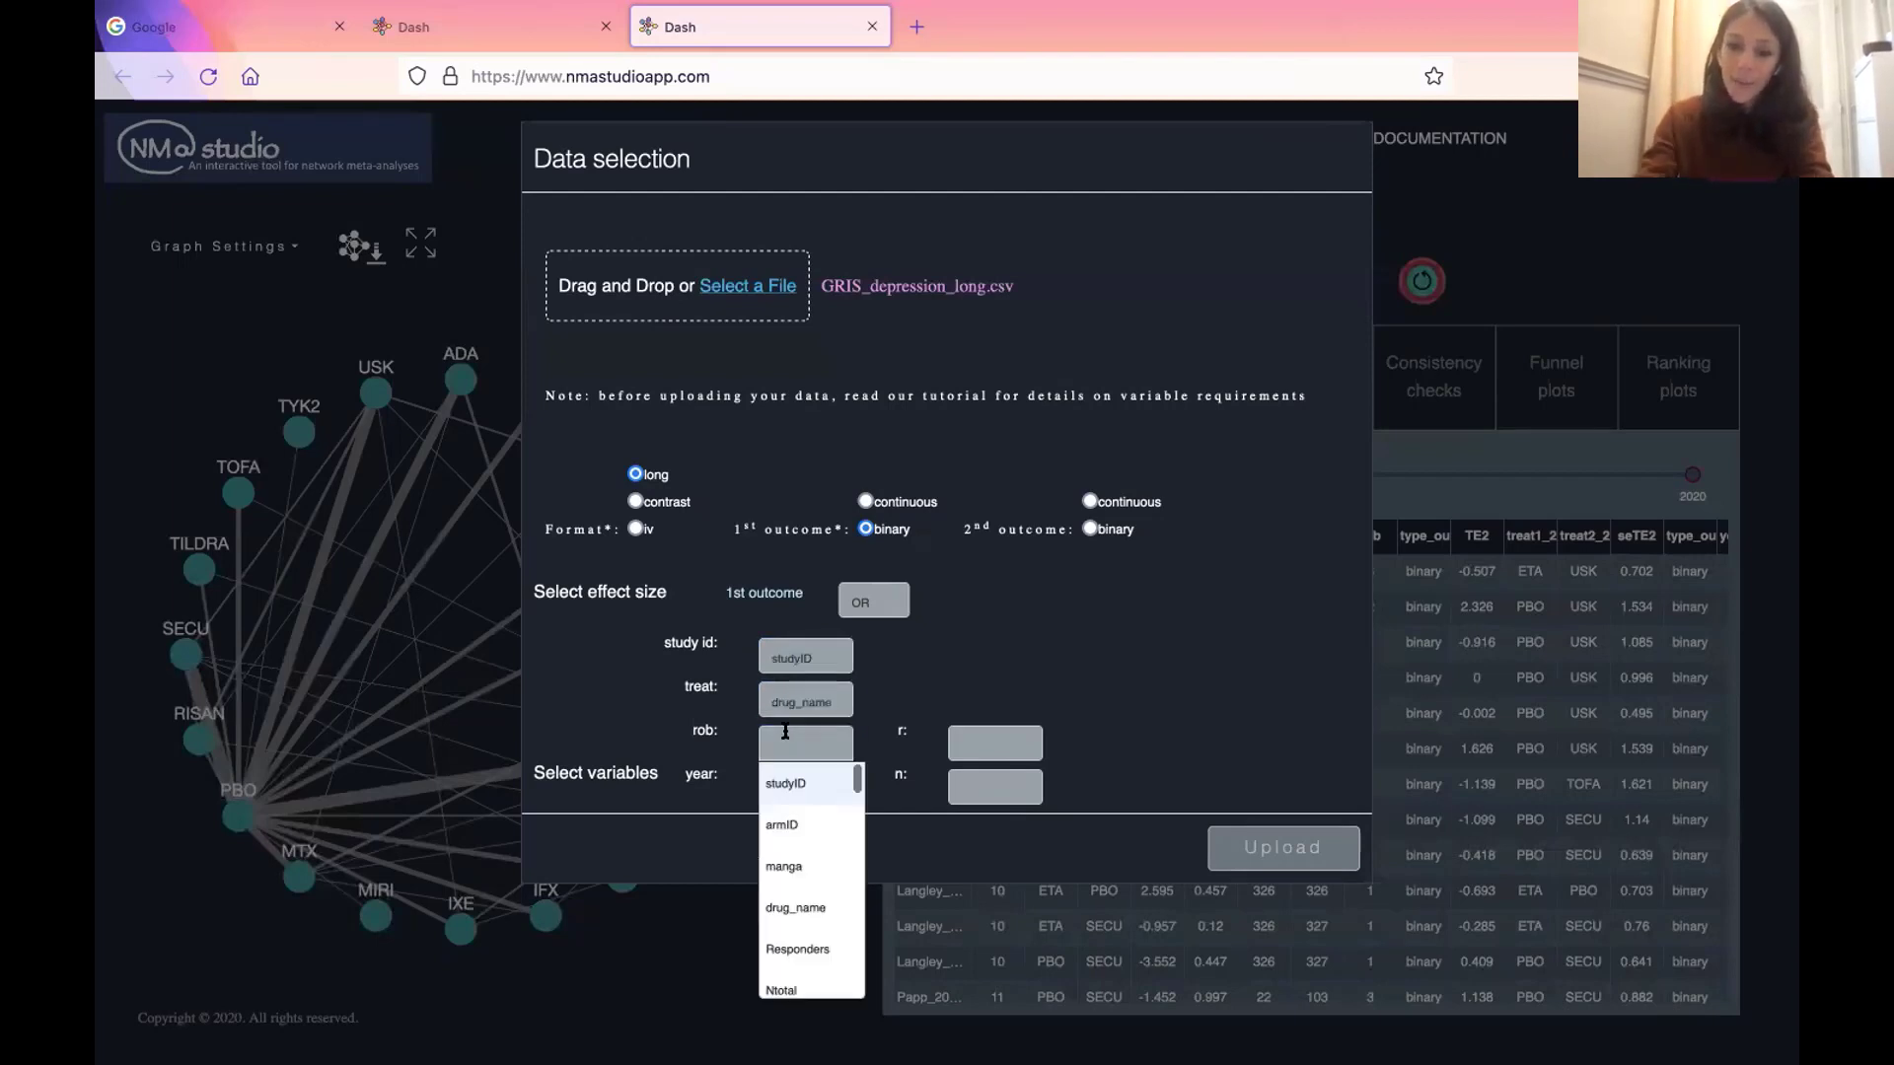
pyautogui.scroll(-5, 785, 794)
pyautogui.click(785, 779)
pyautogui.click(785, 777)
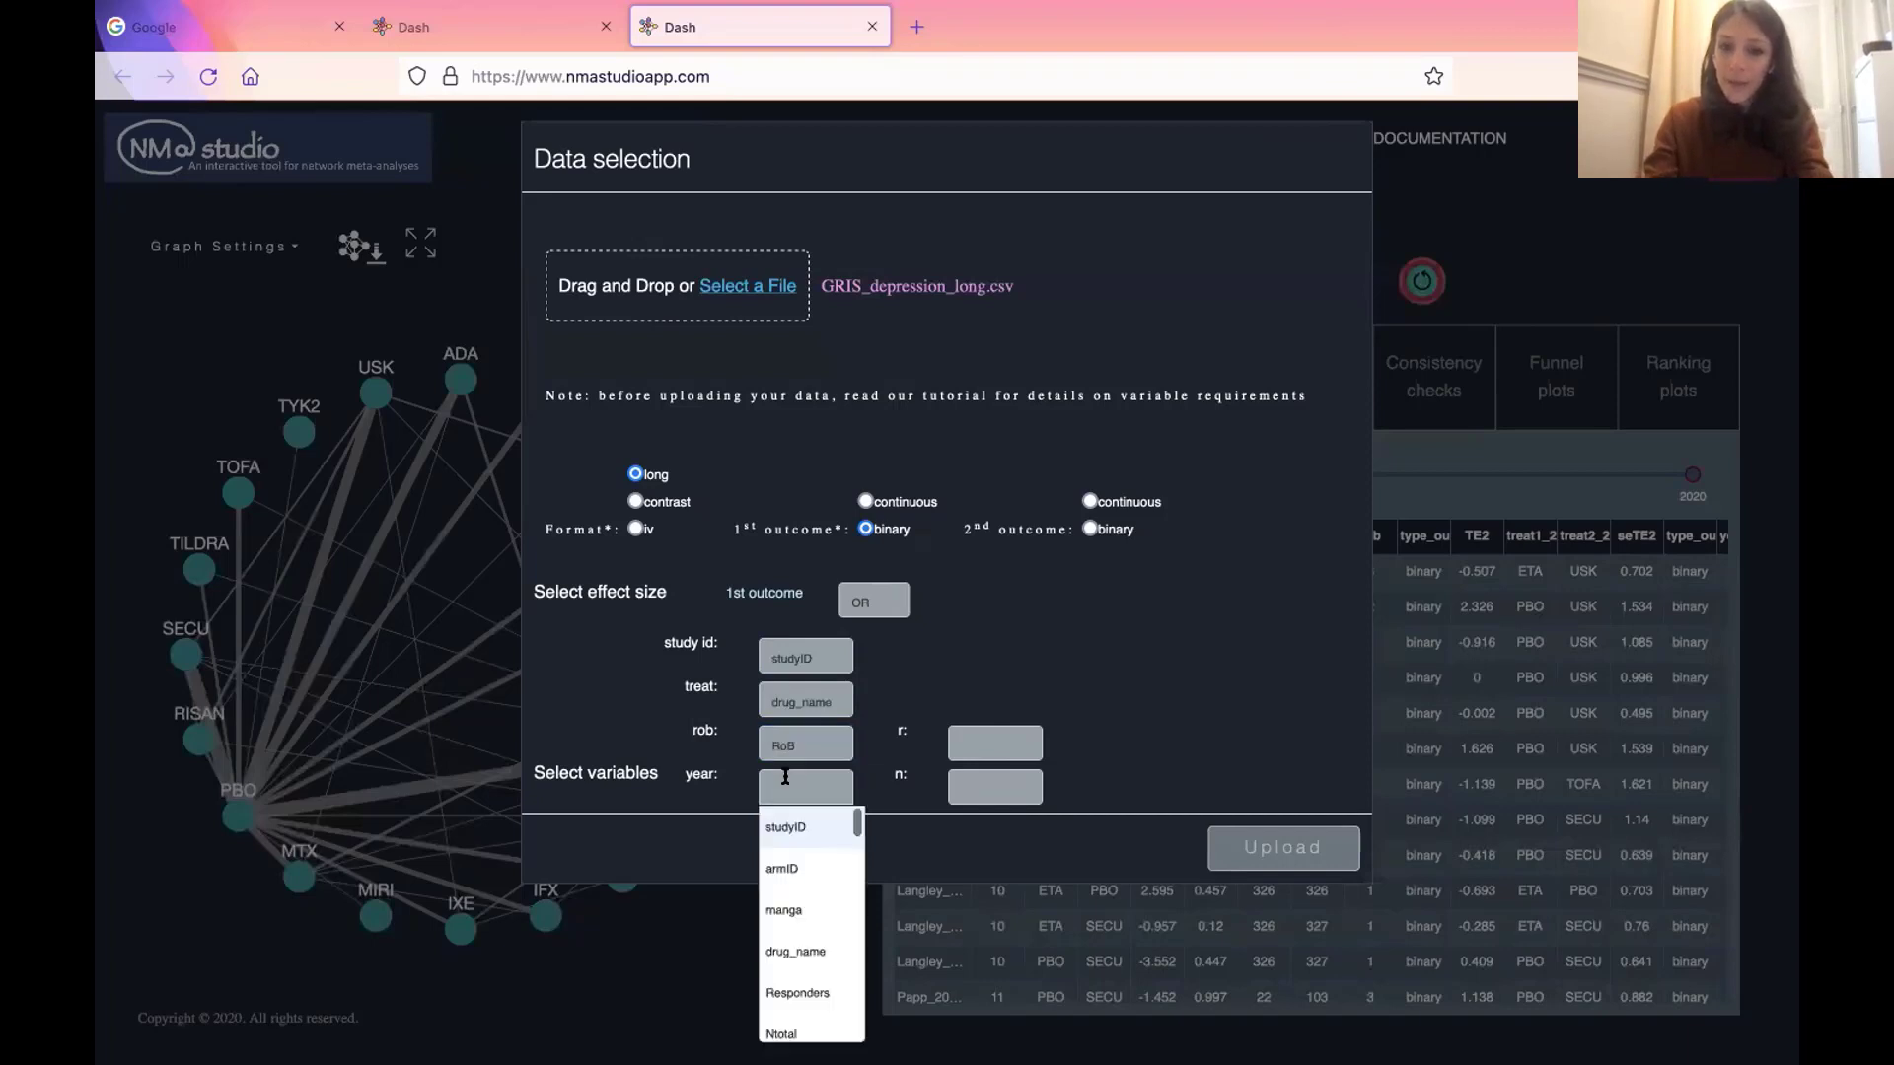
pyautogui.write('pu')
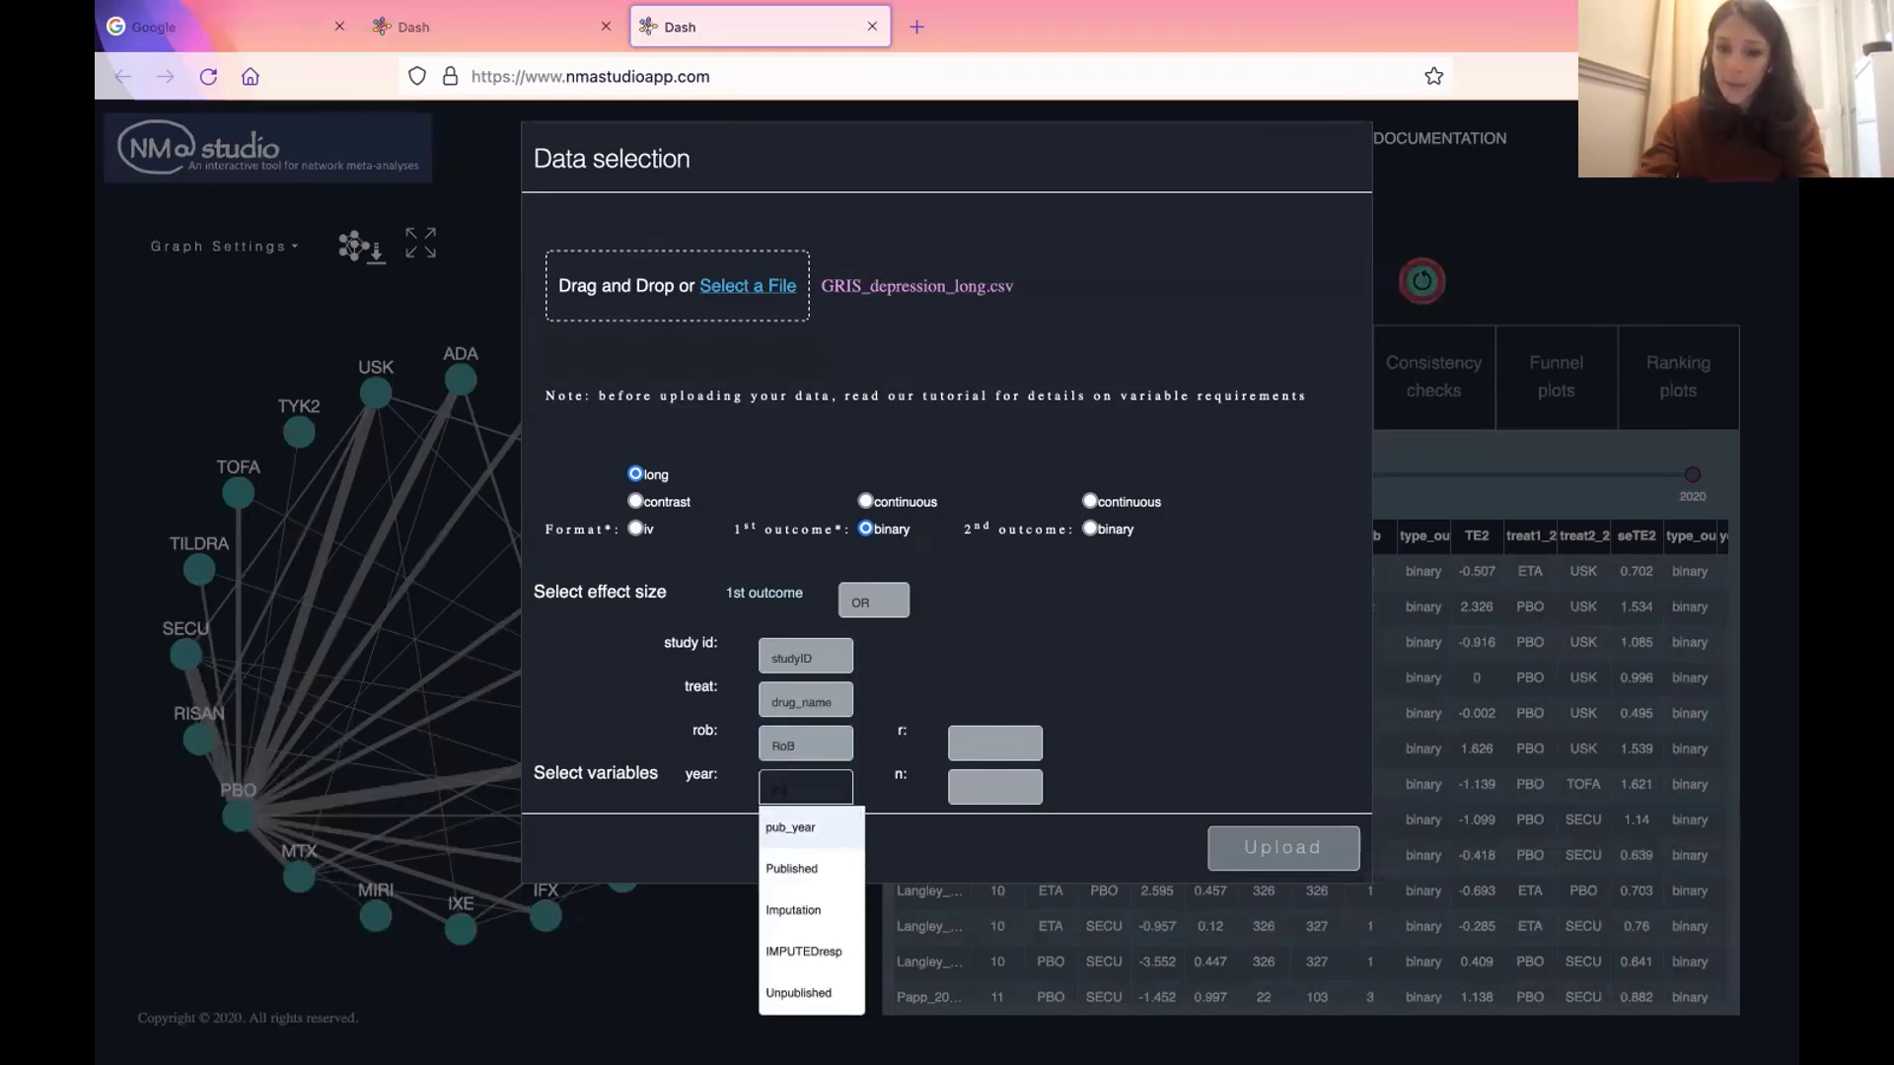
pyautogui.press('Return')
# - Assign the Responders column to the r variable and the Ntotal column to the n variable
pyautogui.click(979, 733)
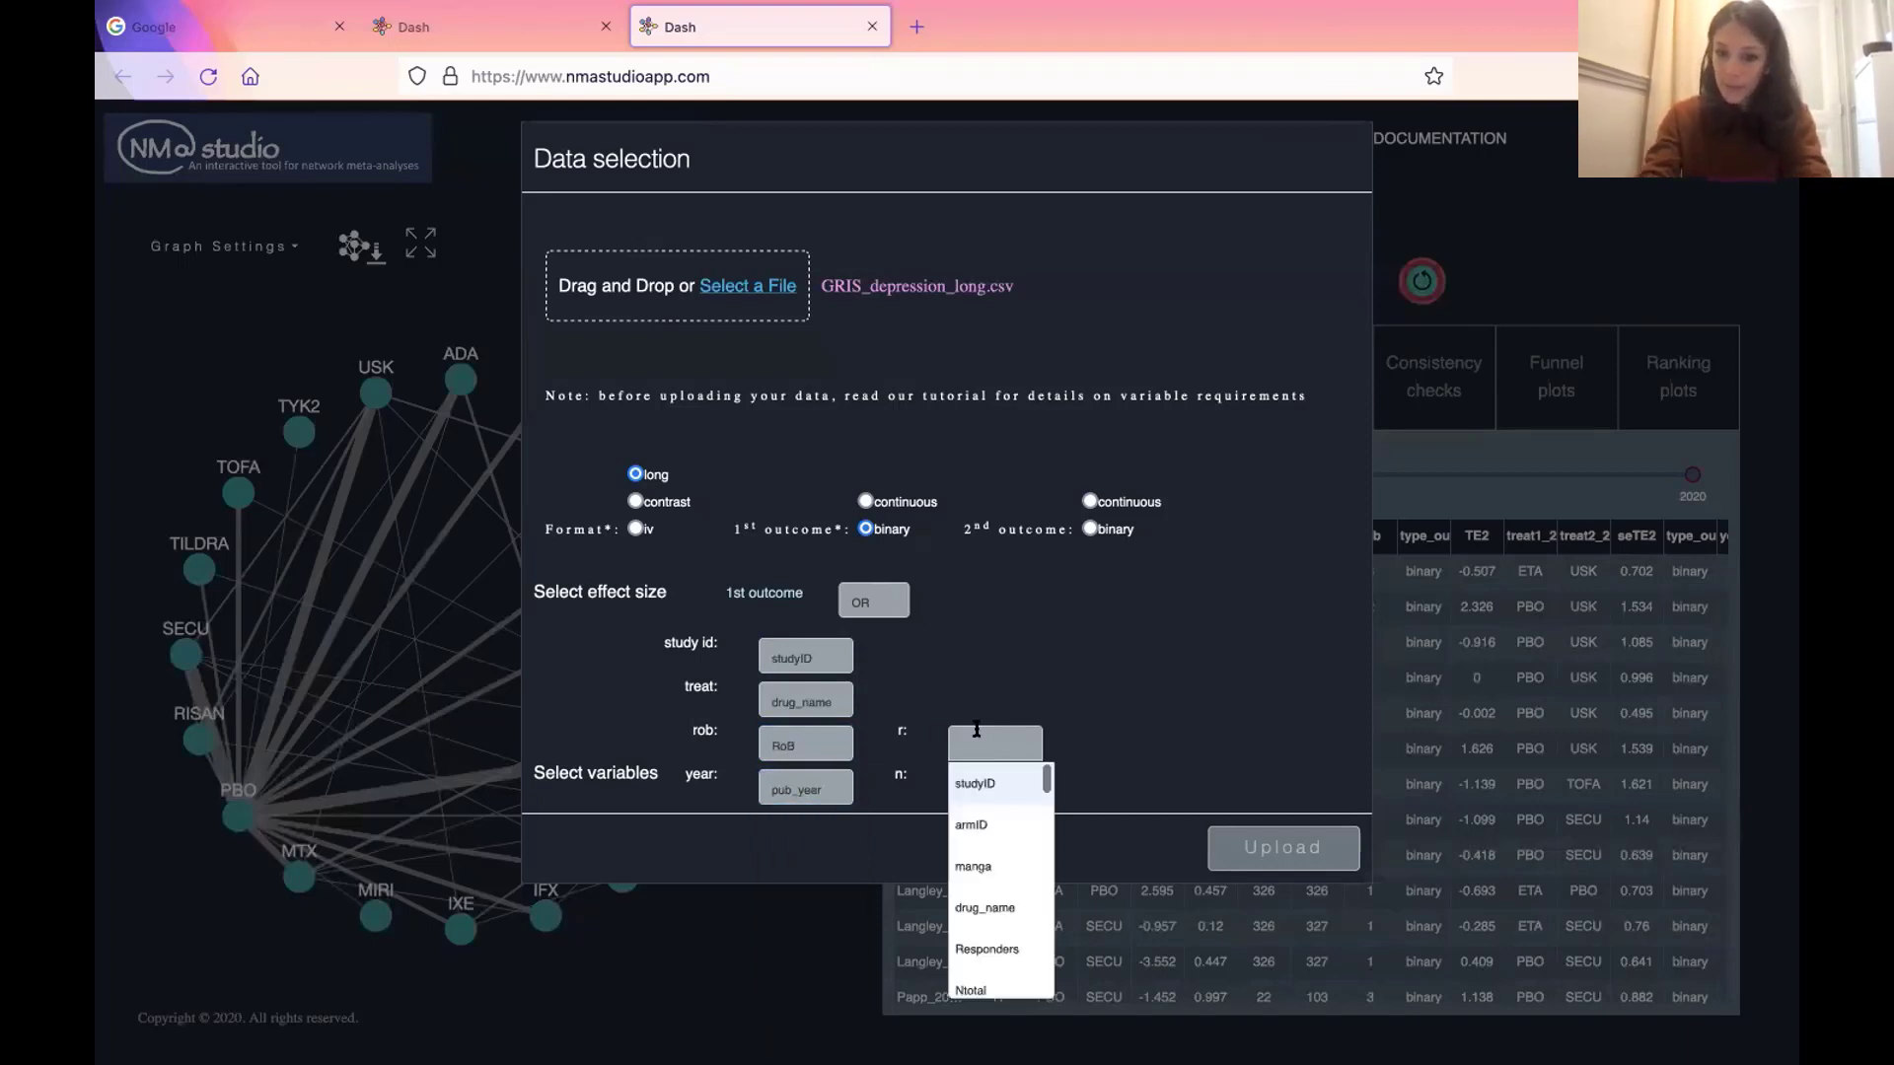
pyautogui.write('re')
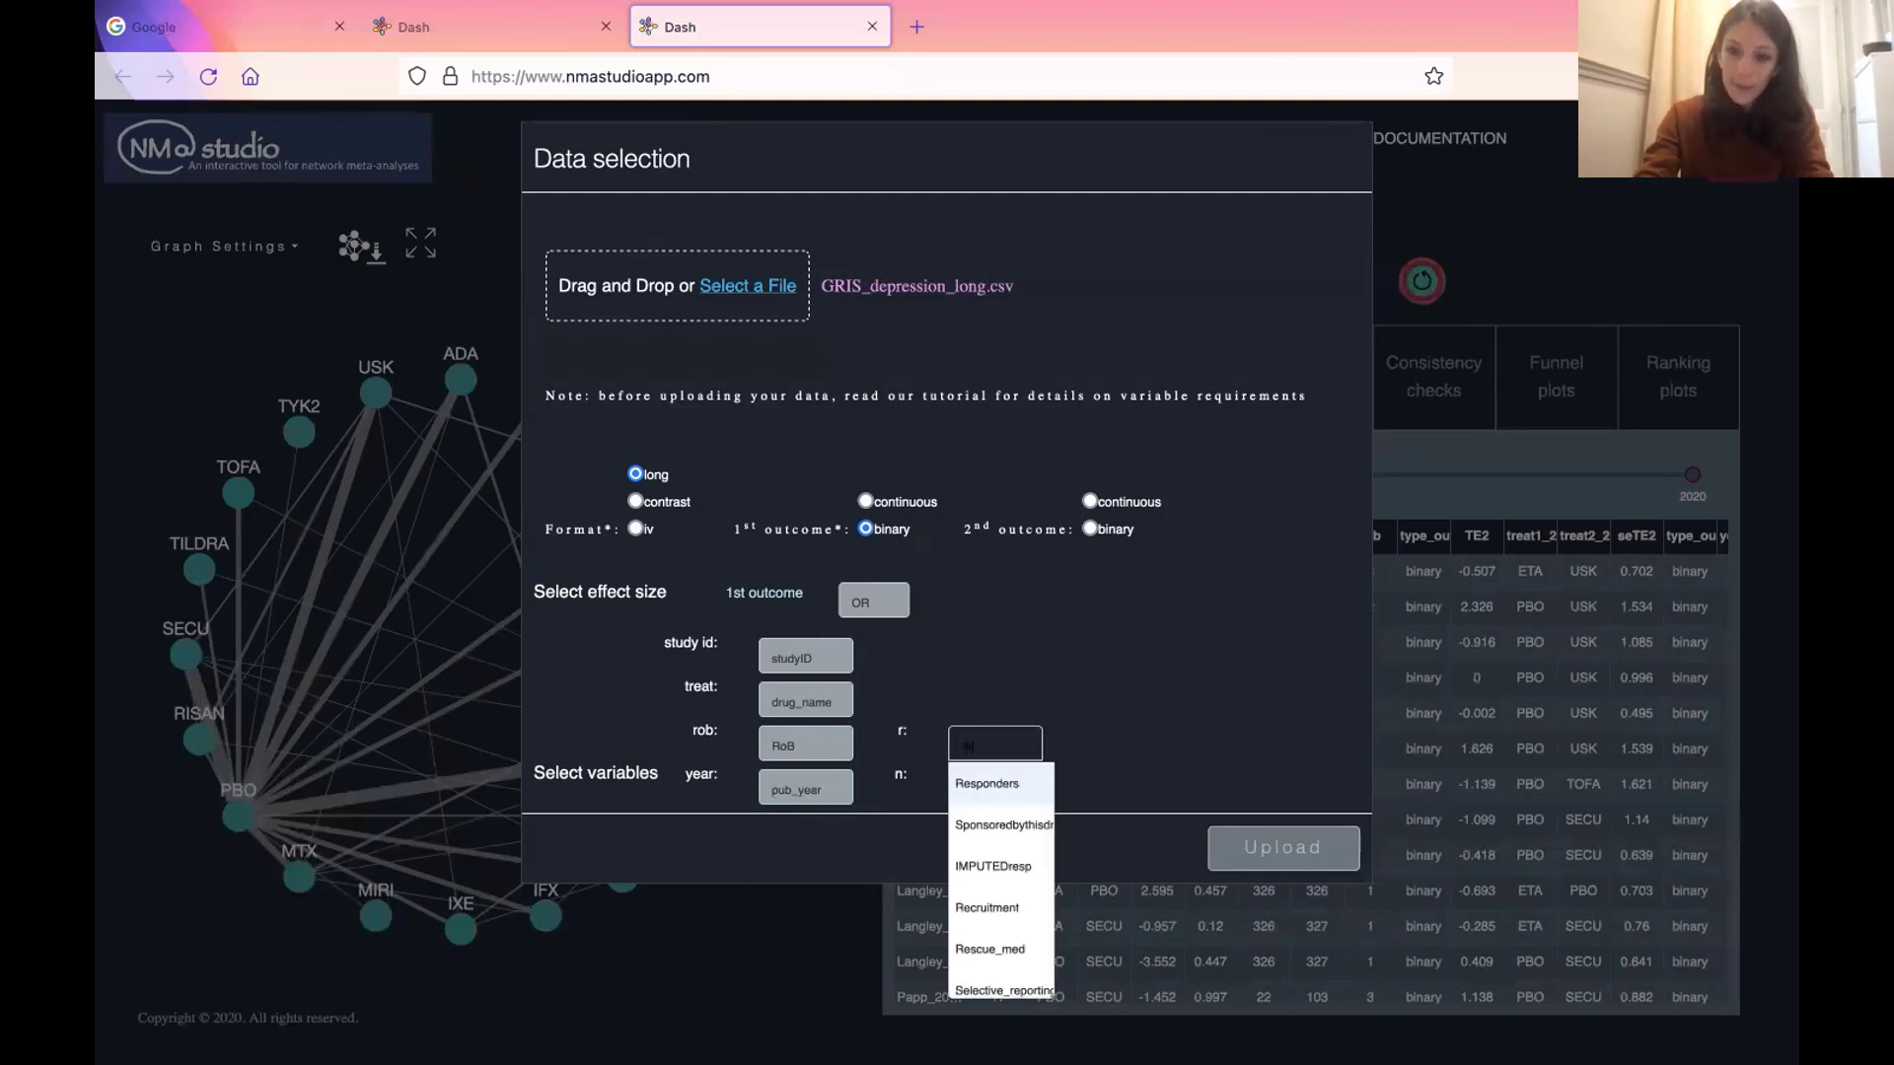
pyautogui.press('Return')
pyautogui.click(986, 787)
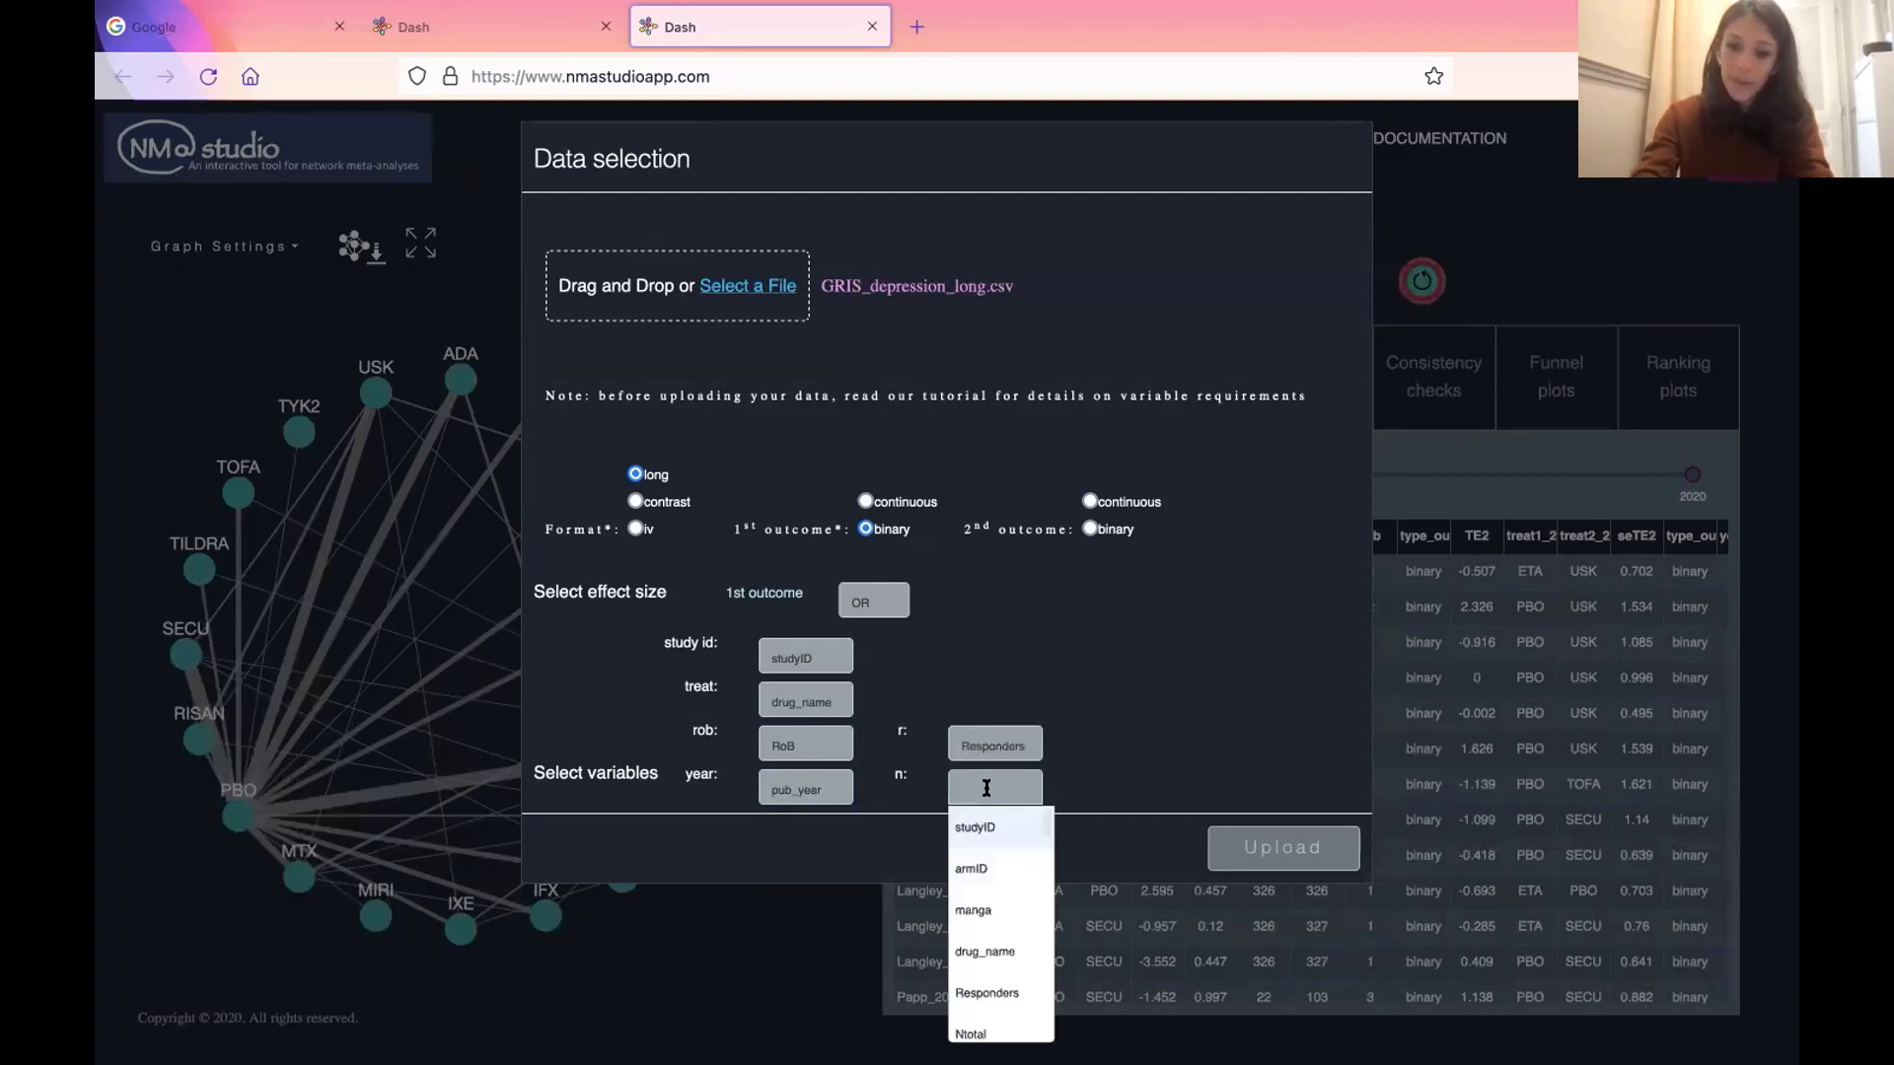
pyautogui.write('ntot')
pyautogui.press('Return')
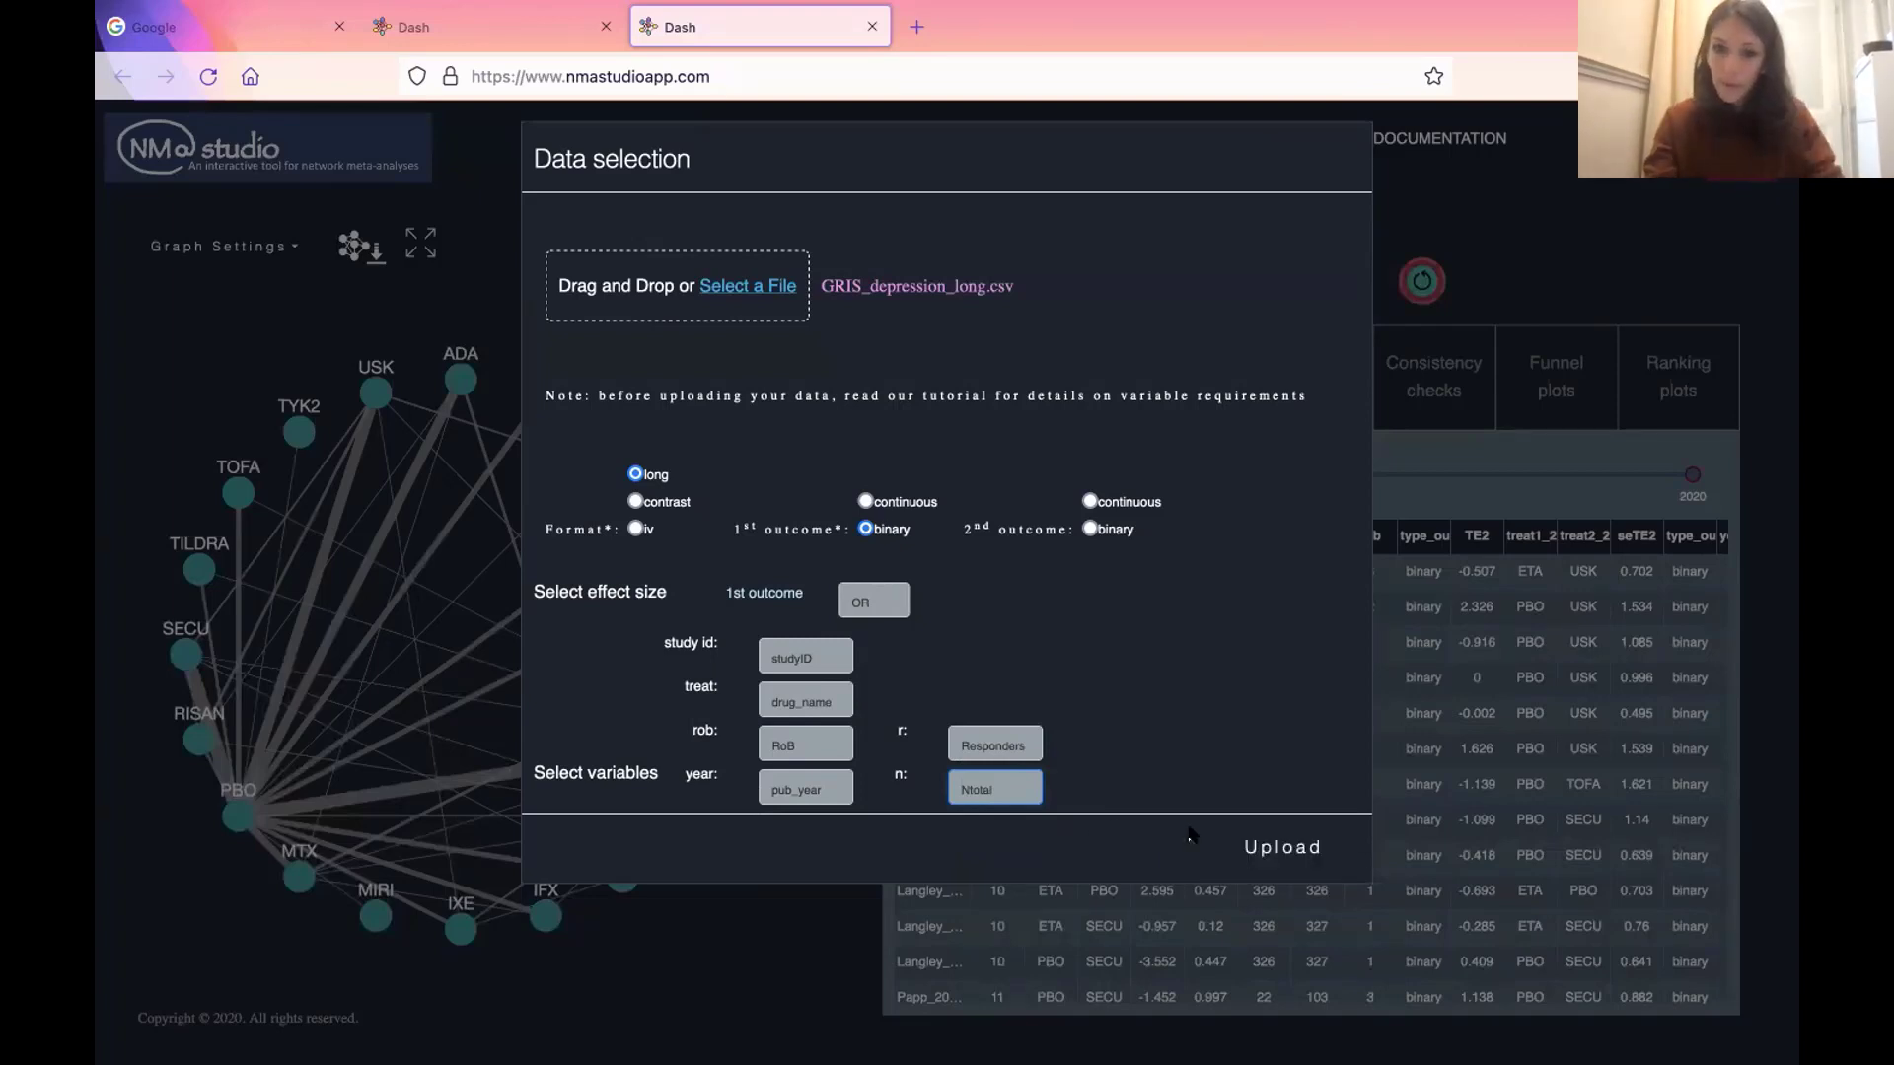
# - Upload the configured dataset to run the data analysis, and submit the completed results
pyautogui.click(1266, 854)
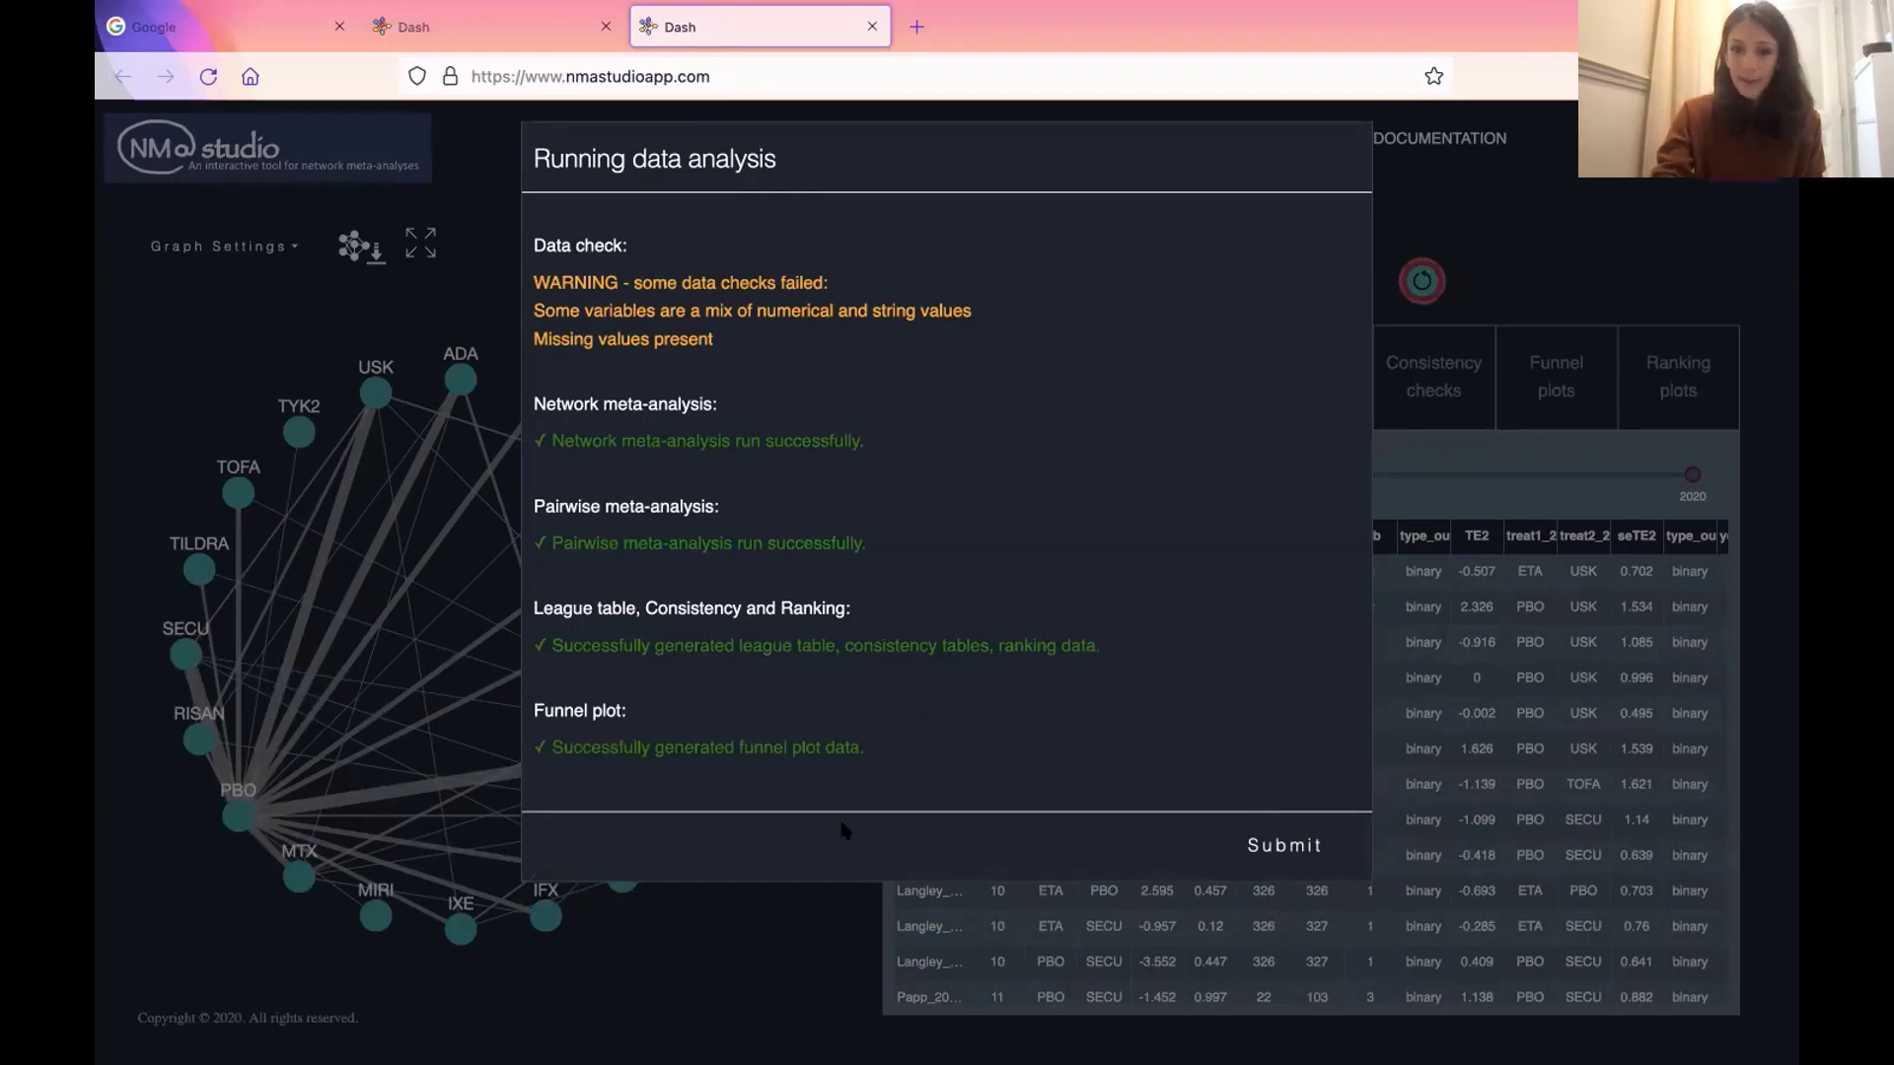
pyautogui.click(1273, 854)
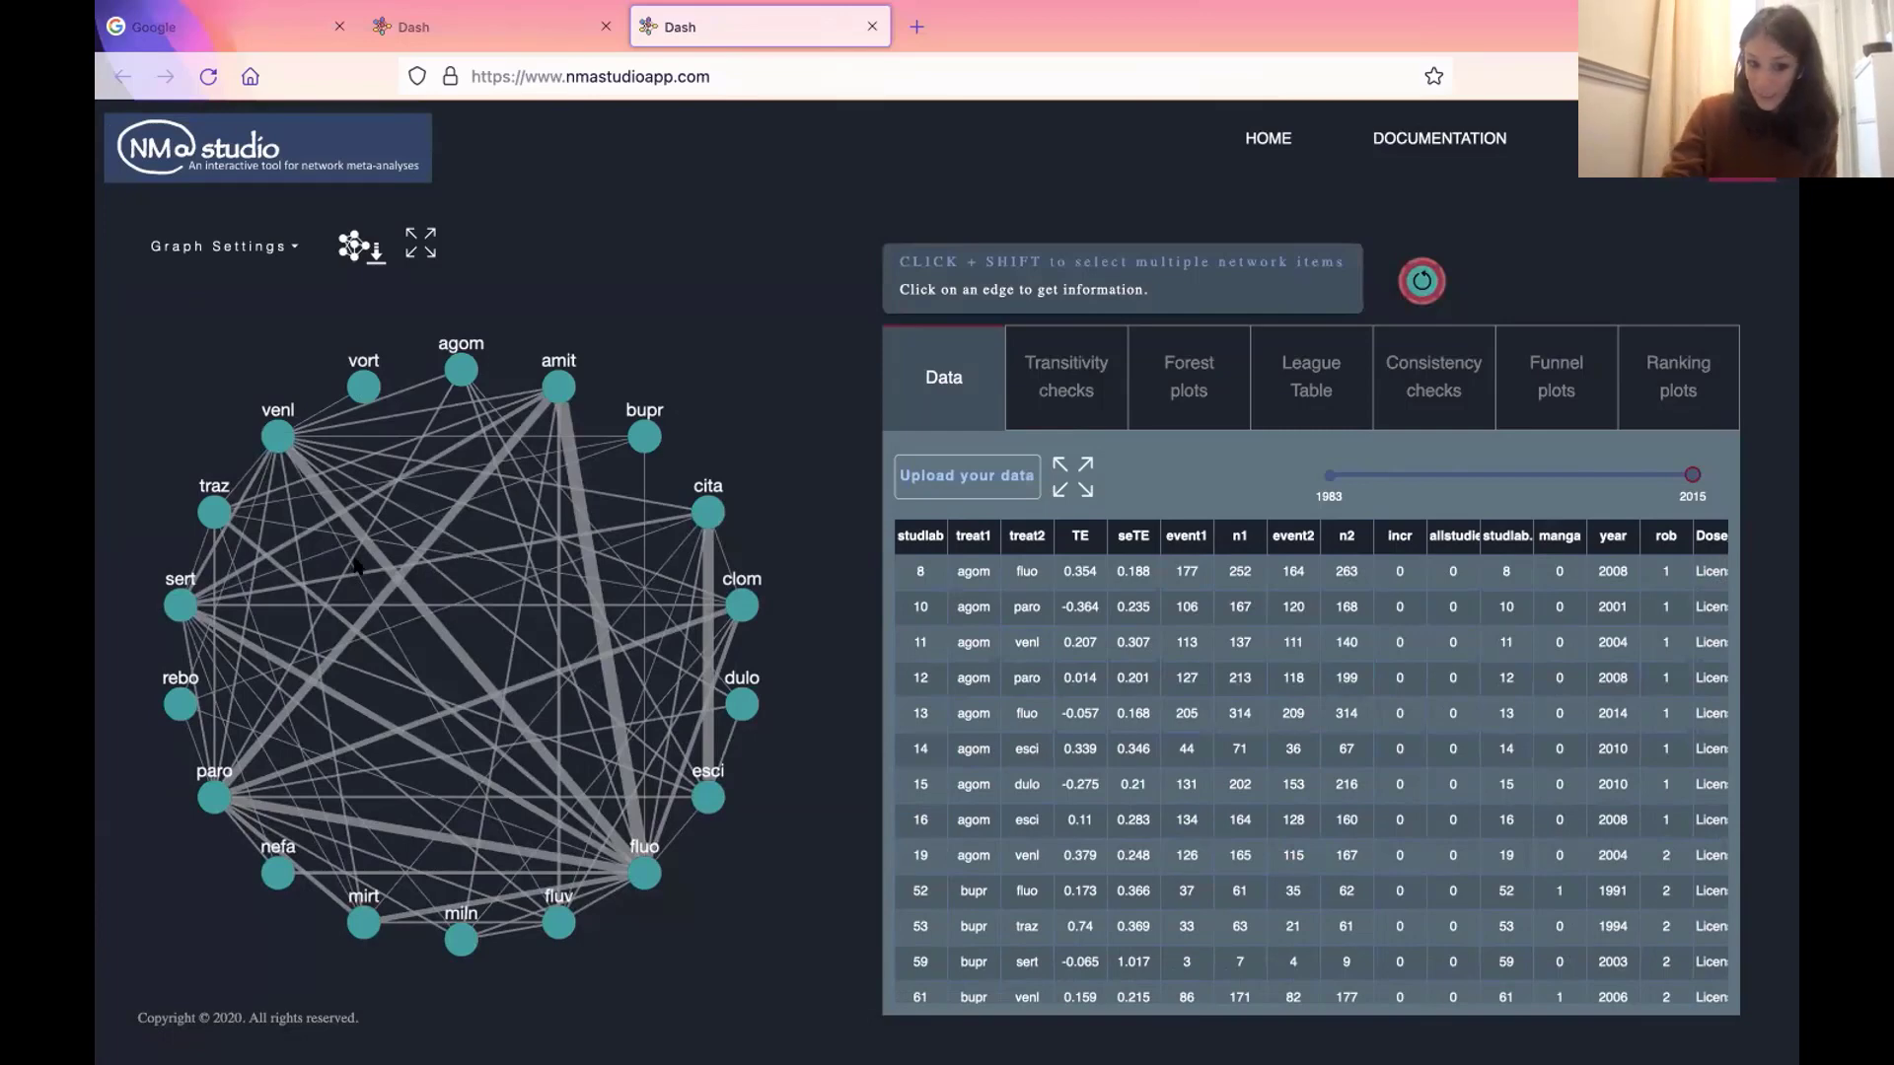
# - Look over the network's graph settings options and the transitivity checks view
pyautogui.click(209, 249)
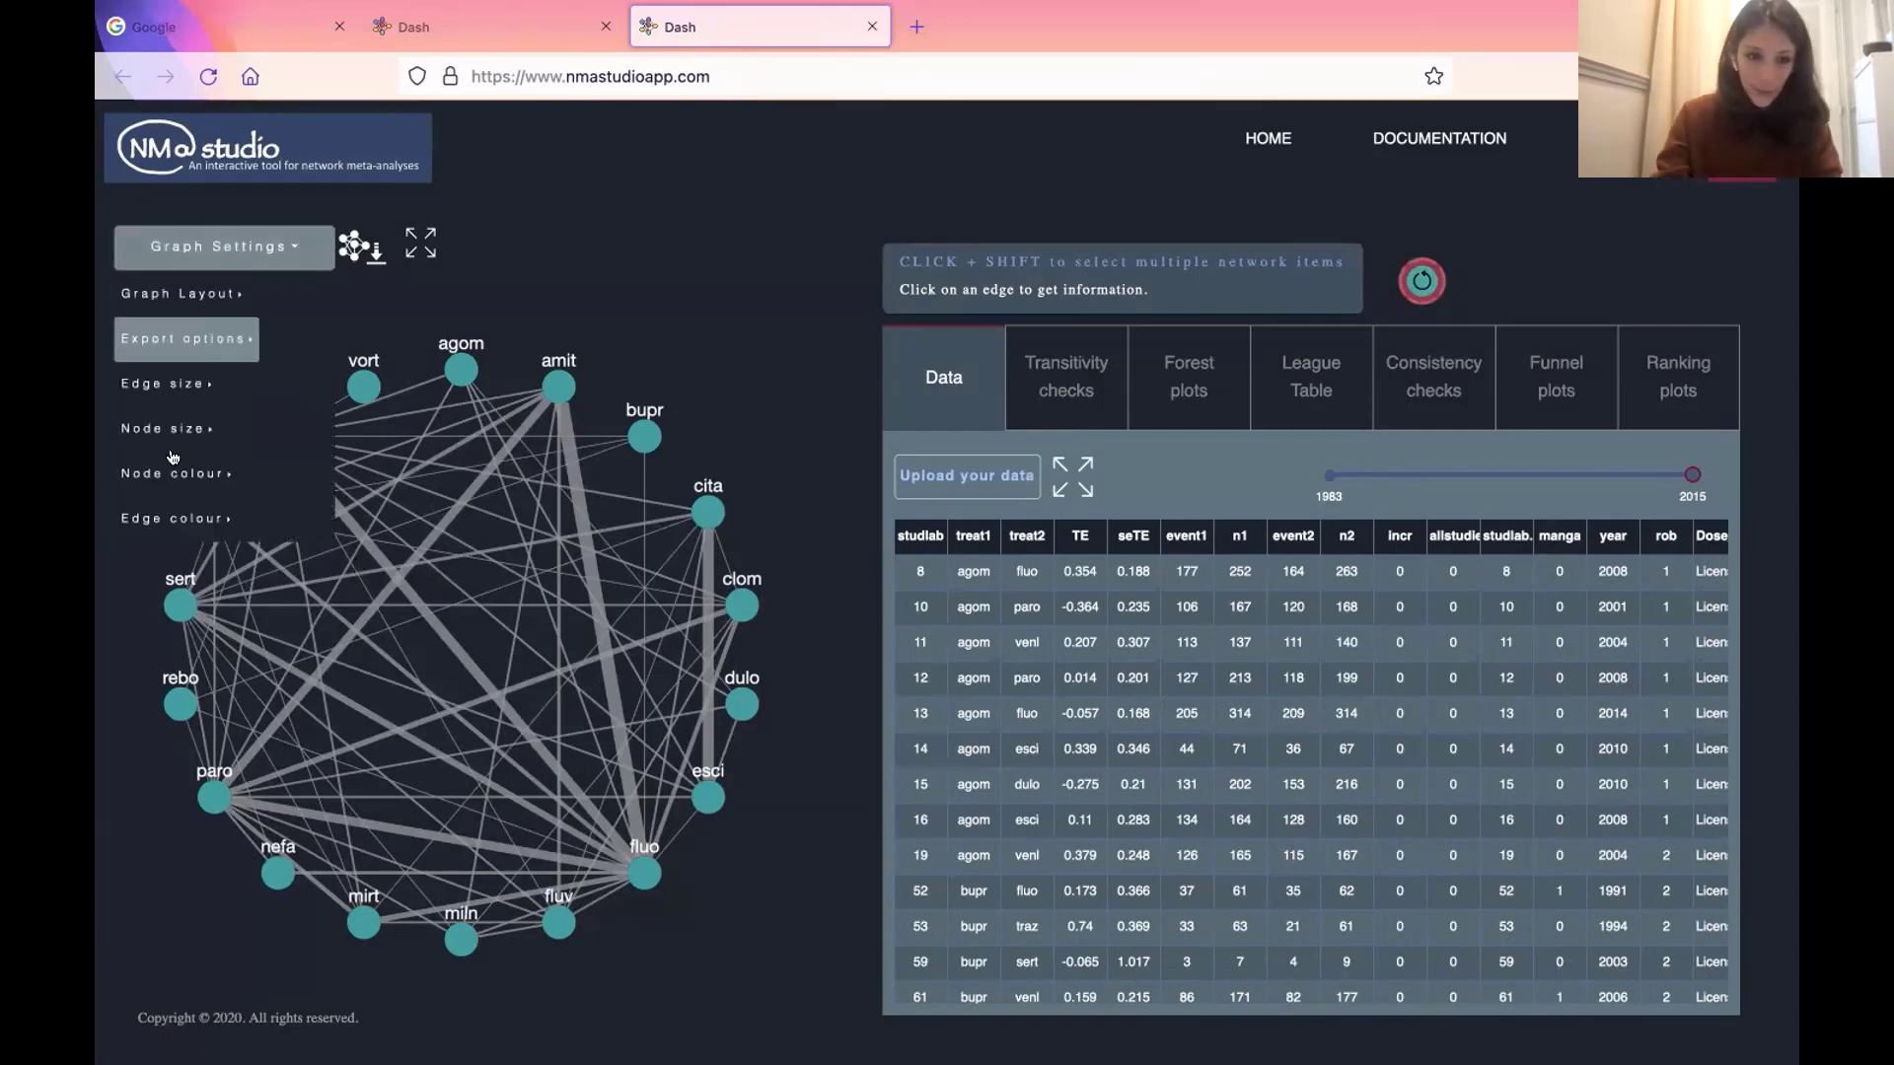
pyautogui.click(476, 292)
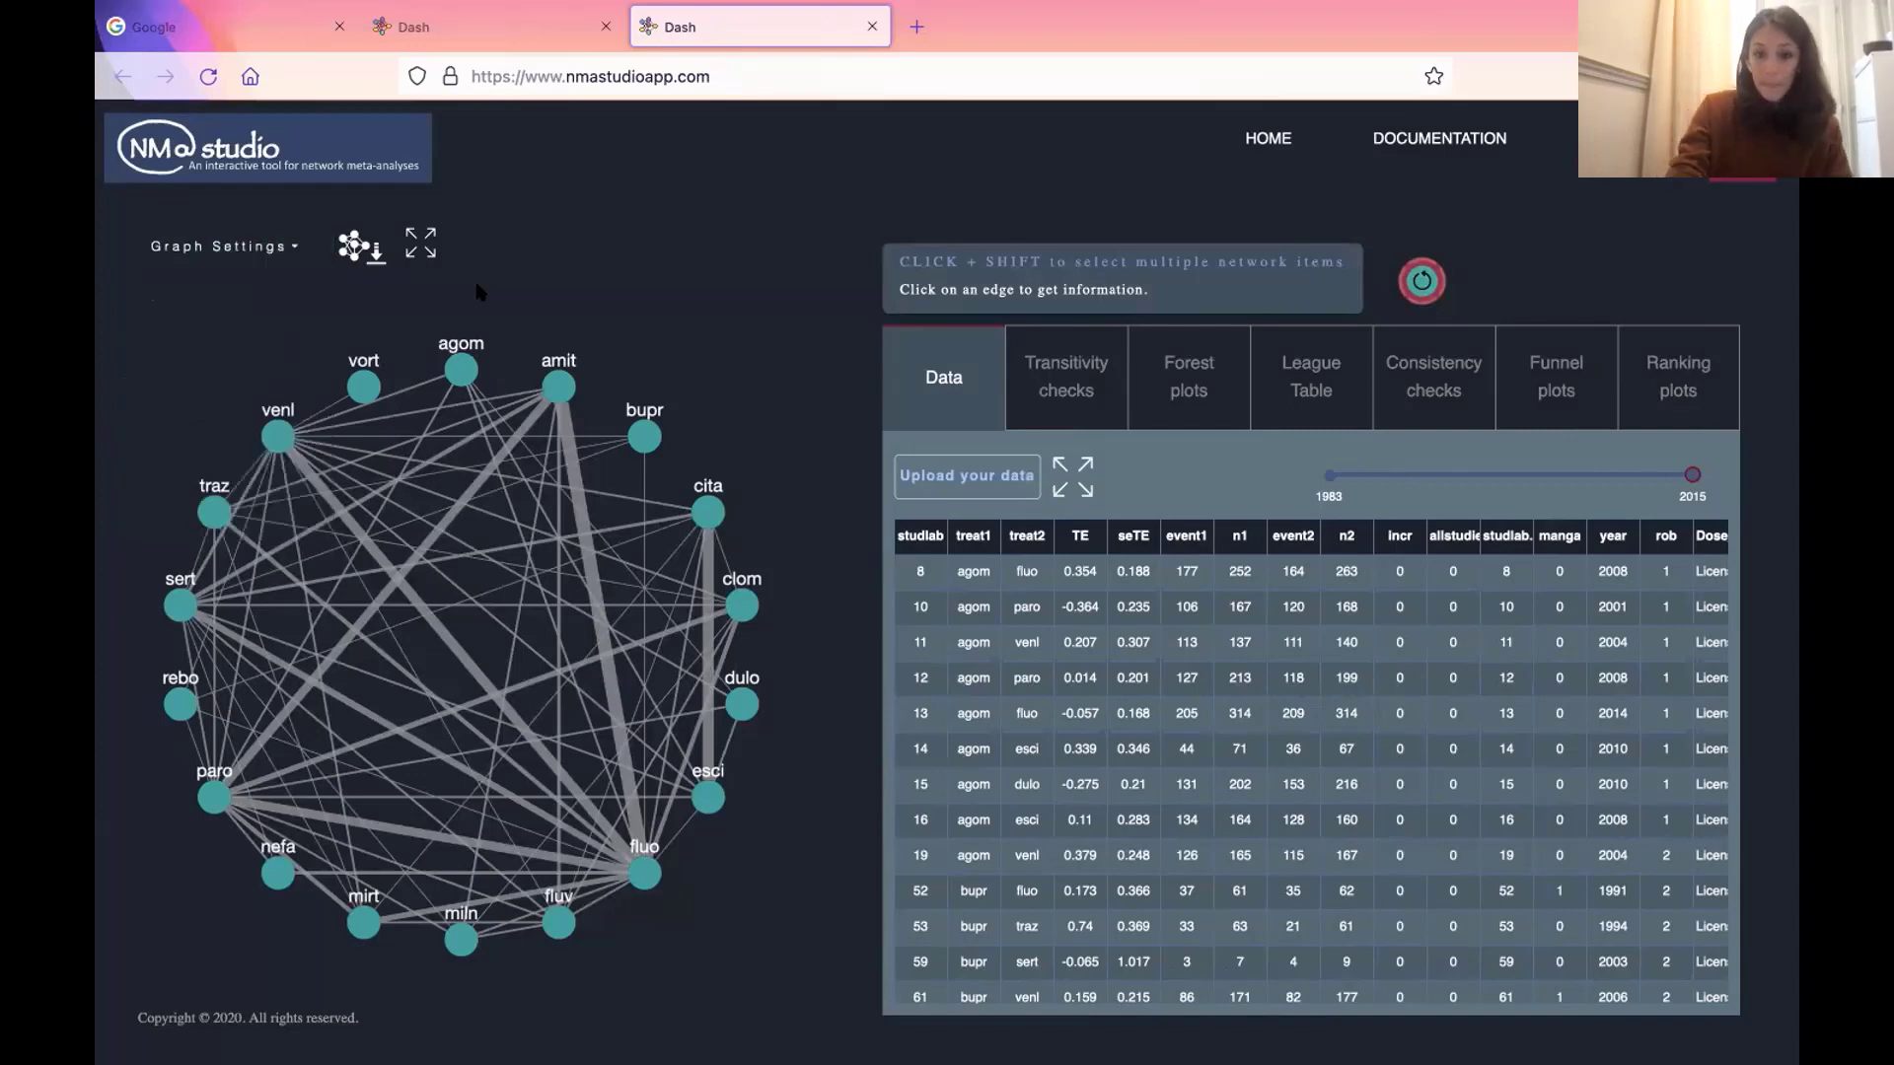
pyautogui.click(1029, 393)
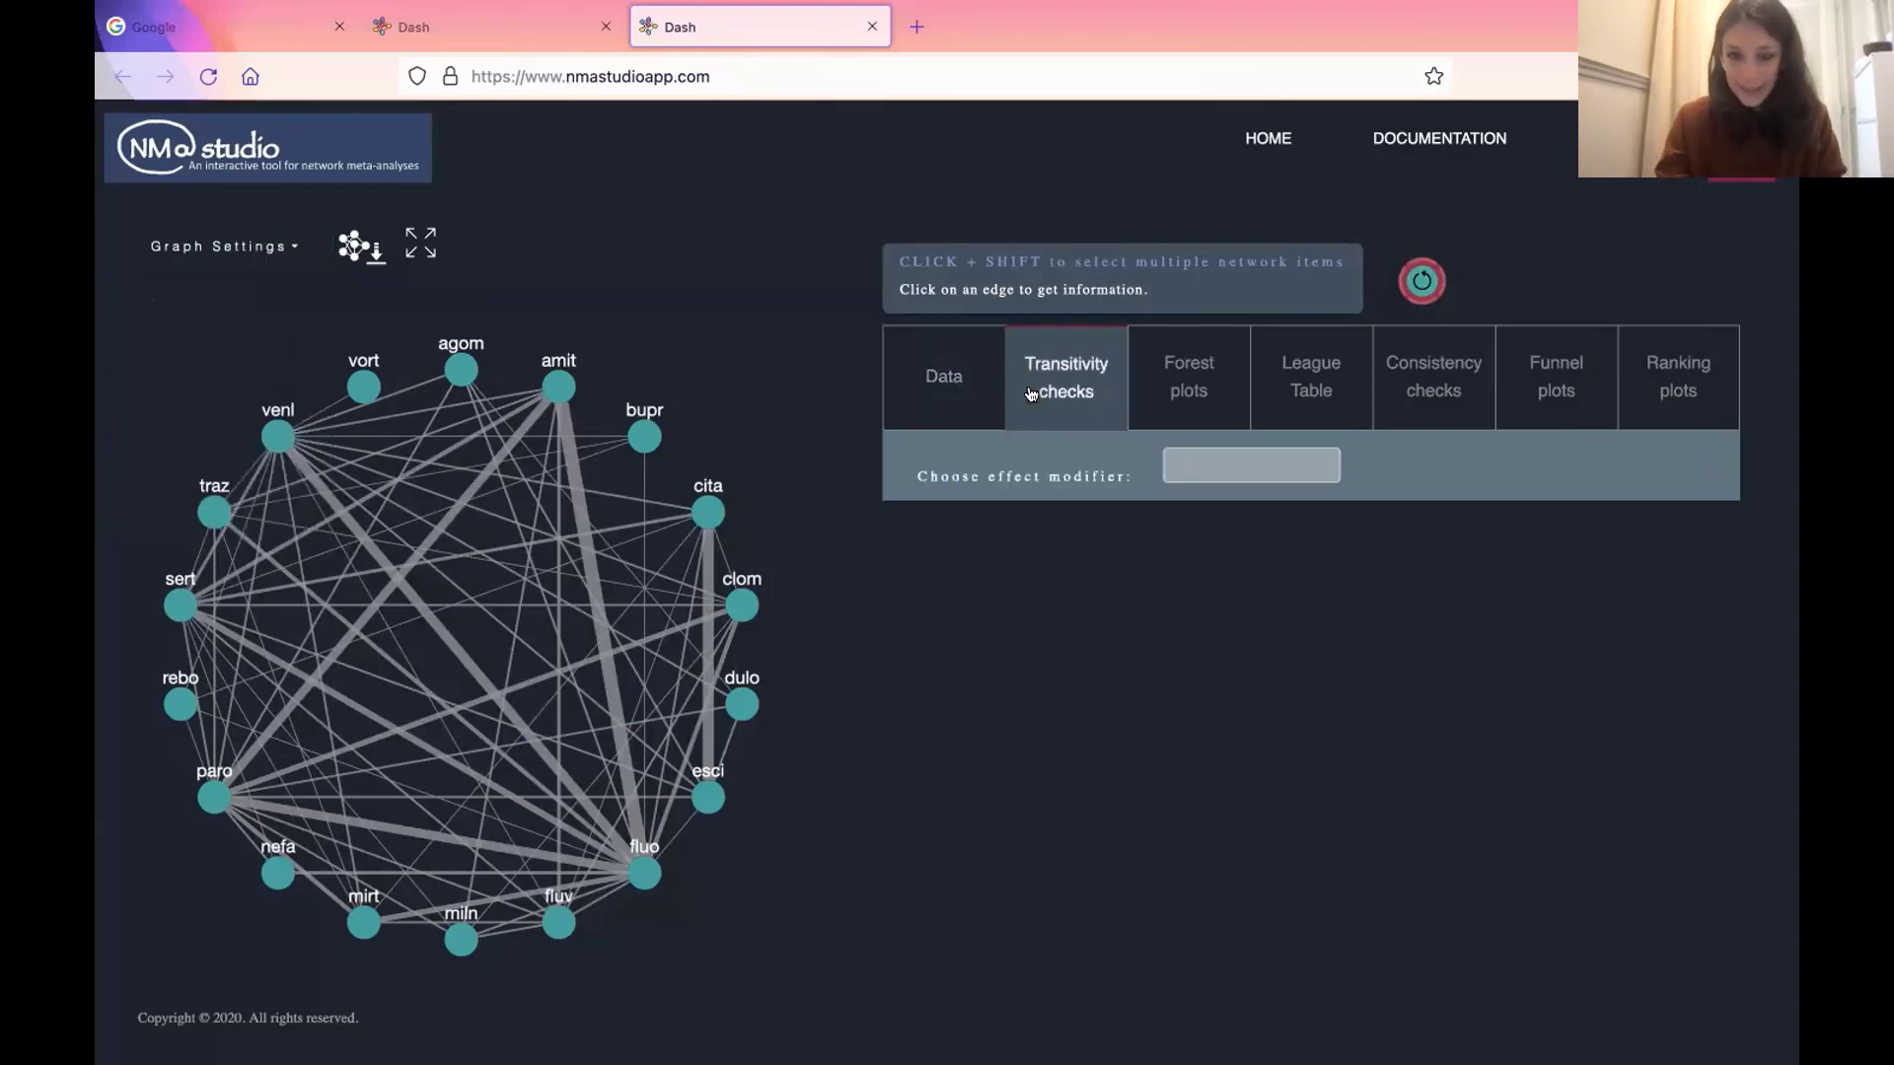
# - Show the NMA forest plots, trying vort, venl and traz as reference treatments and ending with sert
pyautogui.click(1176, 392)
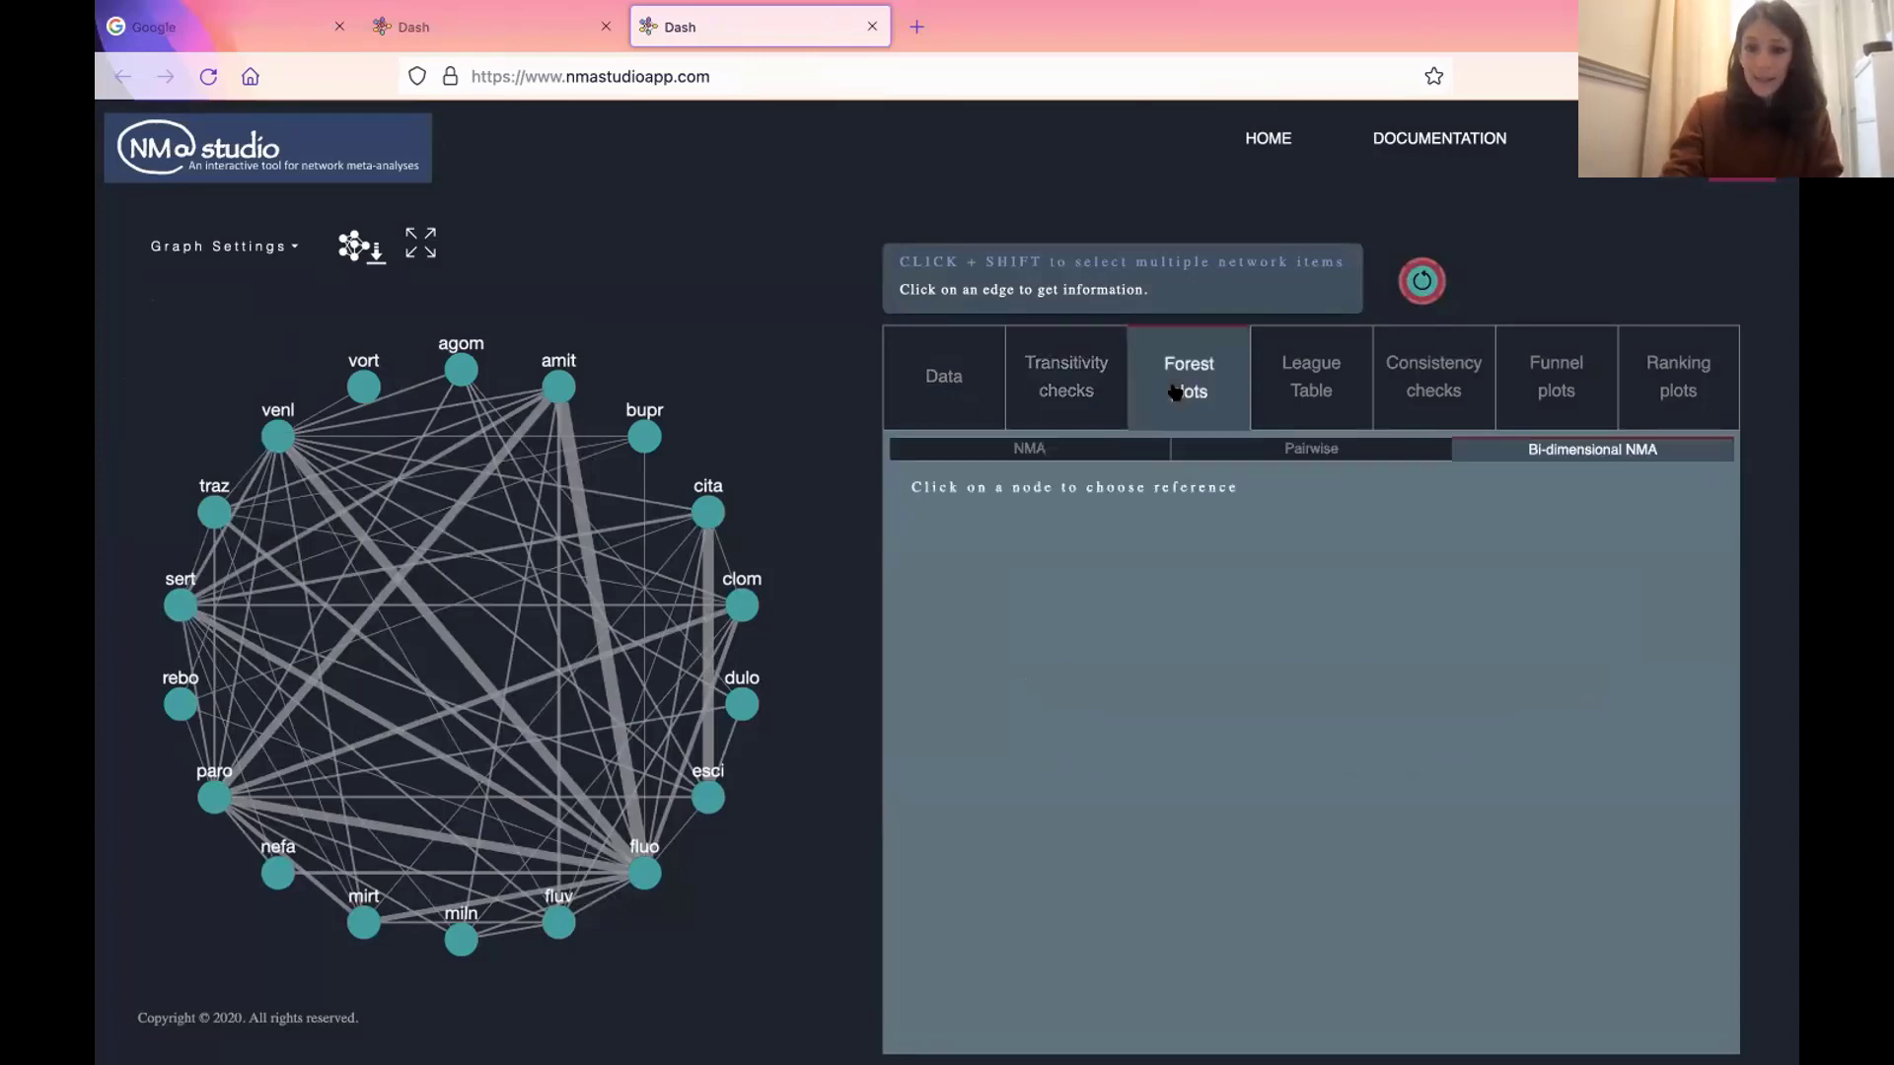
pyautogui.click(1068, 454)
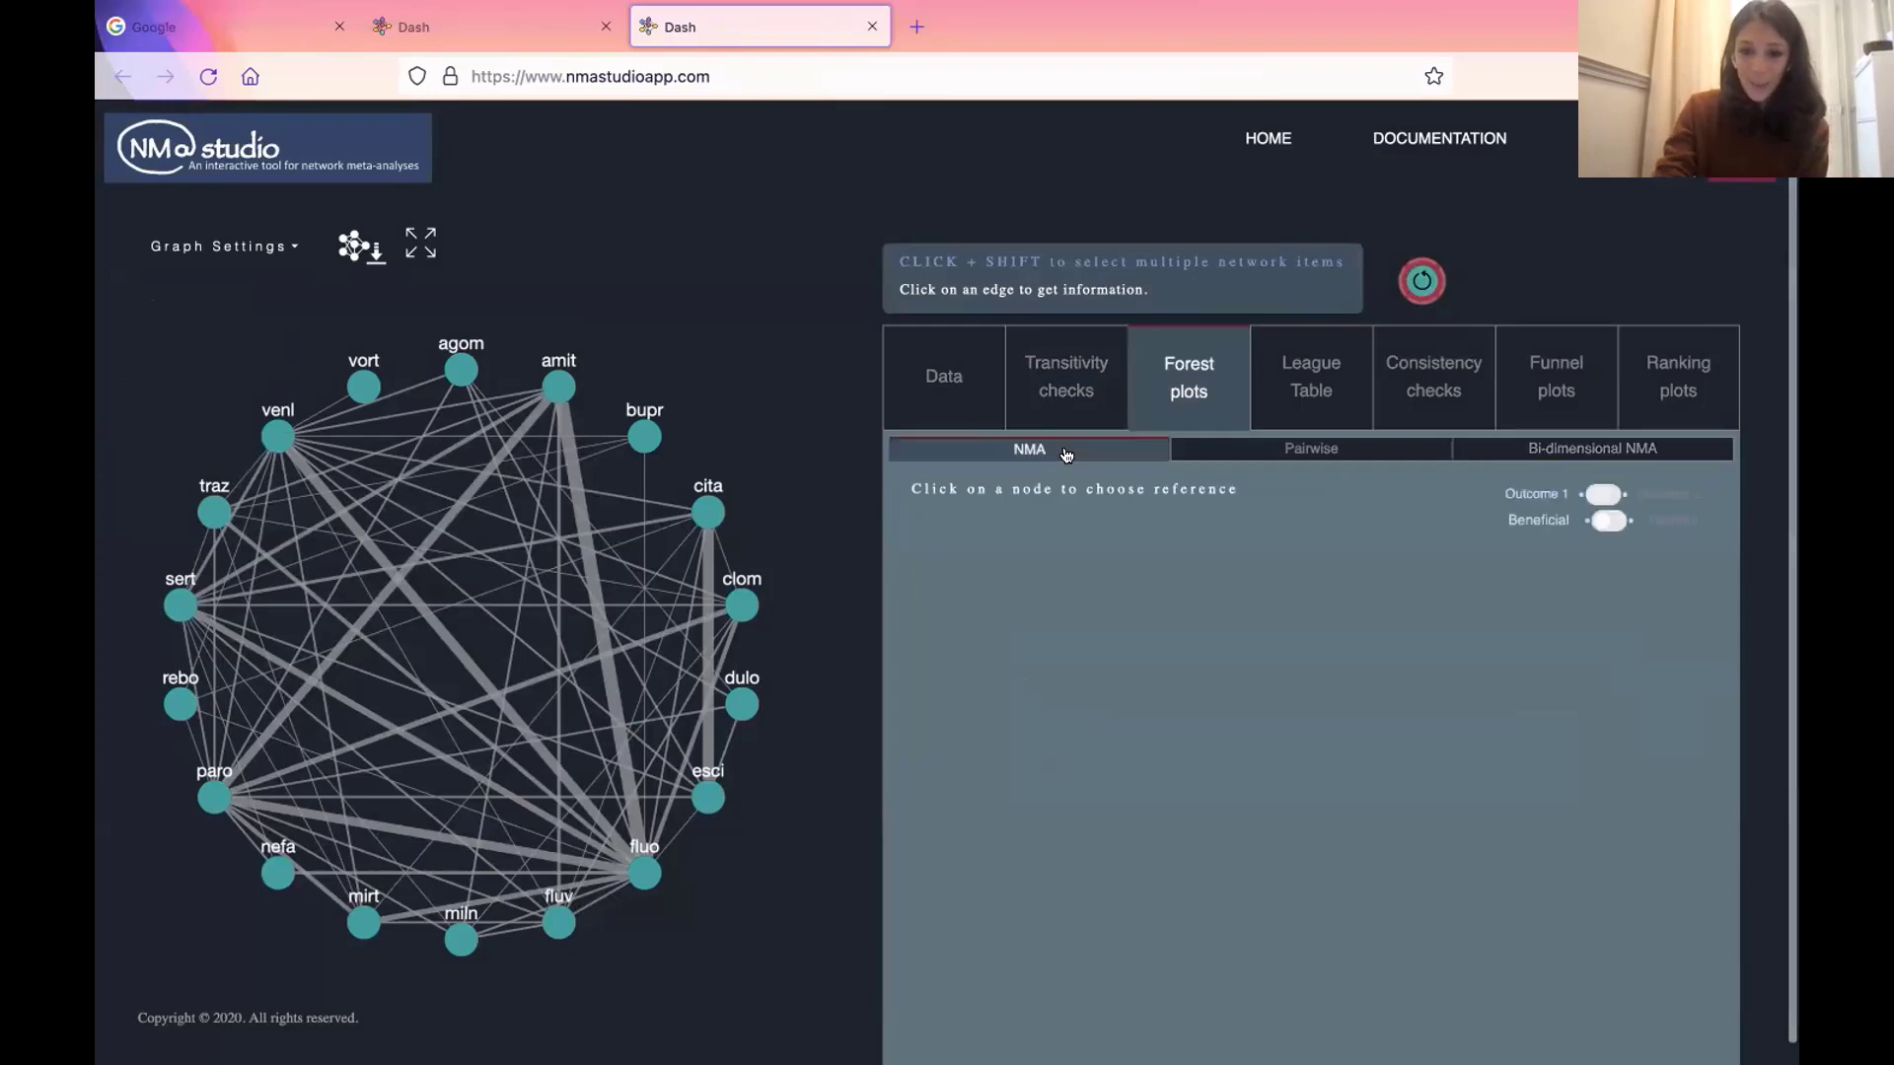
pyautogui.scroll(-1, 1071, 495)
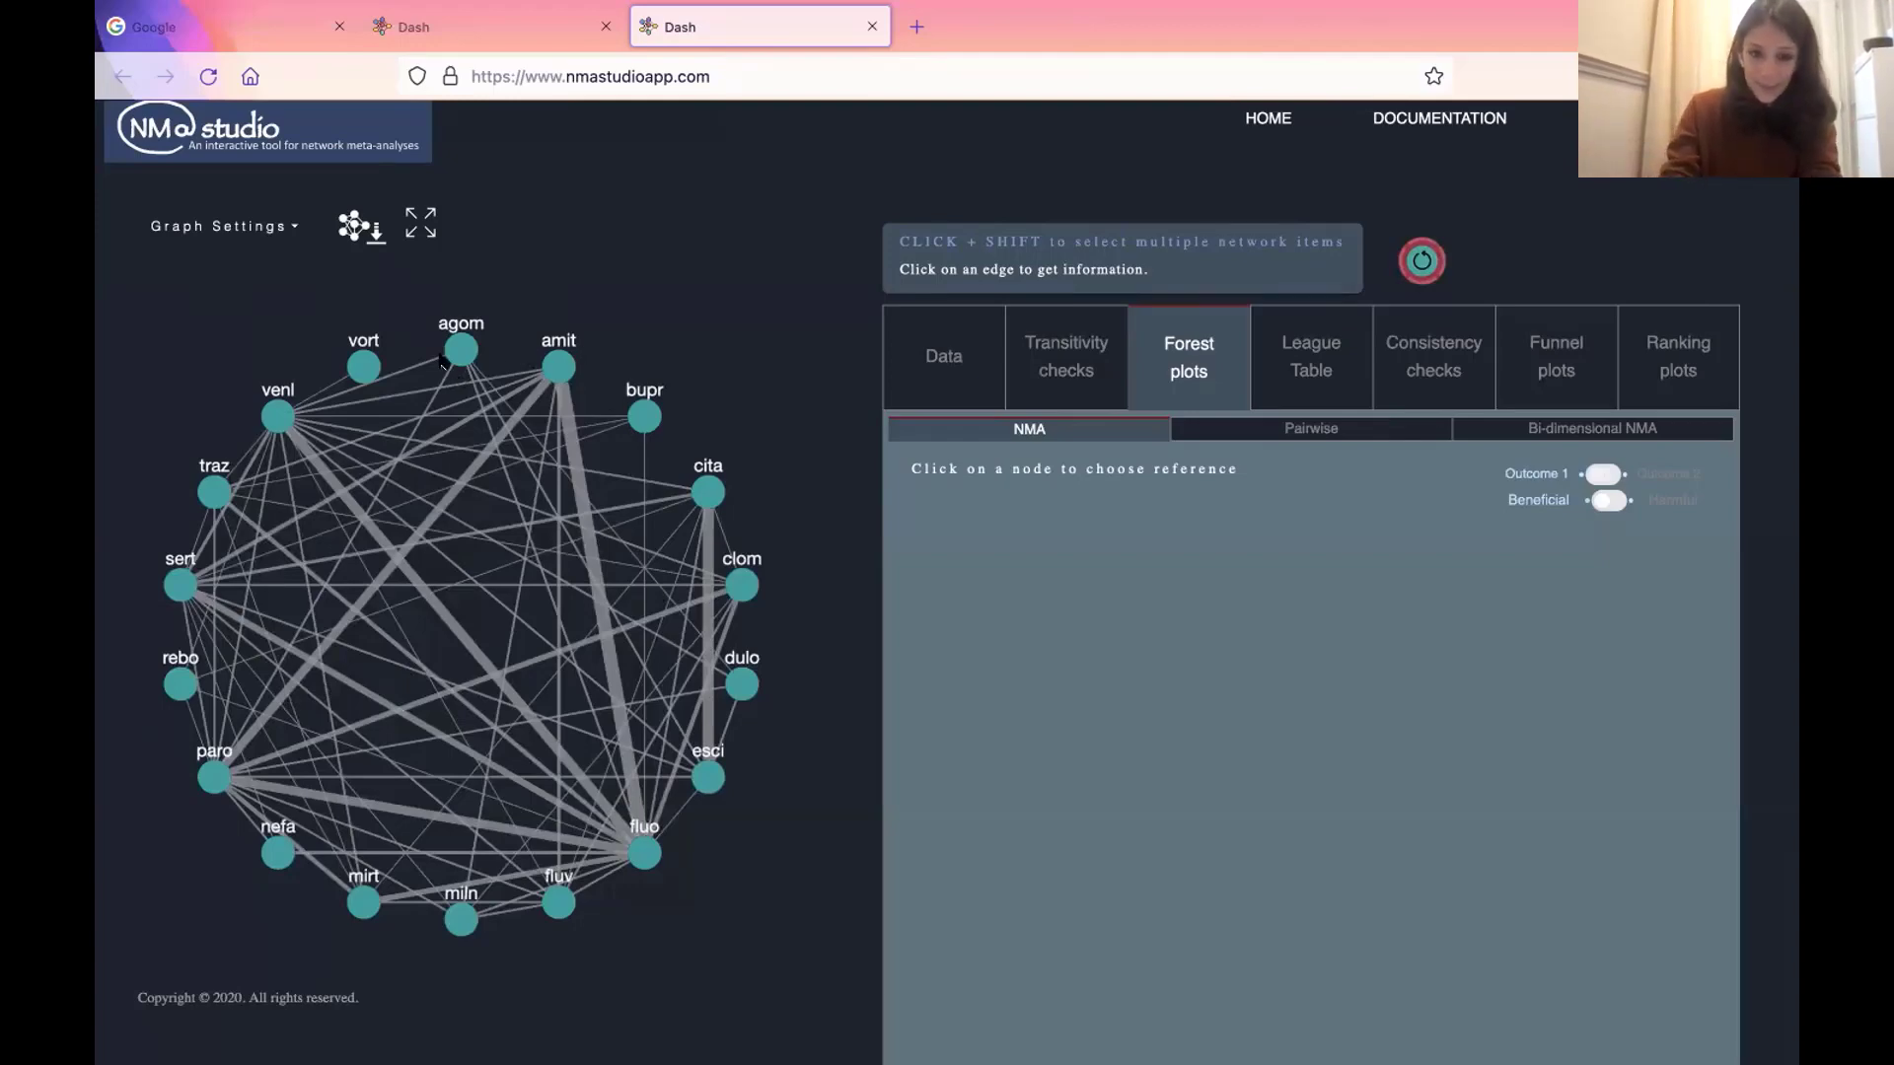
pyautogui.click(363, 367)
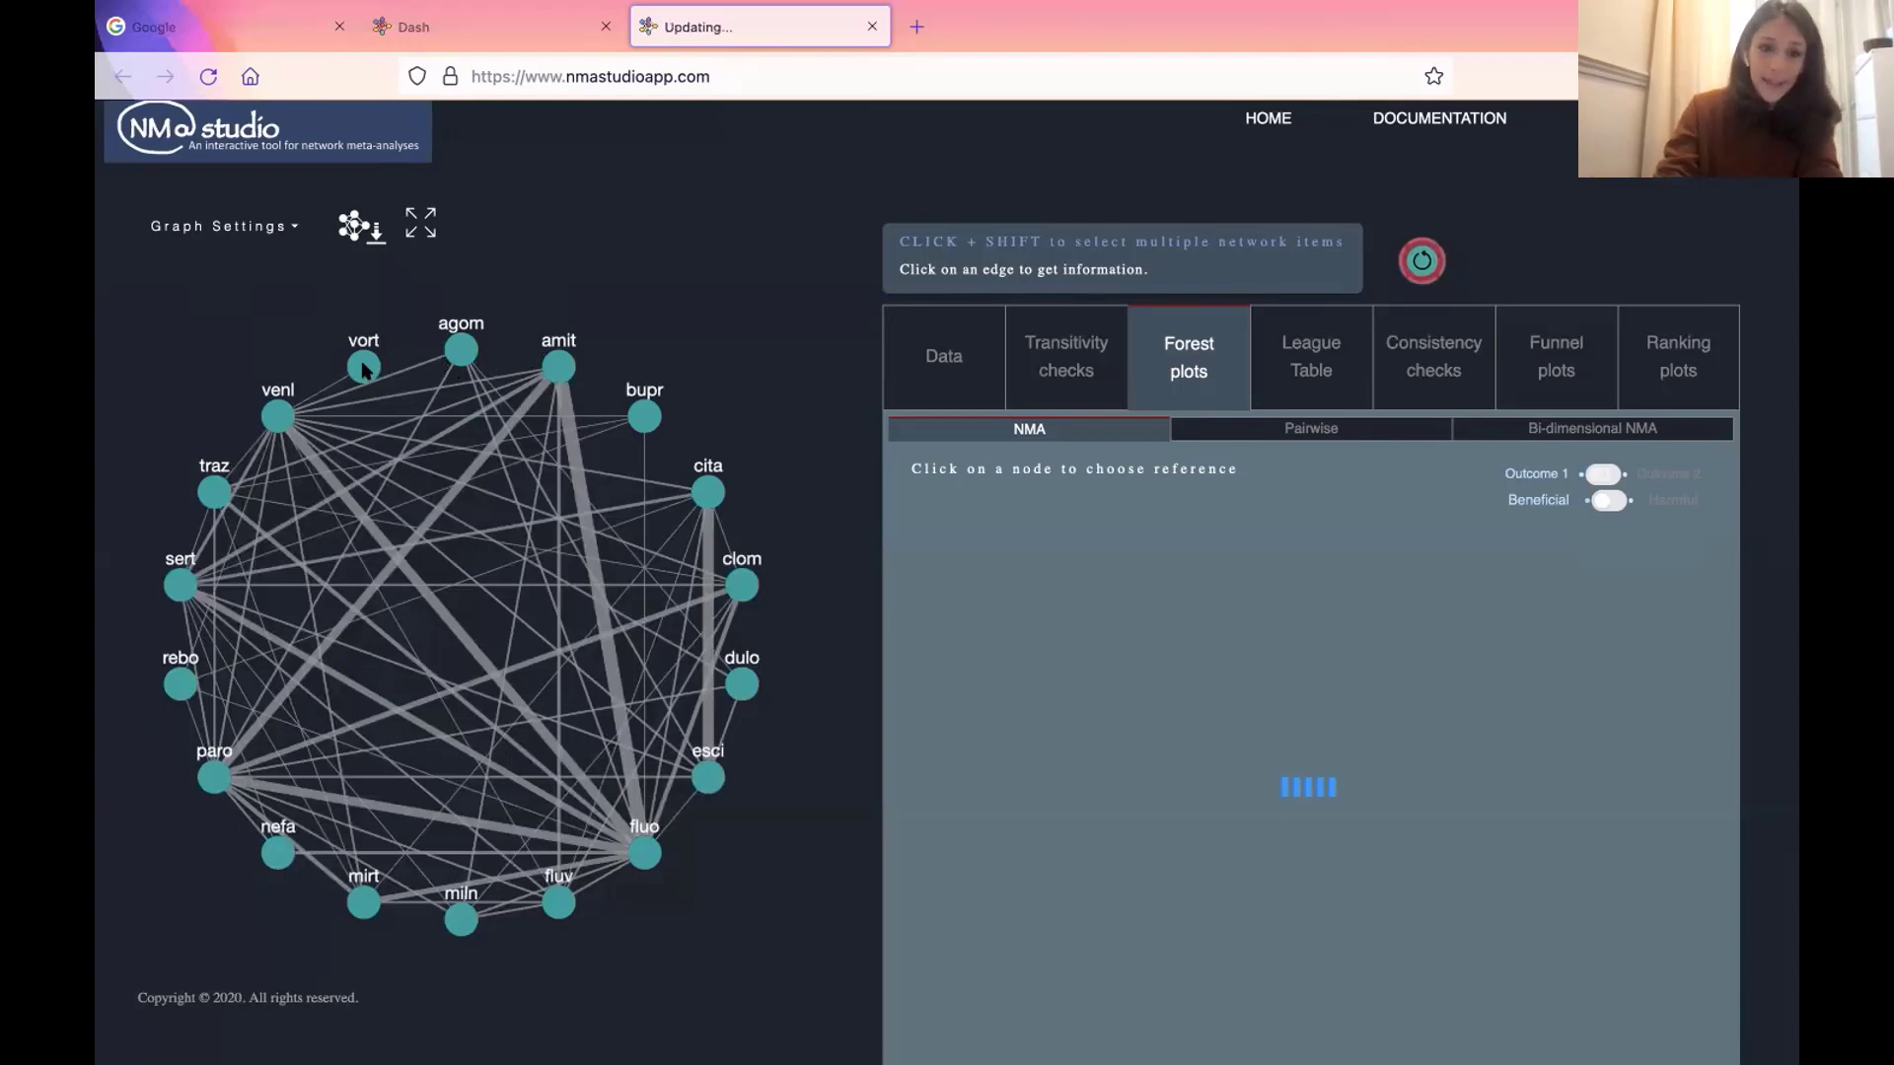
pyautogui.click(278, 419)
pyautogui.click(214, 492)
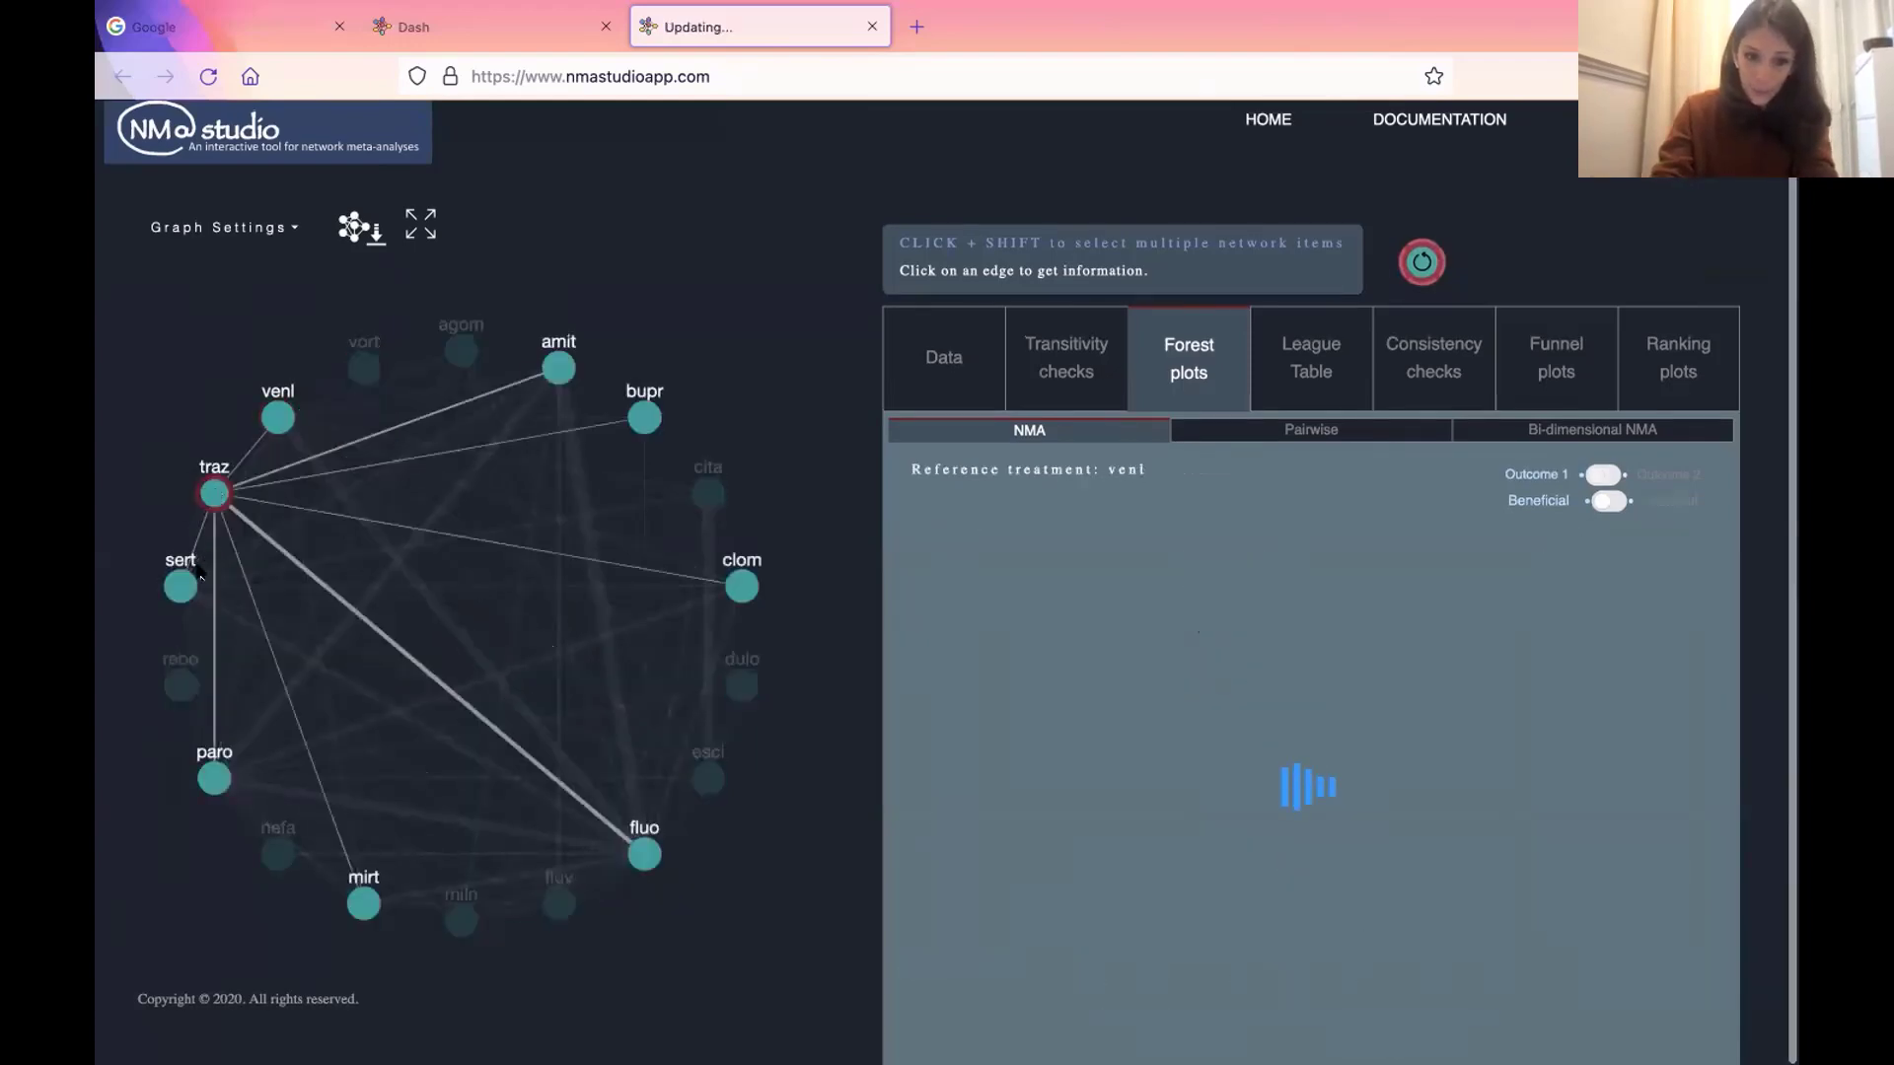
pyautogui.click(183, 586)
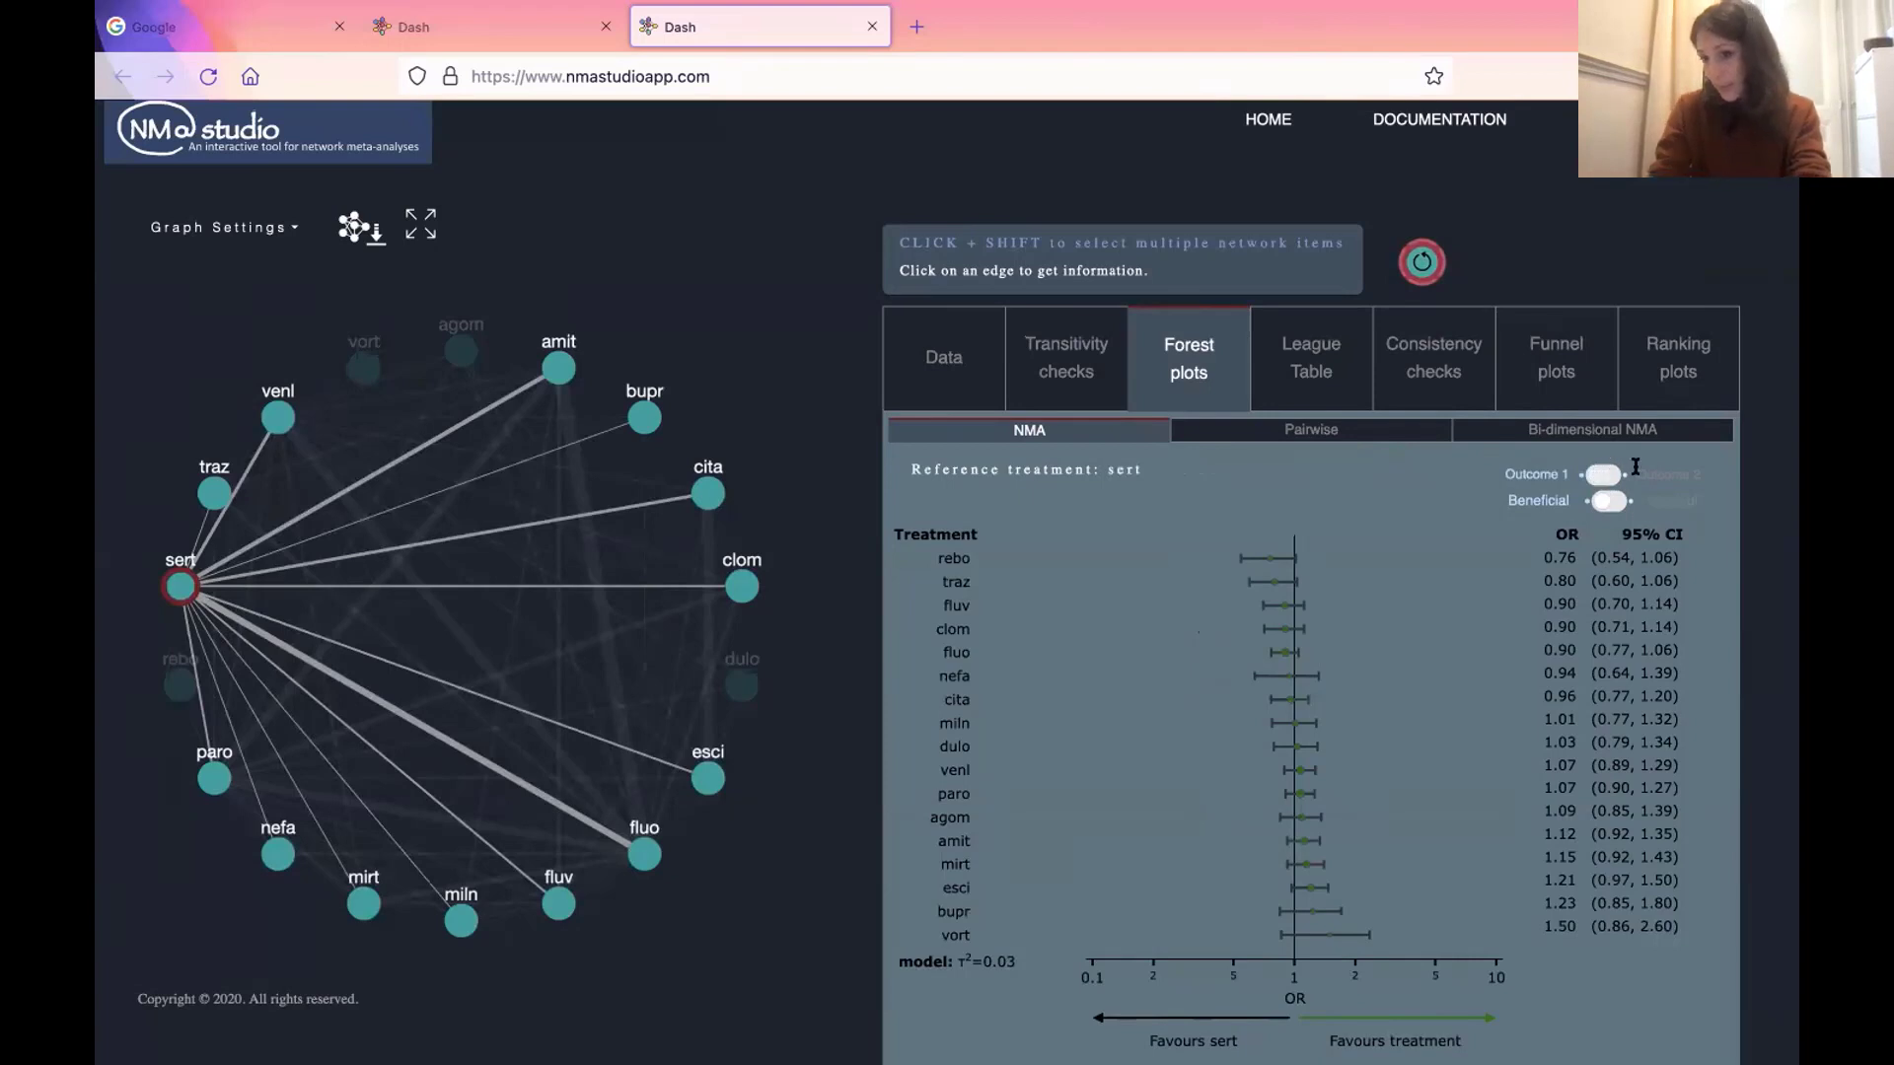
# - View the pairwise forest plot section, and request the bi-dimensional NMA plot with amit as the reference treatment
pyautogui.click(1365, 432)
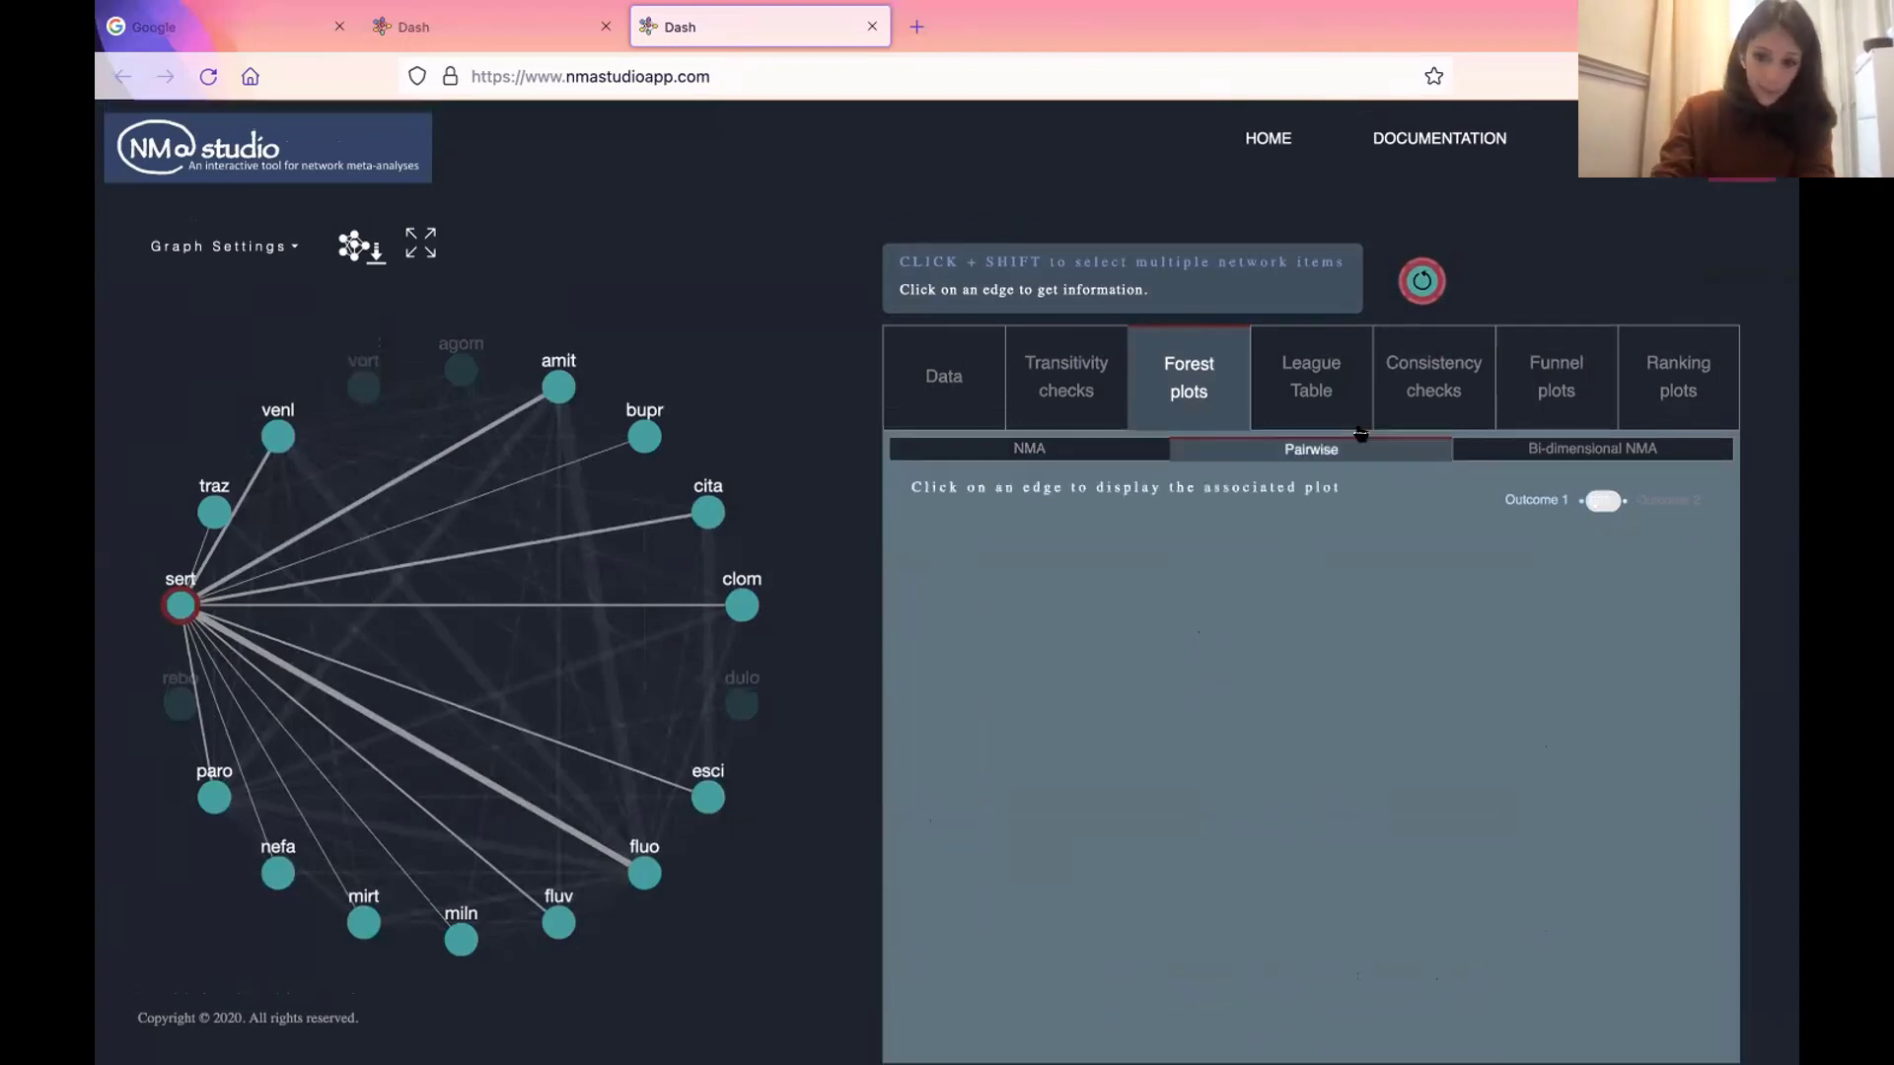
pyautogui.click(698, 304)
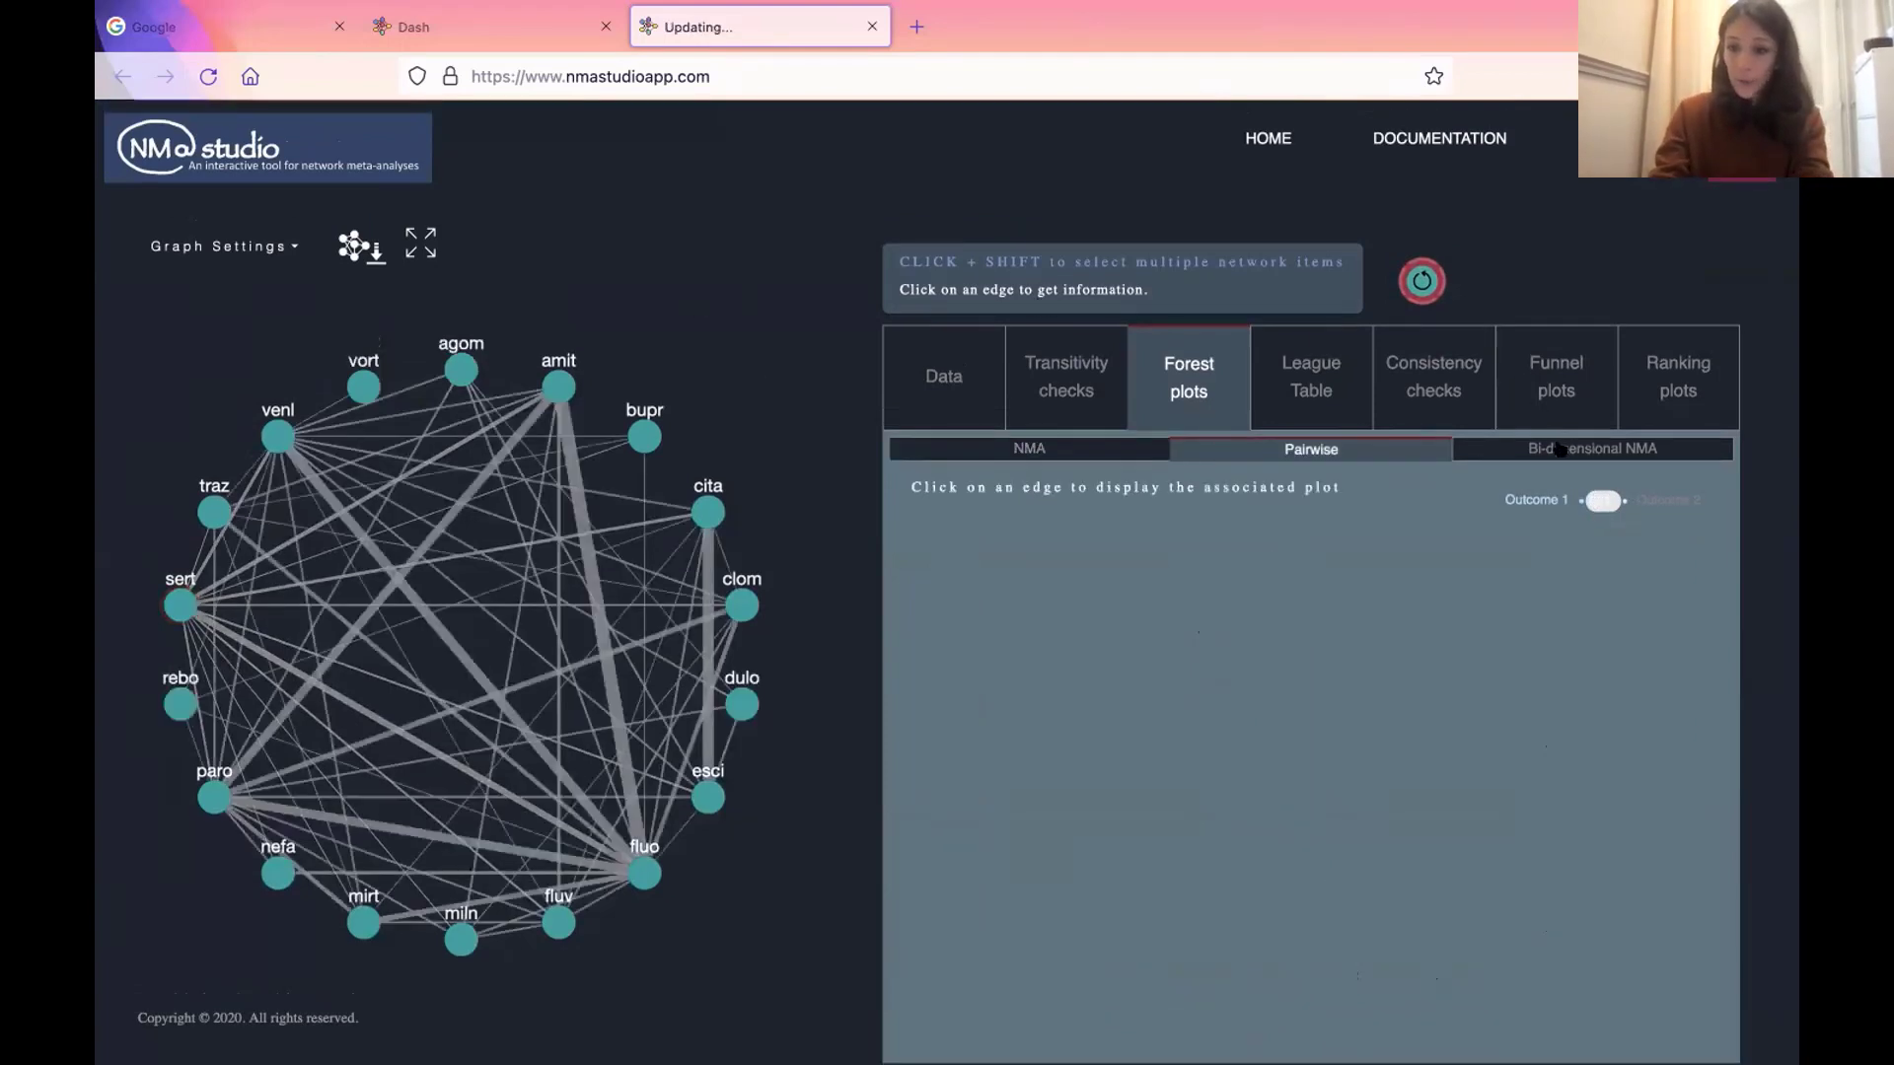
pyautogui.click(1560, 450)
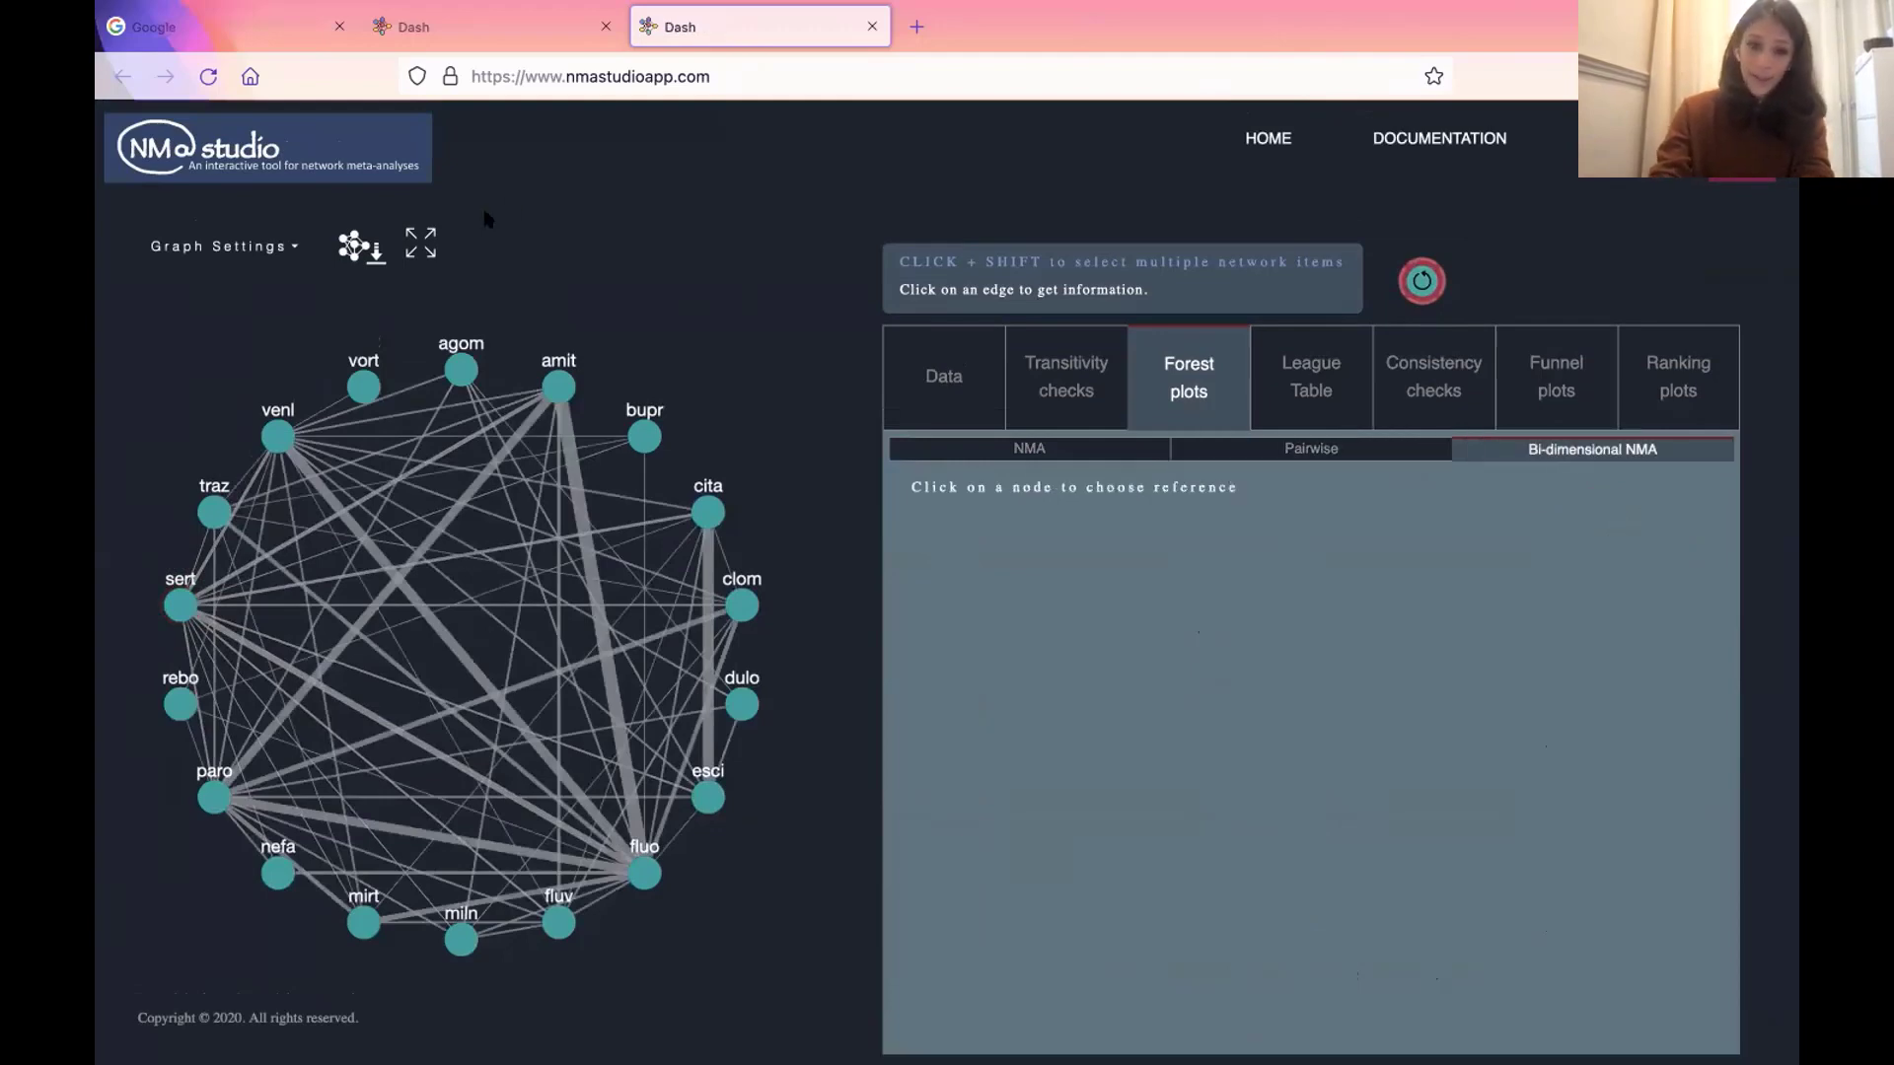
pyautogui.click(544, 375)
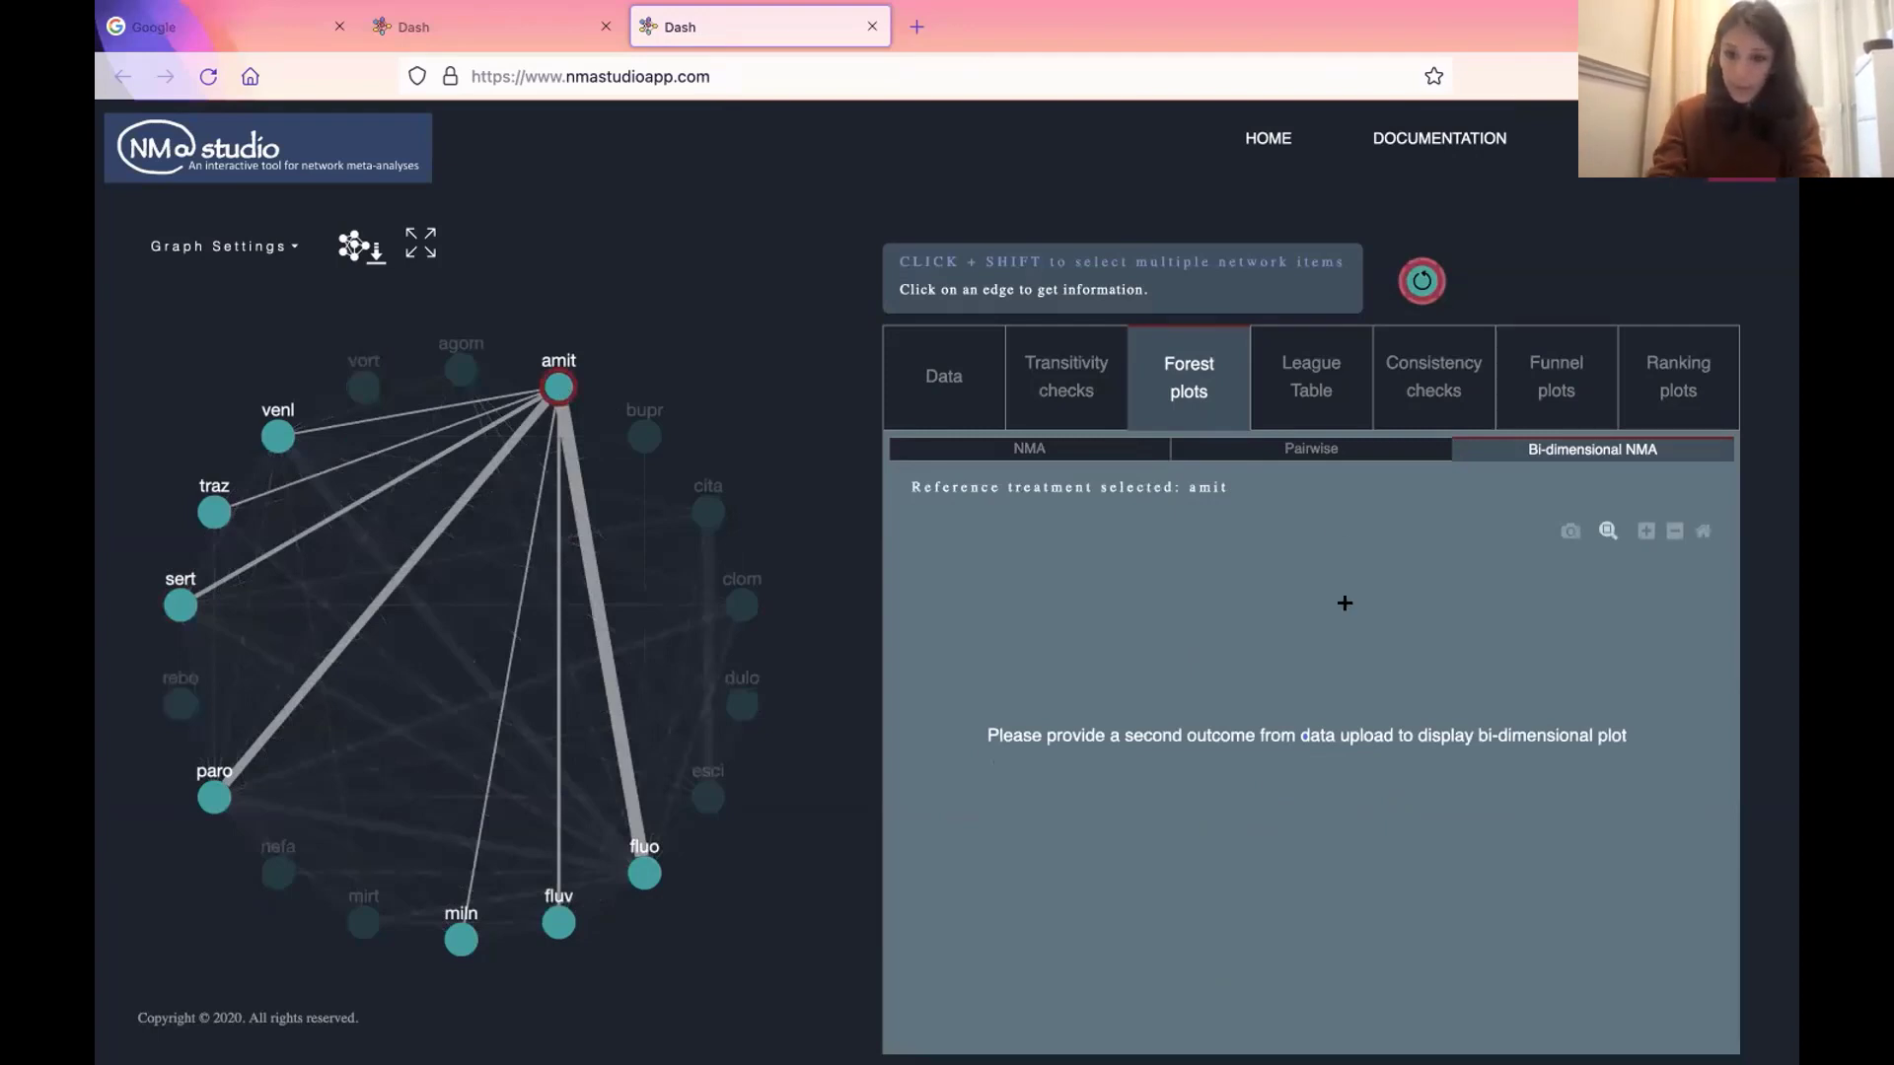
# - Show the league table for the whole network and examine the average risk of bias of its comparisons
pyautogui.click(1311, 361)
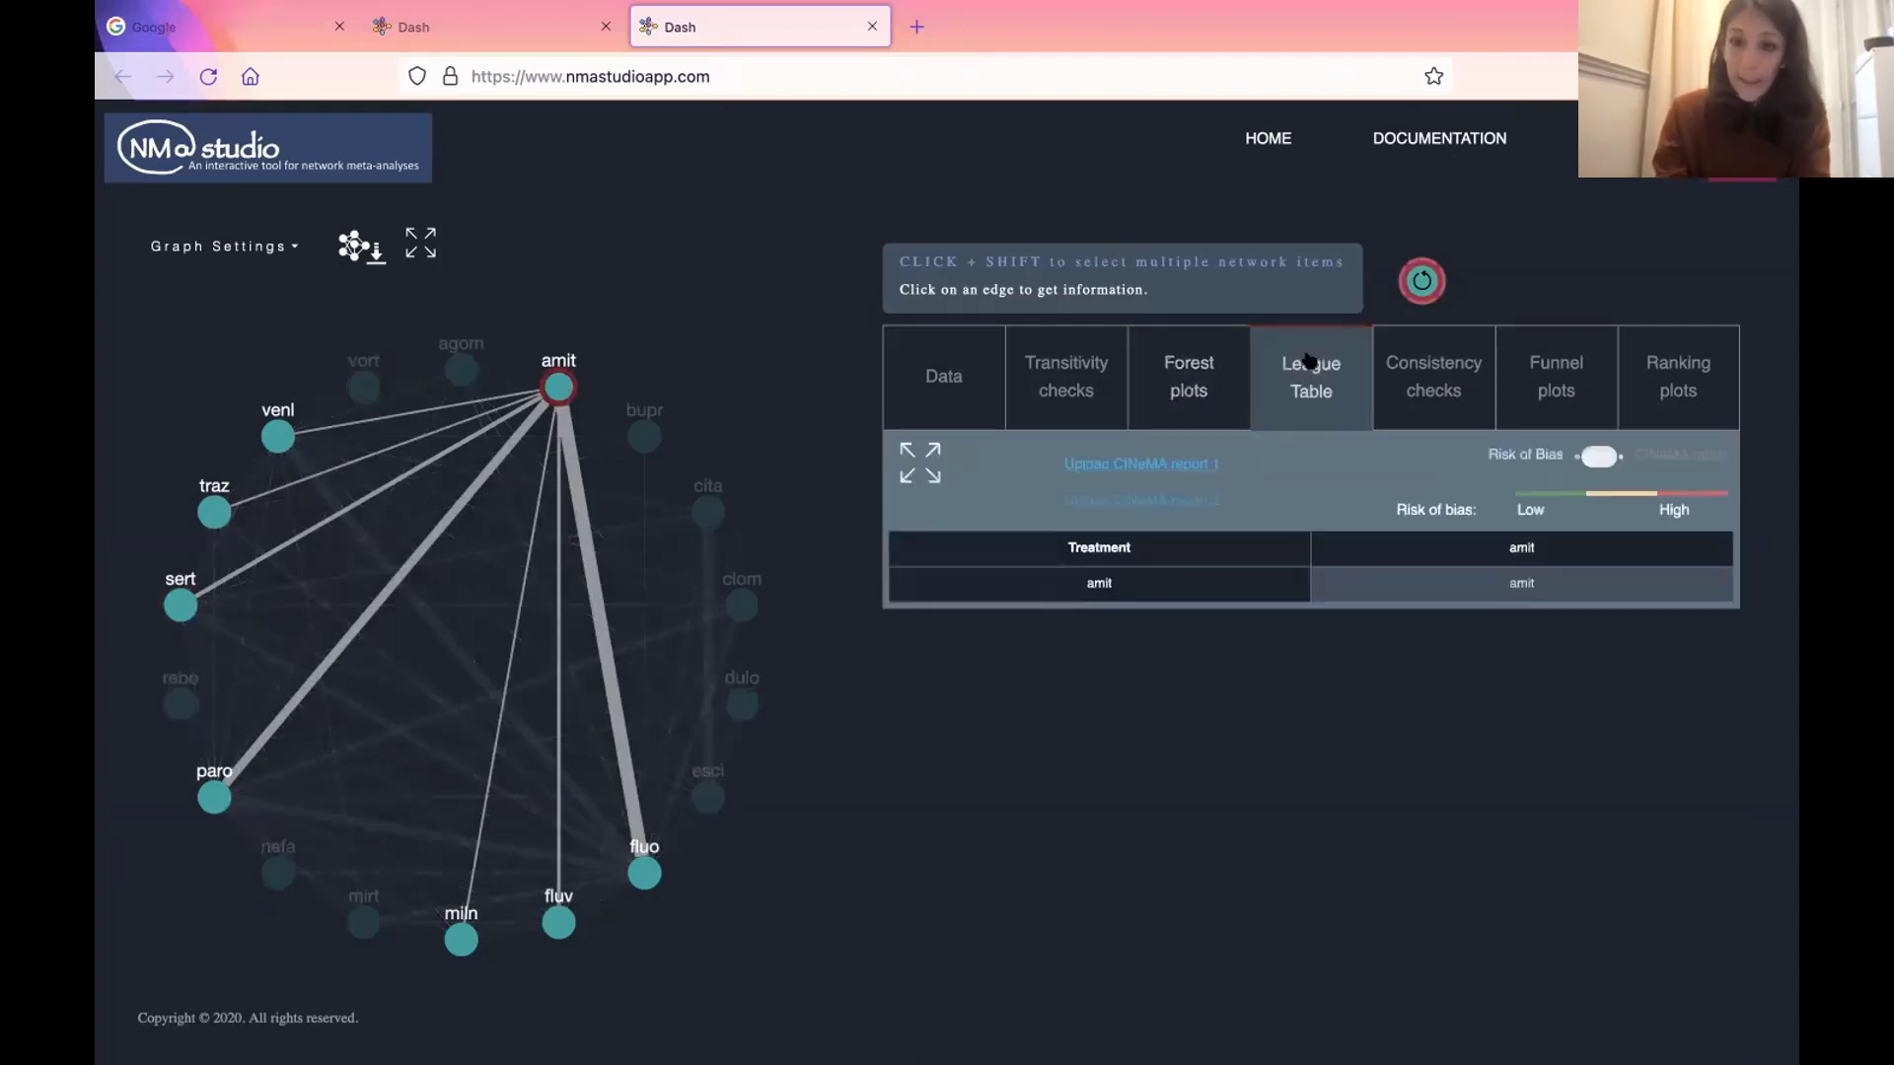
pyautogui.click(533, 292)
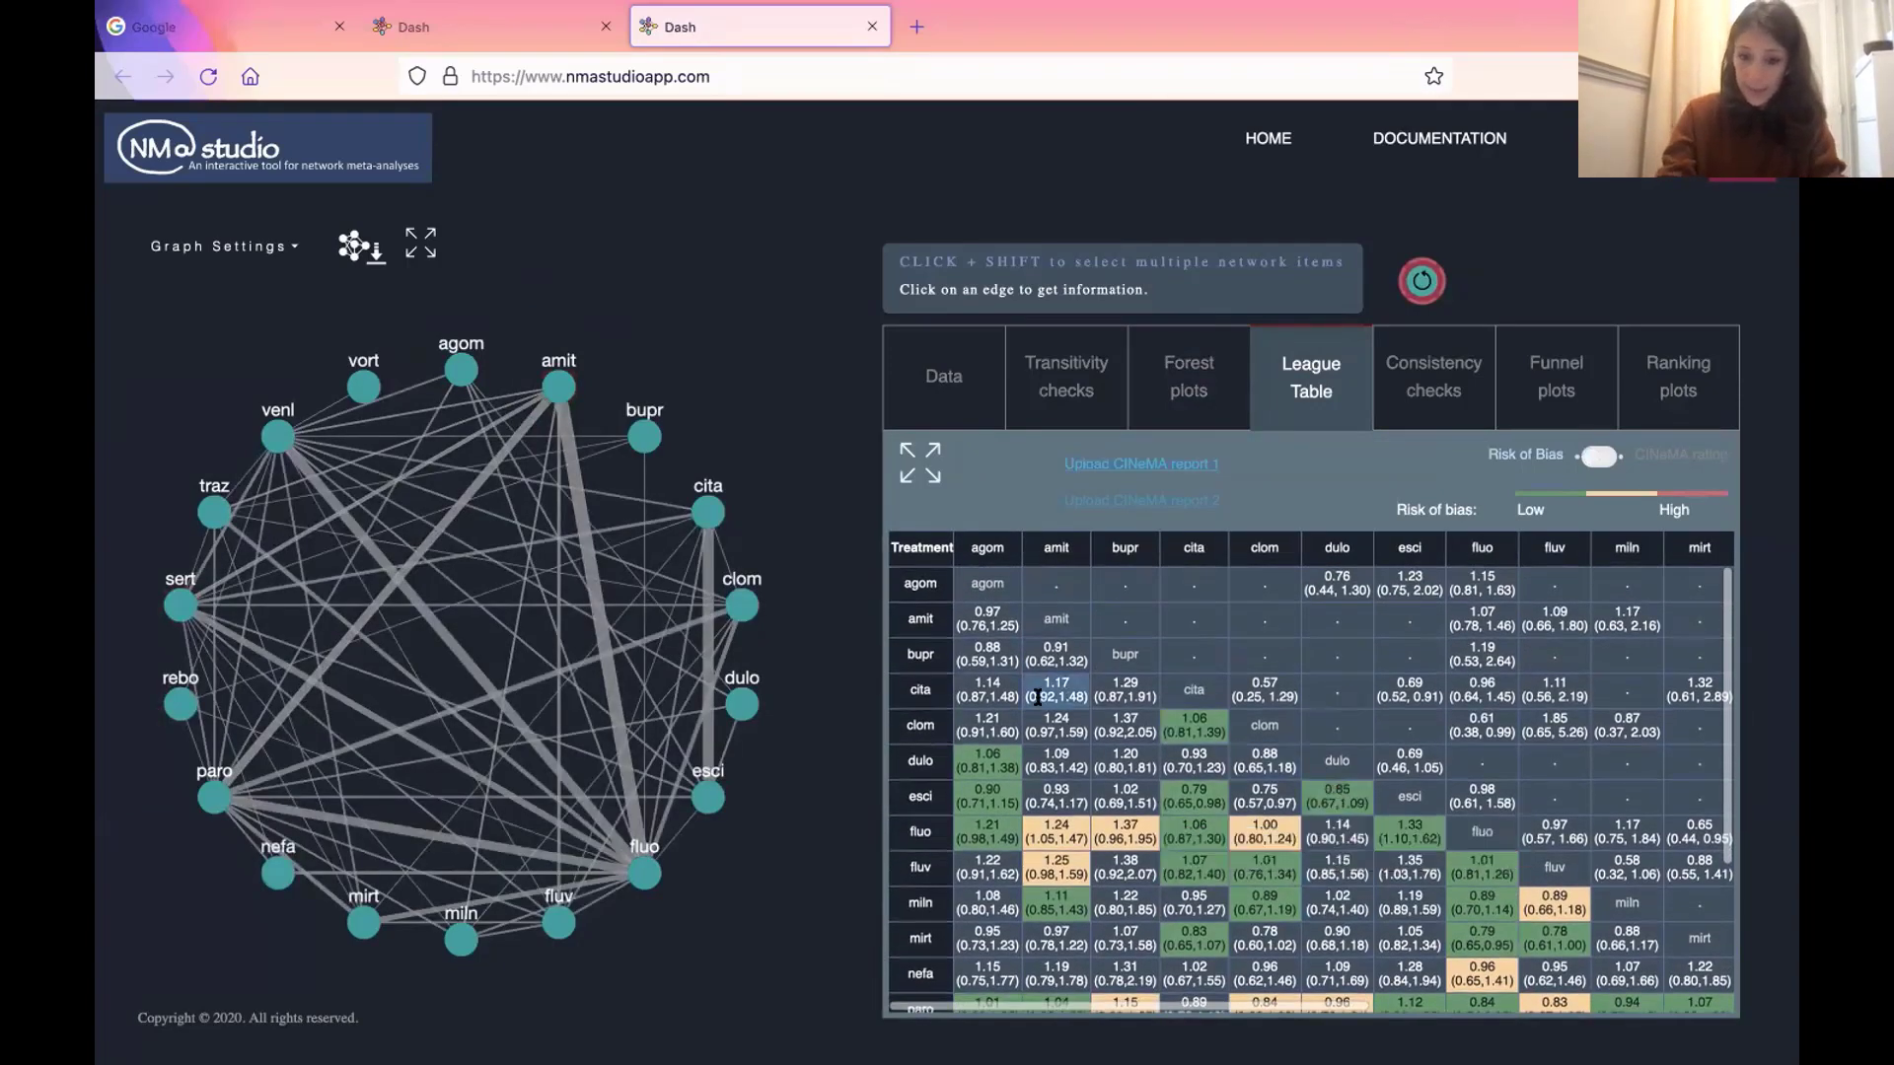
pyautogui.scroll(-1, 1104, 765)
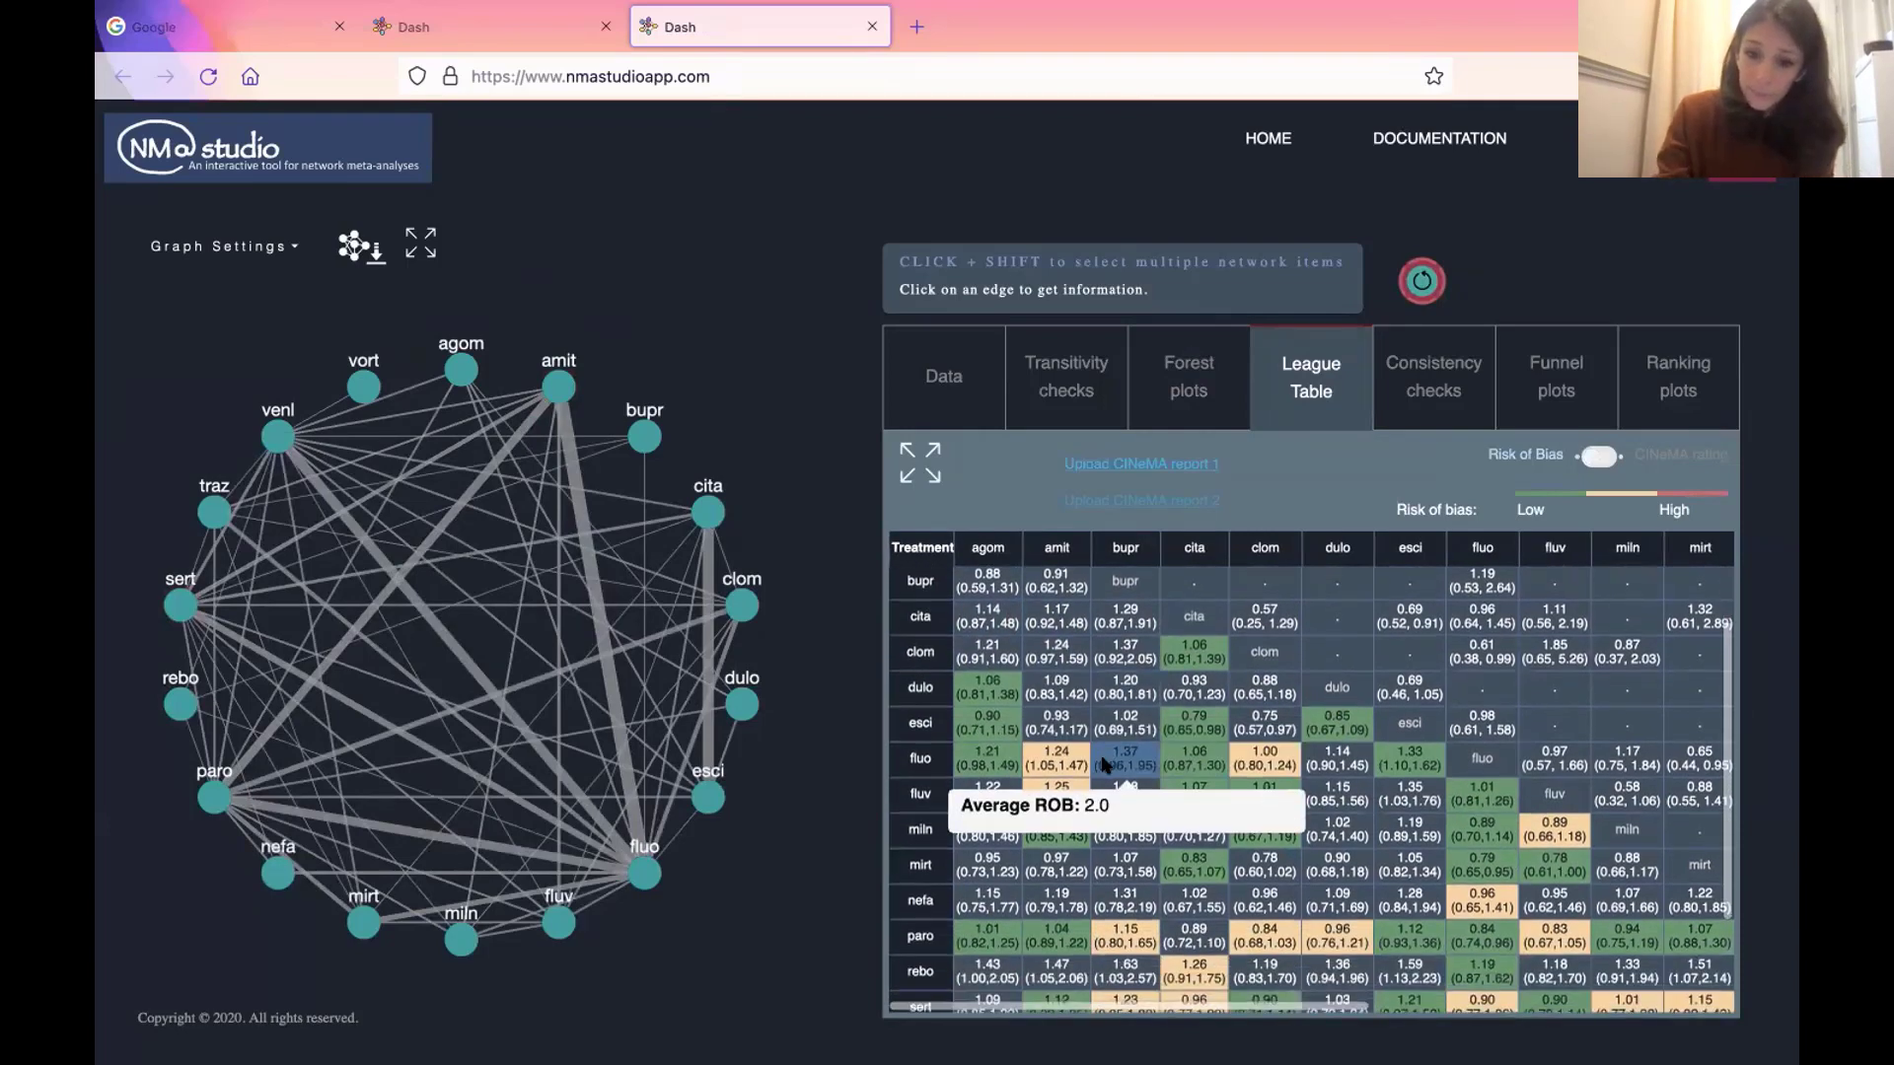
pyautogui.scroll(1, 1114, 717)
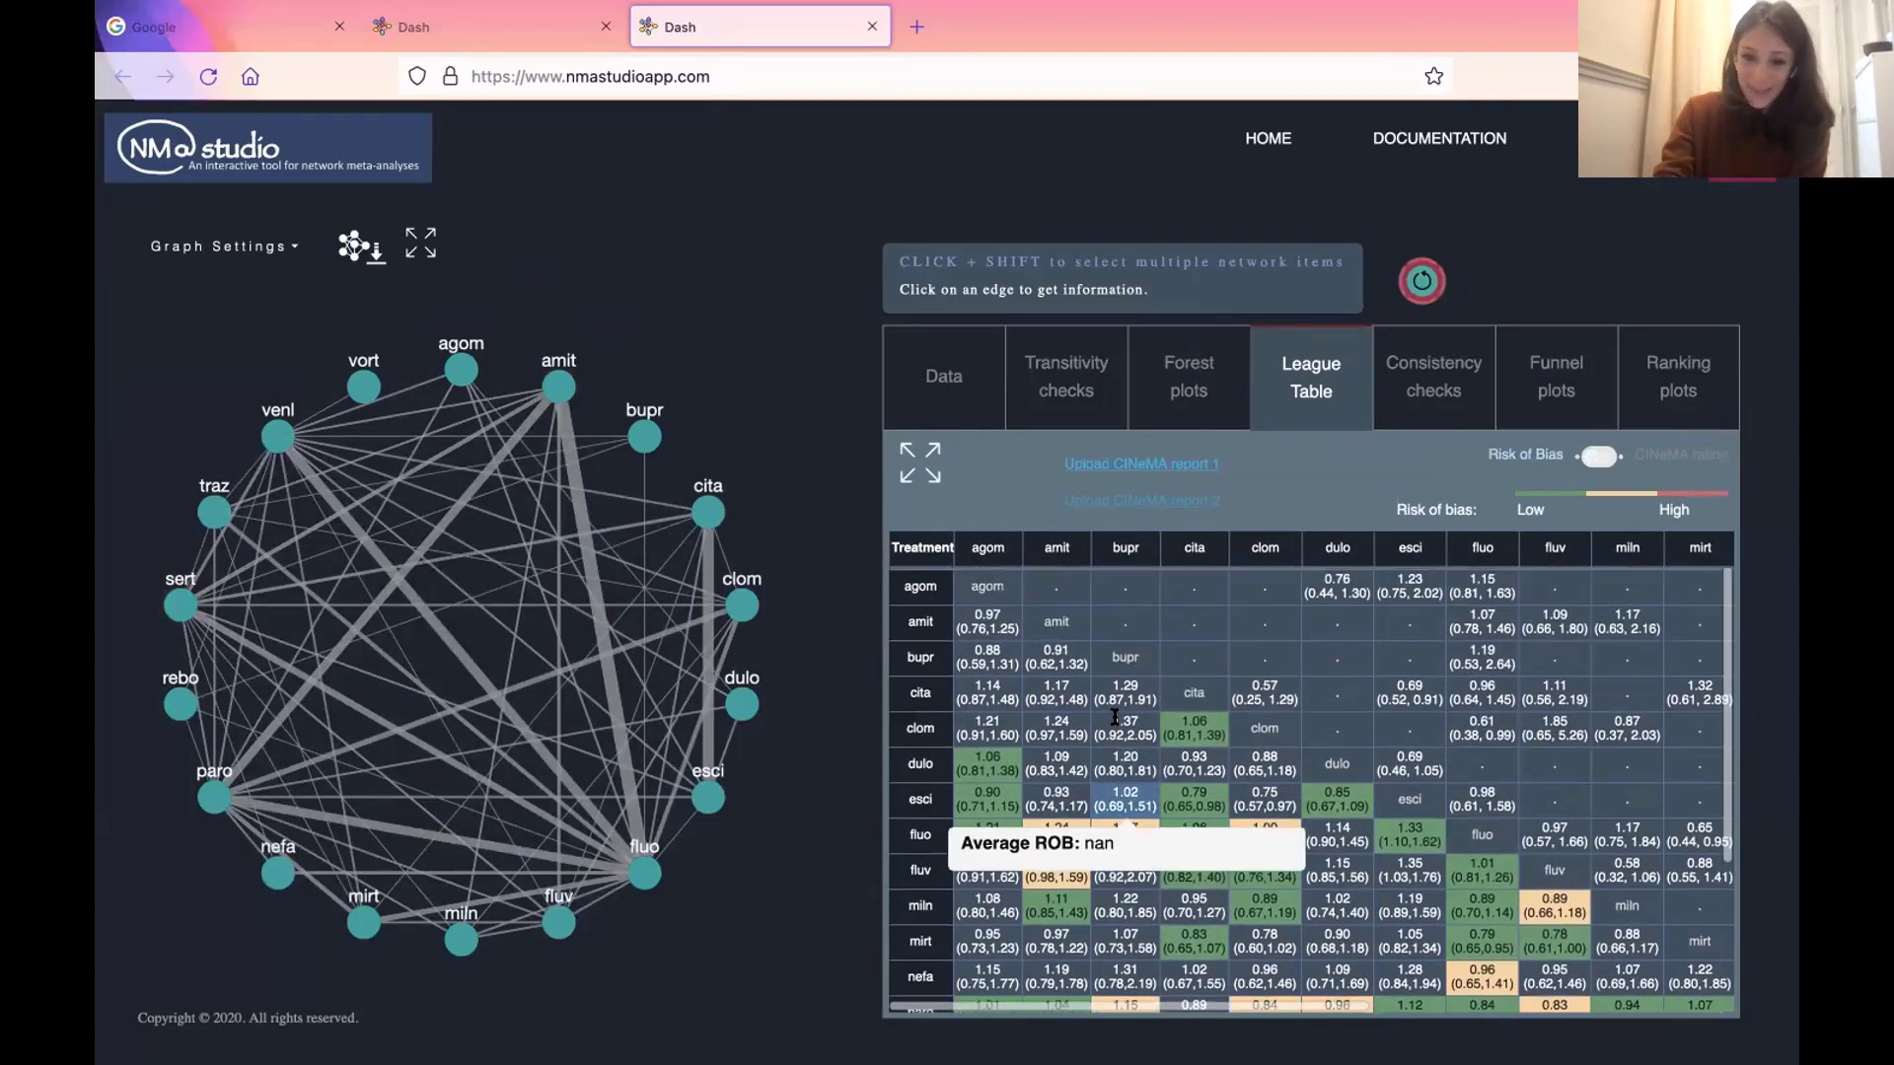
pyautogui.scroll(-1, 1115, 730)
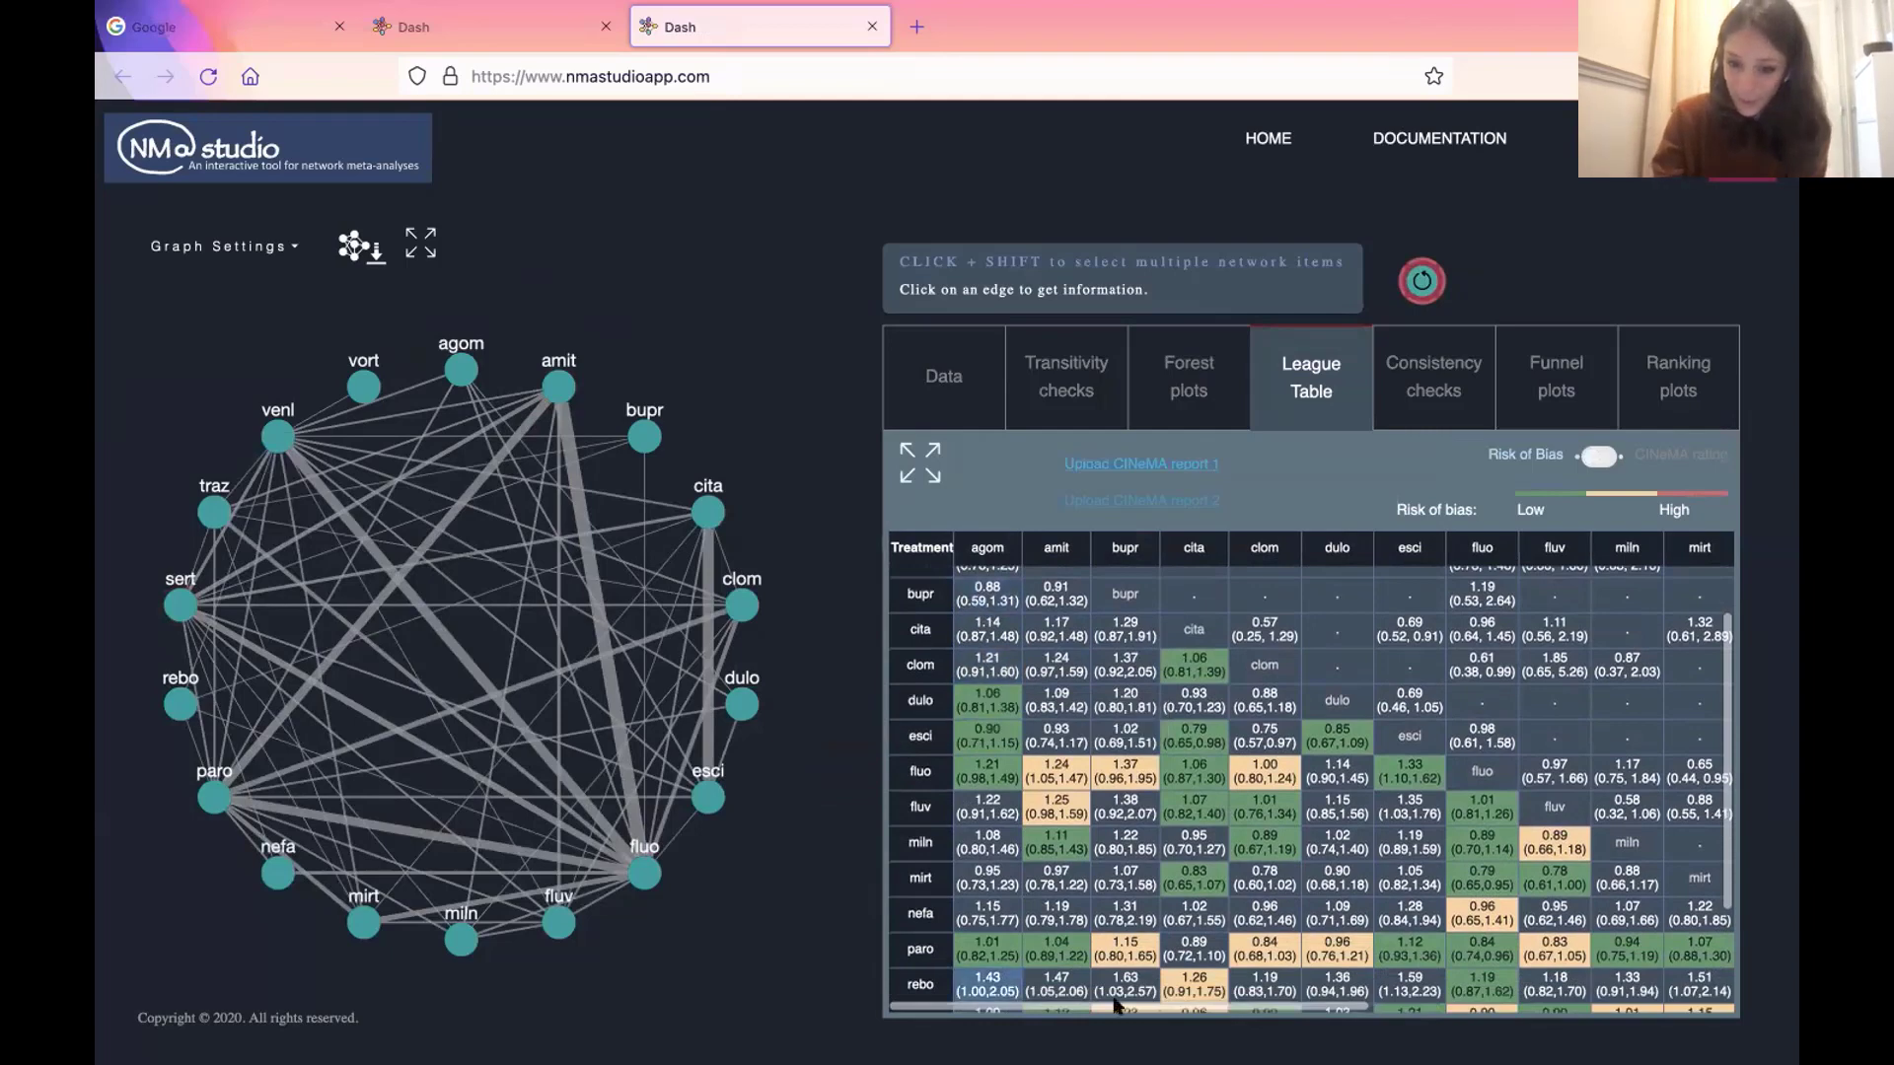
pyautogui.moveTo(1056, 792)
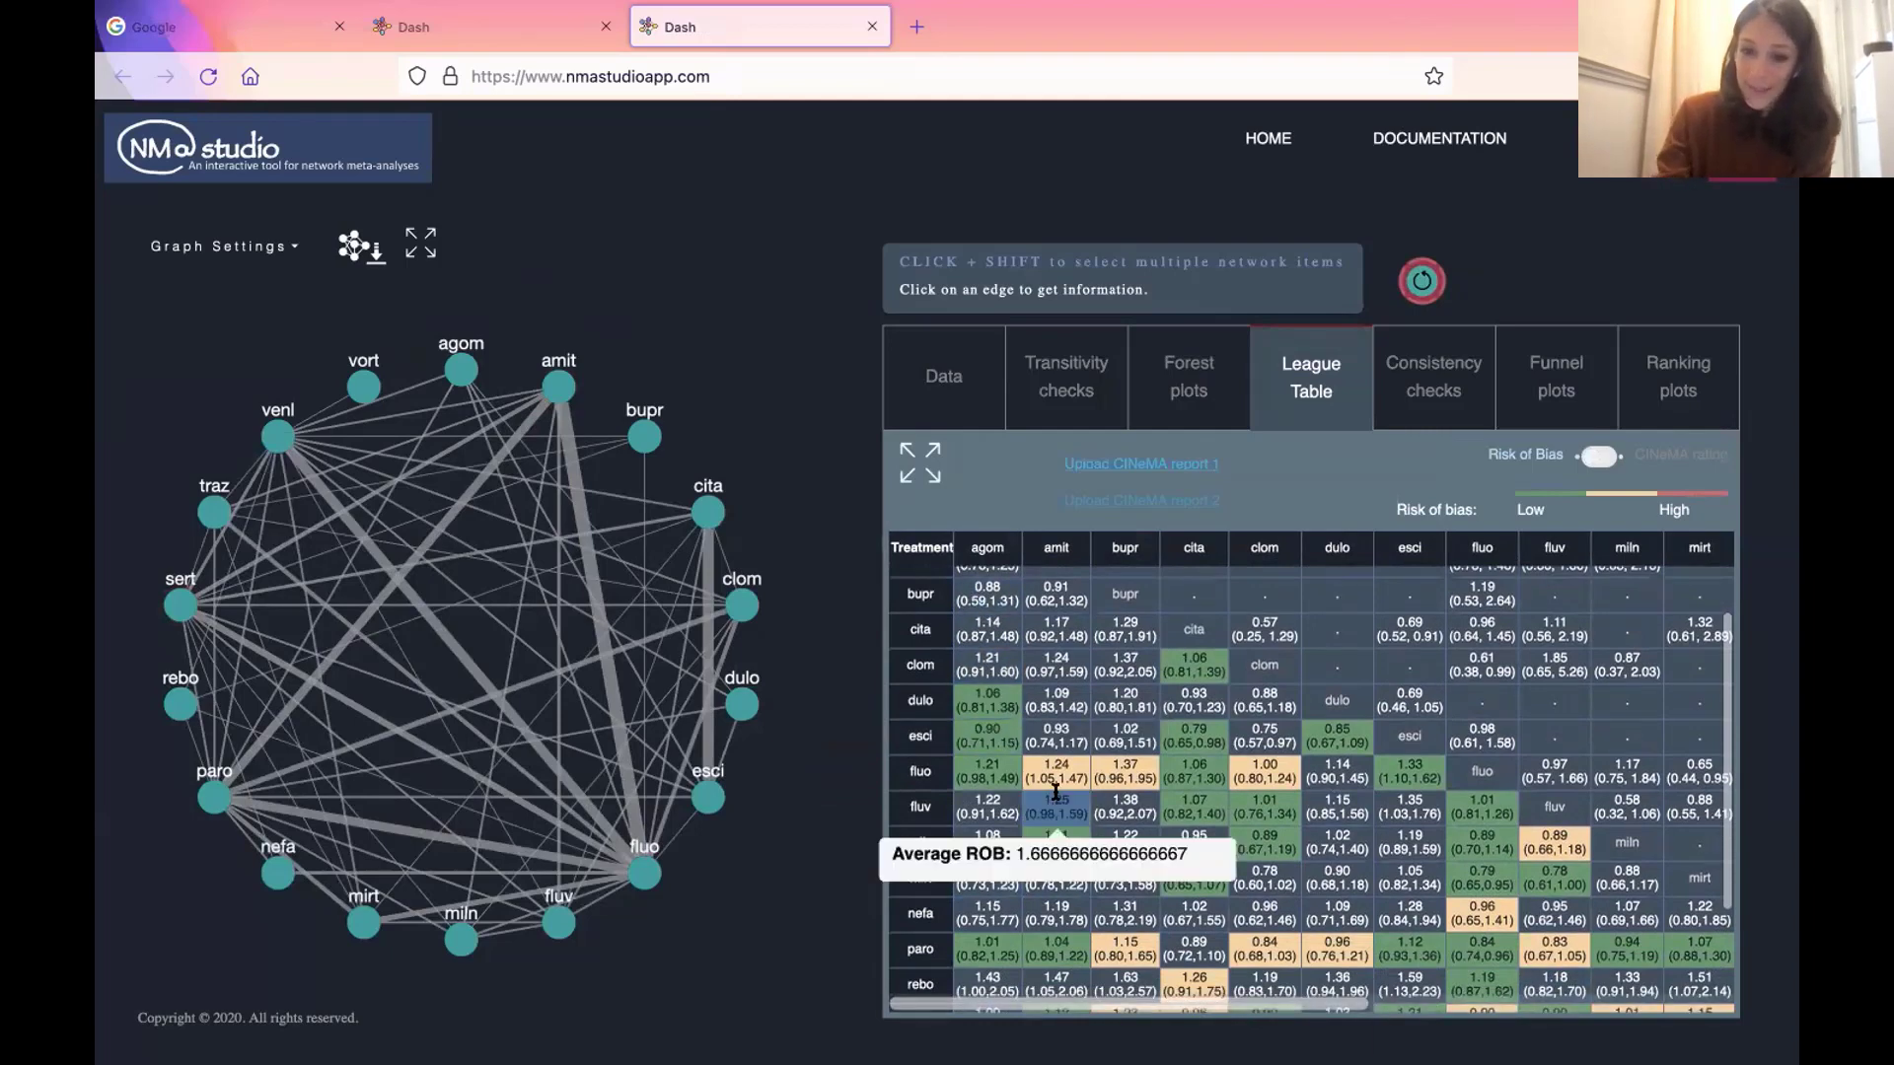
pyautogui.scroll(1, 1095, 779)
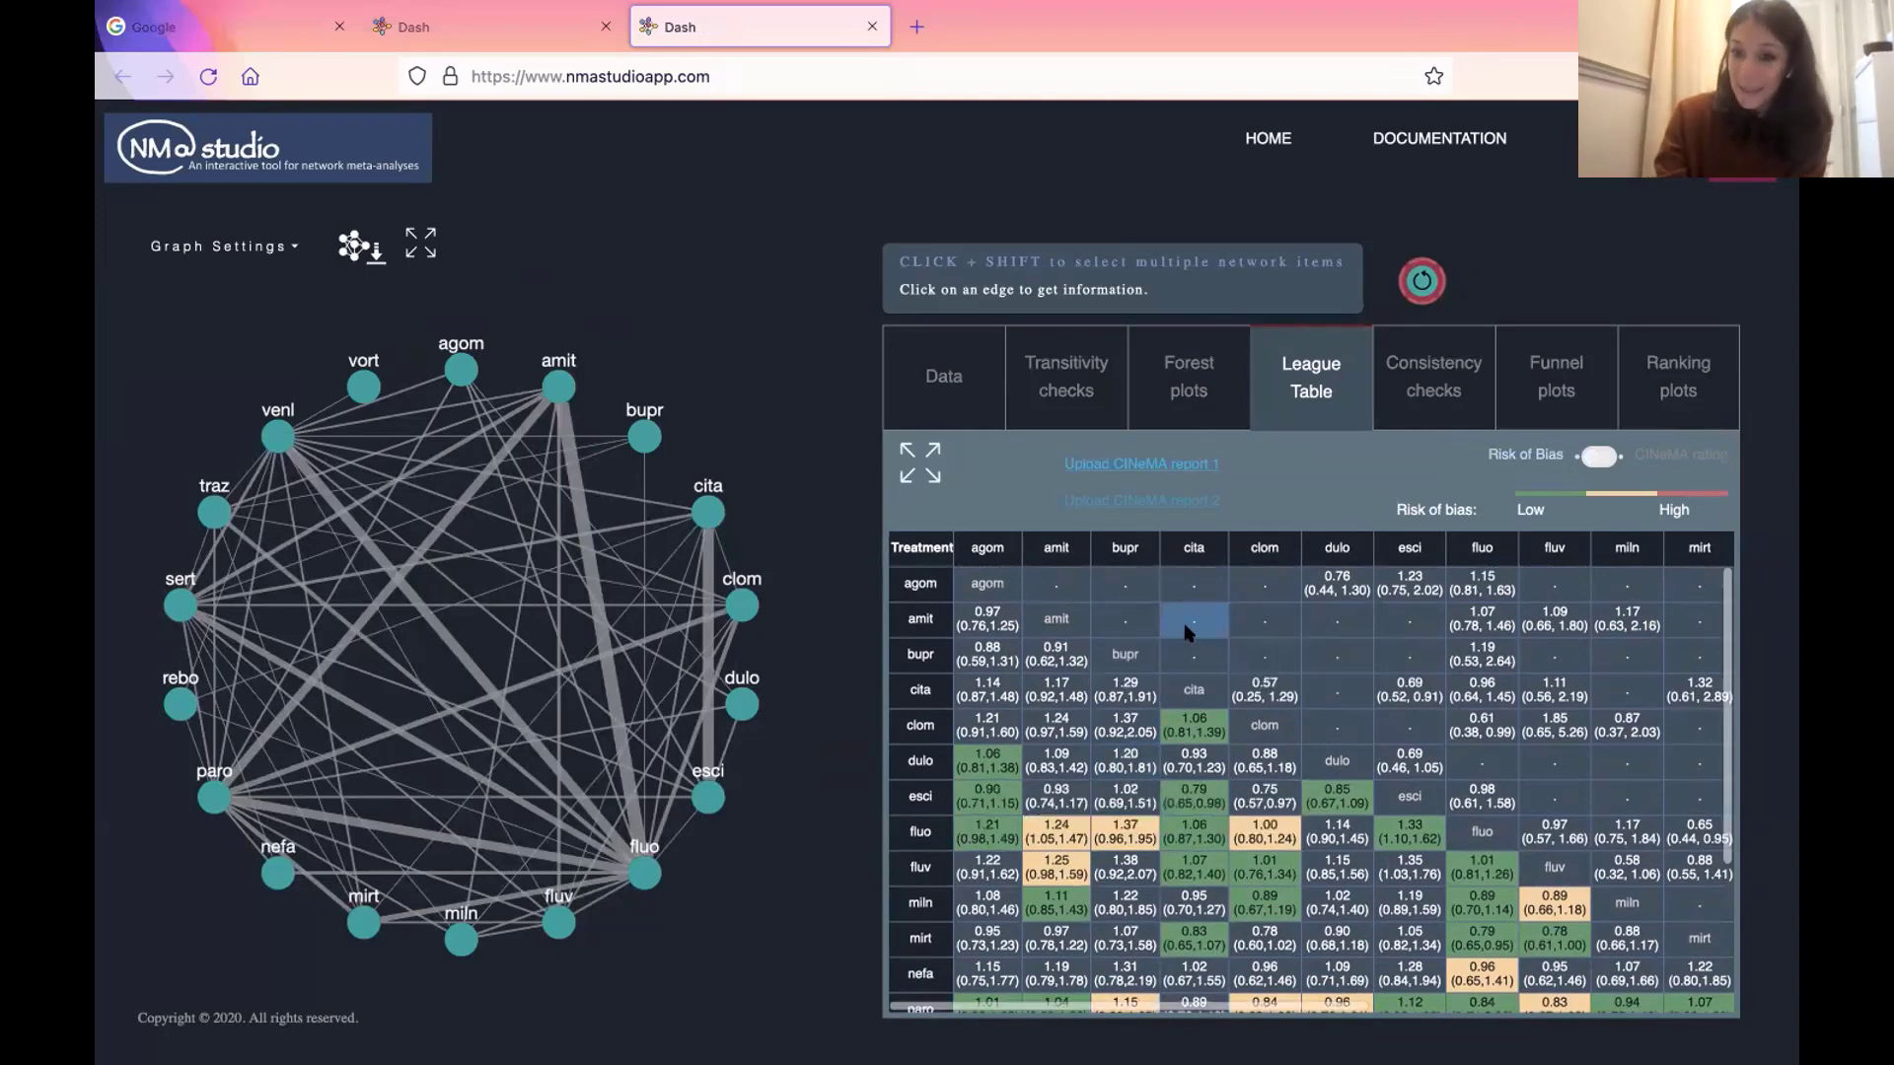
pyautogui.moveTo(1240, 707)
pyautogui.moveTo(1460, 654)
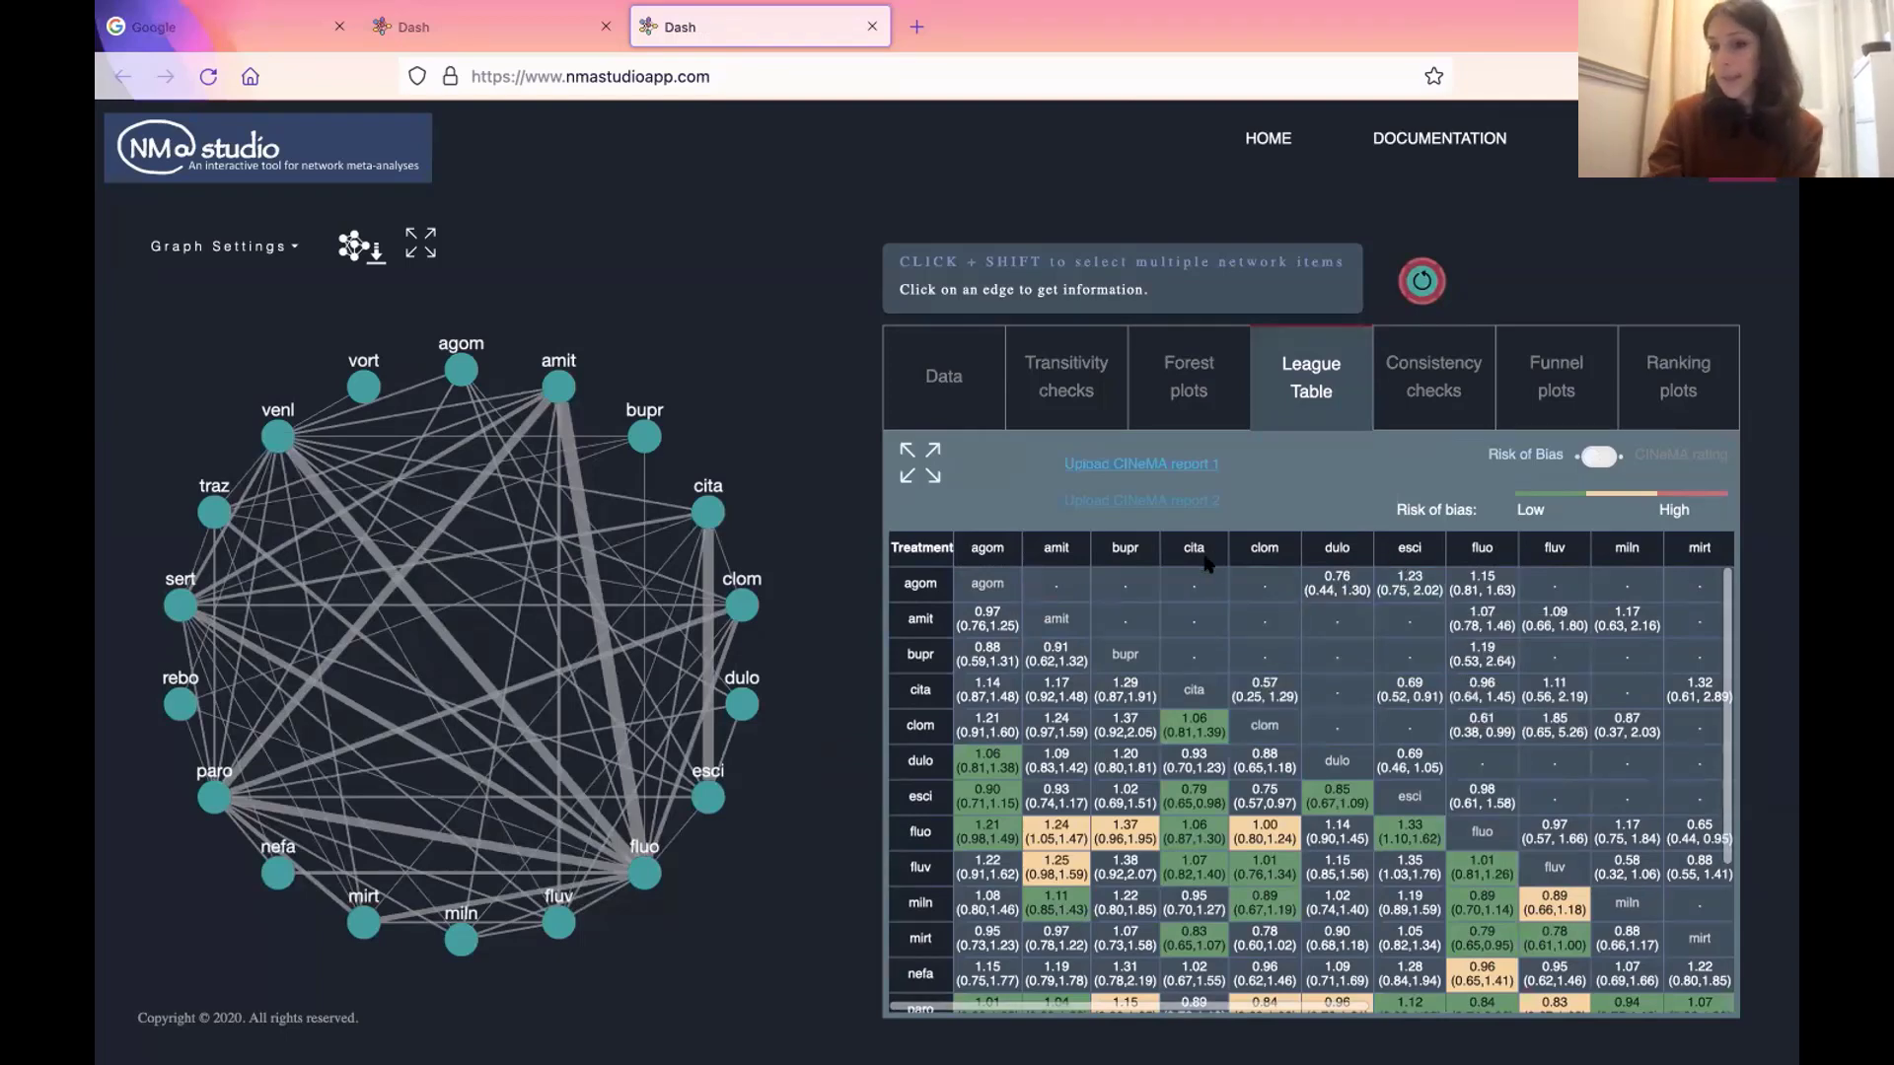
pyautogui.moveTo(1186, 619)
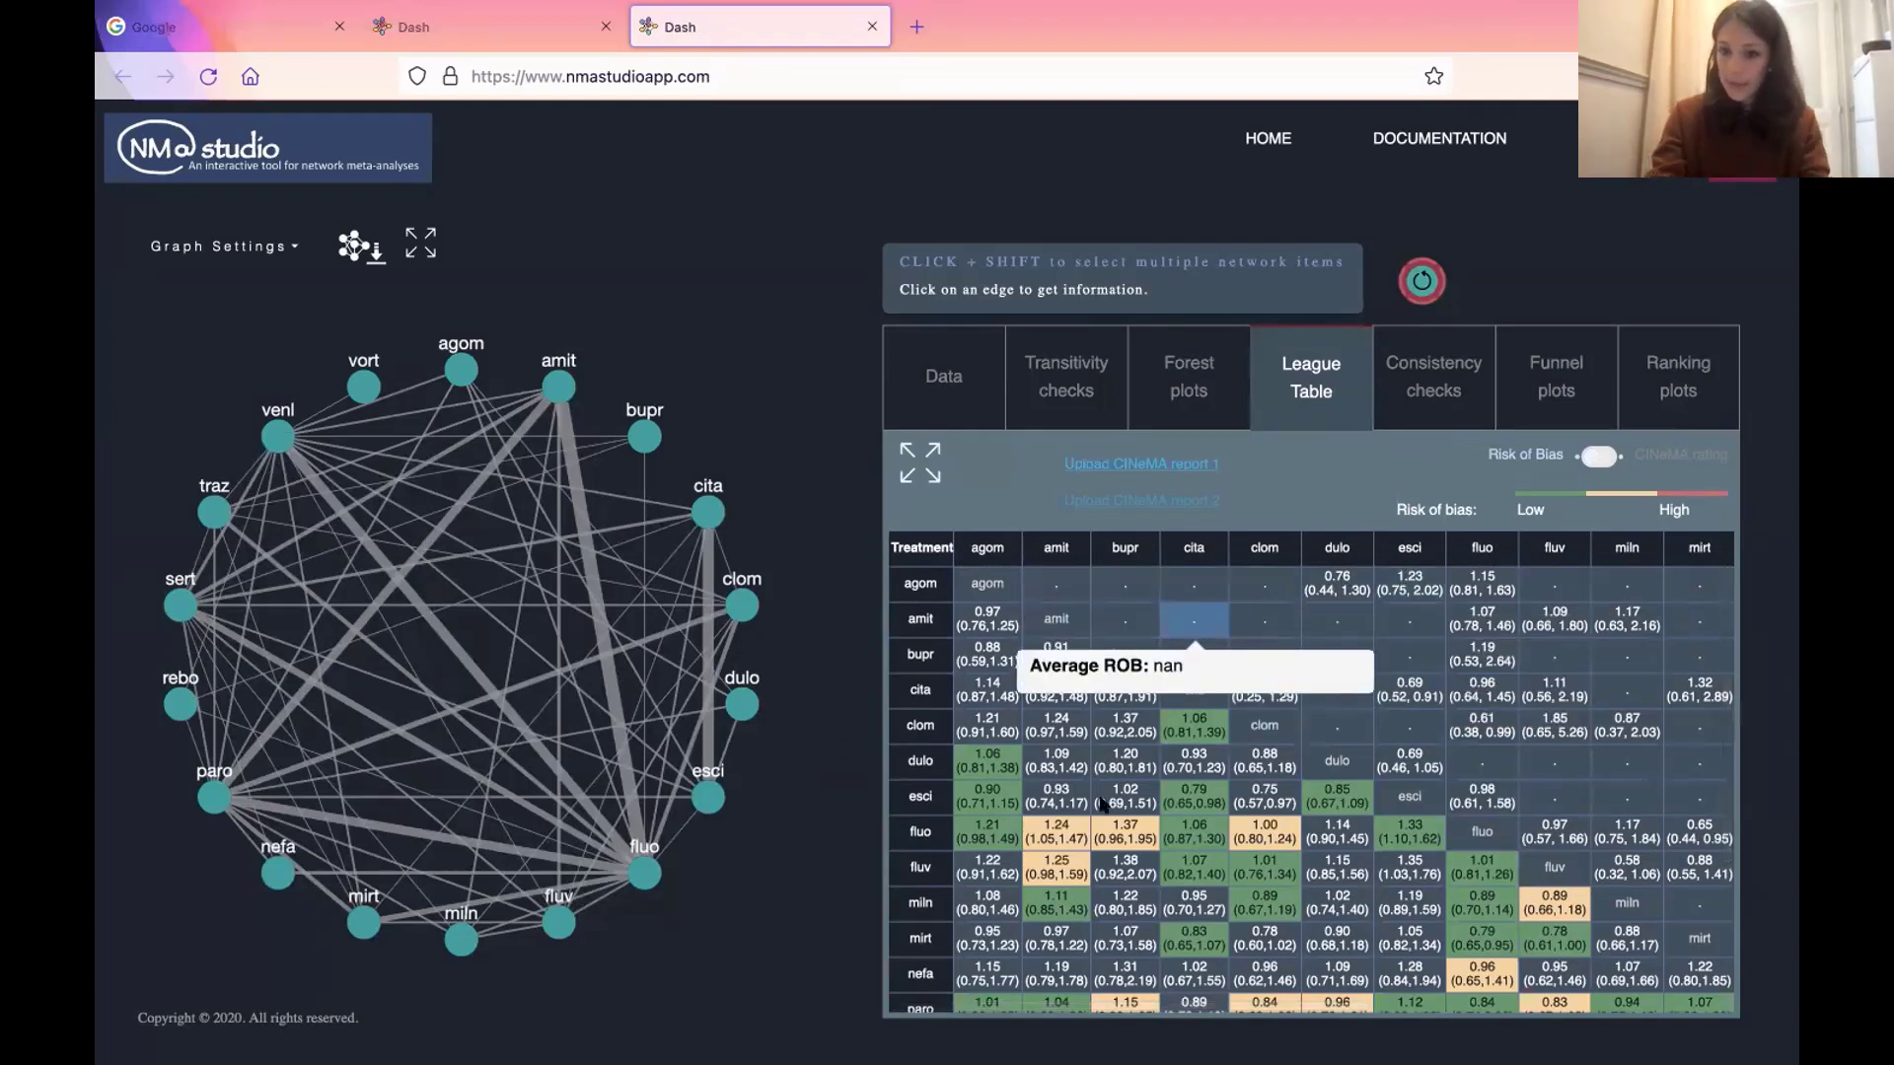
pyautogui.scroll(-3, 1103, 697)
pyautogui.moveTo(1351, 841)
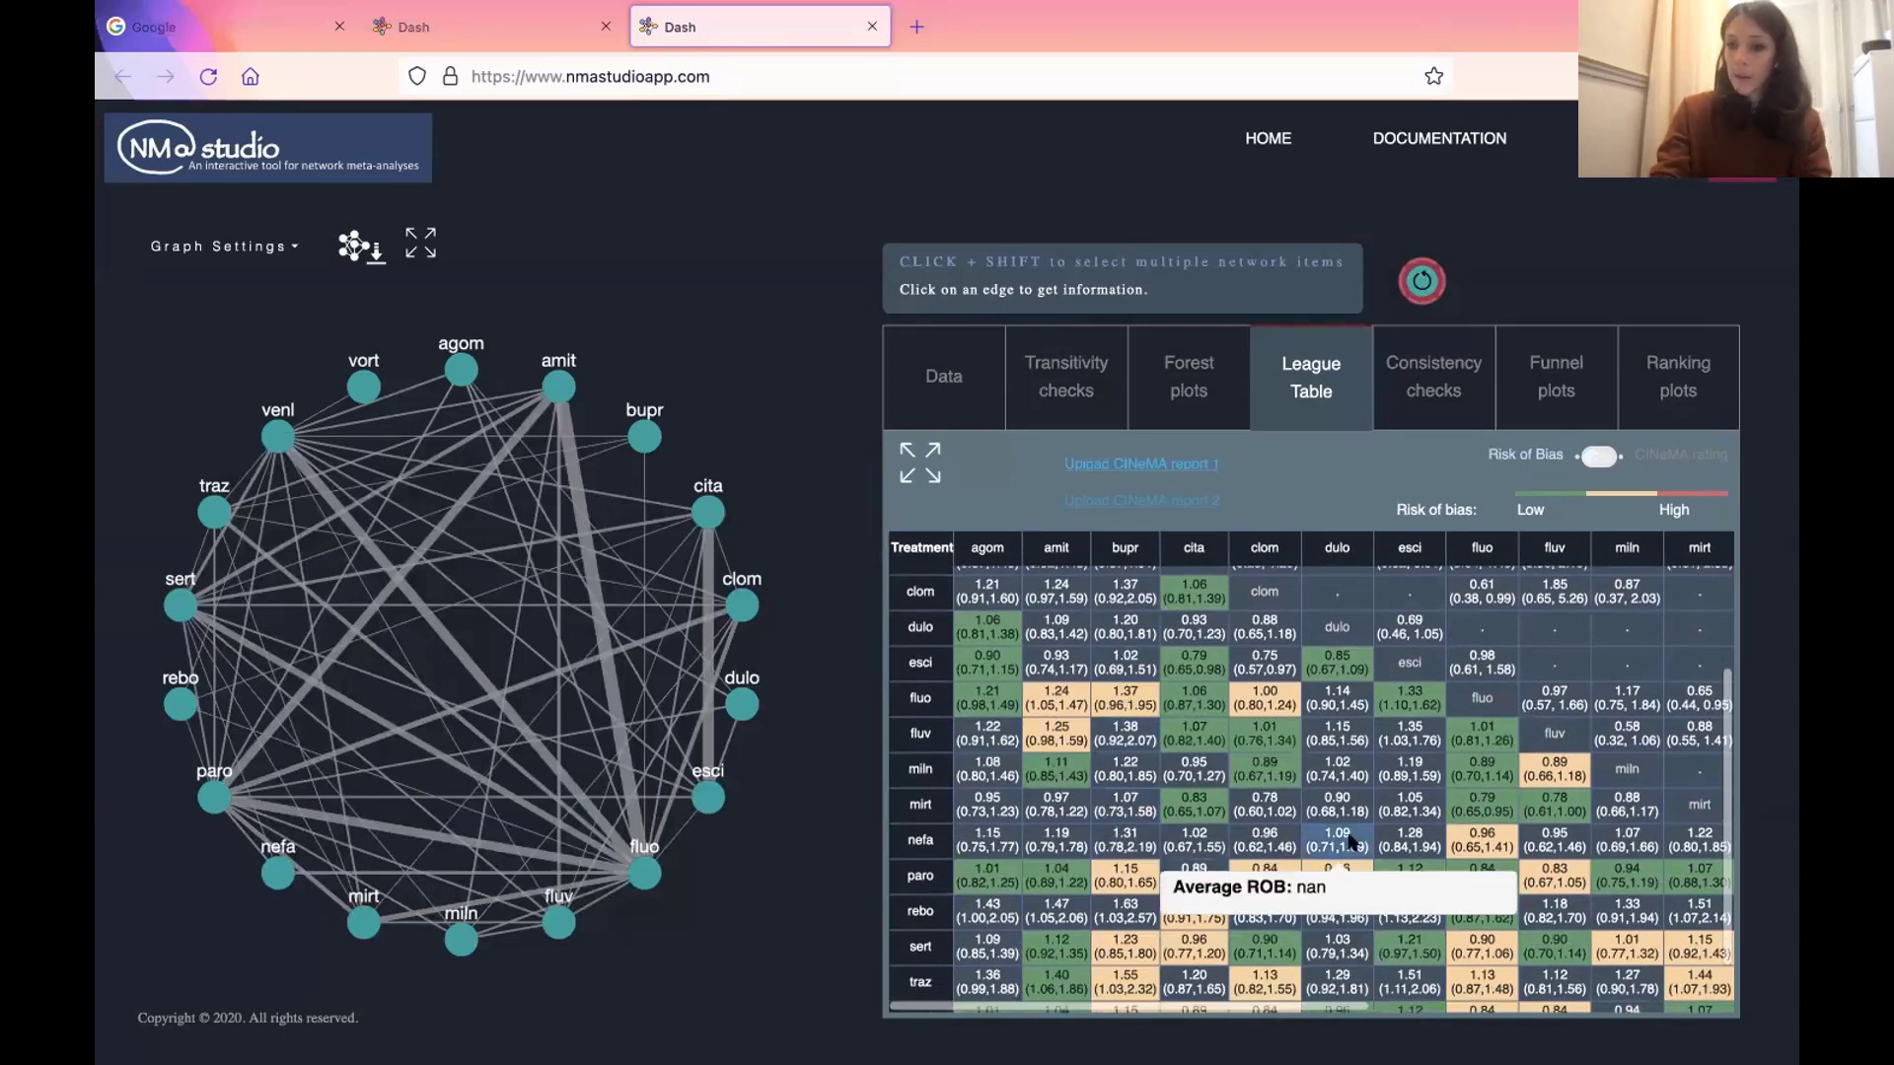
# - Upload a file from the Cinema folder as CINeMA report 1 for the league table
pyautogui.click(1140, 465)
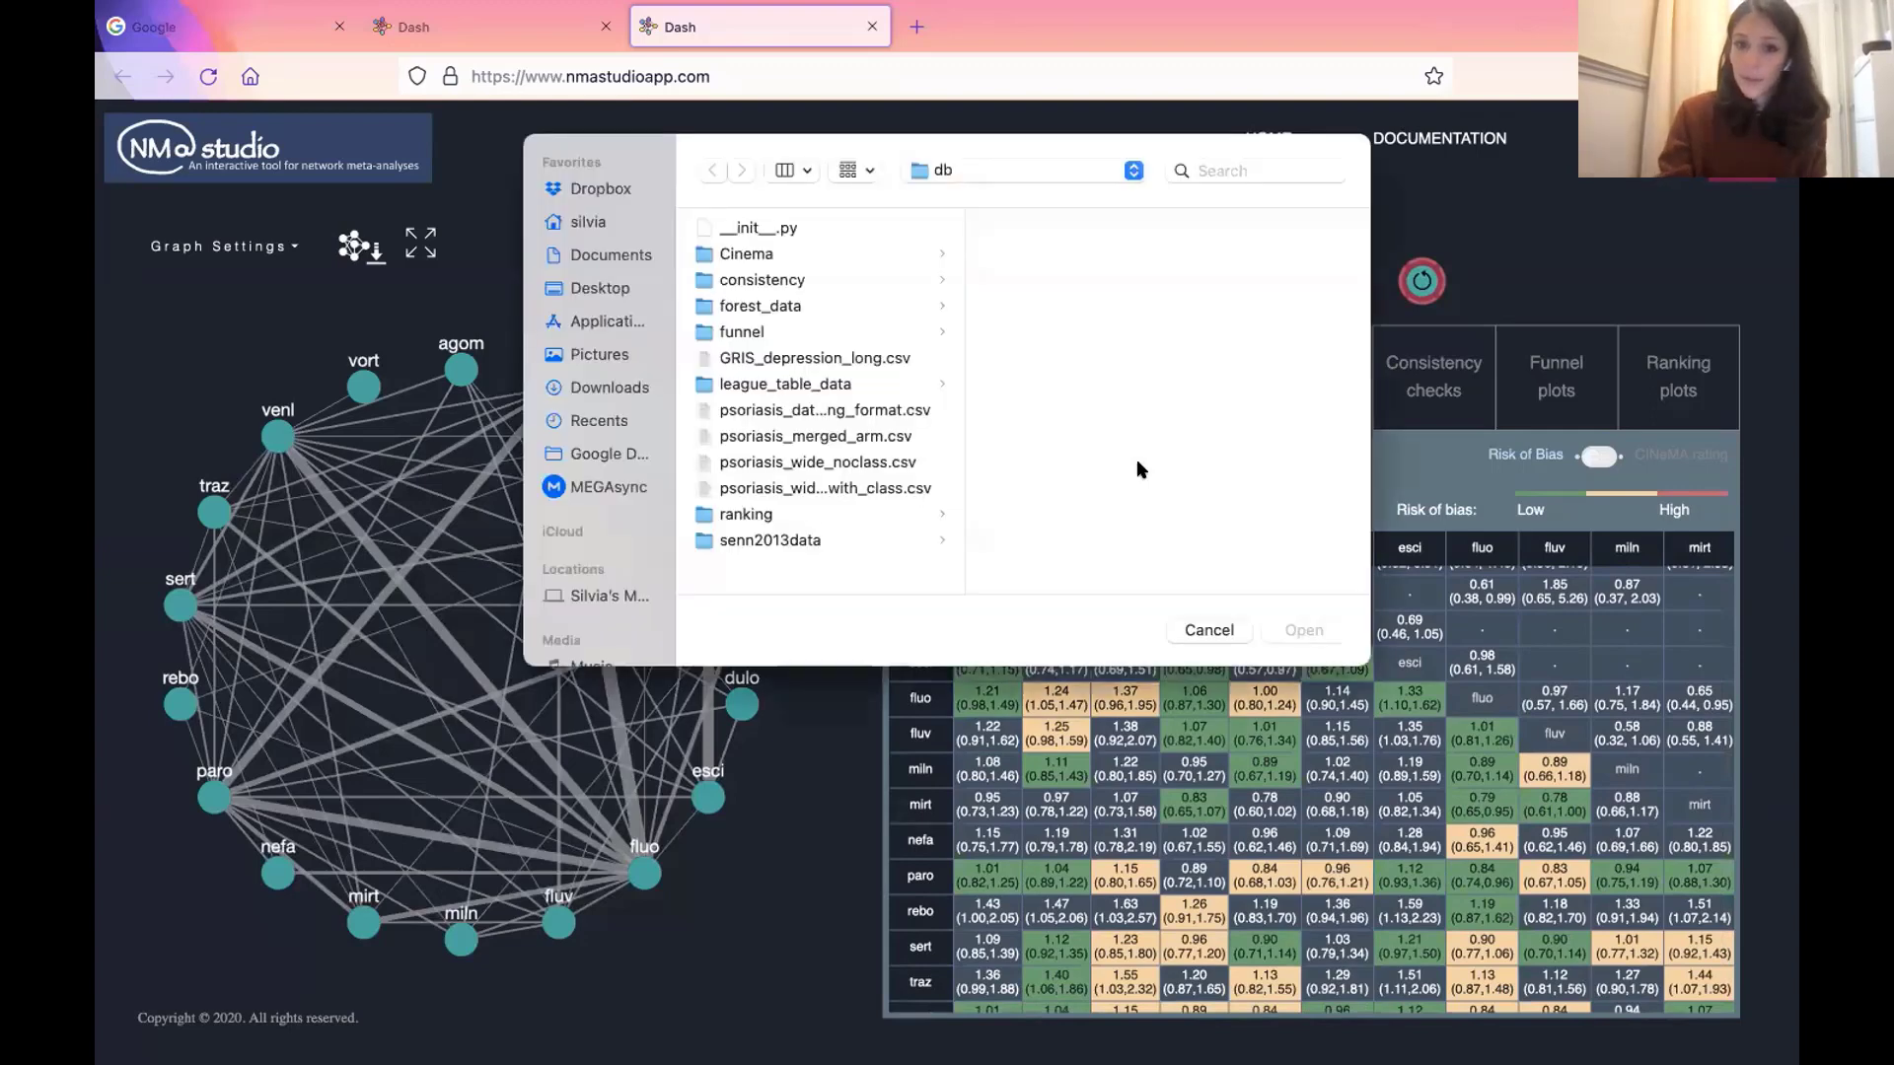
pyautogui.click(749, 256)
pyautogui.click(987, 225)
pyautogui.click(1292, 631)
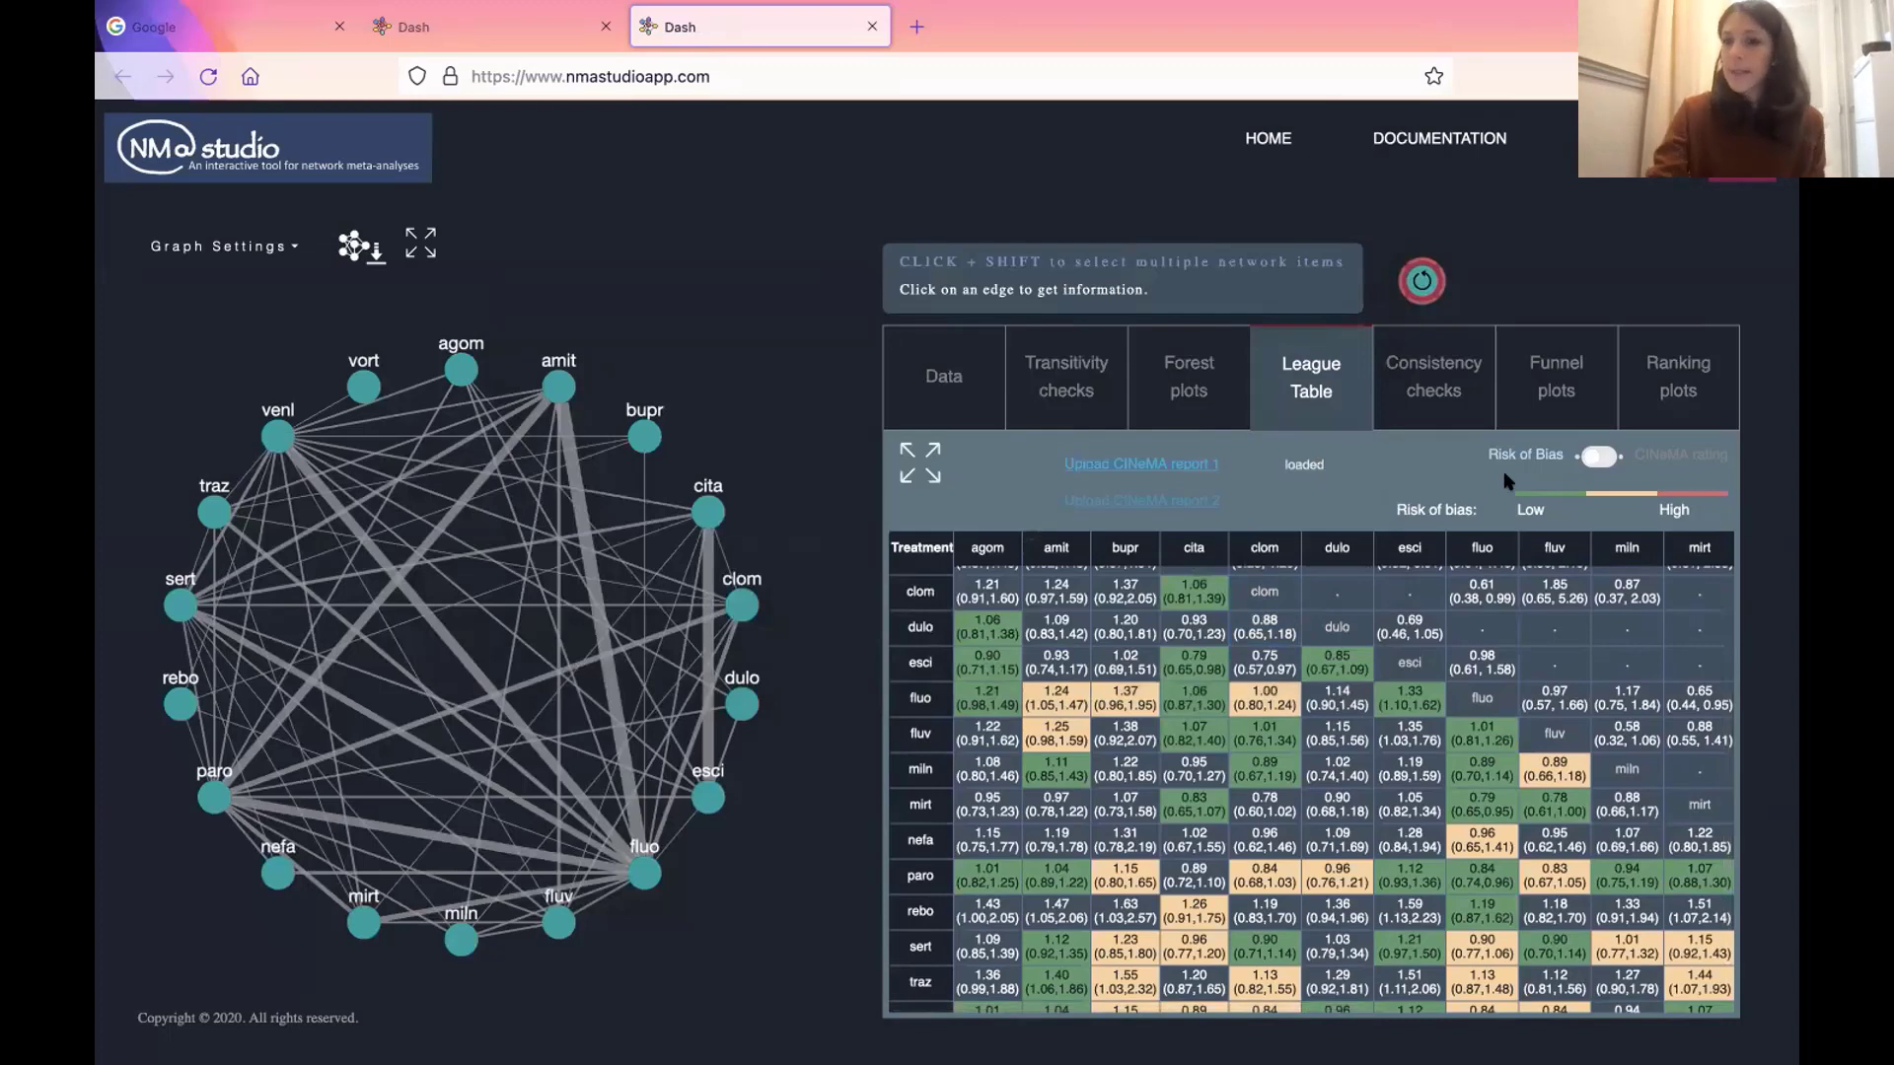
# - Colour the league table by CINeMA rating instead of risk of bias, and review it in the enlarged view
pyautogui.click(1599, 457)
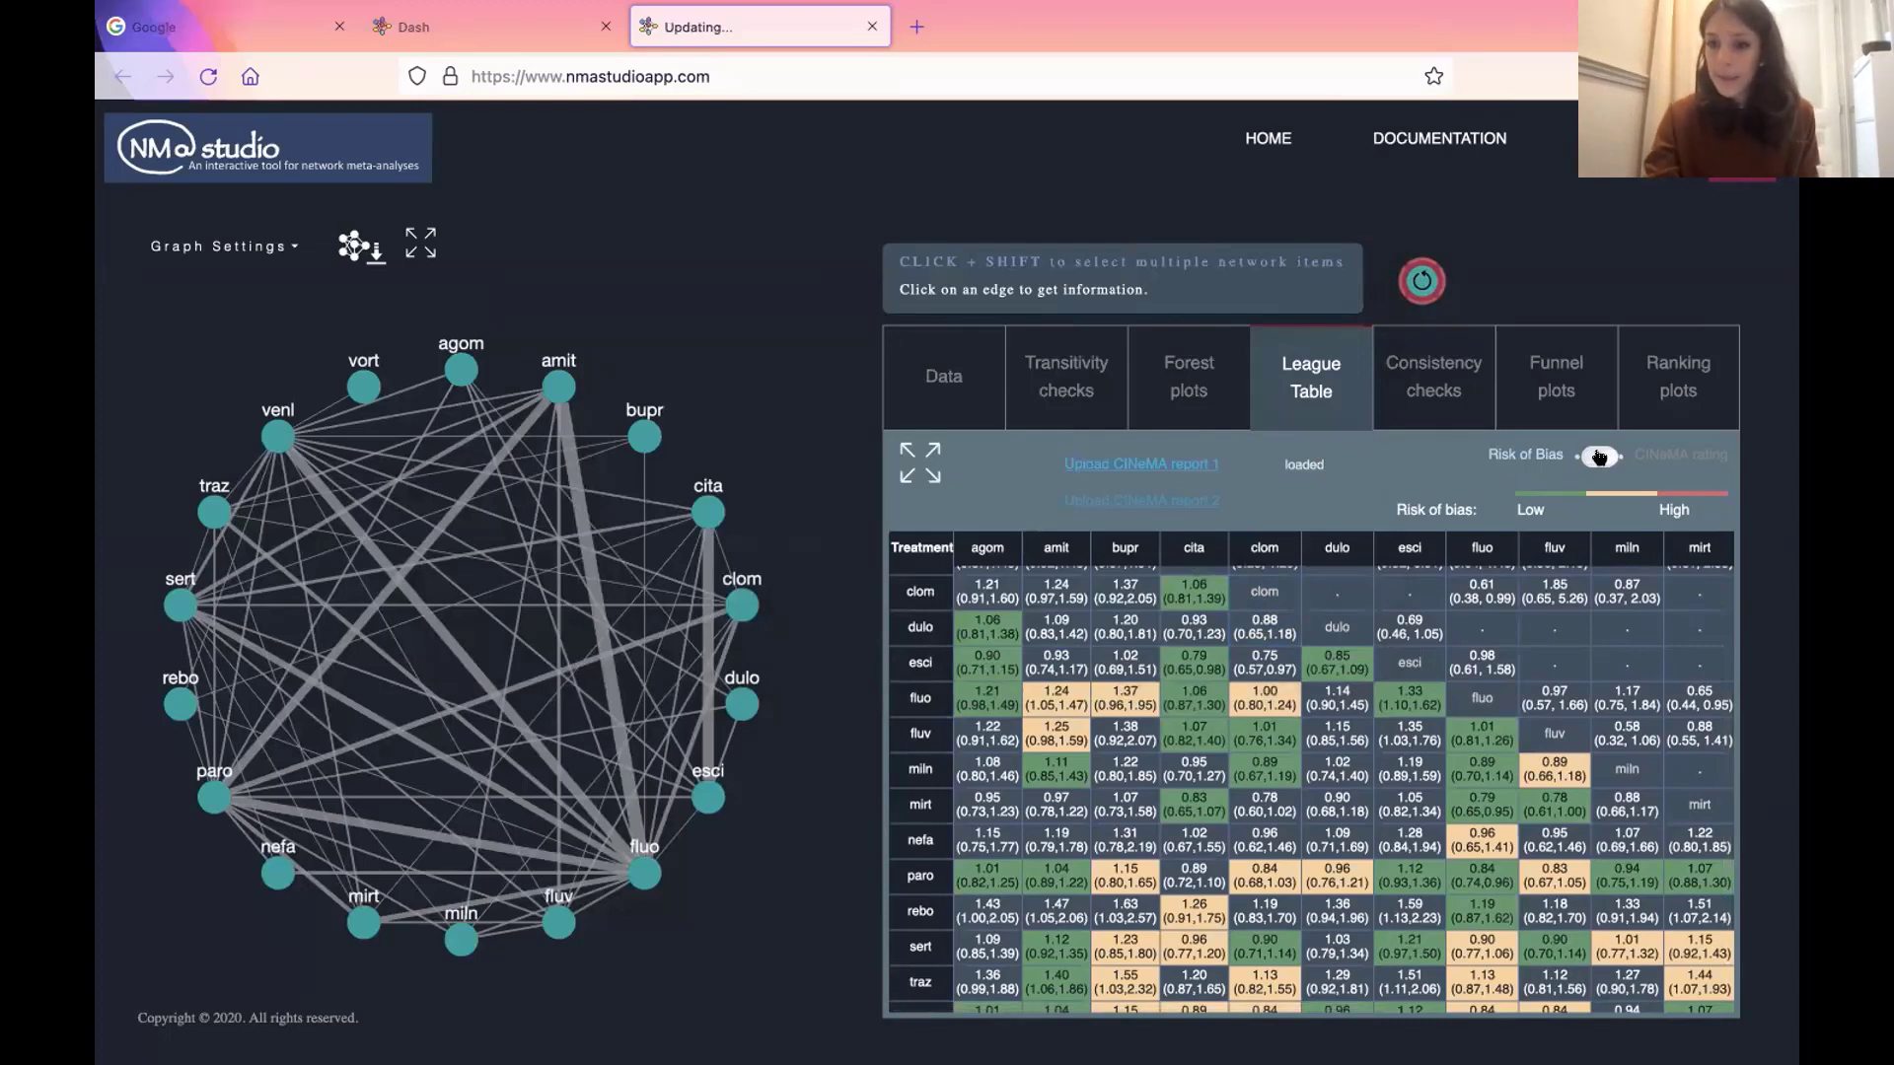
pyautogui.moveTo(1366, 752)
pyautogui.scroll(2, 1367, 751)
pyautogui.scroll(-3, 1366, 752)
pyautogui.scroll(3, 1367, 751)
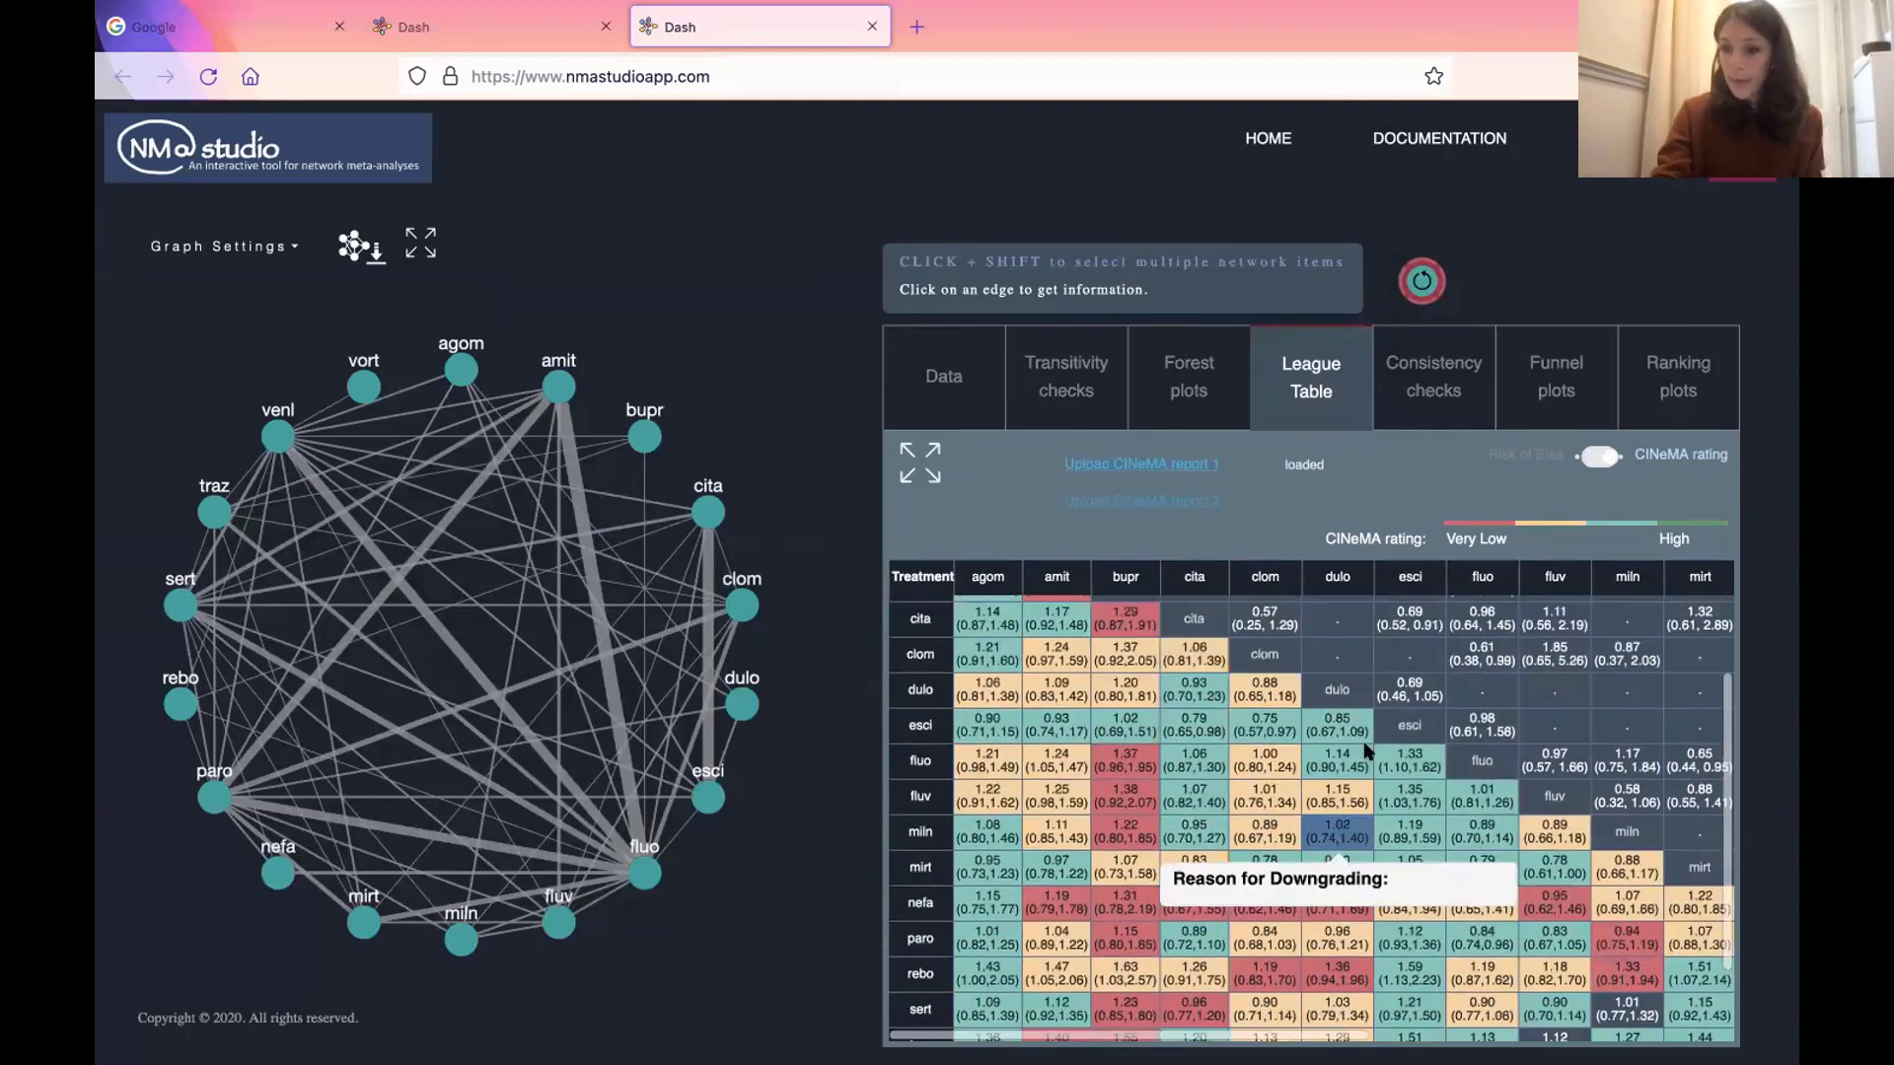
pyautogui.click(919, 462)
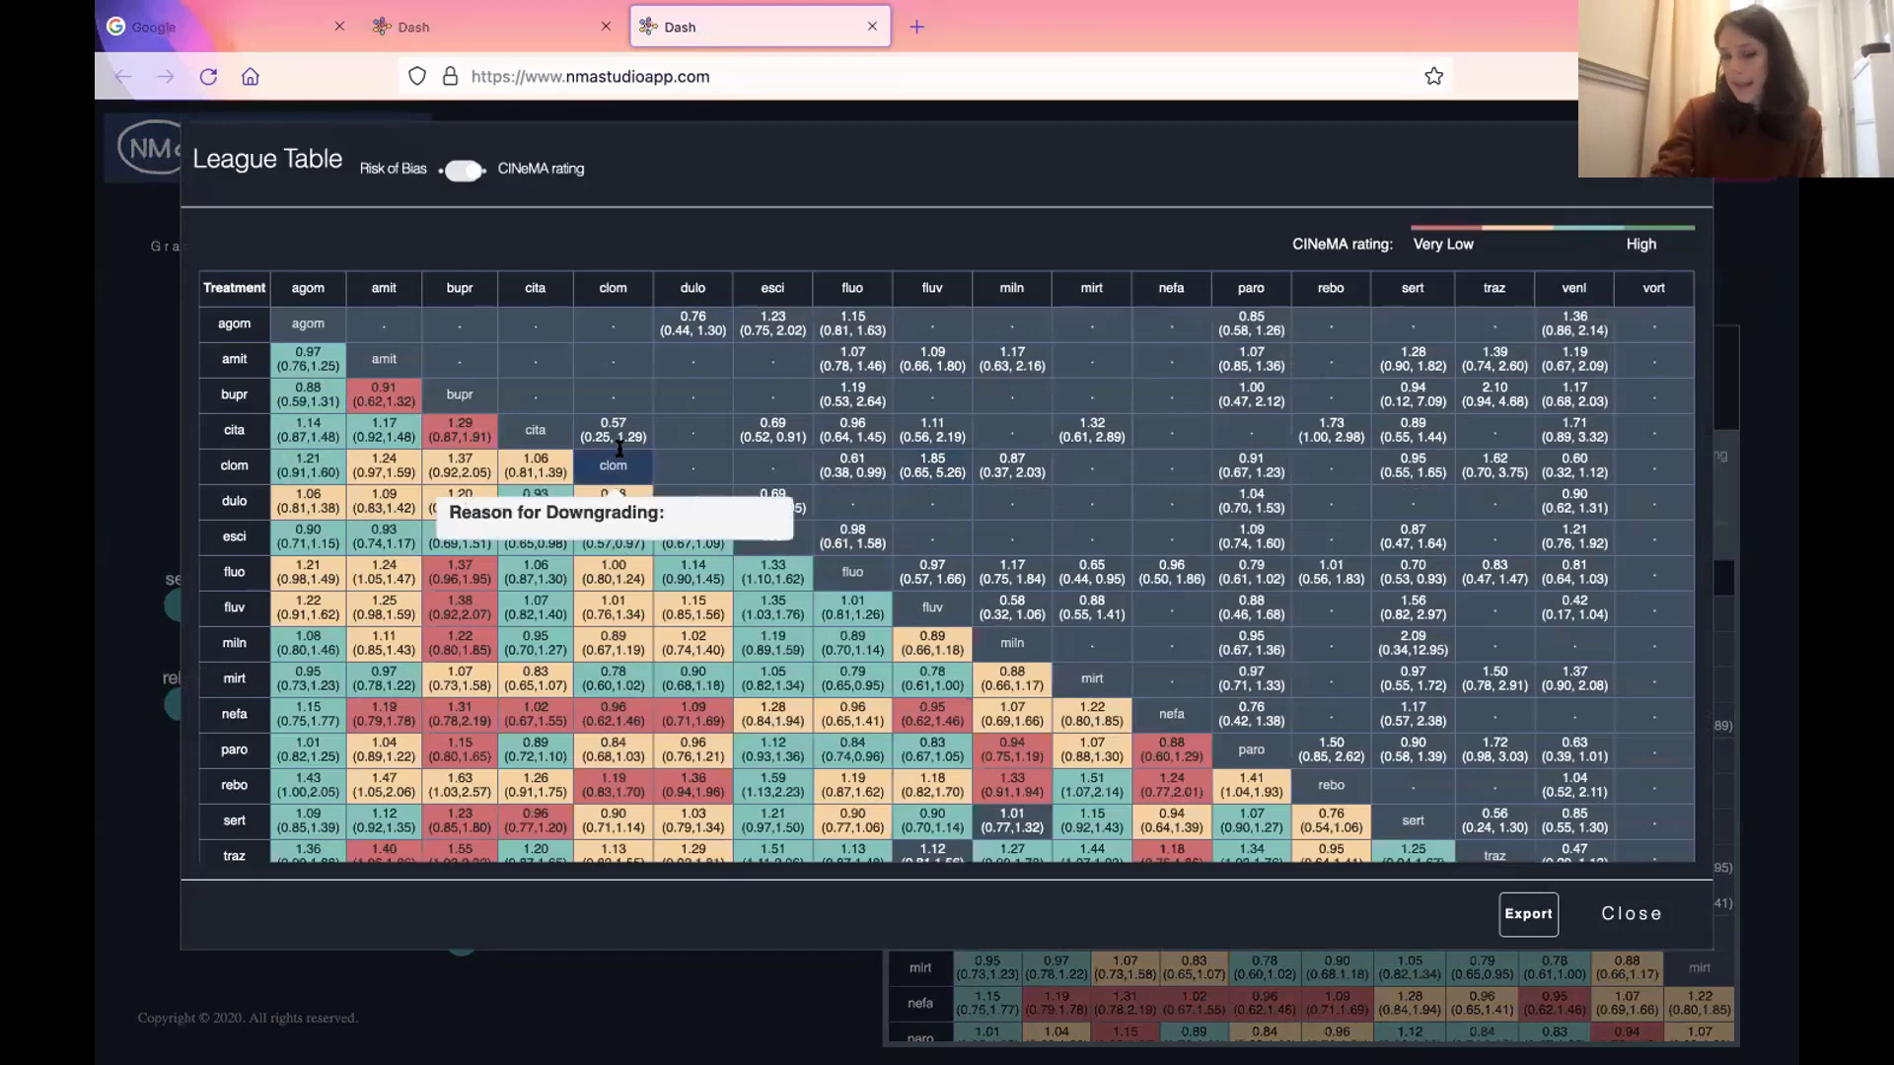
pyautogui.scroll(-2, 613, 552)
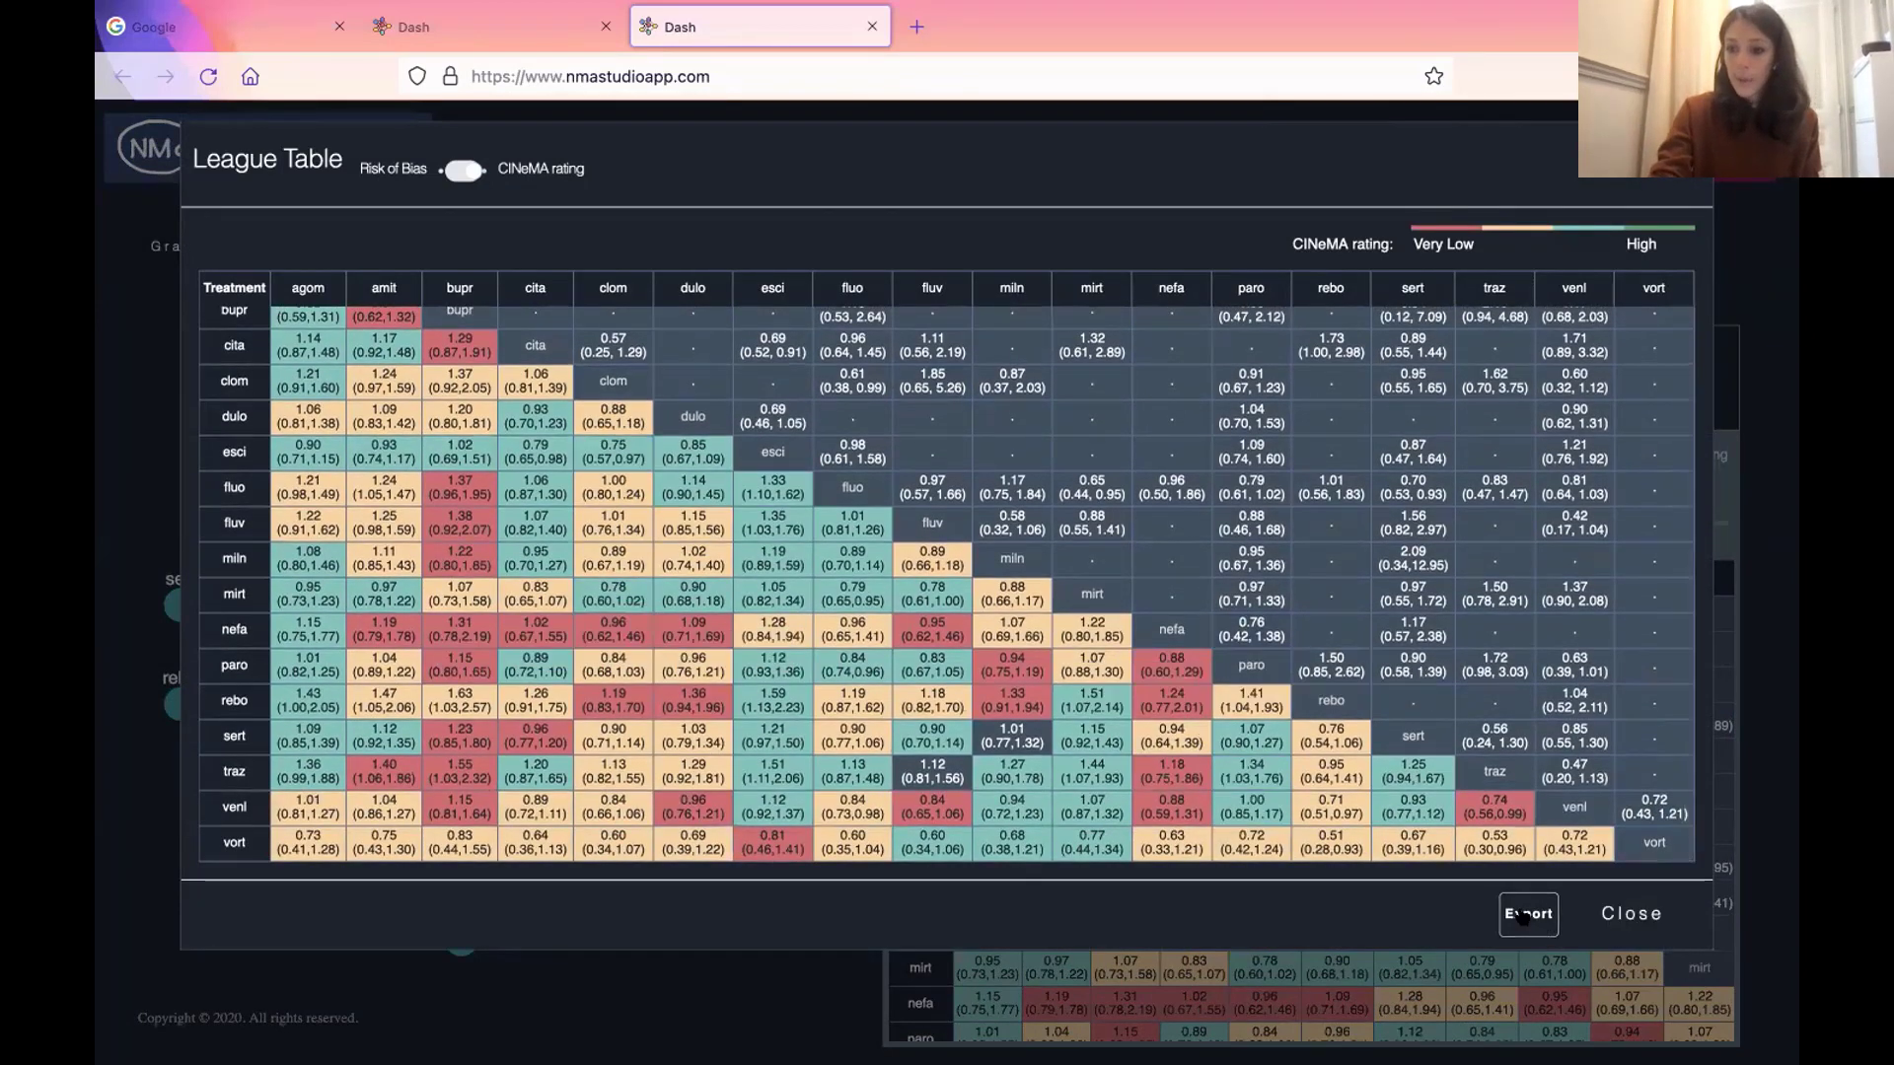
# - Examine the CINeMA-rated comparisons in the enlarged league table, close it, and review the lower rows in the regular view
pyautogui.moveTo(747, 523)
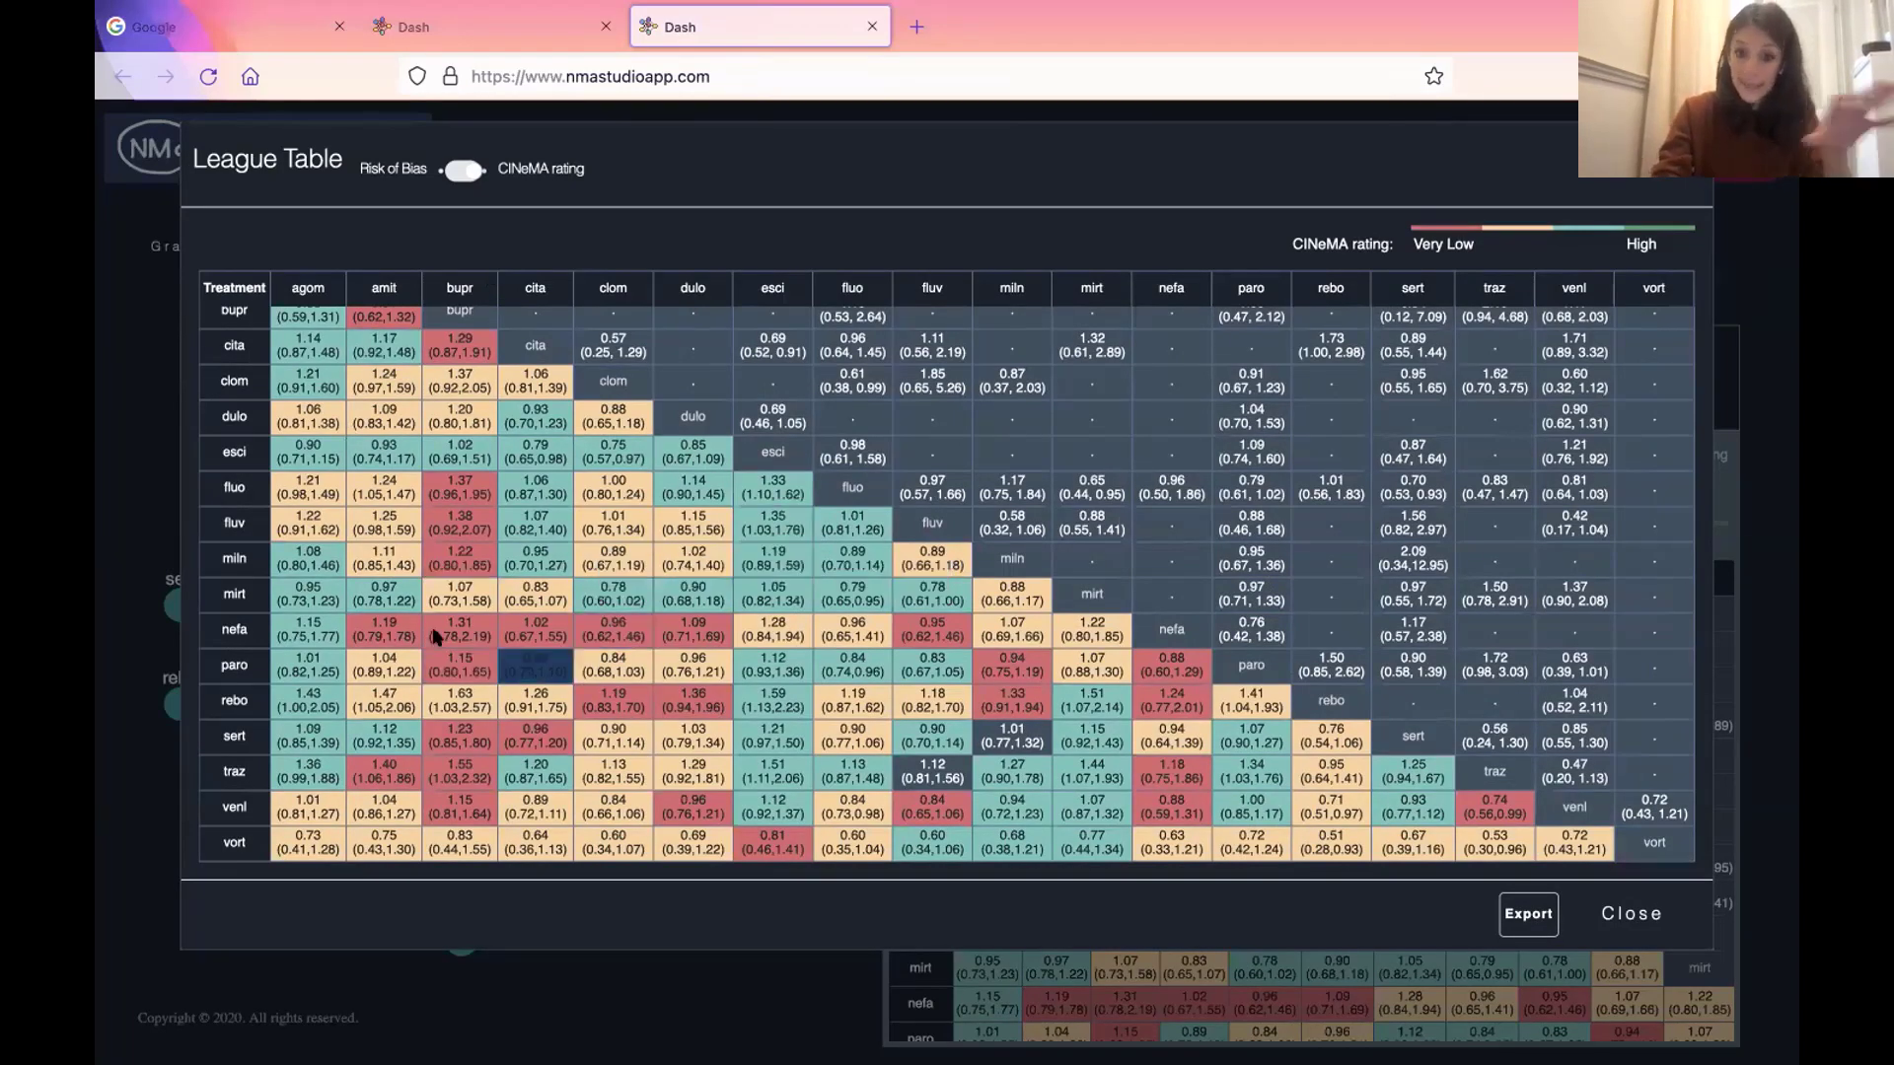
pyautogui.click(1644, 917)
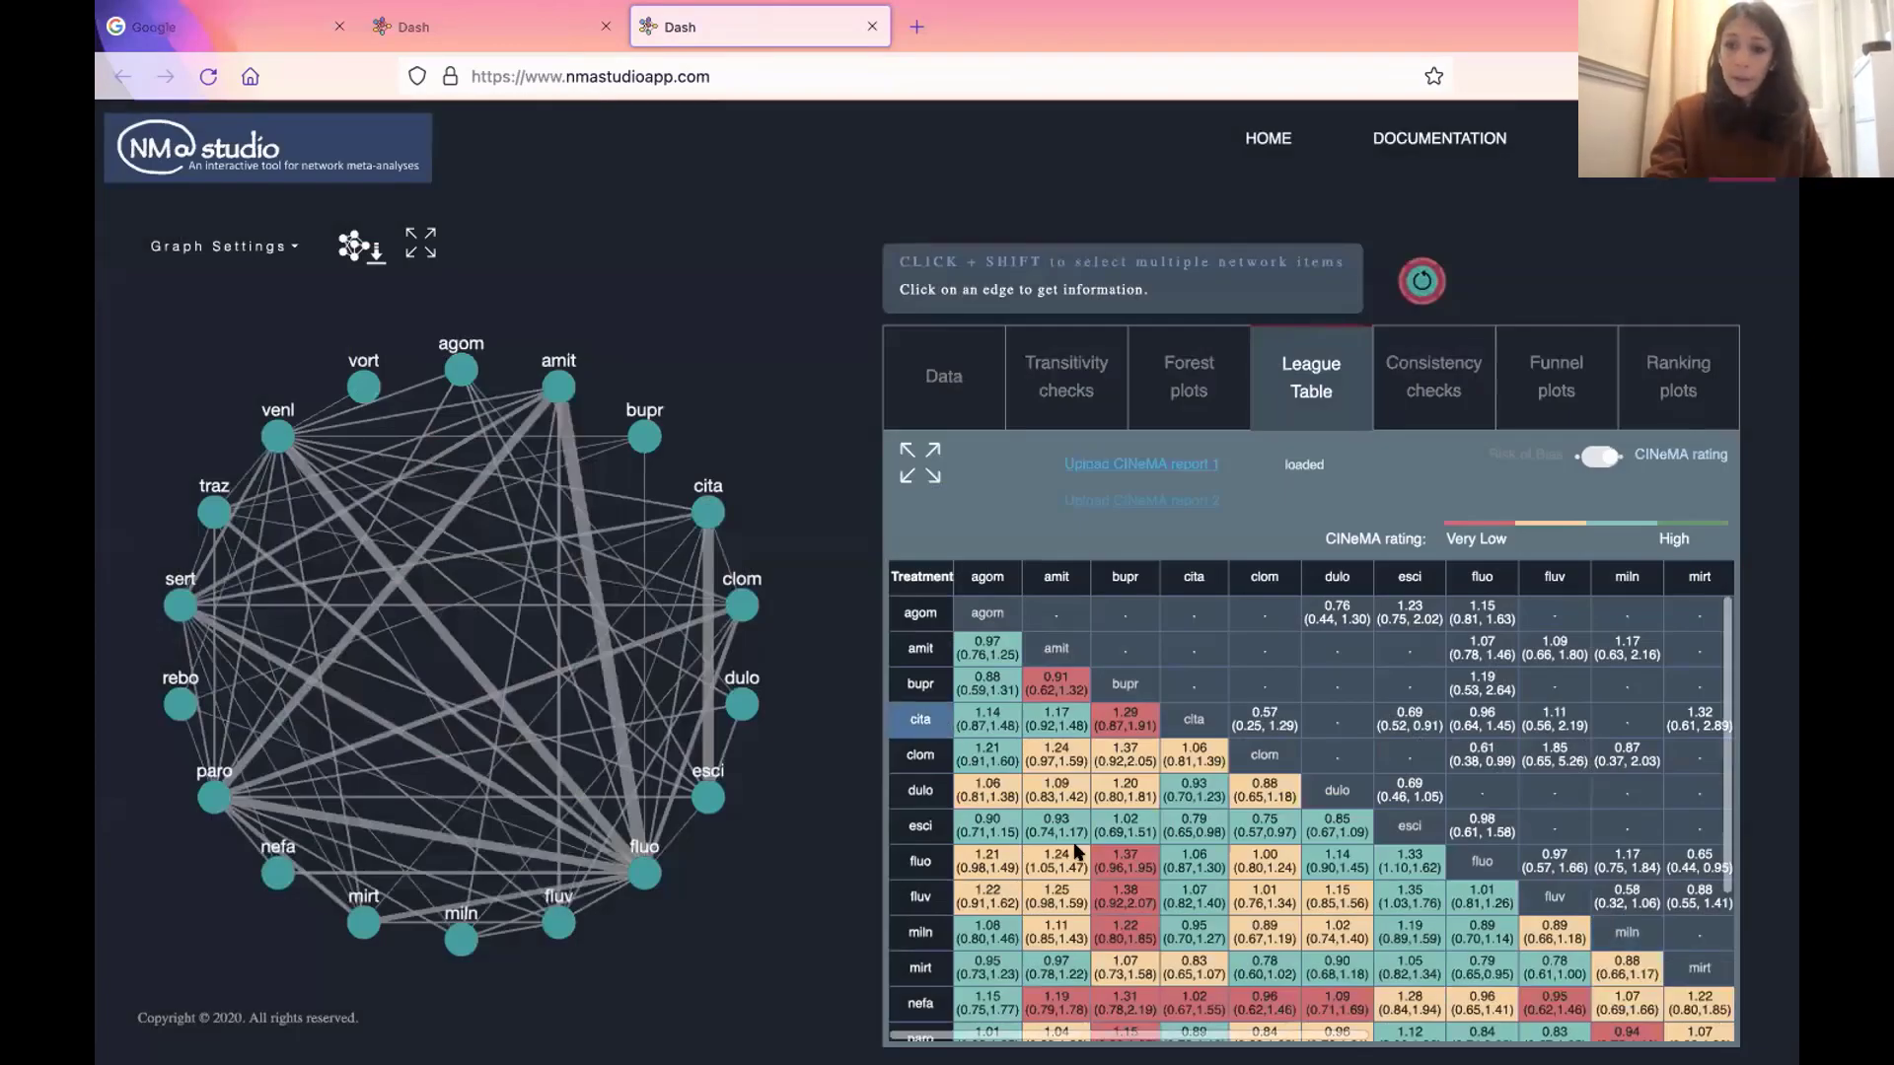
pyautogui.scroll(-2, 1075, 850)
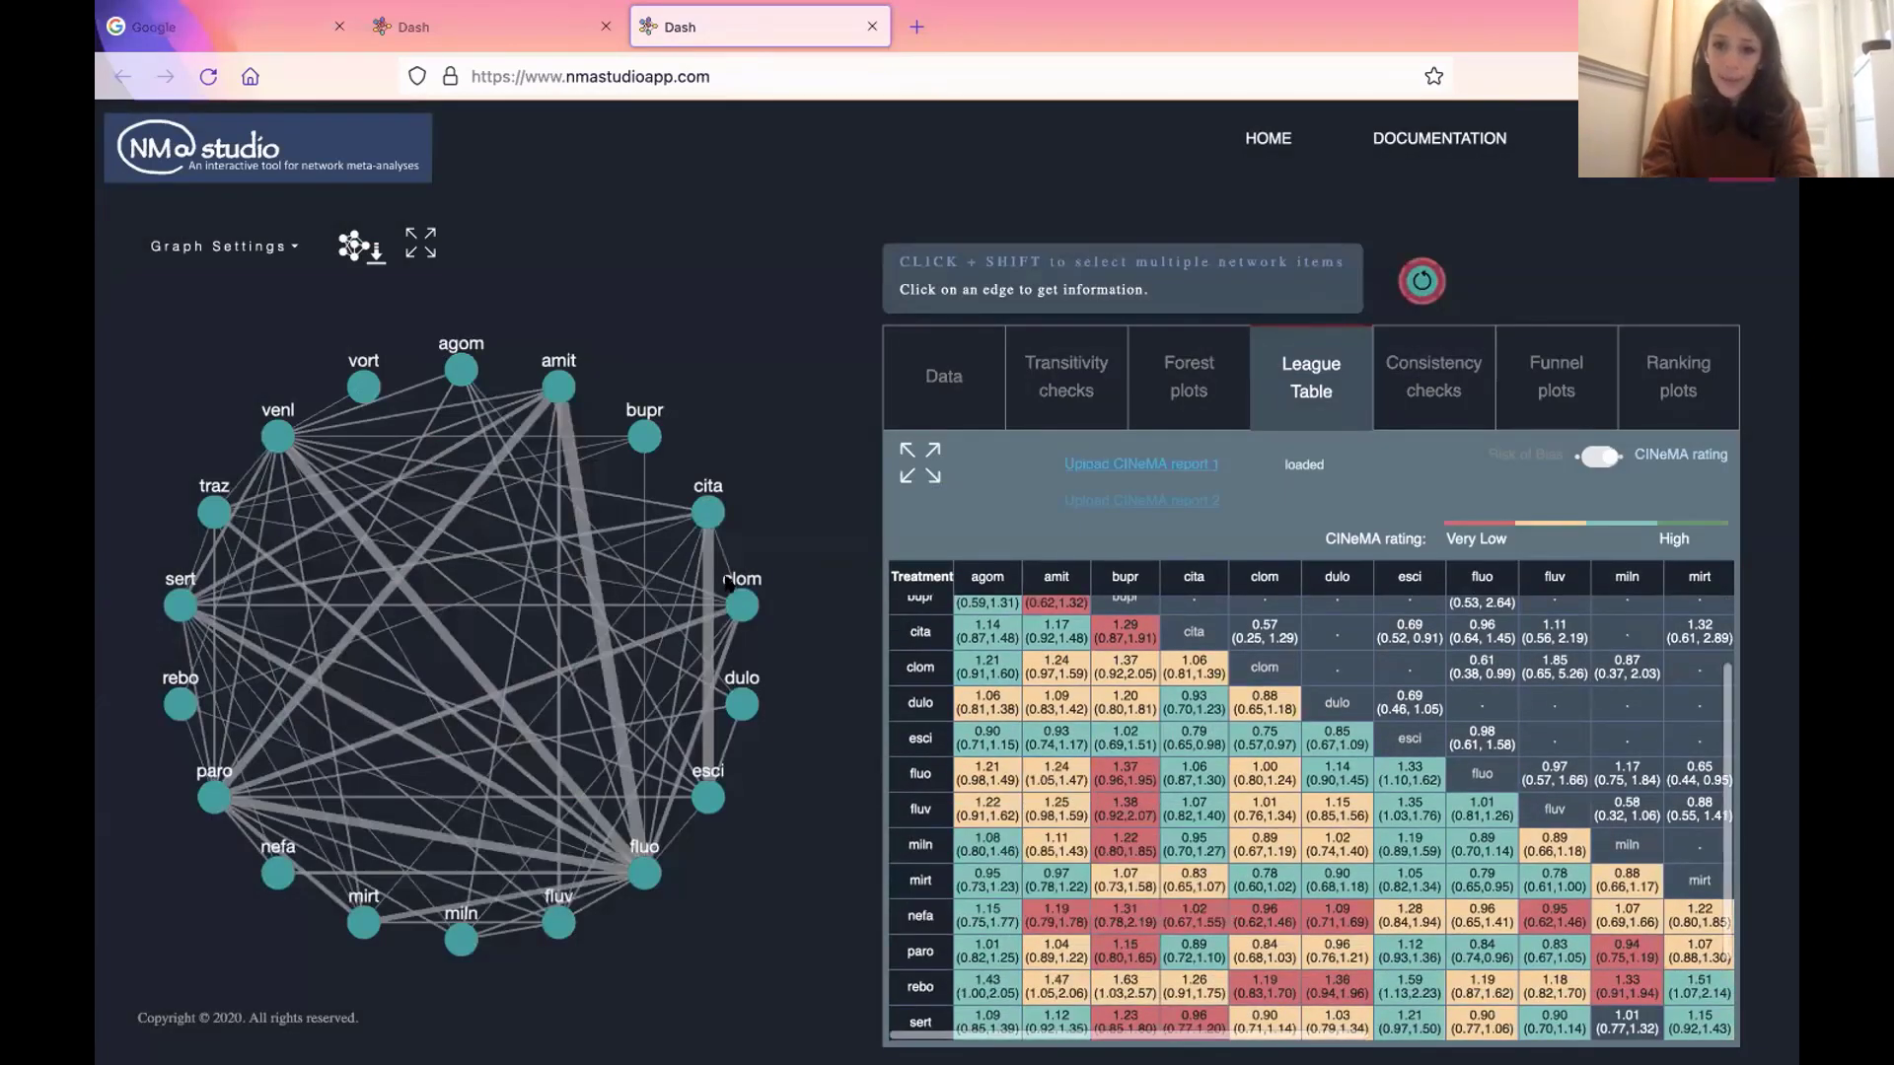
pyautogui.scroll(-1, 1095, 783)
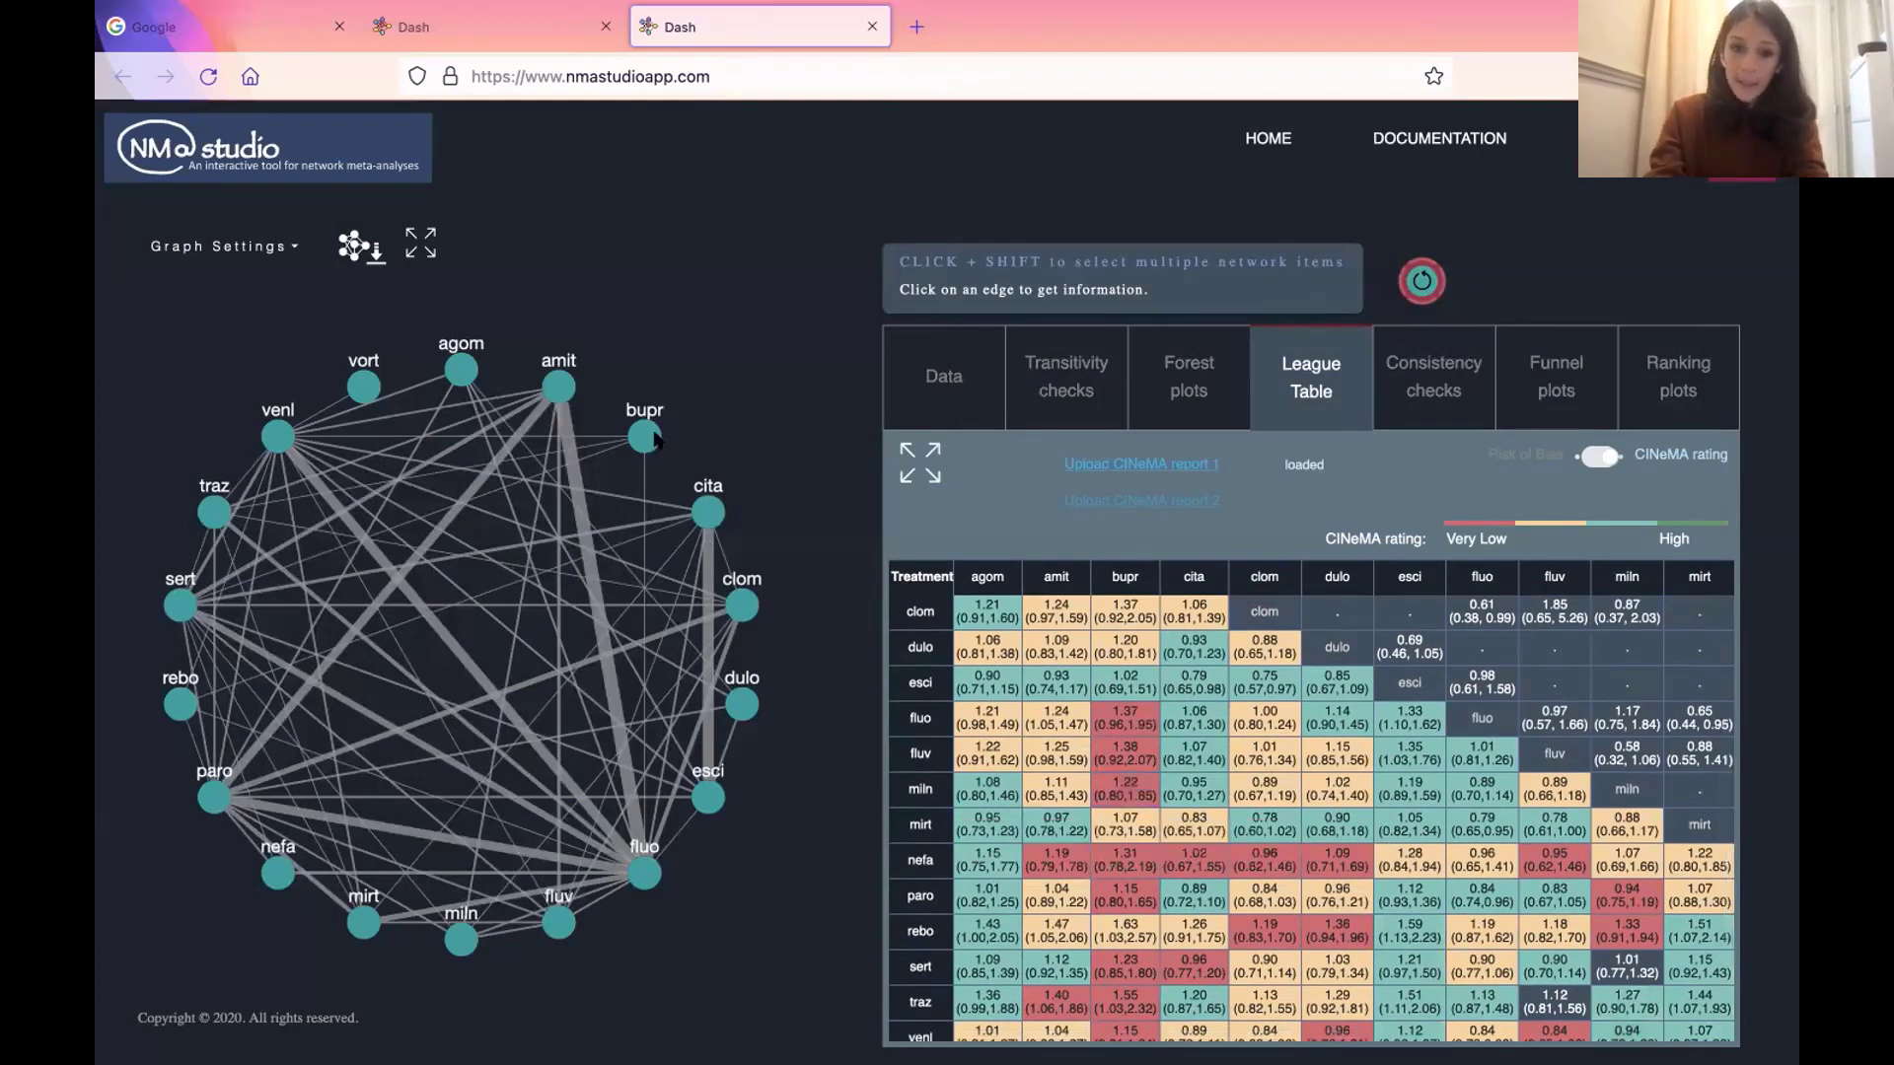
# - Restrict the league table to bupr, amit, agom, vort, venl, traz and sert, and check the reduced table in the enlarged view
pyautogui.keyDown('shift'); pyautogui.click(576, 394); pyautogui.keyUp('shift')
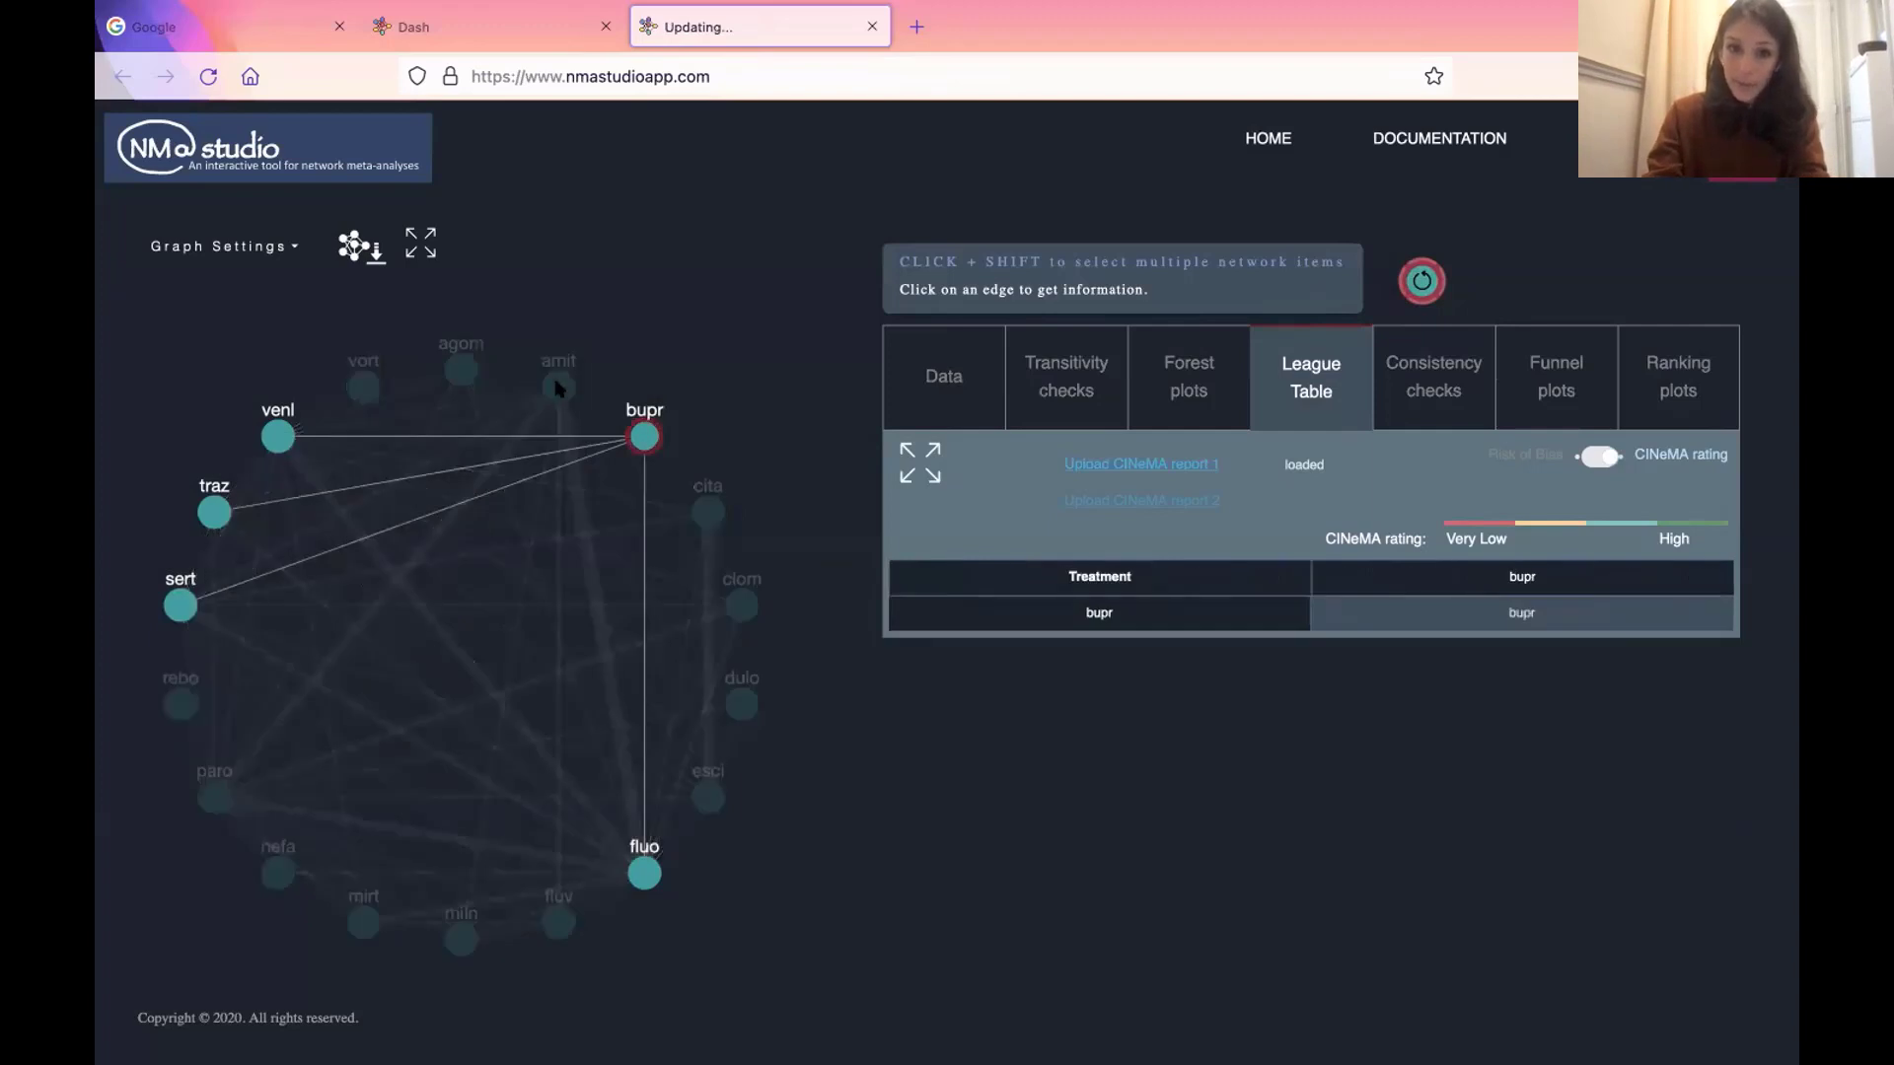
pyautogui.keyDown('shift'); pyautogui.click(464, 372); pyautogui.keyUp('shift')
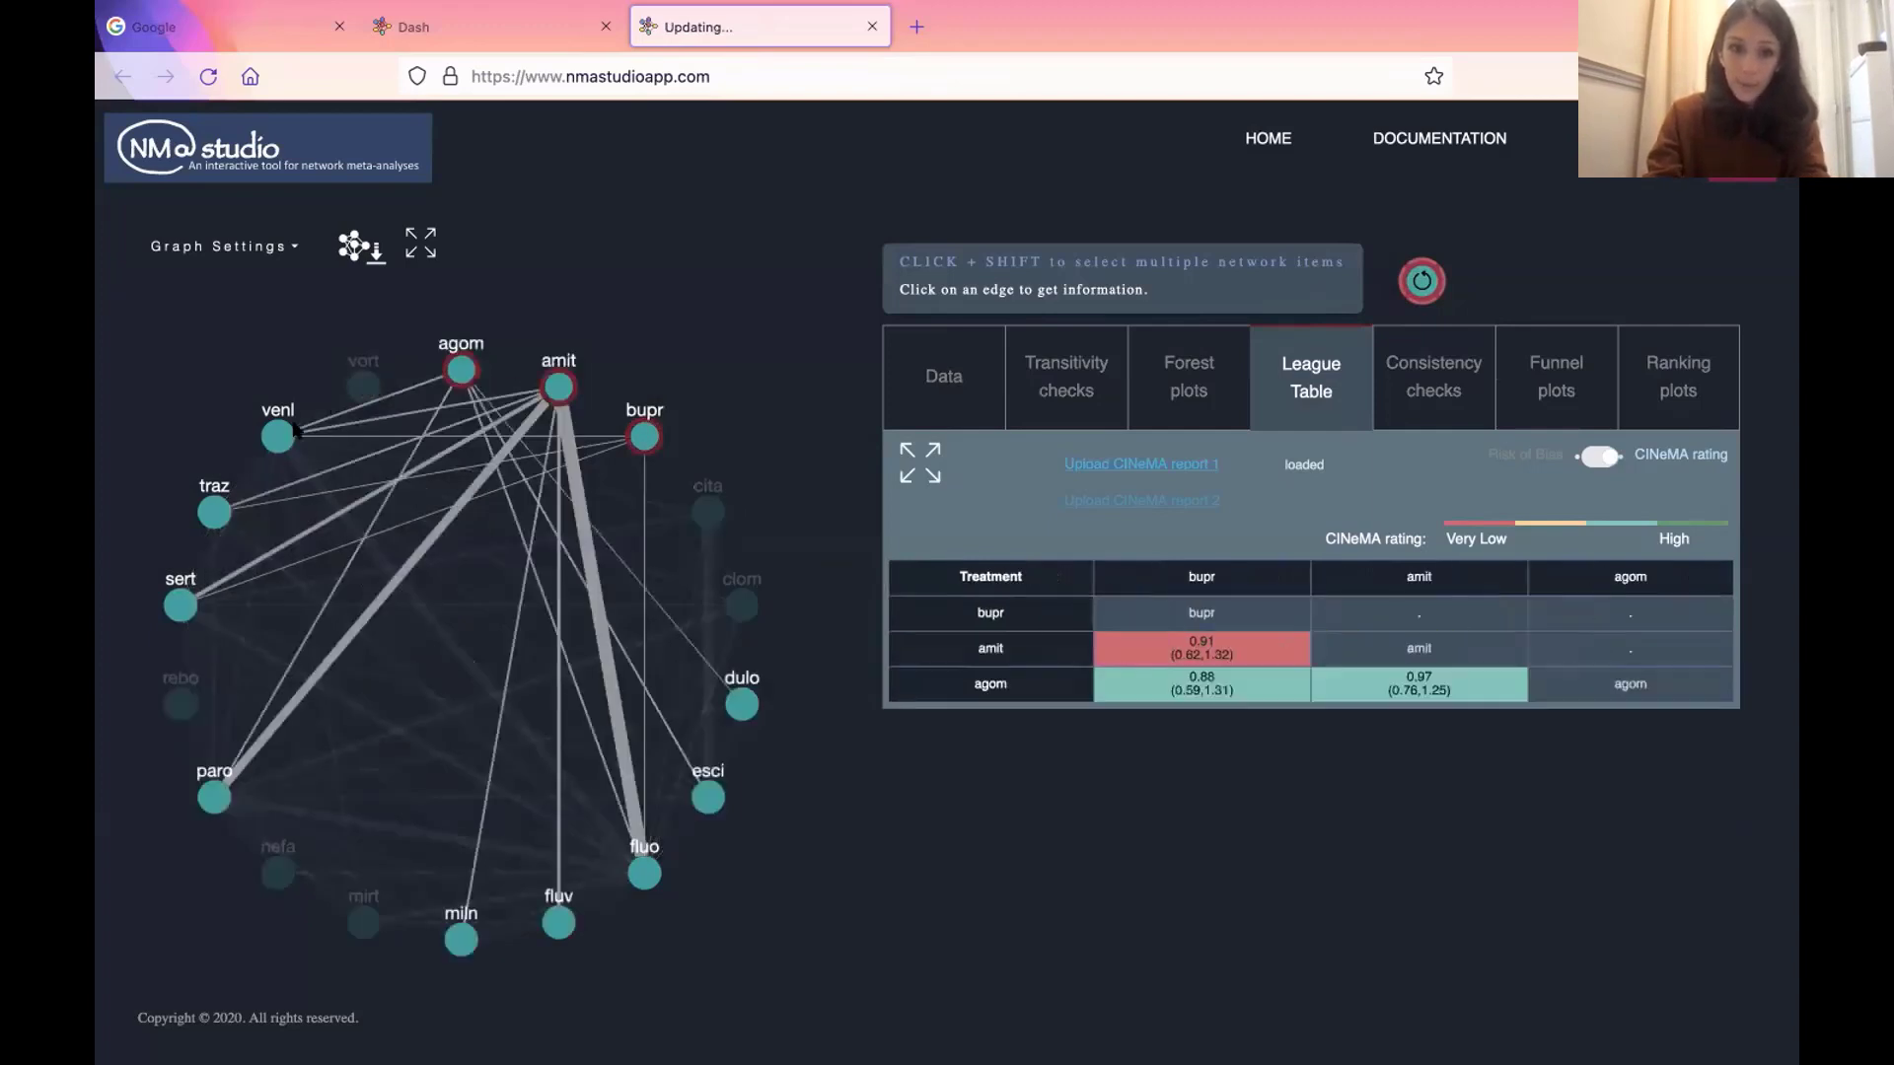
pyautogui.keyDown('shift'); pyautogui.click(364, 387); pyautogui.keyUp('shift')
pyautogui.keyDown('shift'); pyautogui.click(207, 511); pyautogui.keyUp('shift')
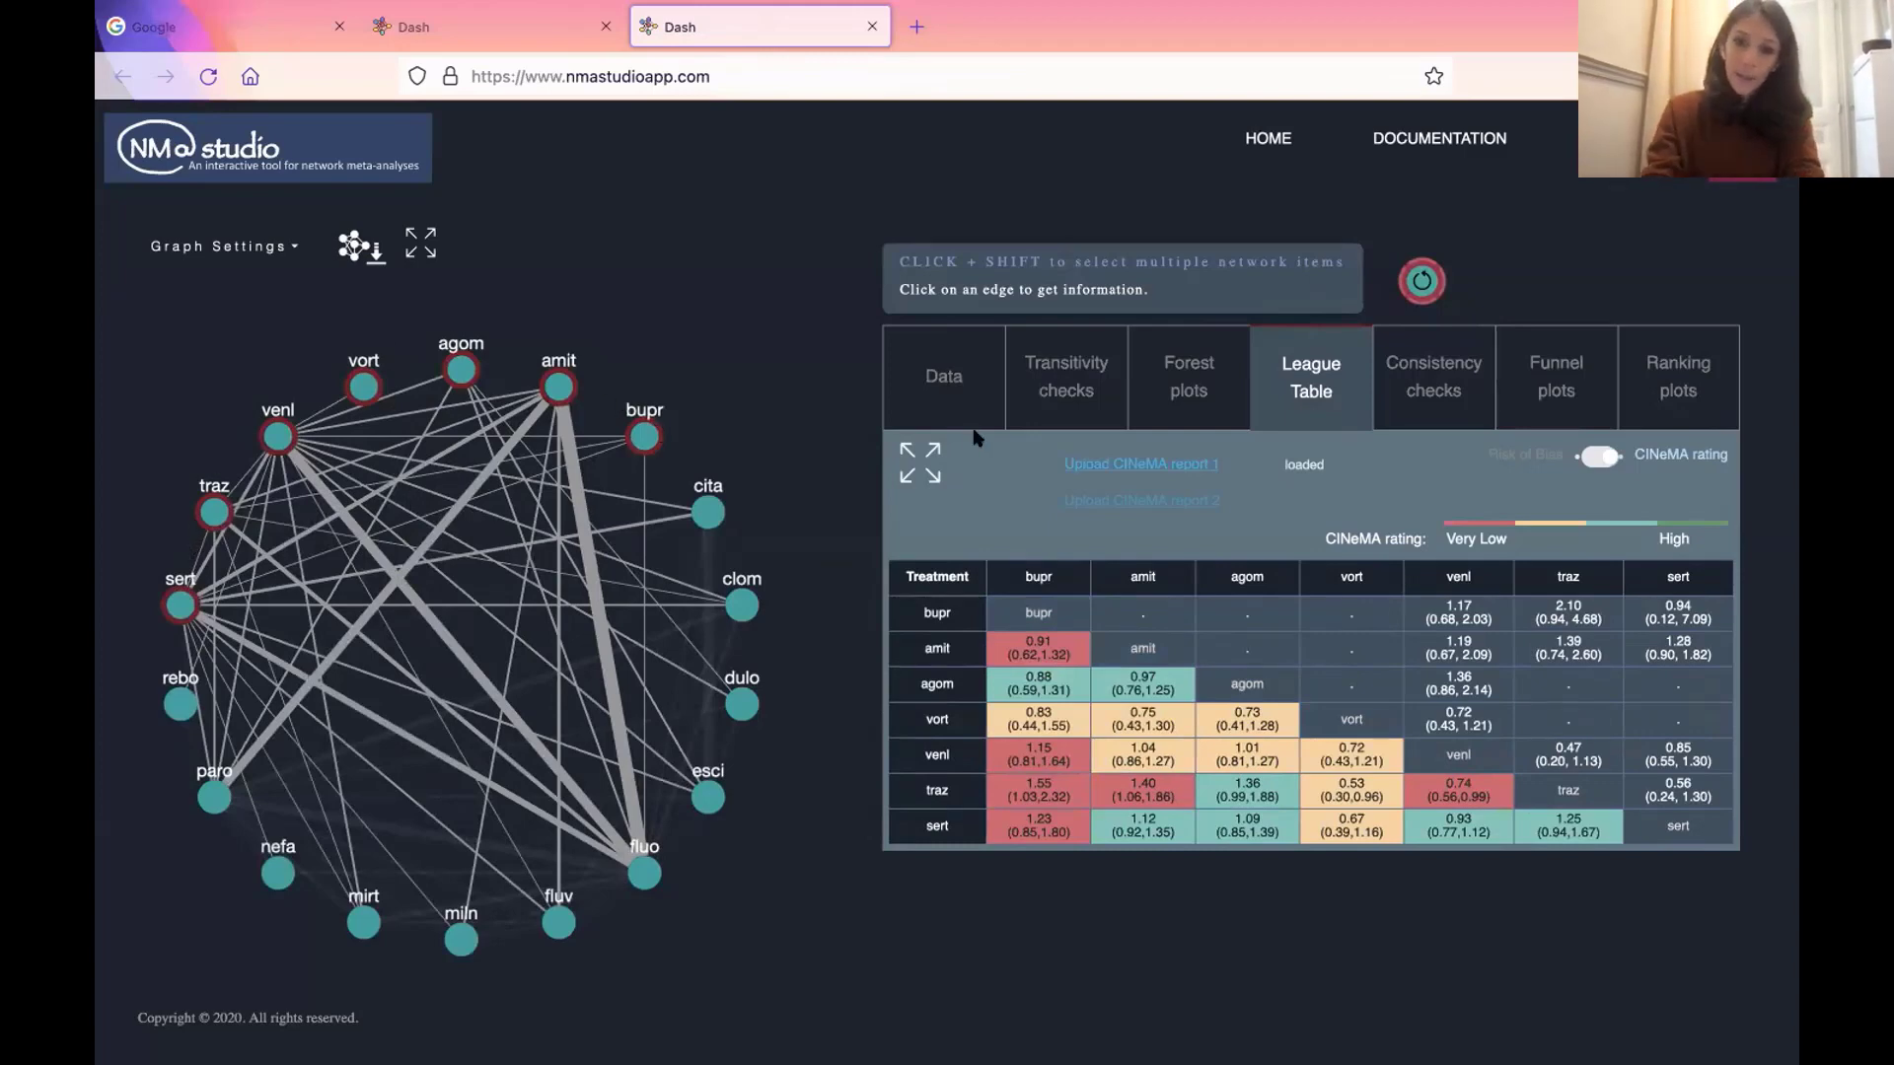
pyautogui.click(920, 463)
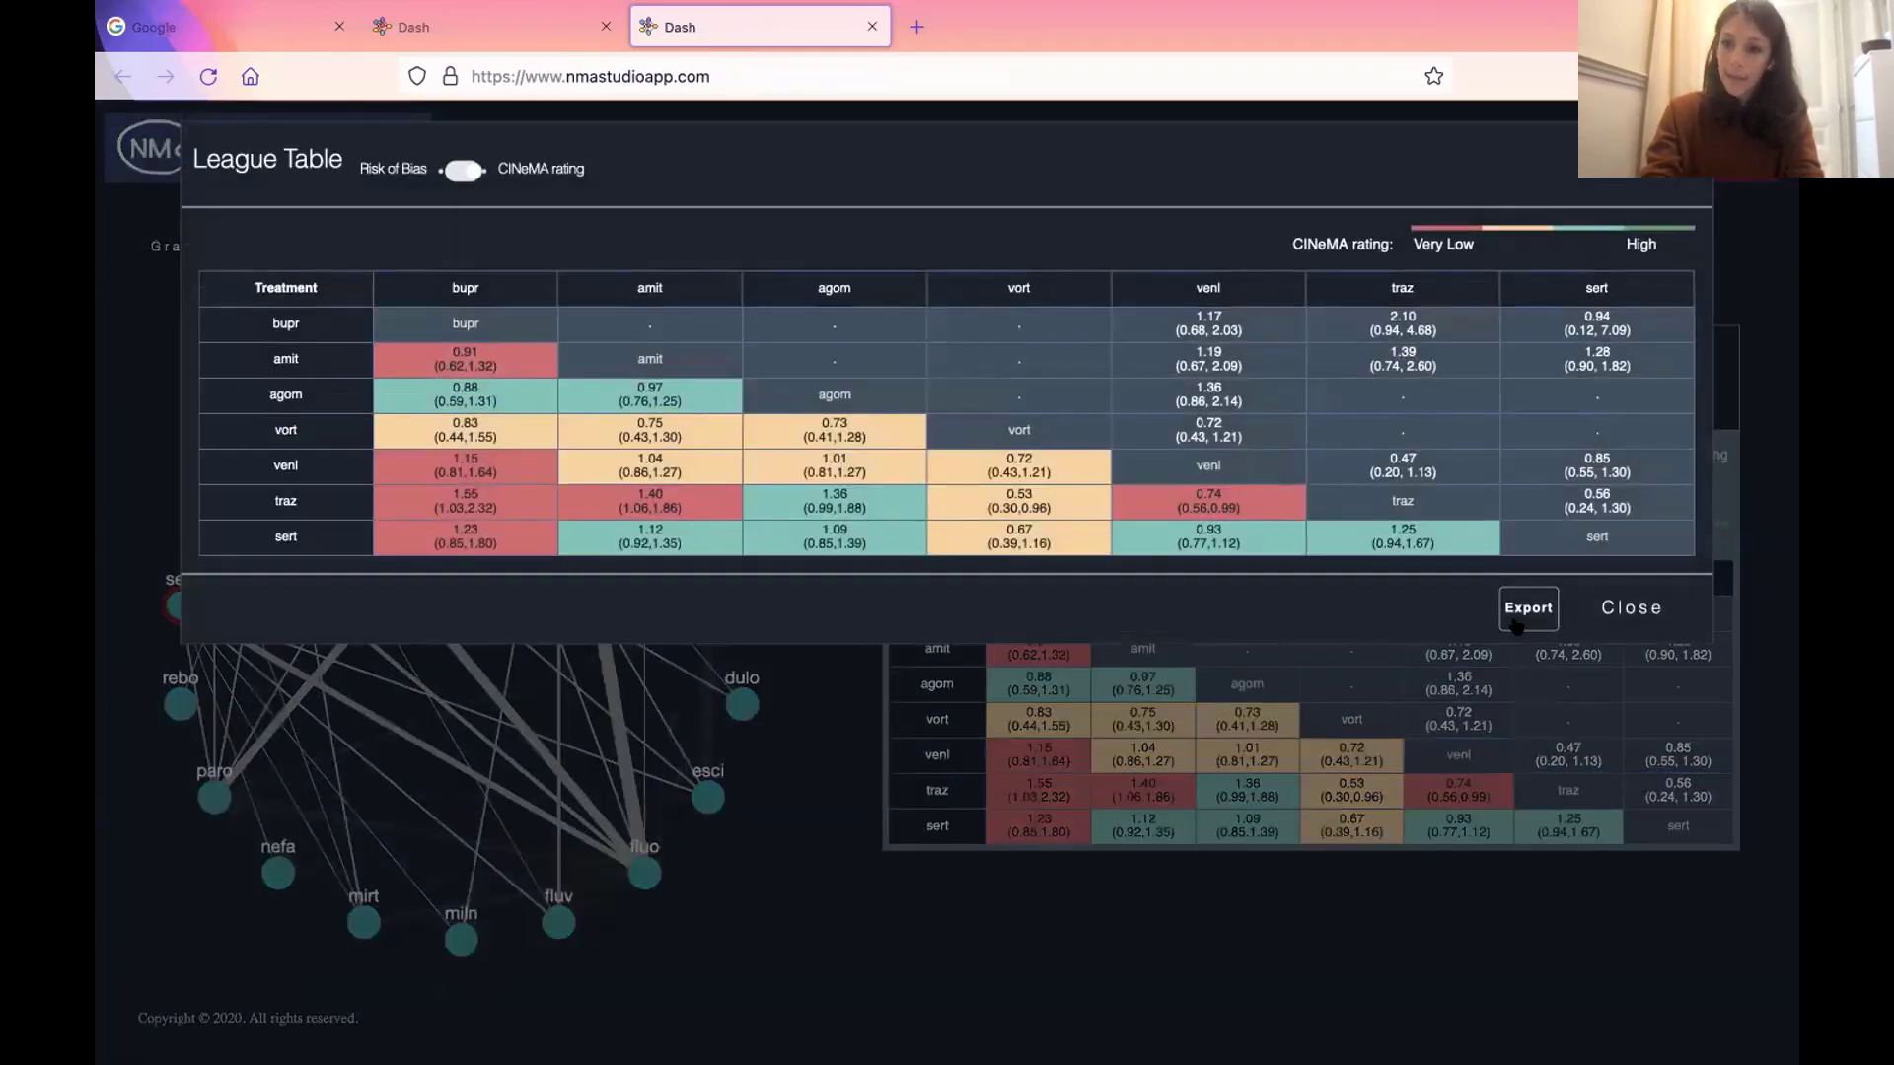
pyautogui.click(861, 735)
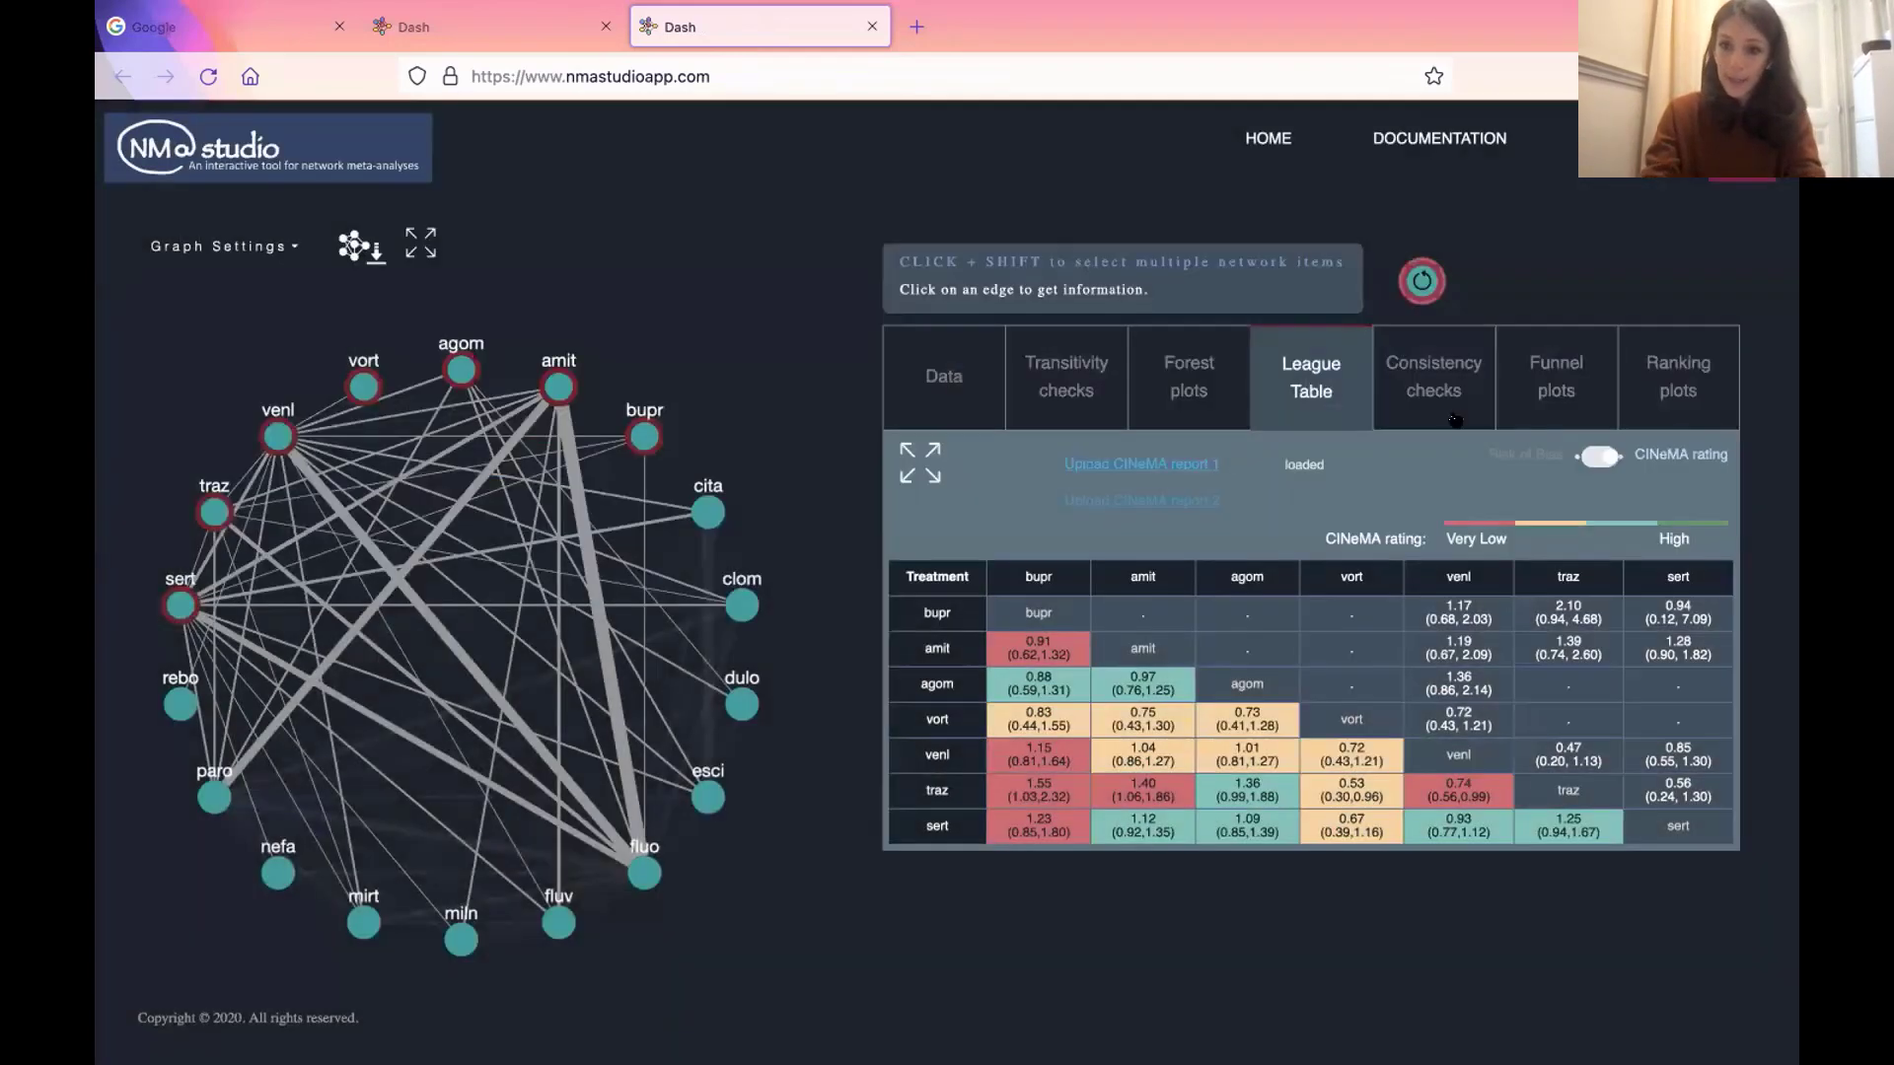
# - Look over the consistency checks, funnel plot and both ranking views, ending on the P-scores heatmap
pyautogui.click(1428, 388)
pyautogui.click(1531, 397)
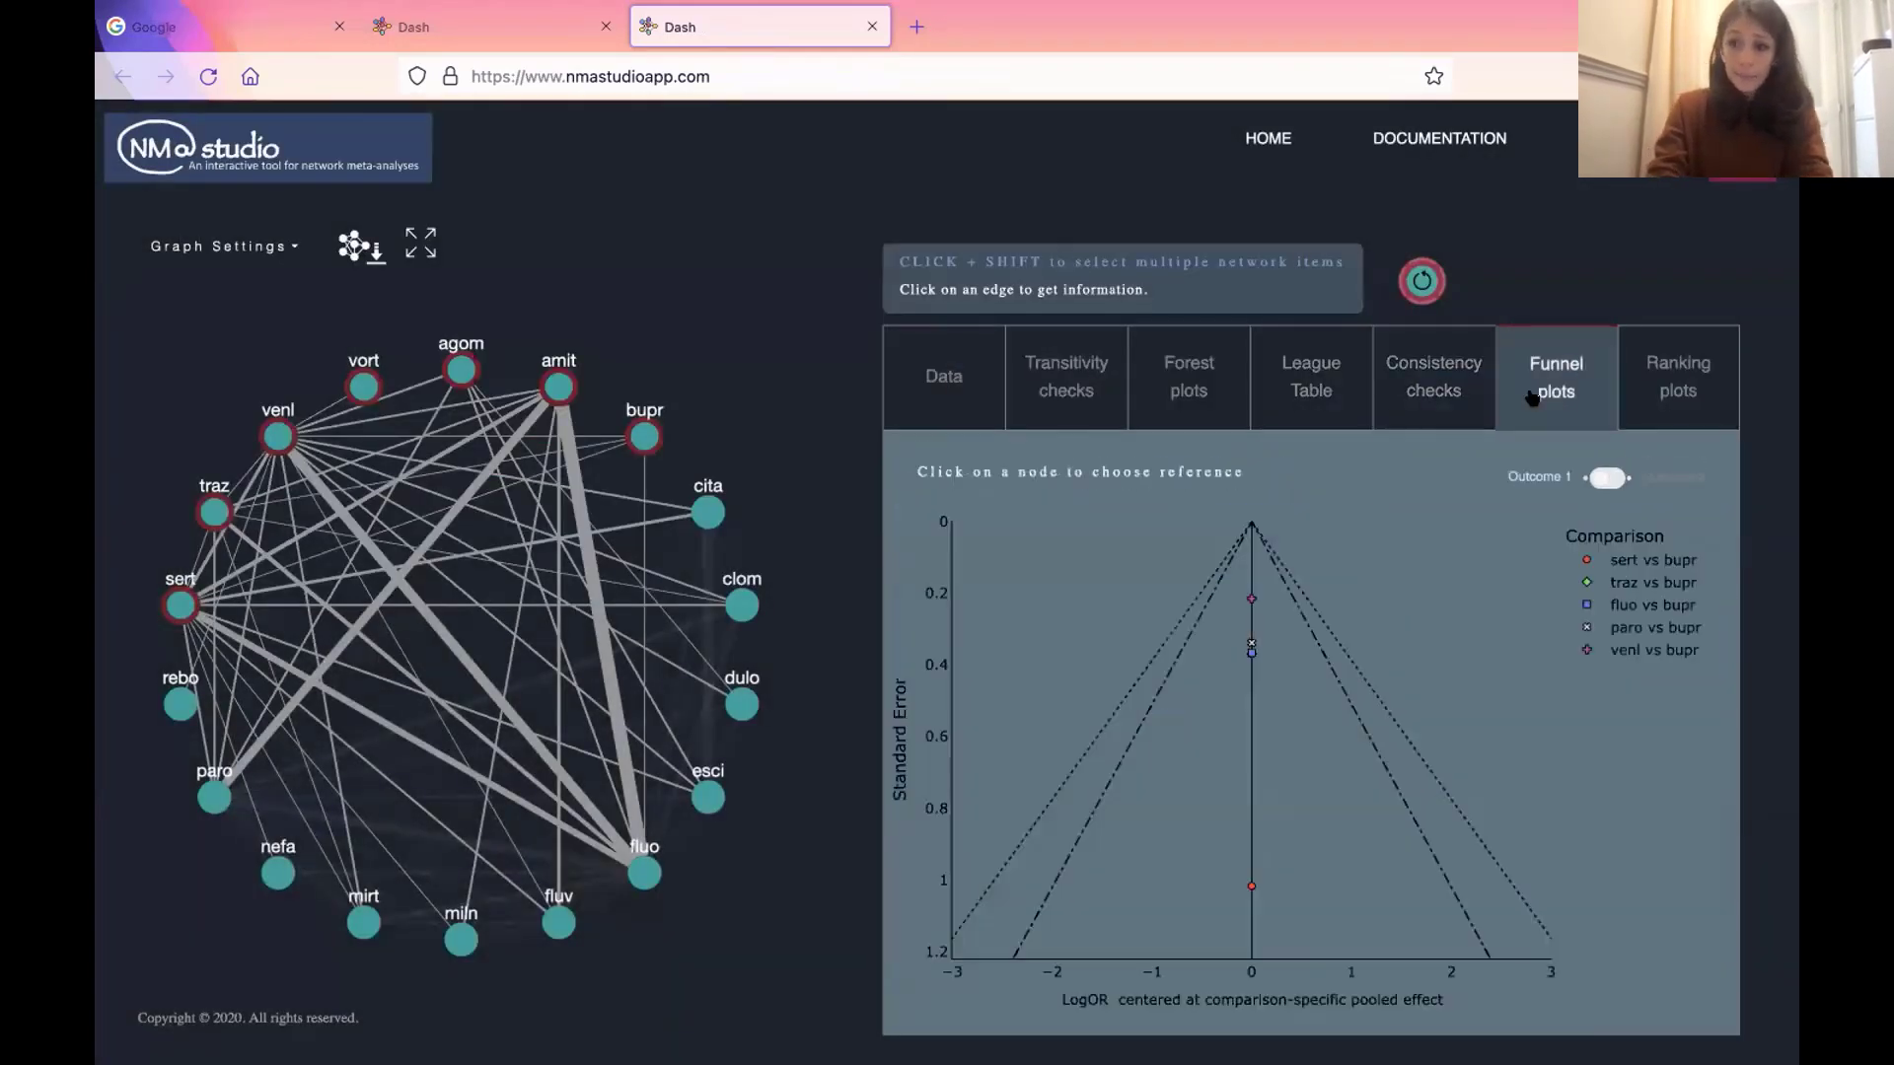
pyautogui.click(1684, 369)
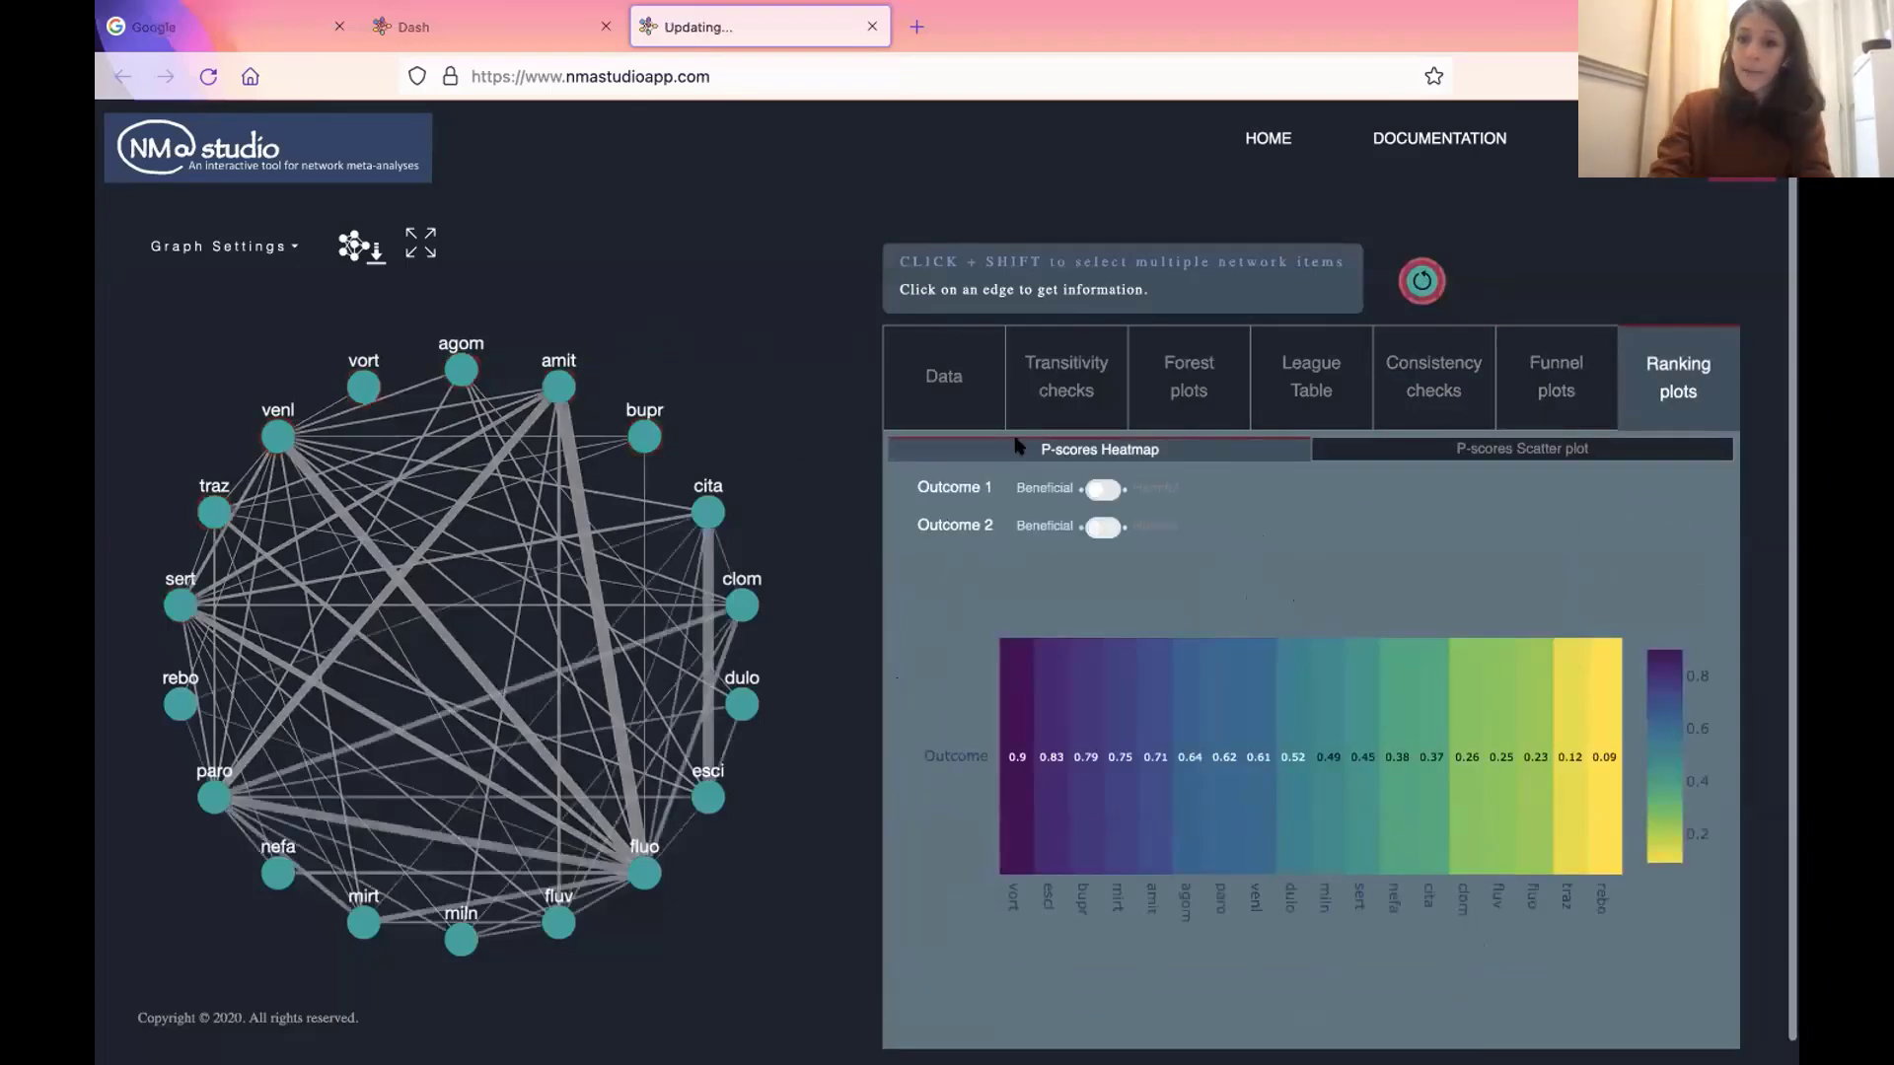
pyautogui.click(1388, 452)
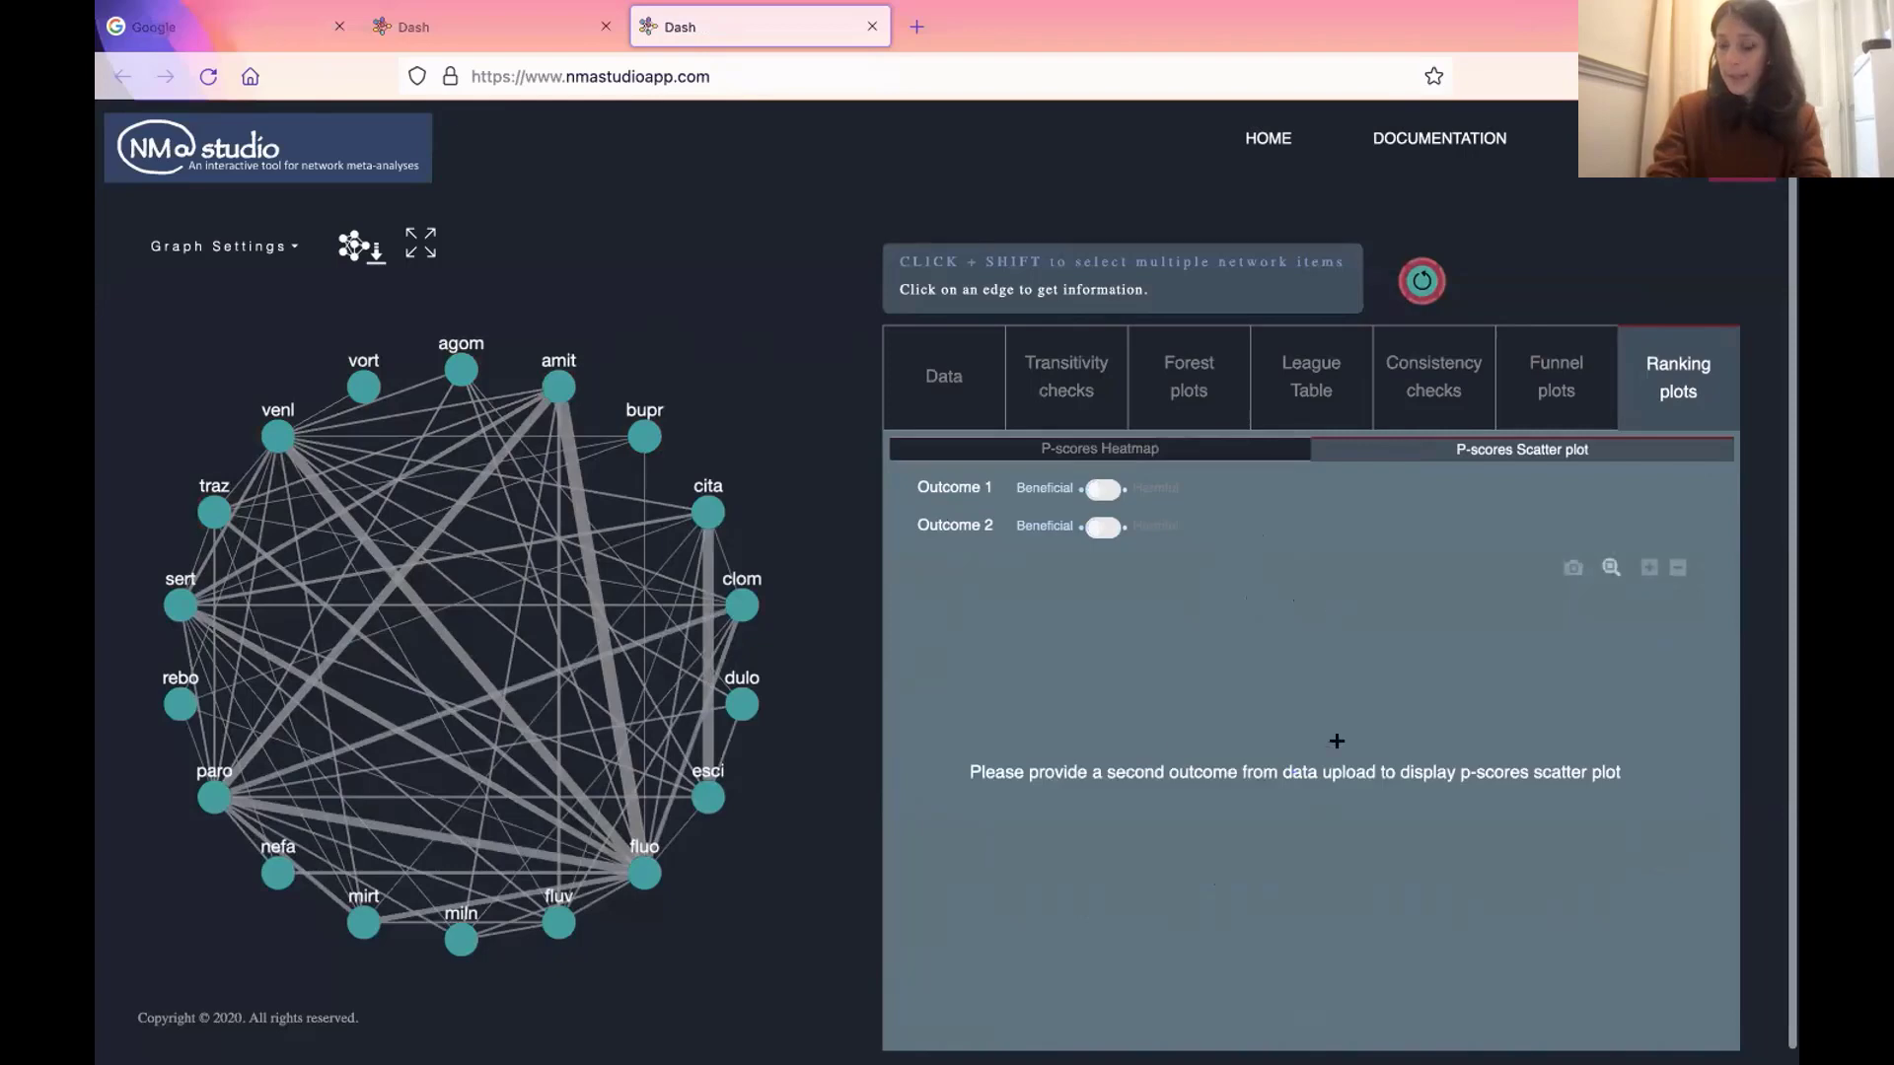
pyautogui.click(1164, 449)
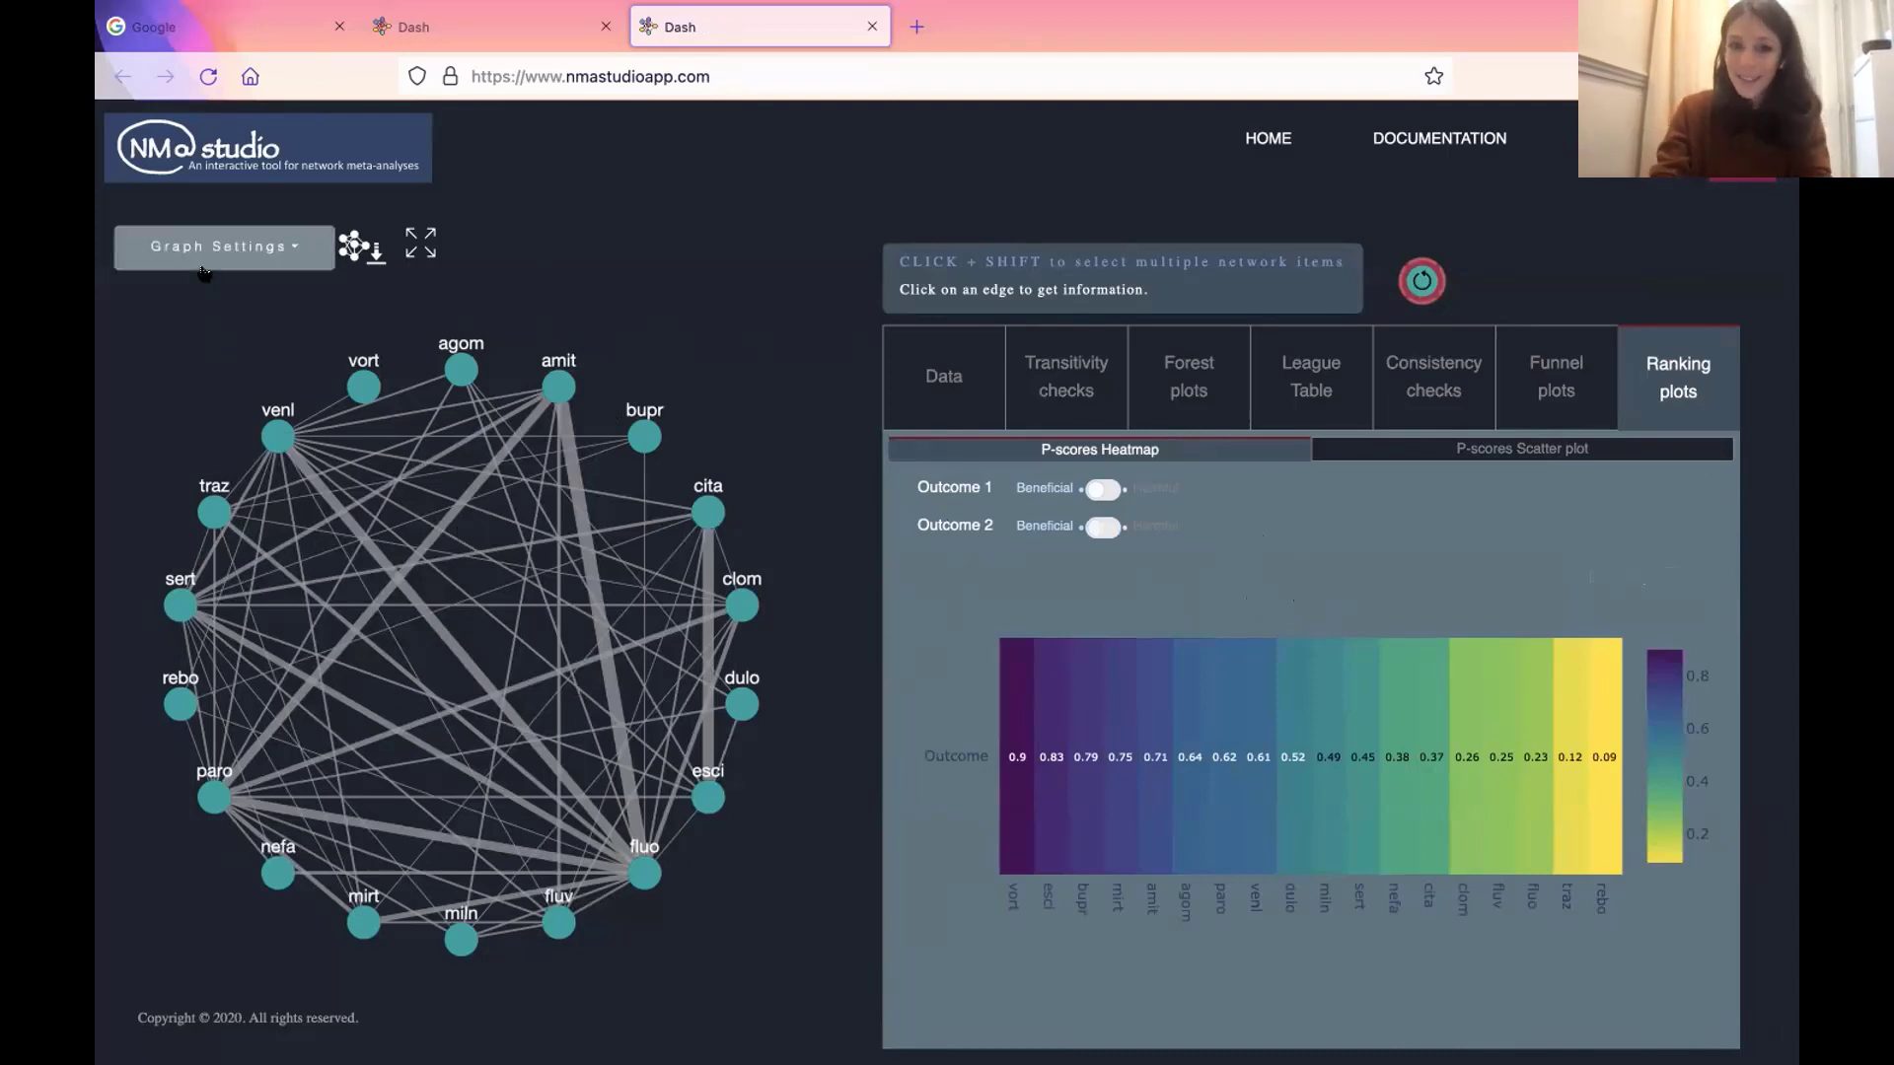
# - Scale the network nodes to differing sizes instead of a uniform one, and colour them by Risk of Bias
pyautogui.click(201, 258)
pyautogui.click(198, 428)
pyautogui.click(258, 473)
pyautogui.click(172, 474)
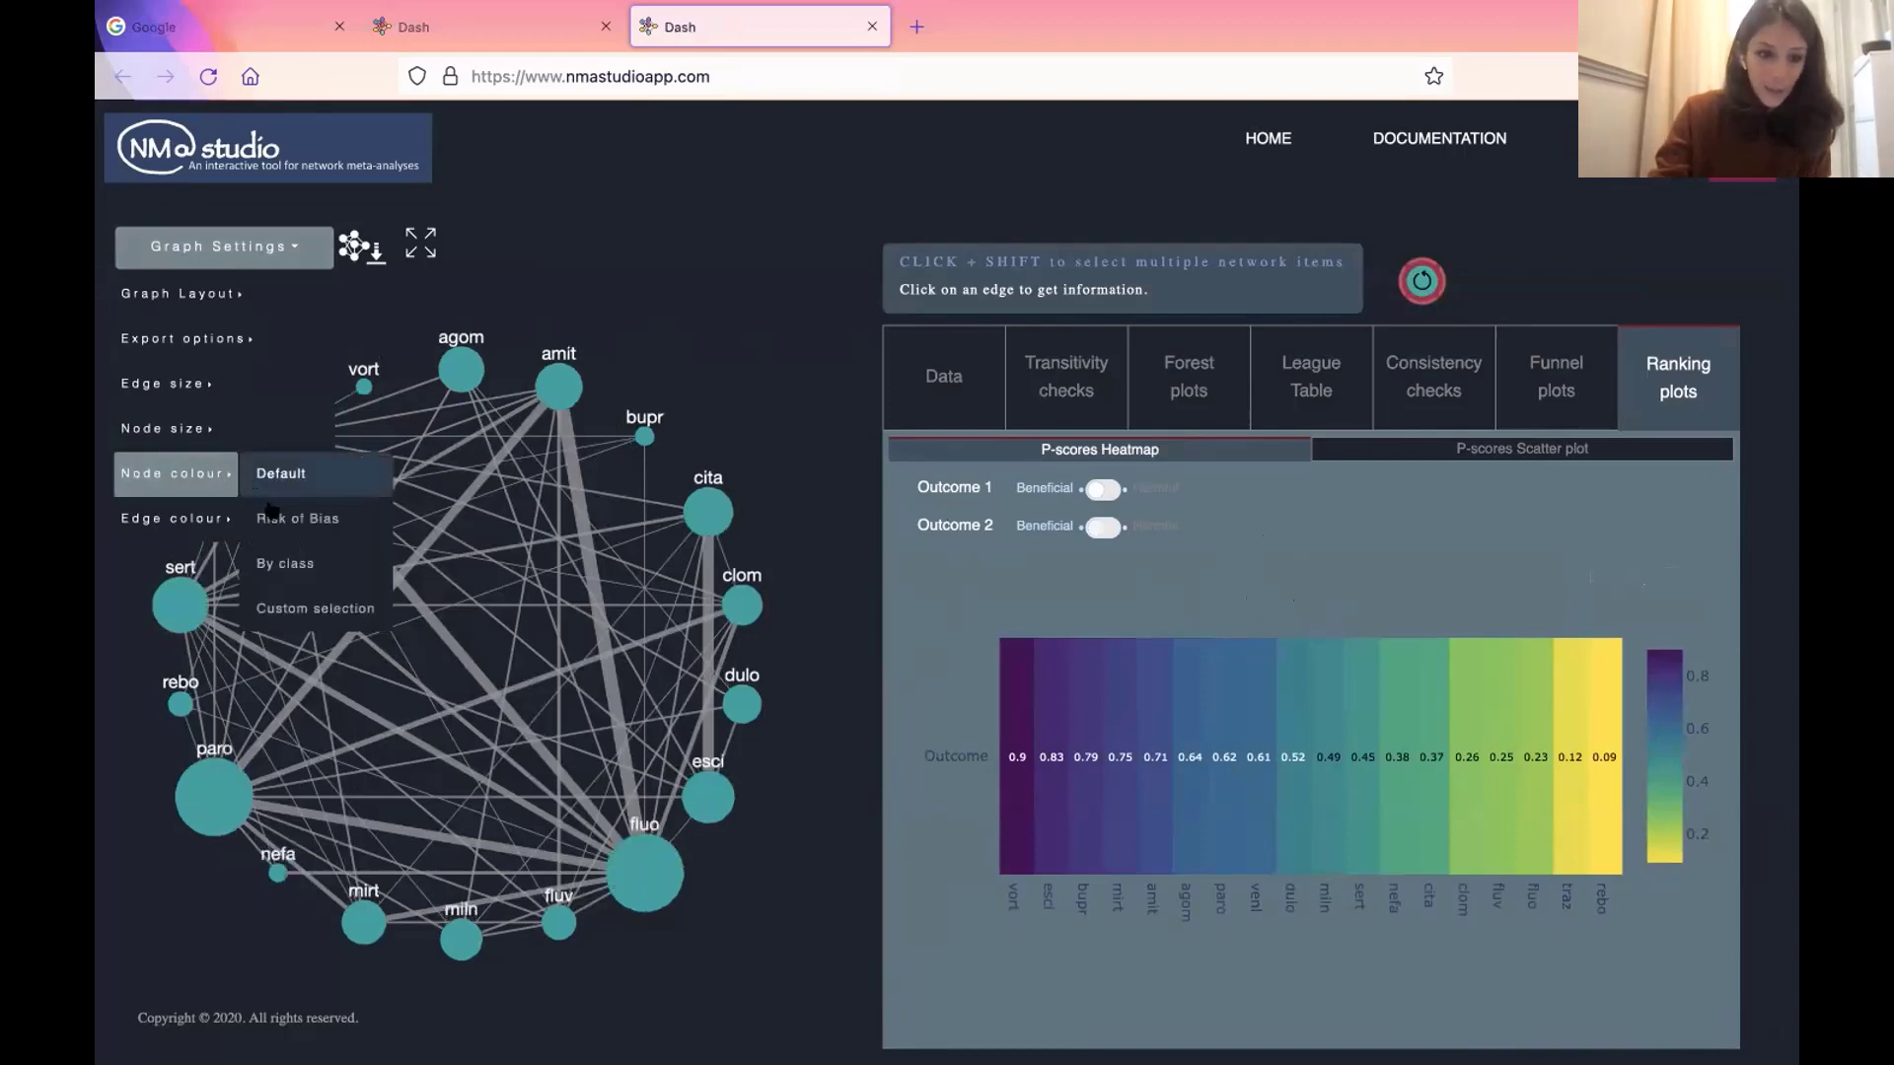
pyautogui.click(277, 510)
pyautogui.click(474, 292)
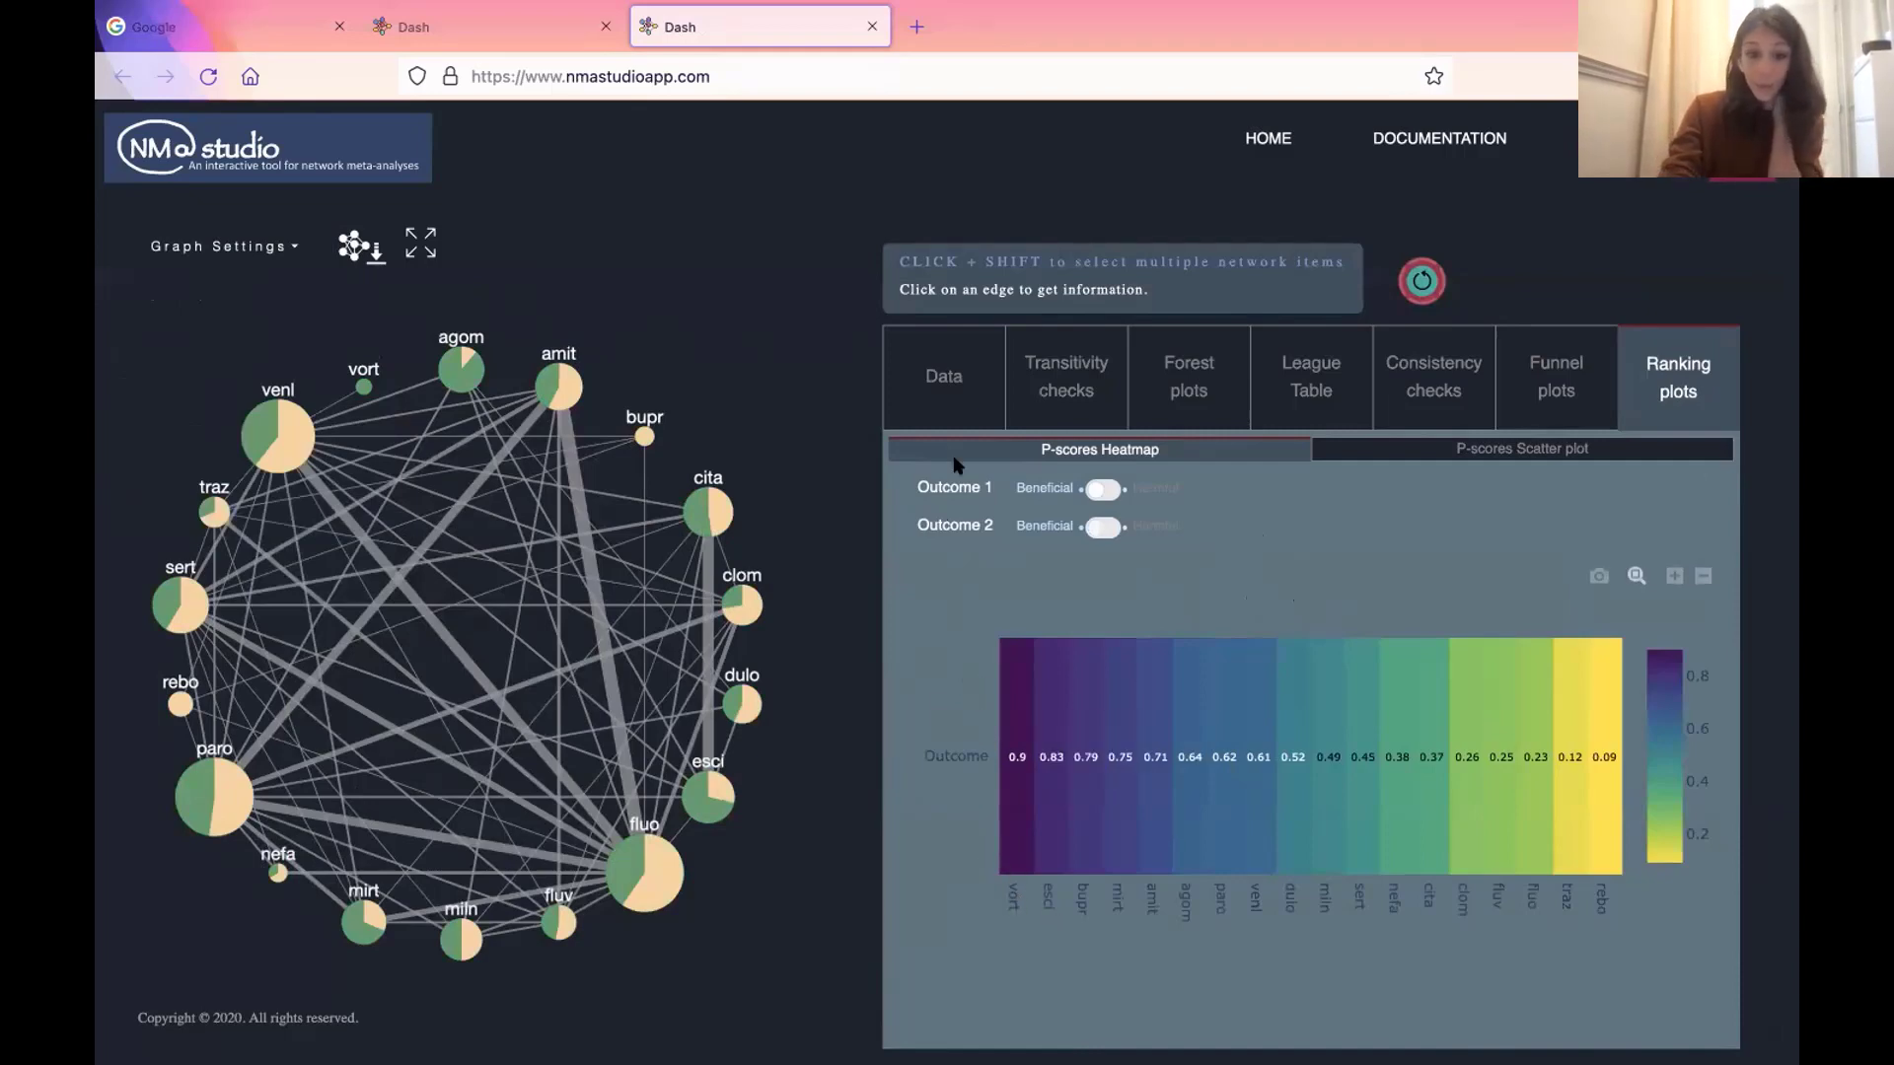
# - Move the vort node slightly outward from the network circle and select its edge to venl
pyautogui.moveTo(365, 388); pyautogui.dragTo(348, 343)
pyautogui.click(334, 357)
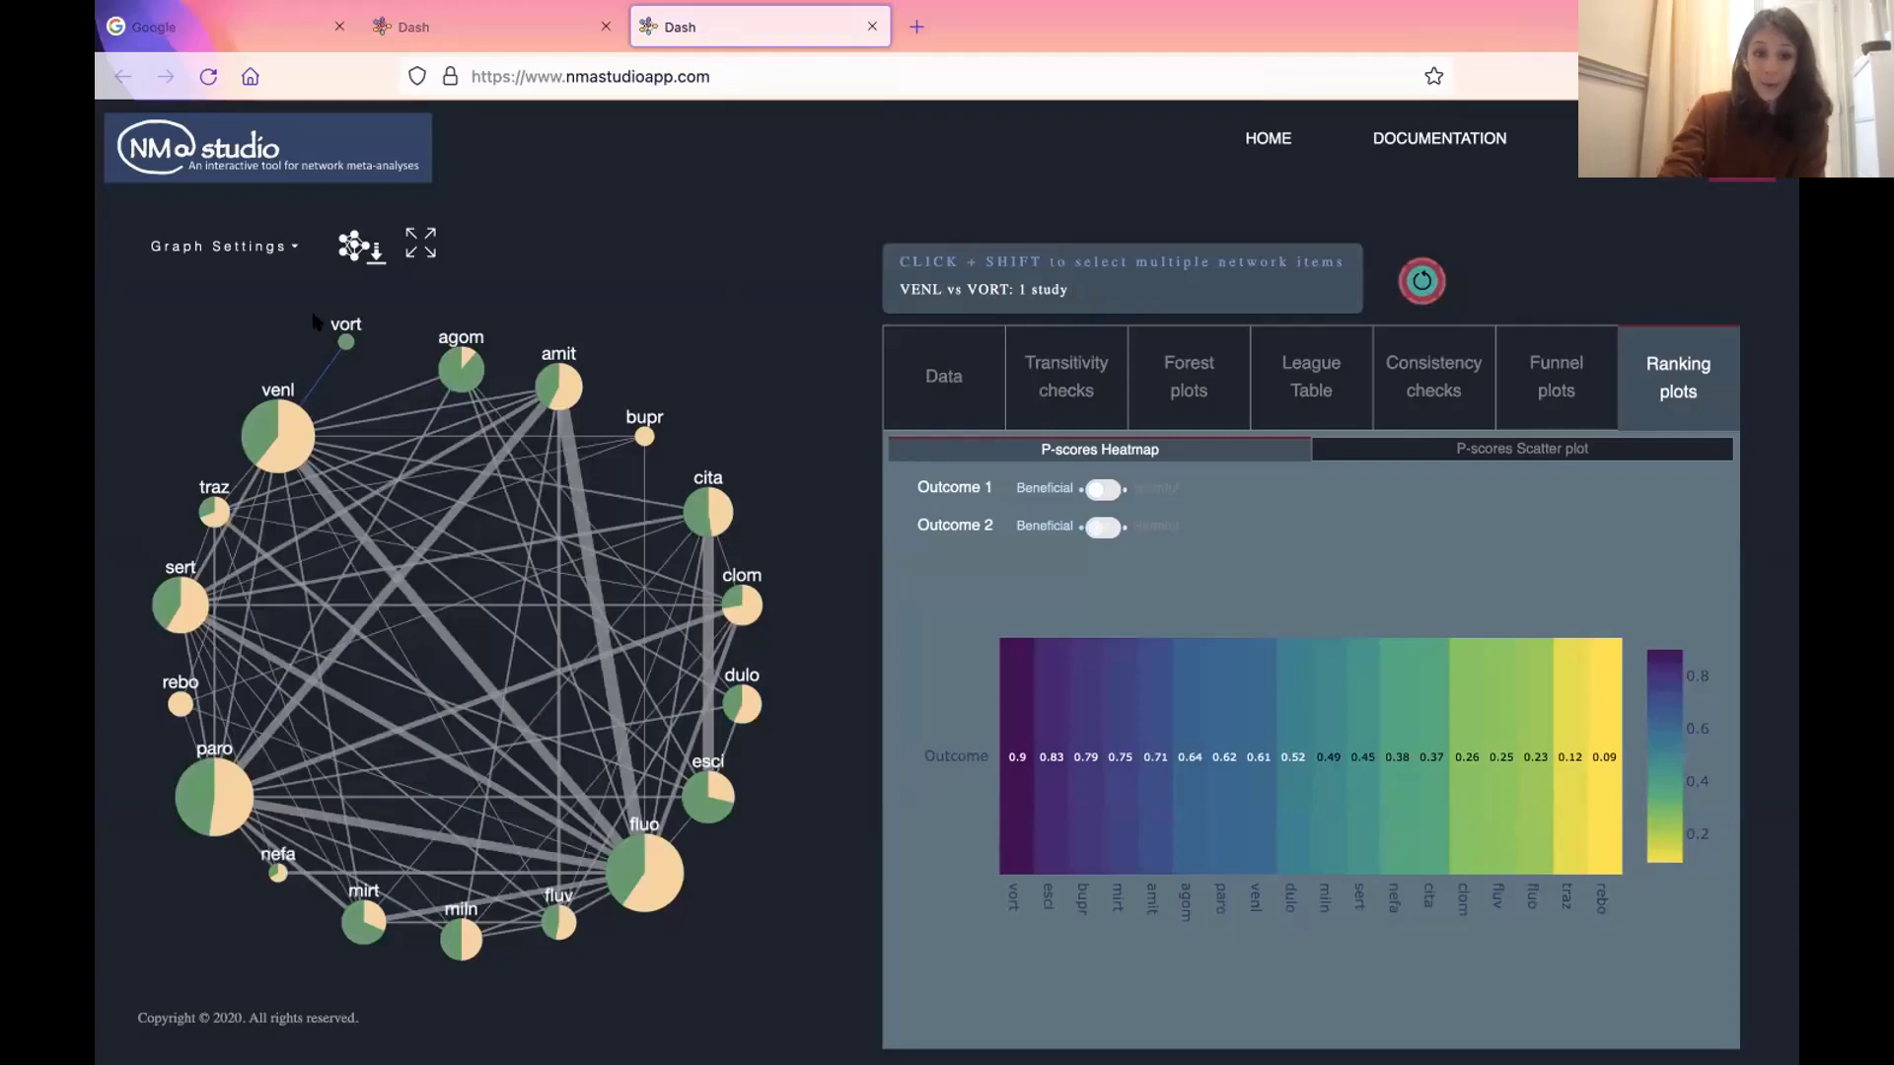
pyautogui.moveTo(346, 342); pyautogui.dragTo(355, 349)
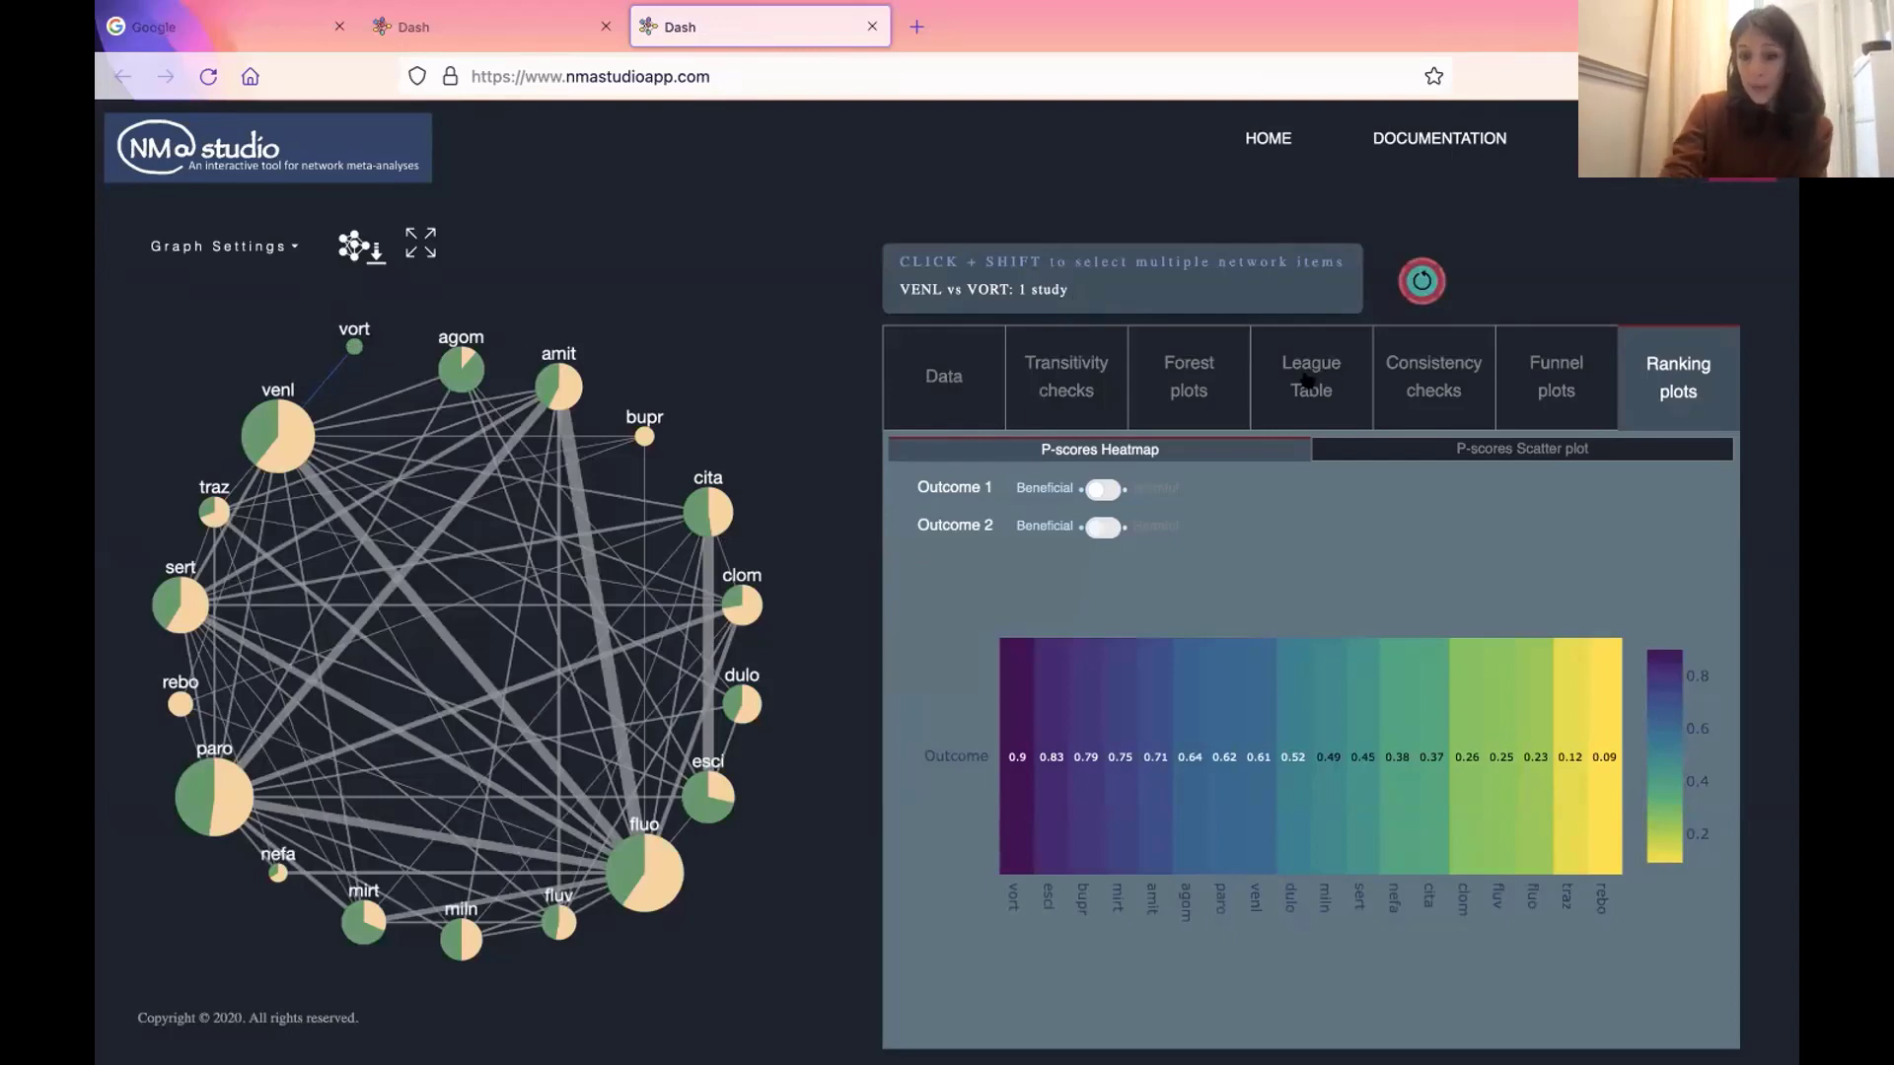
# - Examine the vort row's CINeMA ratings in the league table, and return to the P-scores heatmap
pyautogui.click(1308, 382)
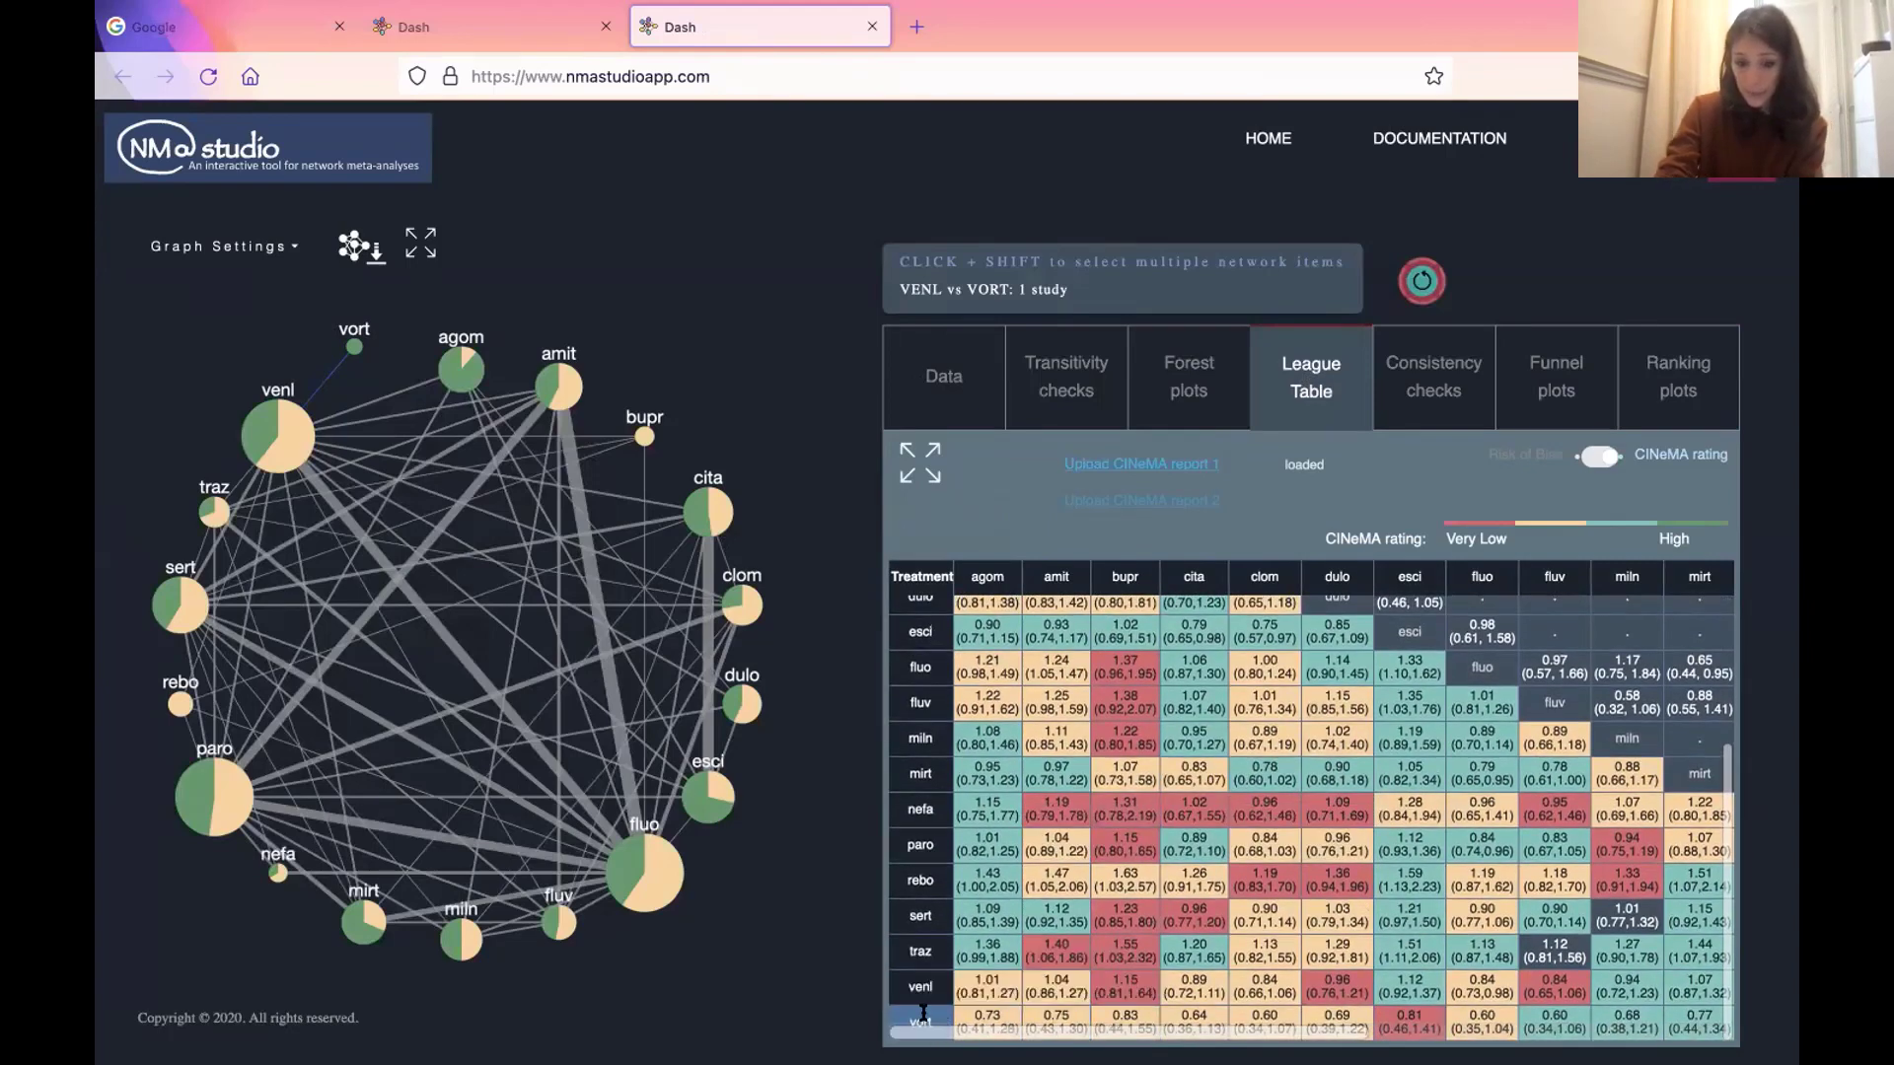
pyautogui.moveTo(1363, 1013)
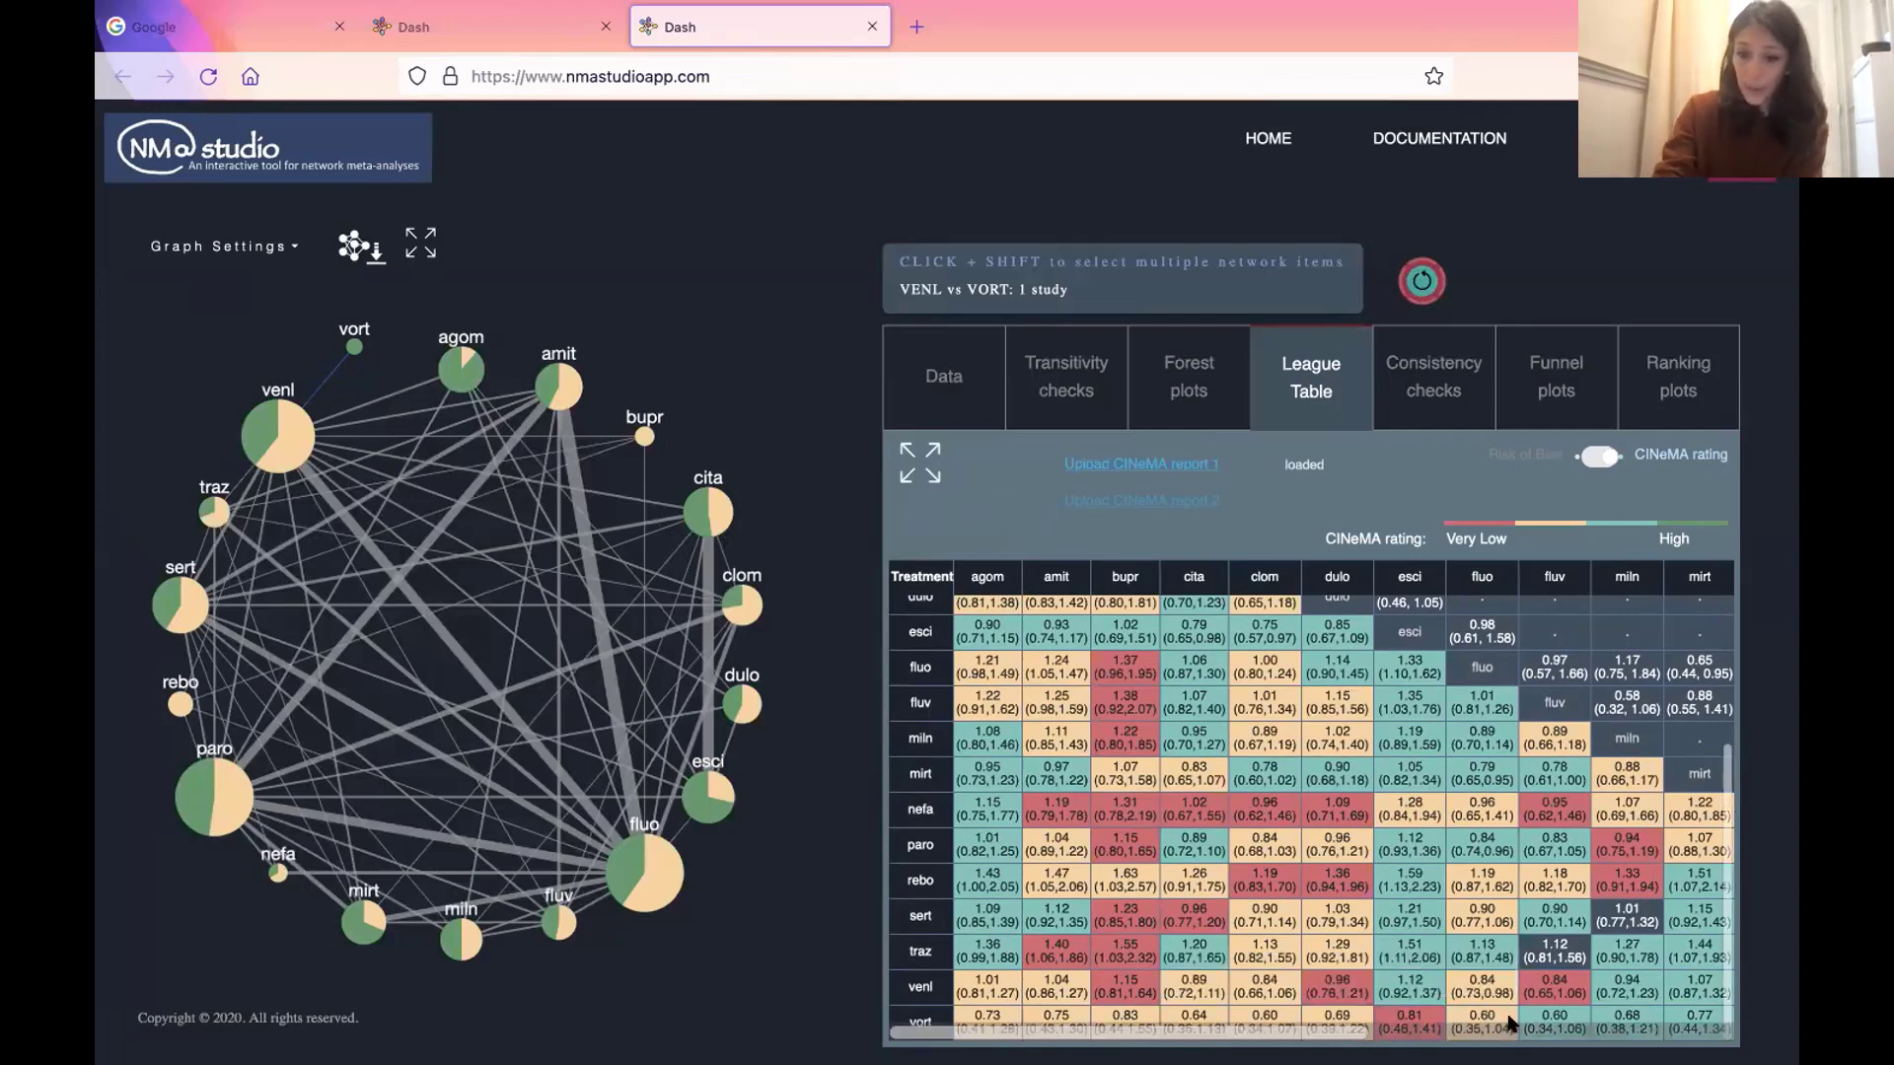
pyautogui.click(1665, 366)
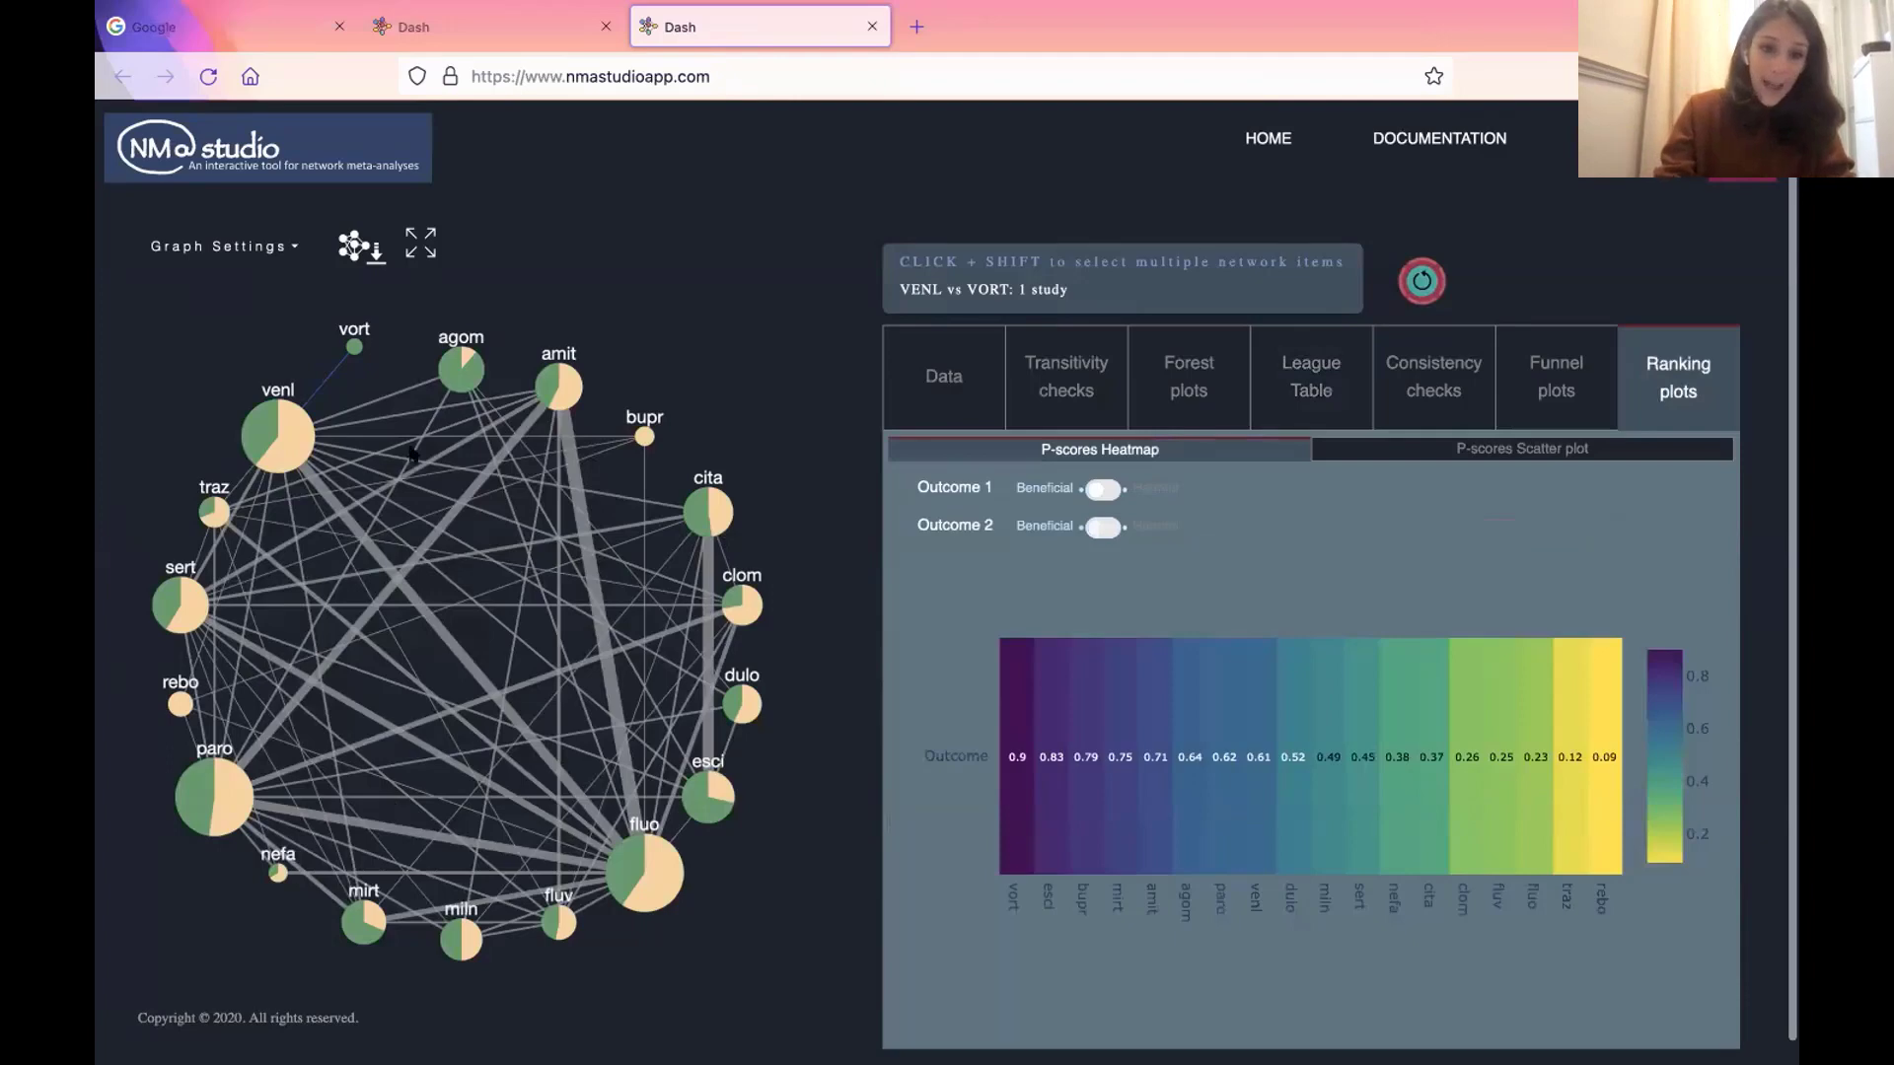